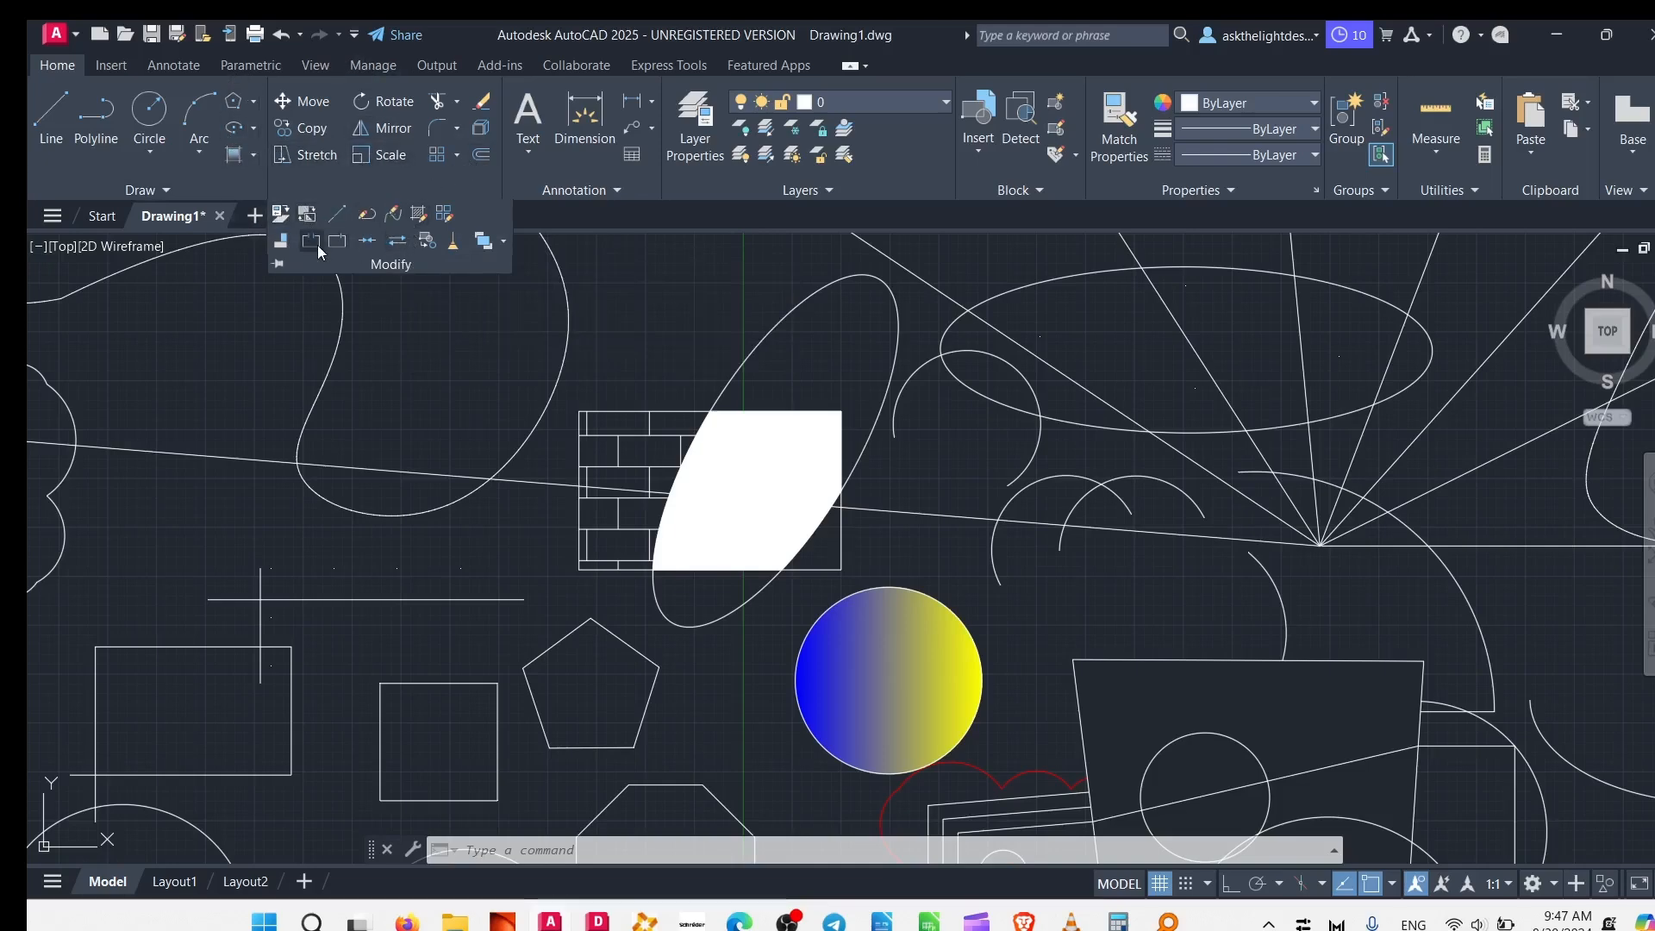
{"action": "left_click", "coordinate": [473, 373]}
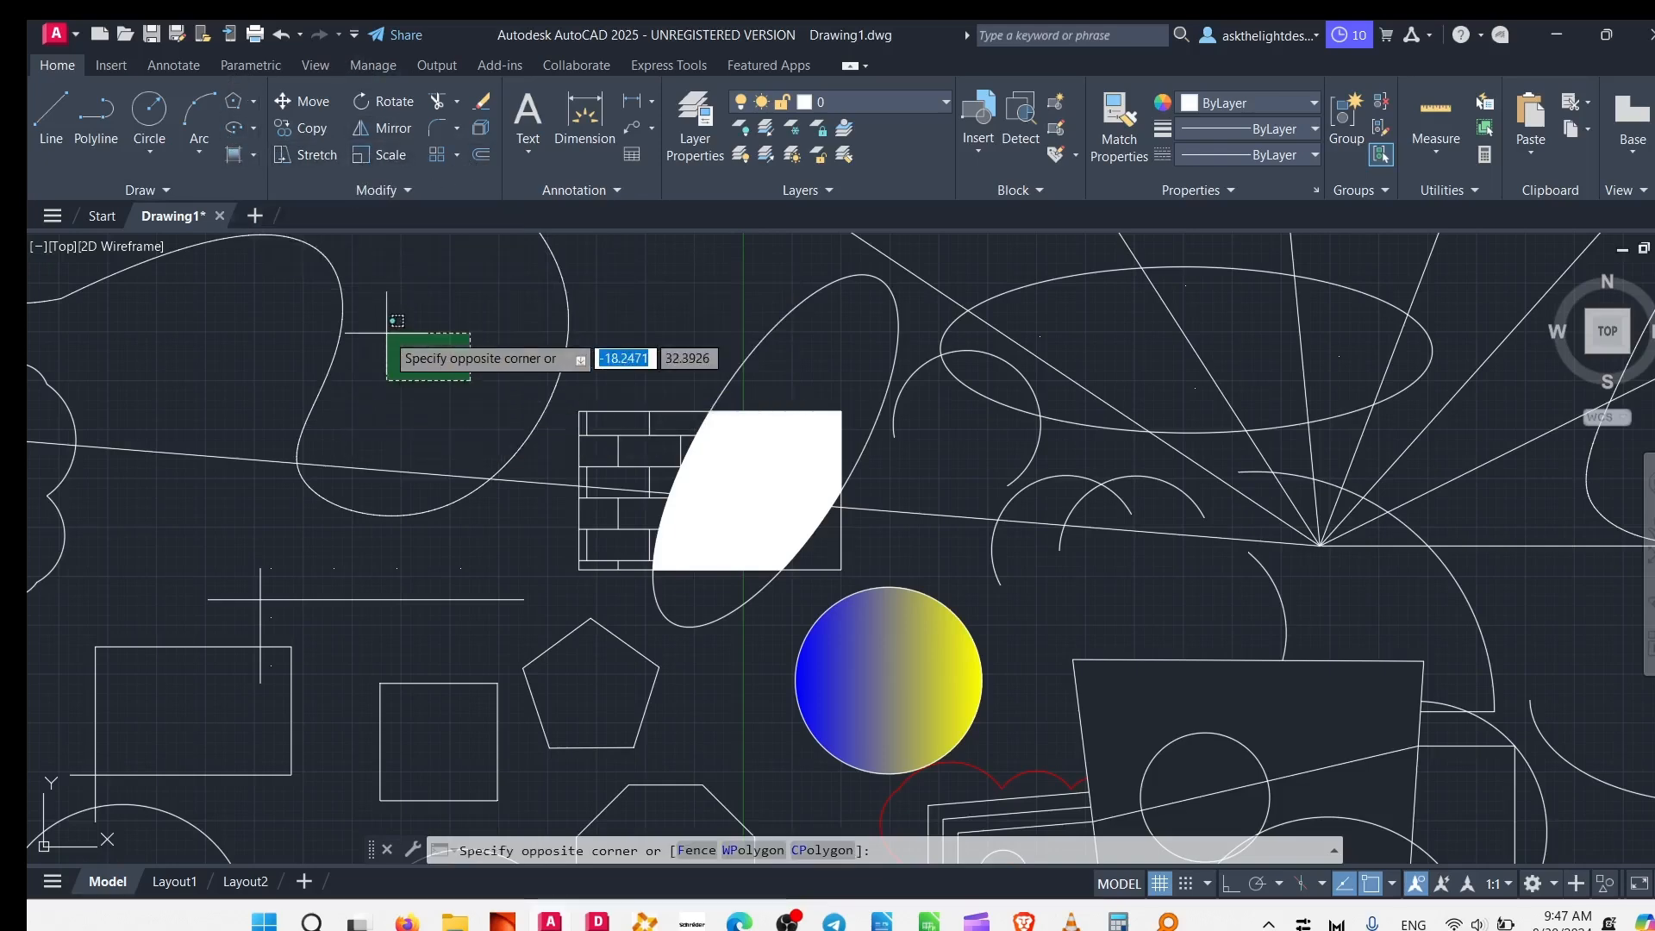
{"action": "left_click", "coordinate": [425, 426]}
{"action": "scroll", "coordinate": [440, 420], "scroll_direction": "down", "scroll_amount": 4}
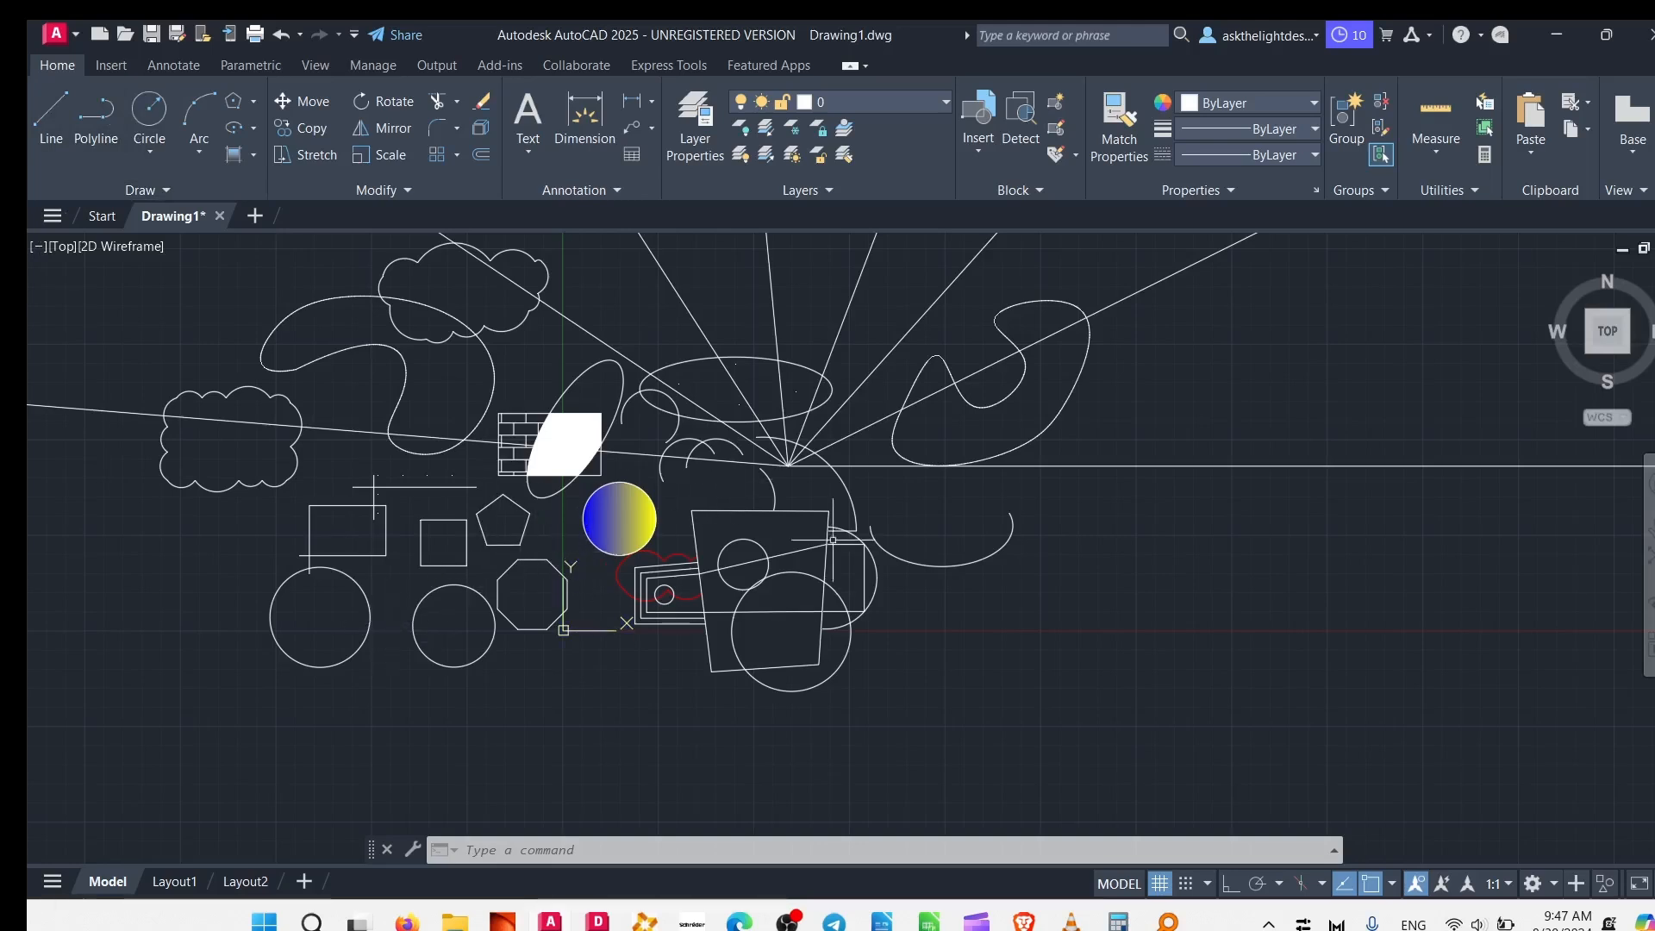
{"action": "scroll", "coordinate": [682, 531], "scroll_direction": "up", "scroll_amount": 2}
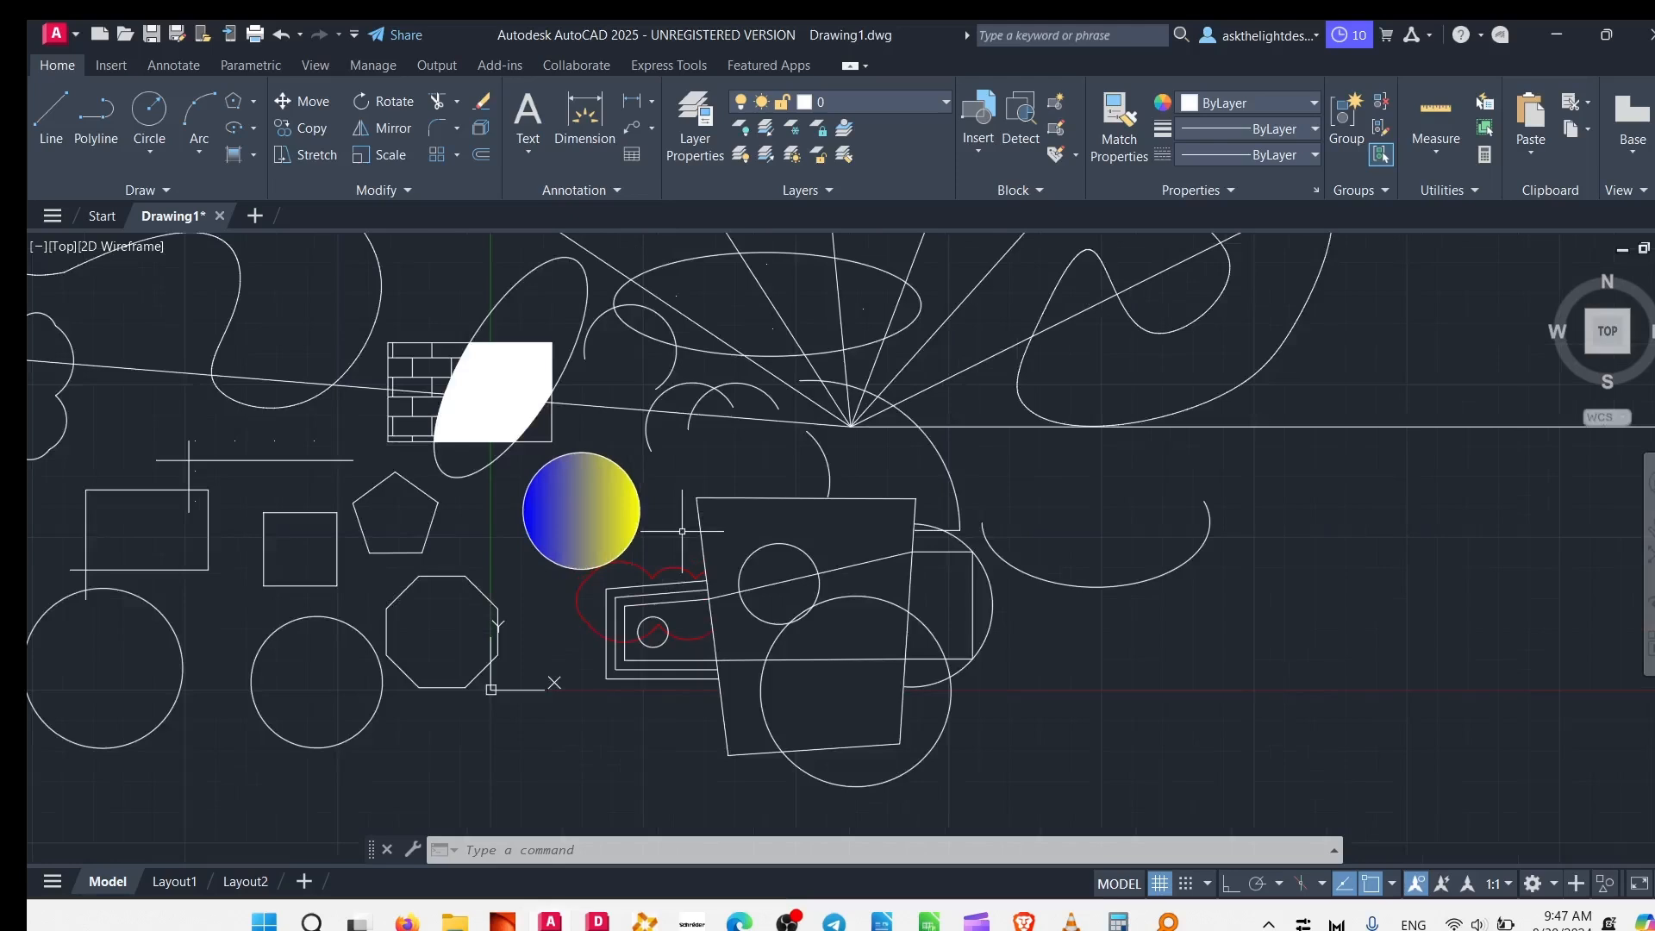
- Move the large four-sided polygon with the slanted sides a short distance straight to the right
{"action": "left_click", "coordinate": [395, 193]}
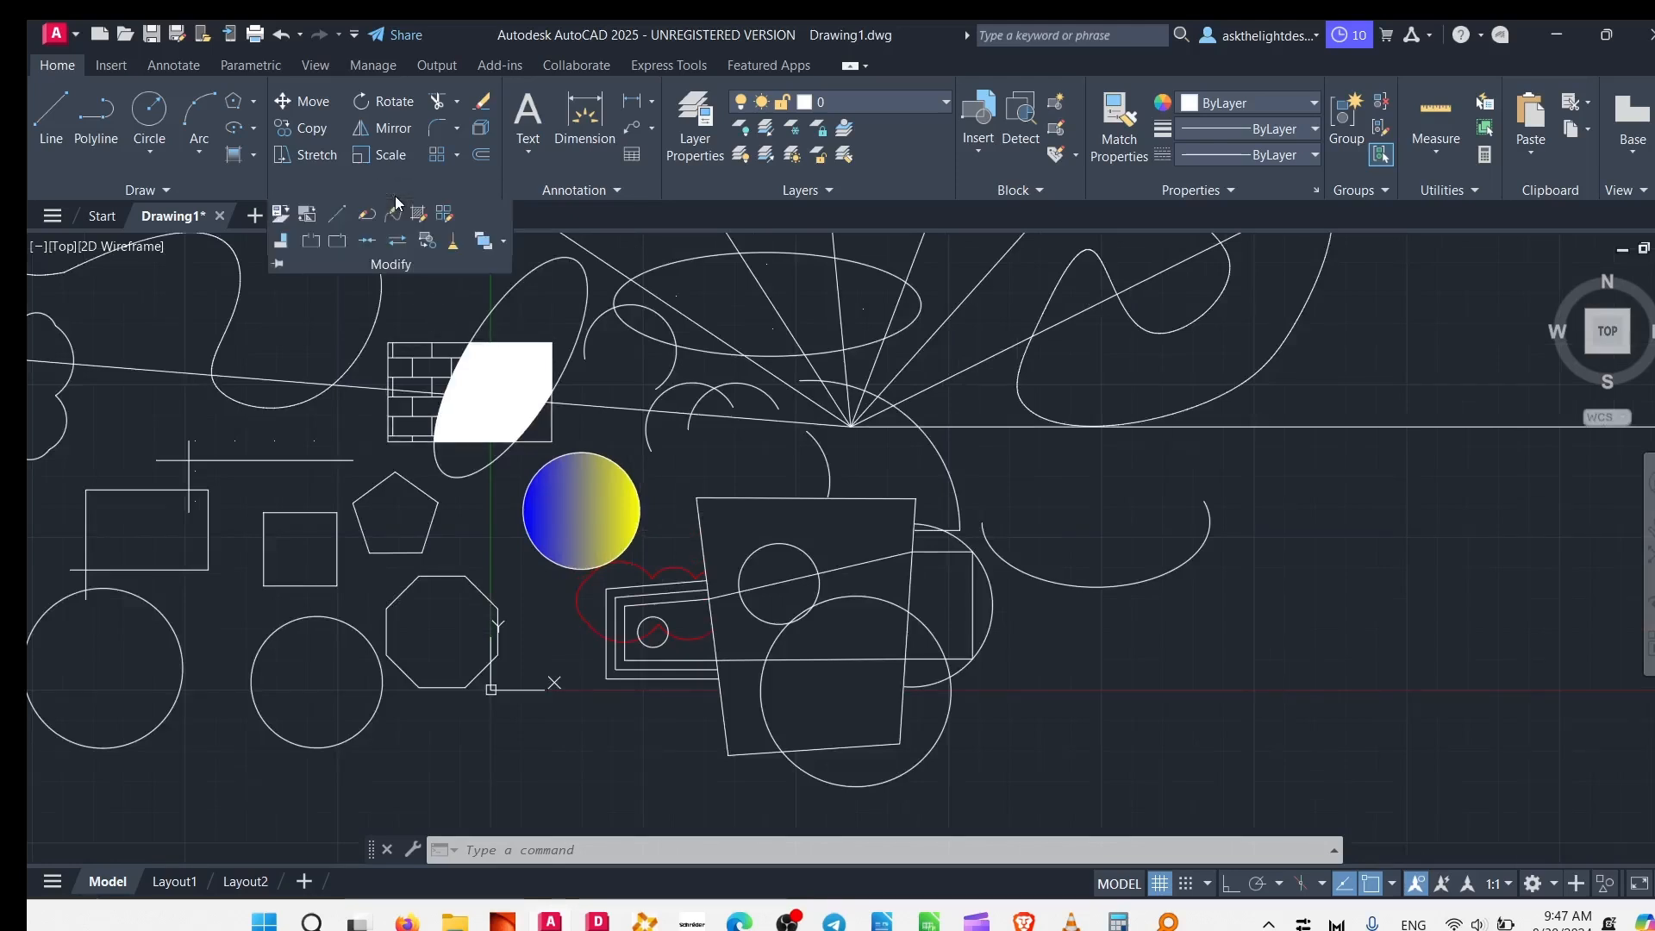
{"action": "left_click", "coordinate": [283, 107]}
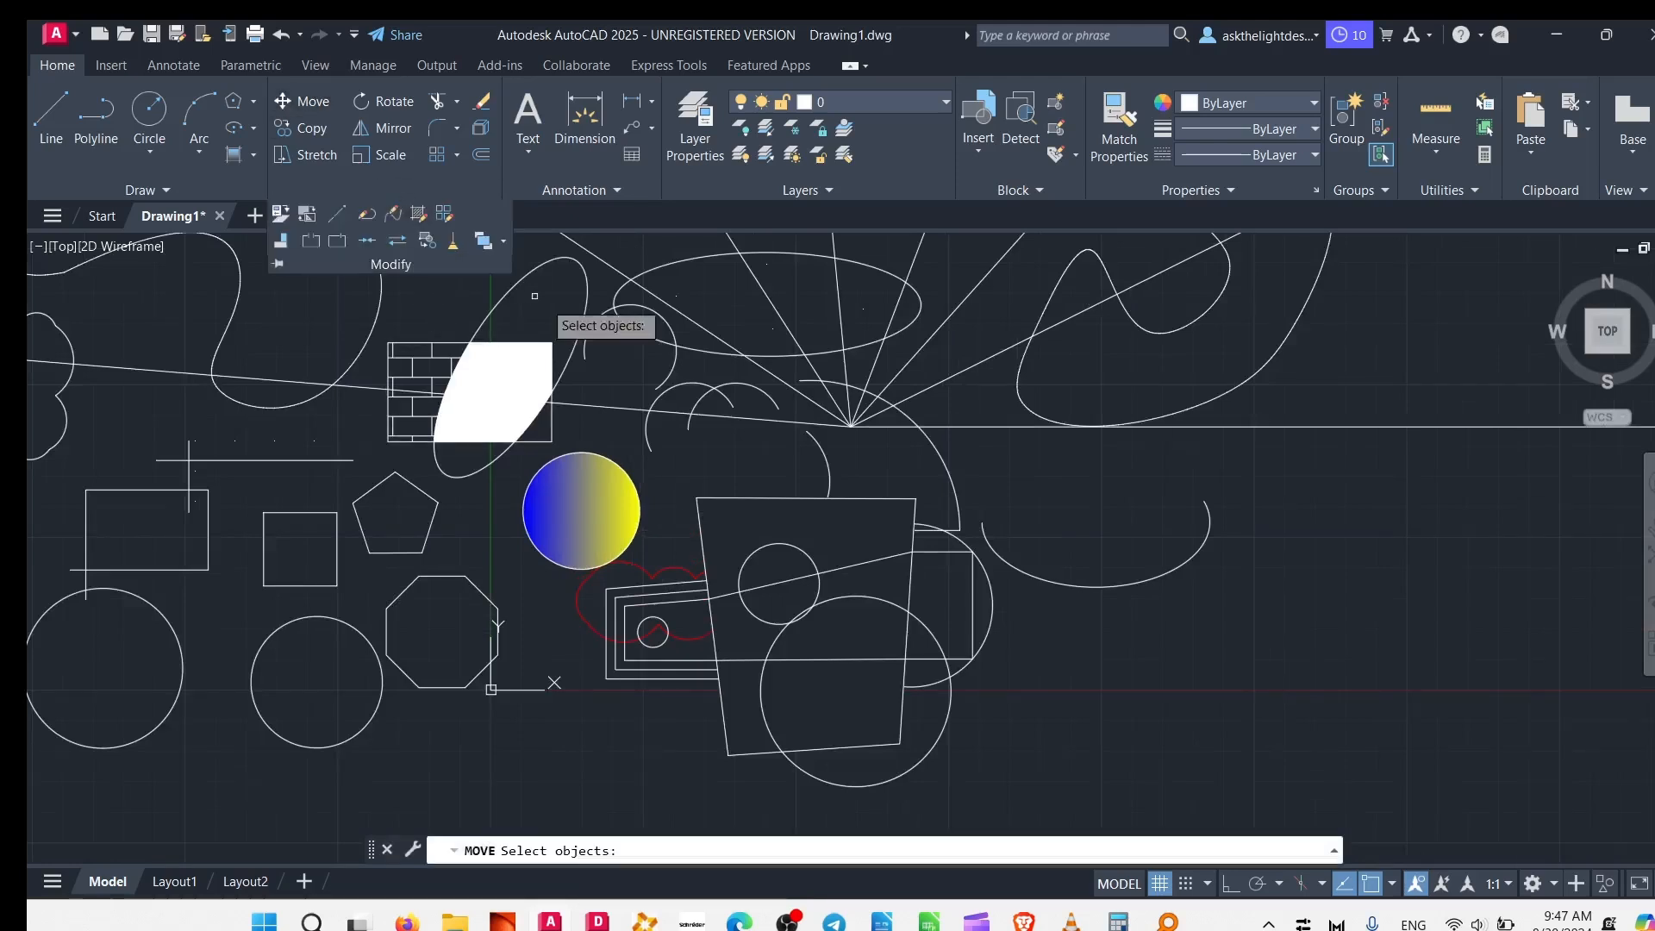
{"action": "left_click", "coordinate": [760, 498]}
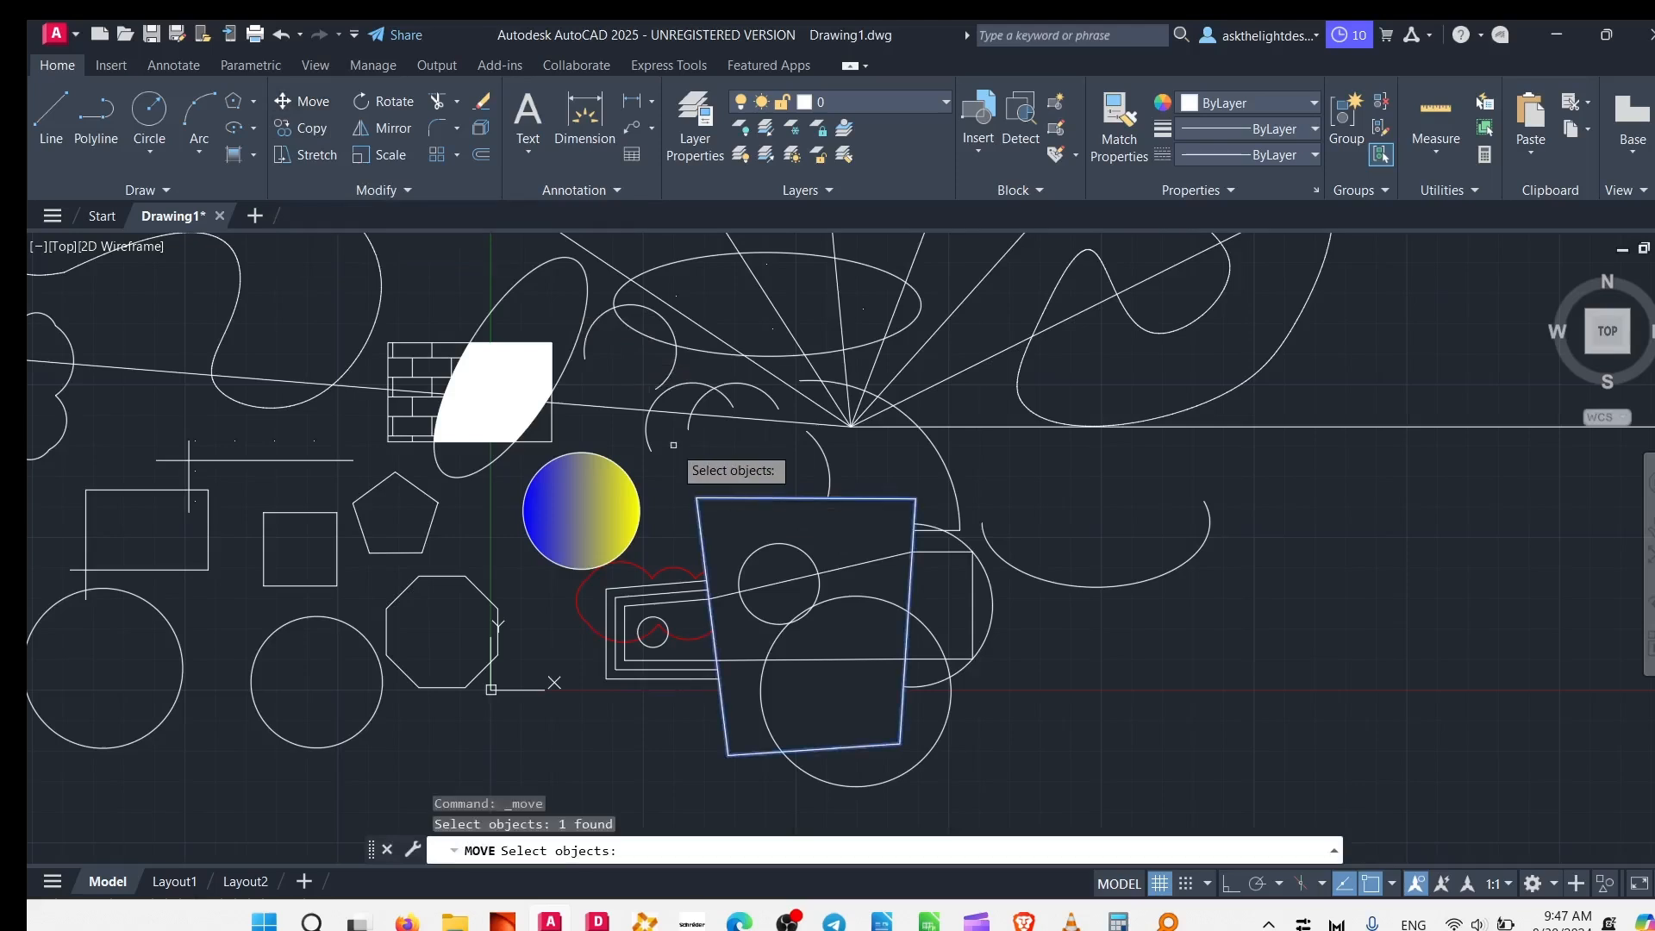
{"action": "key", "text": "Return"}
{"action": "left_click", "coordinate": [700, 466]}
{"action": "left_click", "coordinate": [750, 466]}
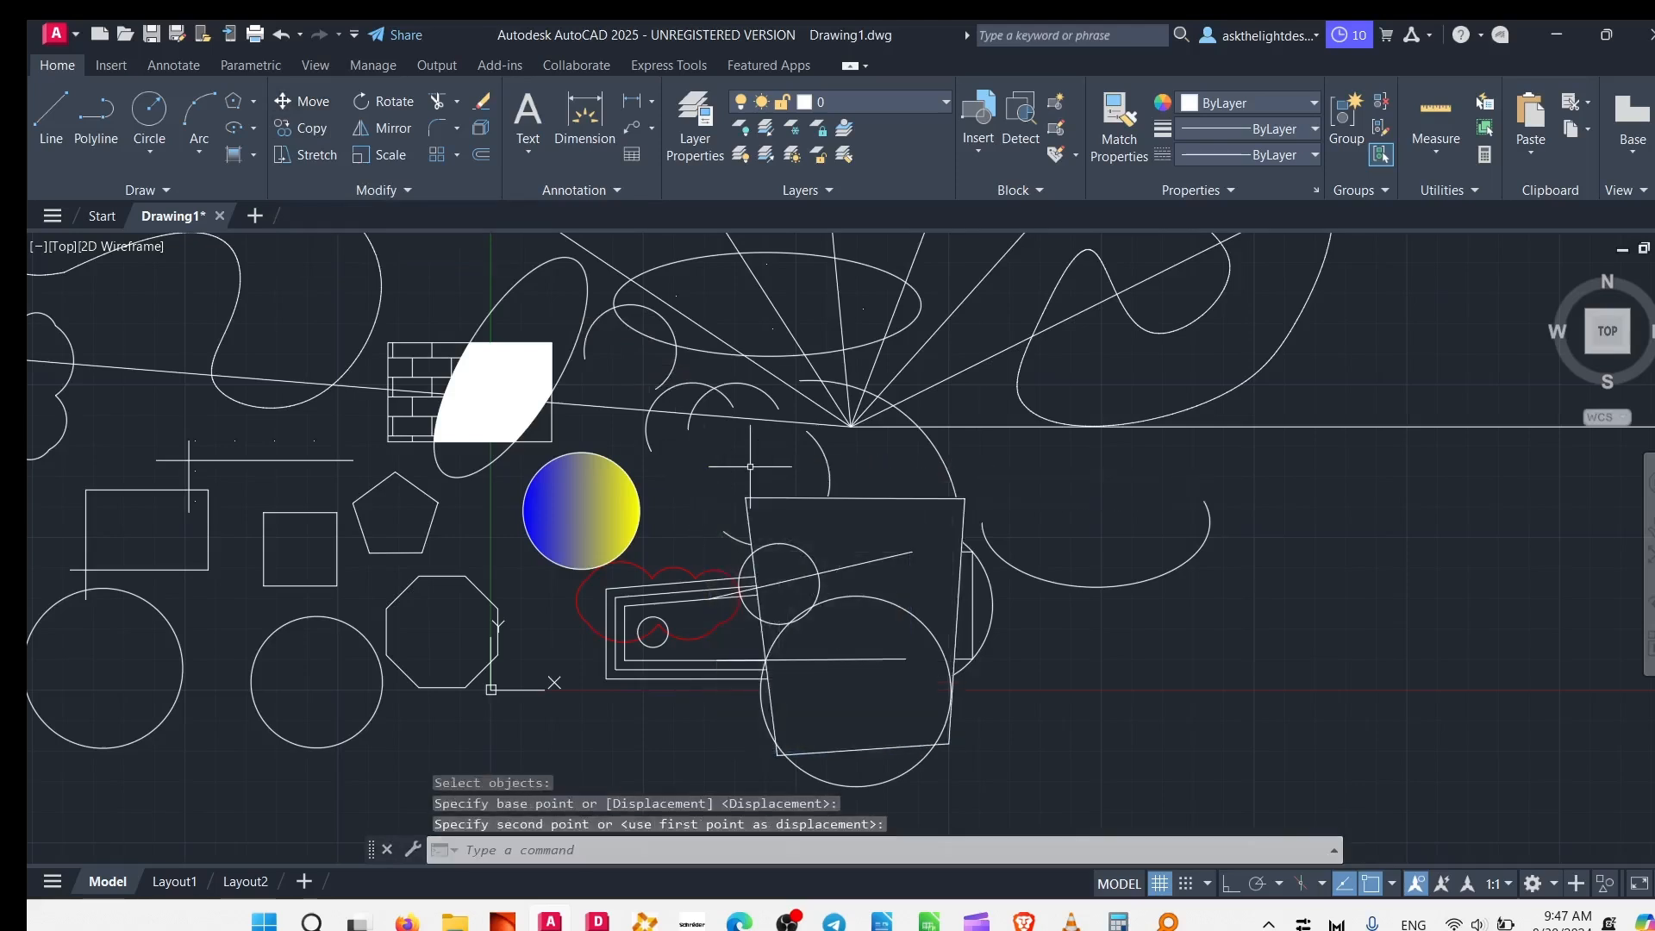
- Move the pentagon a short distance to the right and slightly down, just above the octagon
{"action": "left_click", "coordinate": [436, 514]}
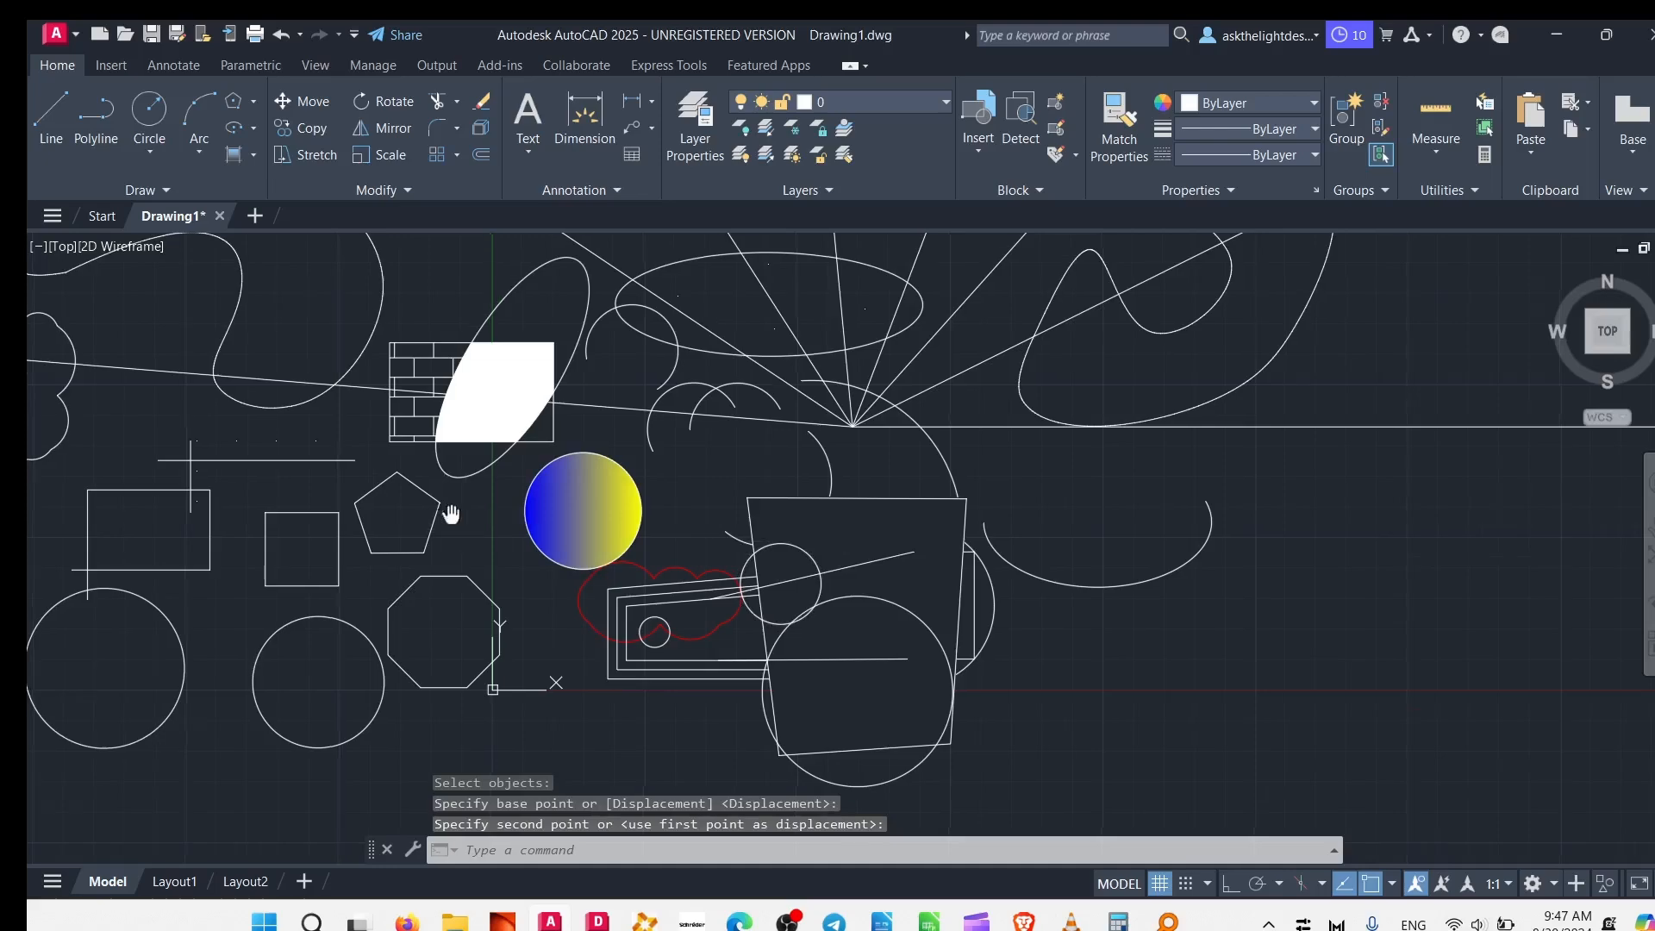
{"action": "middle_click_drag", "start_coordinate": [443, 510], "coordinate": [899, 568]}
{"action": "left_click", "coordinate": [872, 586]}
{"action": "left_click", "coordinate": [873, 586]}
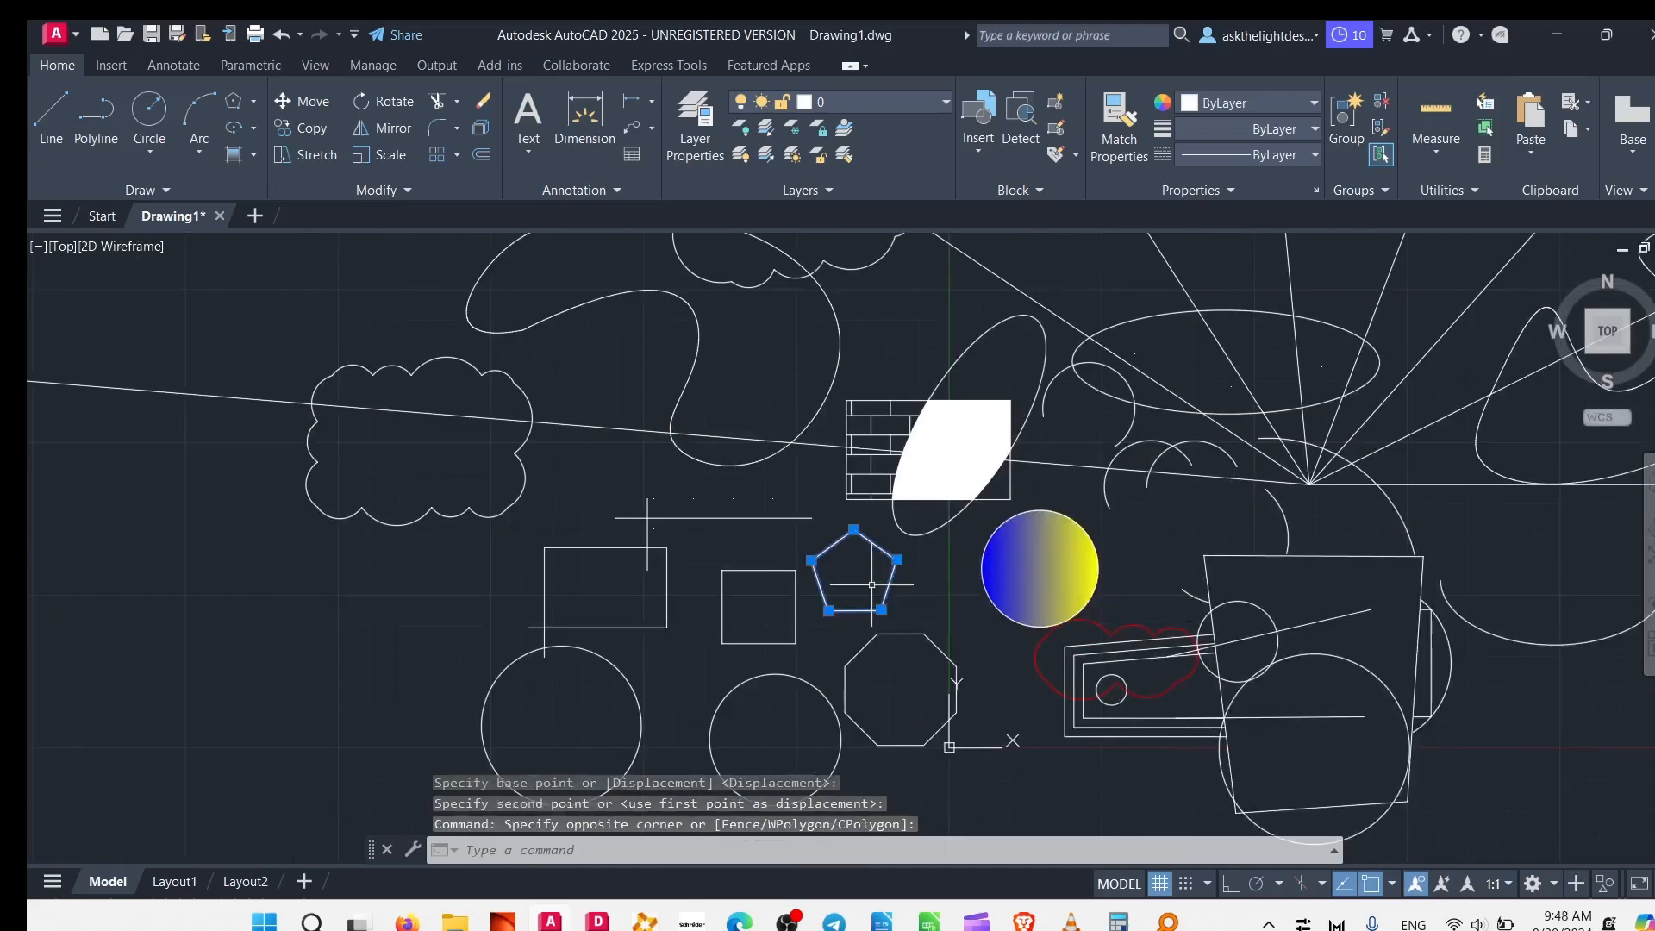
{"action": "key", "text": "Return"}
{"action": "left_click", "coordinate": [391, 533]}
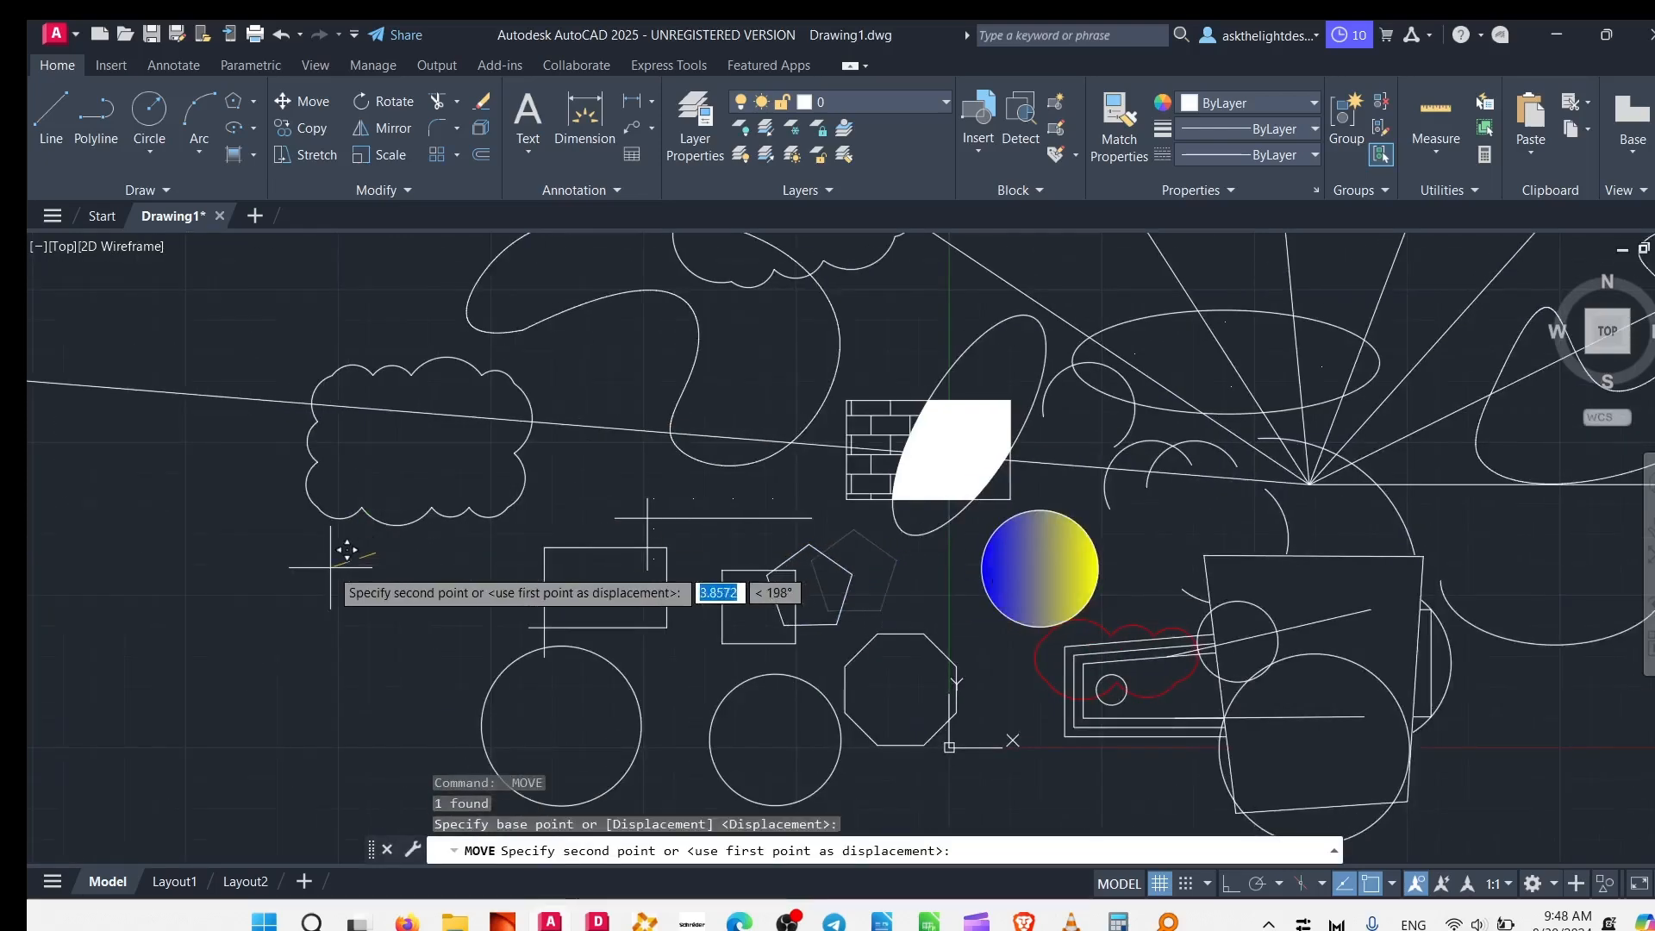
{"action": "left_click", "coordinate": [432, 569]}
- Try to move the solid hatch inside the brick rectangle to the right, and undo the move
{"action": "scroll", "coordinate": [961, 413], "scroll_direction": "up", "scroll_amount": 6}
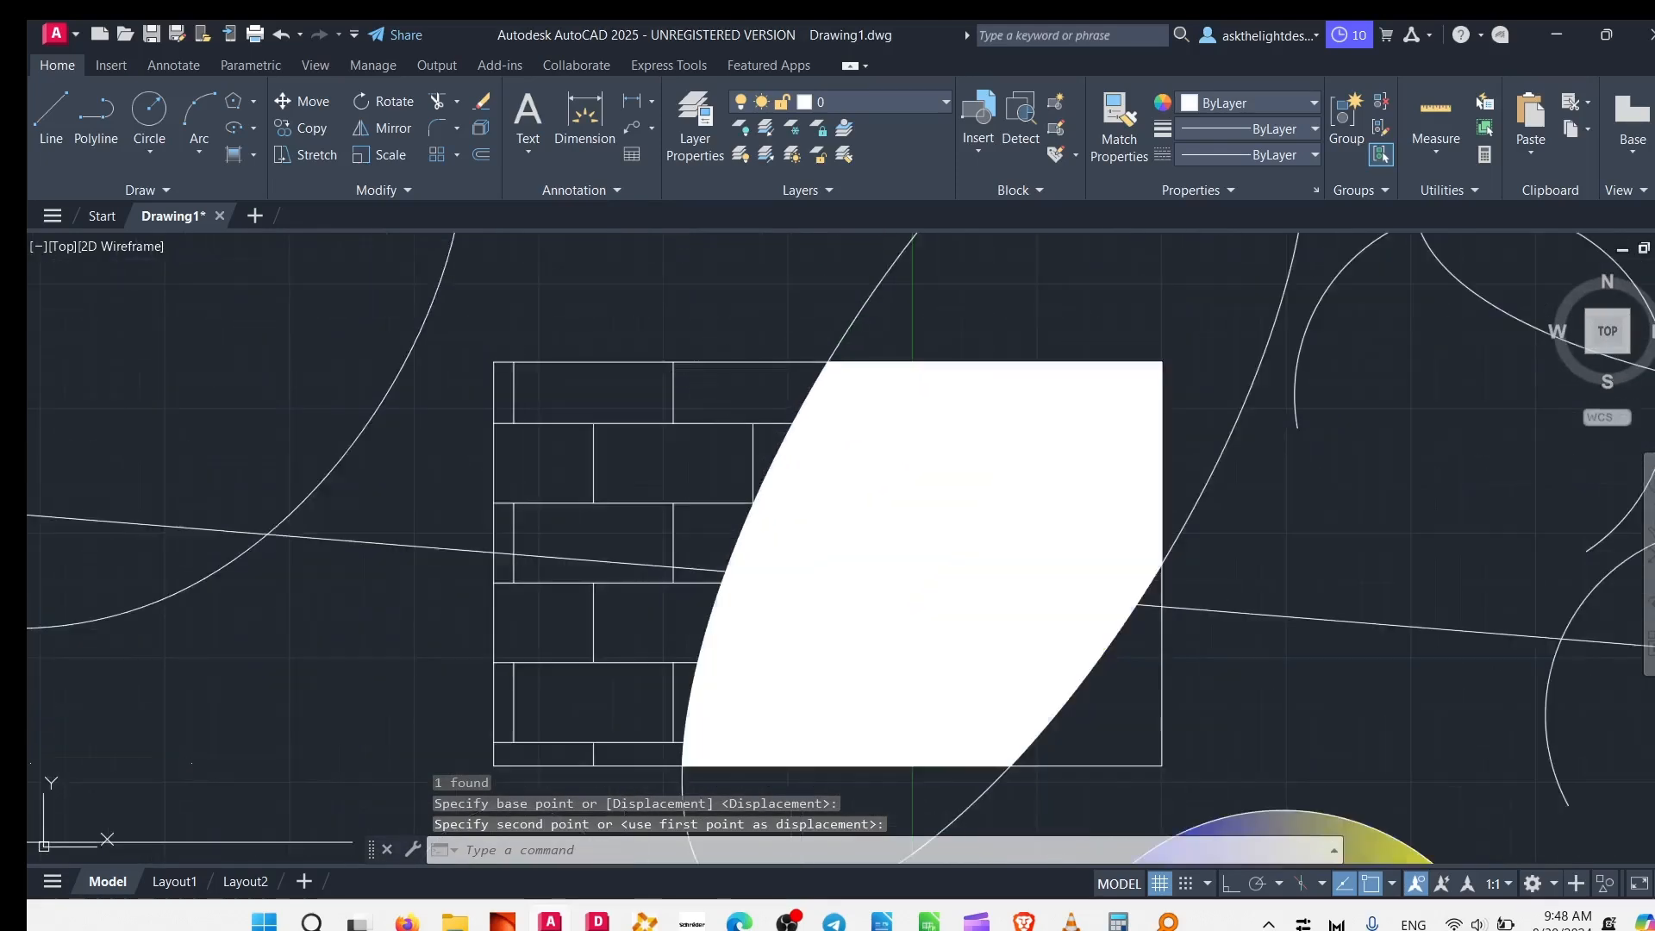
{"action": "left_click", "coordinate": [910, 488]}
{"action": "key", "text": "m"}
{"action": "key", "text": "Return"}
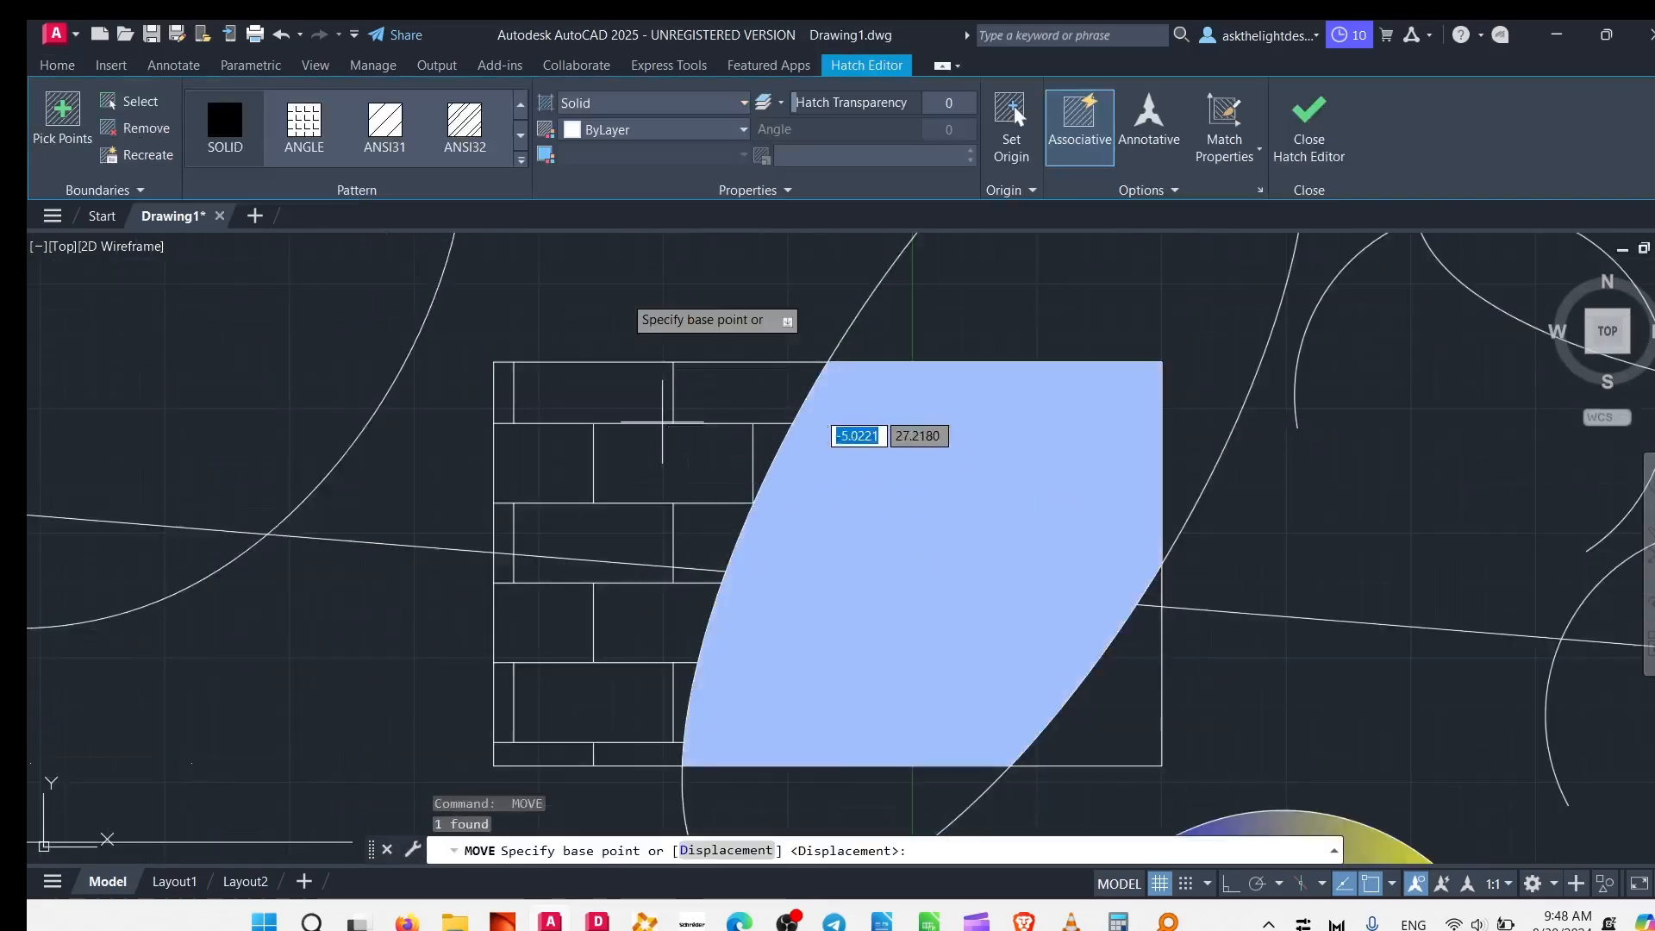
{"action": "left_click", "coordinate": [594, 293]}
{"action": "left_click", "coordinate": [669, 324]}
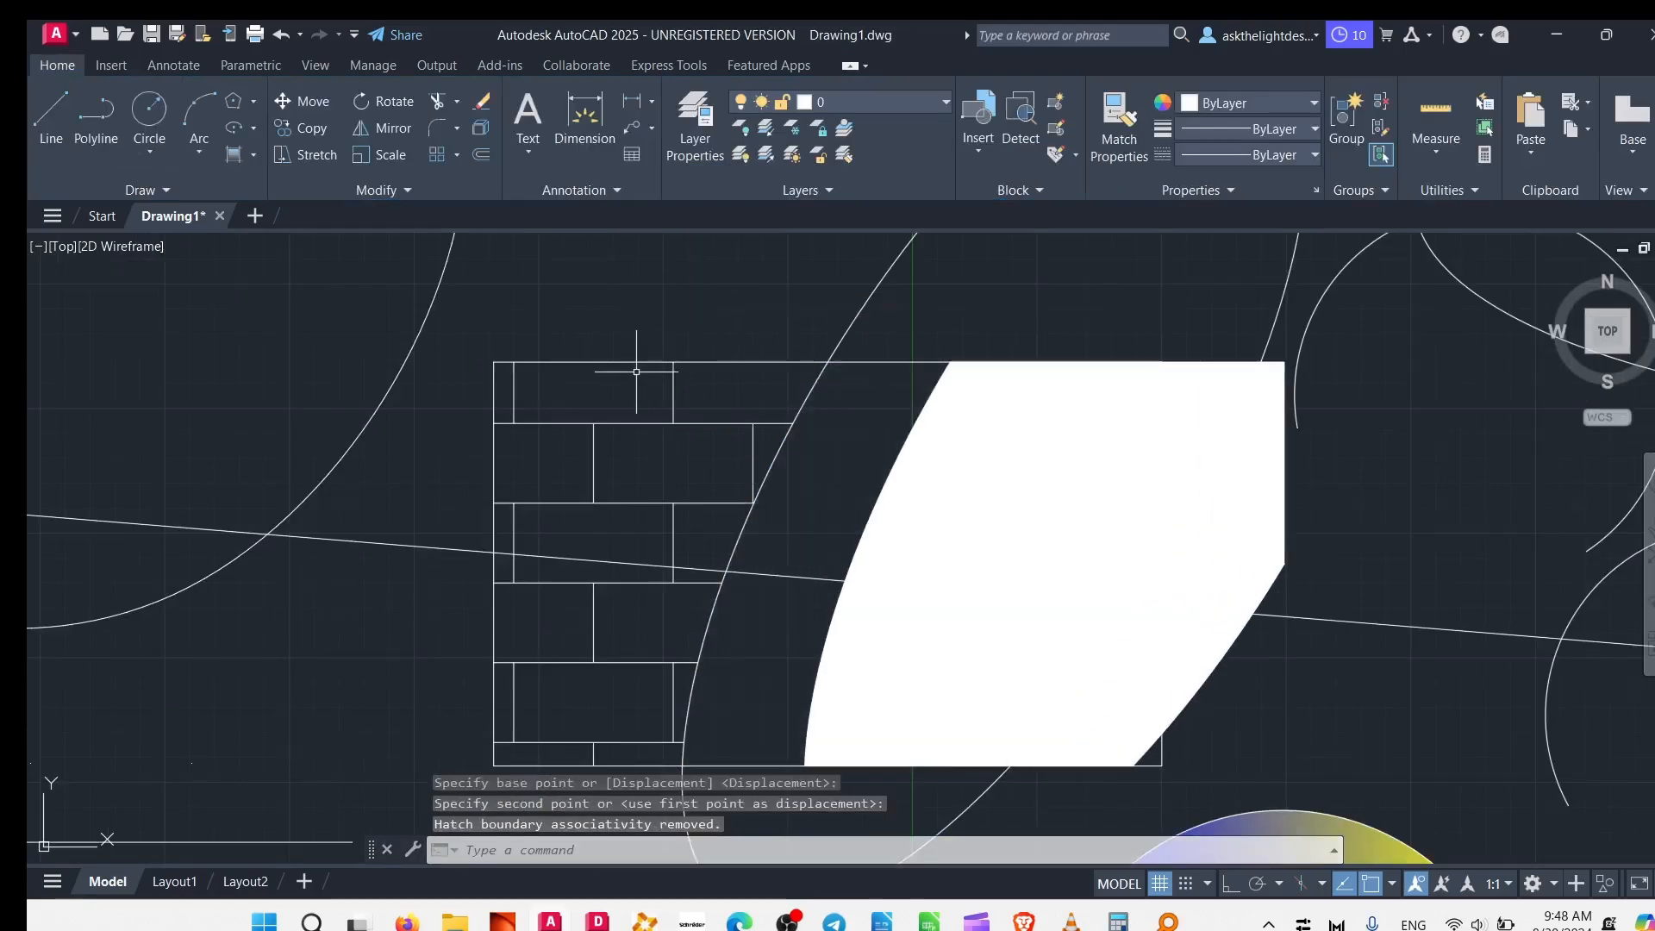
{"action": "key", "text": "ctrl+z"}
{"action": "key", "text": "ctrl+z"}
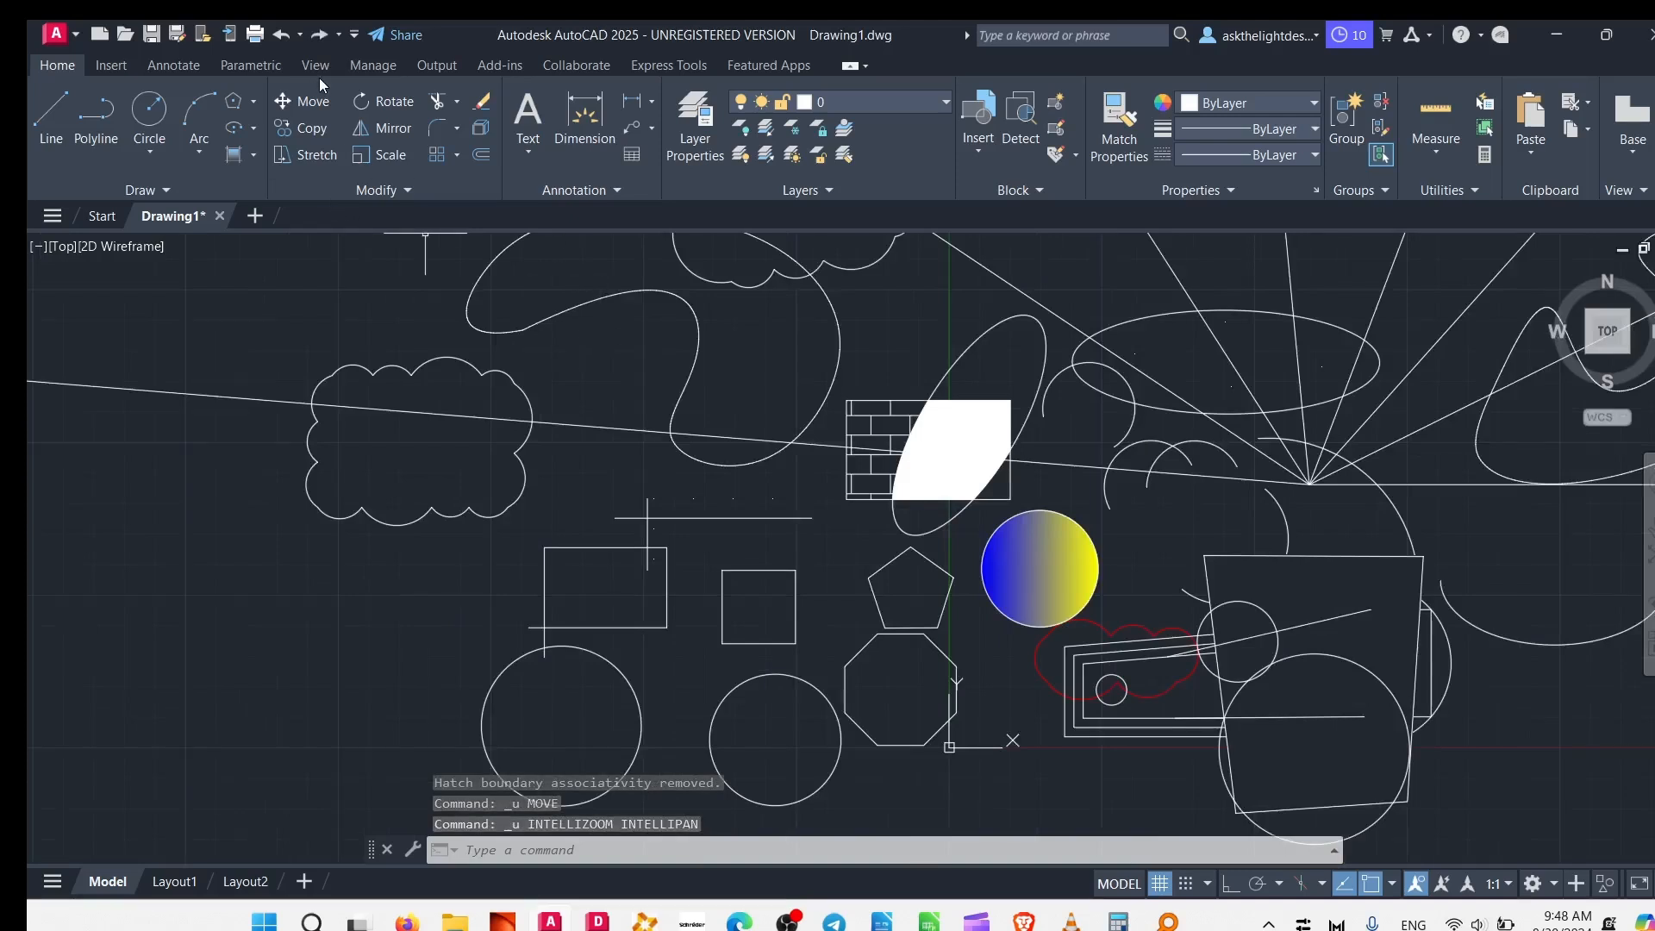
- Rotate the square about its upper-left corner with Ortho on, picking the rotation direction horizontally to the right
{"action": "left_click", "coordinate": [380, 97]}
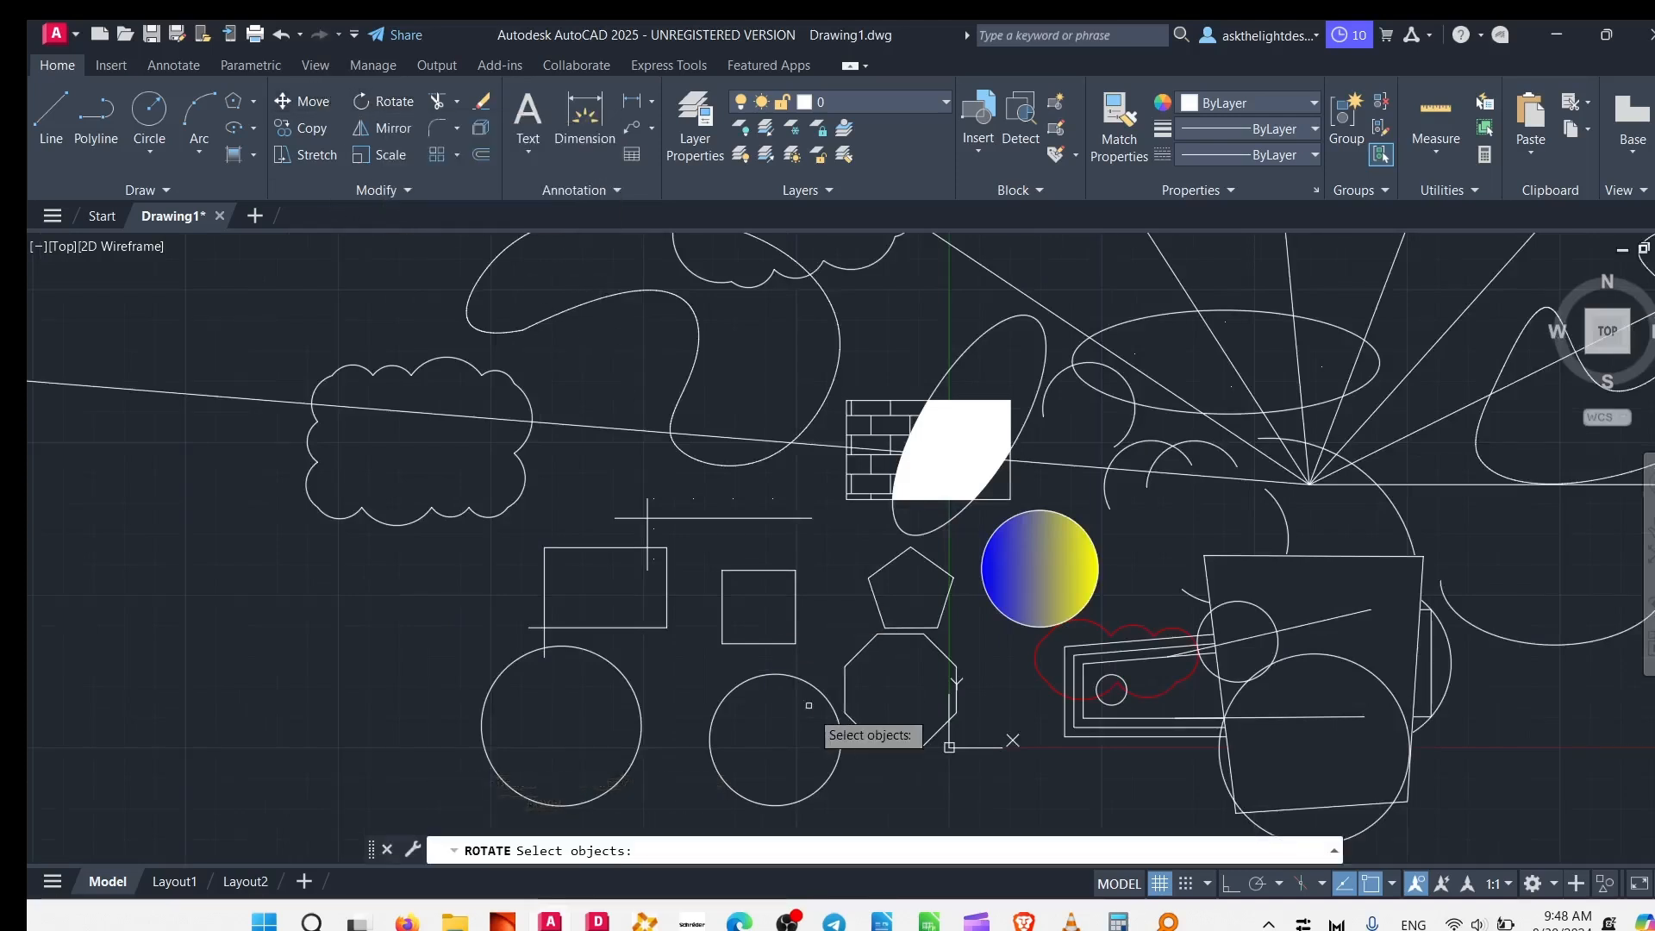
{"action": "left_click", "coordinate": [772, 644]}
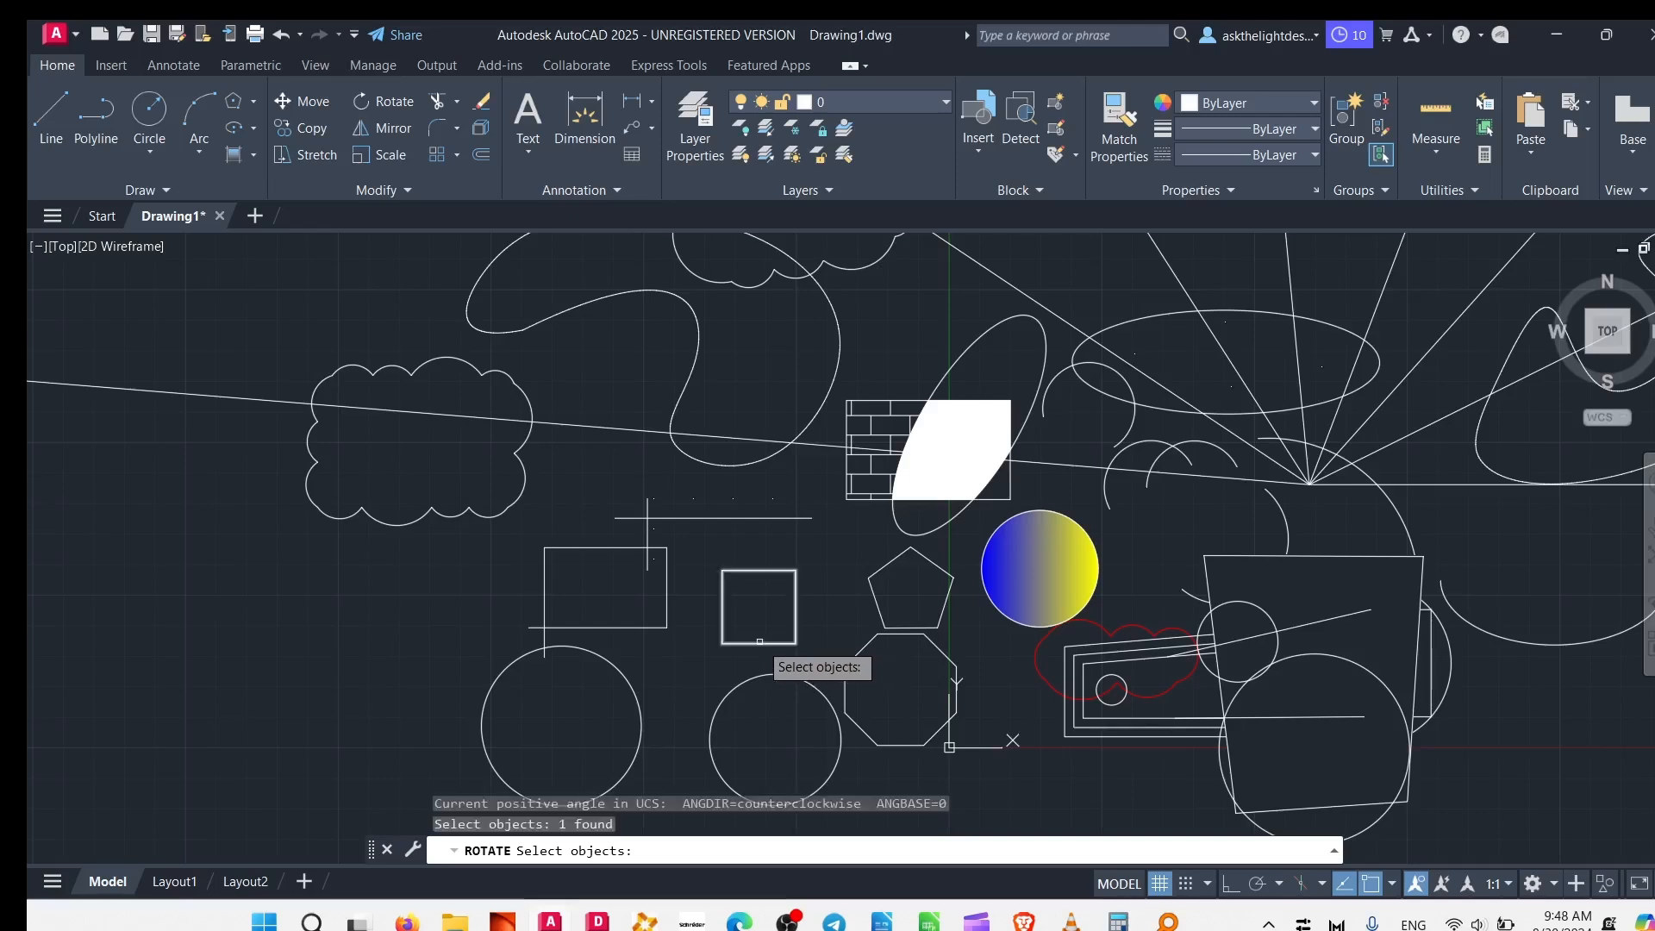
{"action": "left_click", "coordinate": [759, 642]}
{"action": "scroll", "coordinate": [759, 638], "scroll_direction": "up", "scroll_amount": 8}
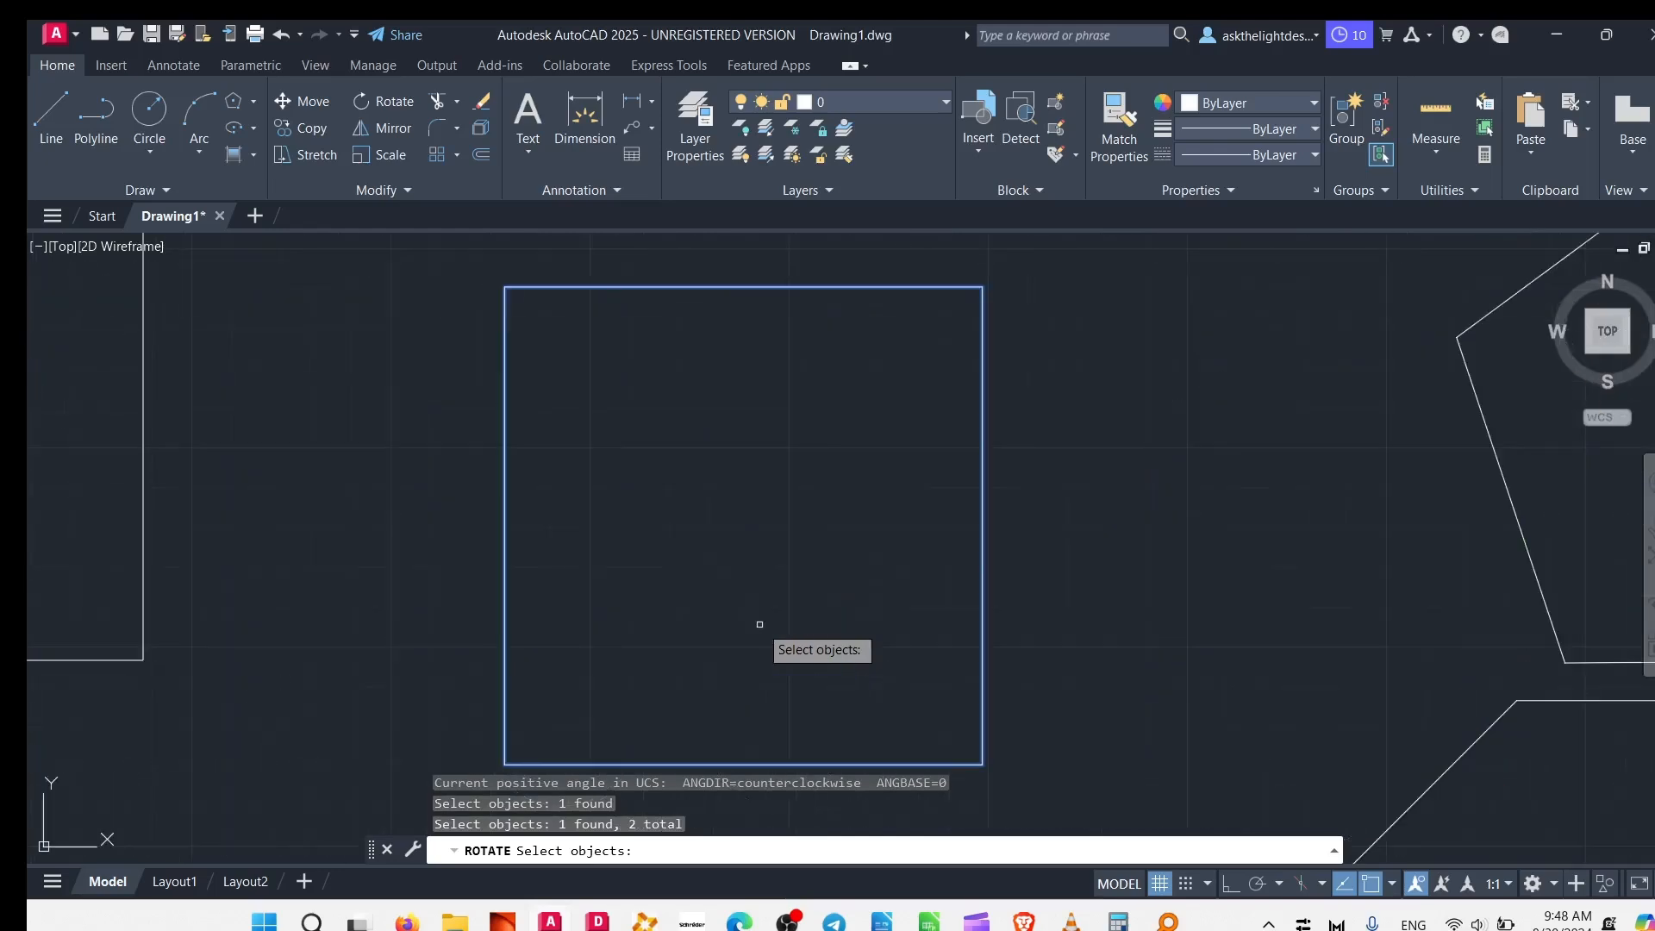
{"action": "key", "text": "Return"}
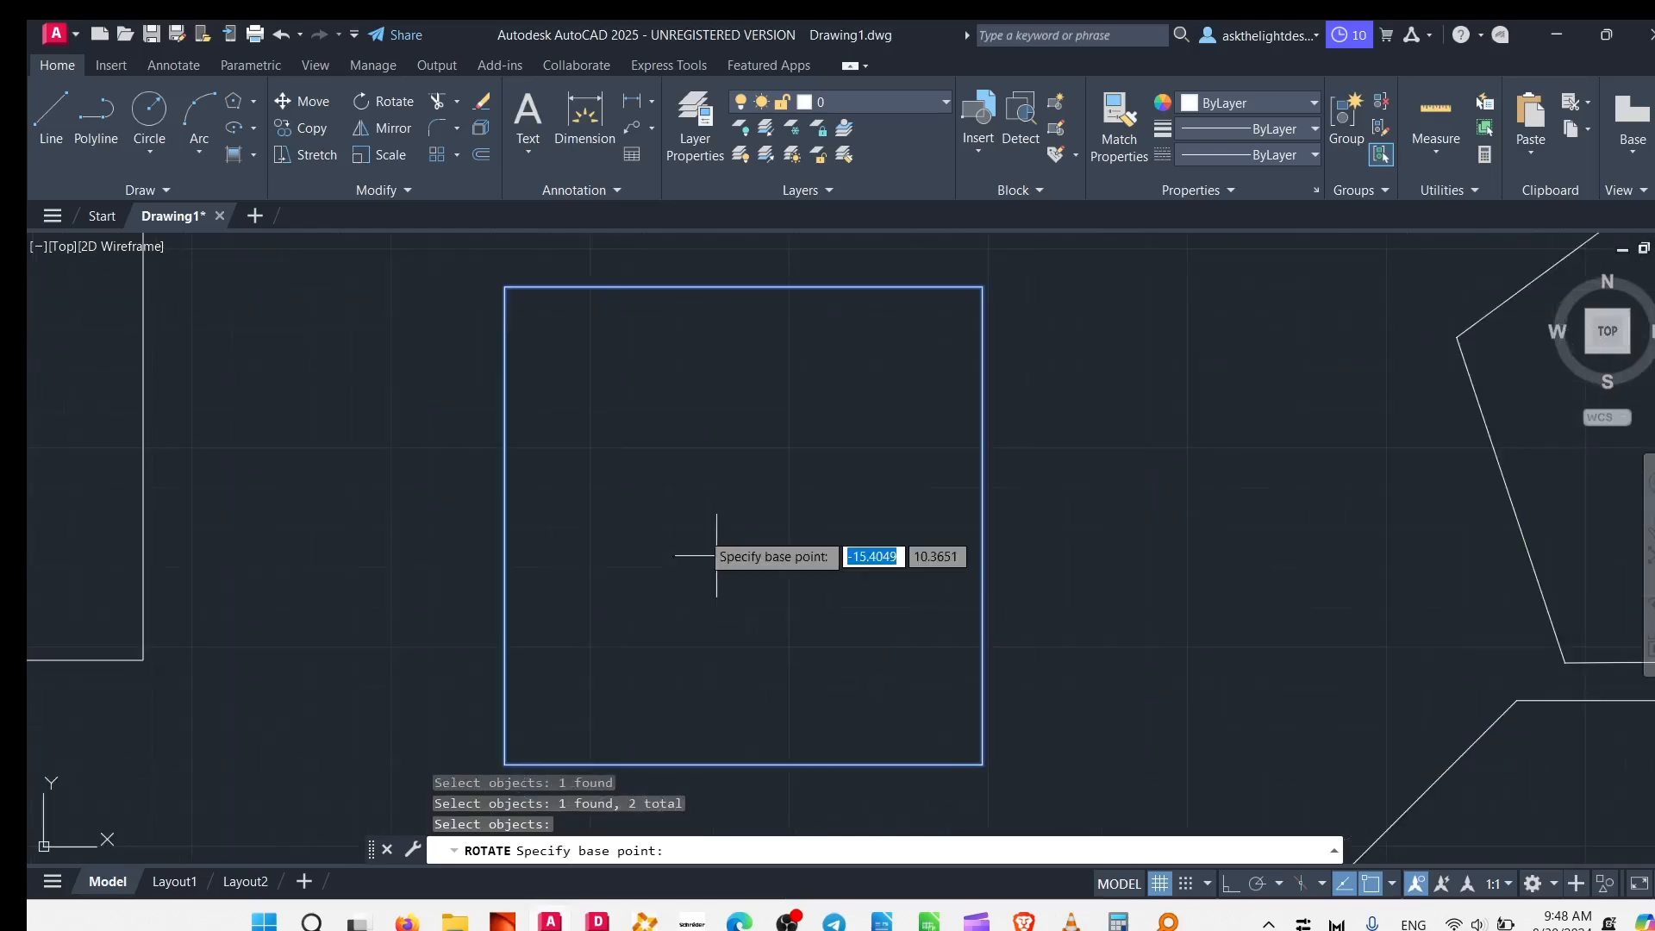
{"action": "left_click", "coordinate": [504, 287]}
{"action": "middle_click_drag", "start_coordinate": [584, 281], "coordinate": [885, 498]}
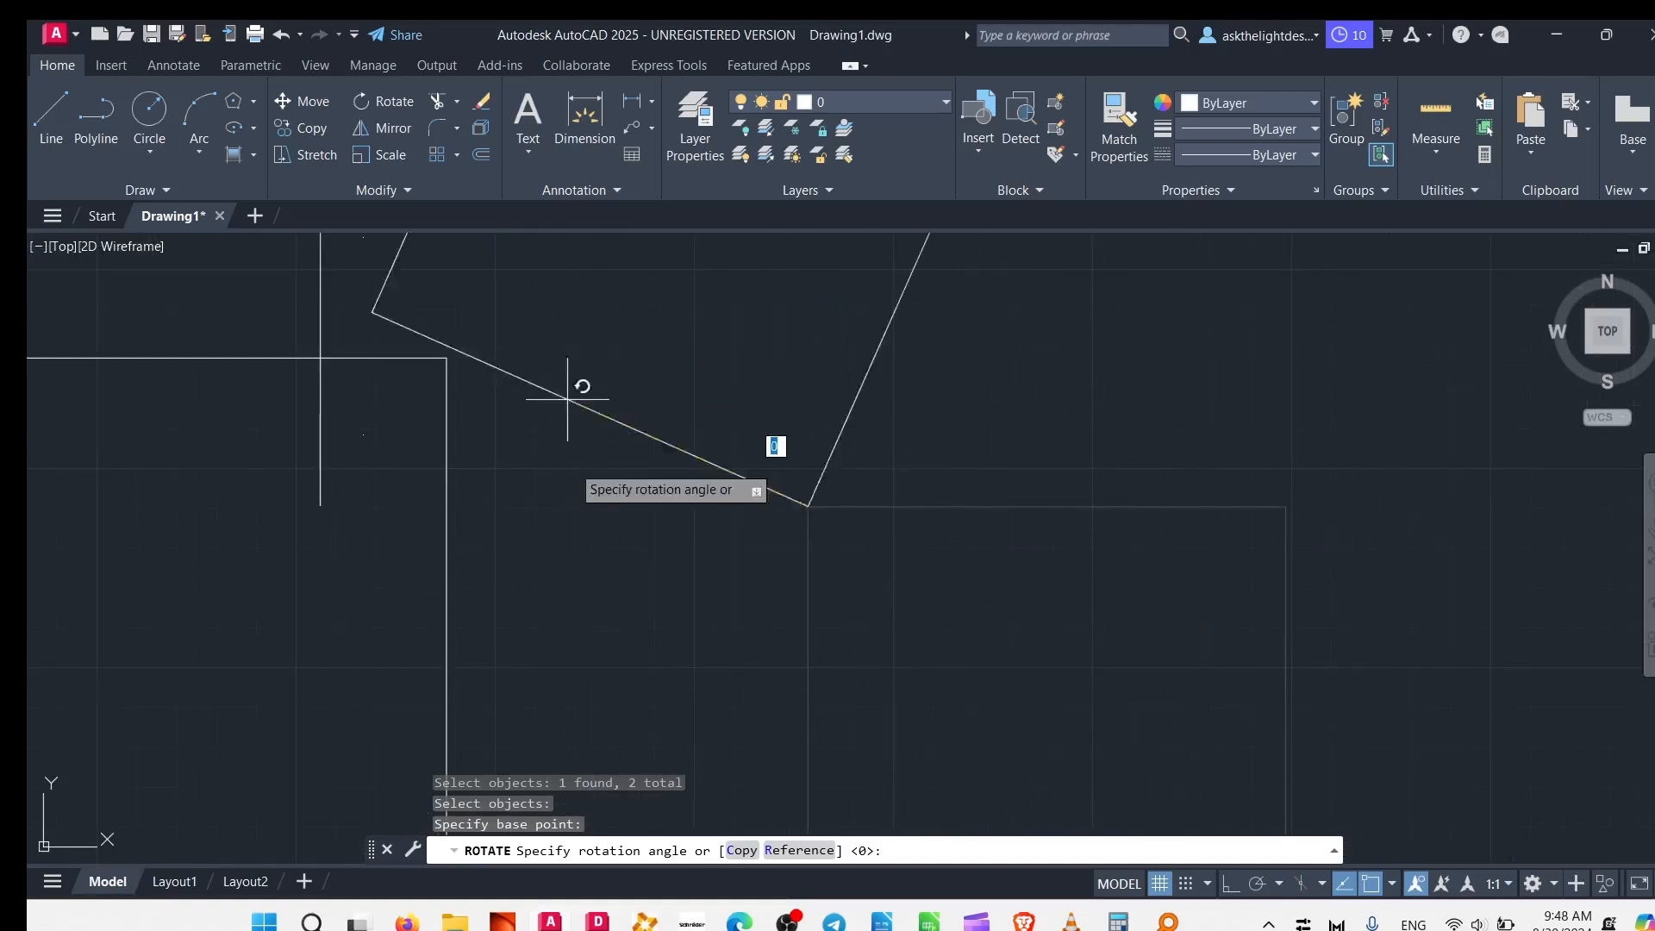
{"action": "left_click", "coordinate": [1227, 888]}
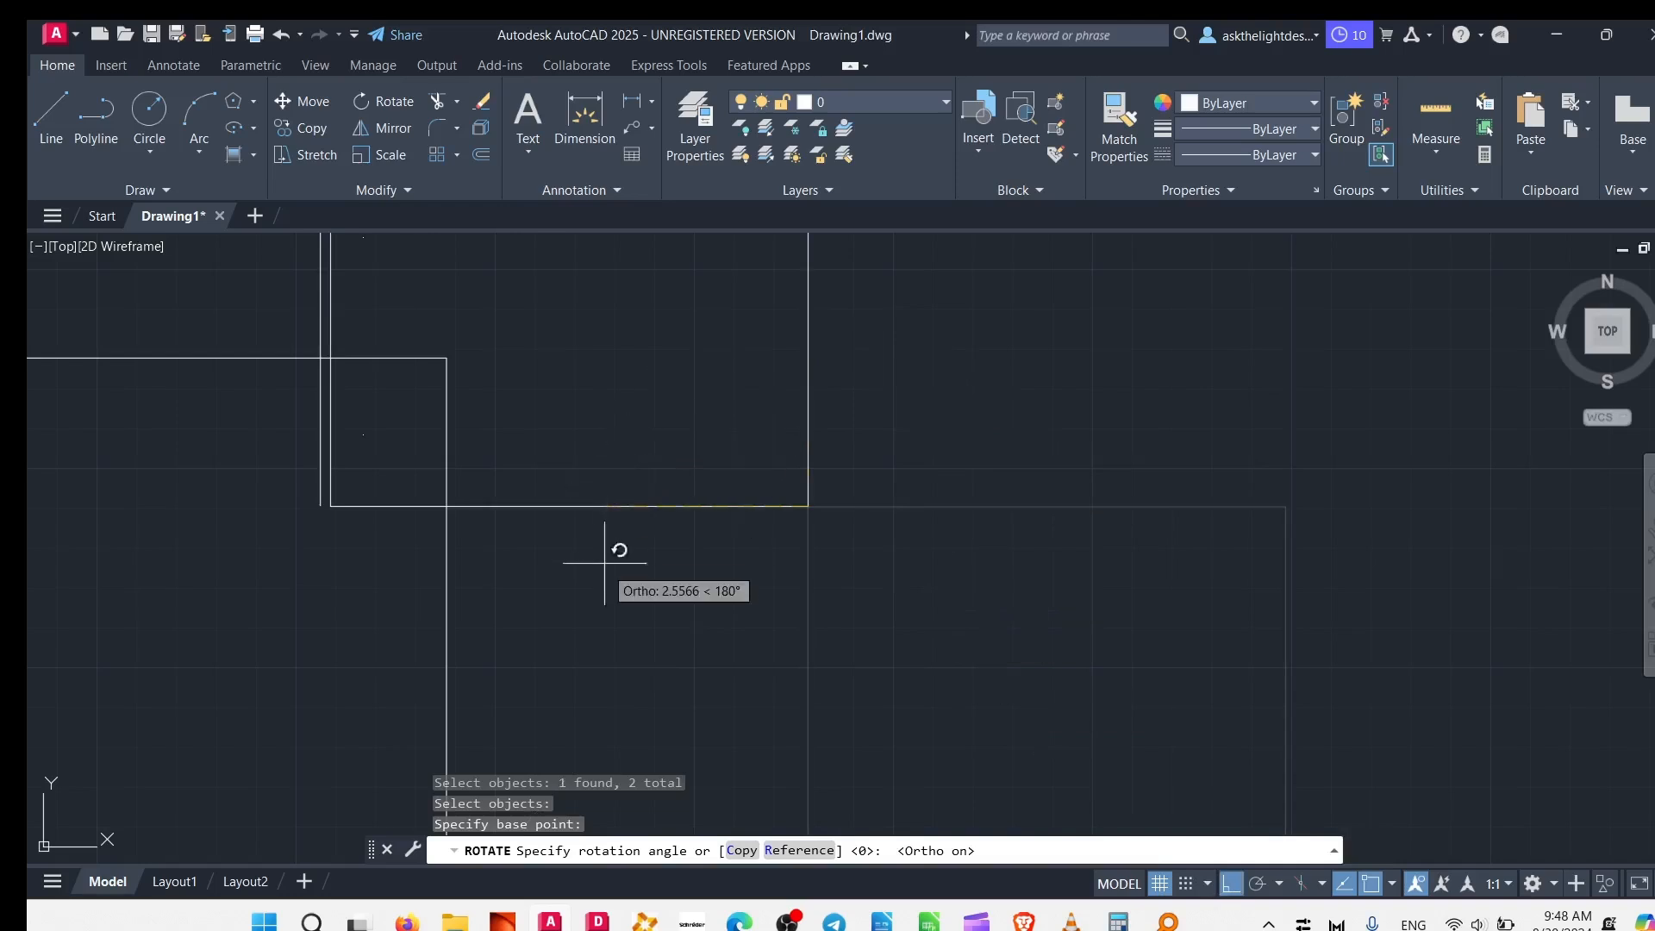
{"action": "left_click", "coordinate": [1093, 550]}
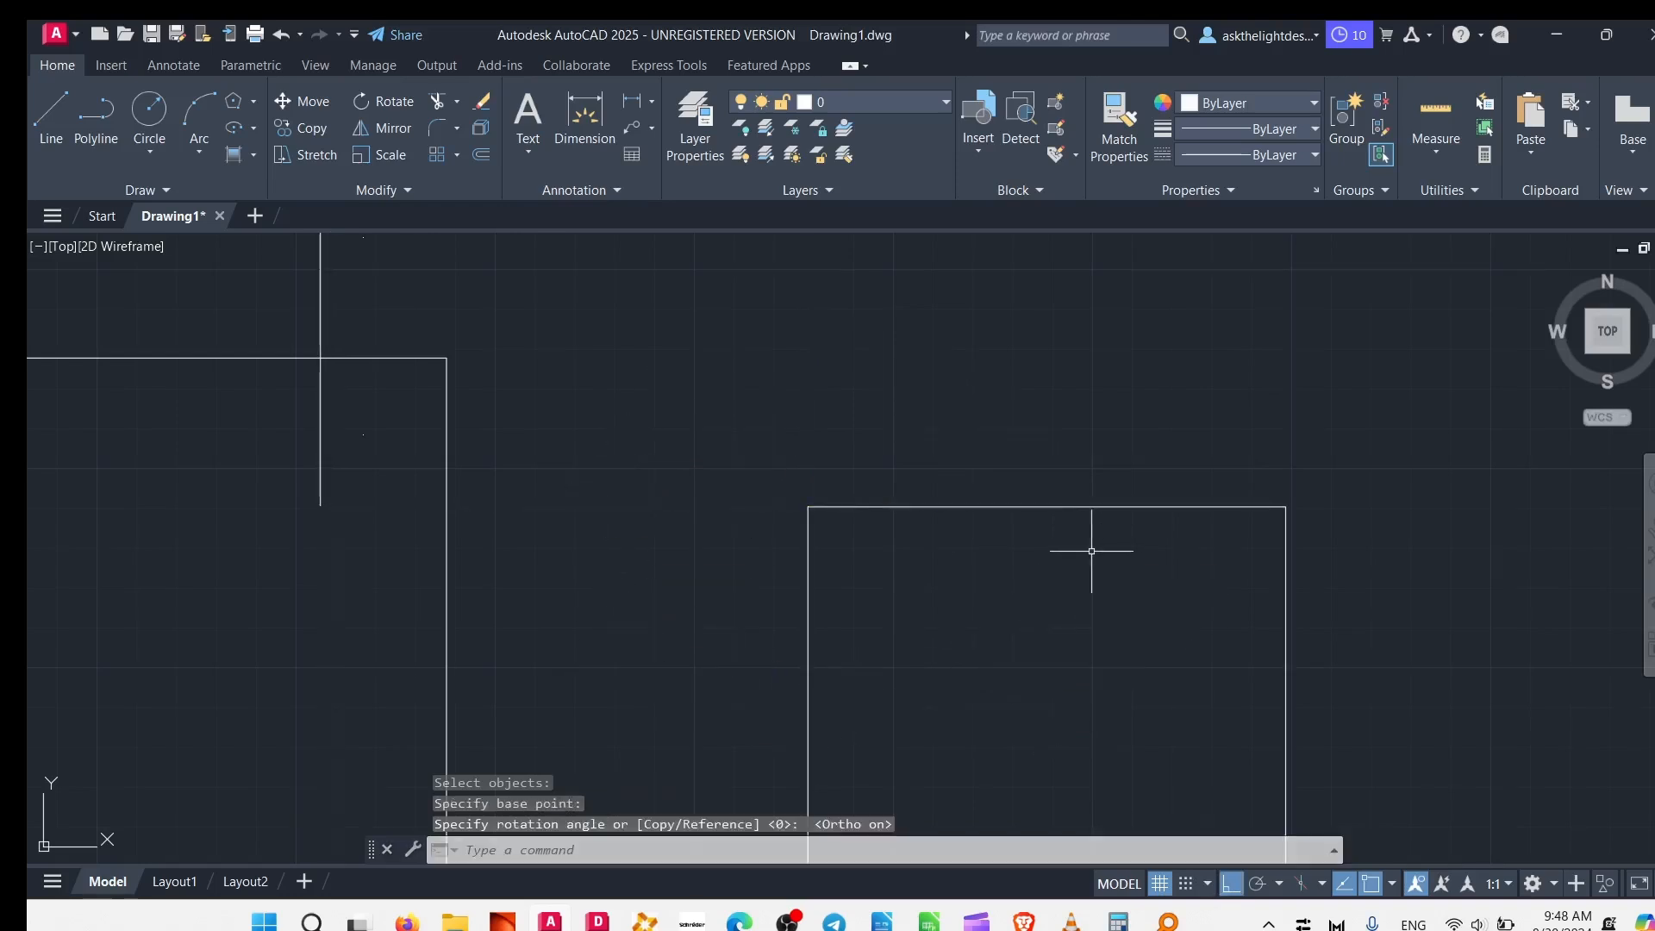
- Move the octagon with Ortho off so the upper vertex of its left side lands on the pentagon's lower-right vertex
{"action": "left_click", "coordinate": [284, 101]}
{"action": "scroll", "coordinate": [1047, 543], "scroll_direction": "down", "scroll_amount": 4}
{"action": "scroll", "coordinate": [1050, 543], "scroll_direction": "down", "scroll_amount": 2}
{"action": "scroll", "coordinate": [892, 463], "scroll_direction": "up", "scroll_amount": 5}
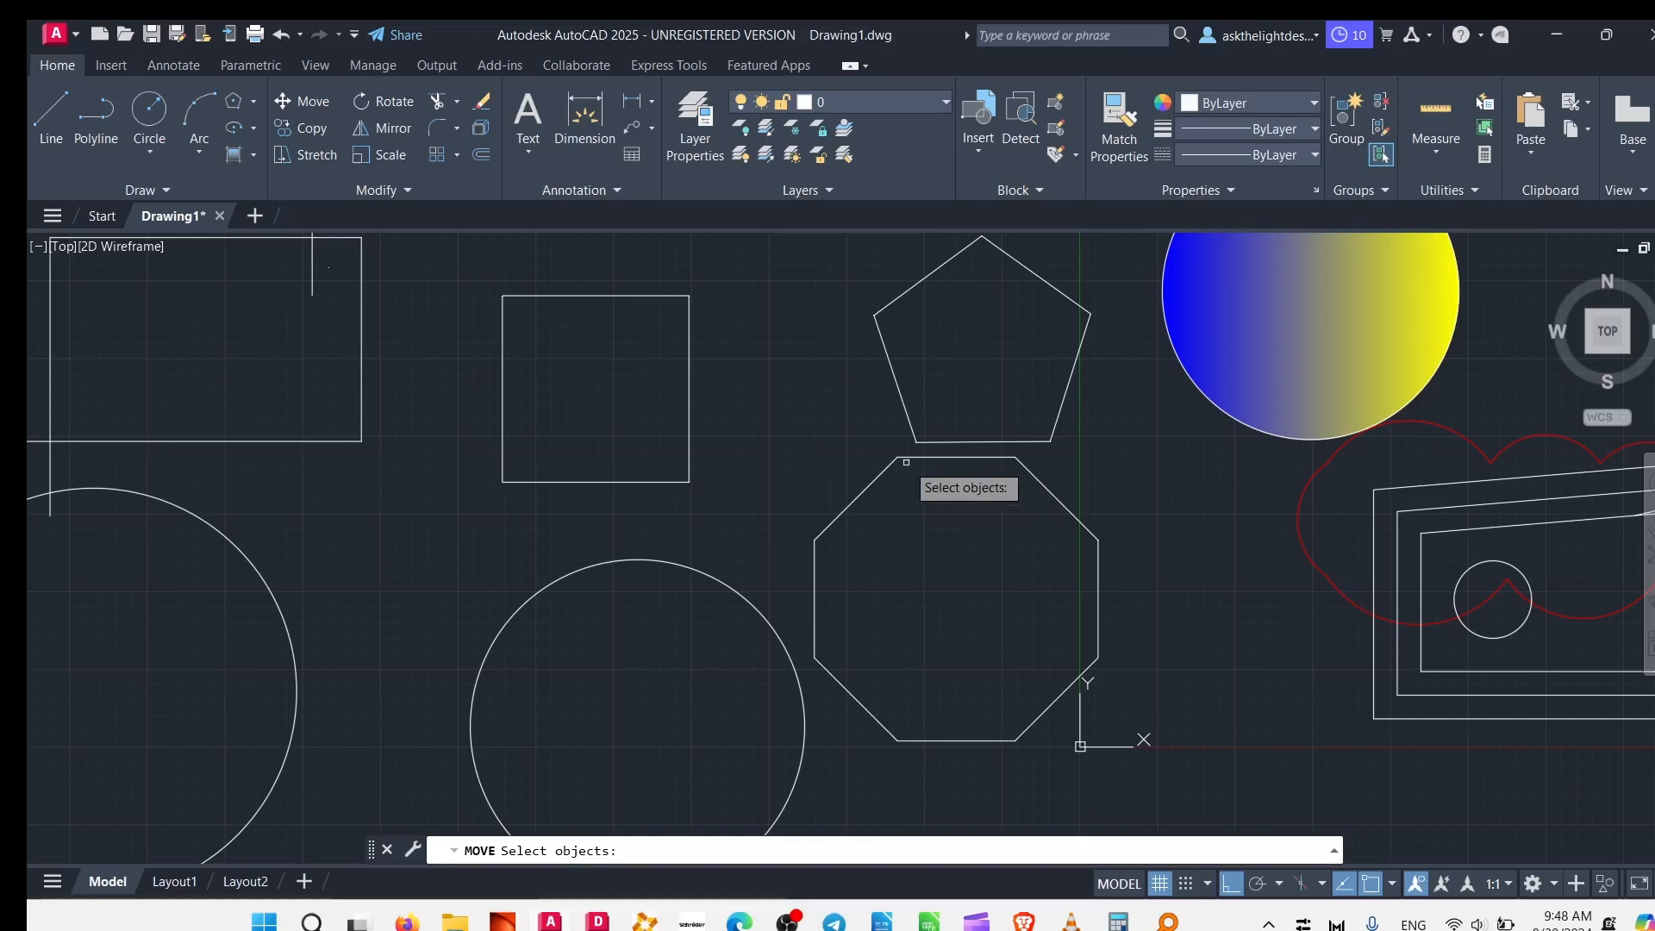
{"action": "left_click", "coordinate": [918, 457]}
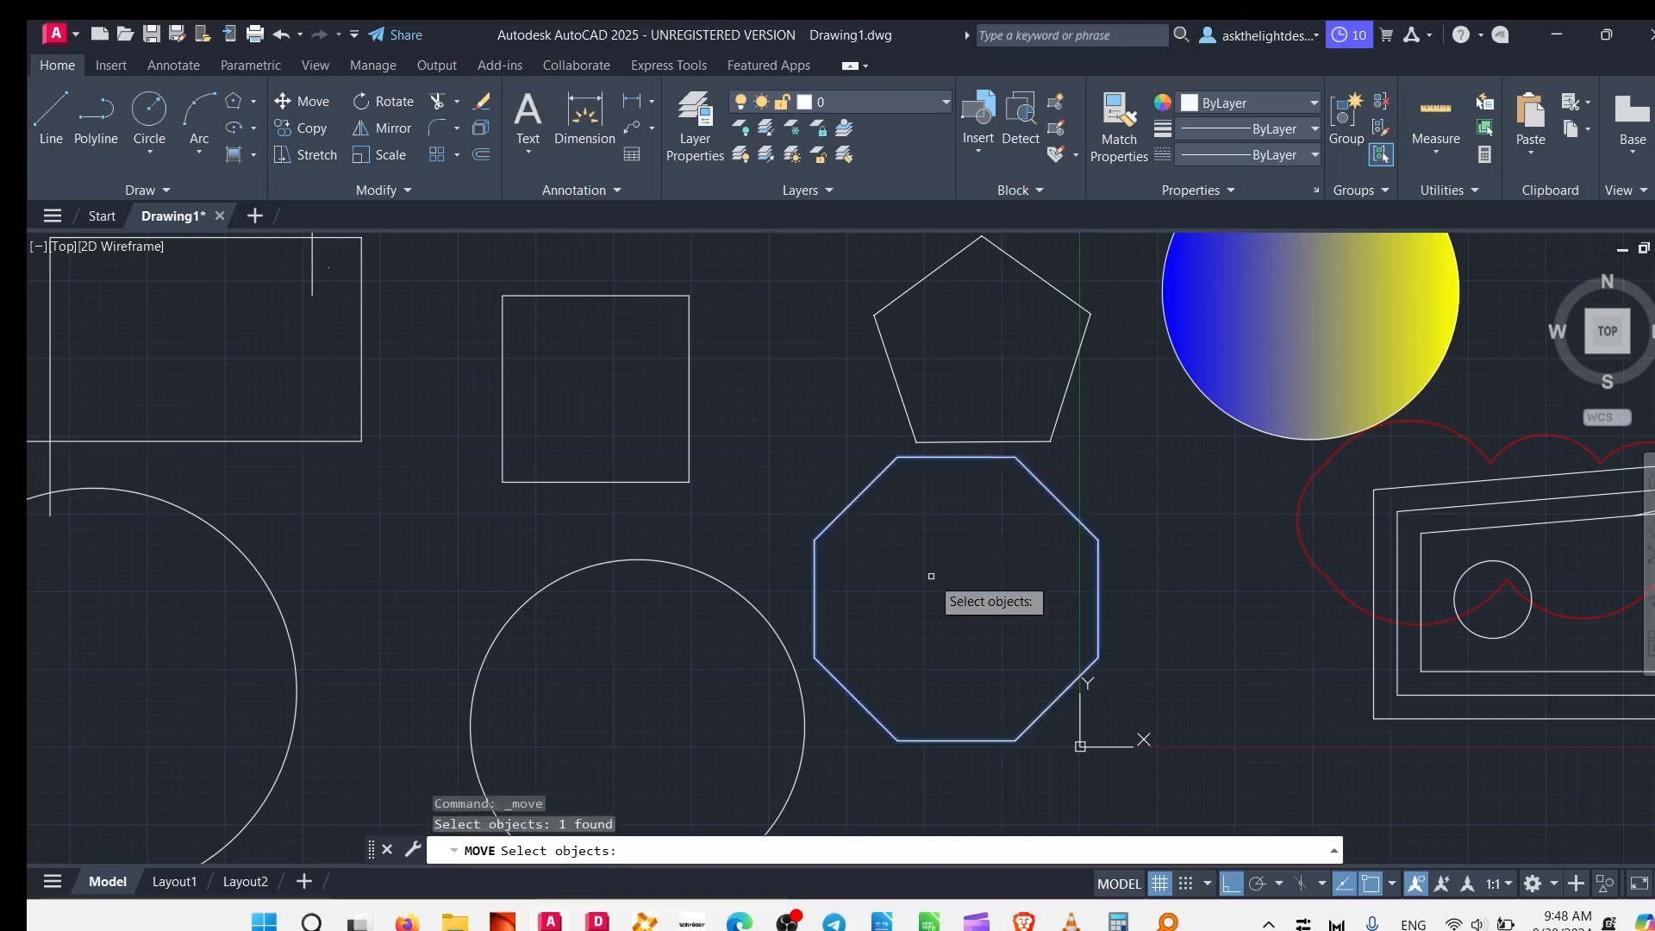
{"action": "key", "text": "Return"}
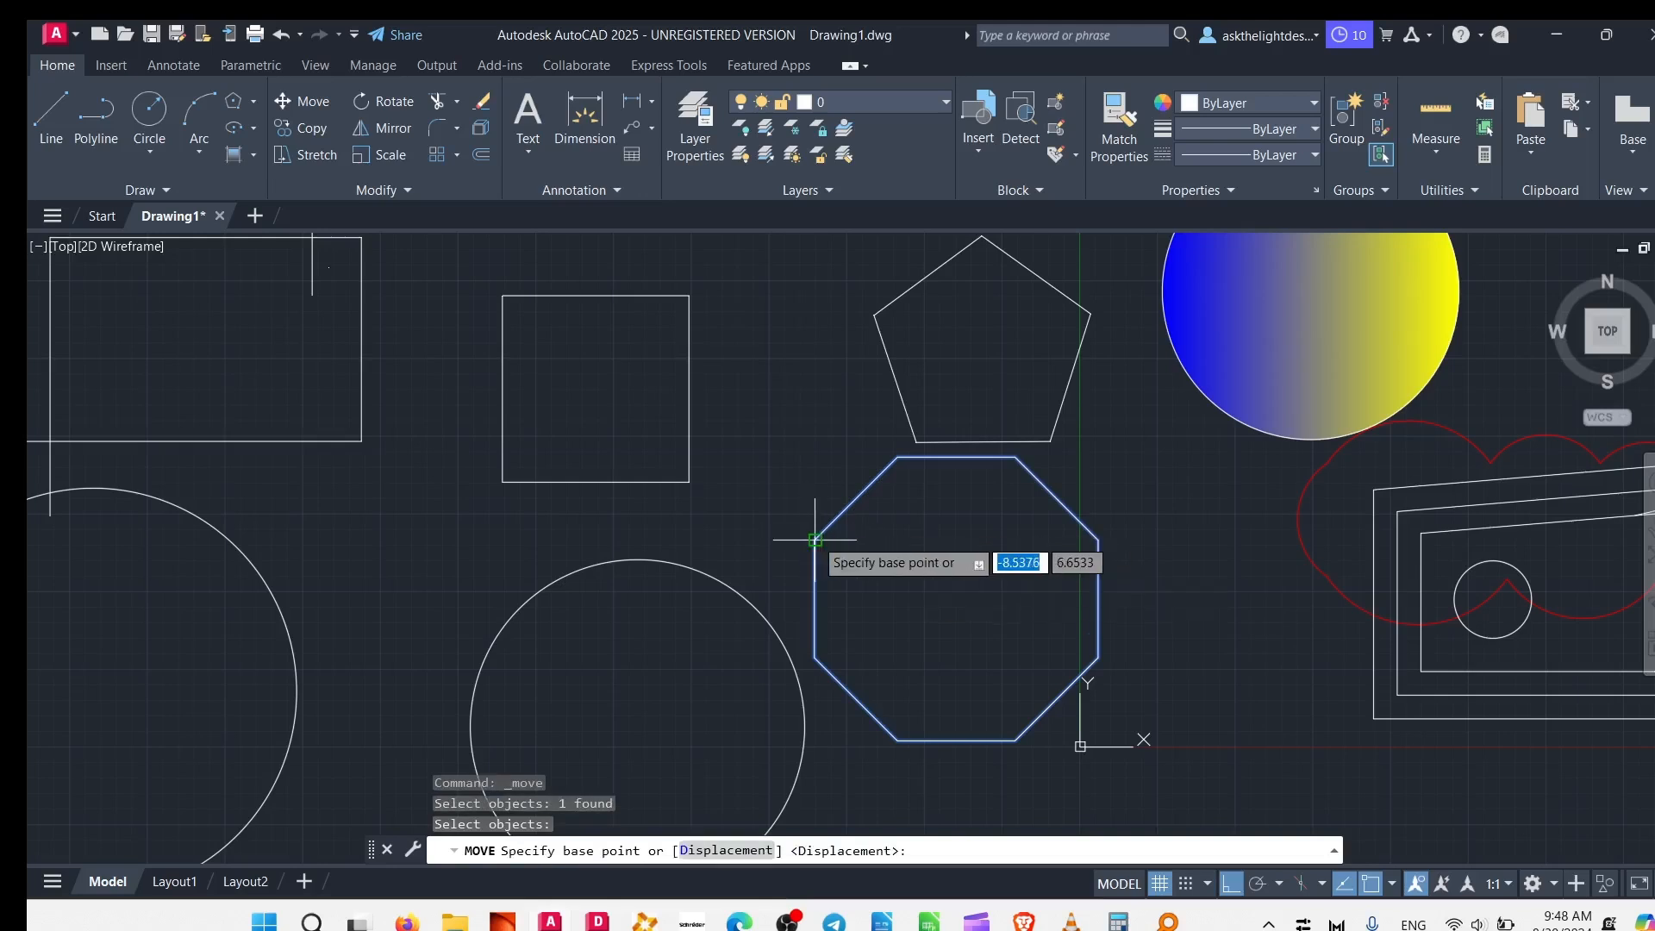
{"action": "left_click", "coordinate": [814, 540]}
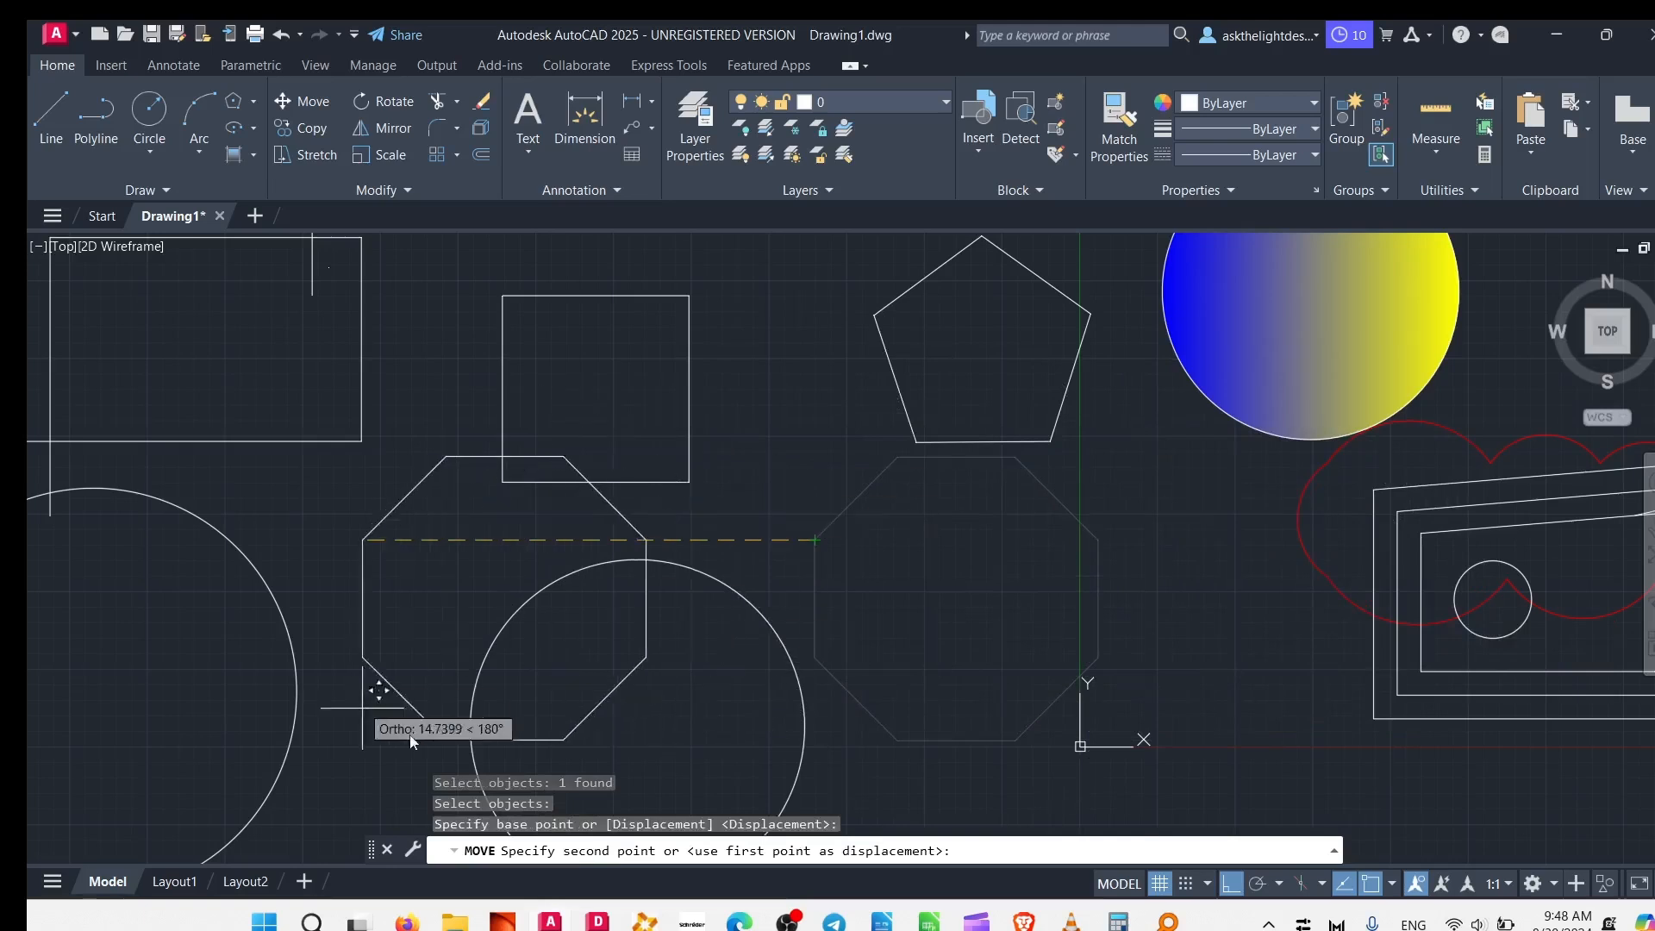
{"action": "left_click", "coordinate": [1233, 885]}
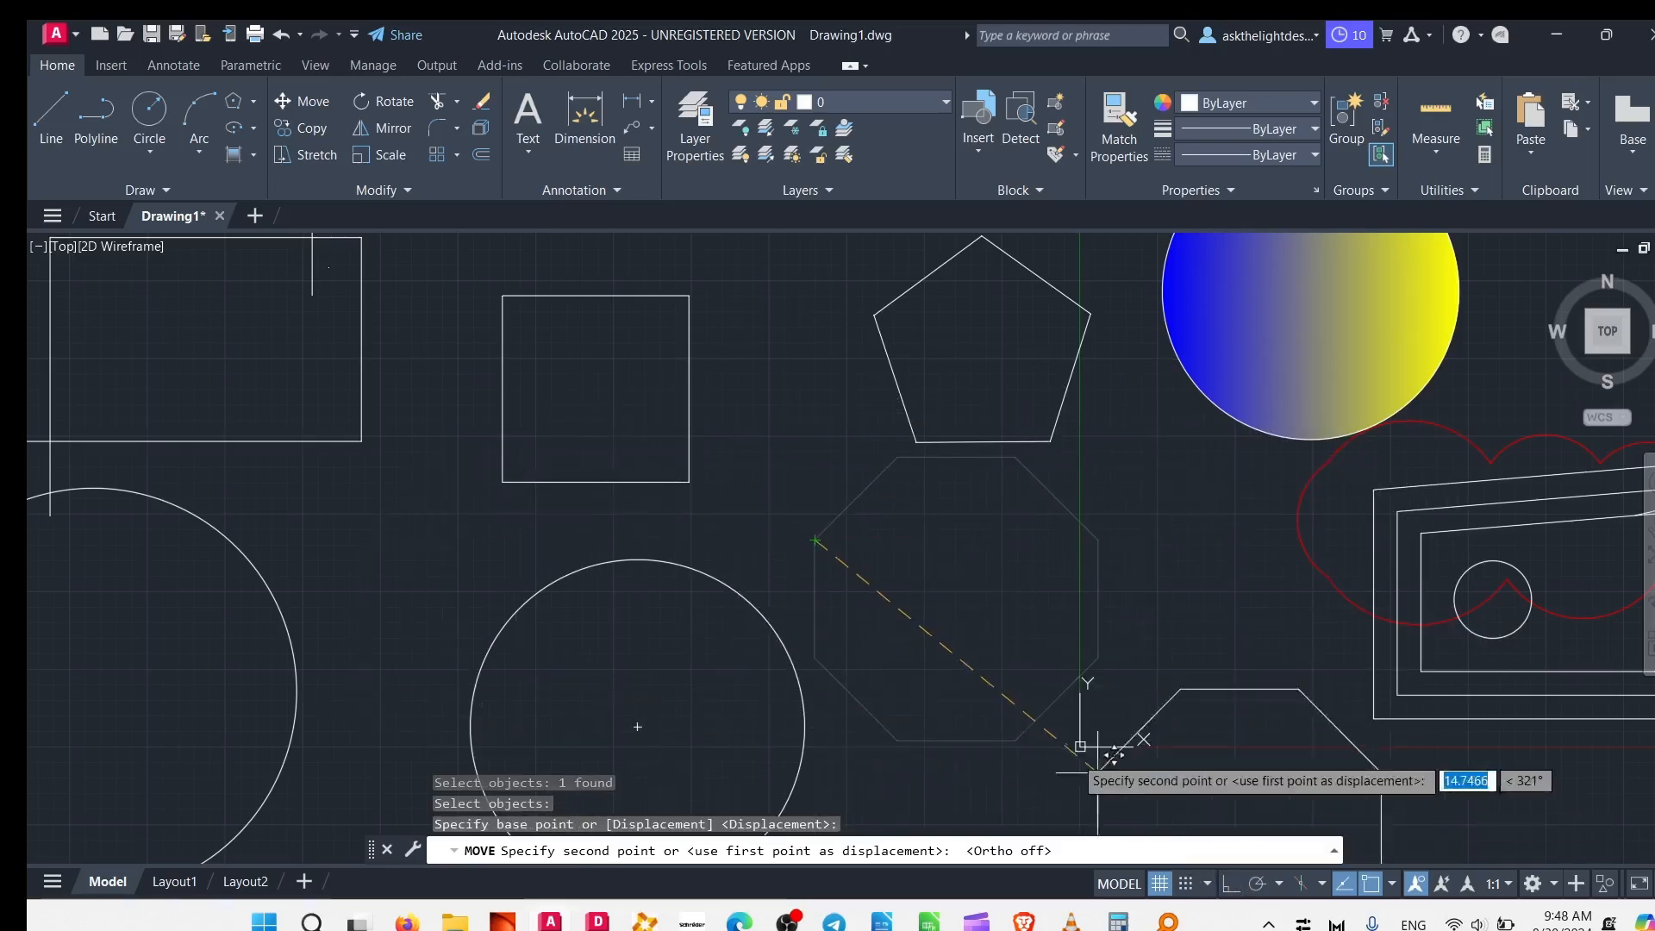
{"action": "left_click", "coordinate": [1050, 441]}
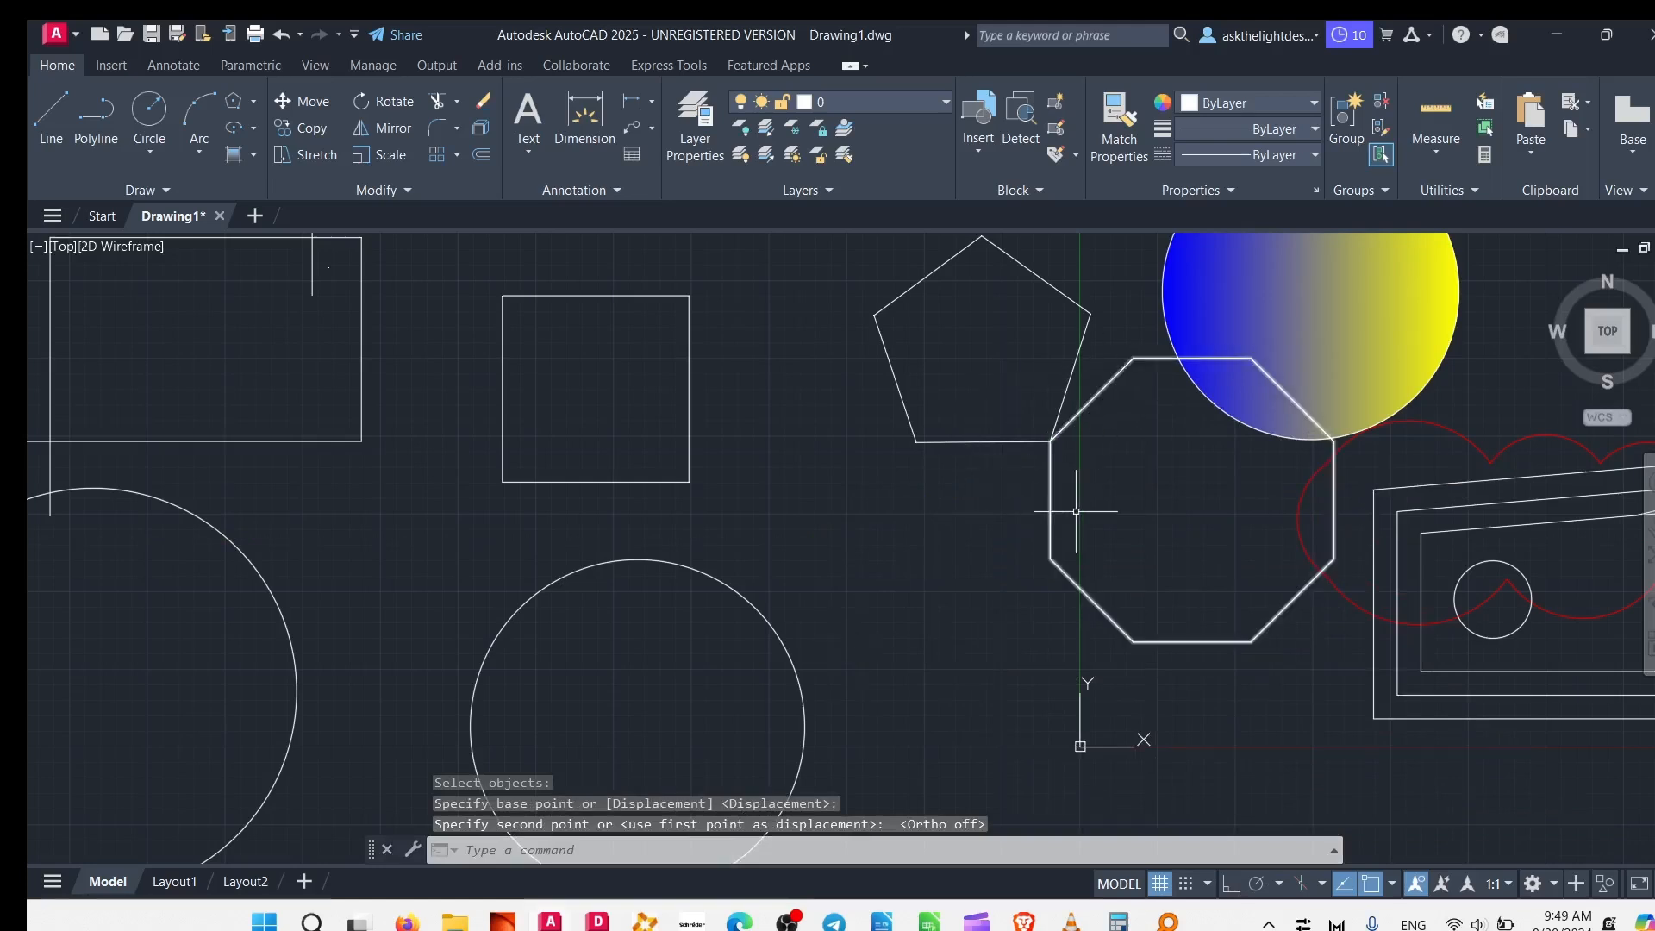
- Rotate the pentagon clockwise about the vertex shared with the octagon so its side lies along the octagon's upper-left edge
{"action": "left_click", "coordinate": [1098, 319]}
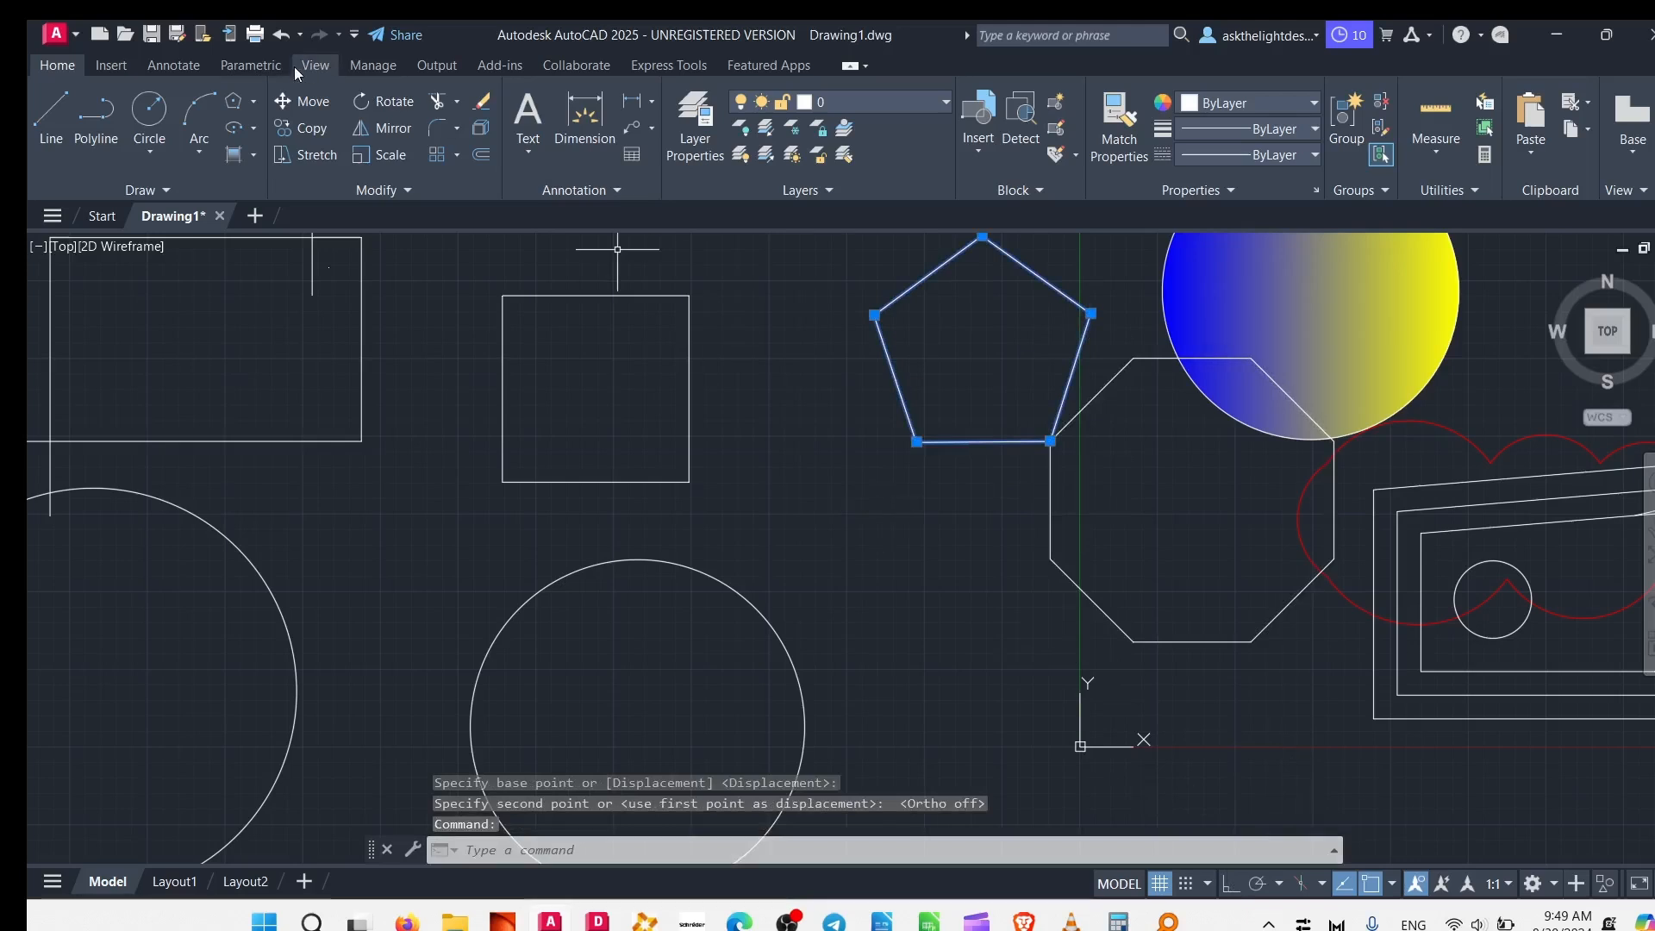
{"action": "left_click", "coordinate": [391, 100]}
{"action": "left_click", "coordinate": [1049, 441]}
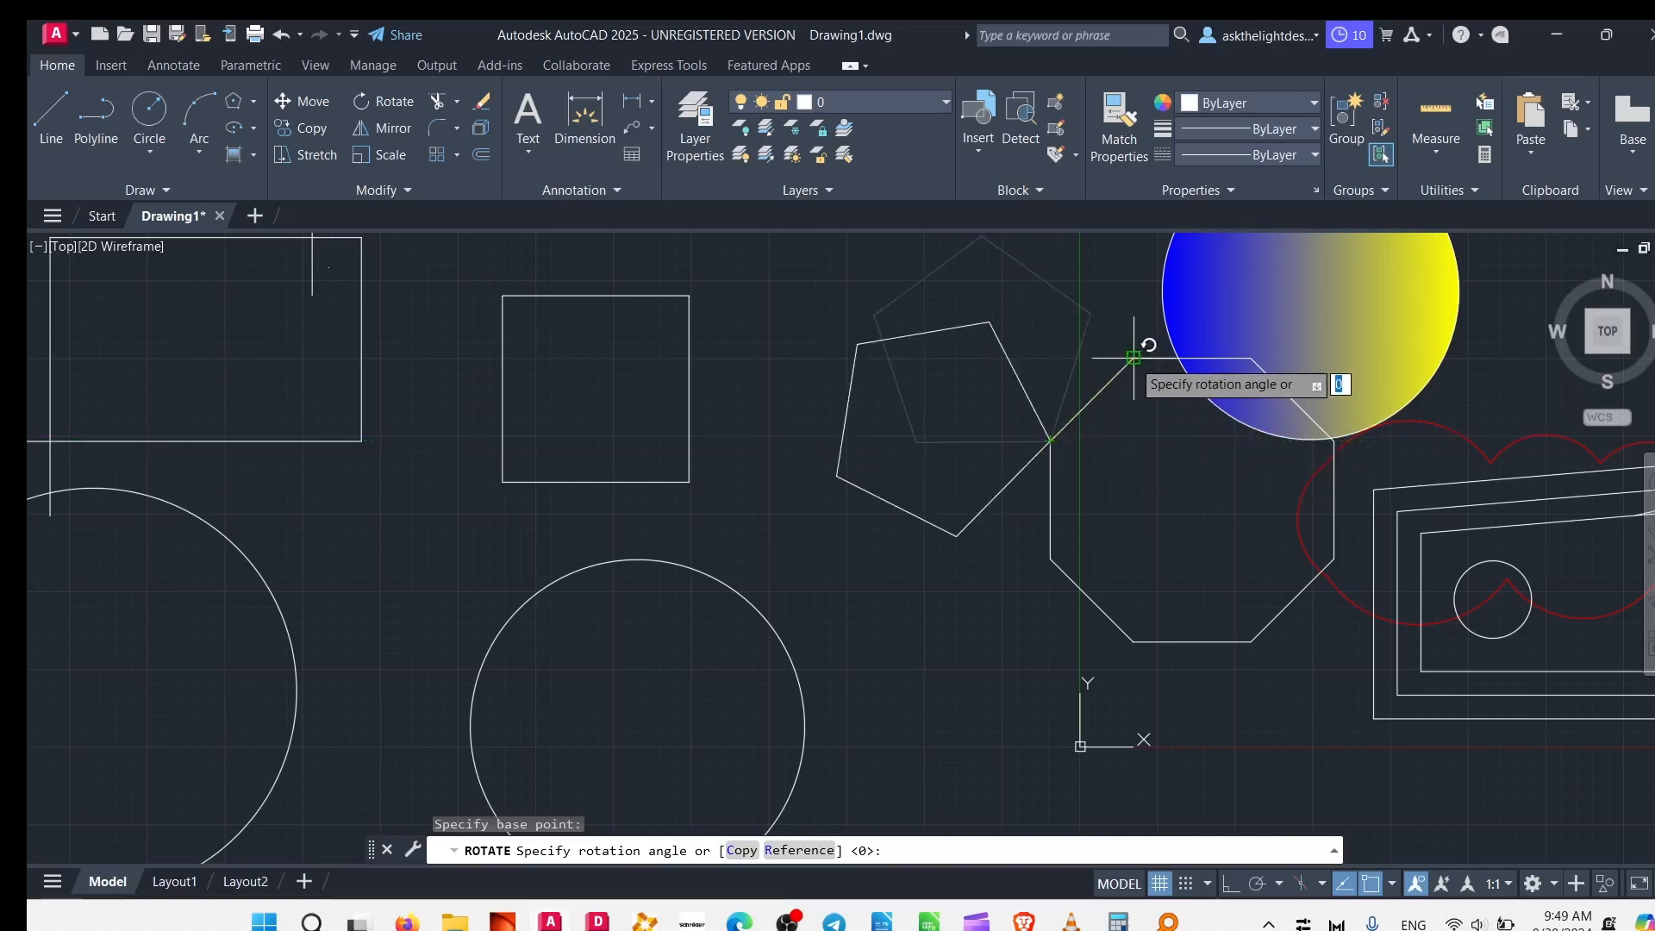
{"action": "left_click", "coordinate": [1154, 493]}
- Move the joined pentagon and octagon together a short distance to the left and slightly down, clear of the gradient circle
{"action": "left_click", "coordinate": [974, 434]}
{"action": "left_click", "coordinate": [951, 392]}
{"action": "scroll", "coordinate": [843, 498], "scroll_direction": "down", "scroll_amount": 4}
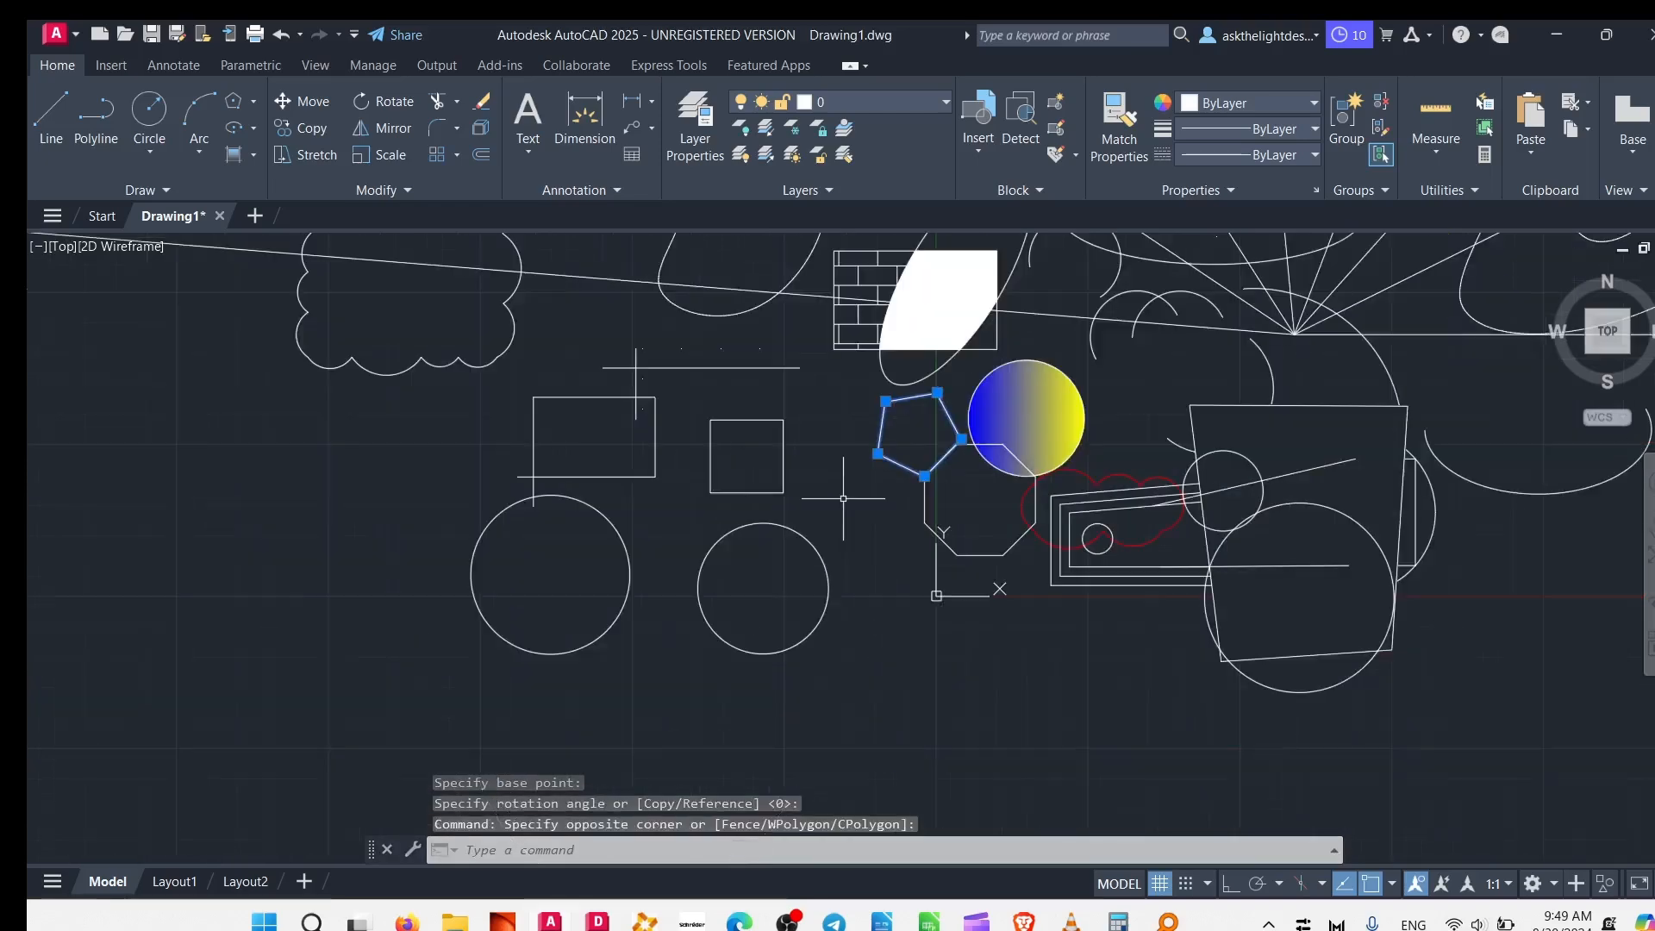
{"action": "scroll", "coordinate": [904, 508], "scroll_direction": "up", "scroll_amount": 6}
{"action": "left_click", "coordinate": [1014, 474]}
{"action": "left_click", "coordinate": [941, 513]}
{"action": "scroll", "coordinate": [845, 527], "scroll_direction": "down", "scroll_amount": 5}
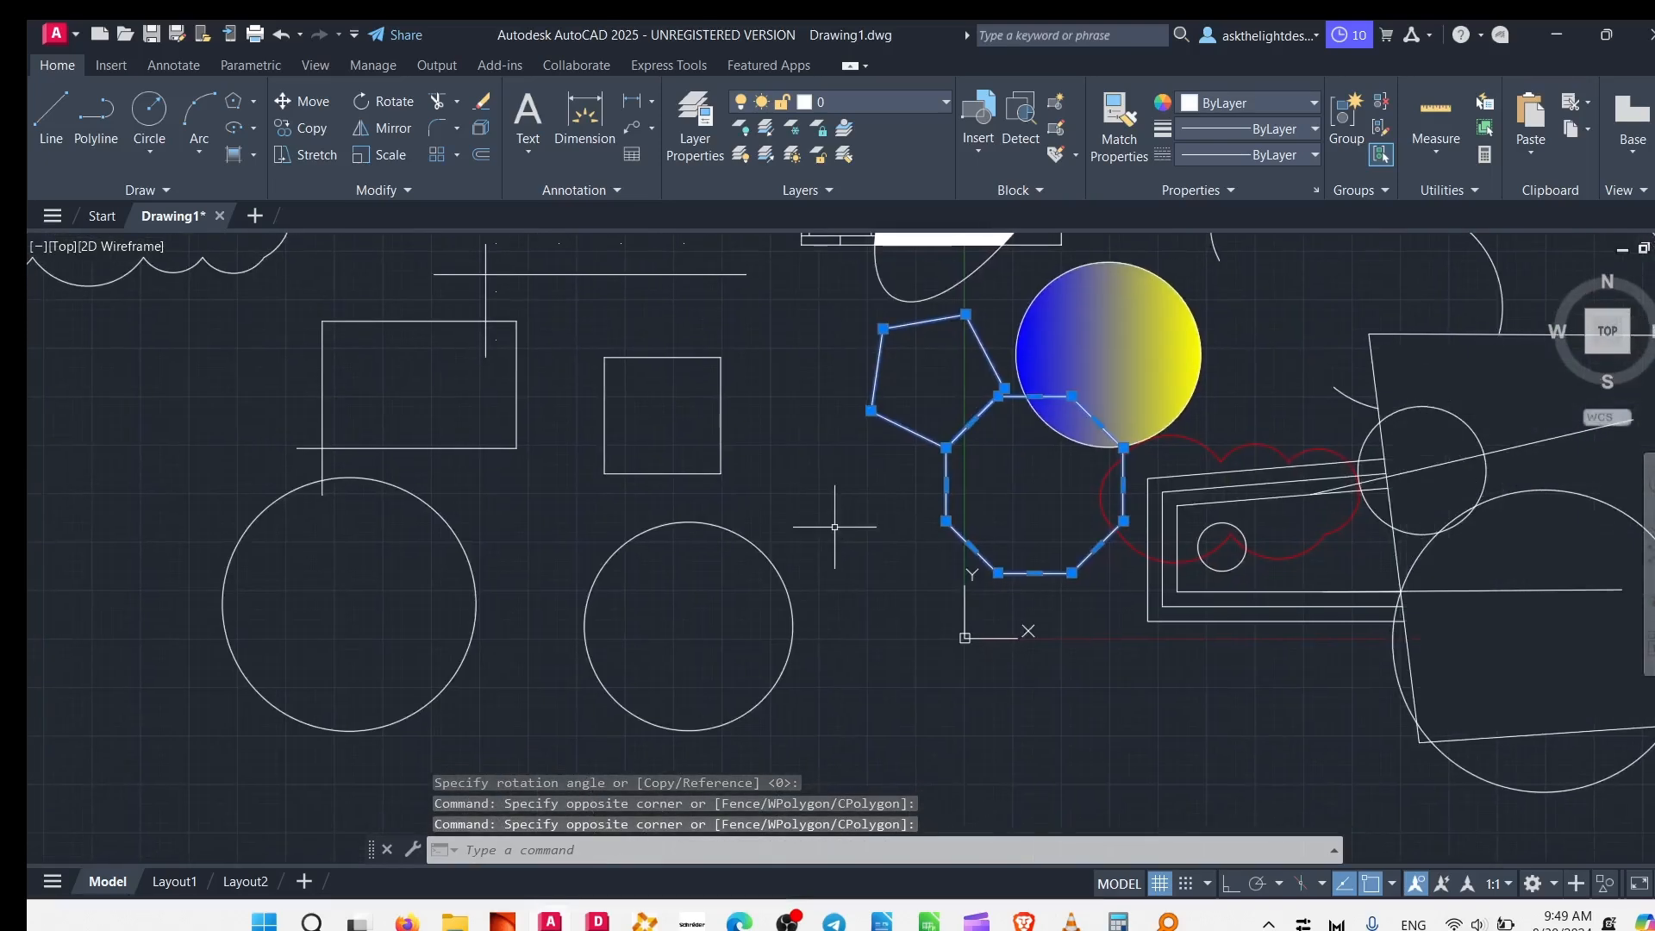
{"action": "type", "text": "m"}
{"action": "key", "text": "Return"}
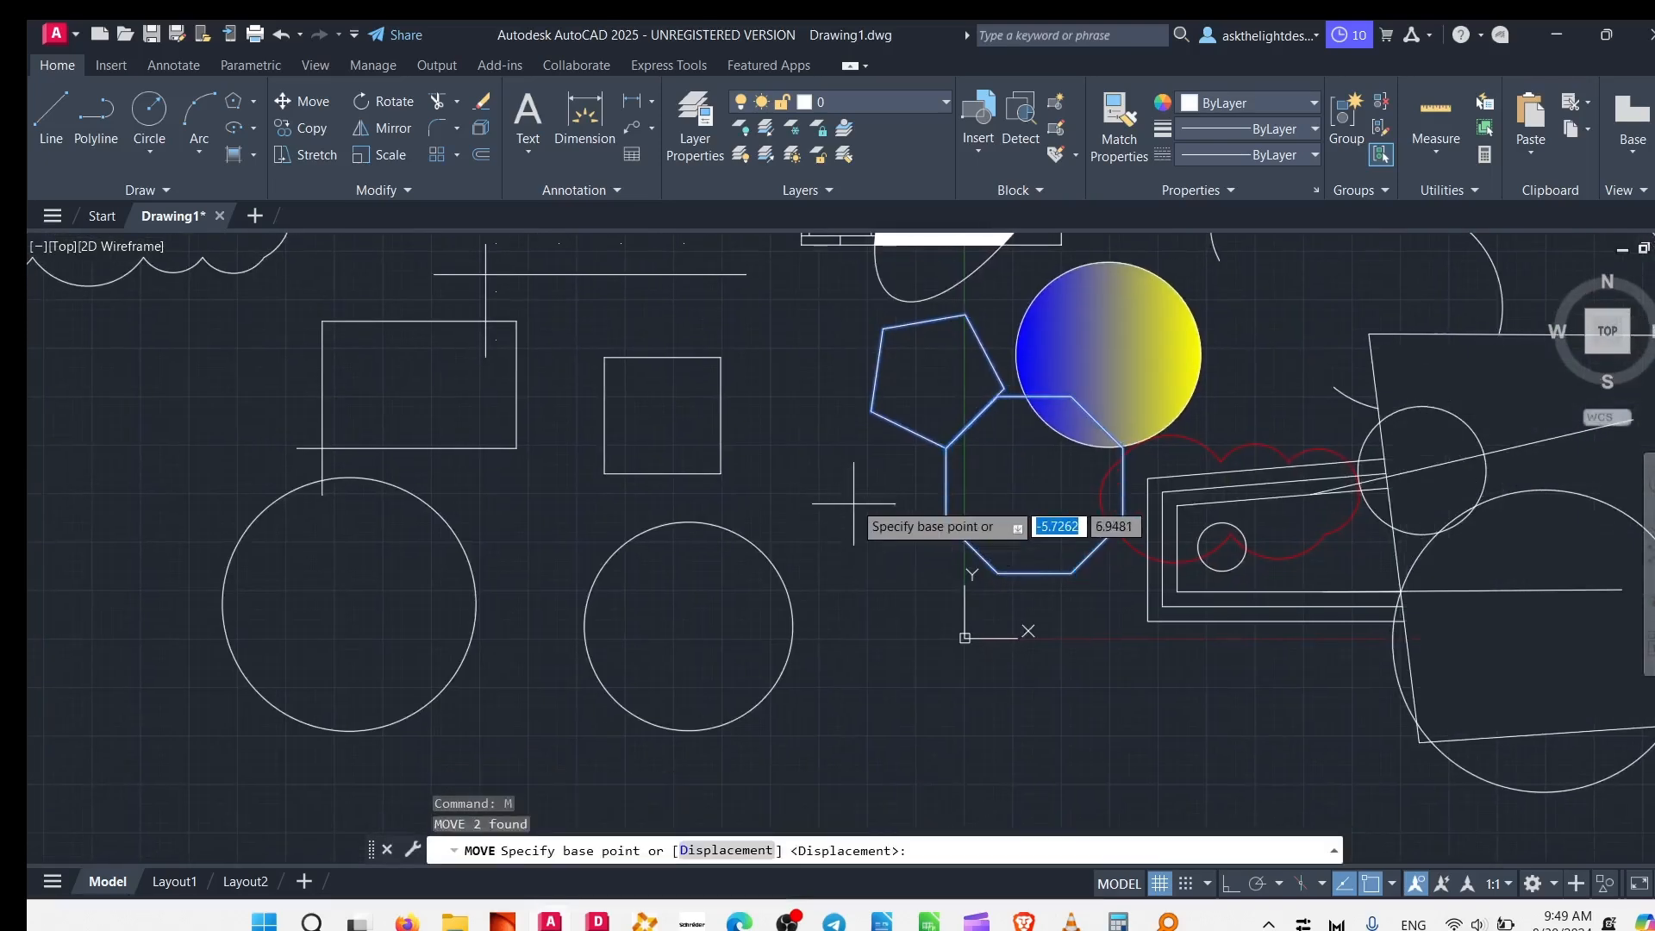
{"action": "left_click", "coordinate": [798, 318]}
{"action": "left_click", "coordinate": [709, 347]}
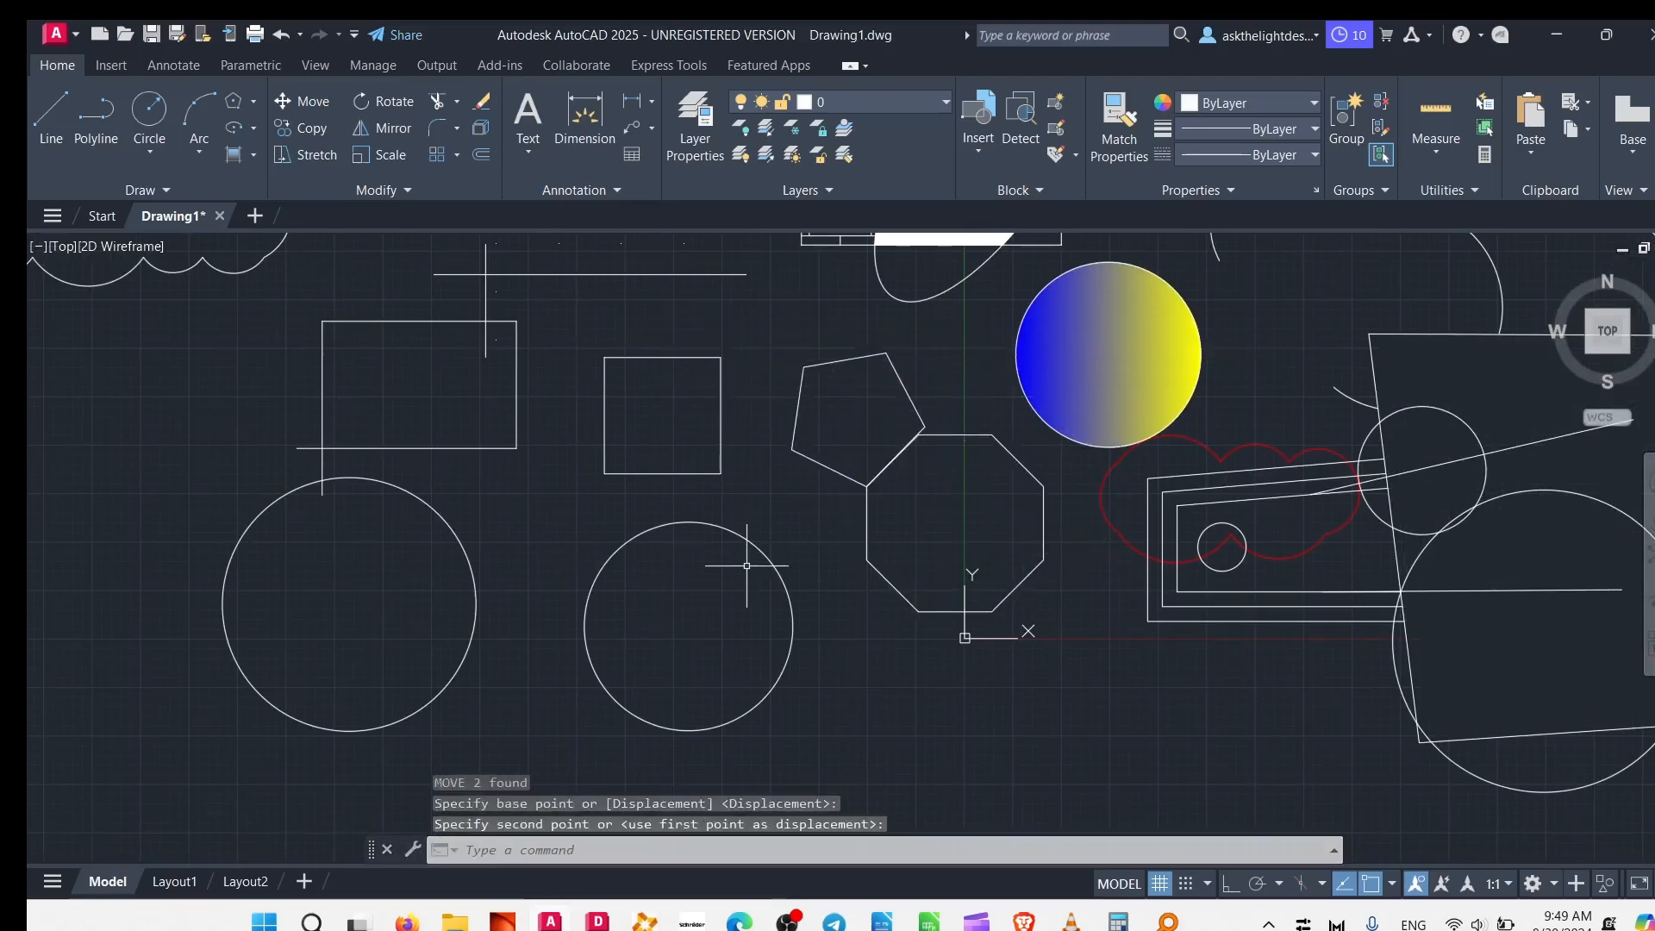
- Copy the joined pentagon and octagon from their lower shared vertex to the empty area left of the rectangle and large circle
{"action": "left_click", "coordinate": [300, 128]}
{"action": "left_click", "coordinate": [916, 475]}
{"action": "left_click", "coordinate": [787, 480]}
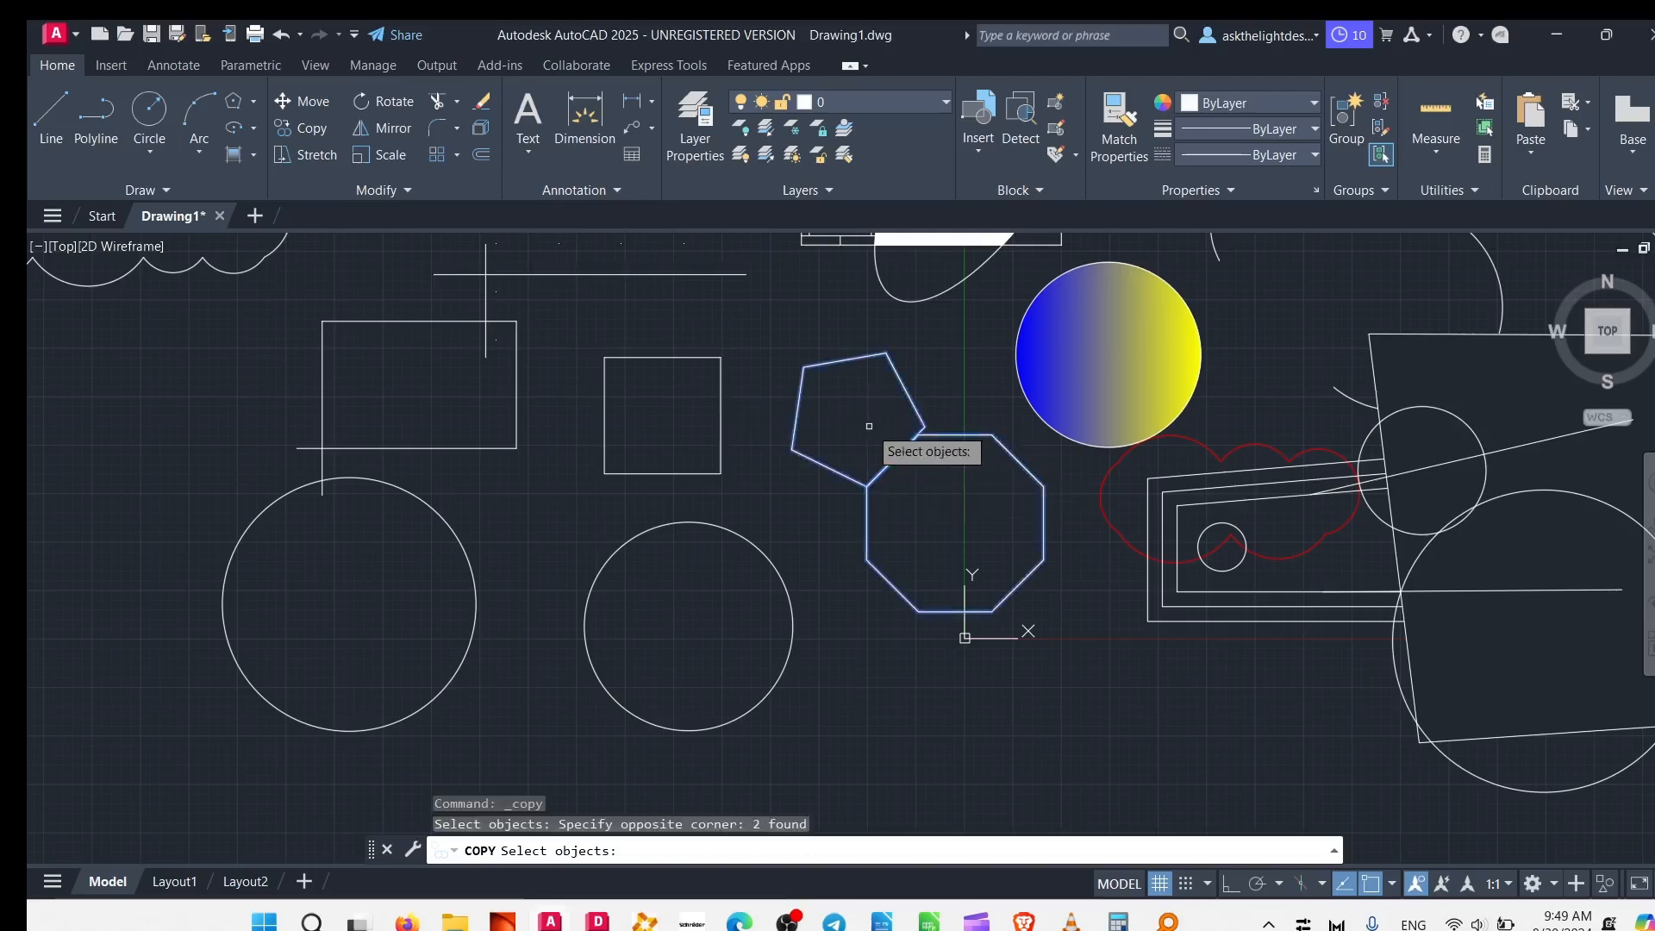
{"action": "middle_click_drag", "start_coordinate": [787, 480], "coordinate": [1000, 469]}
{"action": "key", "text": "Return"}
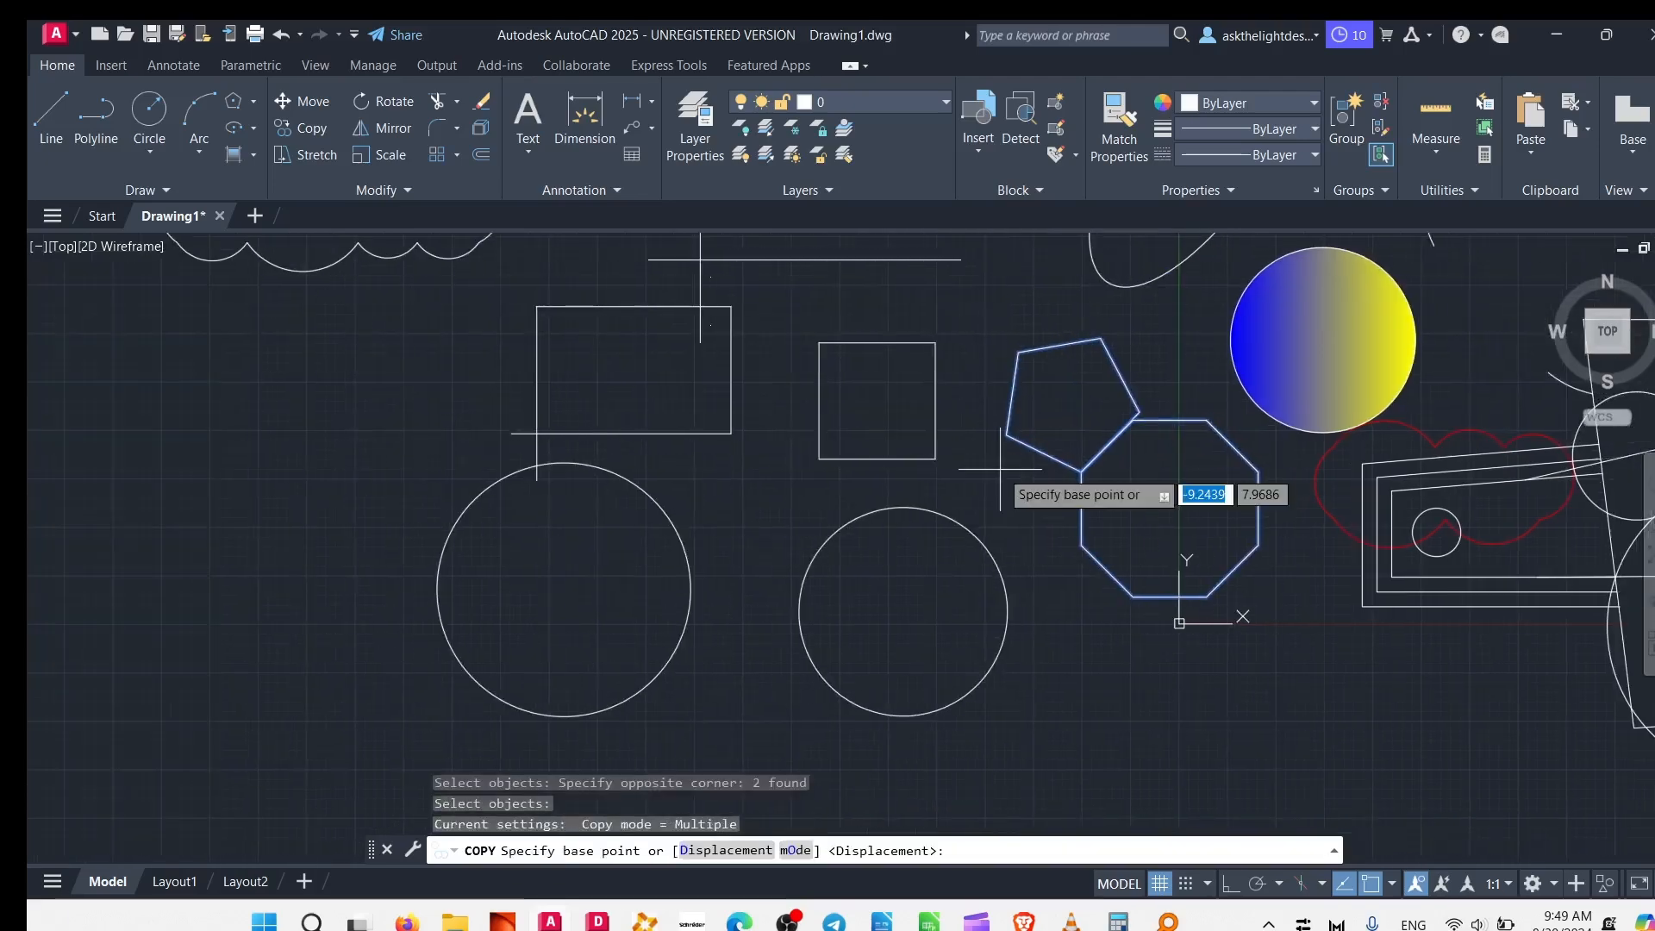
{"action": "left_click", "coordinate": [1081, 470]}
{"action": "middle_click_drag", "start_coordinate": [536, 466], "coordinate": [1232, 465]}
{"action": "left_click", "coordinate": [808, 463]}
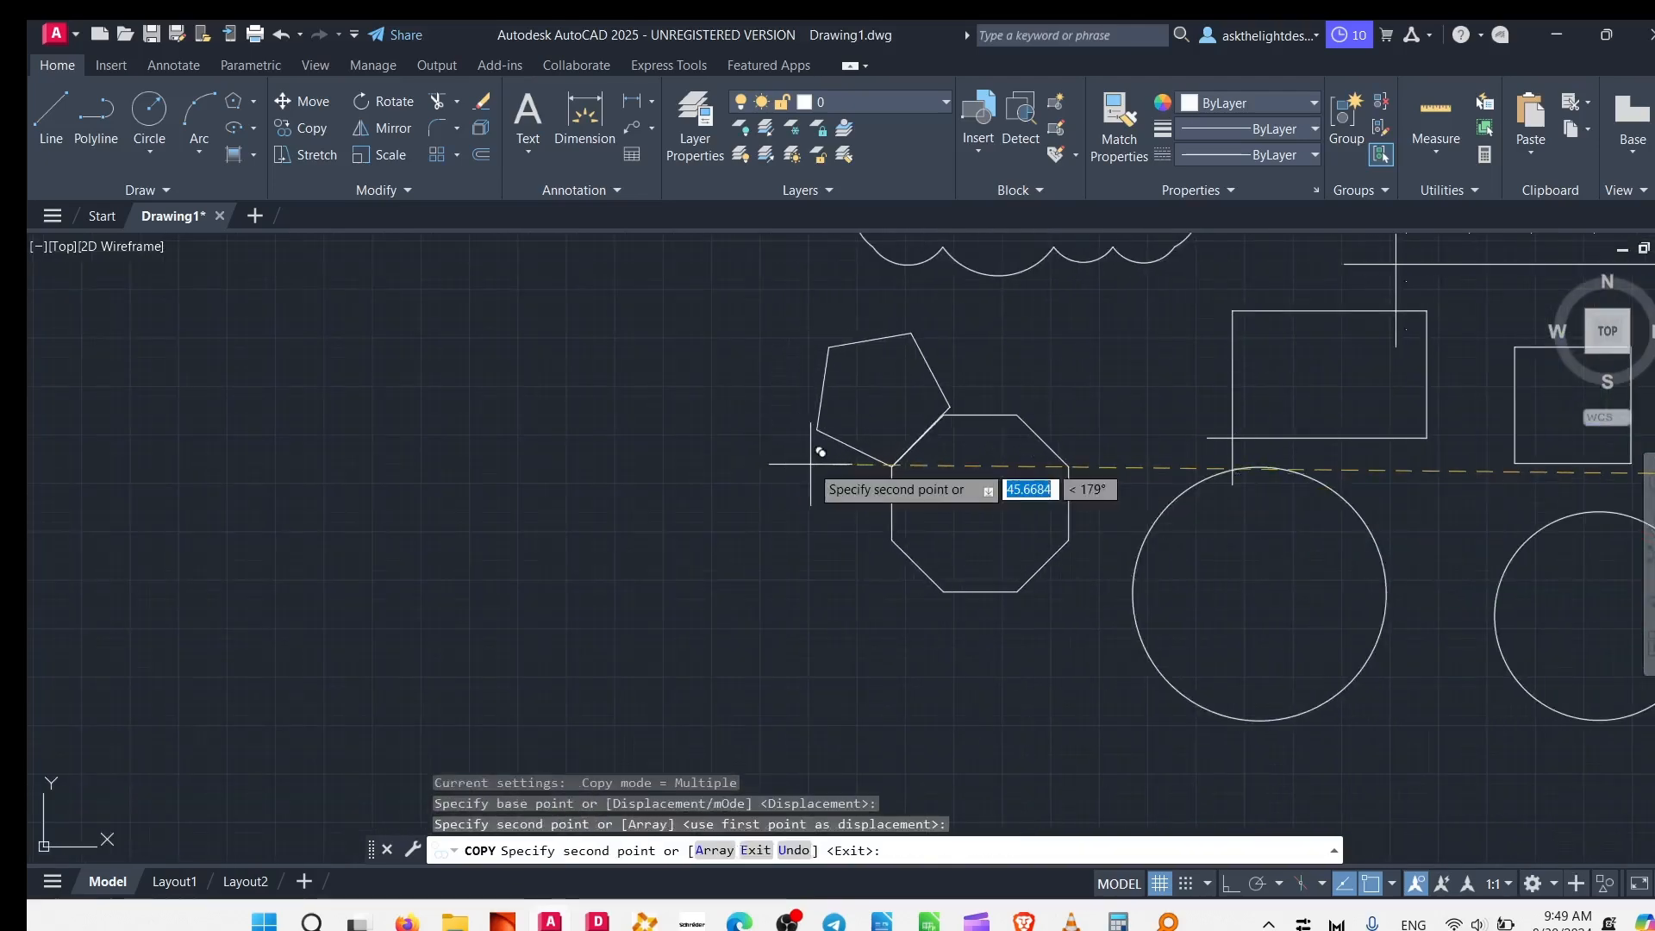
{"action": "middle_click_drag", "start_coordinate": [1026, 498], "coordinate": [352, 492]}
{"action": "scroll", "coordinate": [737, 417], "scroll_direction": "down", "scroll_amount": 4}
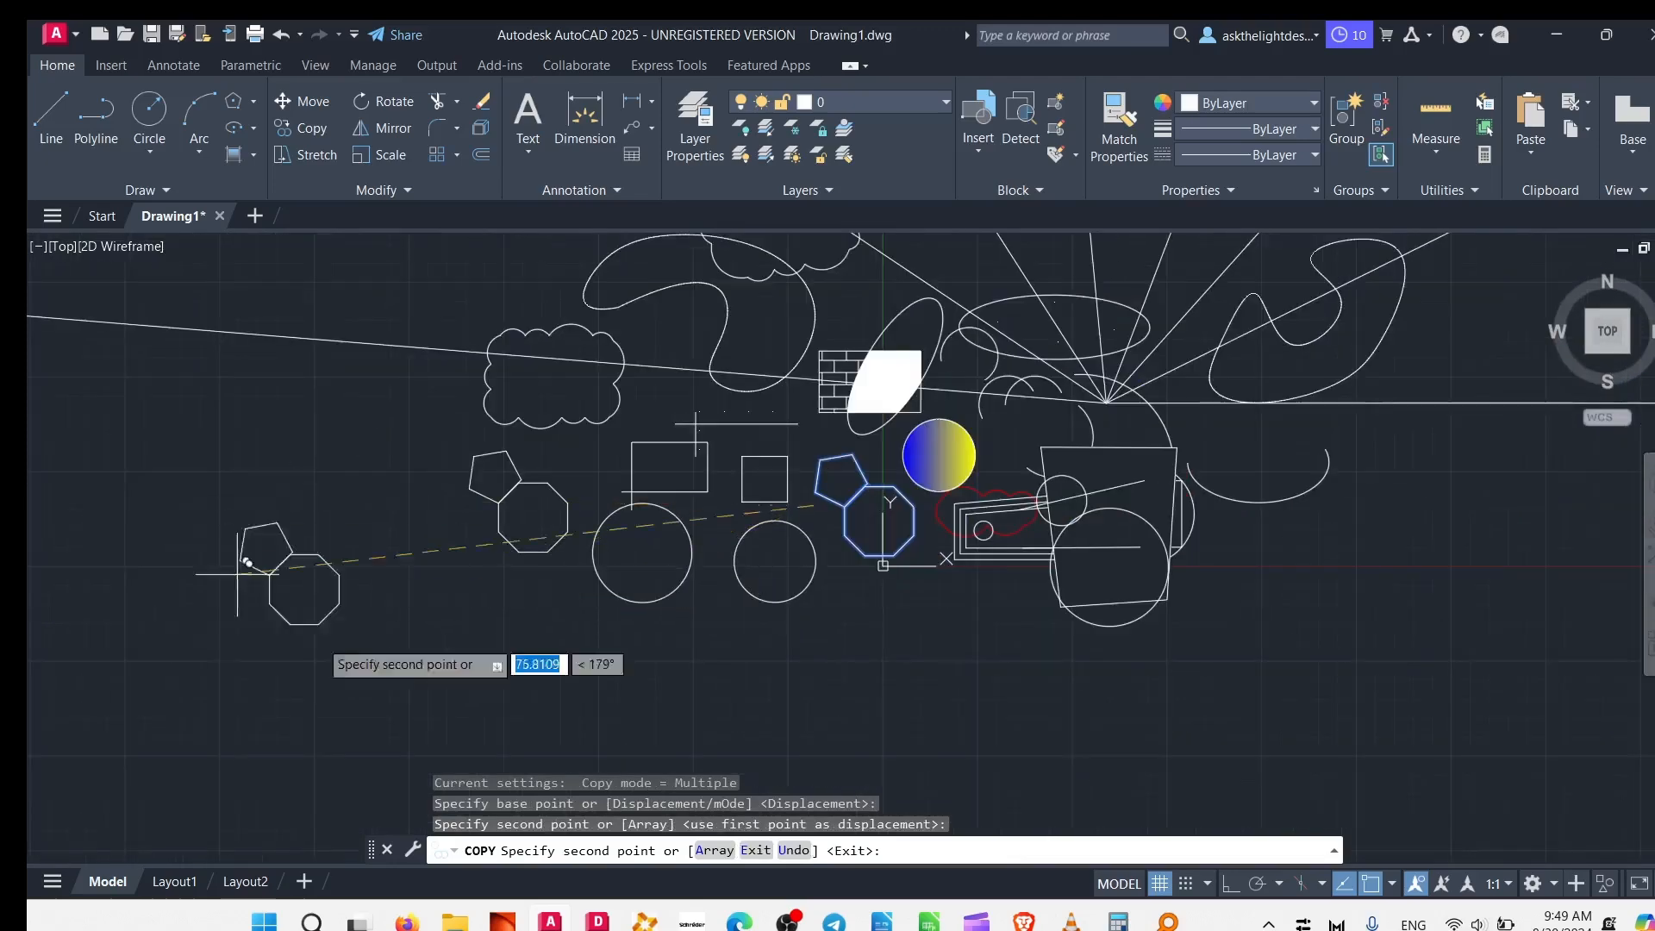
{"action": "scroll", "coordinate": [568, 563], "scroll_direction": "up", "scroll_amount": 5}
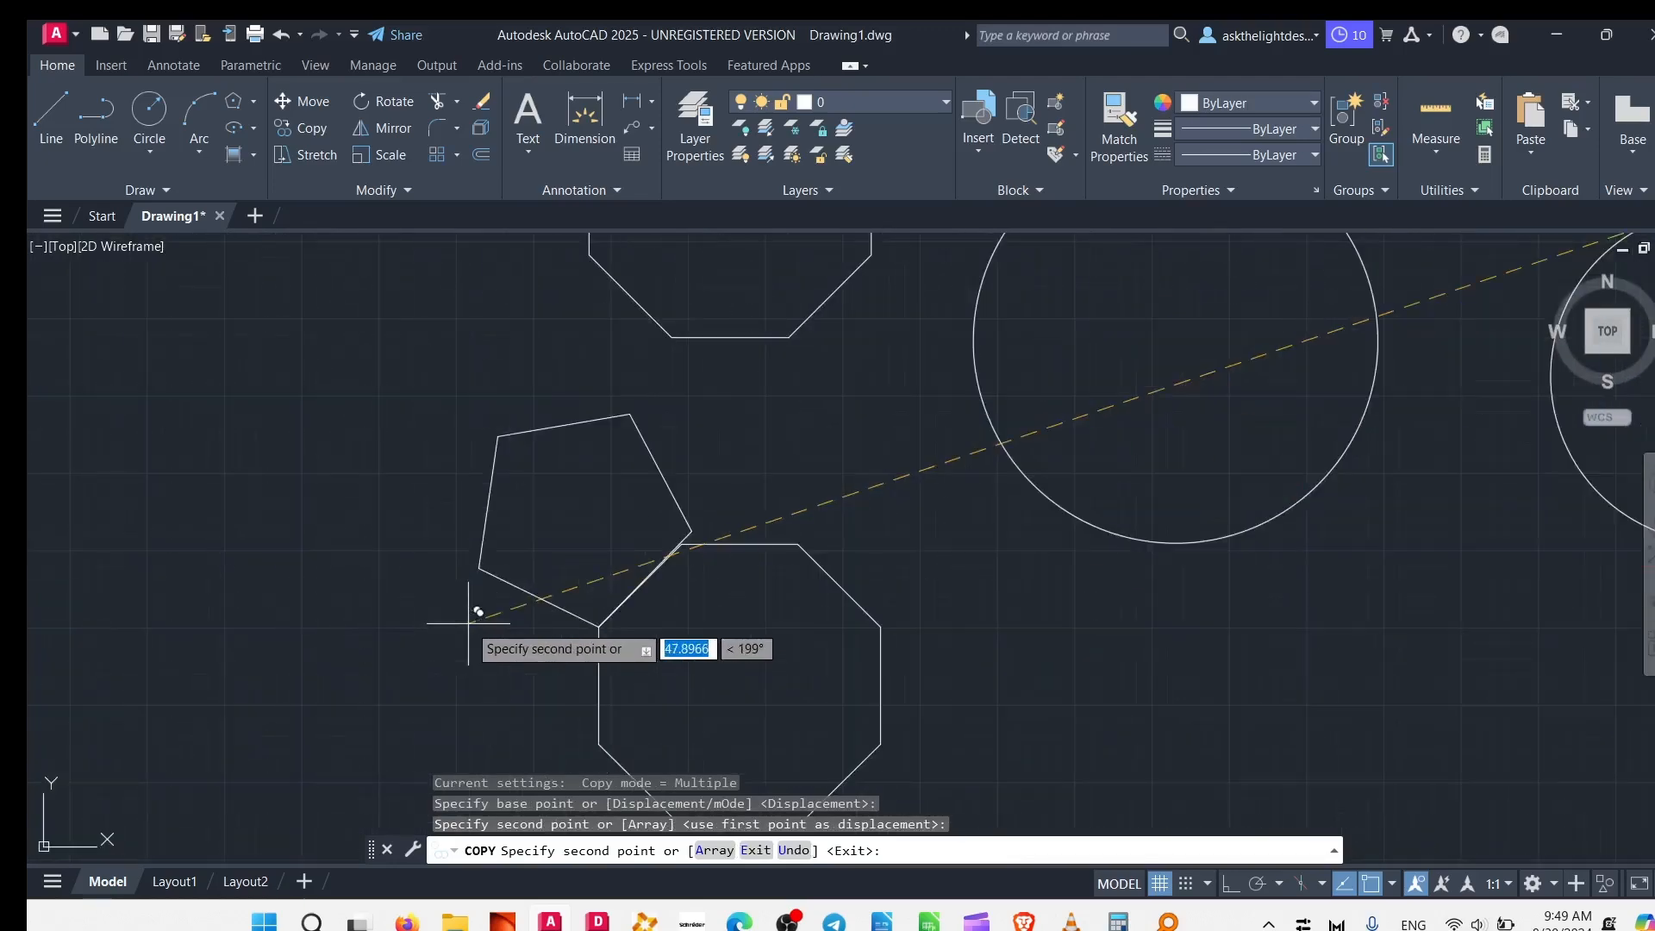
{"action": "key", "text": "Escape"}
{"action": "scroll", "coordinate": [517, 406], "scroll_direction": "down", "scroll_amount": 4}
{"action": "scroll", "coordinate": [593, 406], "scroll_direction": "up", "scroll_amount": 1}
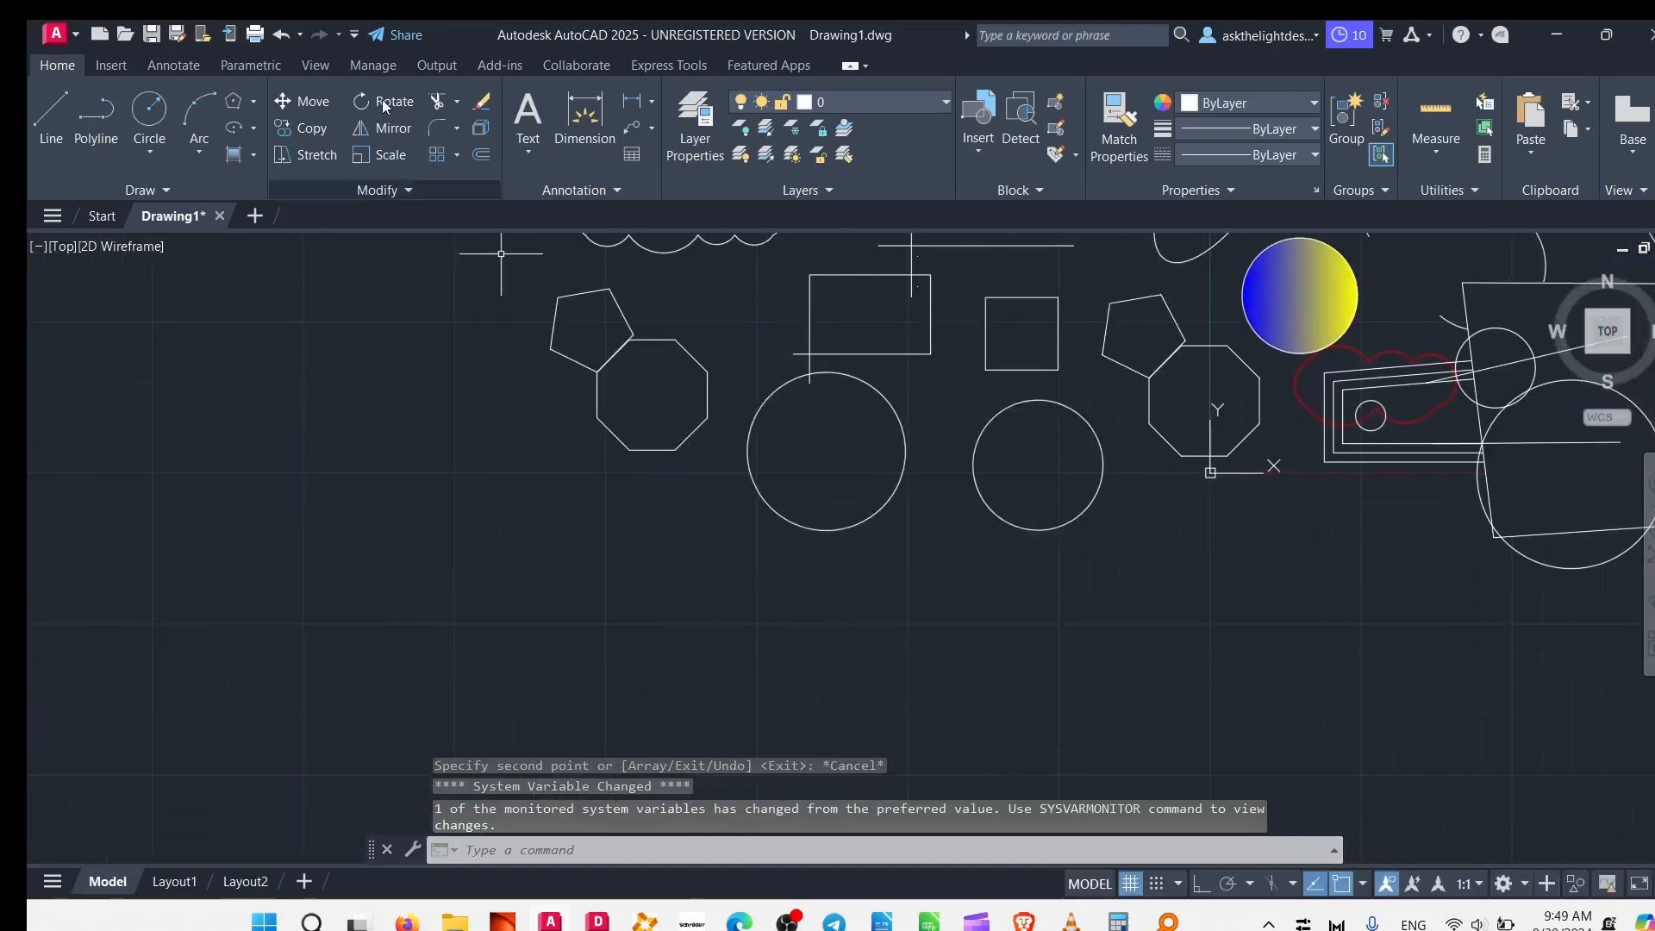
{"action": "left_click", "coordinate": [289, 133]}
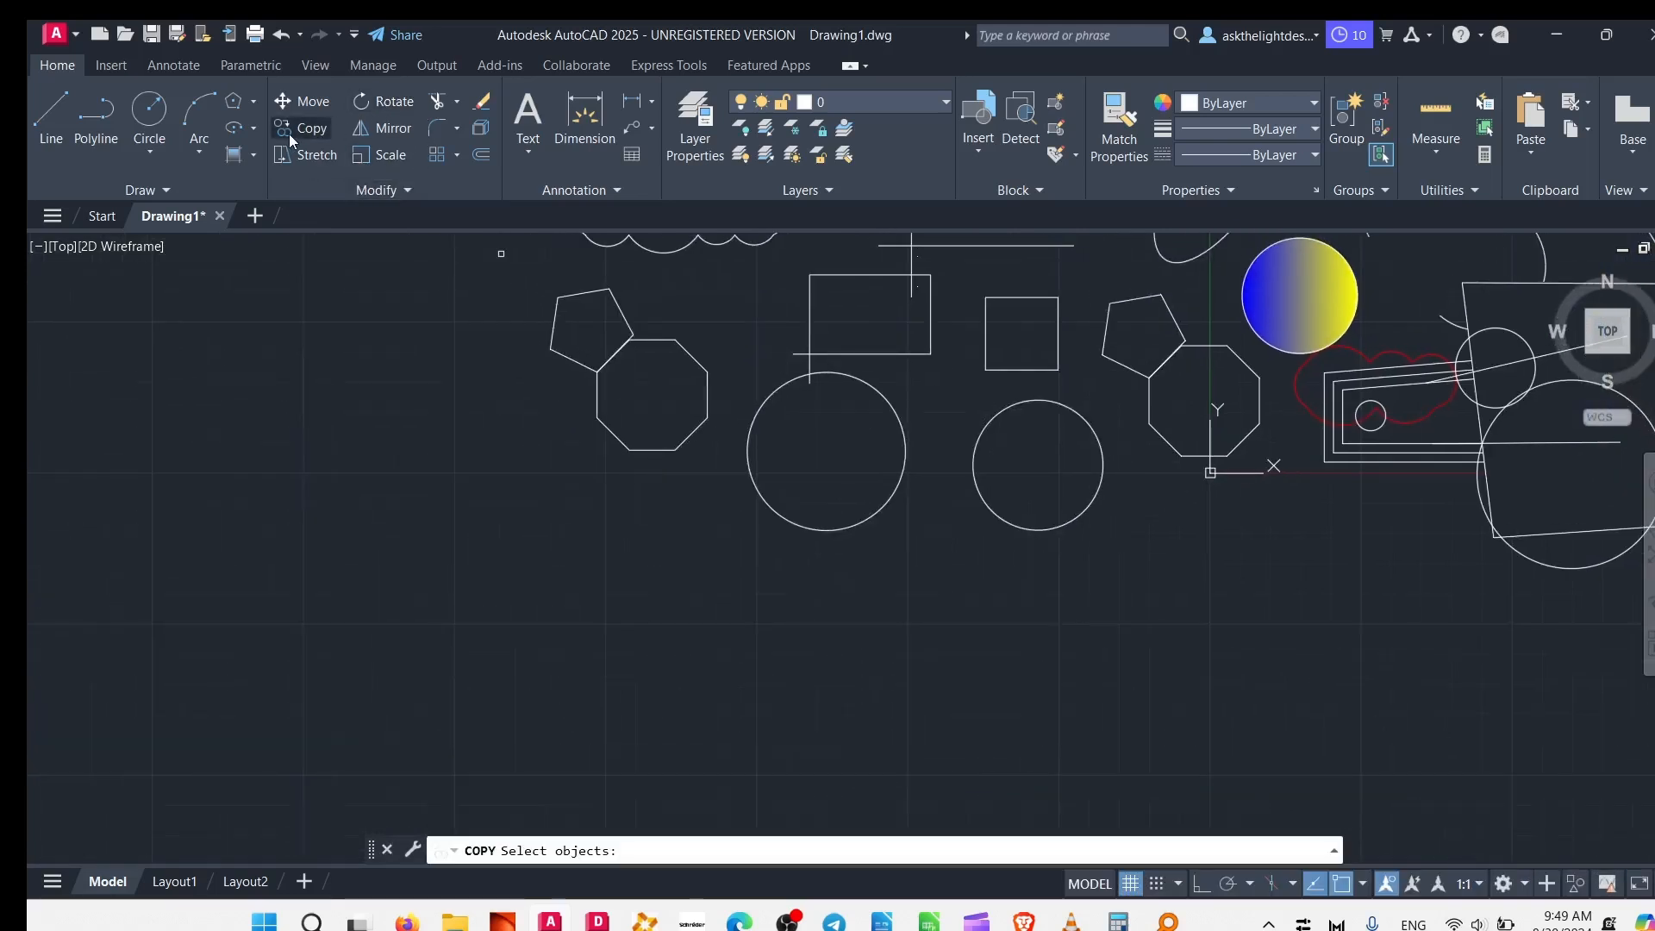
{"action": "left_click", "coordinate": [778, 389]}
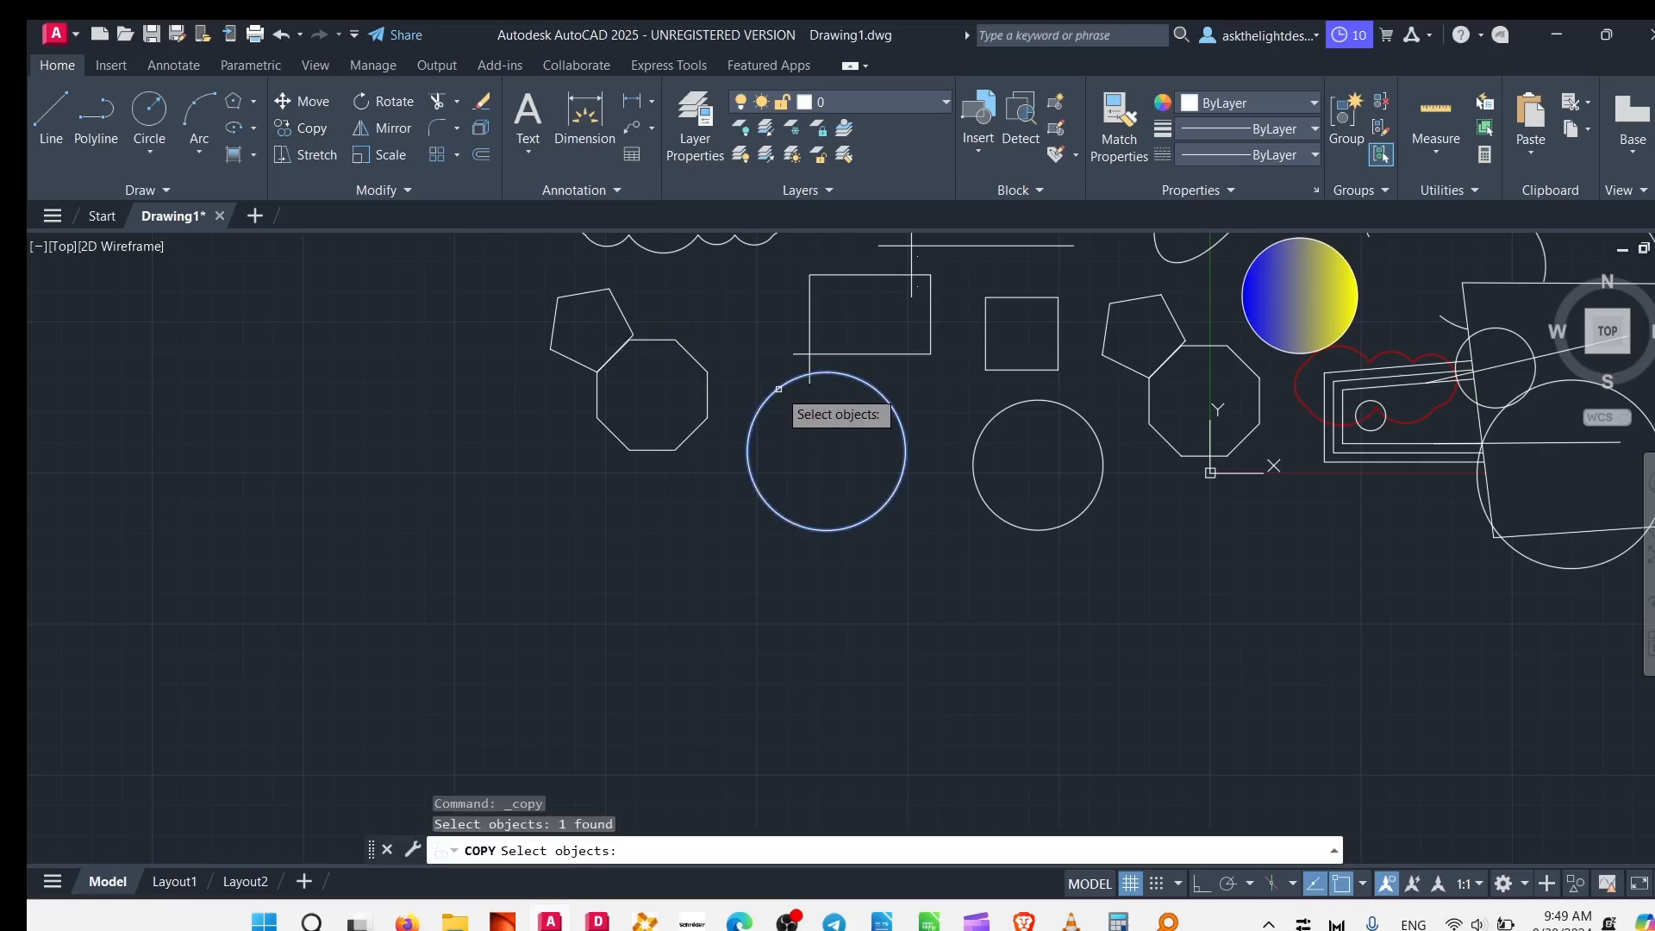
{"action": "key", "text": "Return"}
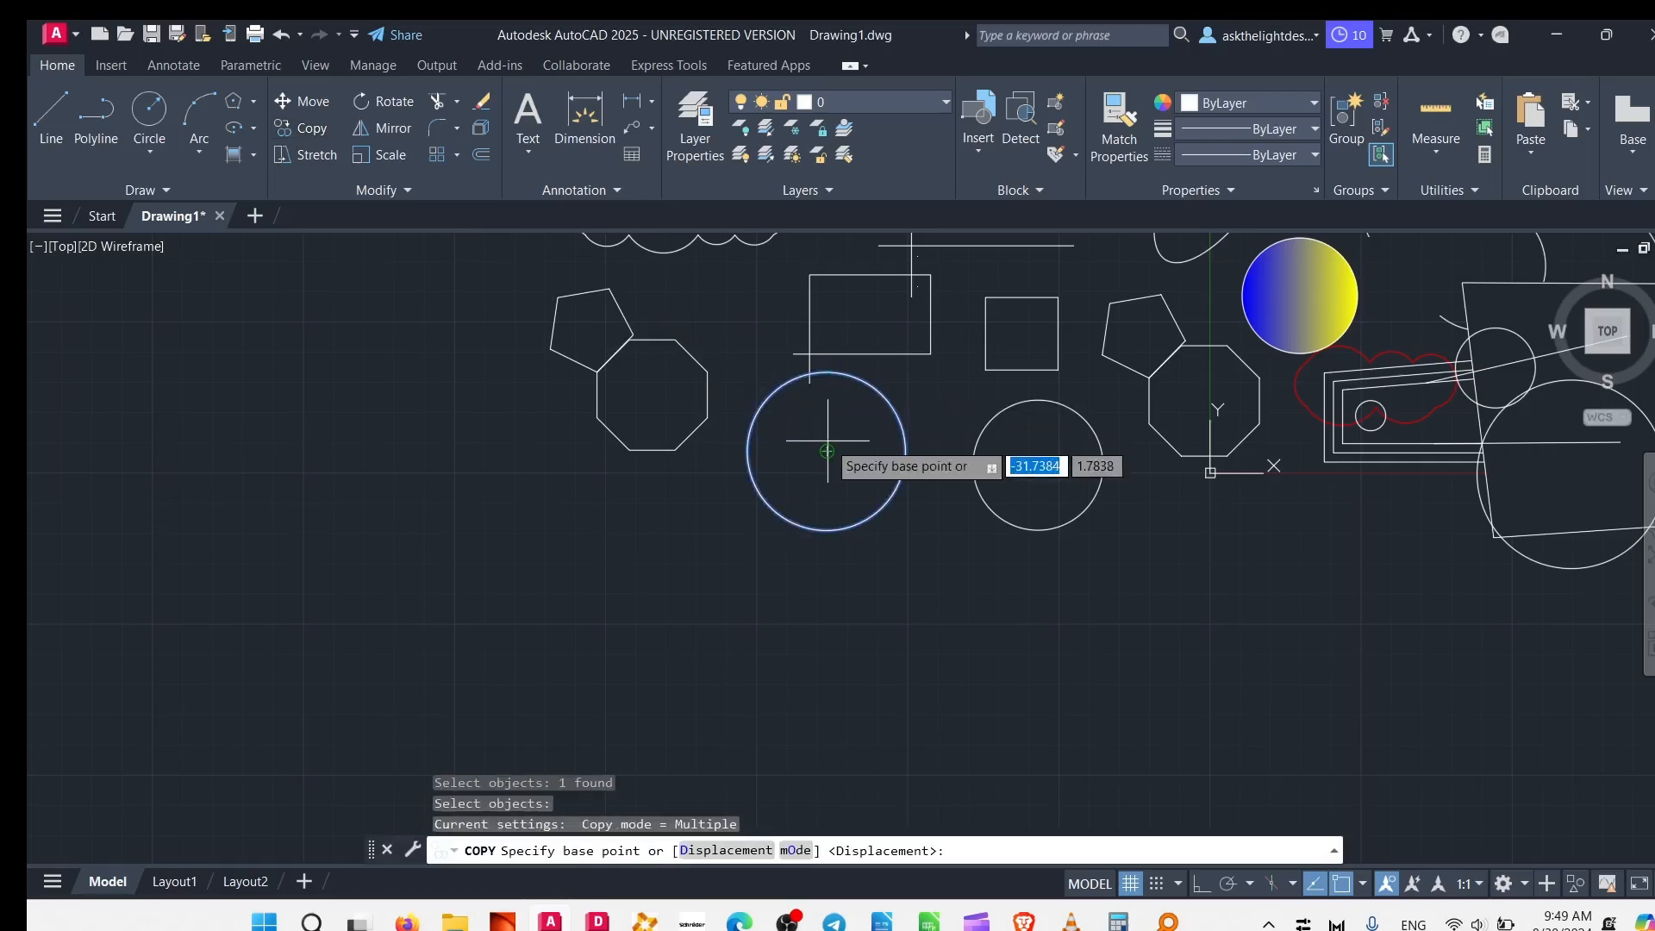
{"action": "key", "text": "Escape"}
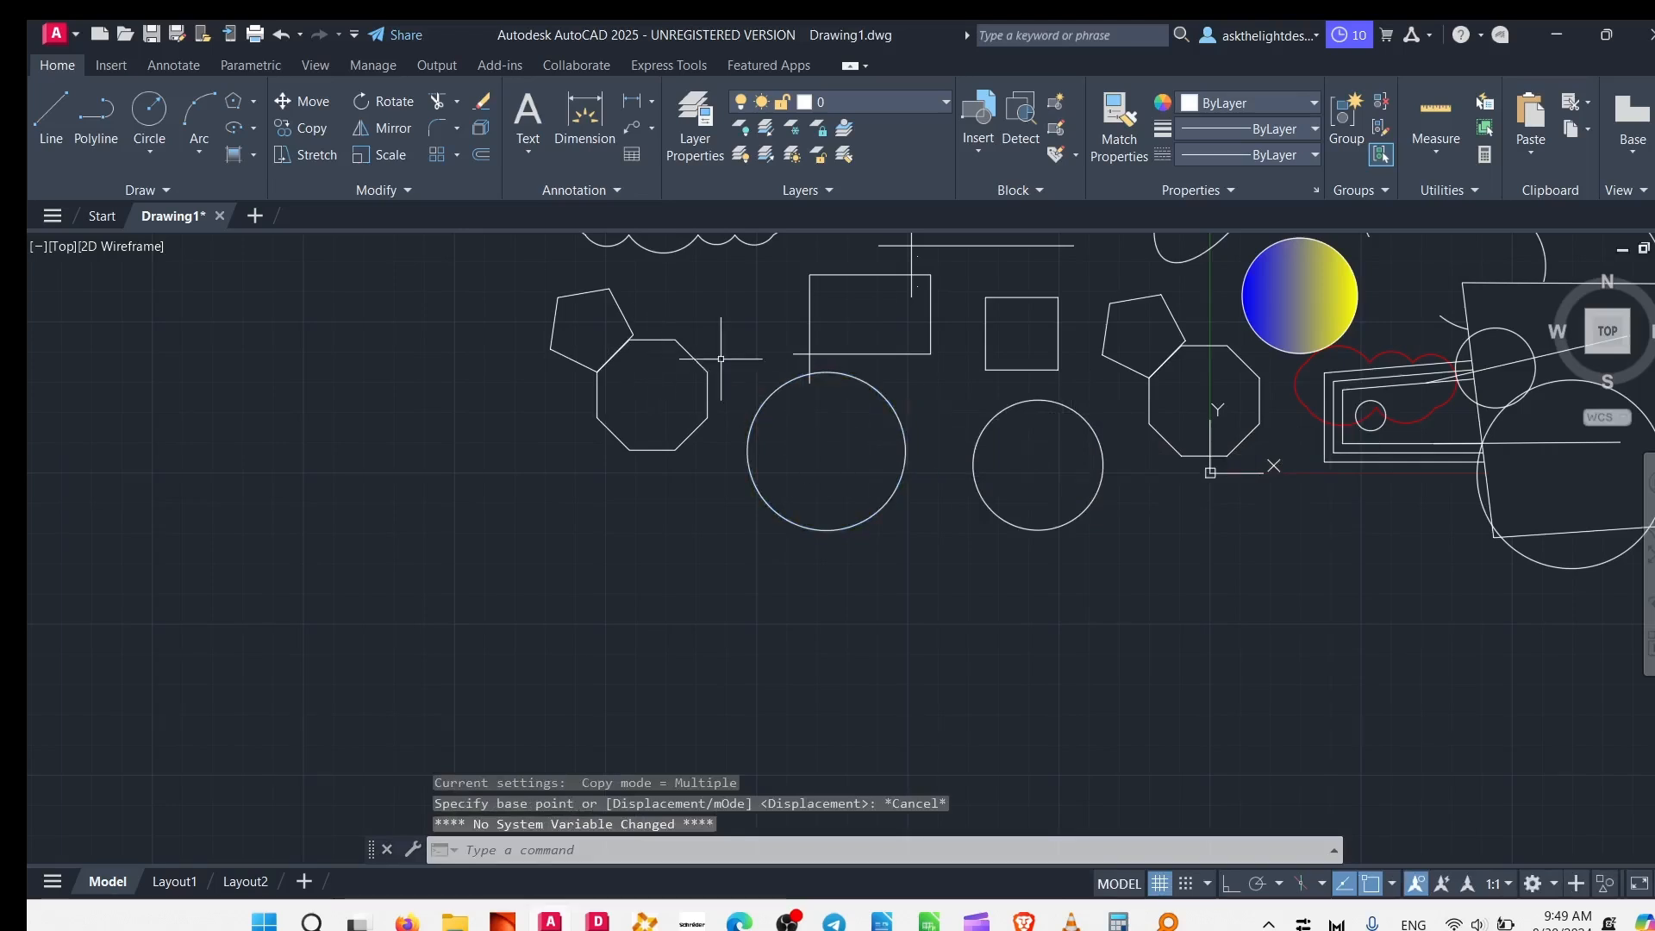
{"action": "left_click", "coordinate": [314, 128]}
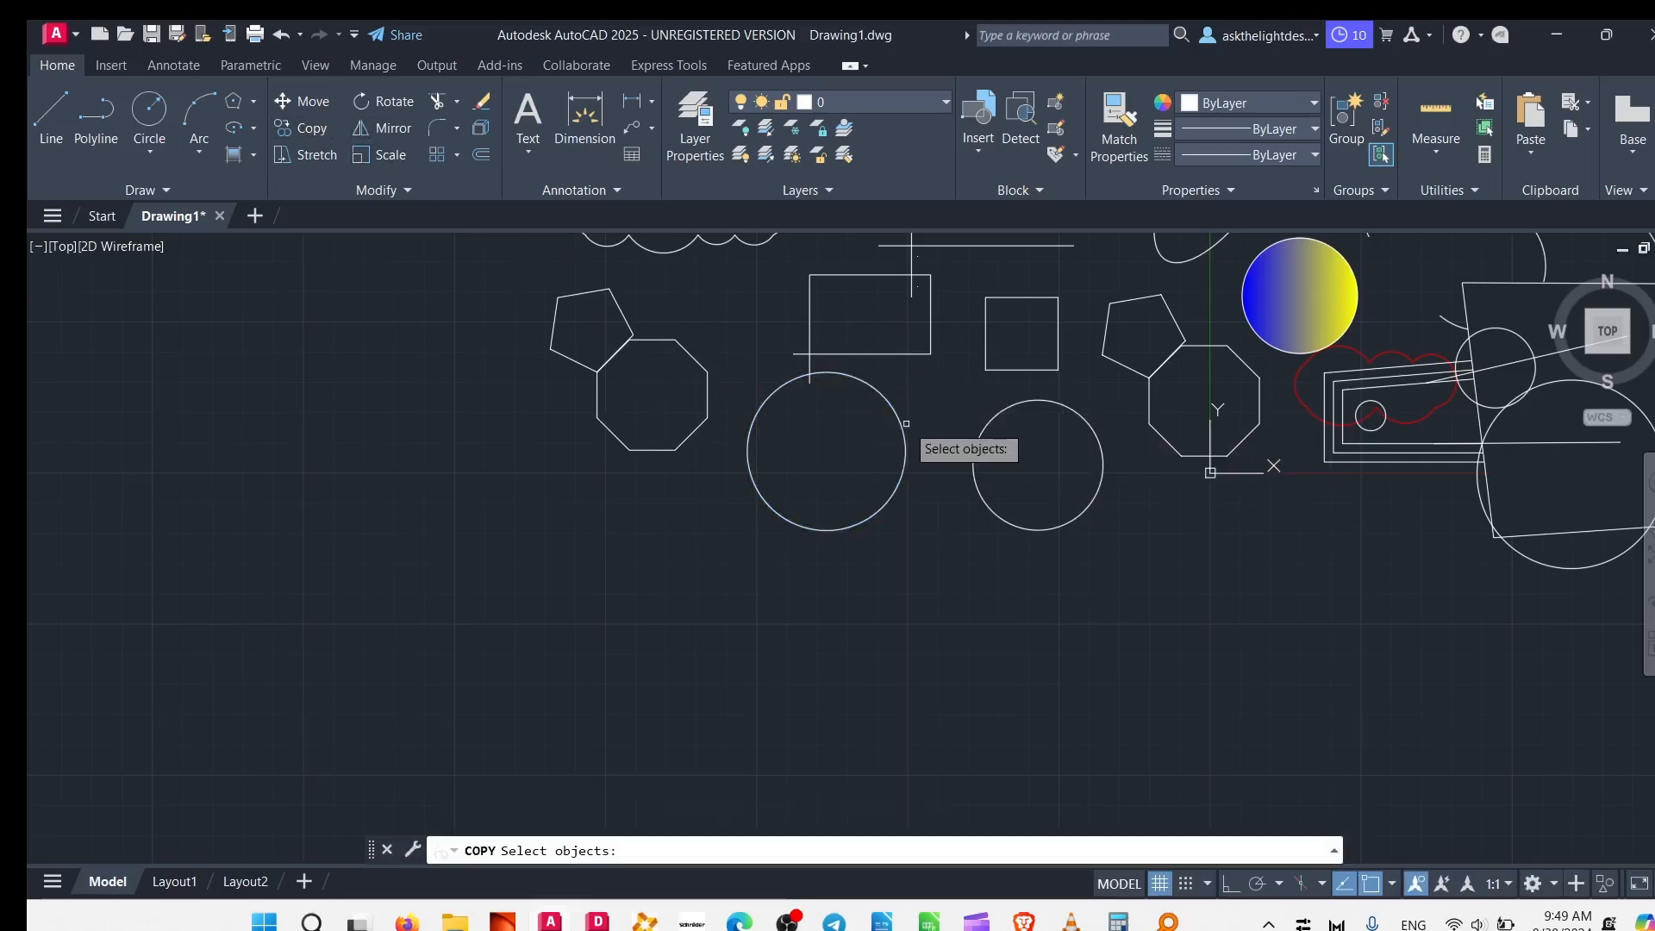
{"action": "left_click", "coordinate": [906, 424]}
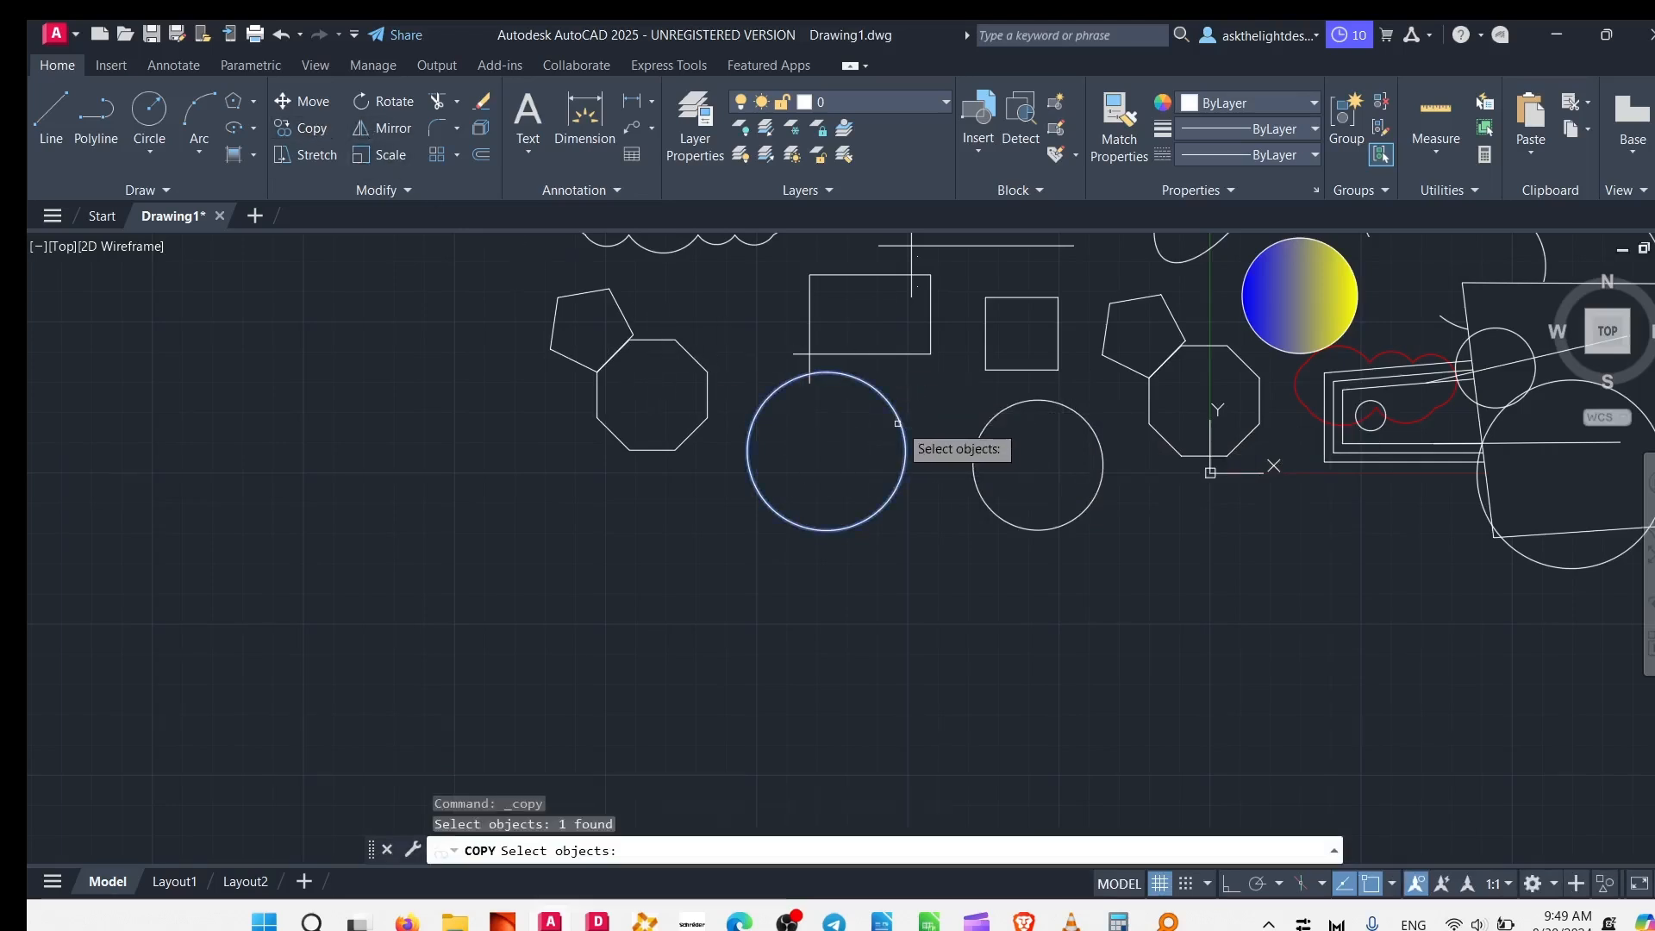
{"action": "left_click", "coordinate": [985, 423]}
{"action": "left_click", "coordinate": [1007, 449]}
{"action": "left_click", "coordinate": [787, 400]}
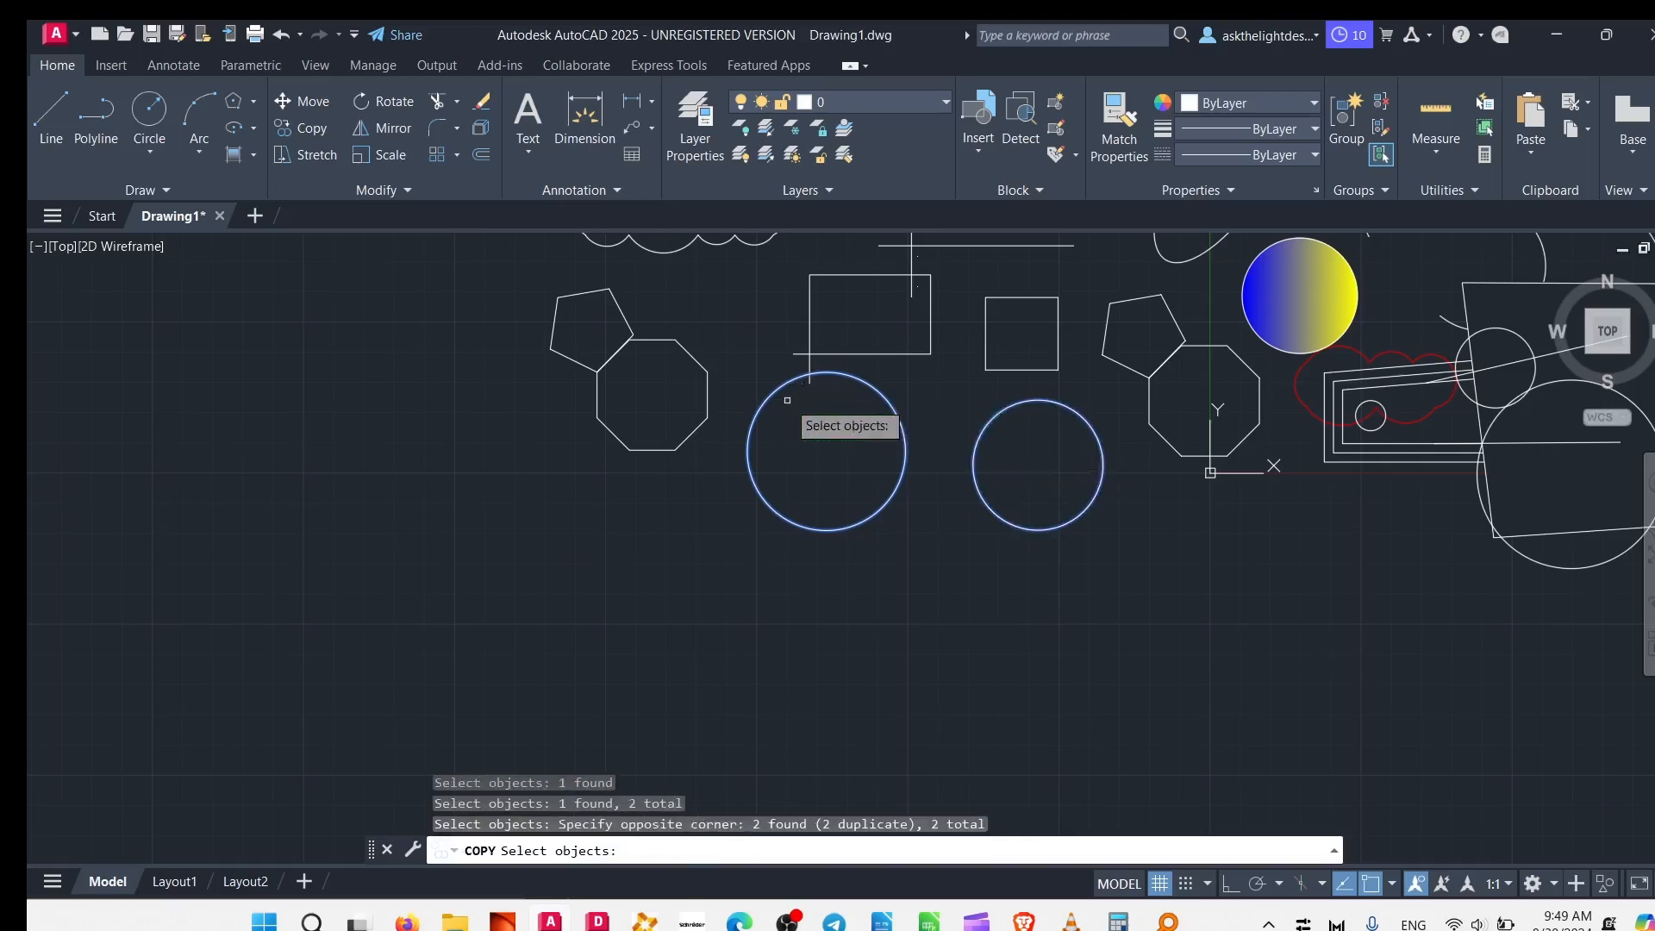
{"action": "left_click", "coordinate": [1040, 449]}
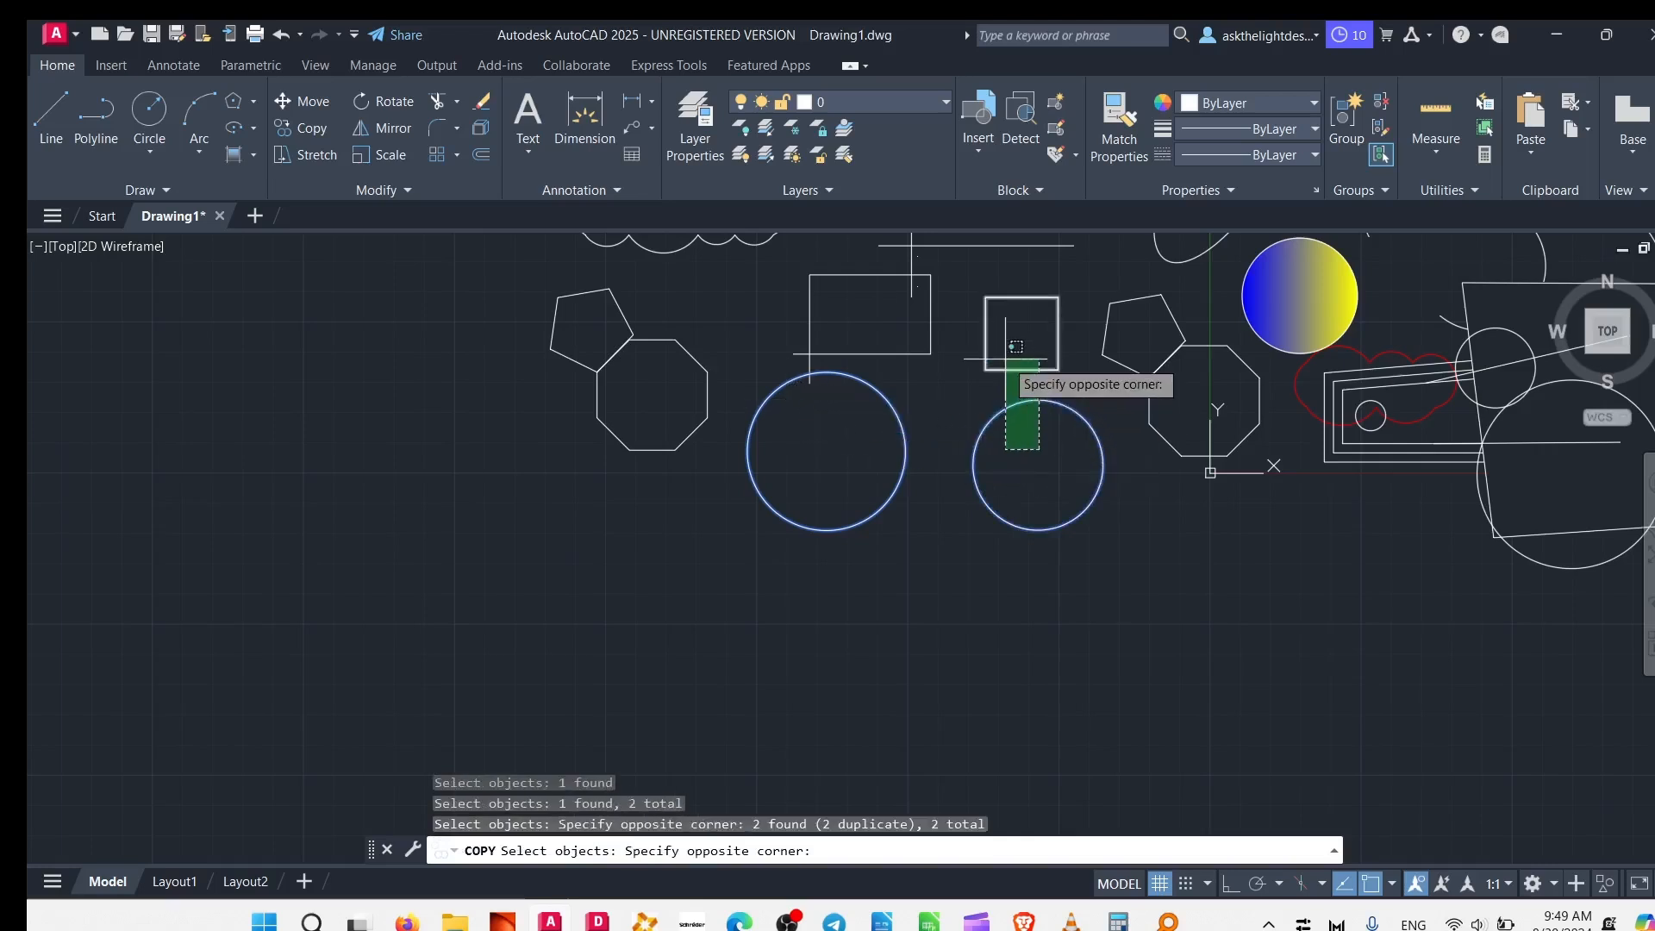
{"action": "left_click", "coordinate": [1015, 346]}
{"action": "left_click", "coordinate": [1008, 454]}
{"action": "left_click", "coordinate": [875, 443]}
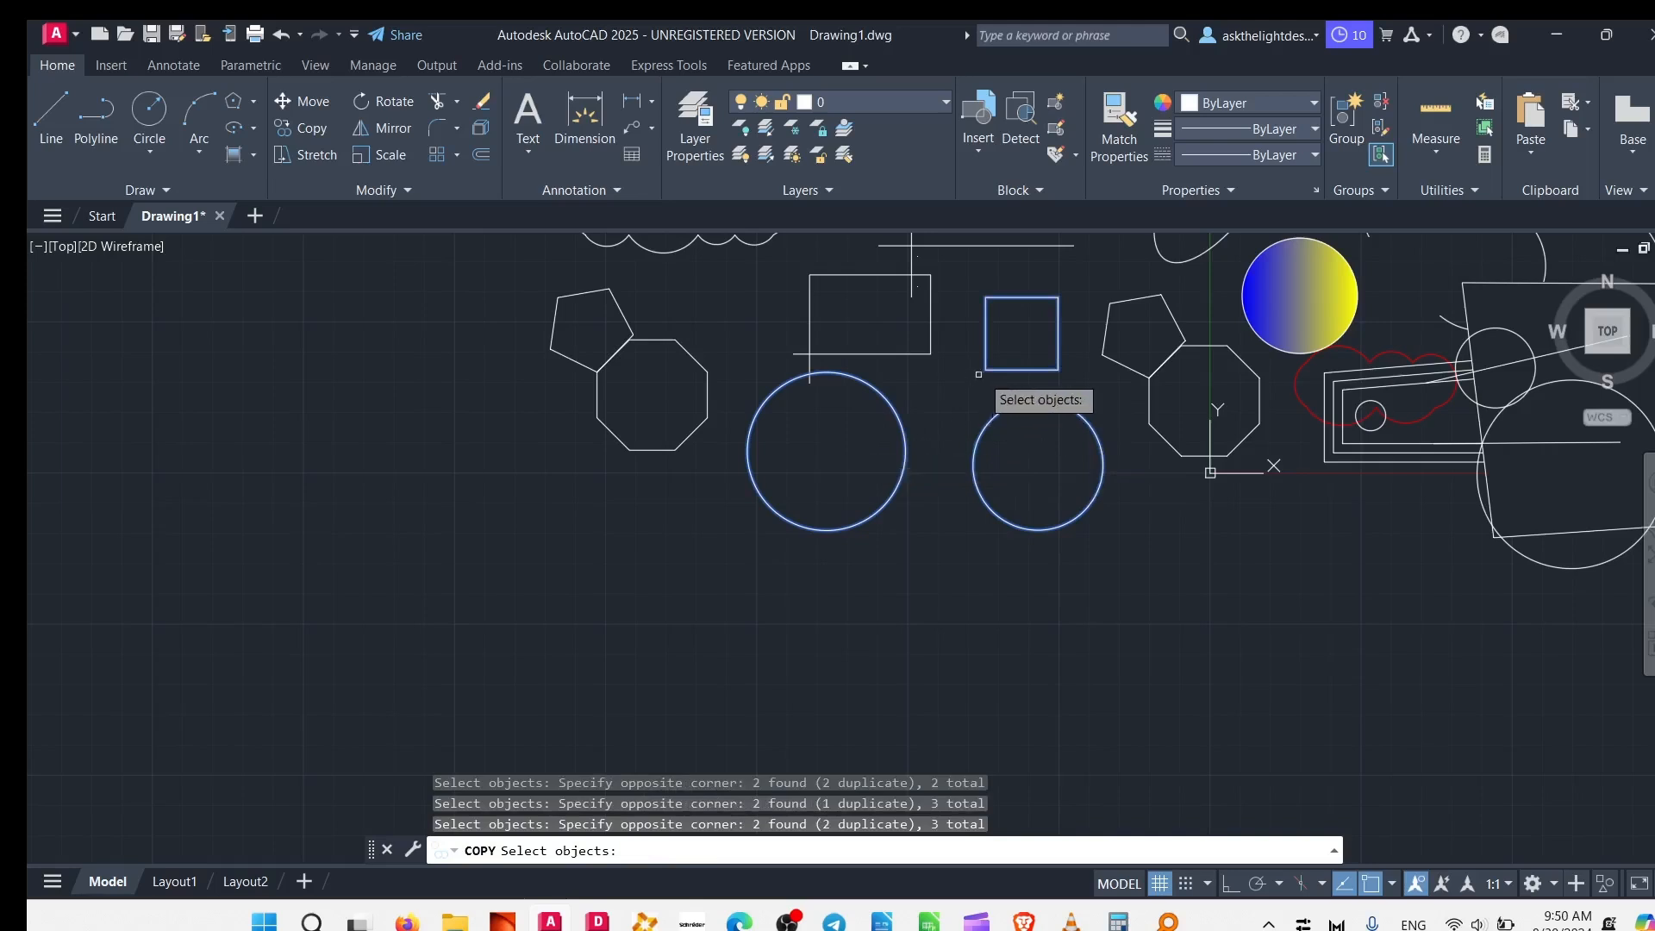
{"action": "key", "text": "Escape"}
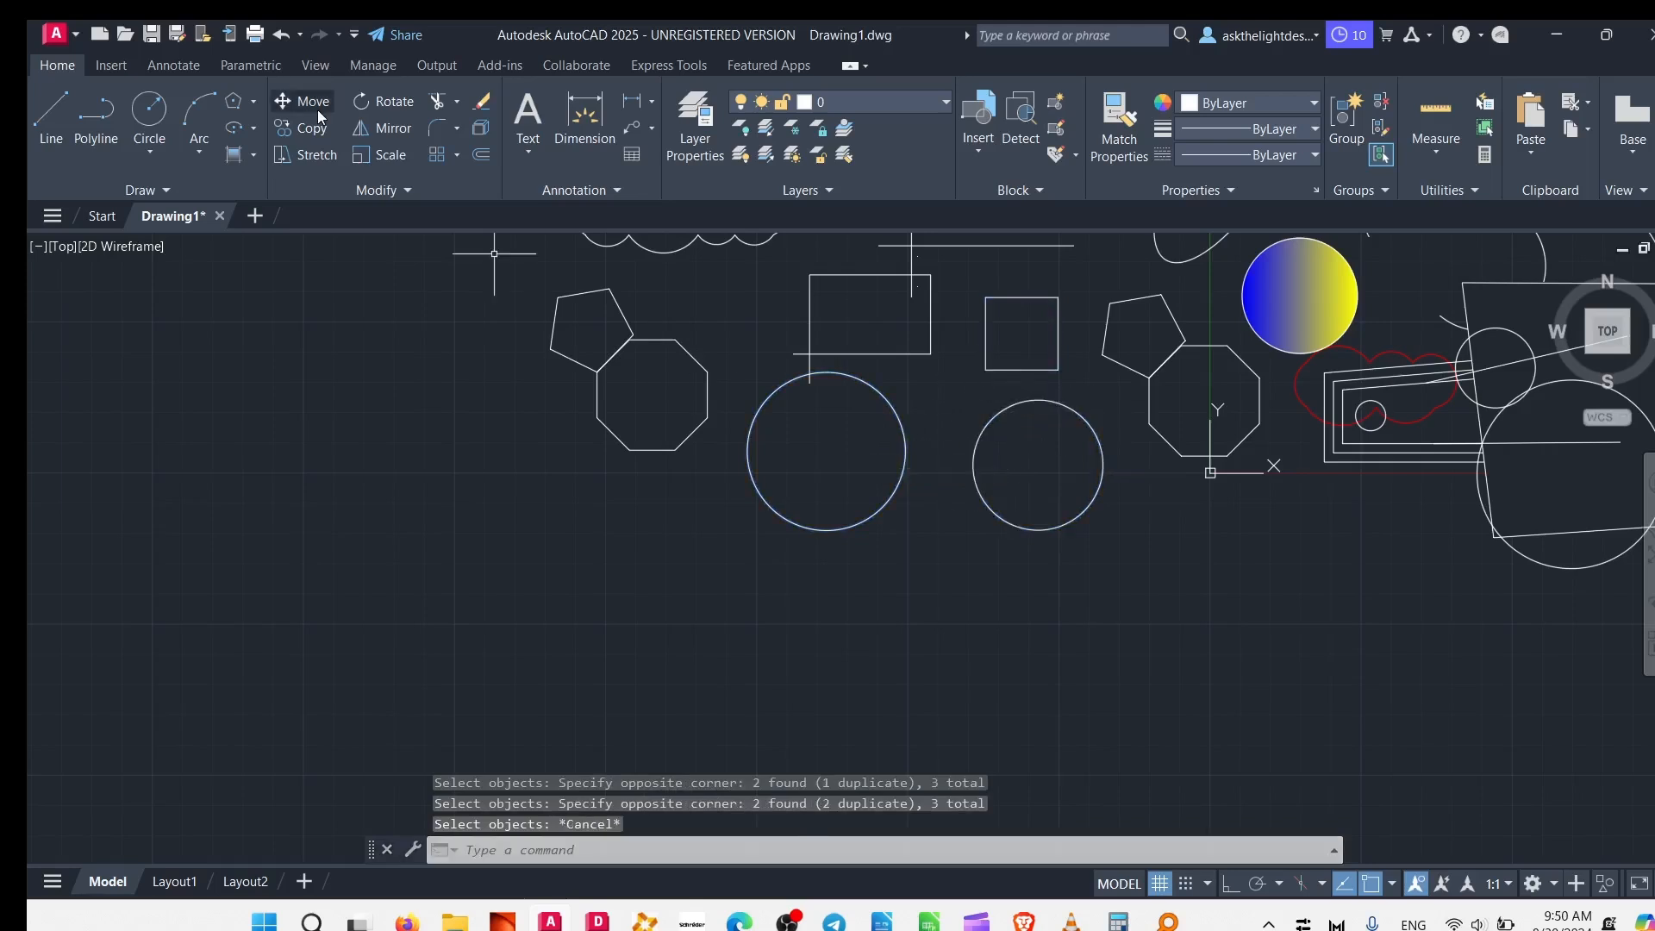
- Copy the two circles below the rectangle and square from the larger circle's centre, straight down by 2 units with Ortho on
{"action": "key", "text": "Return"}
{"action": "left_click", "coordinate": [901, 420]}
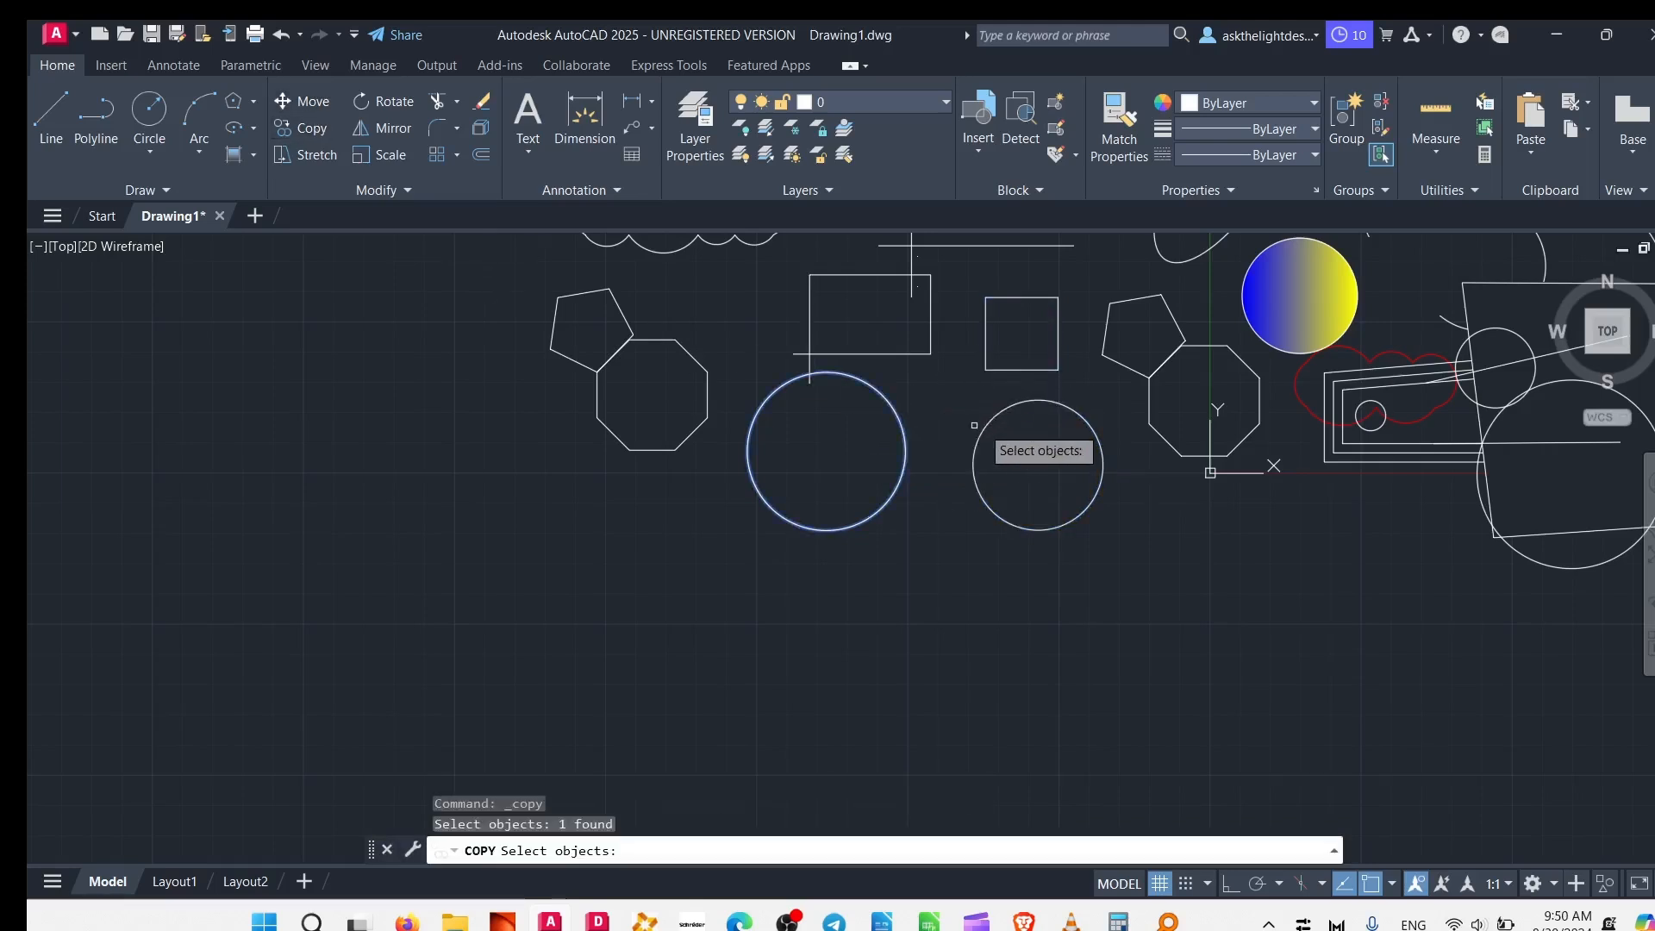
{"action": "left_click", "coordinate": [987, 421]}
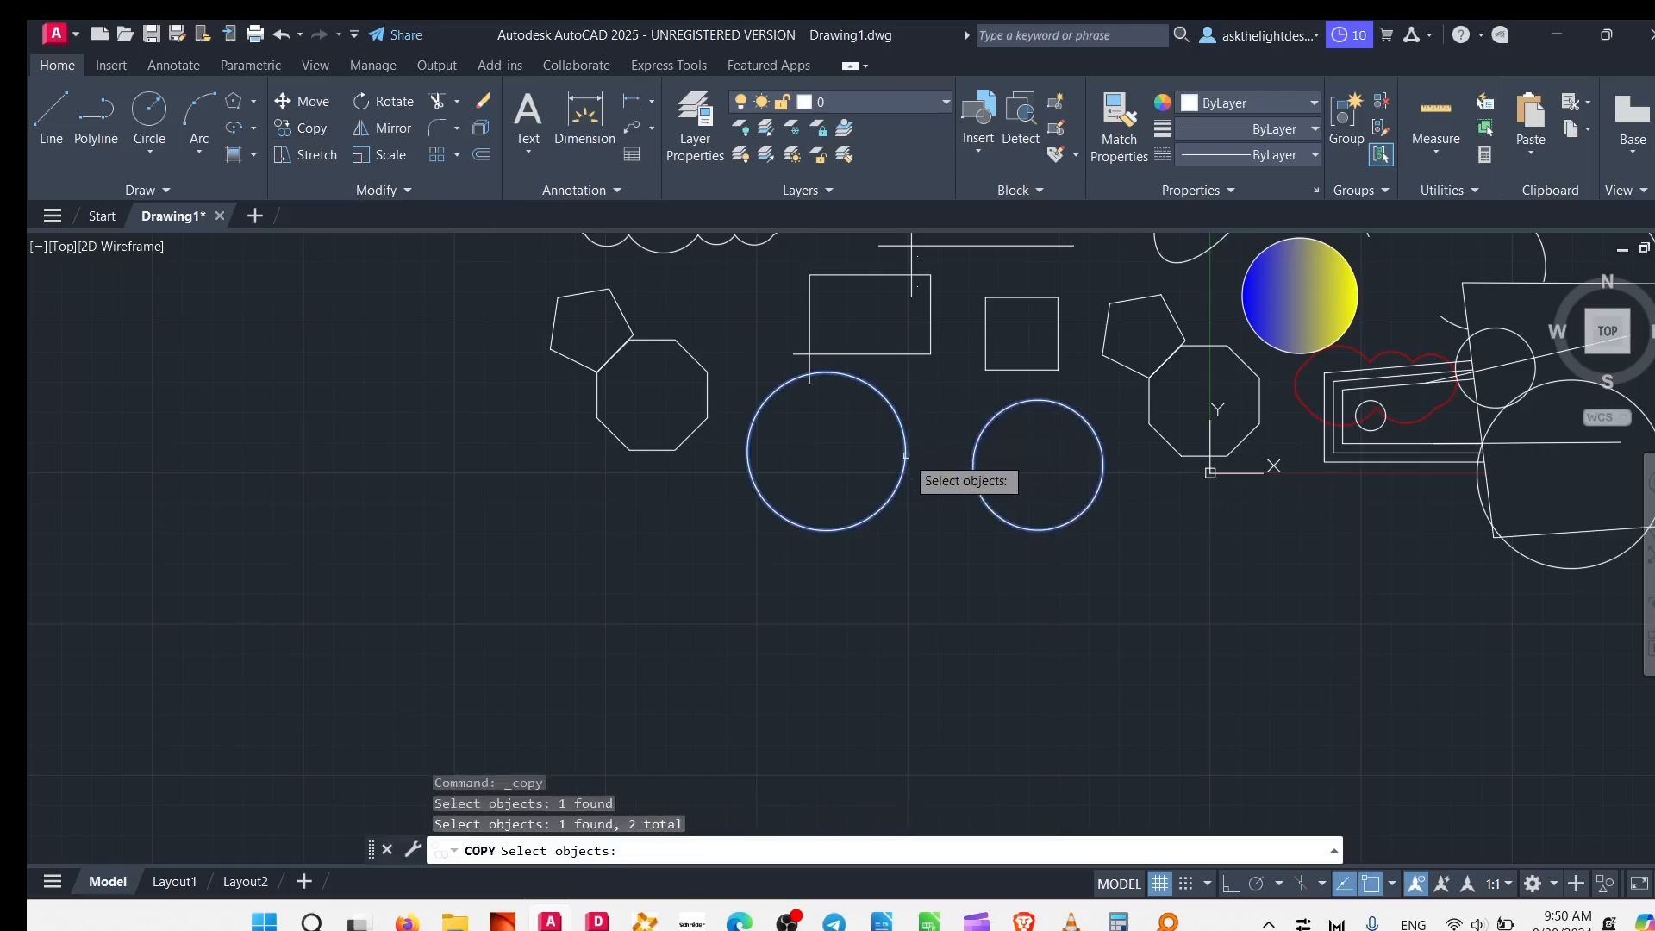
{"action": "key", "text": "Return"}
{"action": "left_click", "coordinate": [830, 448]}
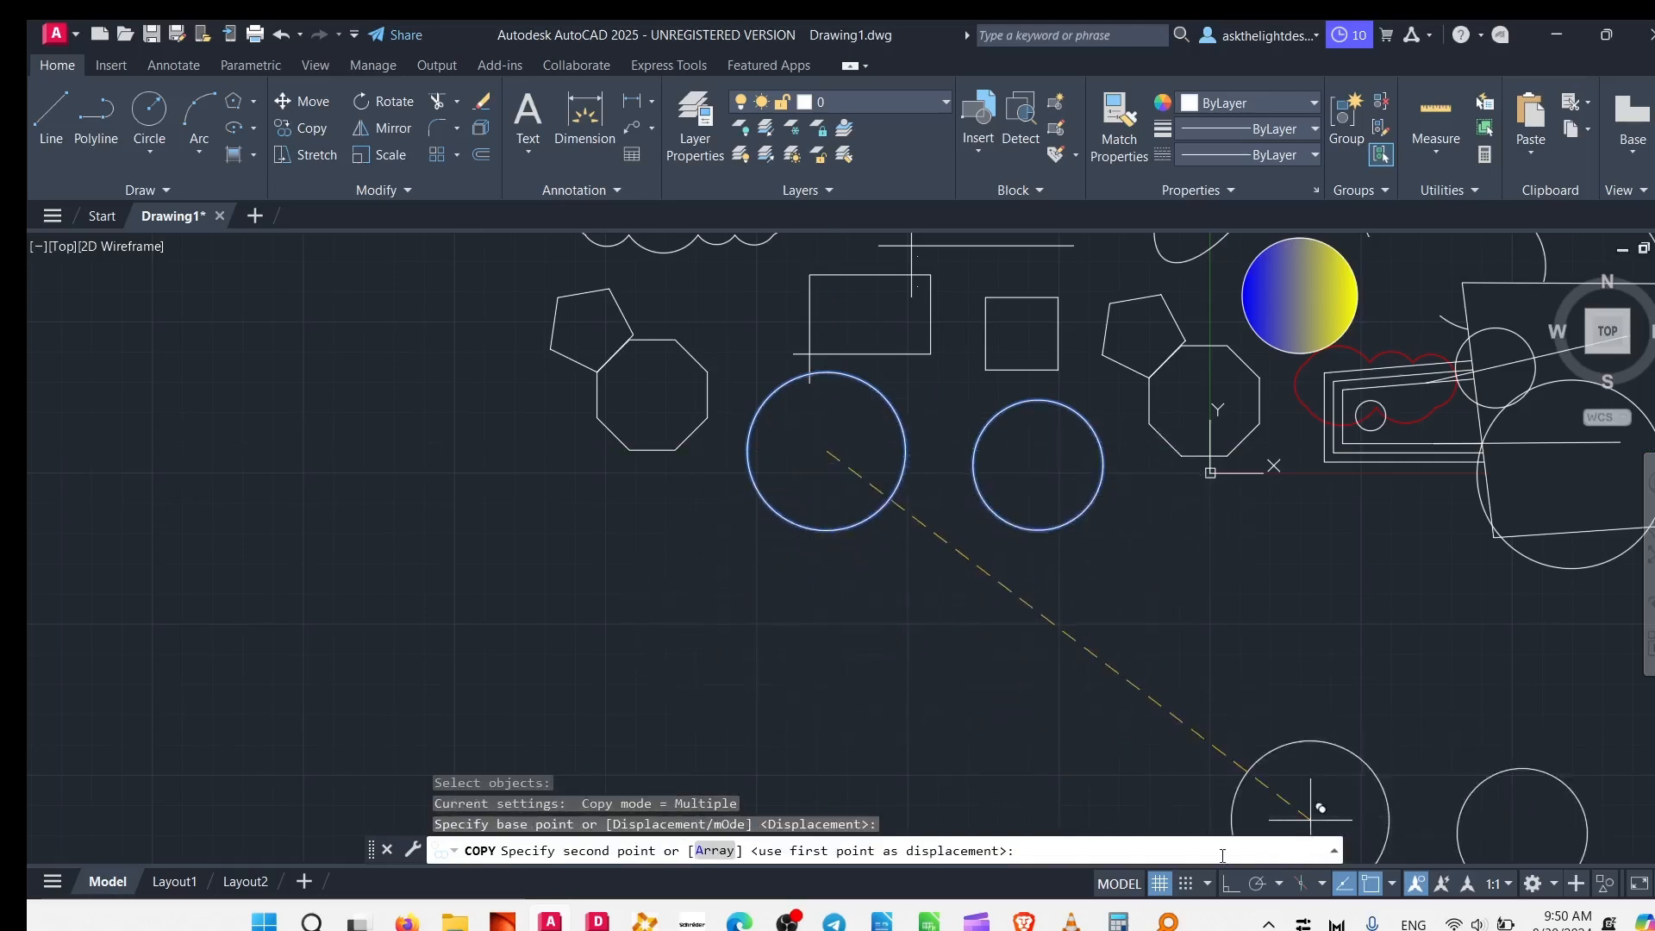
{"action": "left_click", "coordinate": [1230, 885]}
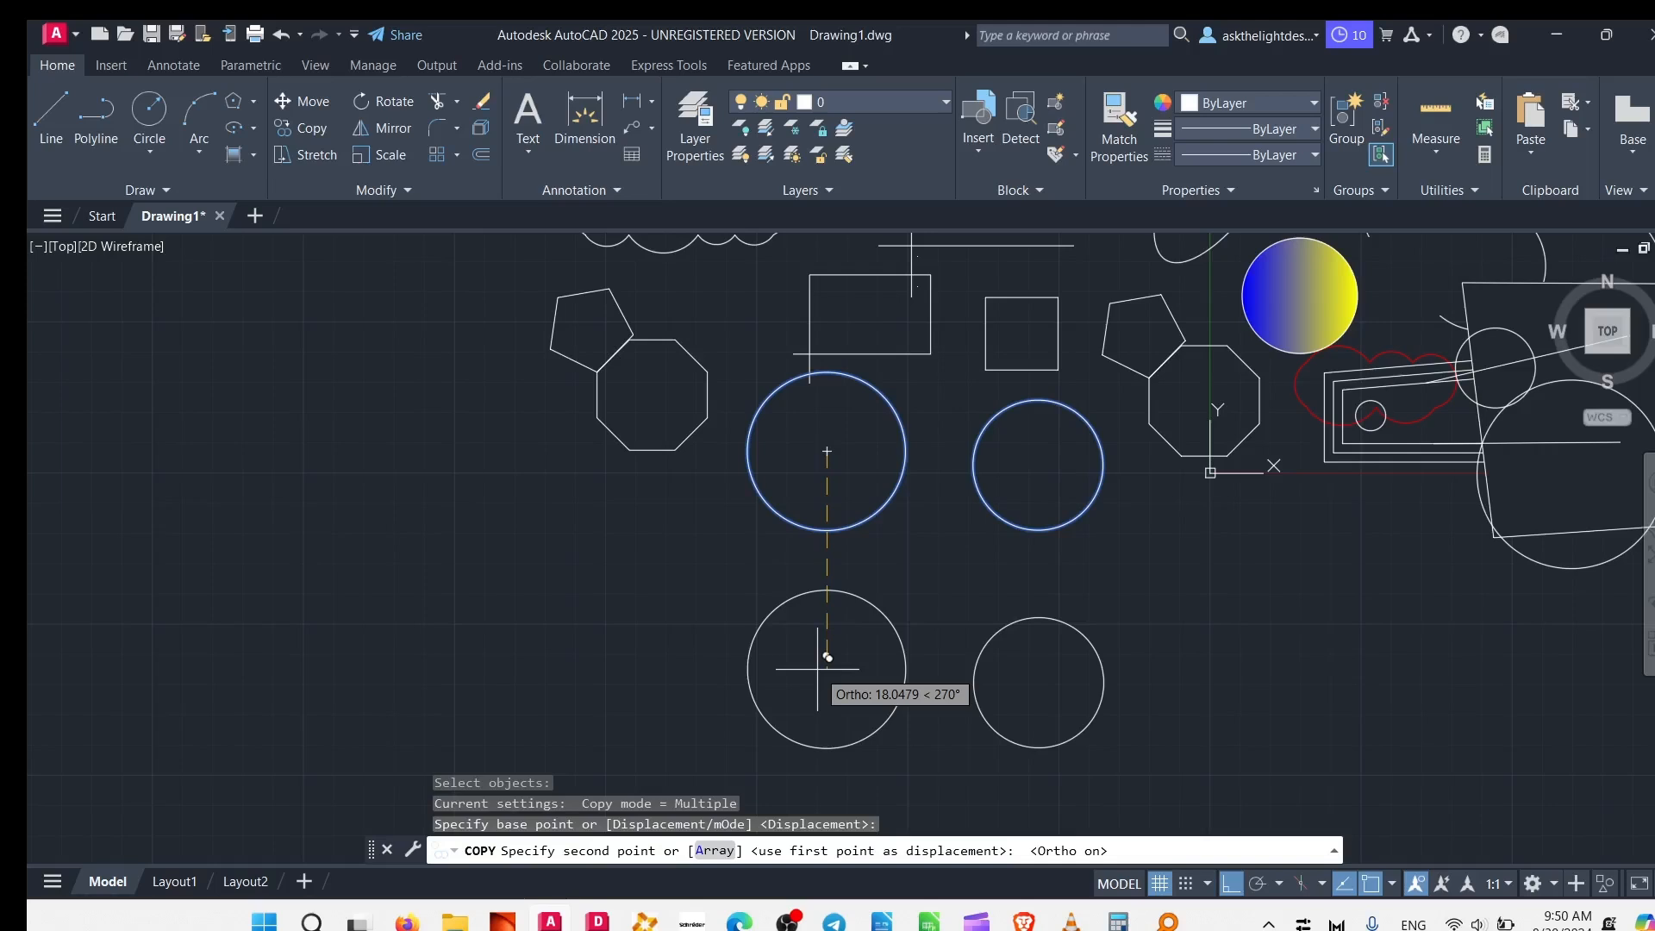
{"action": "type", "text": "2"}
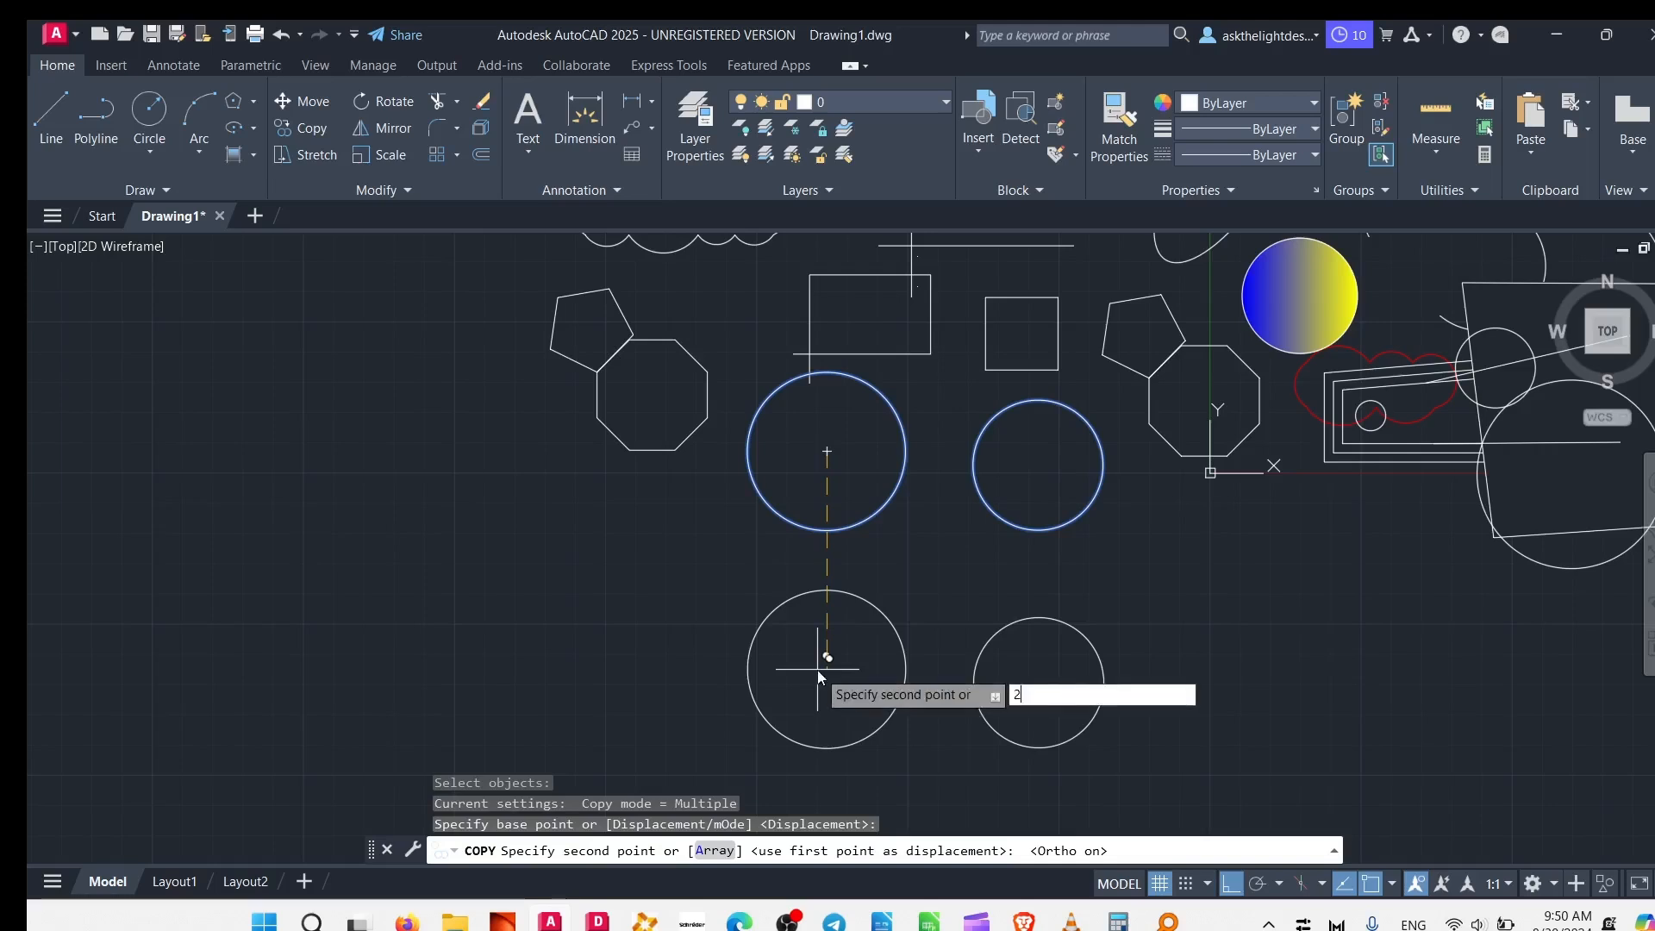
{"action": "key", "text": "Return"}
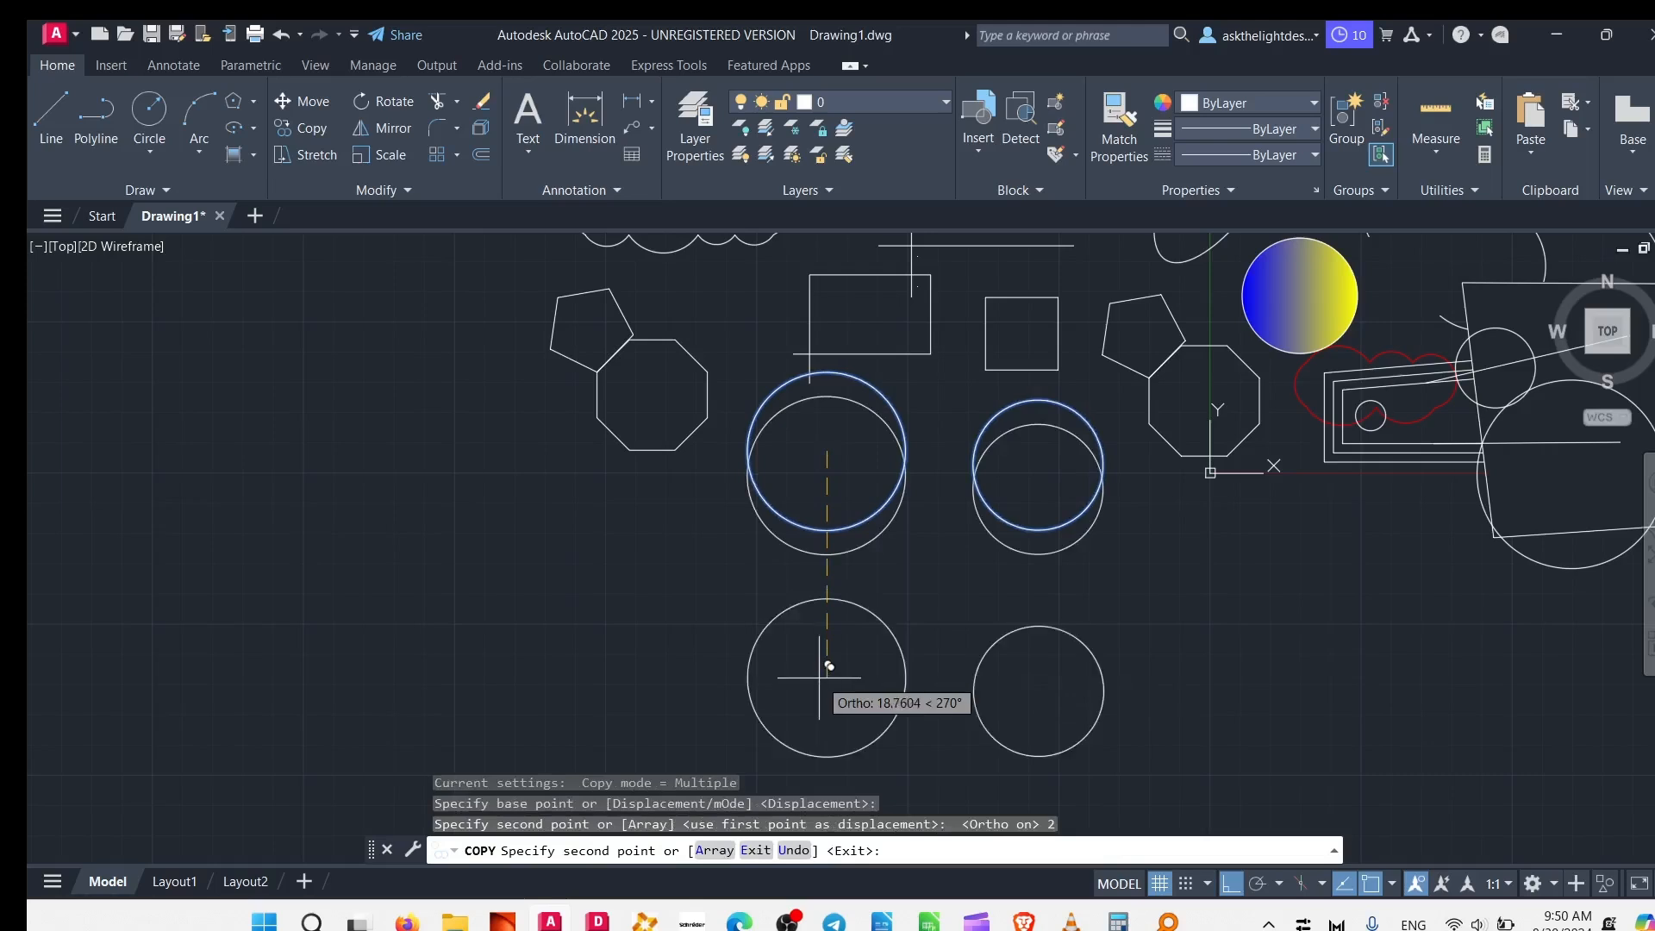
- Place further copies of both circles straight down at distances of 2, 4, 6 and 8 units from the originals
{"action": "type", "text": "2"}
{"action": "key", "text": "Return"}
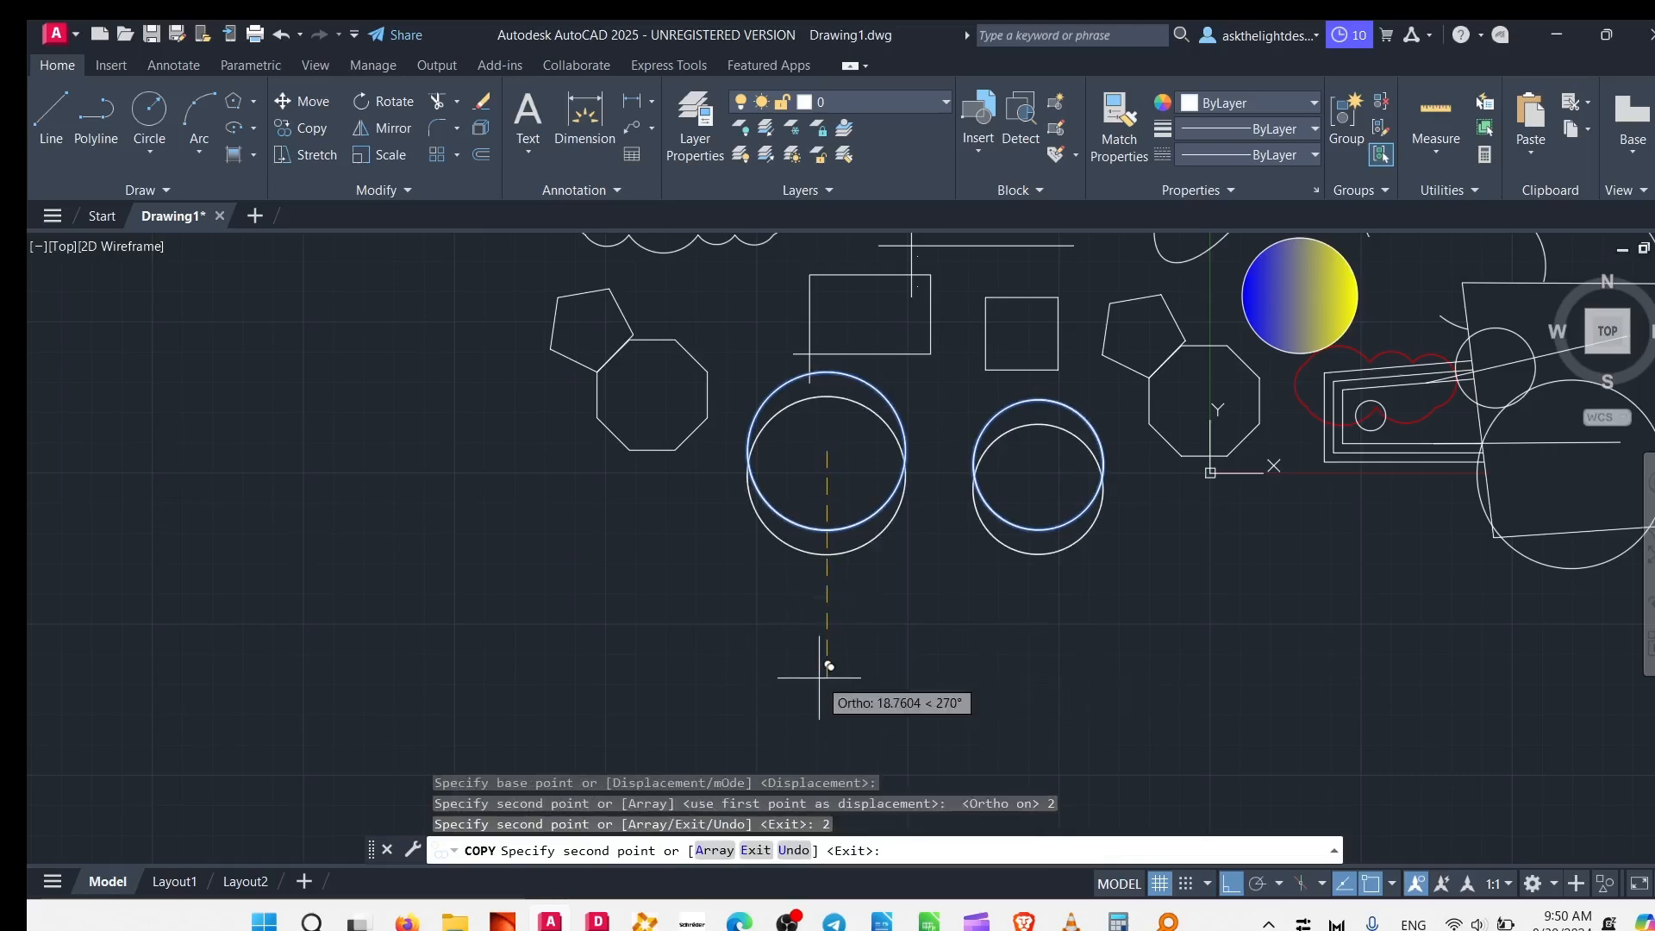
{"action": "type", "text": "4"}
{"action": "key", "text": "Return"}
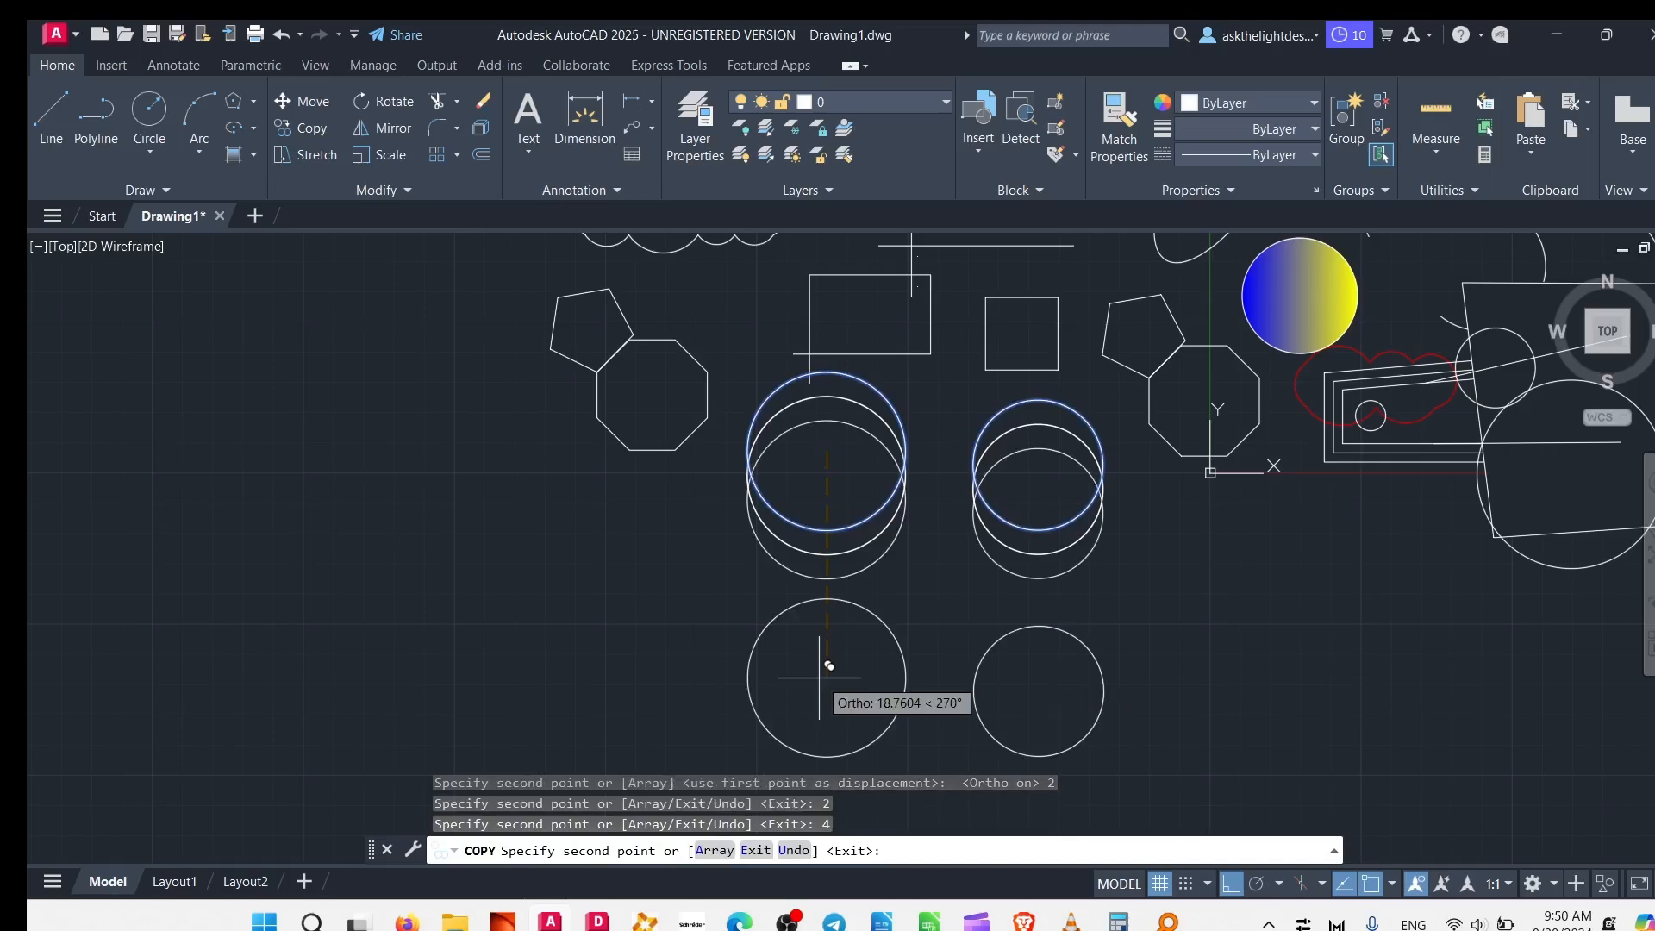
{"action": "type", "text": "6"}
{"action": "key", "text": "Return"}
{"action": "type", "text": "8"}
{"action": "key", "text": "Return"}
{"action": "key", "text": "Escape"}
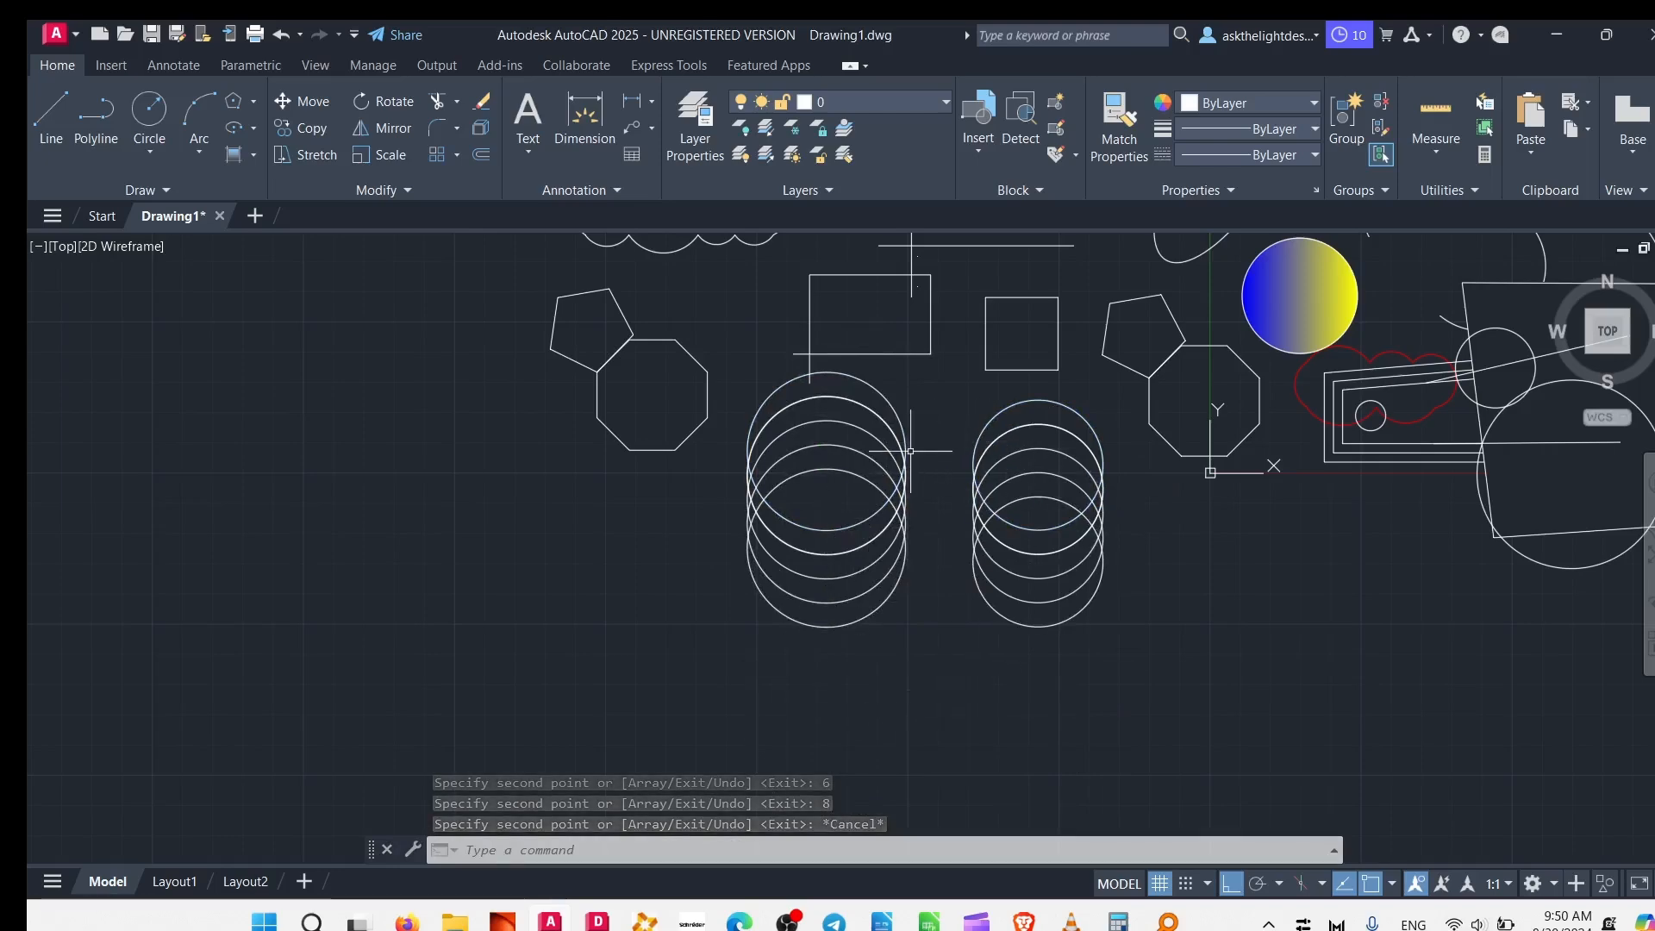
- Delete the duplicate circle lying on the first copy, 2 units down, in both the large and the small circle stack
{"action": "scroll", "coordinate": [858, 439], "scroll_direction": "up", "scroll_amount": 4}
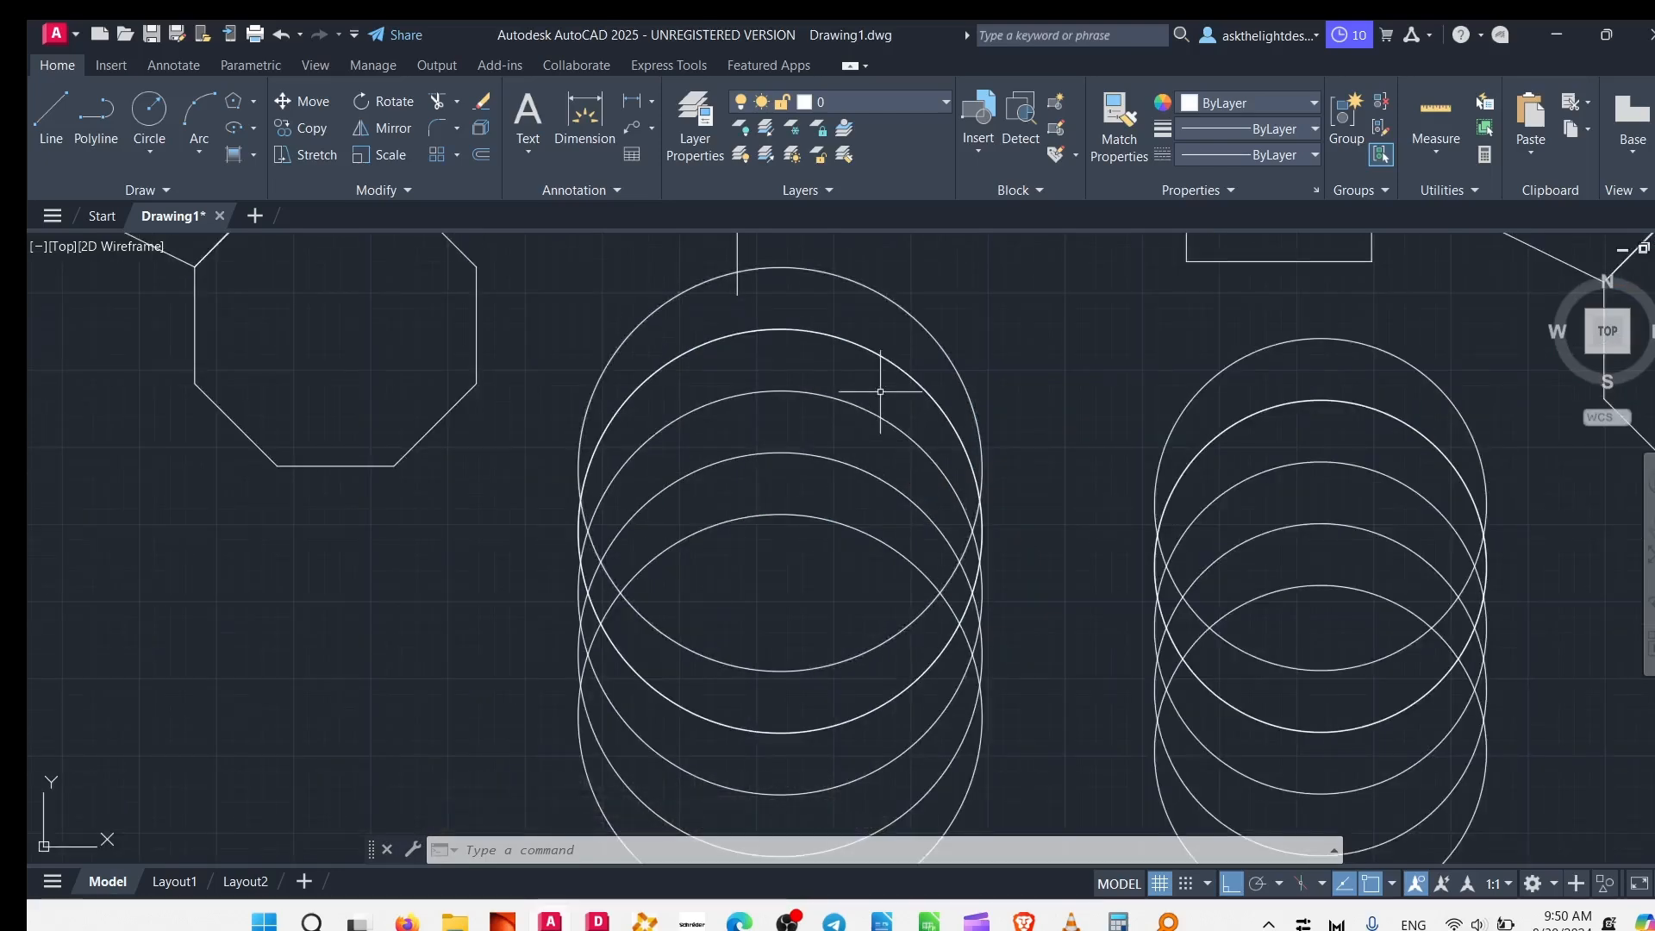
{"action": "left_click", "coordinate": [865, 350]}
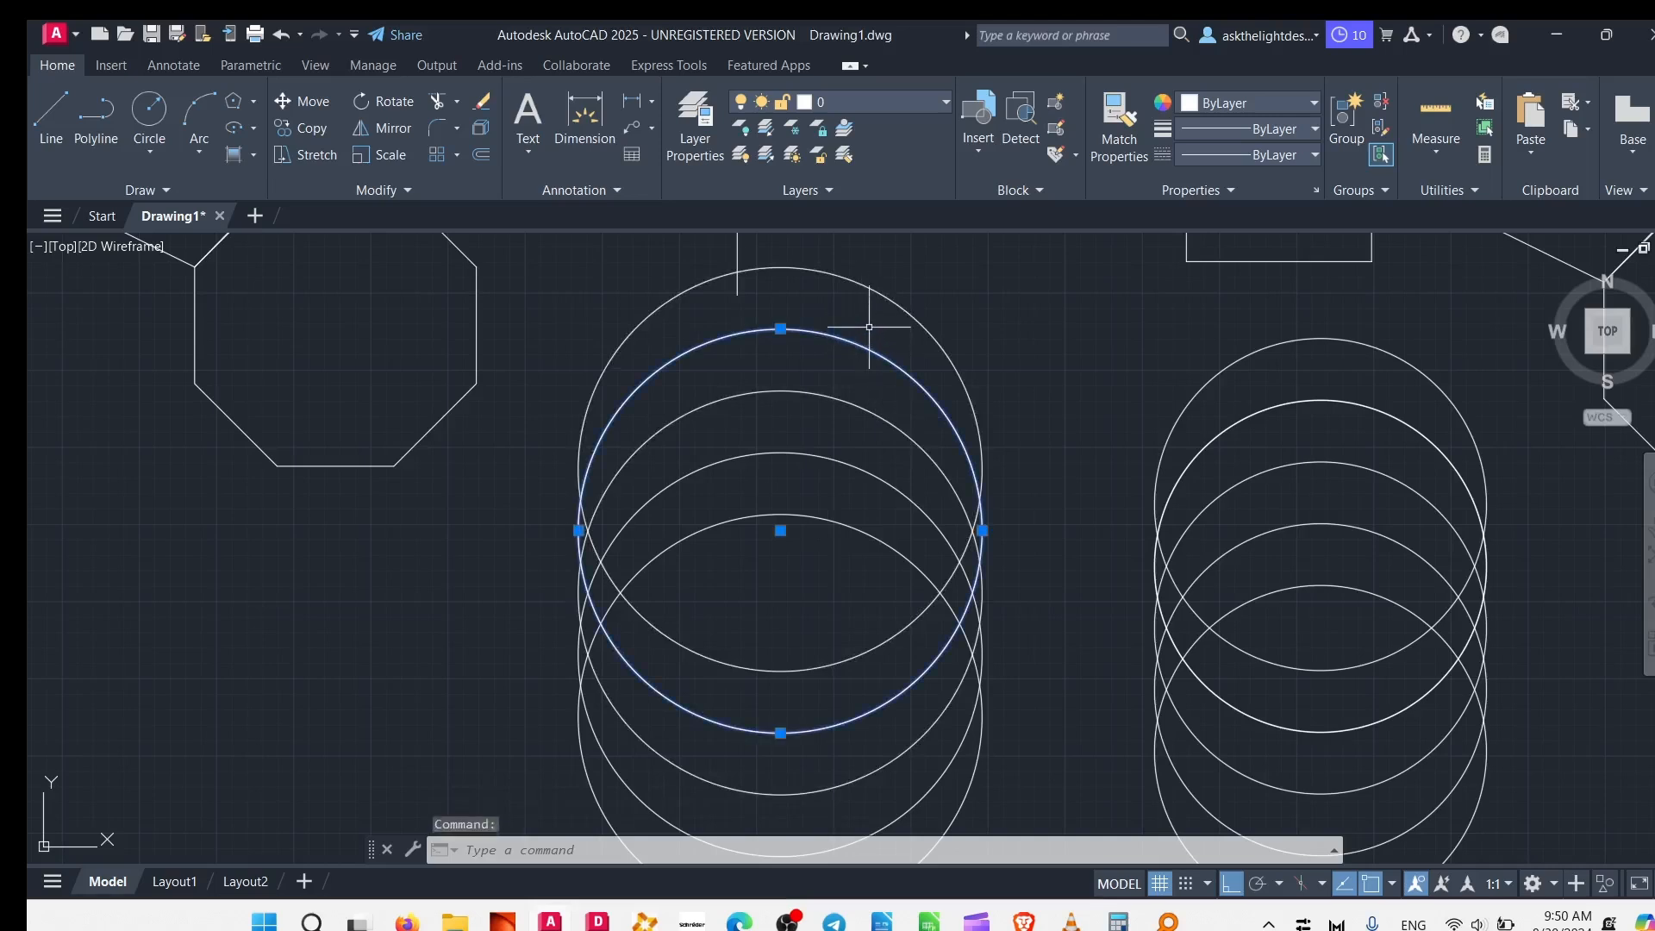
{"action": "key", "text": "Delete"}
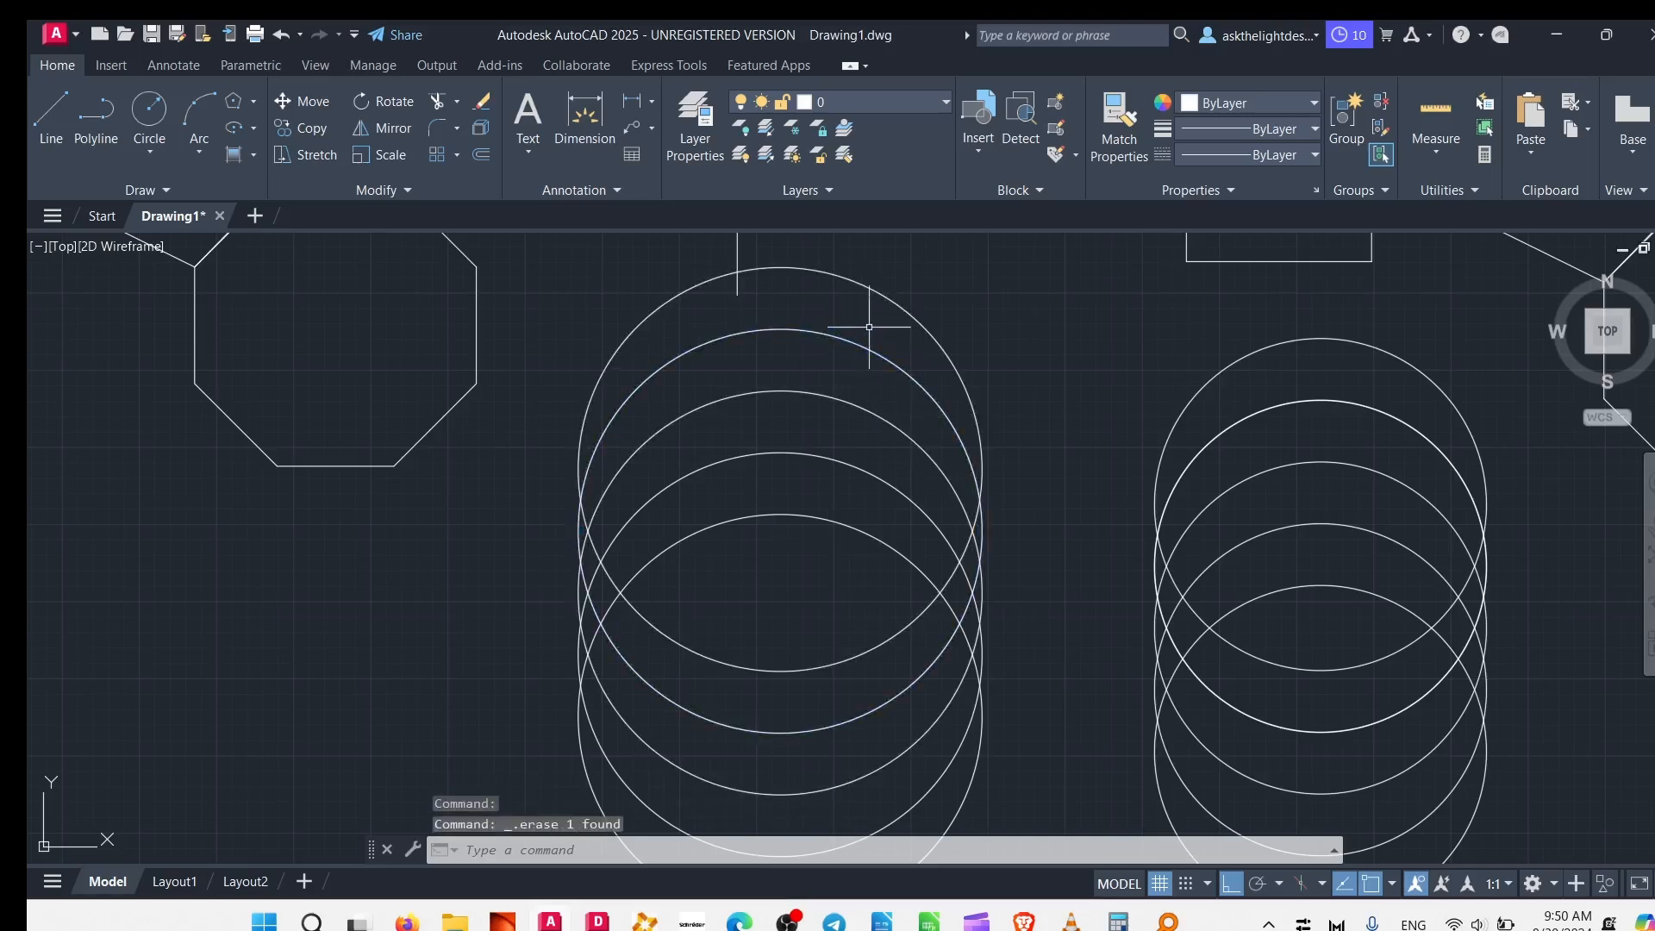
{"action": "left_click", "coordinate": [1404, 419]}
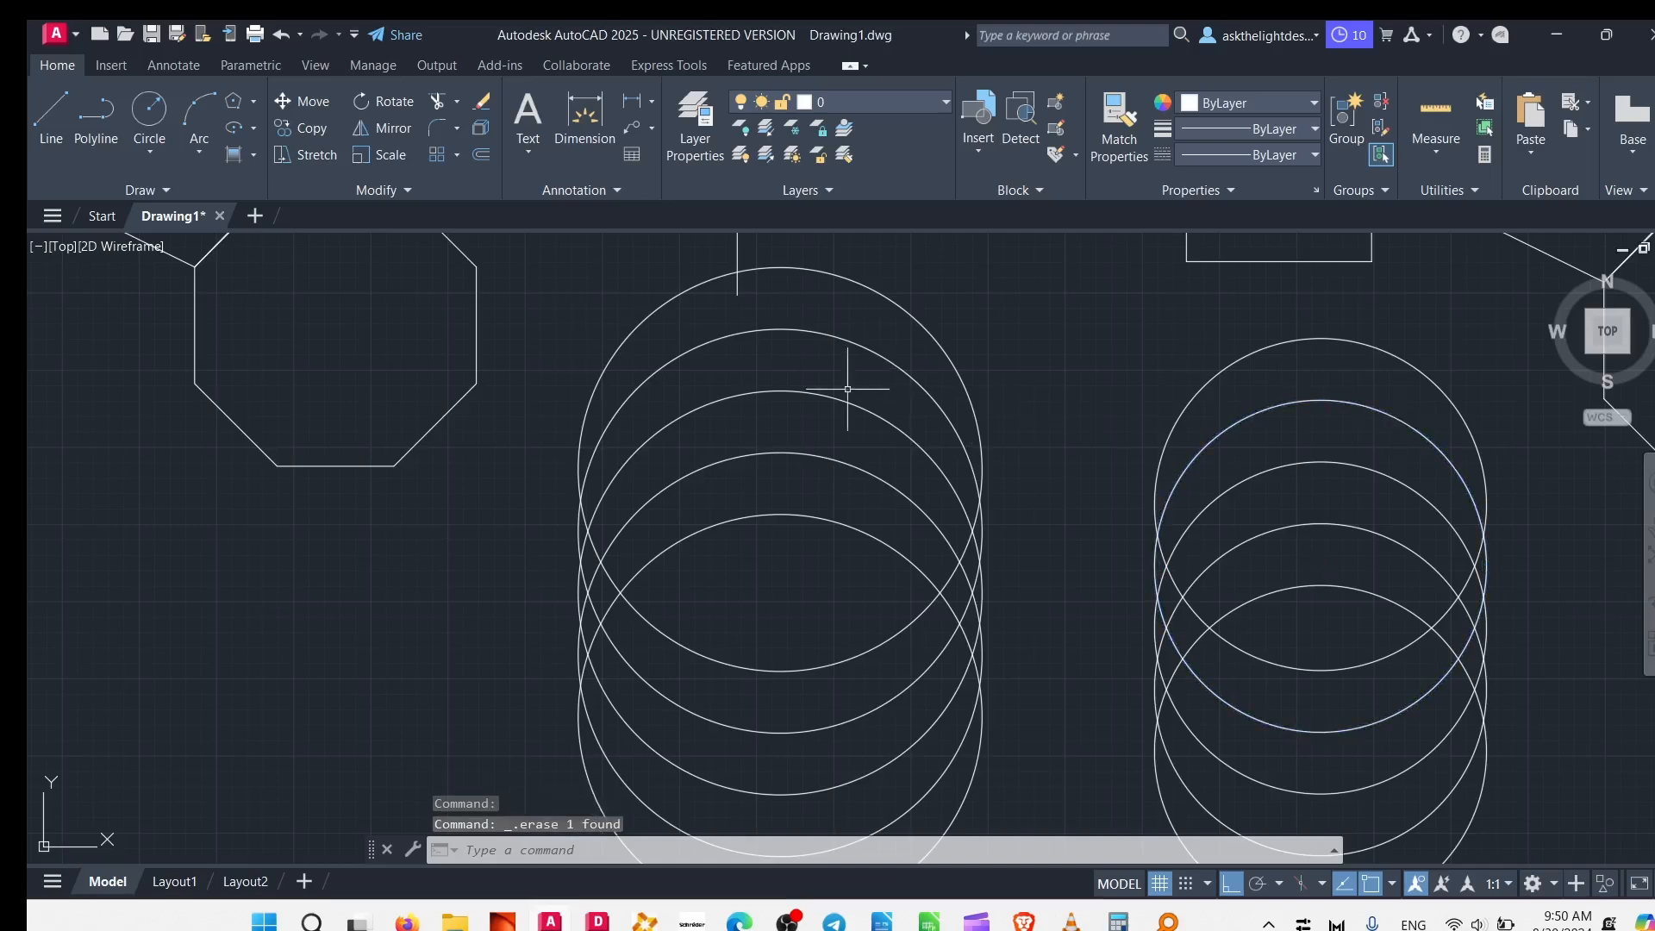
- Mirror the closed curve right of the radiating lines about a vertical line on its right, erasing the source object, and undo the mirror
{"action": "scroll", "coordinate": [716, 410], "scroll_direction": "down", "scroll_amount": 5}
{"action": "middle_click_drag", "start_coordinate": [716, 410], "coordinate": [758, 531]}
{"action": "scroll", "coordinate": [603, 483], "scroll_direction": "up", "scroll_amount": 4}
{"action": "middle_click_drag", "start_coordinate": [603, 482], "coordinate": [355, 440]}
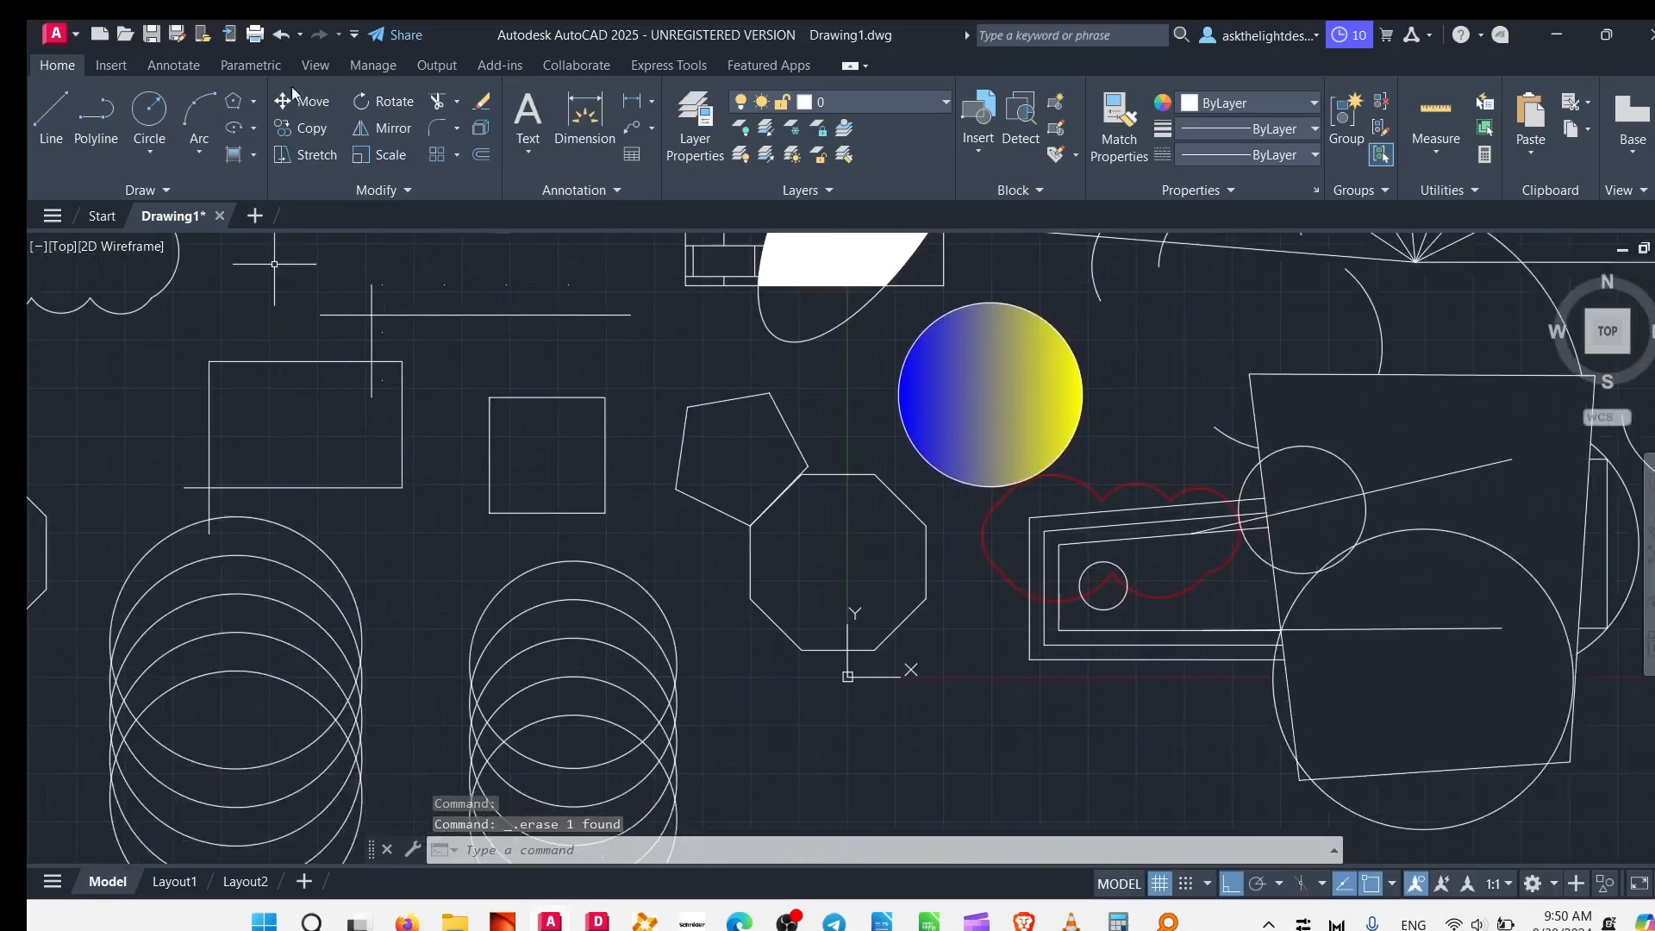
{"action": "left_click", "coordinate": [386, 131]}
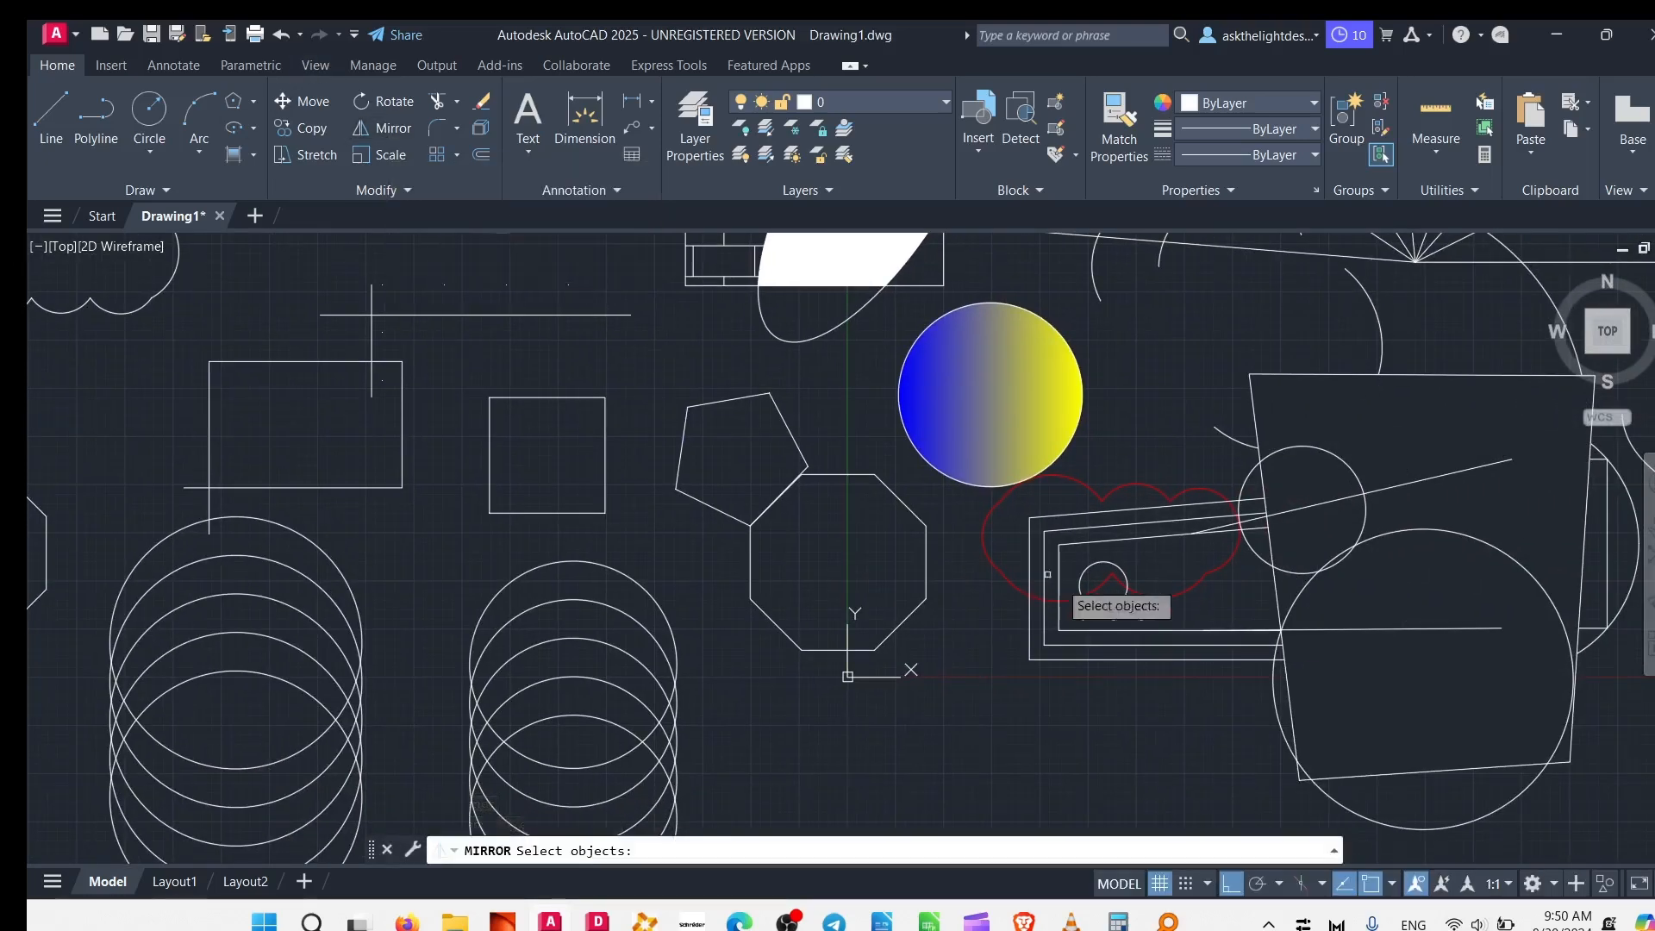
{"action": "scroll", "coordinate": [1009, 610], "scroll_direction": "down", "scroll_amount": 4}
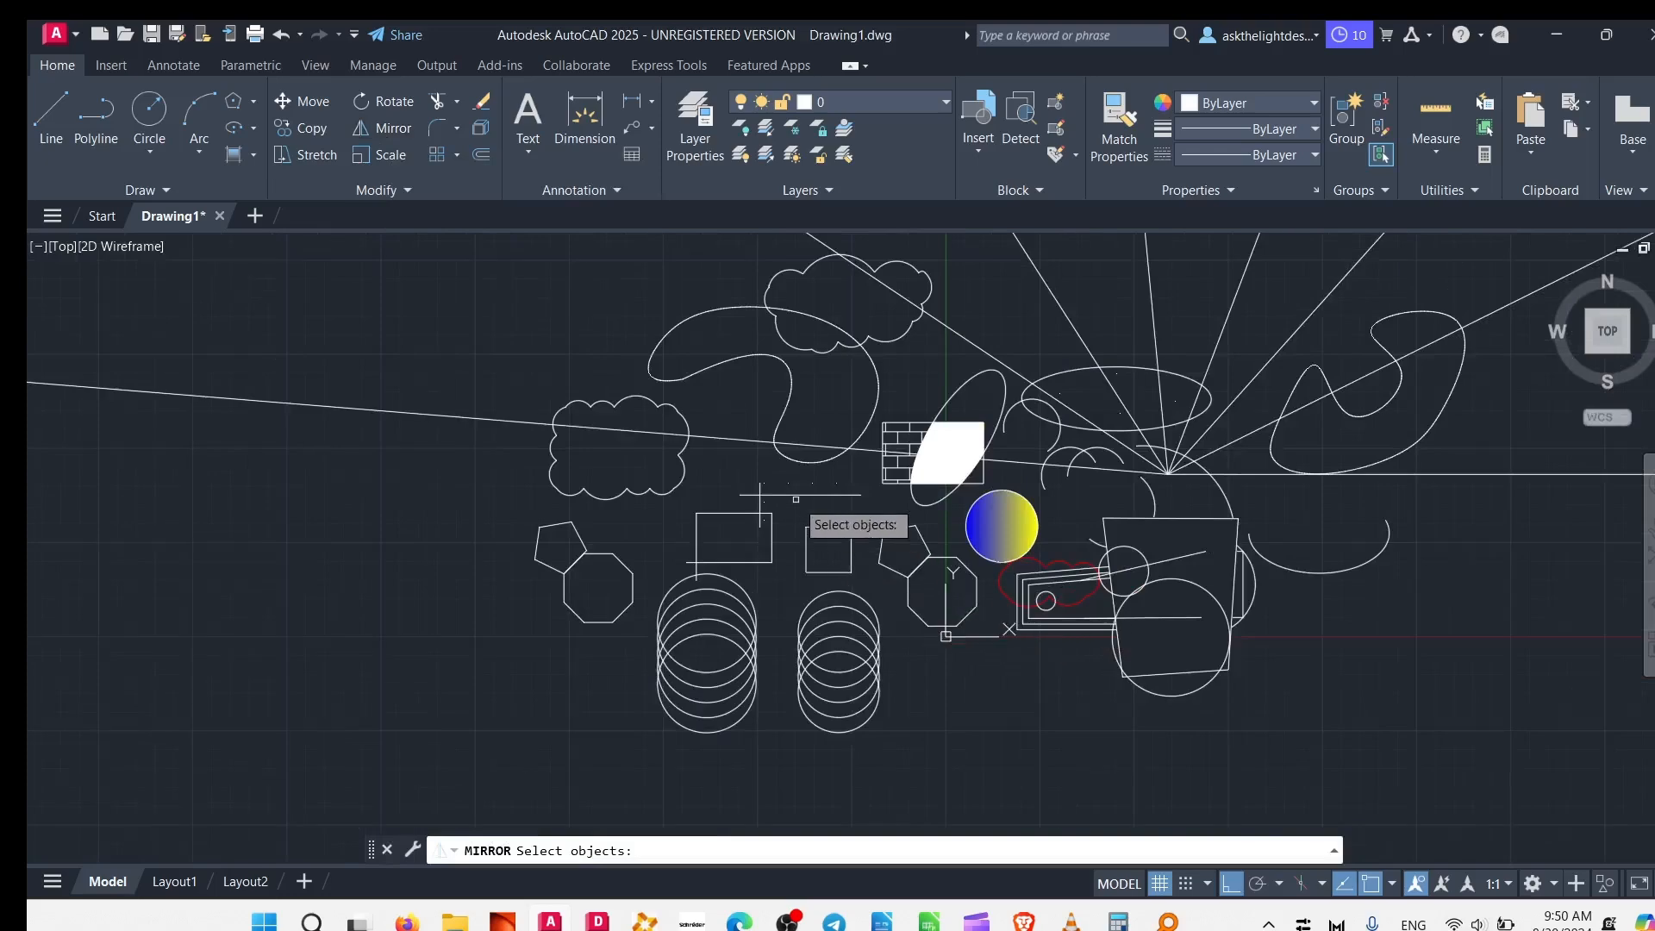
{"action": "middle_click_drag", "start_coordinate": [796, 499], "coordinate": [813, 612]}
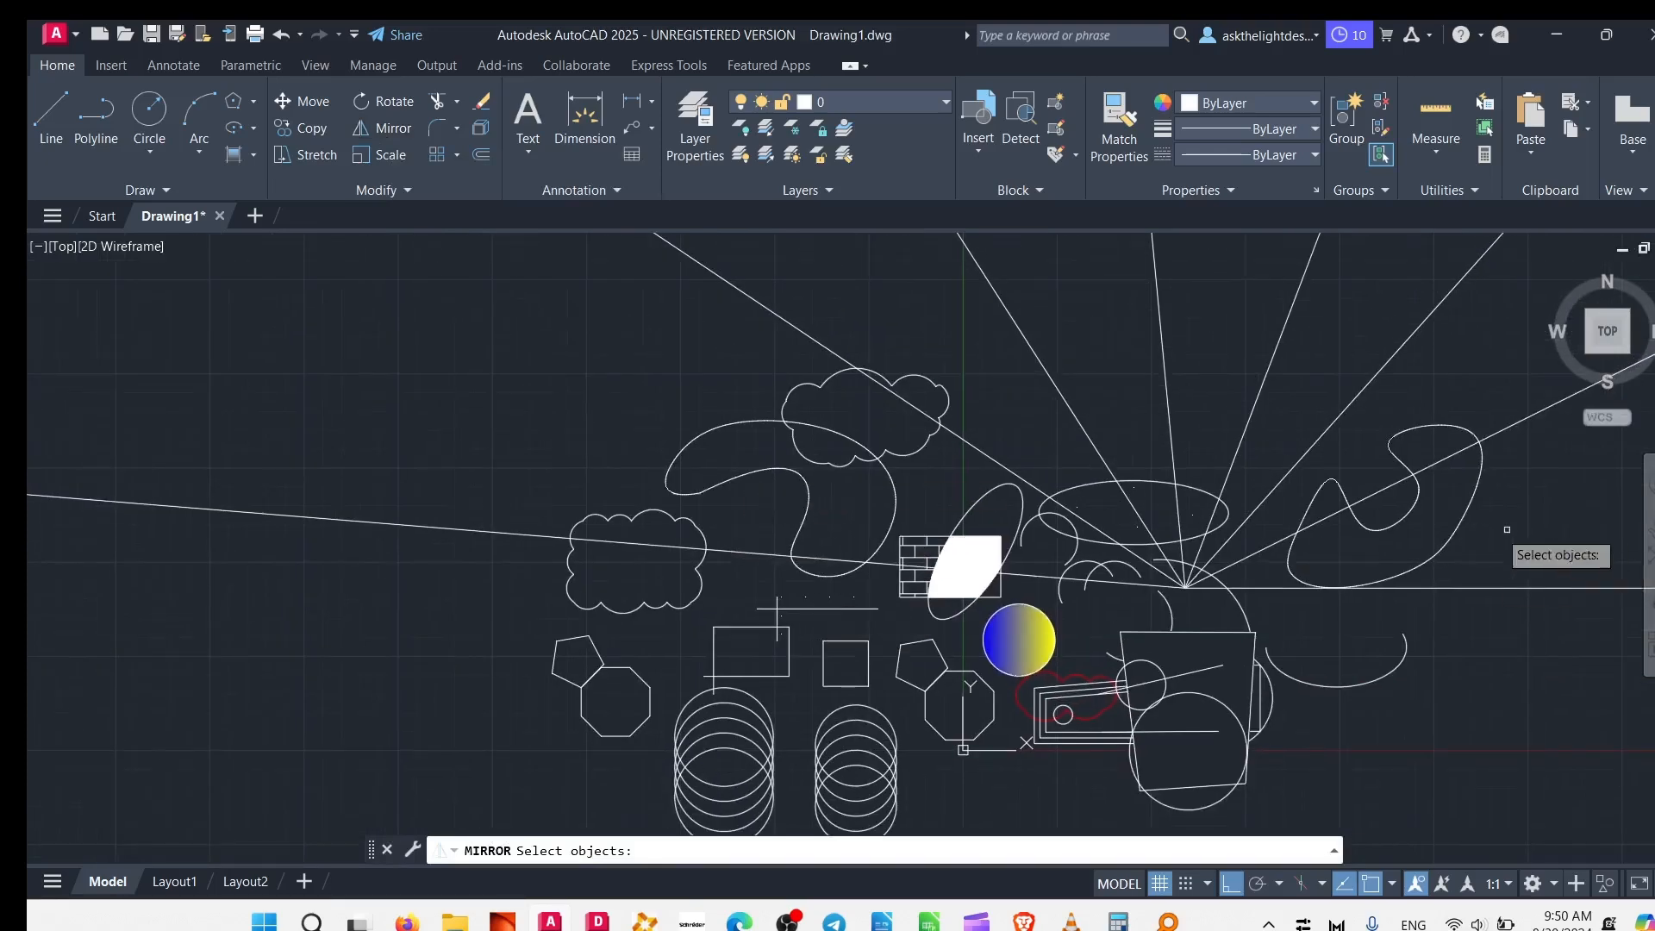
{"action": "left_click", "coordinate": [1451, 526]}
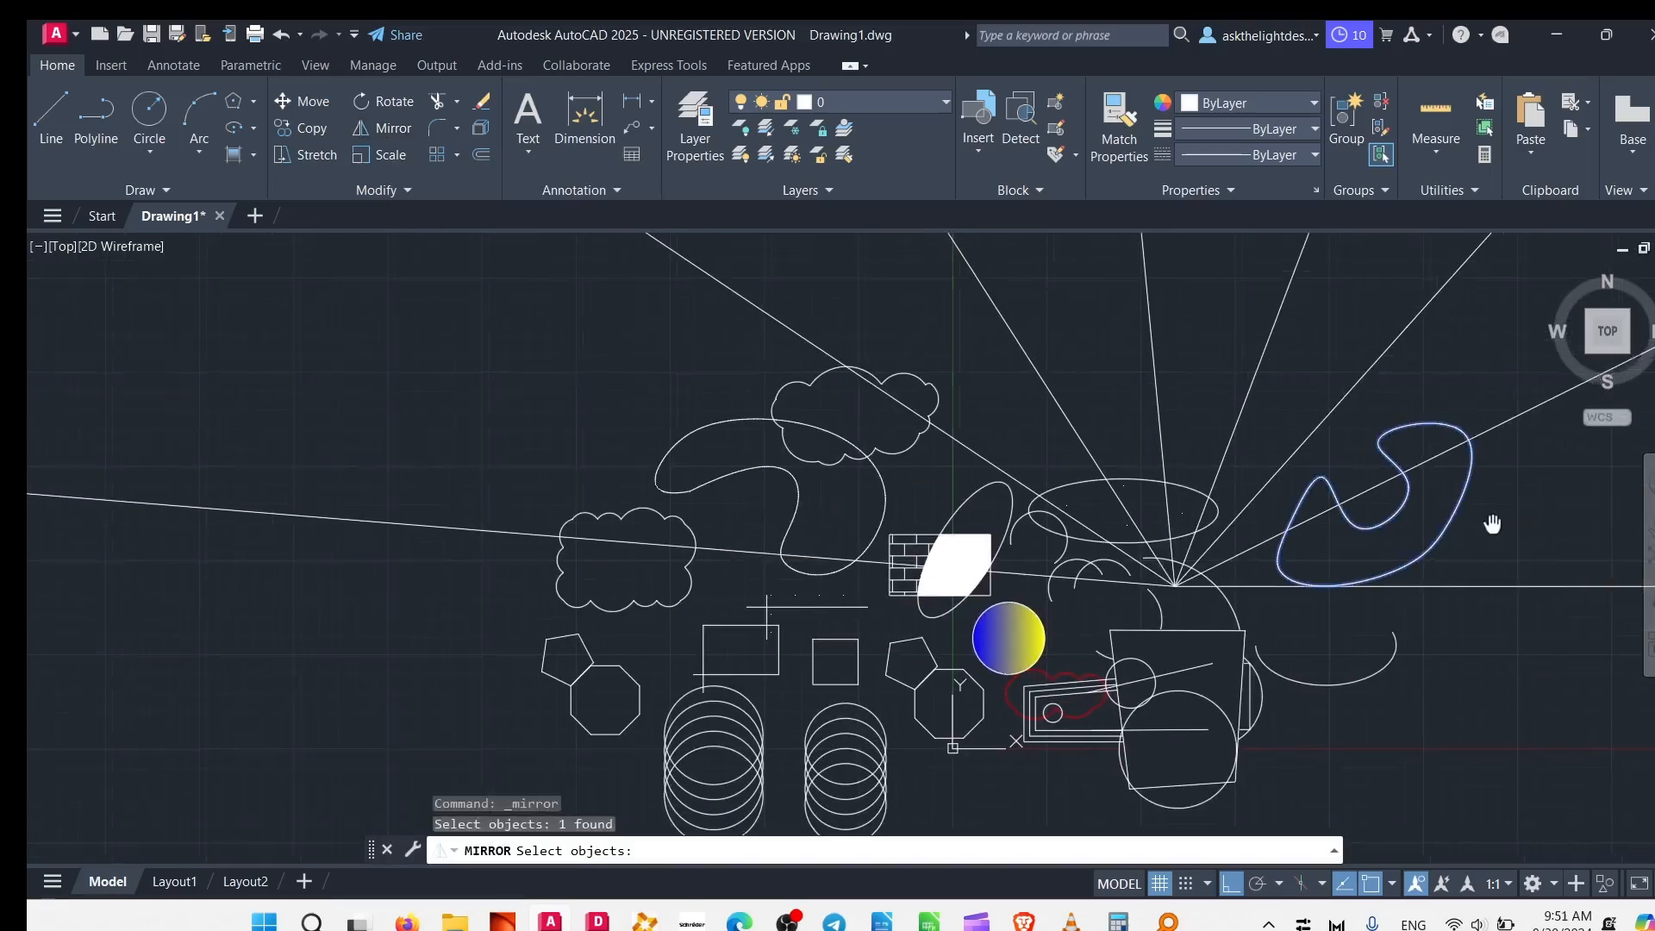
{"action": "middle_click_drag", "start_coordinate": [1525, 526], "coordinate": [1174, 460]}
{"action": "key", "text": "Return"}
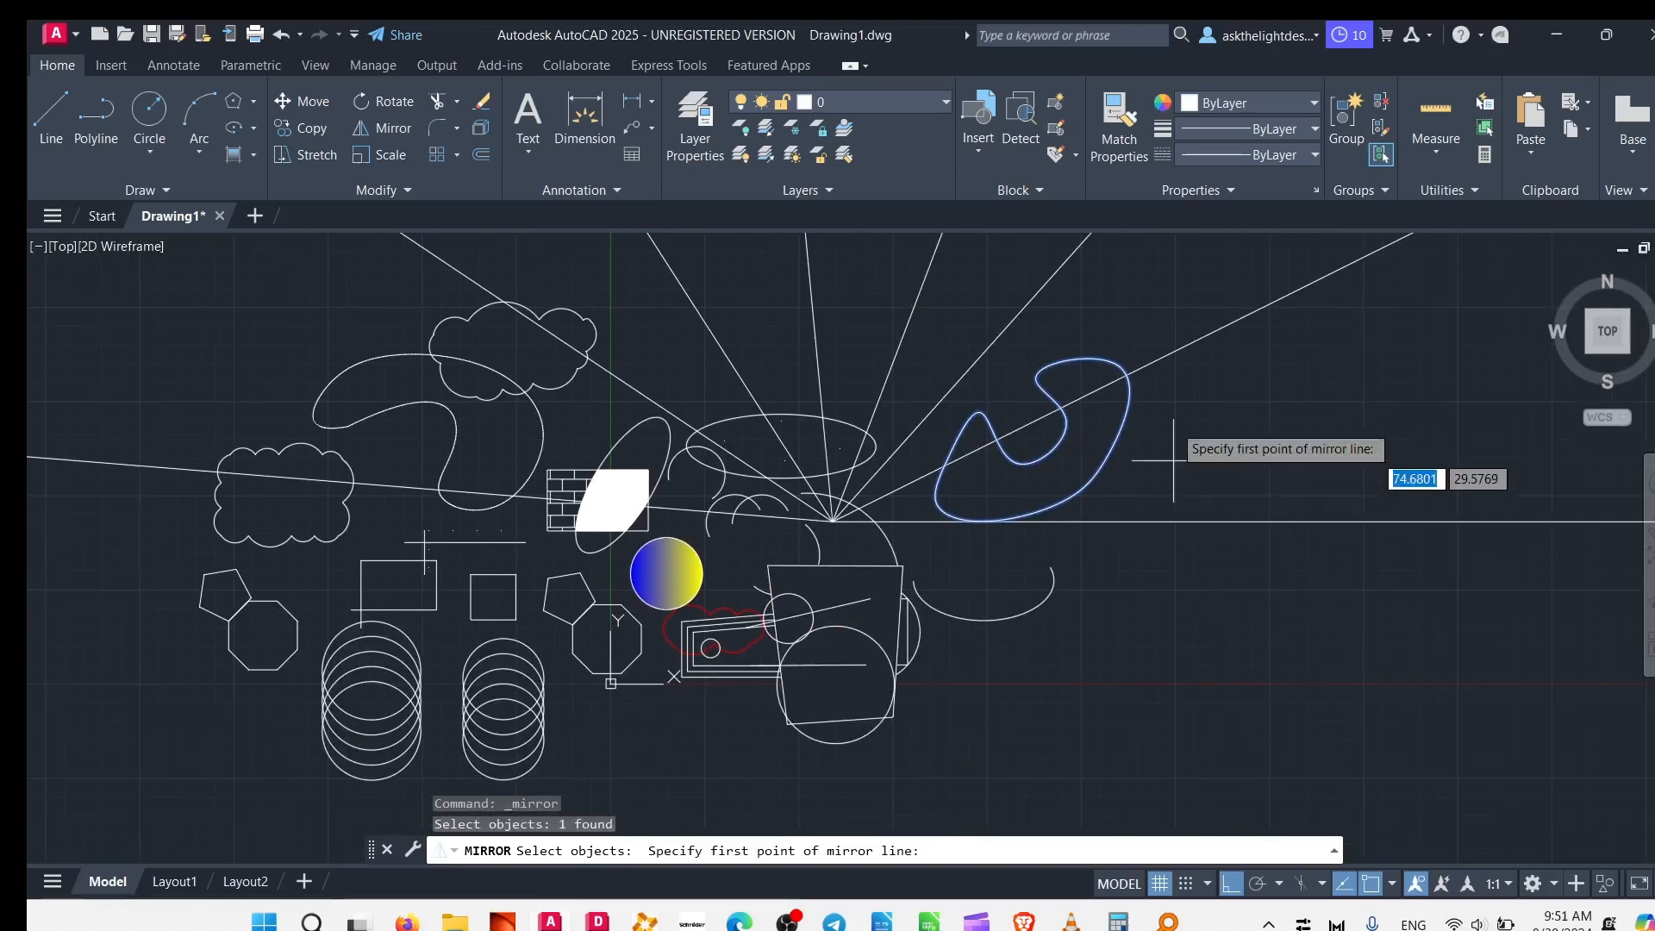
{"action": "left_click", "coordinate": [1166, 392]}
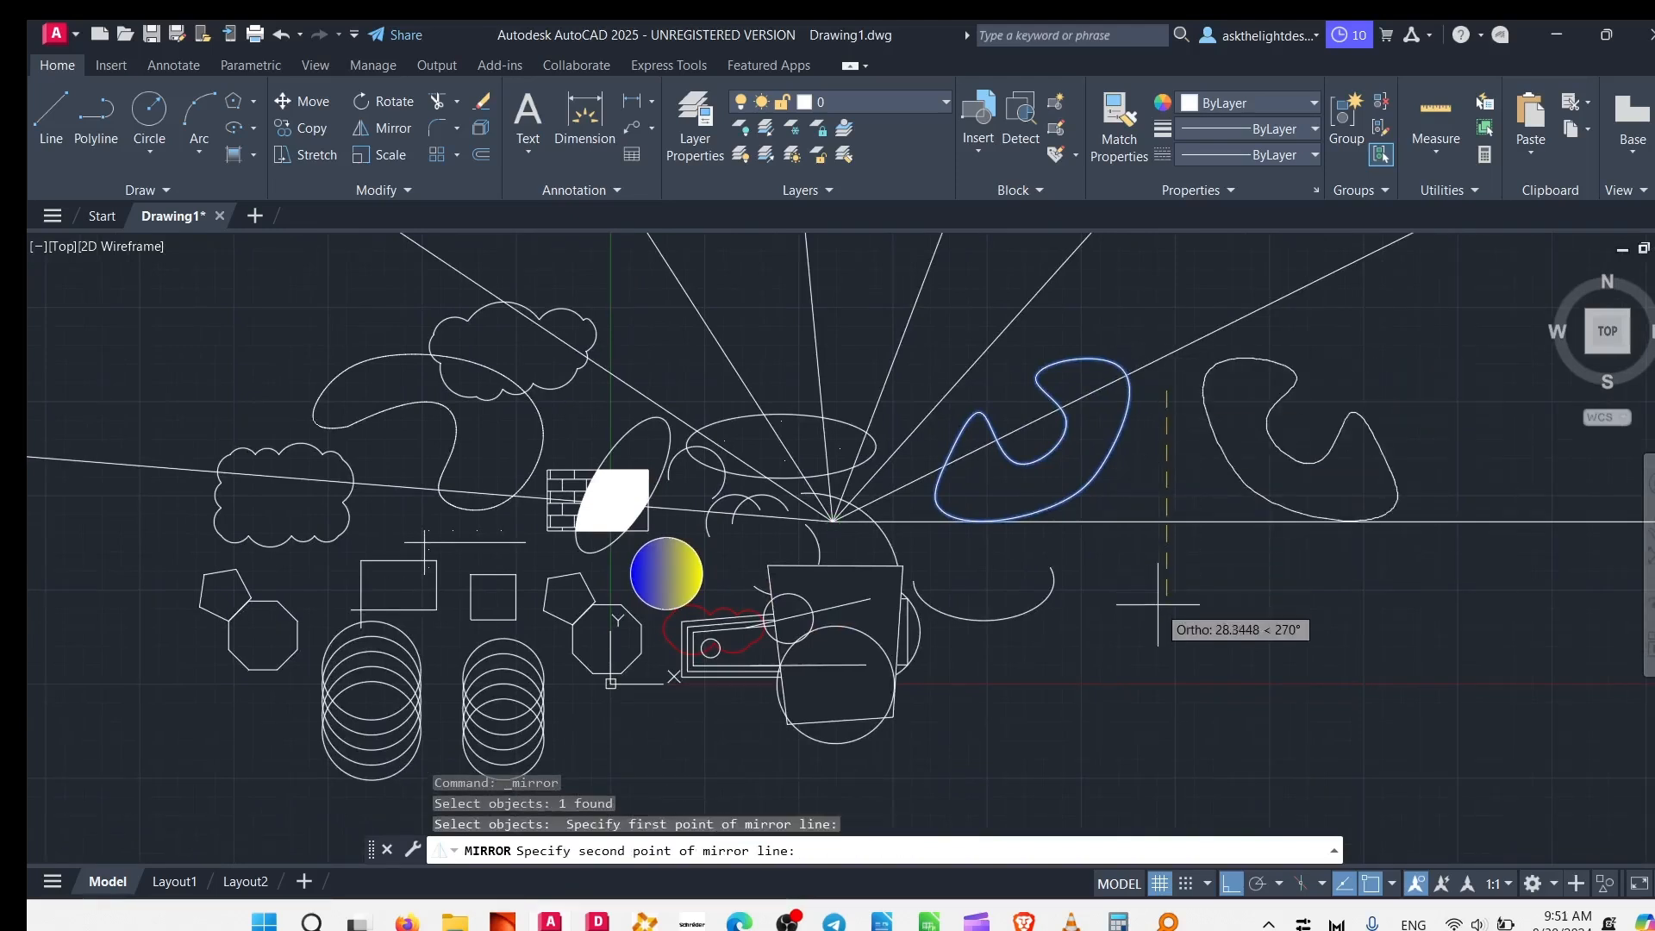
{"action": "left_click", "coordinate": [1158, 604]}
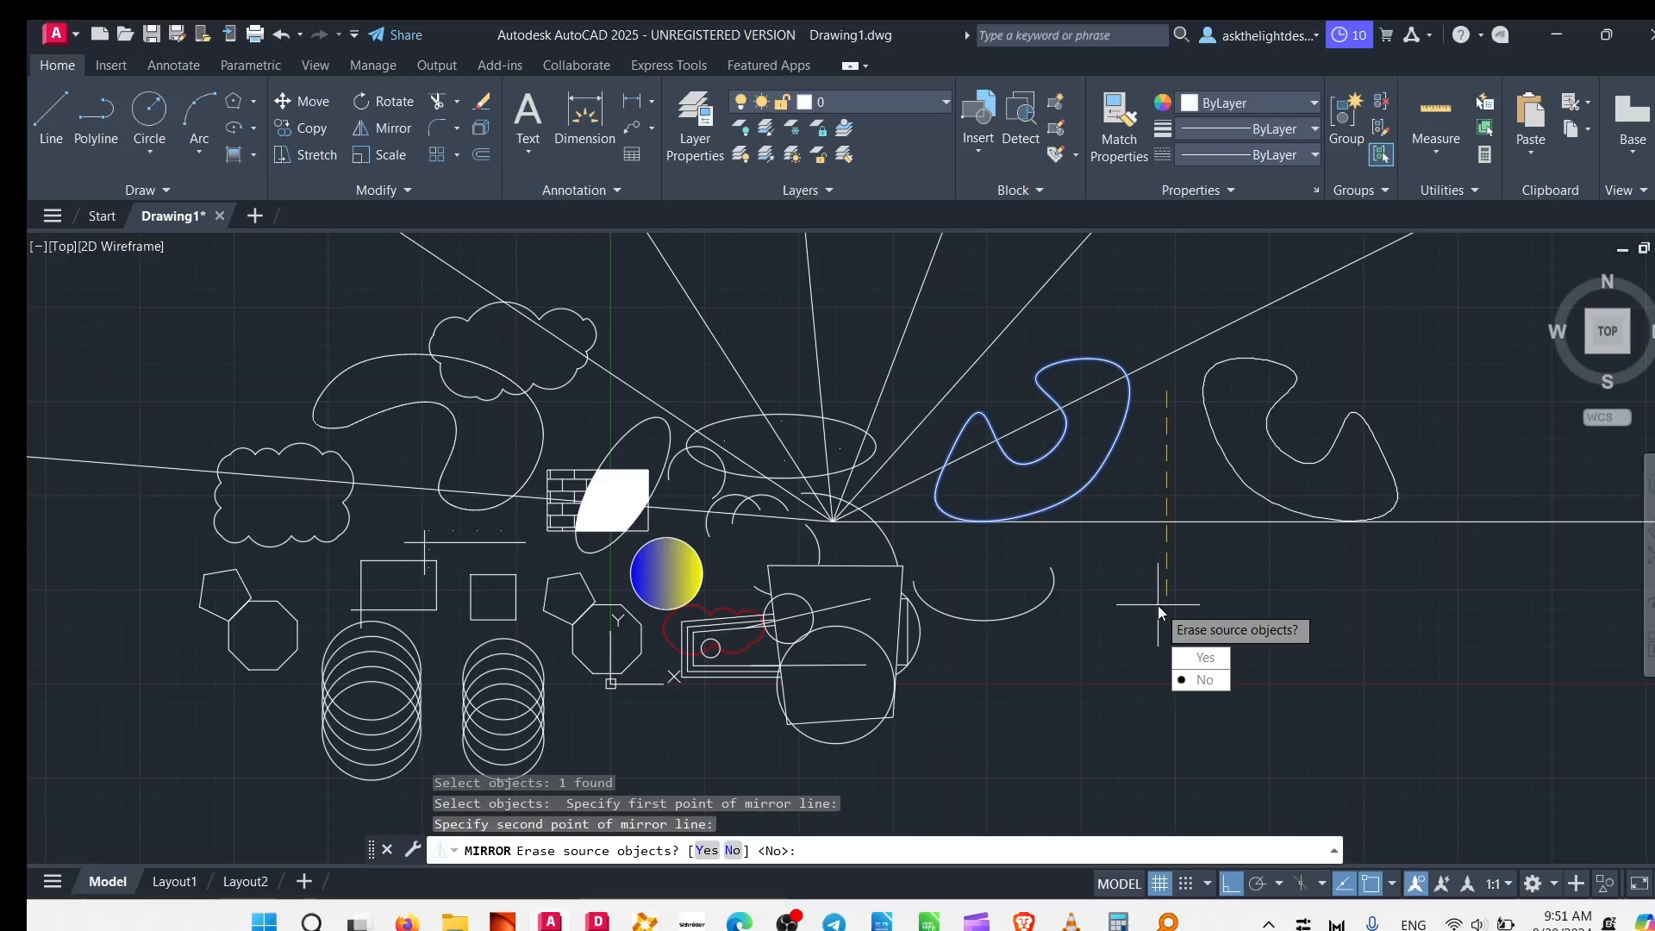
{"action": "left_click", "coordinate": [1205, 658]}
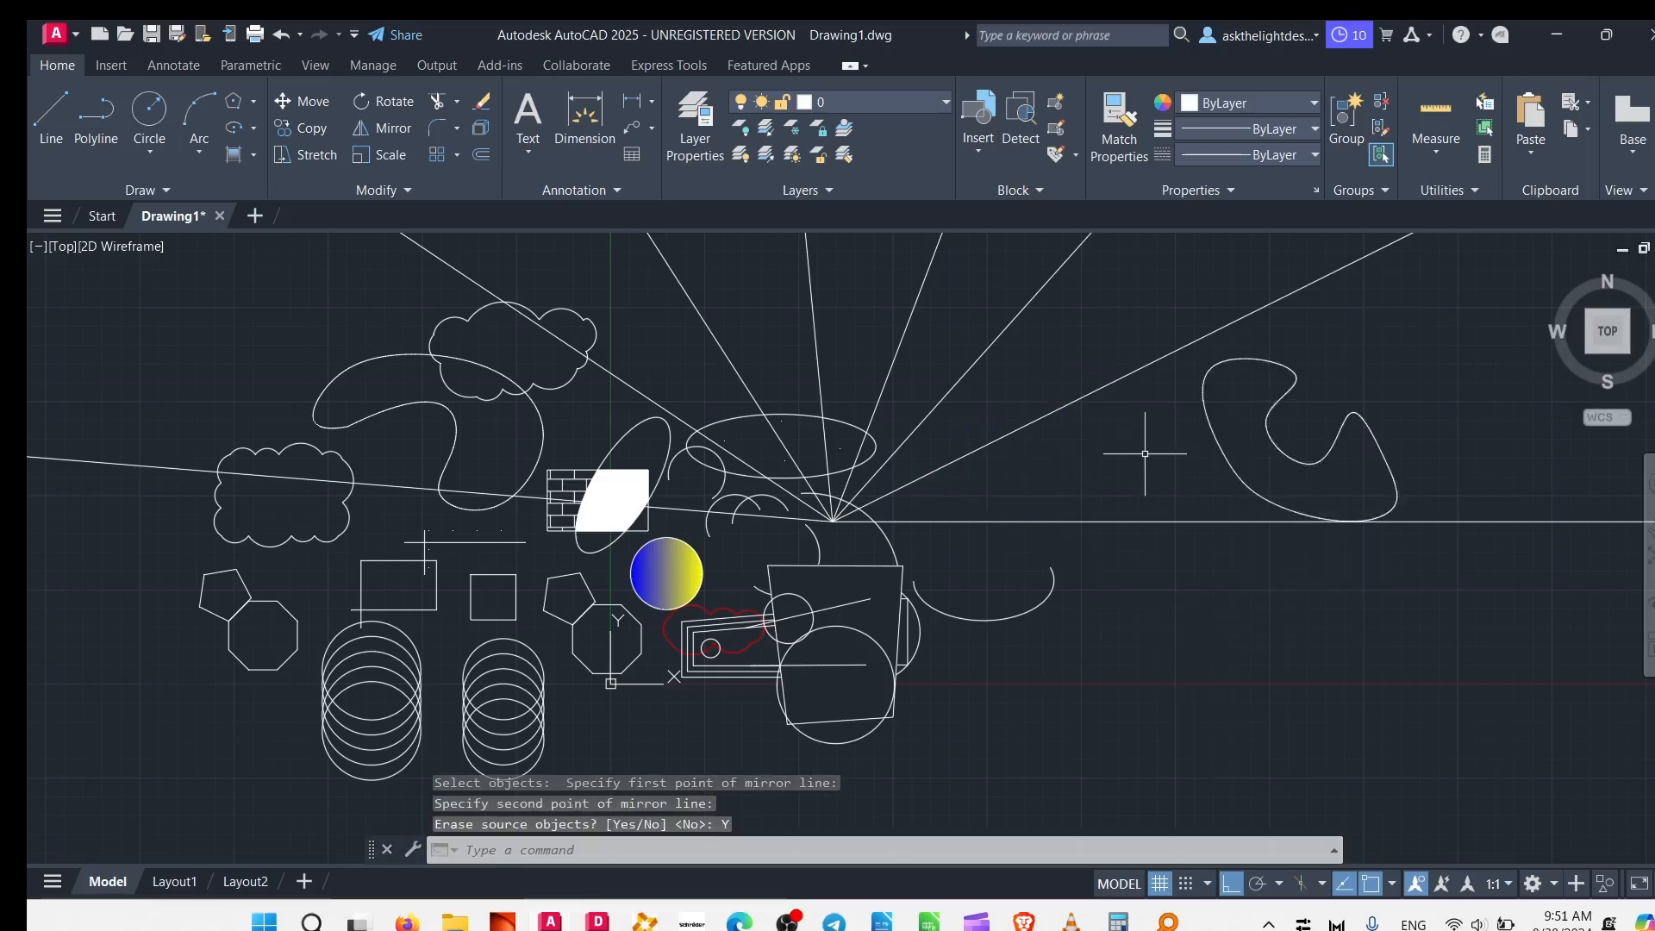
{"action": "key", "text": "ctrl+z"}
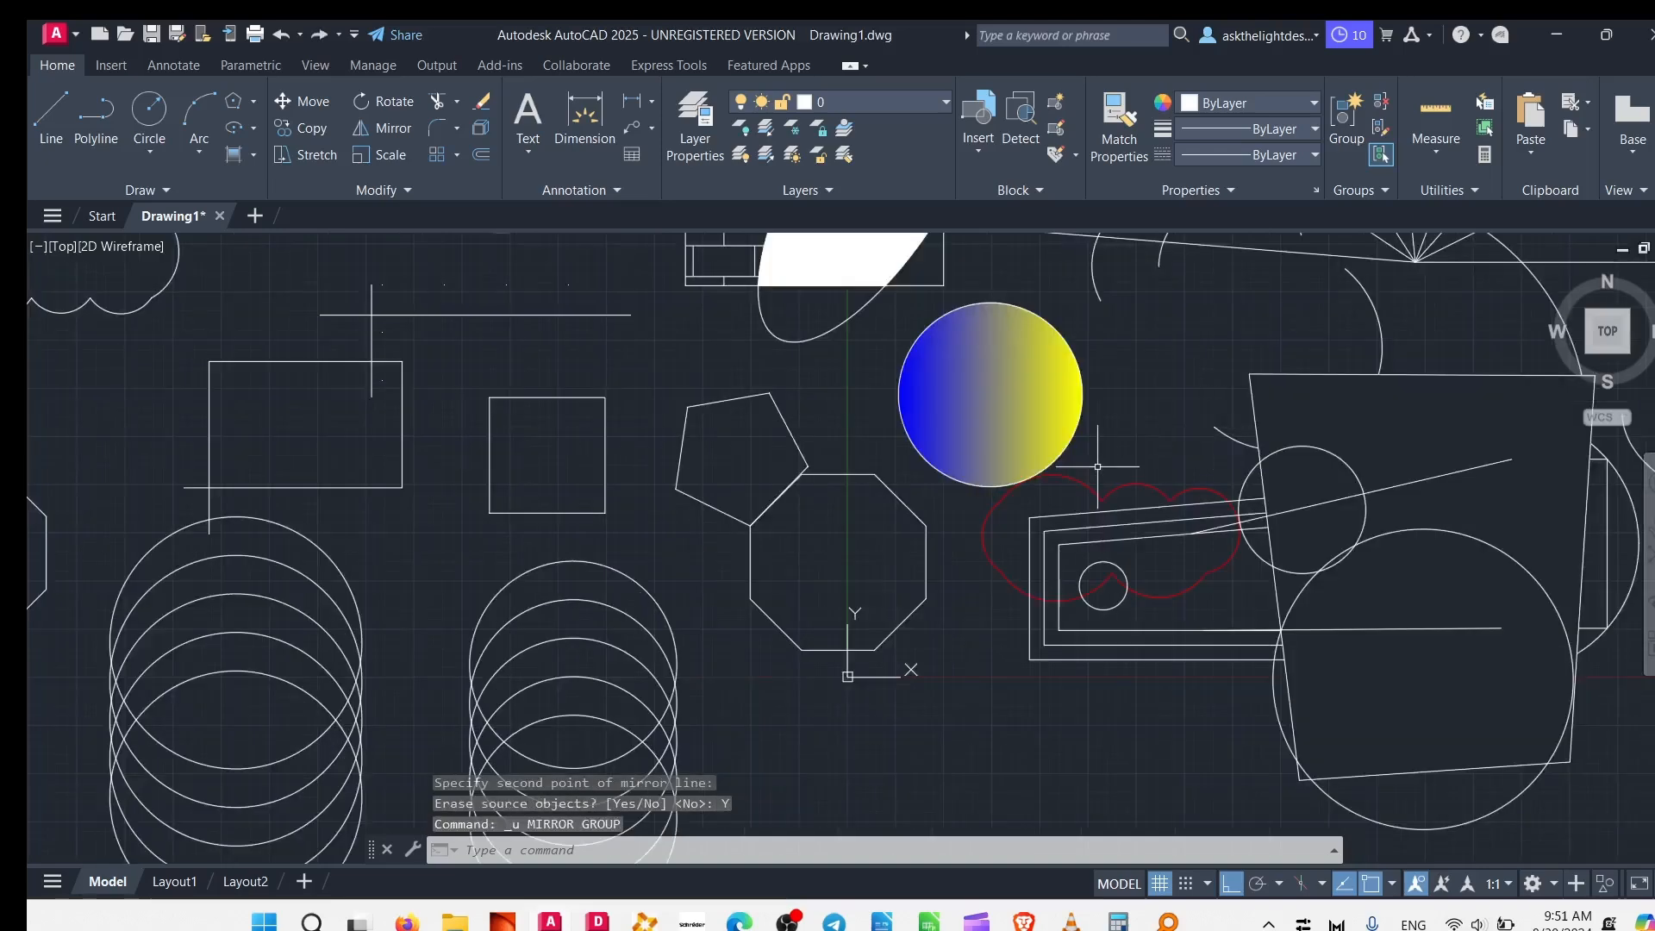
- Mirror the closed curve right of the radiating lines about a vertical line on its right, keeping the source object
{"action": "scroll", "coordinate": [1098, 467], "scroll_direction": "down", "scroll_amount": 5}
{"action": "scroll", "coordinate": [948, 457], "scroll_direction": "up", "scroll_amount": 5}
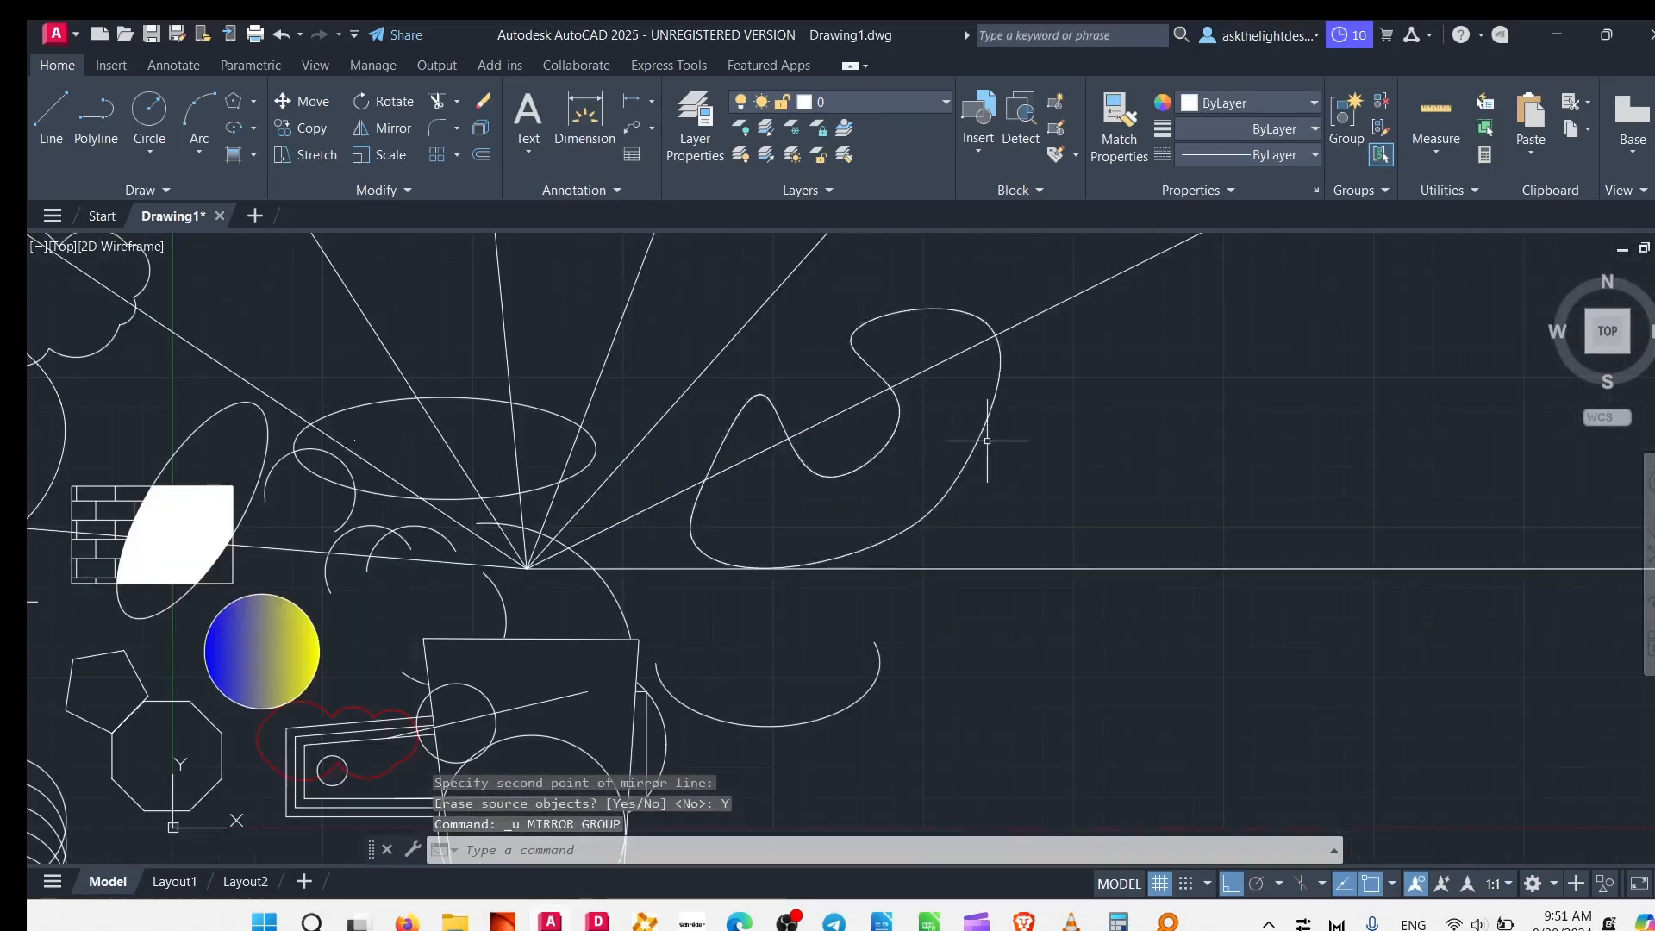
{"action": "left_click", "coordinate": [987, 444]}
{"action": "left_click", "coordinate": [1149, 440]}
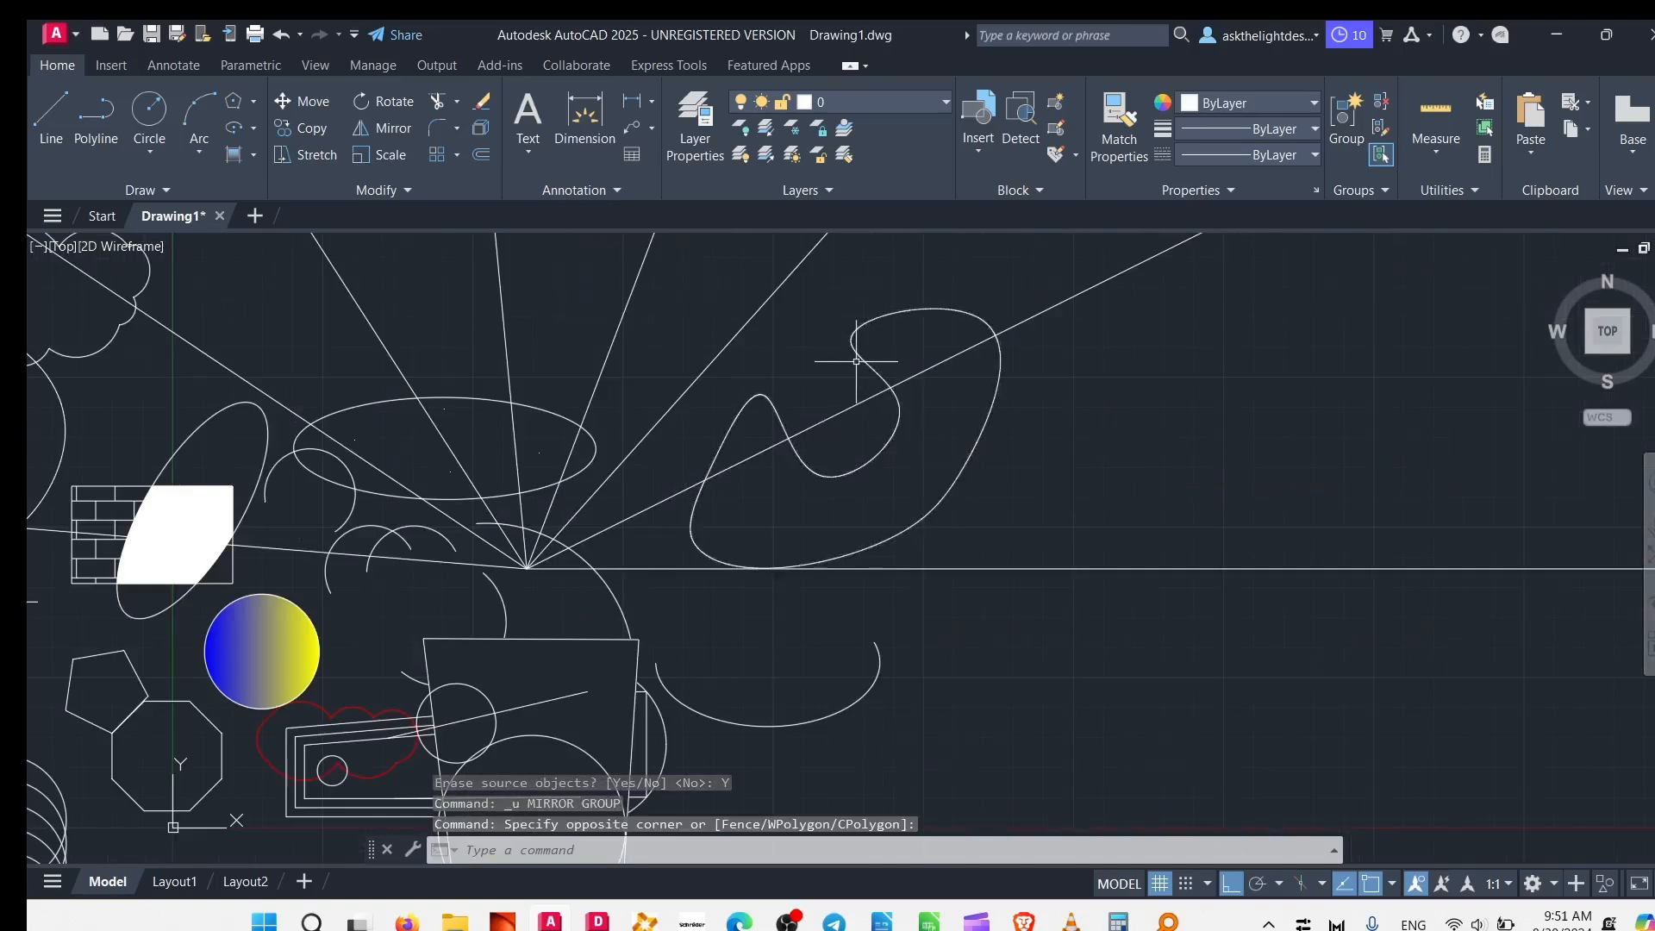
{"action": "left_click", "coordinate": [1056, 444]}
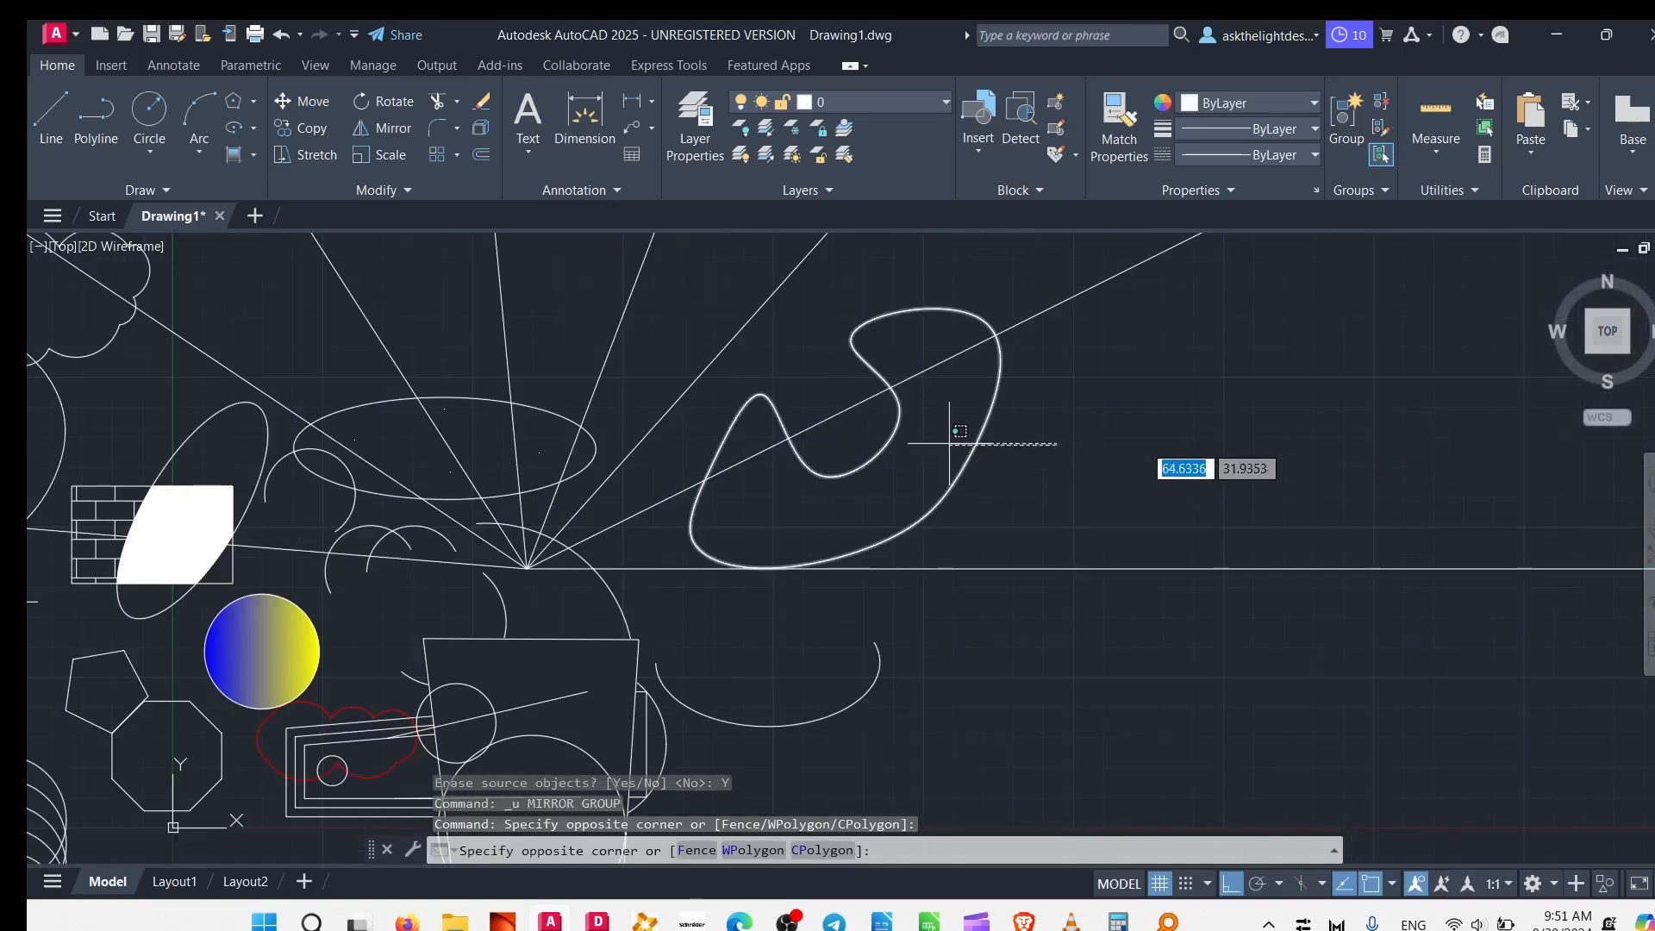
{"action": "left_click", "coordinate": [949, 457]}
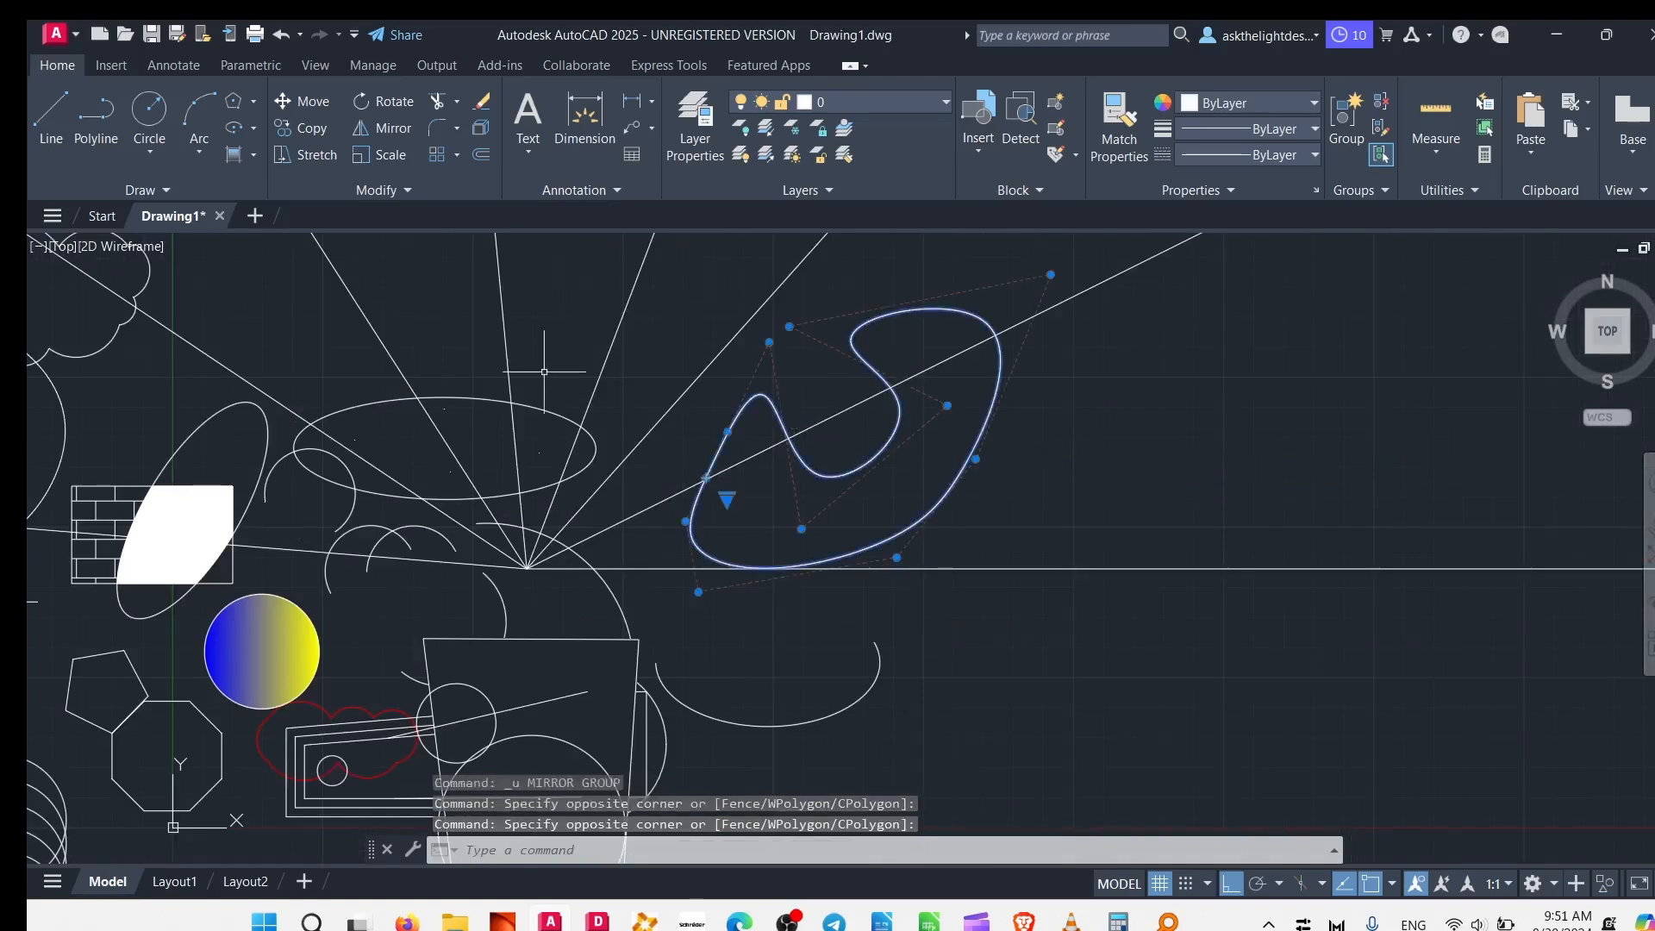
{"action": "left_click", "coordinate": [360, 138]}
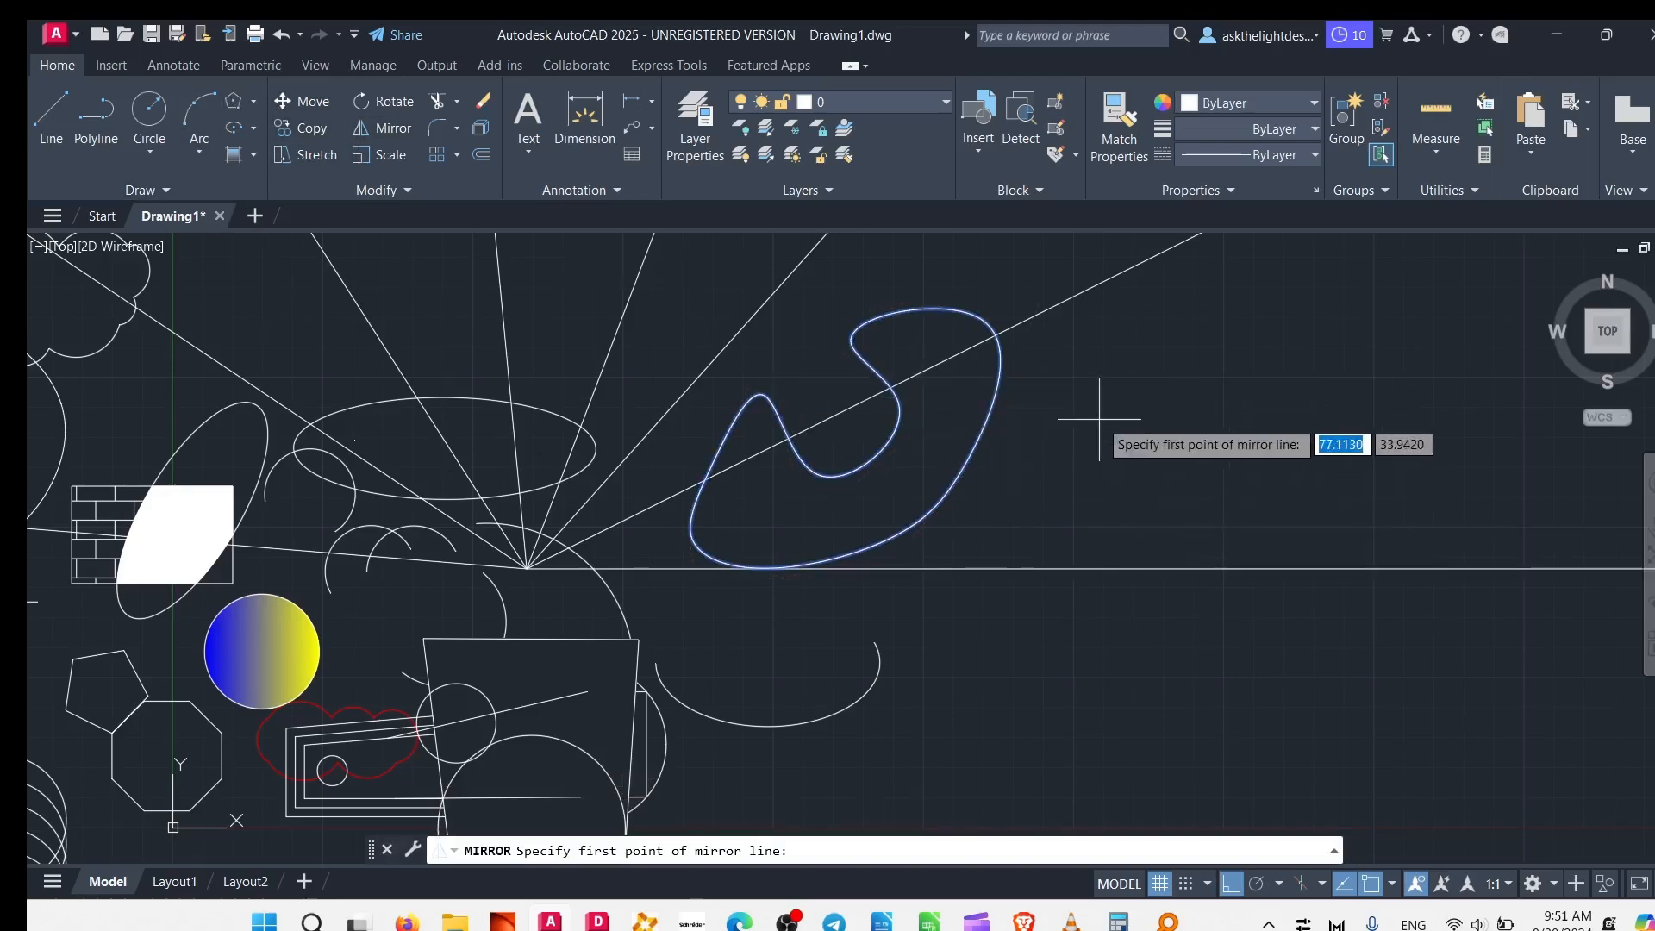
{"action": "left_click", "coordinate": [1071, 353]}
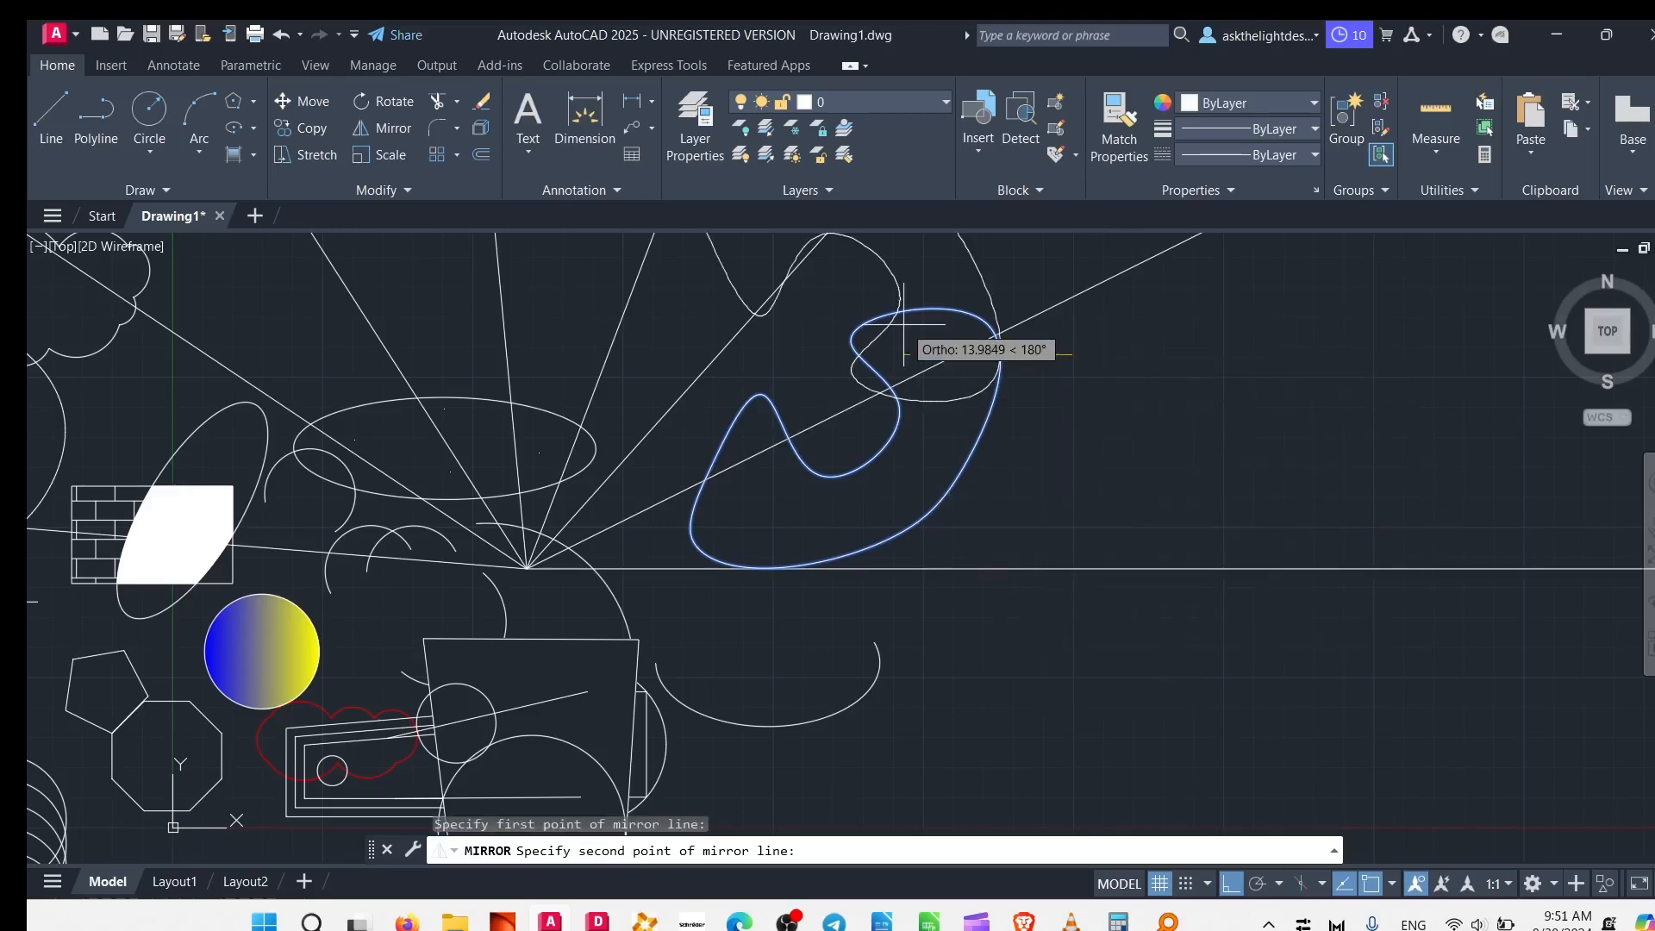
{"action": "middle_click_drag", "start_coordinate": [904, 325], "coordinate": [995, 630]}
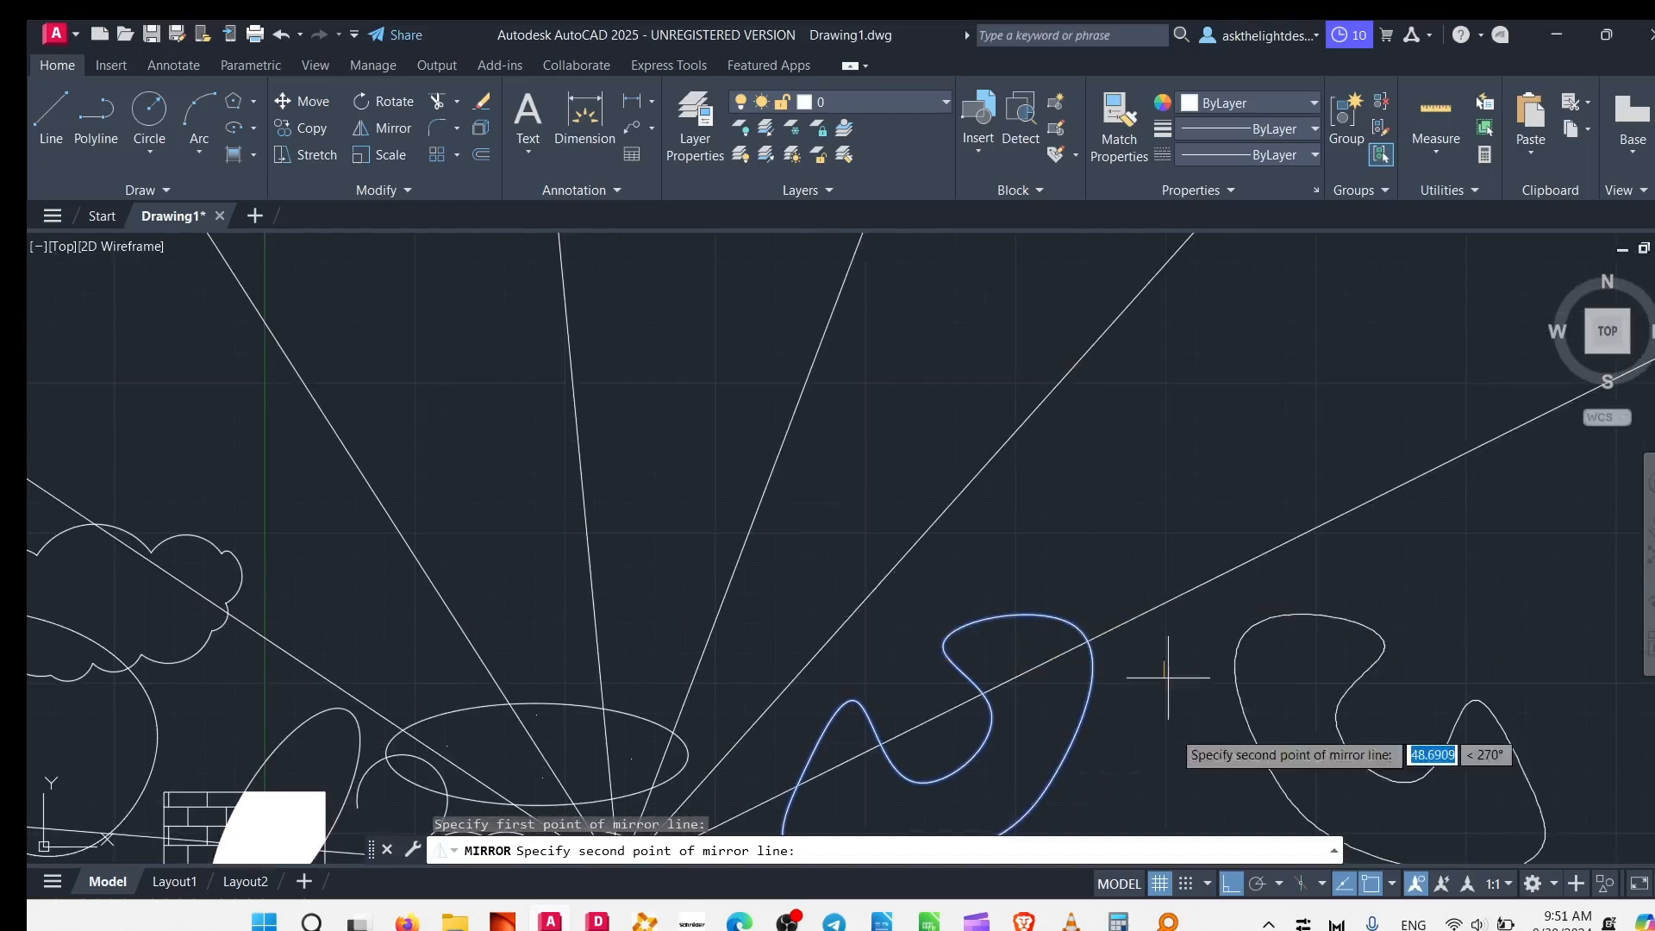
{"action": "middle_click_drag", "start_coordinate": [1165, 828], "coordinate": [1159, 461]}
{"action": "left_click", "coordinate": [1170, 630]}
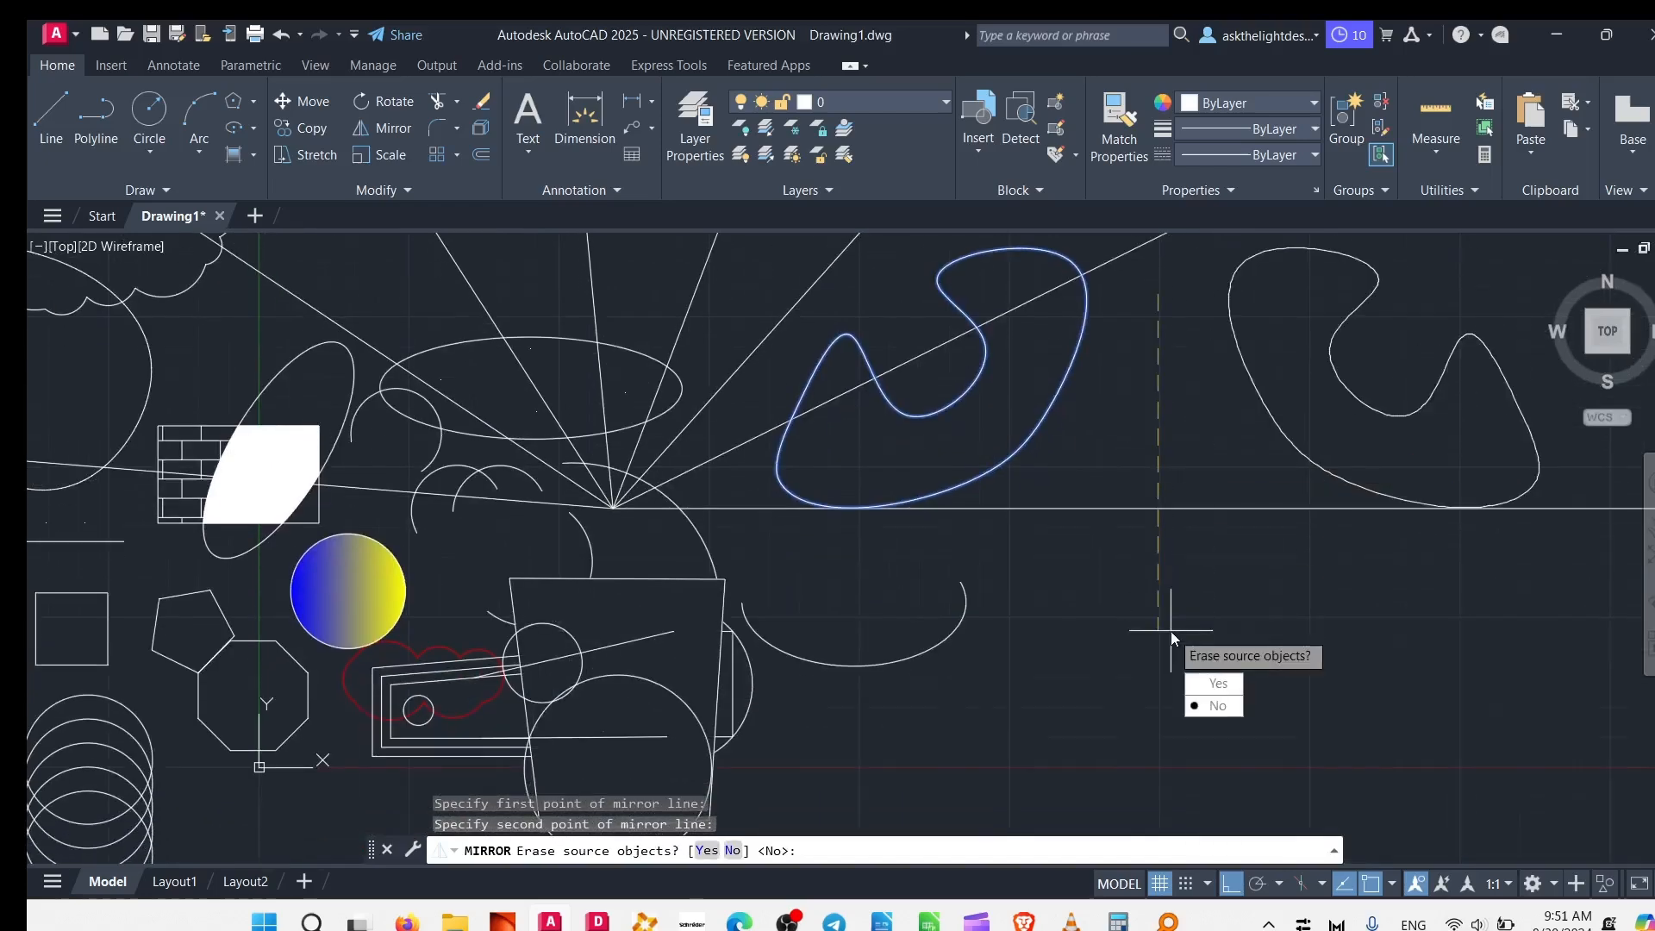
{"action": "left_click", "coordinate": [1216, 706]}
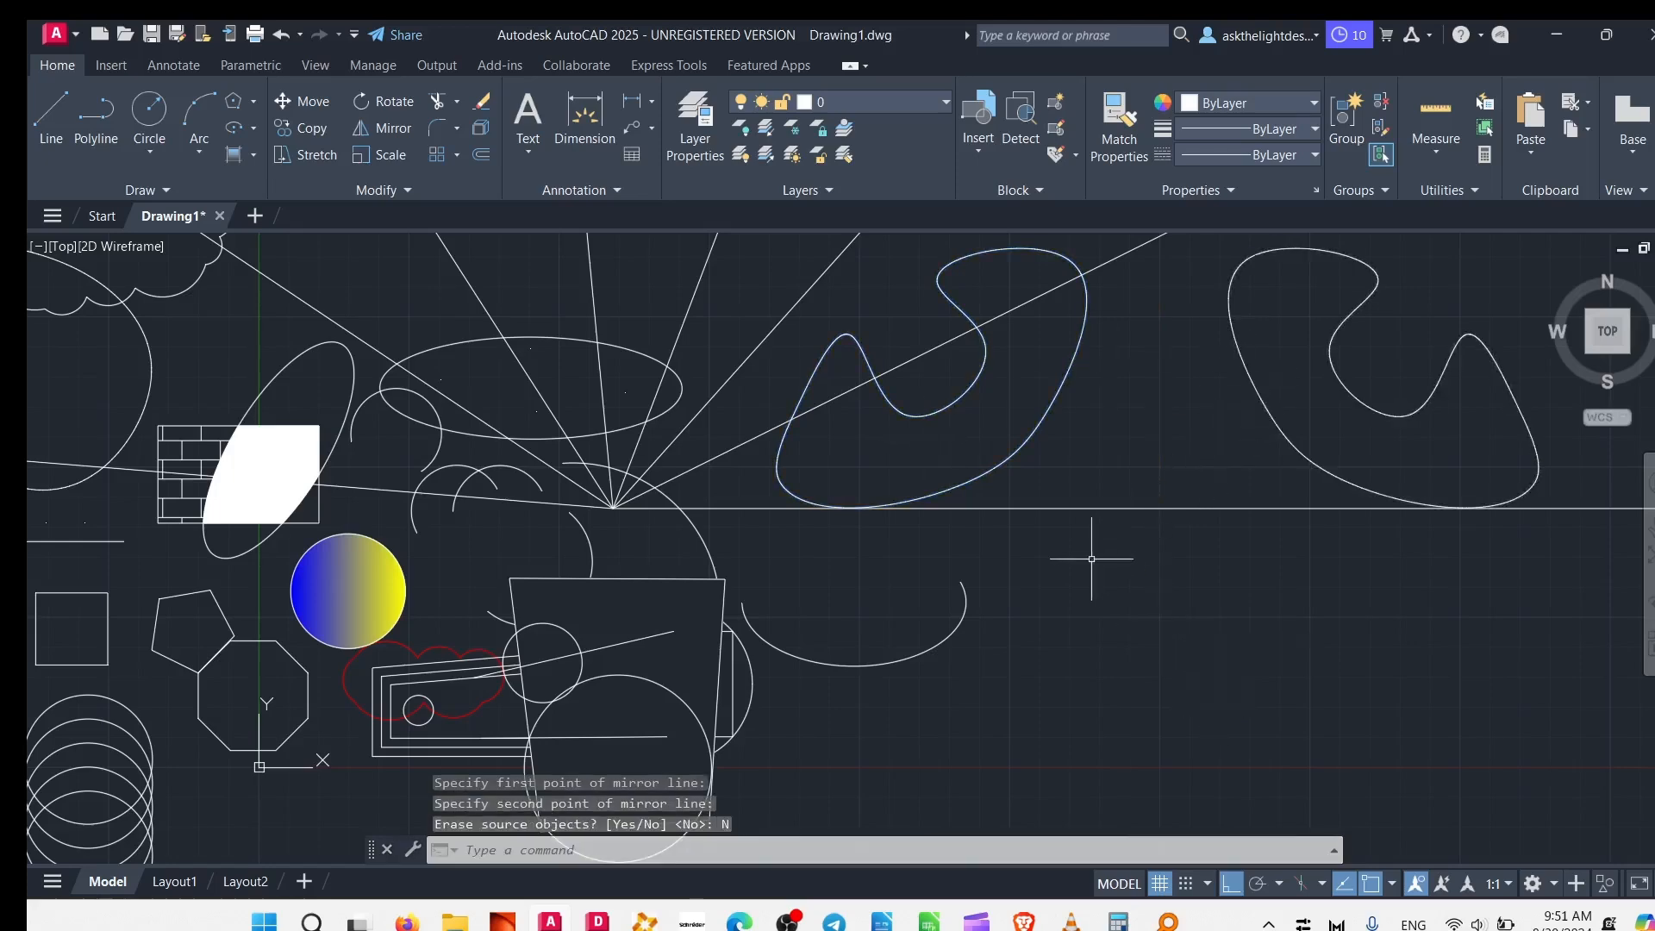
- Use Stretch to shift the large four-sided shape covering the circles and nested frames a short distance horizontally to the left
{"action": "scroll", "coordinate": [1096, 554], "scroll_direction": "down", "scroll_amount": 5}
{"action": "scroll", "coordinate": [773, 526], "scroll_direction": "up", "scroll_amount": 3}
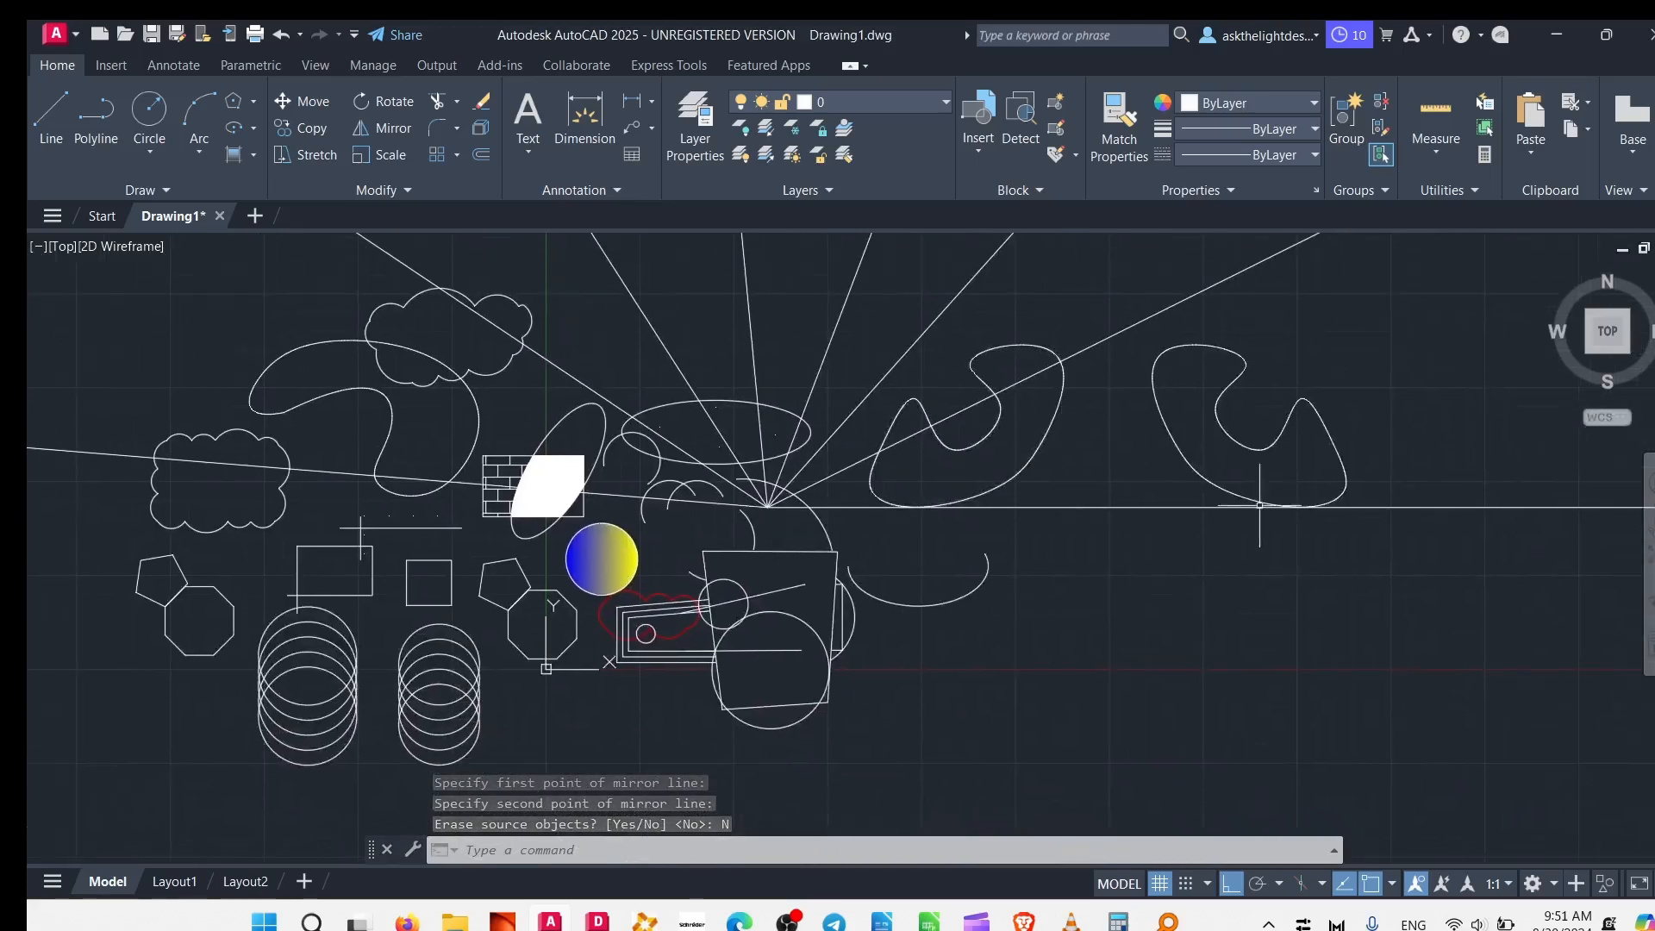
{"action": "left_click", "coordinate": [304, 155]}
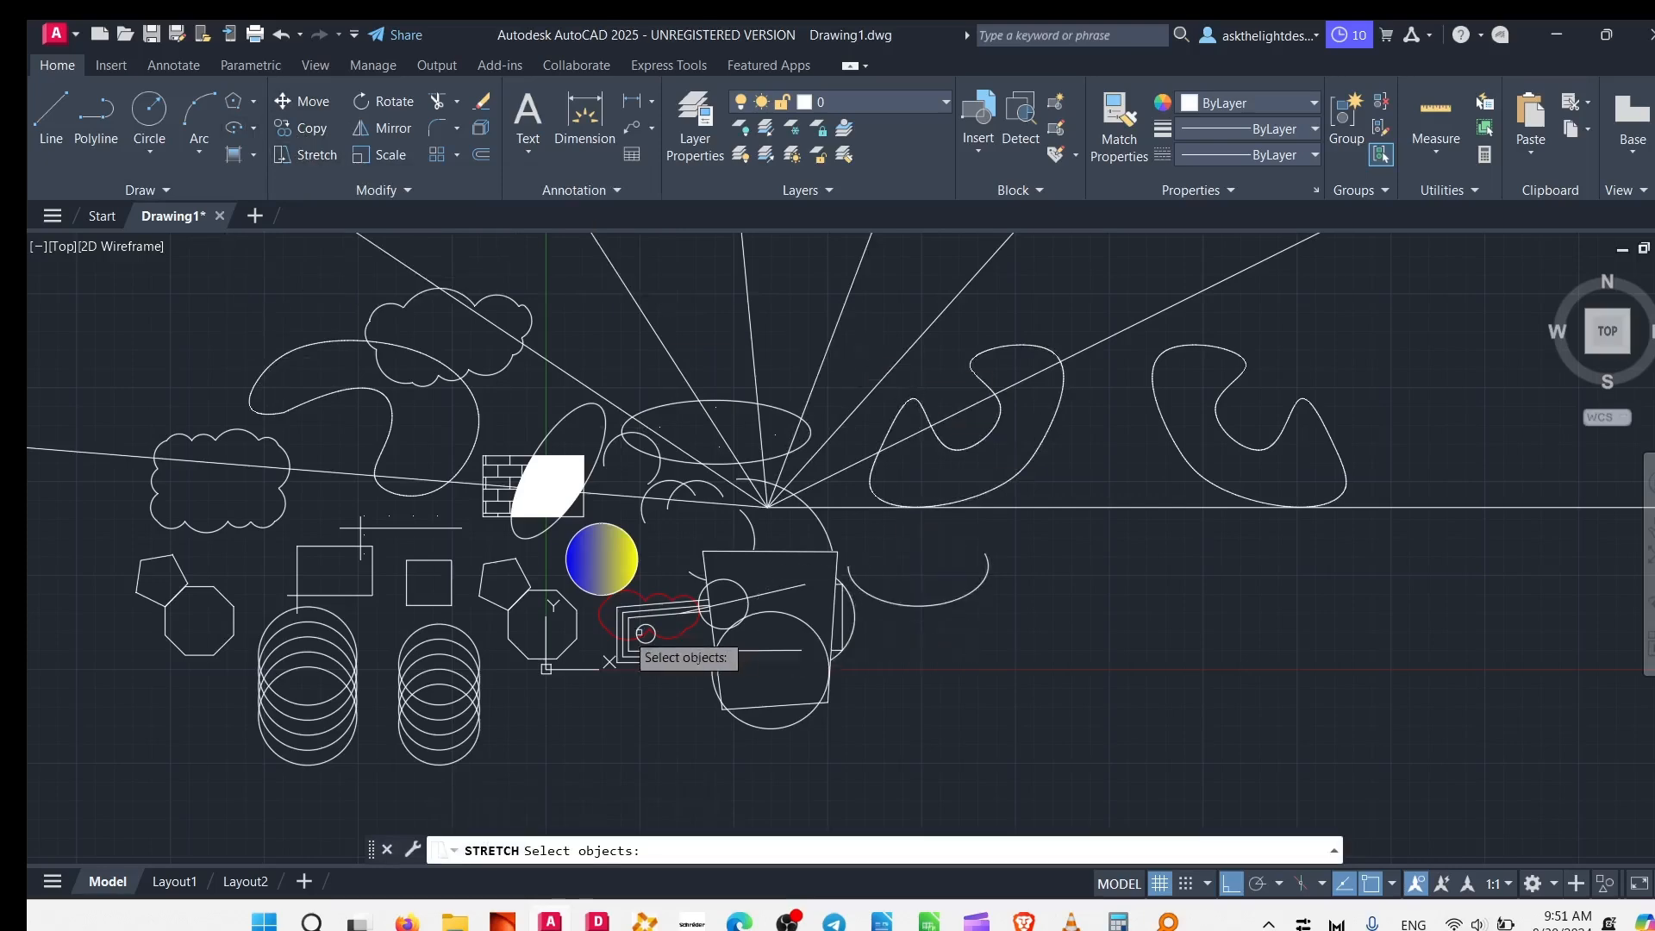
{"action": "left_click", "coordinate": [704, 566]}
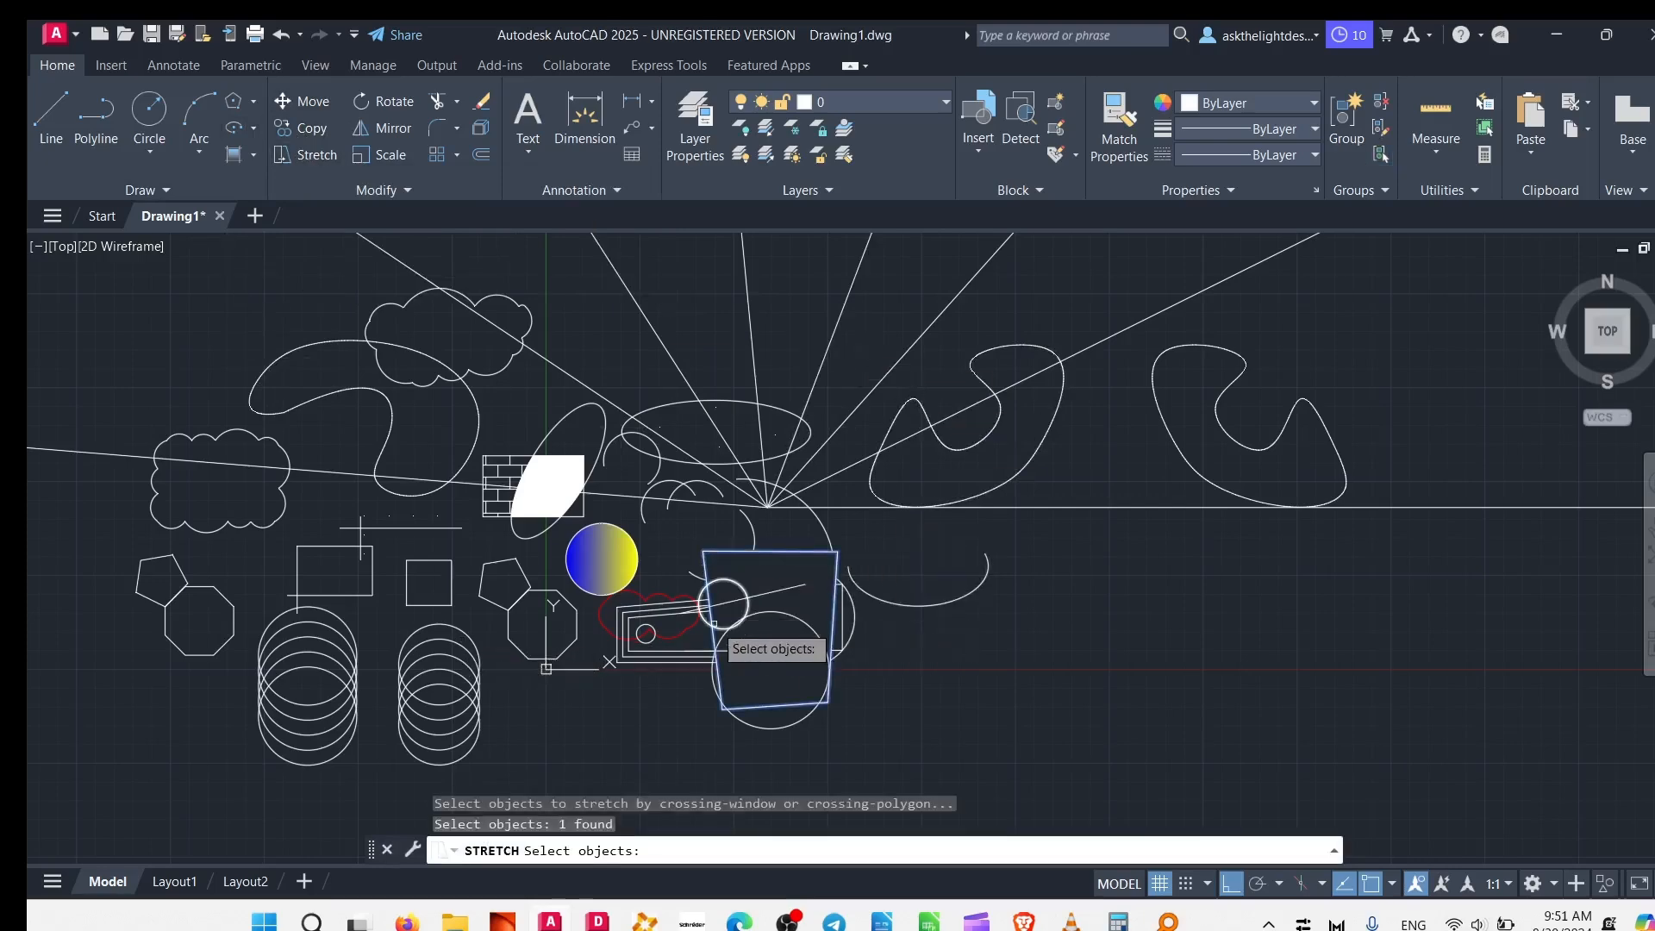
{"action": "scroll", "coordinate": [714, 622], "scroll_direction": "up", "scroll_amount": 5}
{"action": "key", "text": "Return"}
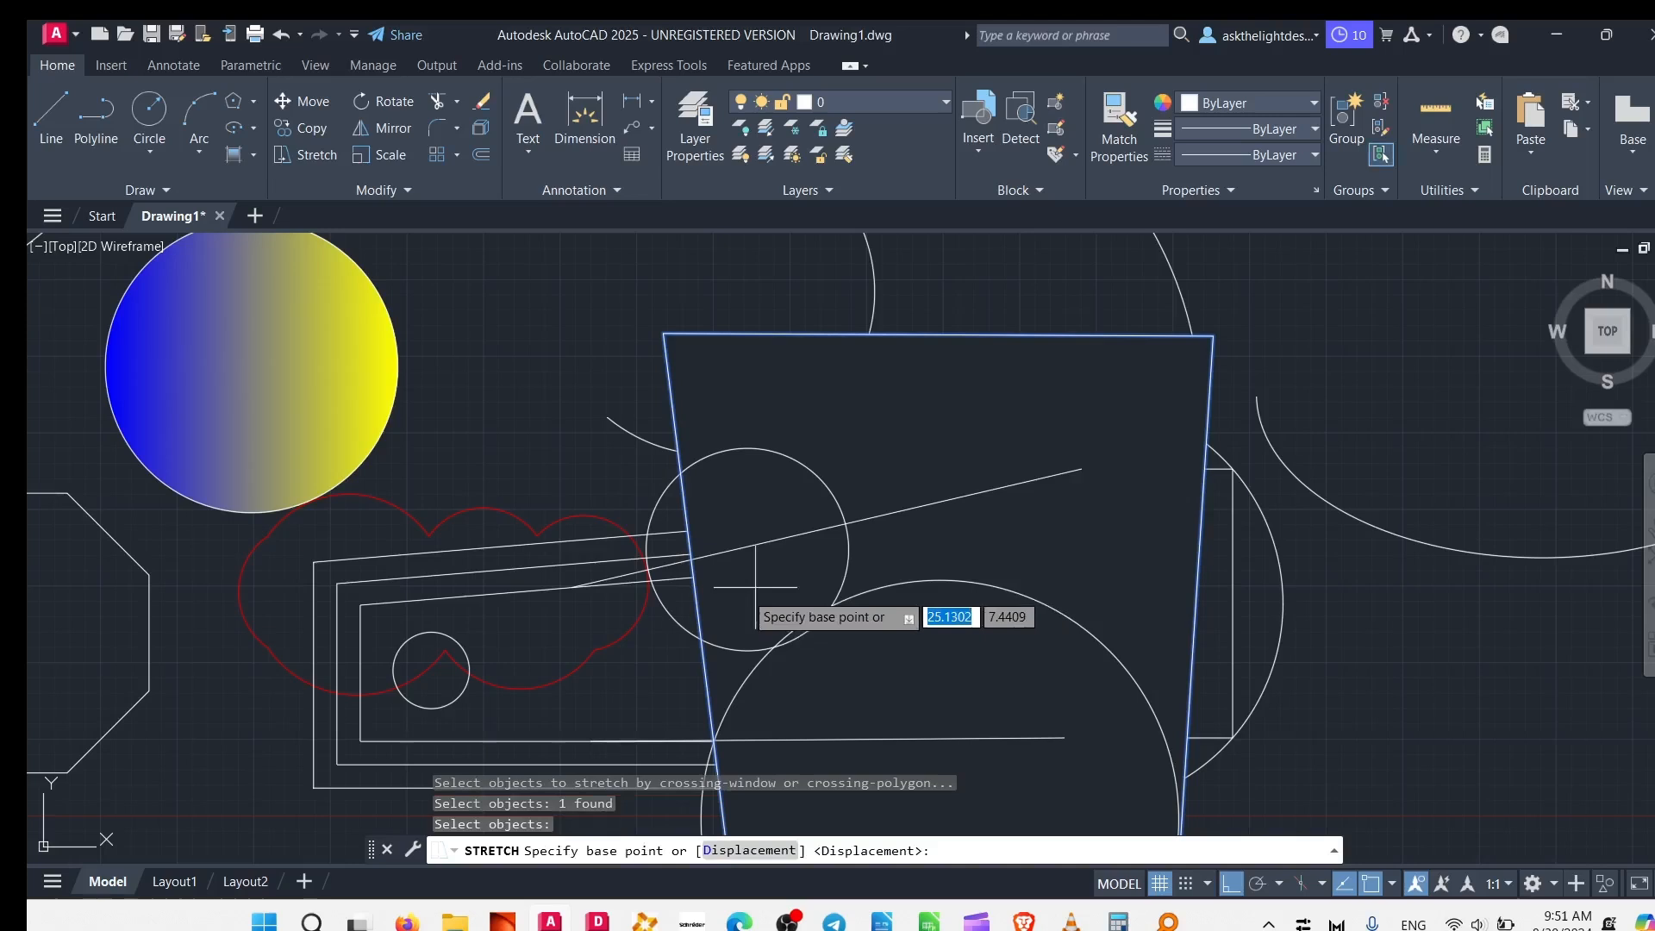
{"action": "left_click", "coordinate": [724, 674]}
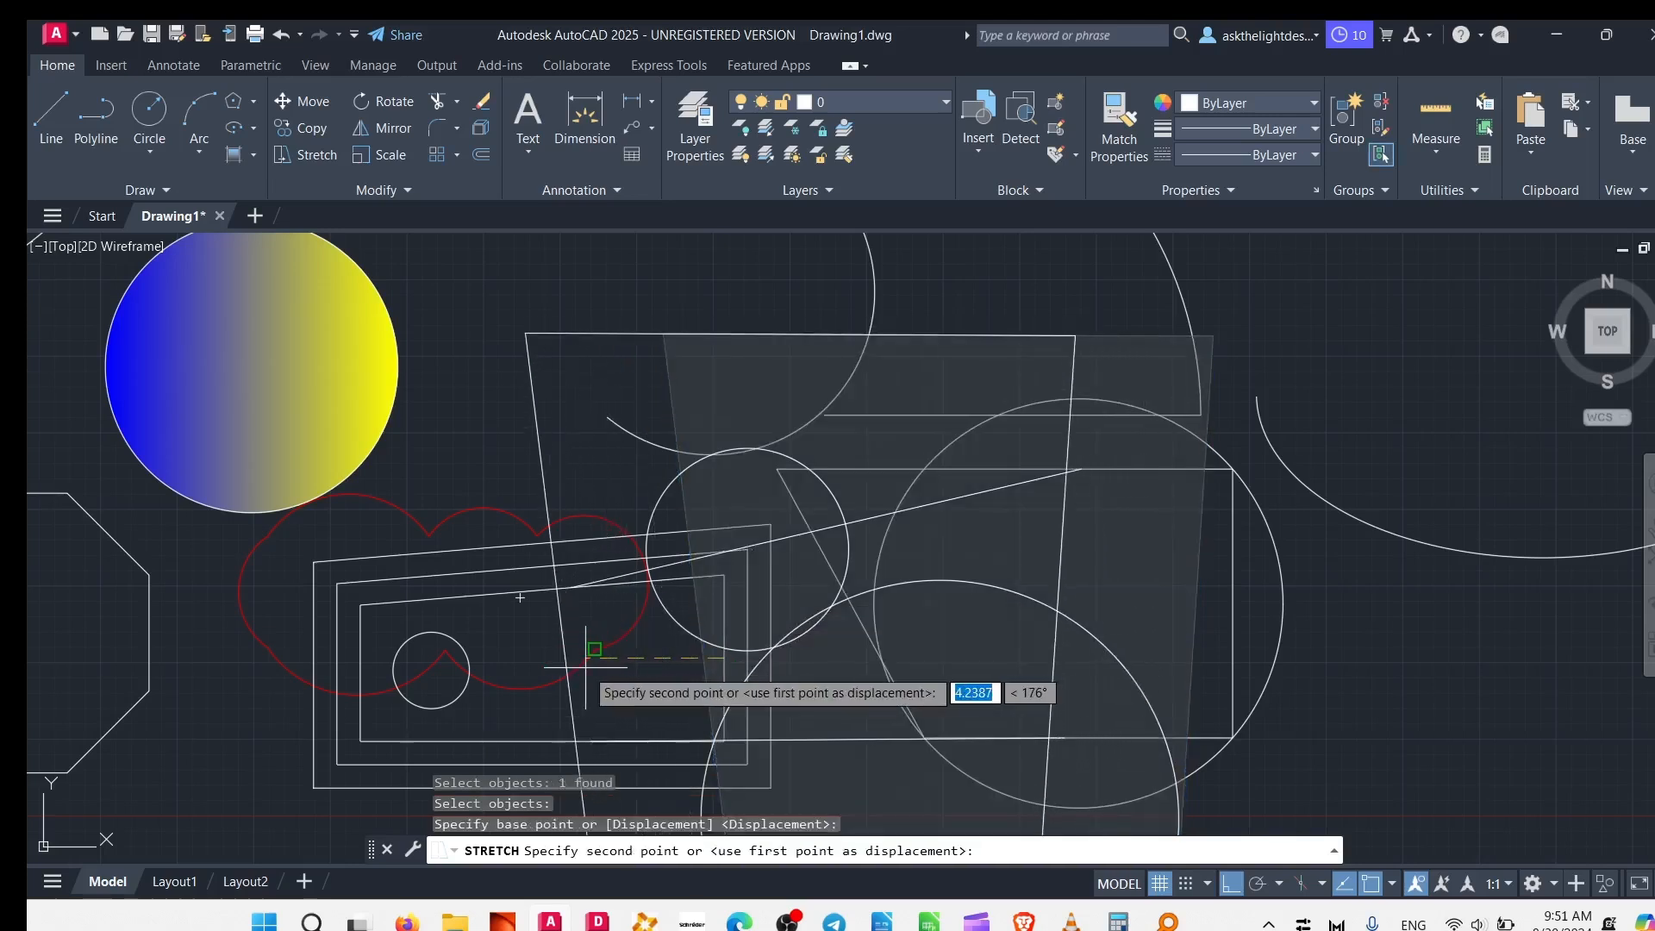
{"action": "left_click", "coordinate": [634, 679]}
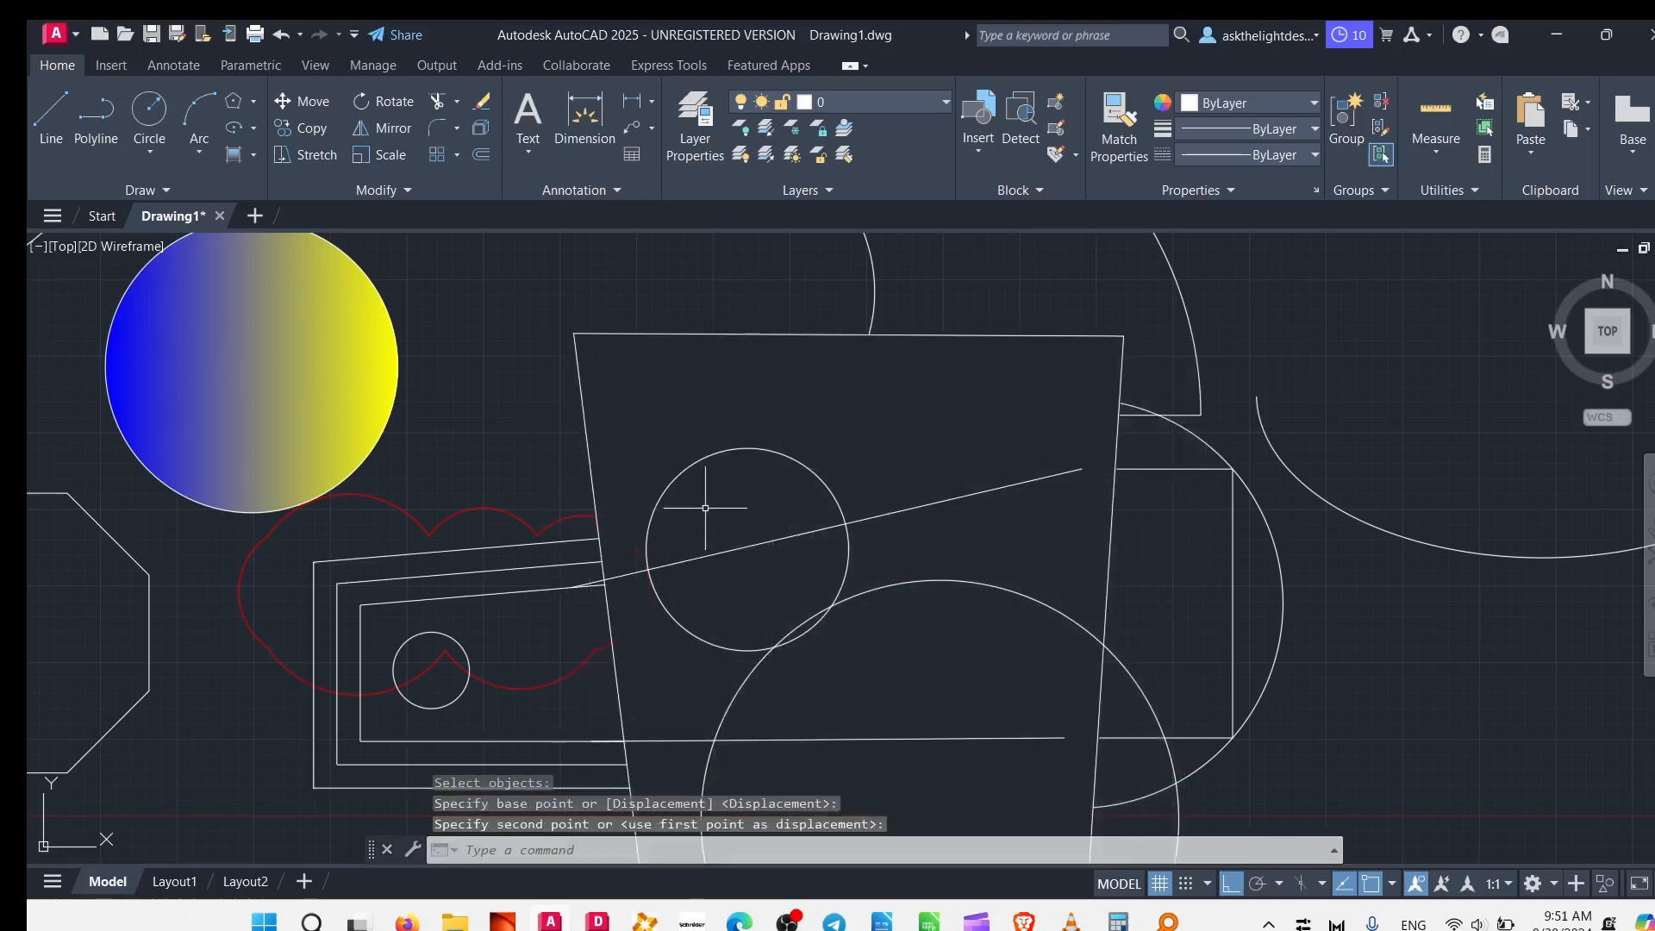
- Try to stretch the copied pentagon left of the rectangle a short distance to the left
{"action": "scroll", "coordinate": [705, 508], "scroll_direction": "down", "scroll_amount": 3}
{"action": "middle_click_drag", "start_coordinate": [499, 532], "coordinate": [1093, 535]}
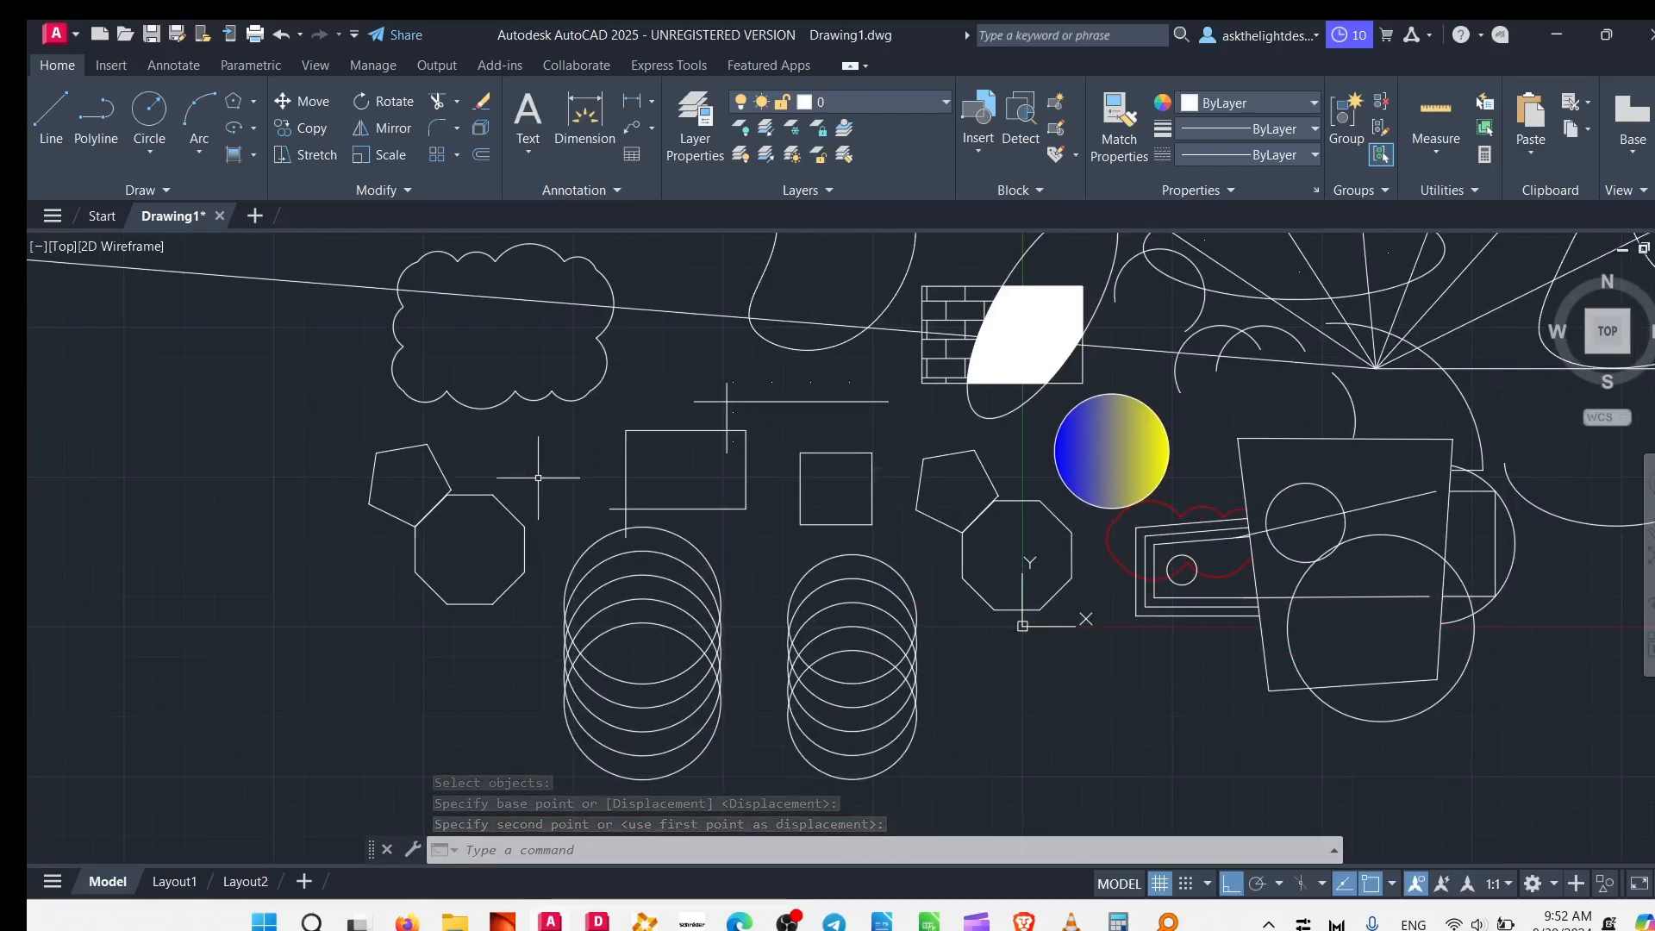
{"action": "left_click", "coordinate": [439, 478]}
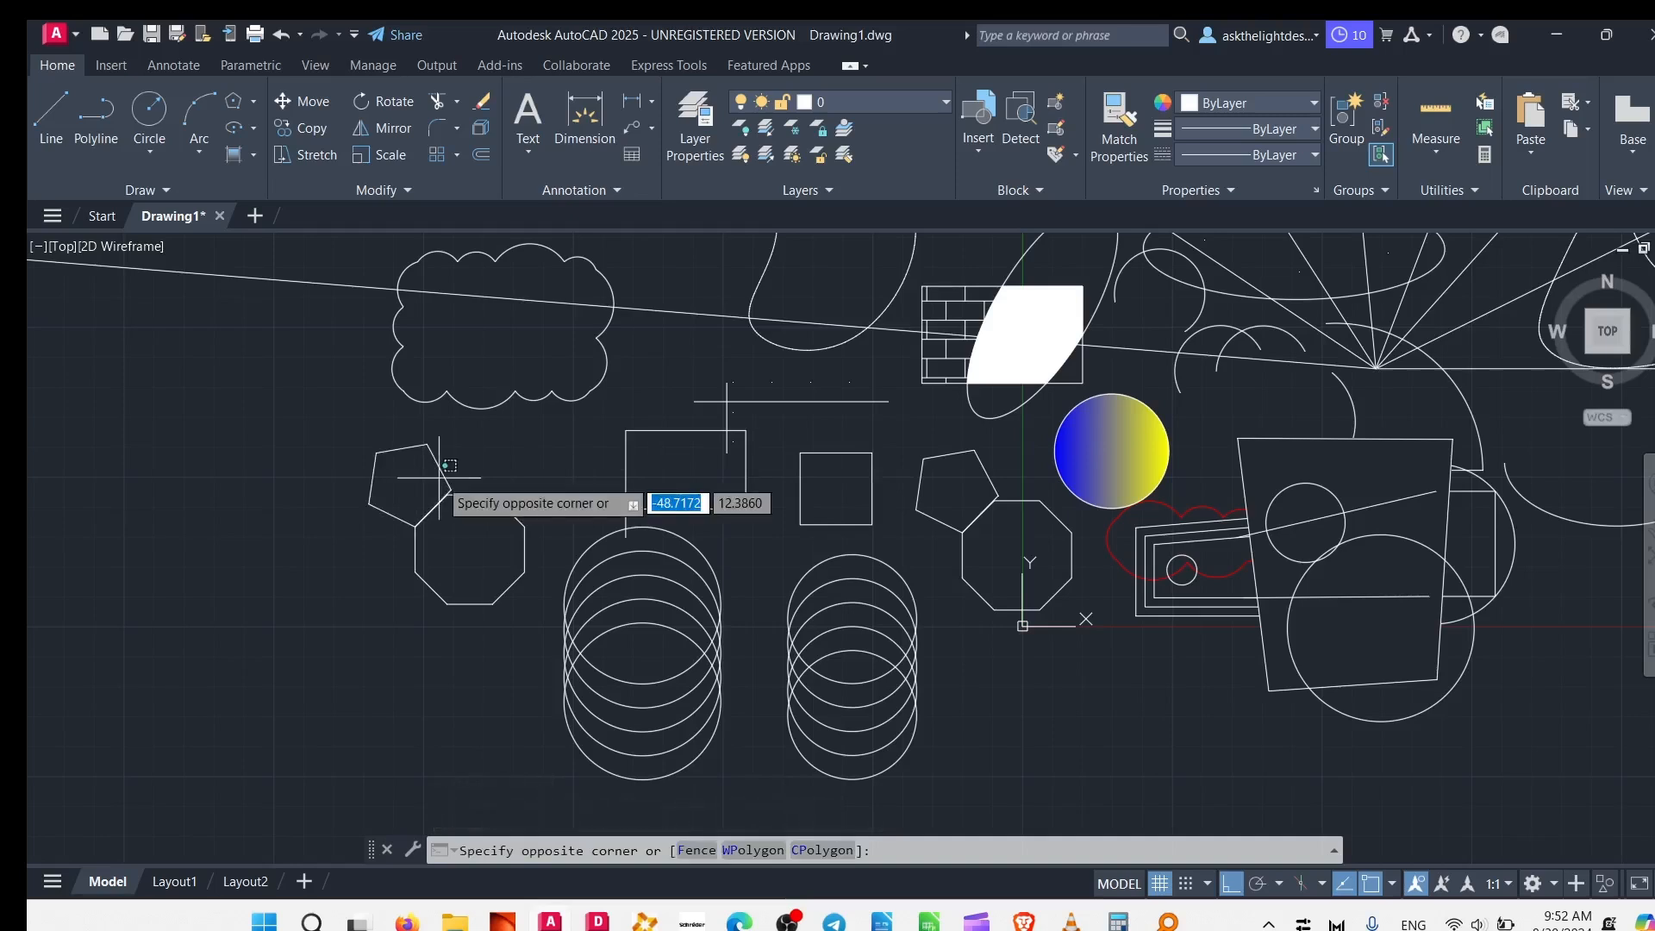
{"action": "left_click", "coordinate": [403, 422]}
{"action": "left_click", "coordinate": [320, 157]}
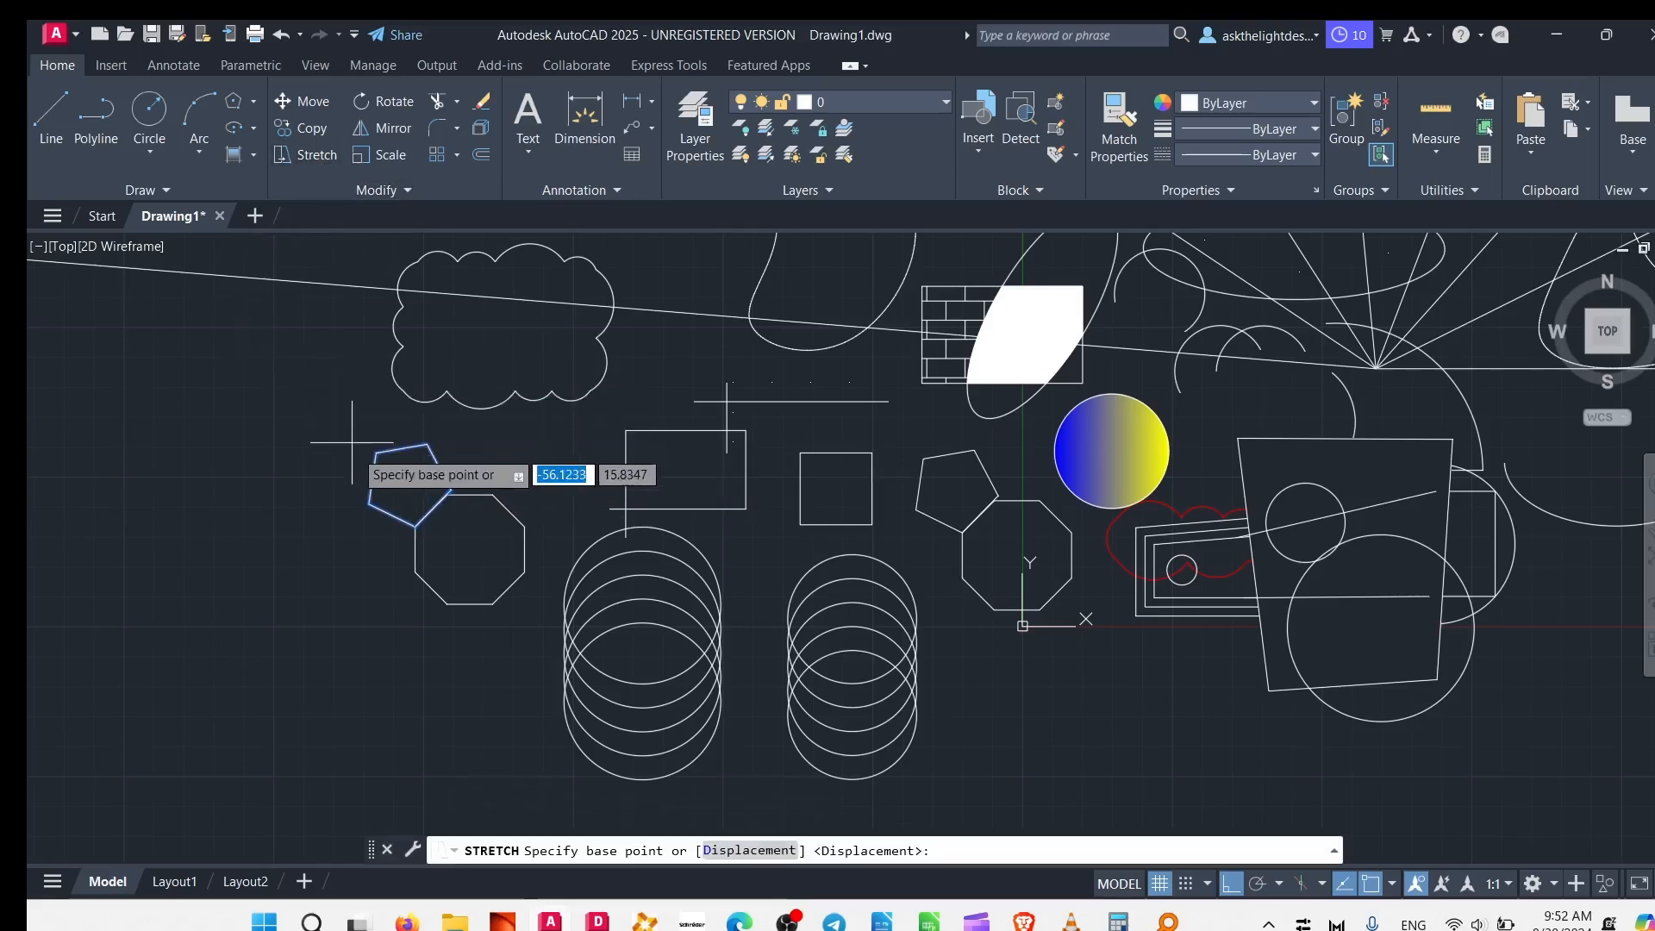
{"action": "left_click", "coordinate": [360, 498]}
{"action": "left_click", "coordinate": [333, 498]}
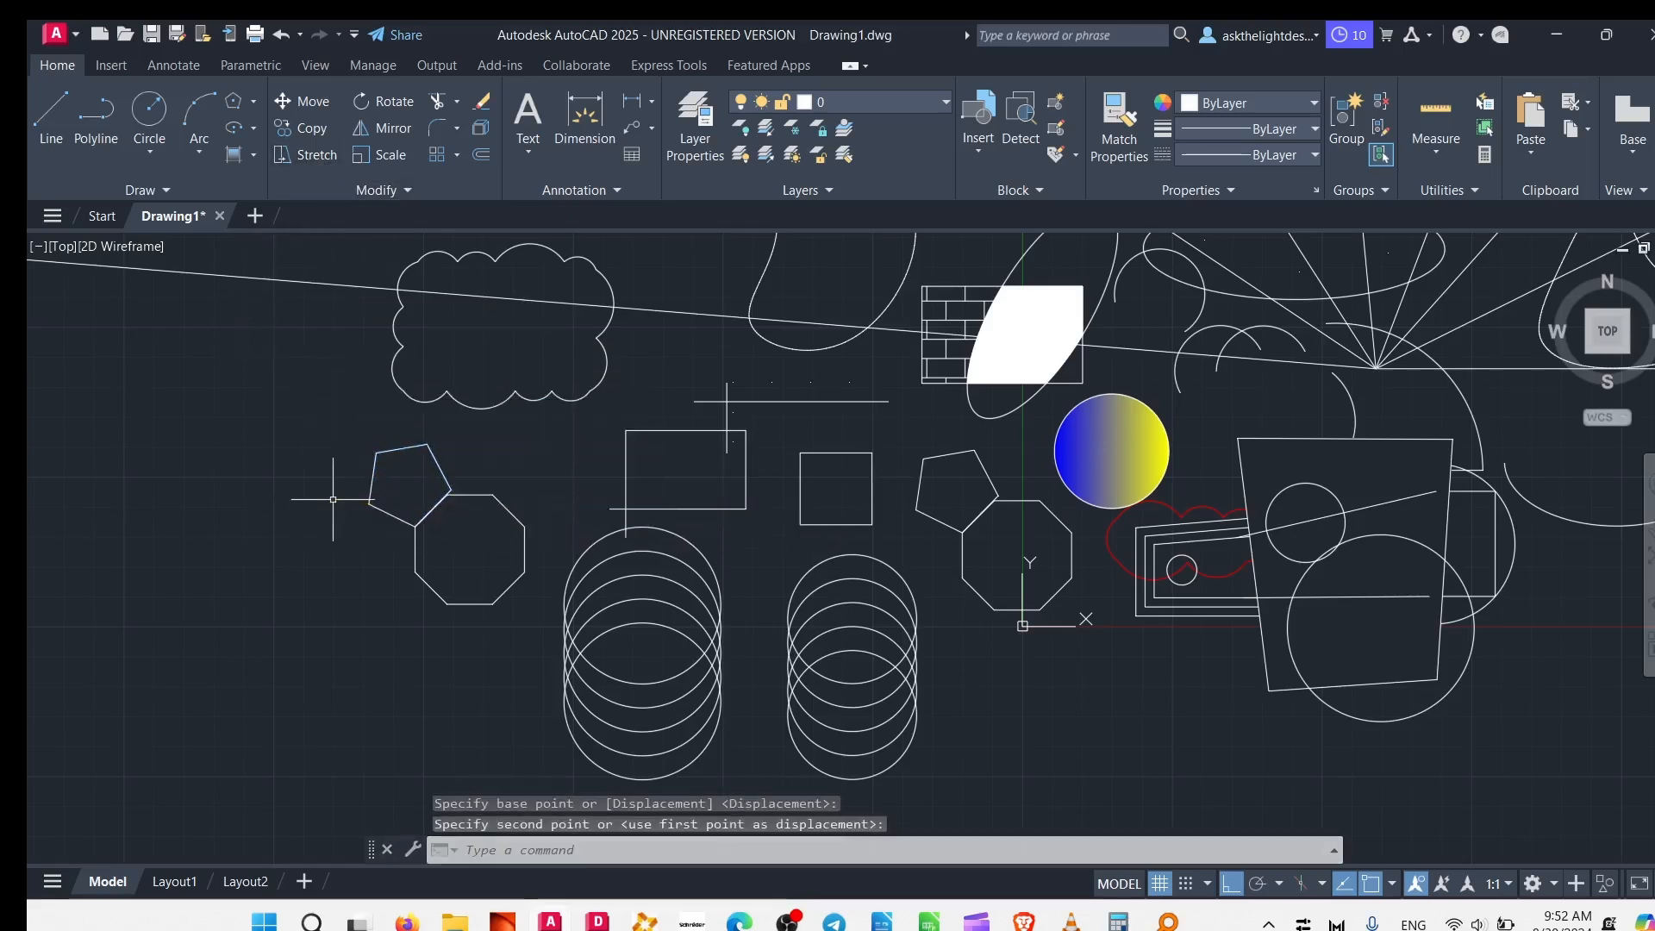
- Shift the copied pentagon slightly left, away from its adjoining octagon, using the grip at its upper-left vertex
{"action": "left_click", "coordinate": [372, 470]}
{"action": "scroll", "coordinate": [386, 472], "scroll_direction": "up", "scroll_amount": 4}
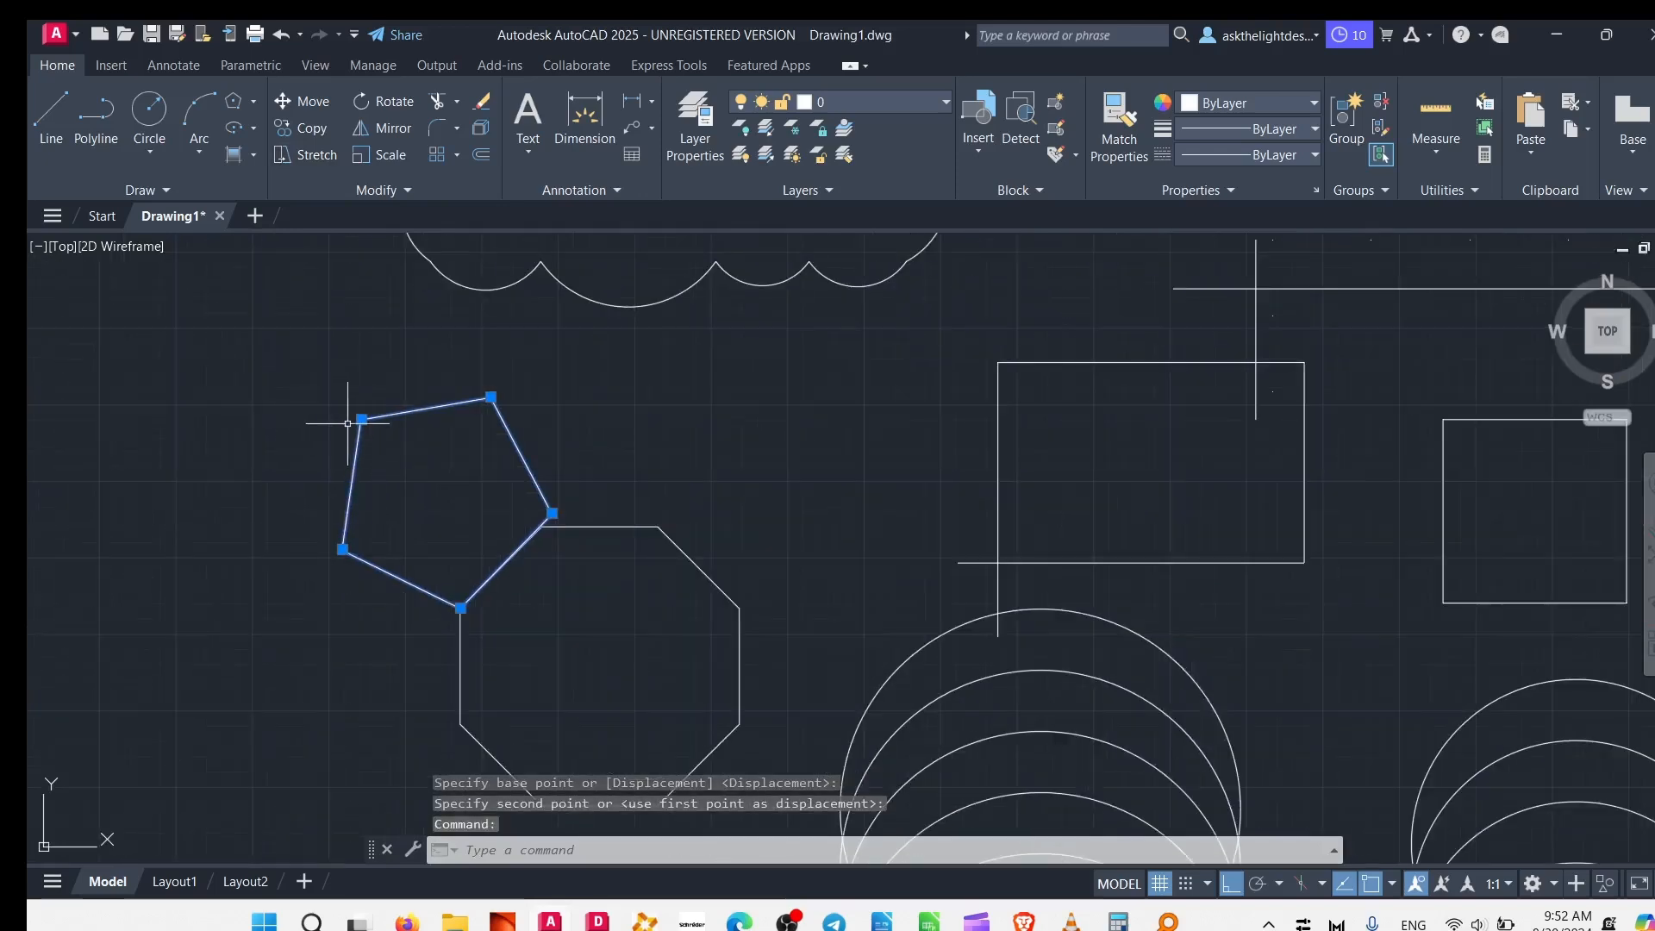
{"action": "left_click", "coordinate": [361, 419]}
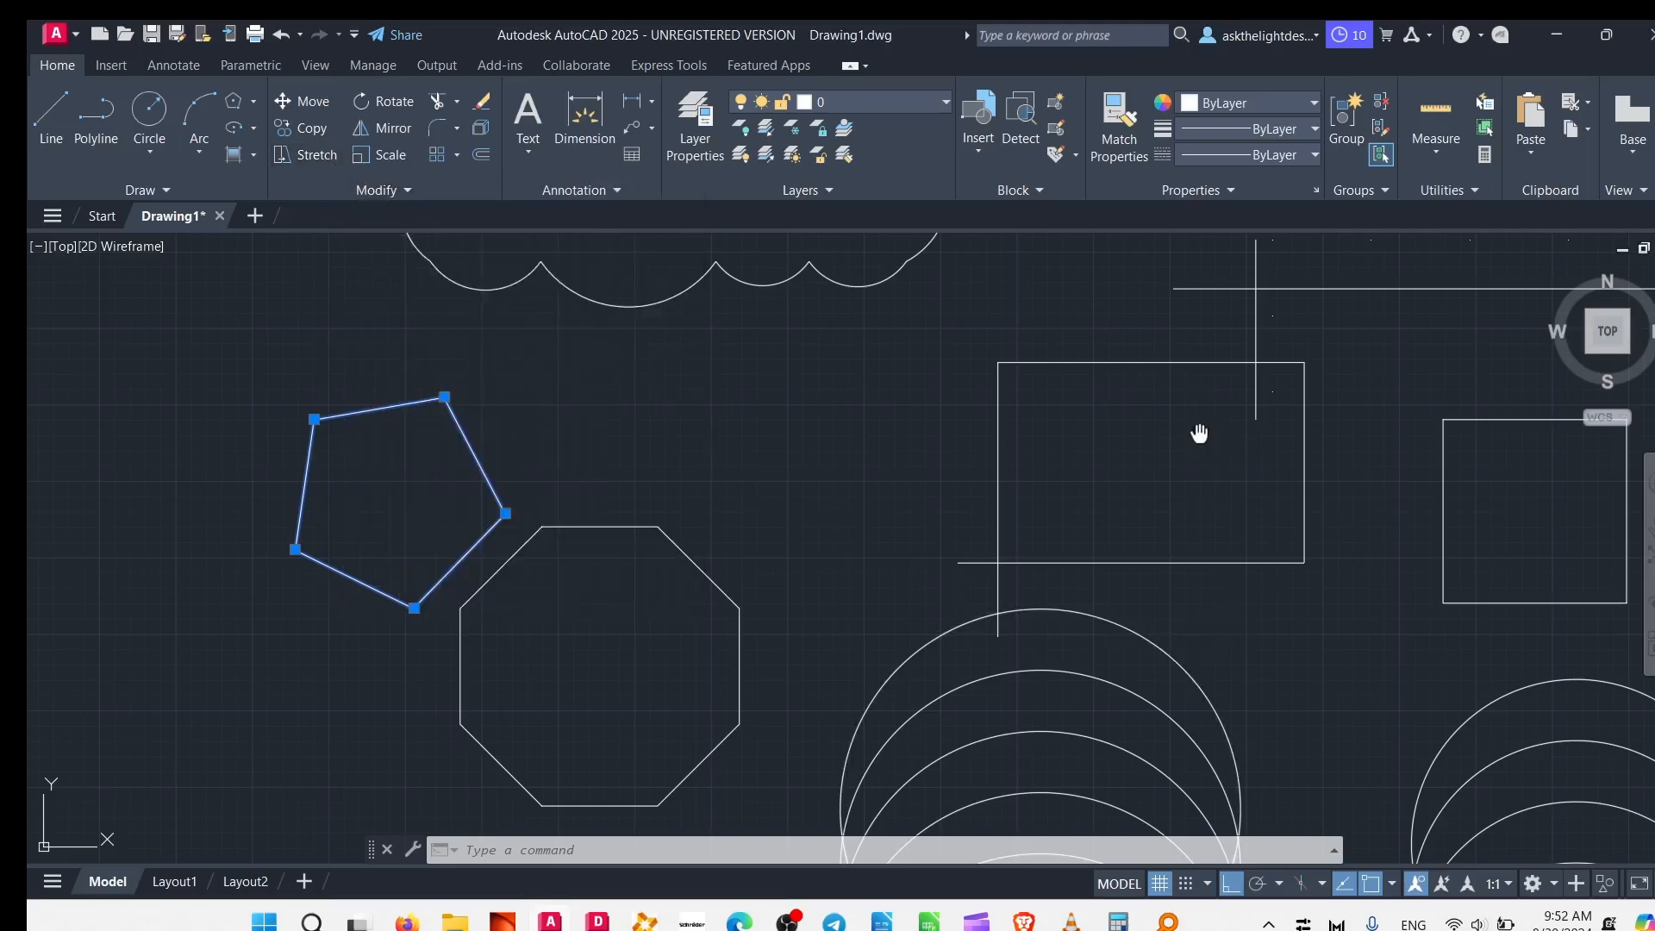
- Try to stretch the upper revision cloud together with the closed curve crossing it, from a base point on the cloud's lower edge
{"action": "middle_click_drag", "start_coordinate": [1198, 432], "coordinate": [758, 432]}
{"action": "scroll", "coordinate": [749, 429], "scroll_direction": "down", "scroll_amount": 3}
{"action": "middle_click_drag", "start_coordinate": [954, 442], "coordinate": [854, 597]}
{"action": "middle_click_drag", "start_coordinate": [764, 340], "coordinate": [769, 572]}
{"action": "scroll", "coordinate": [794, 462], "scroll_direction": "up", "scroll_amount": 5}
{"action": "key", "text": "Escape"}
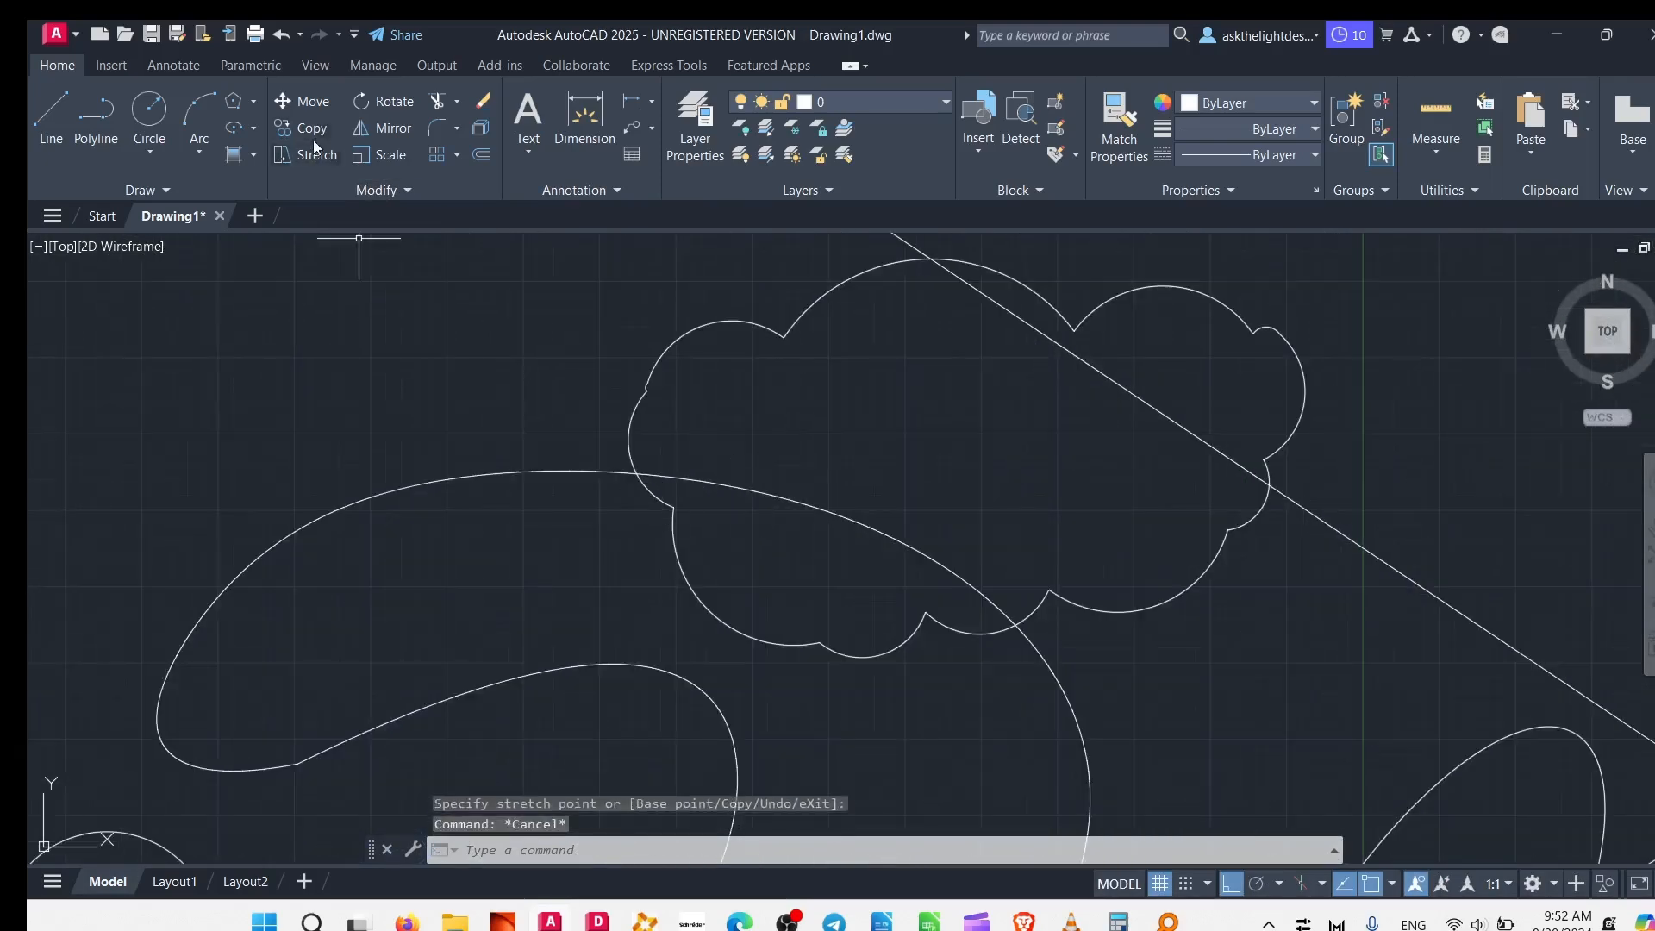
{"action": "left_click", "coordinate": [301, 157]}
{"action": "left_click", "coordinate": [776, 595]}
{"action": "left_click", "coordinate": [699, 603]}
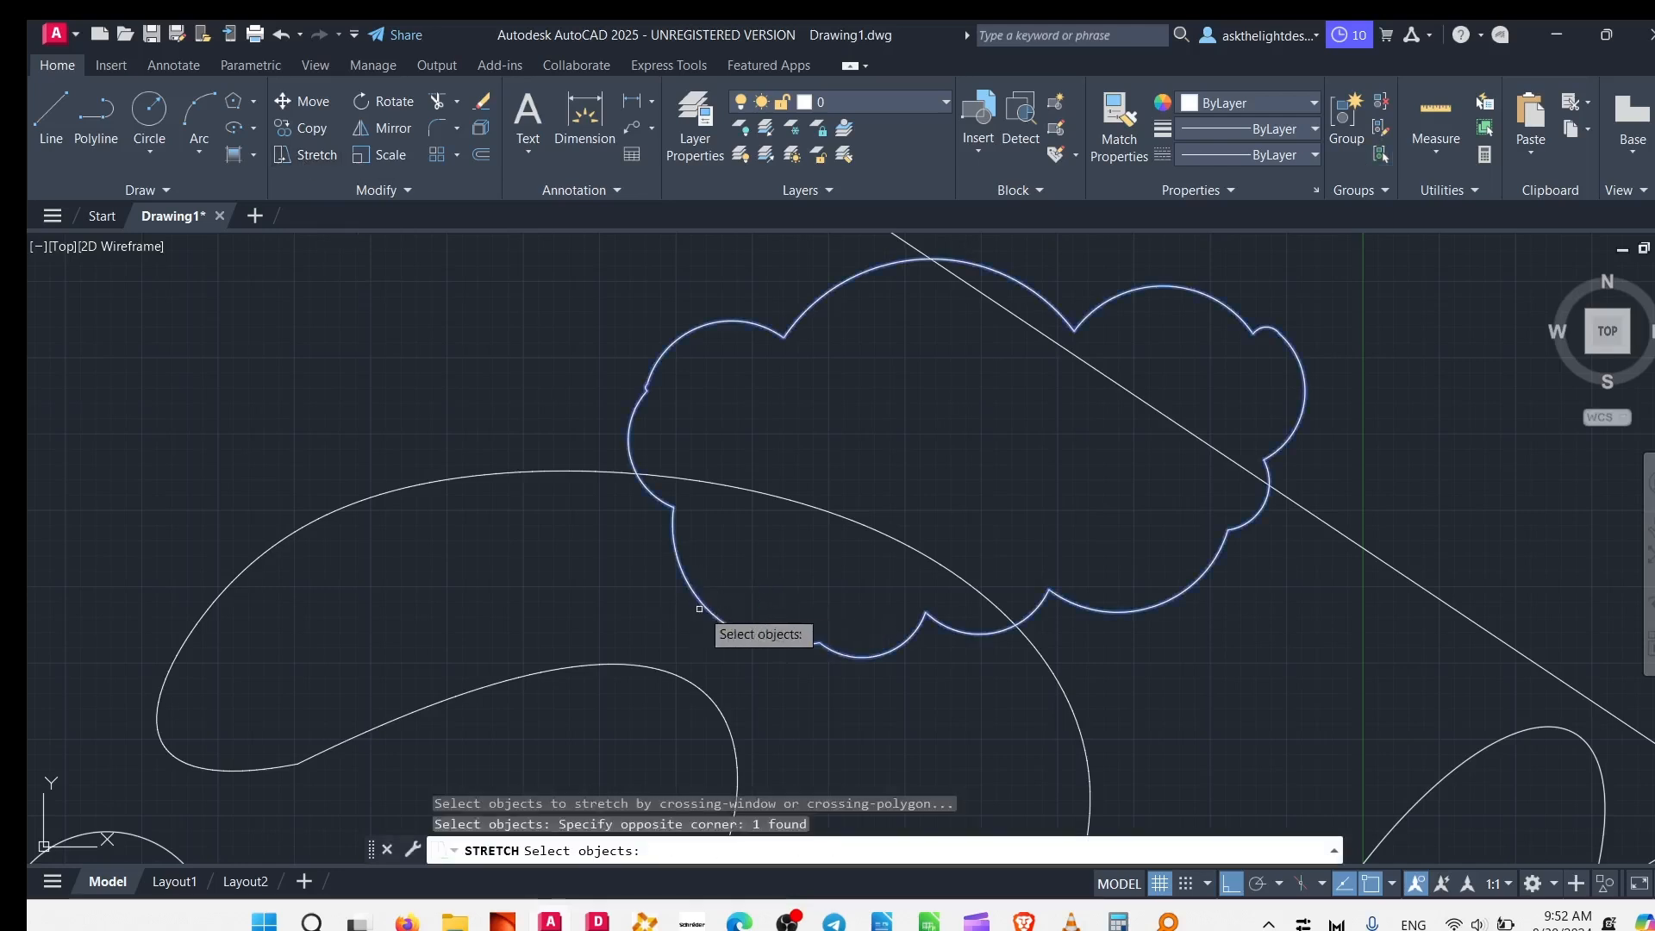
{"action": "left_click", "coordinate": [843, 513]}
{"action": "left_click", "coordinate": [795, 551]}
{"action": "key", "text": "Return"}
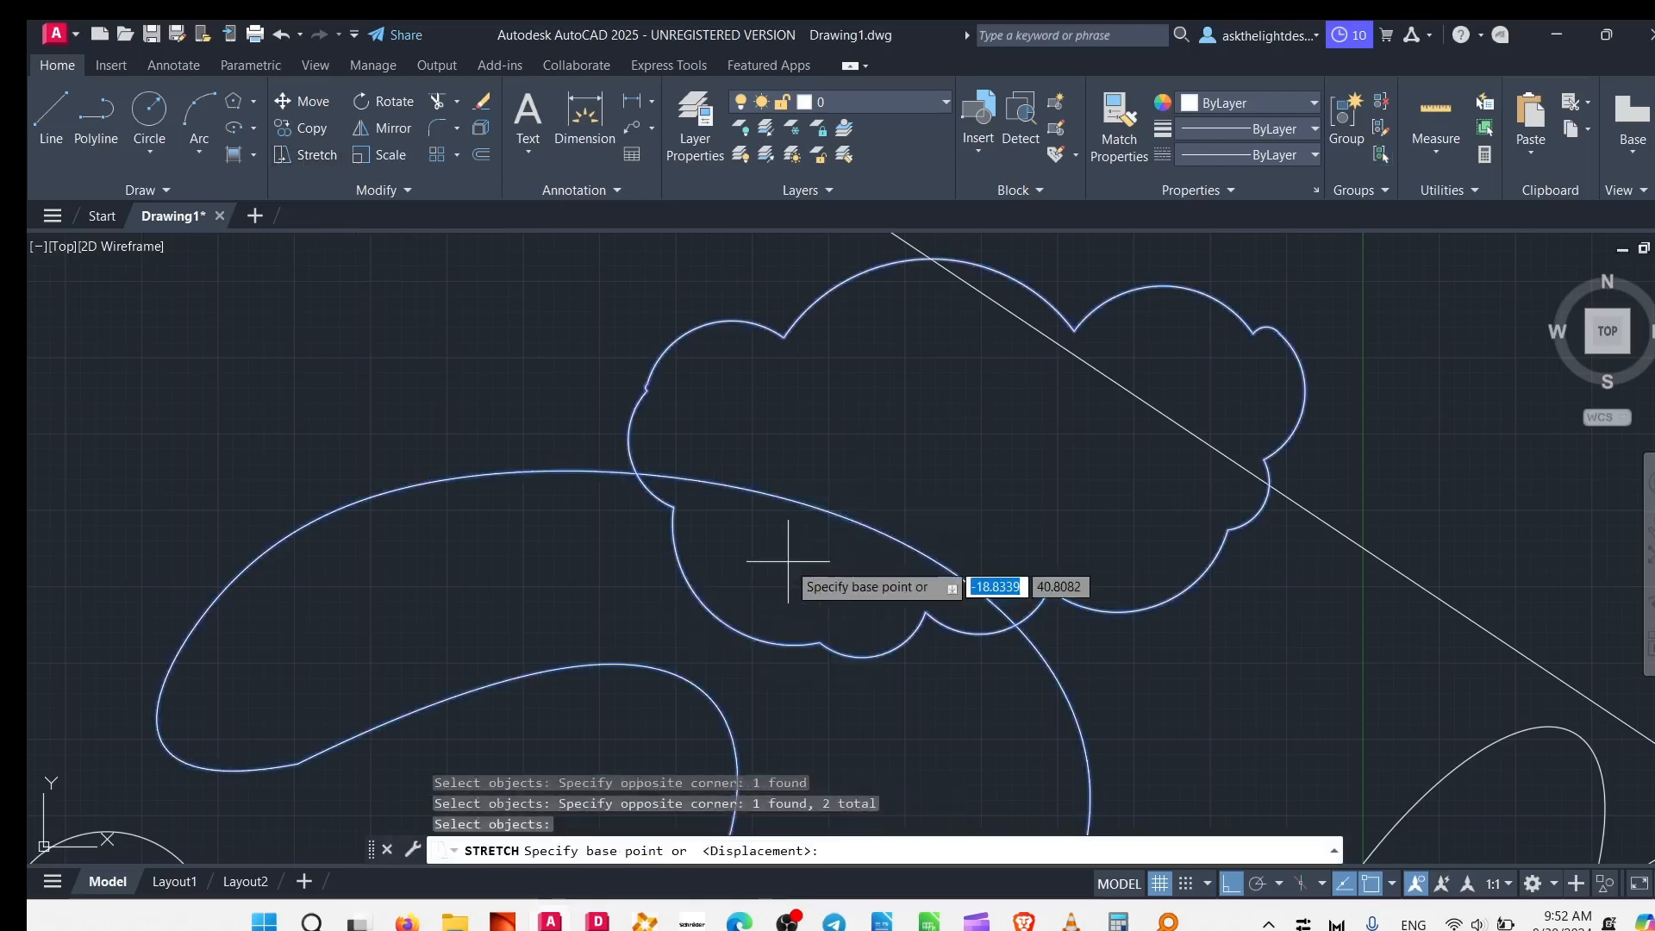
{"action": "left_click", "coordinate": [793, 644]}
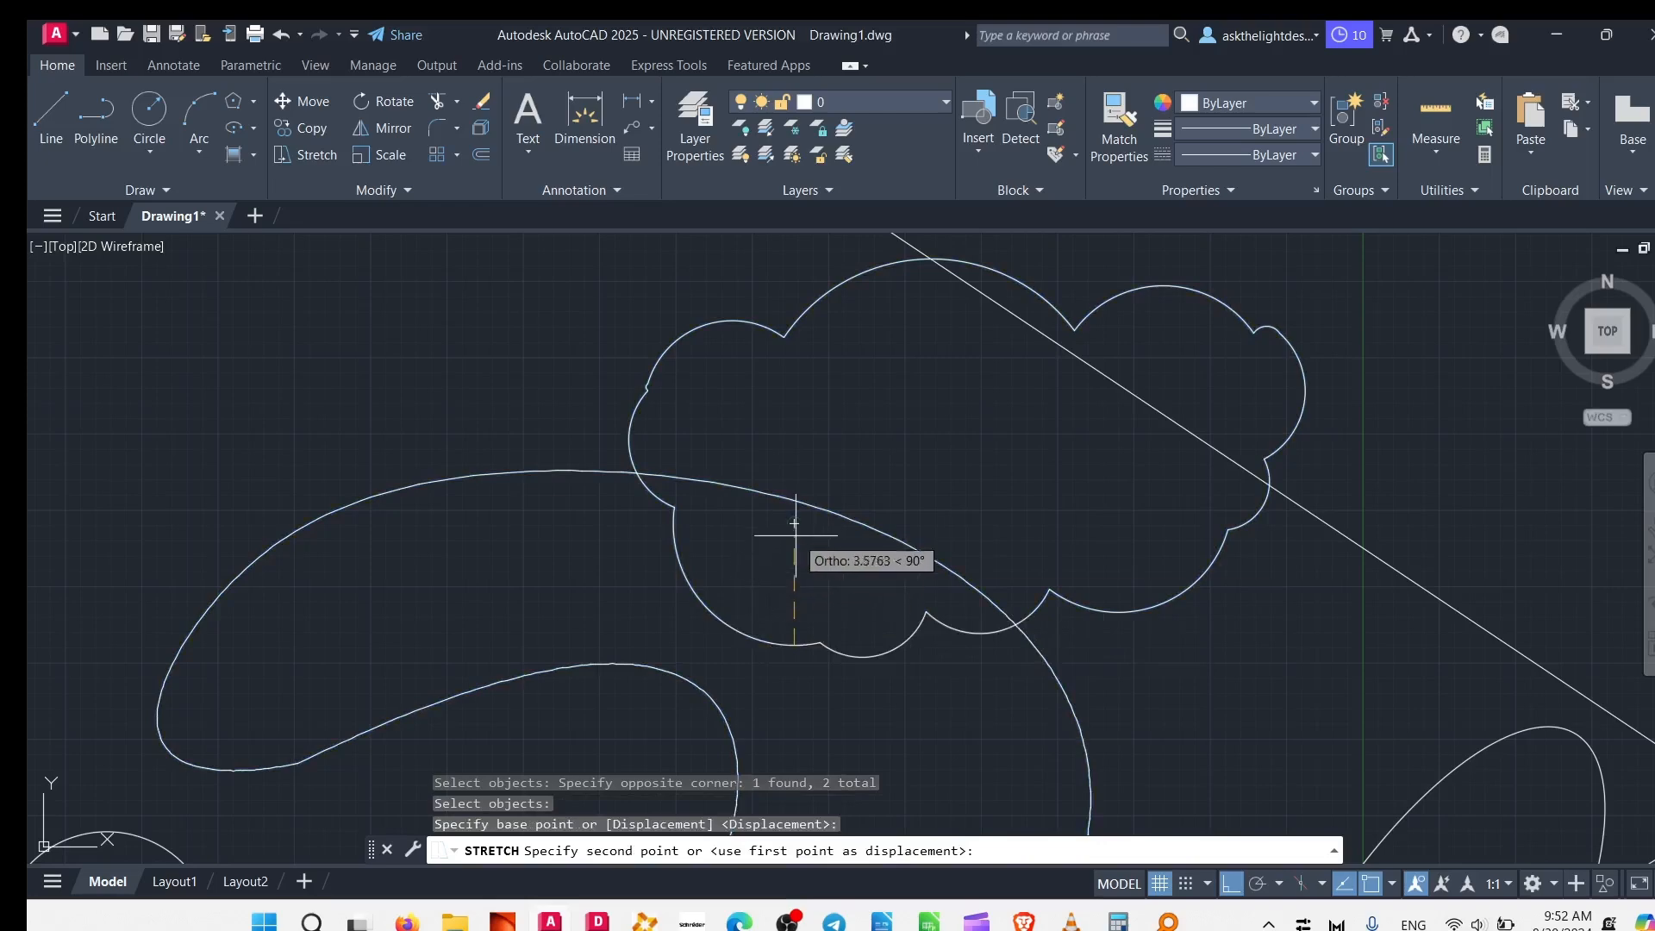
{"action": "middle_click_drag", "start_coordinate": [646, 665], "coordinate": [862, 381]}
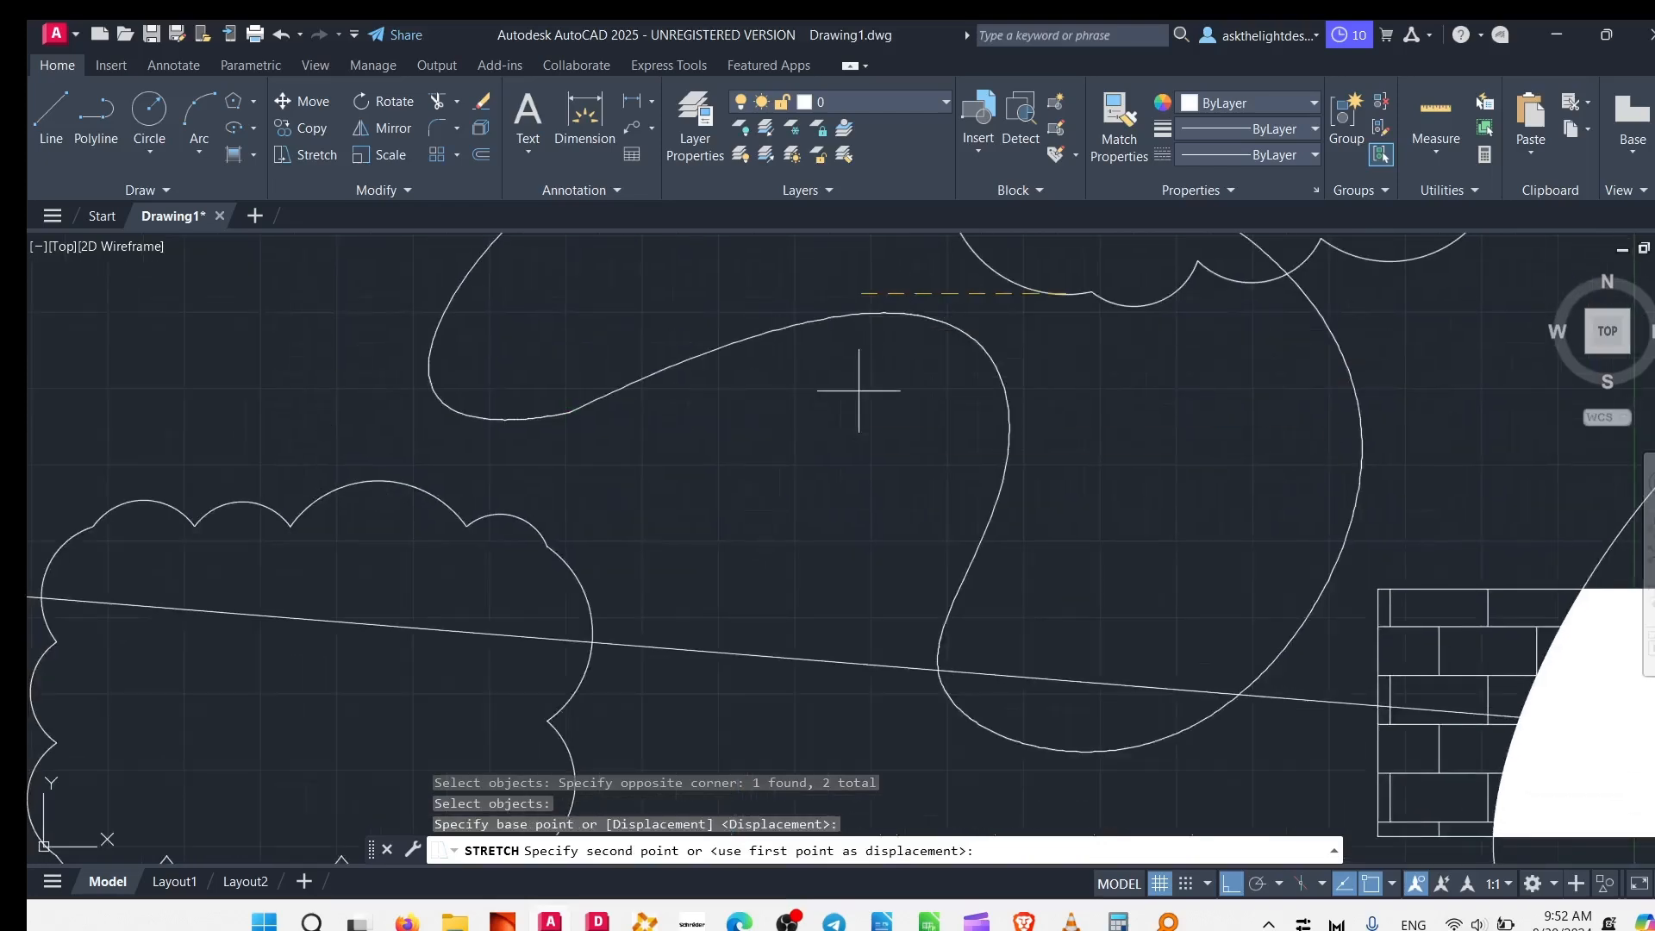
{"action": "key", "text": "Escape"}
- Try to stretch the closed curve between the two revision clouds horizontally to the left, from a base point on its left end
{"action": "left_click", "coordinate": [847, 381]}
{"action": "left_click", "coordinate": [818, 420]}
{"action": "left_click", "coordinate": [708, 287]}
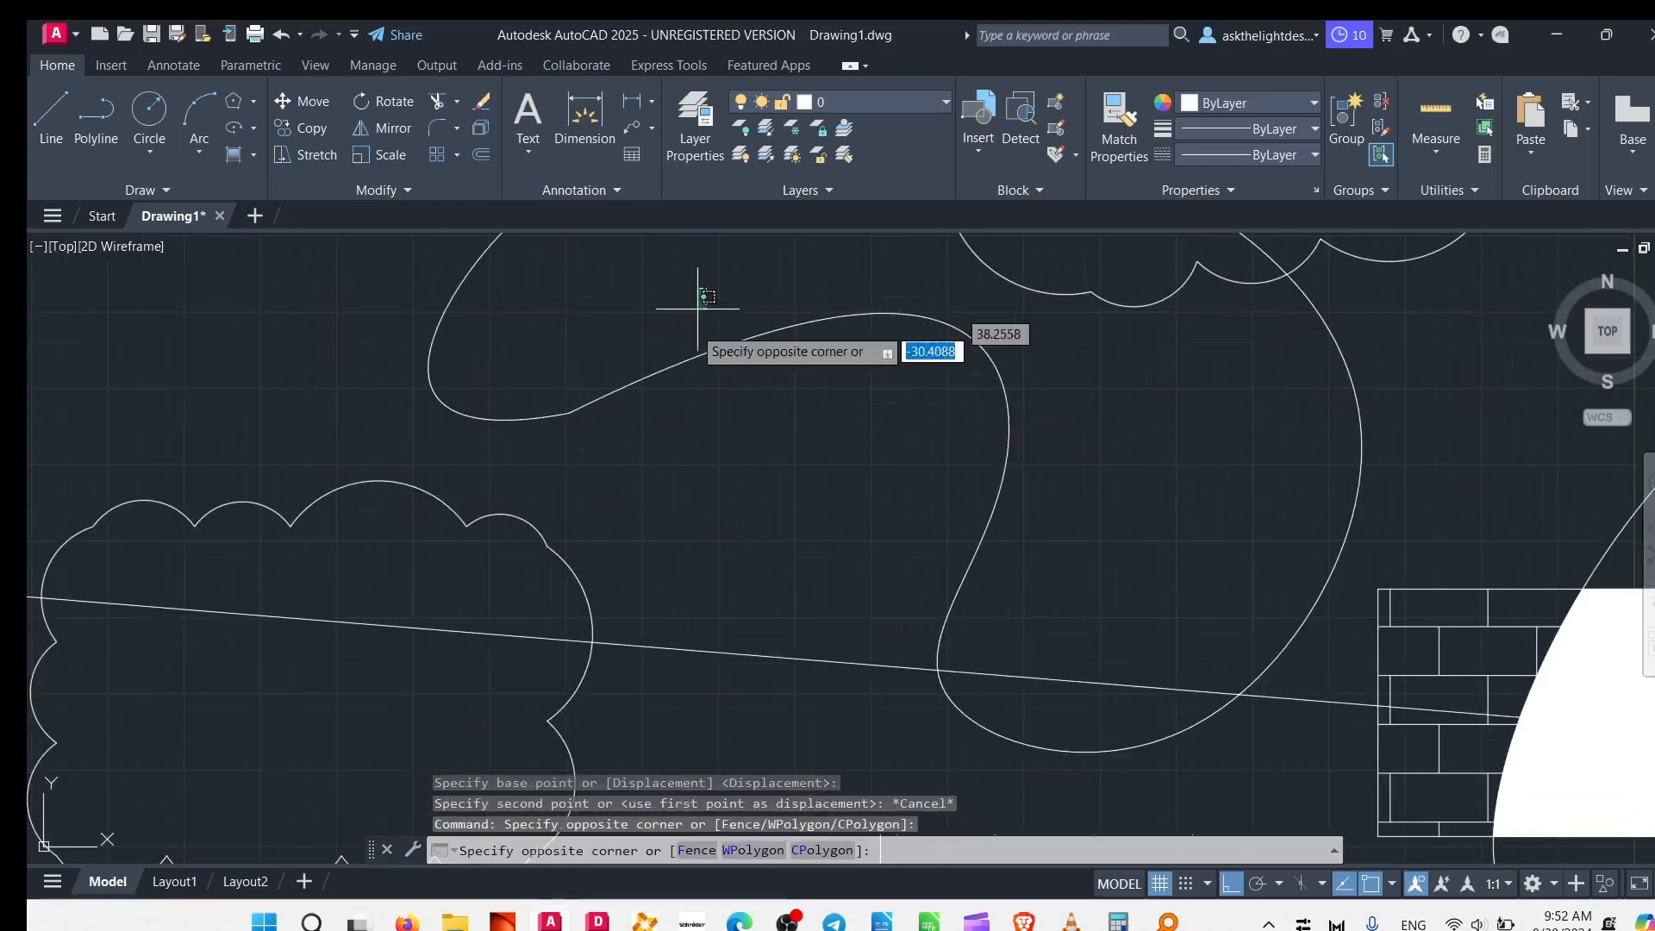
{"action": "left_click", "coordinate": [678, 393]}
{"action": "scroll", "coordinate": [645, 423], "scroll_direction": "down", "scroll_amount": 2}
{"action": "middle_click_drag", "start_coordinate": [739, 437], "coordinate": [841, 573]}
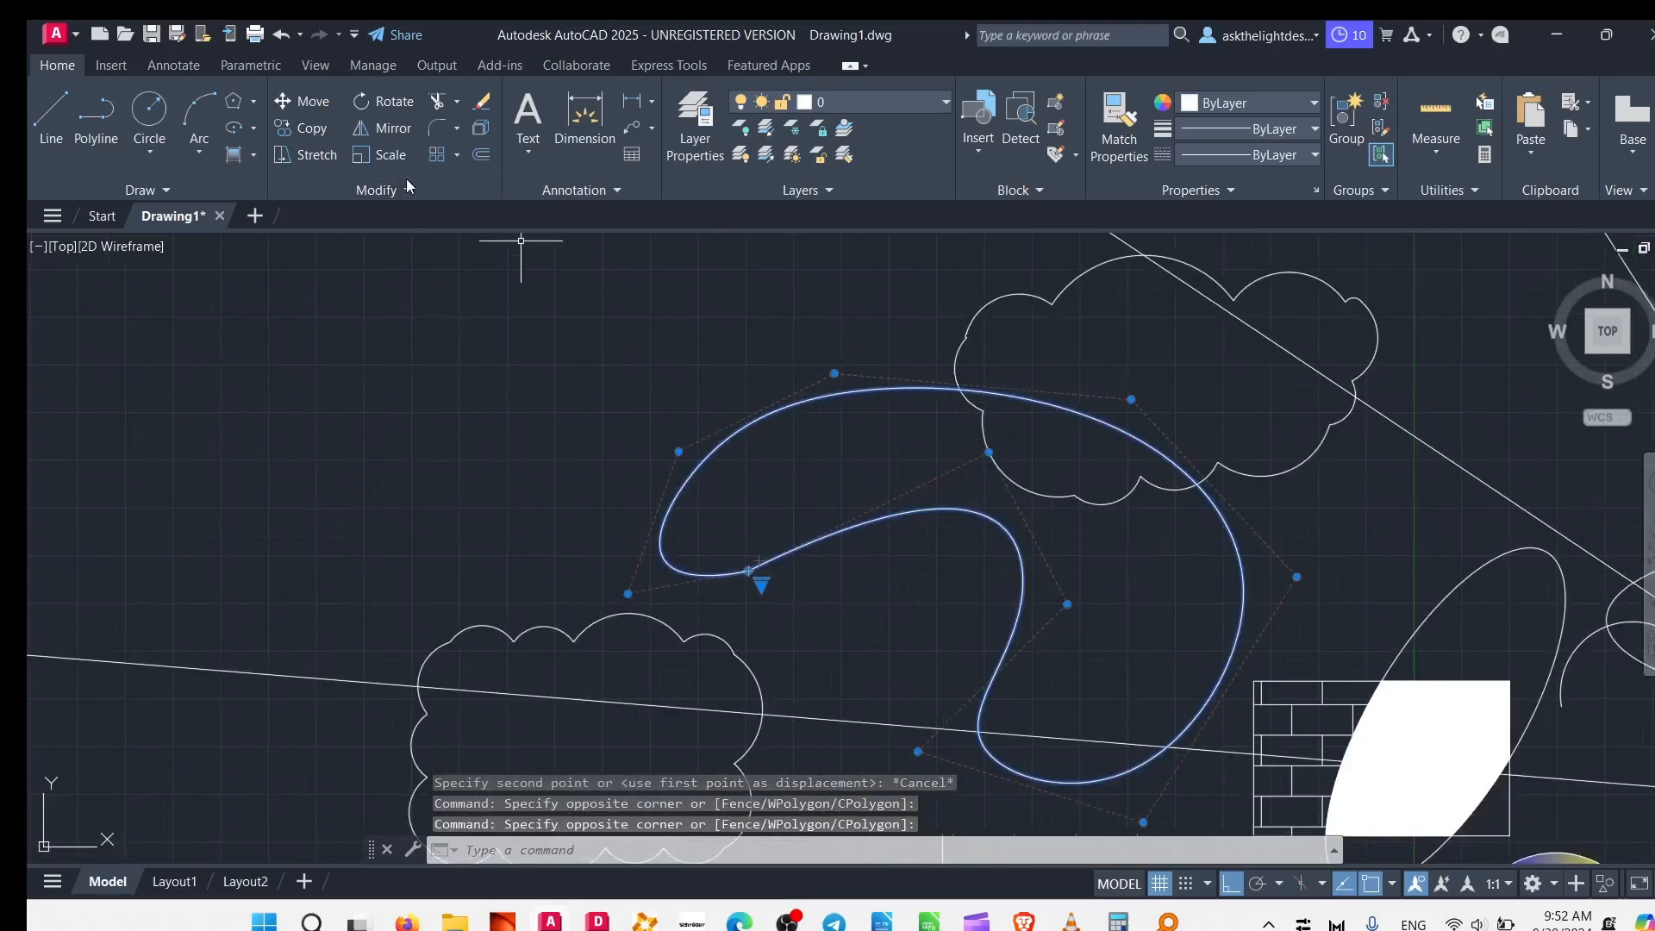
{"action": "left_click", "coordinate": [327, 157]}
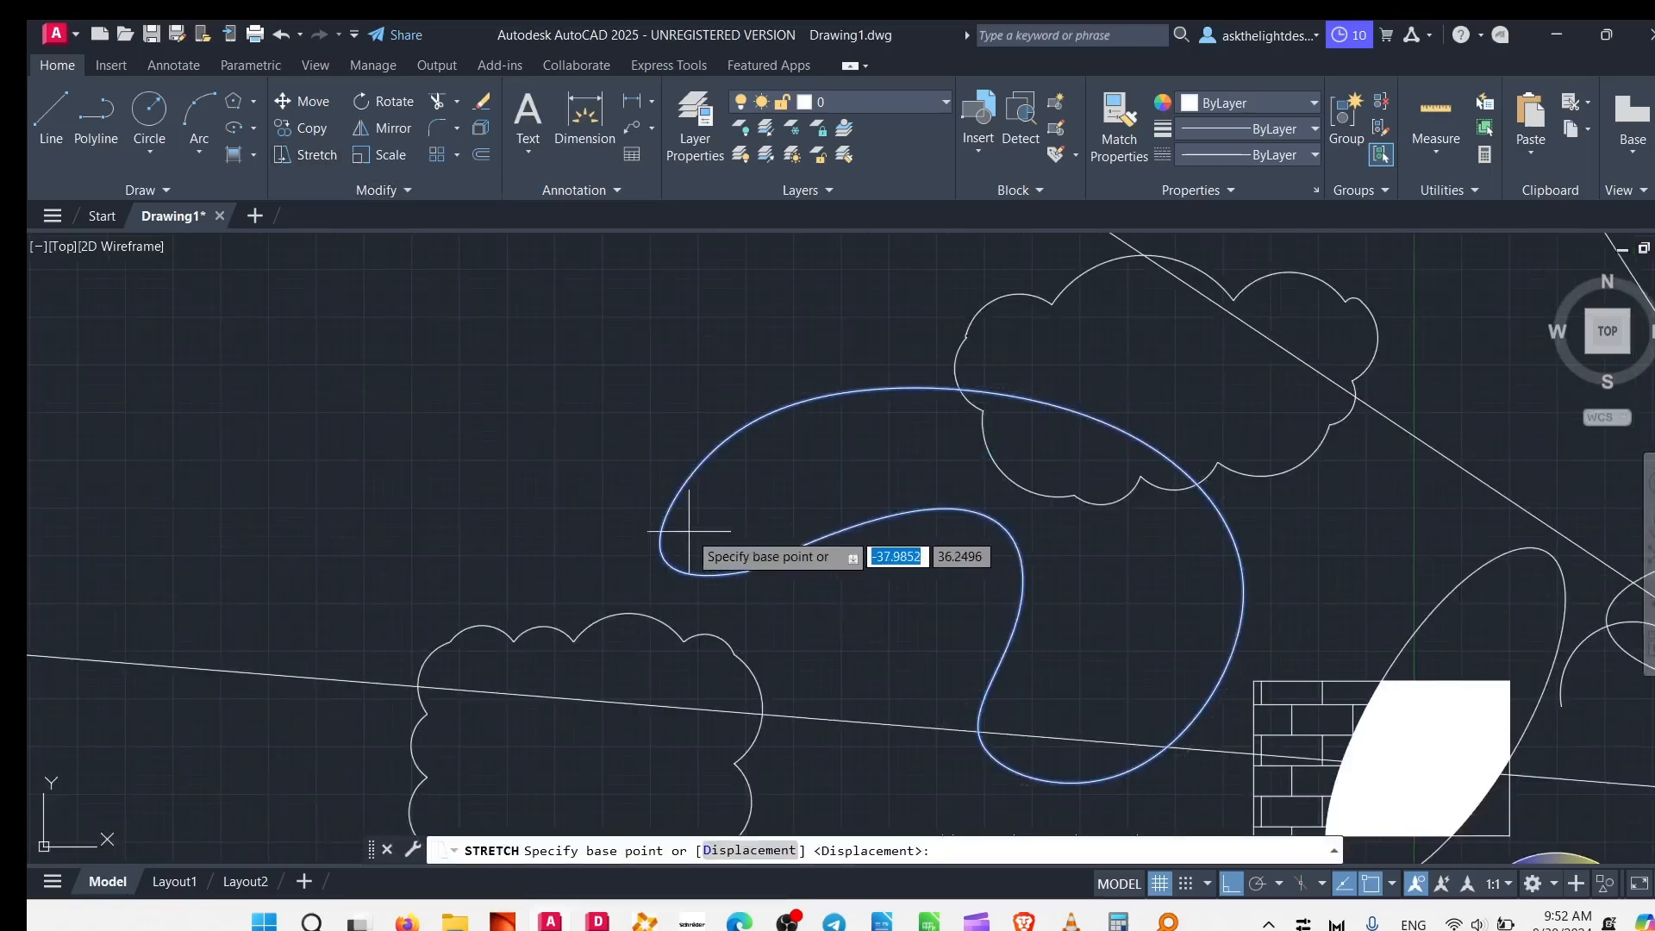
{"action": "left_click", "coordinate": [659, 537]}
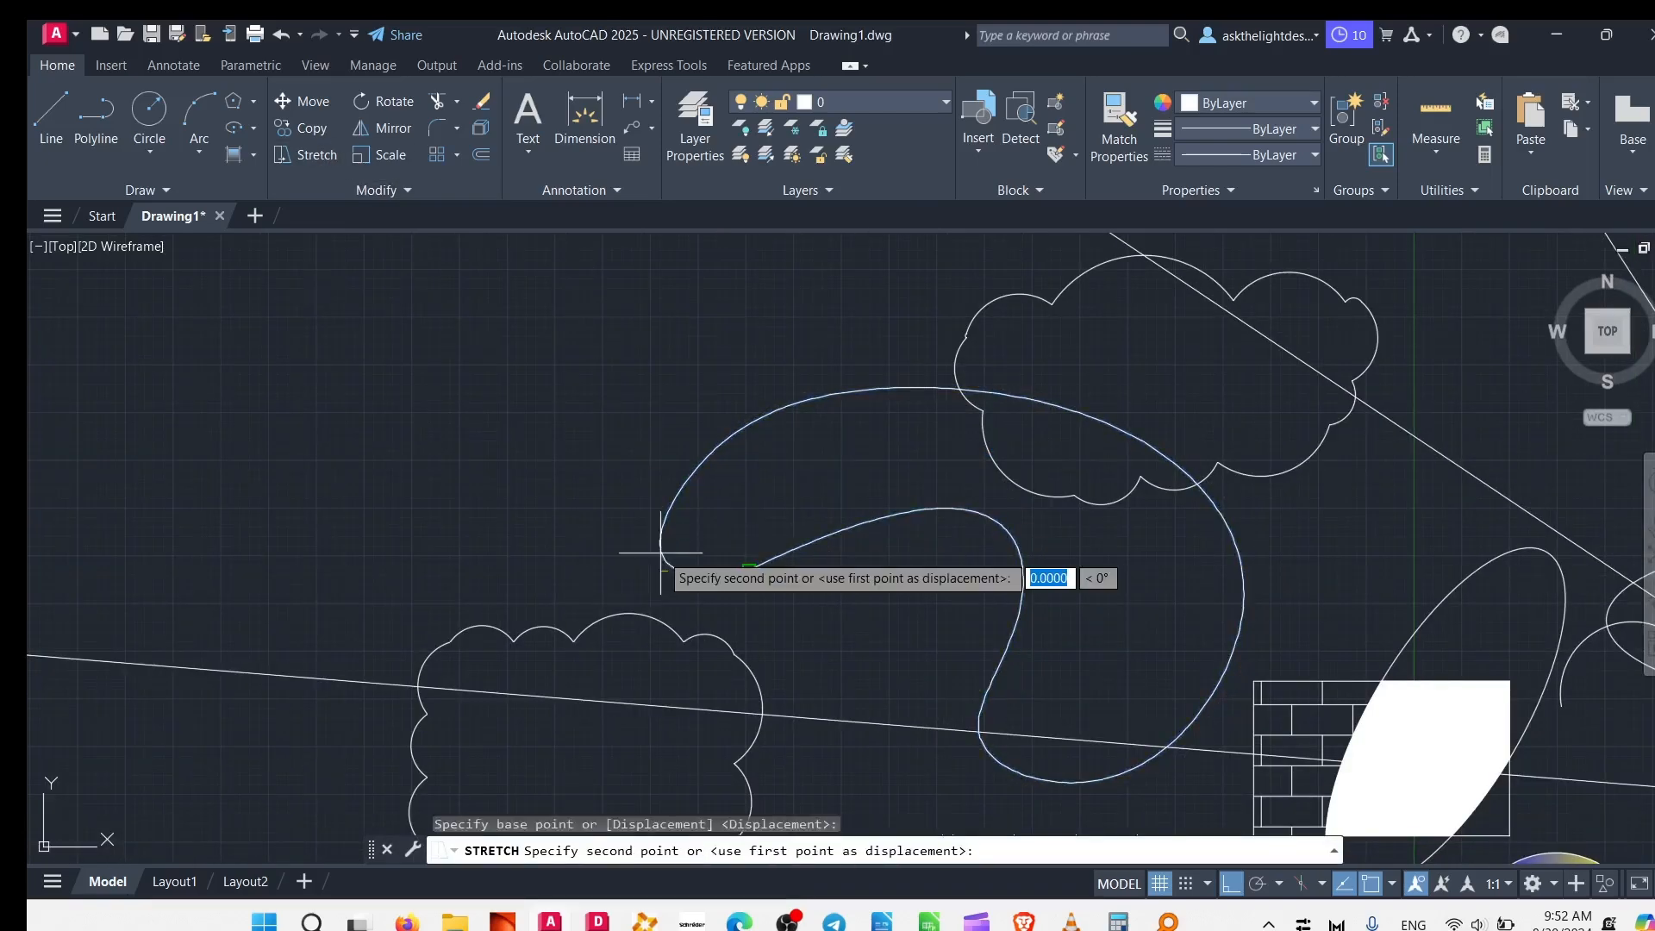
{"action": "left_click", "coordinate": [487, 525]}
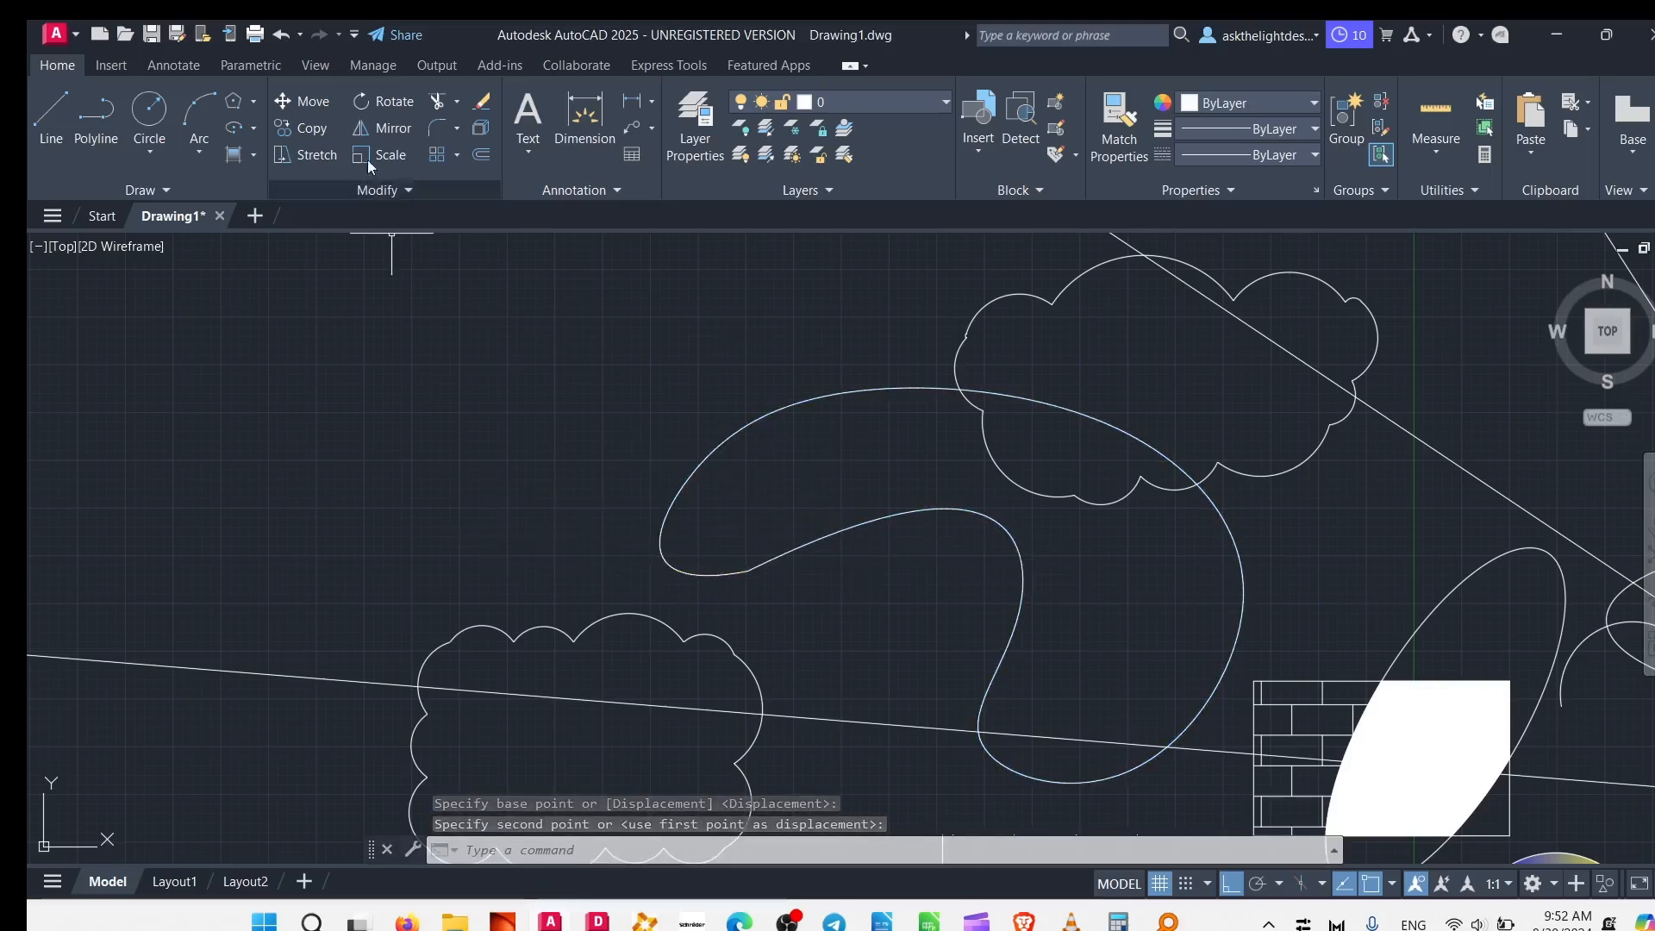
{"action": "left_click", "coordinate": [293, 152]}
{"action": "middle_click_drag", "start_coordinate": [1229, 748], "coordinate": [753, 300]}
{"action": "key", "text": "Escape"}
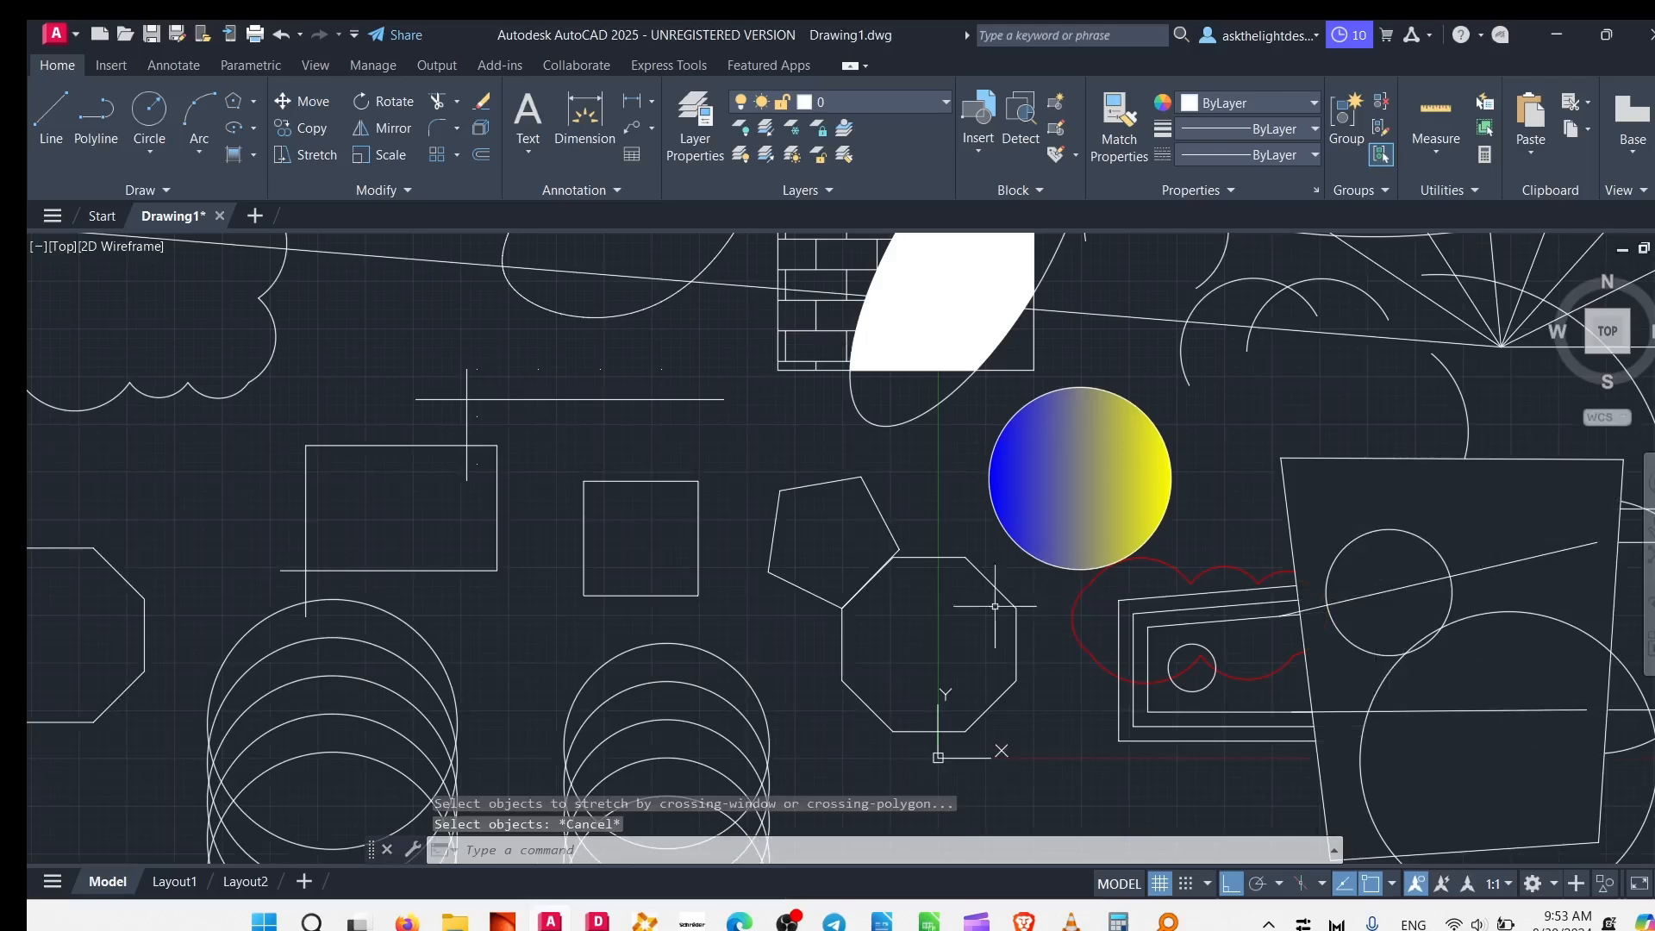
{"action": "middle_click_drag", "start_coordinate": [449, 591], "coordinate": [679, 542]}
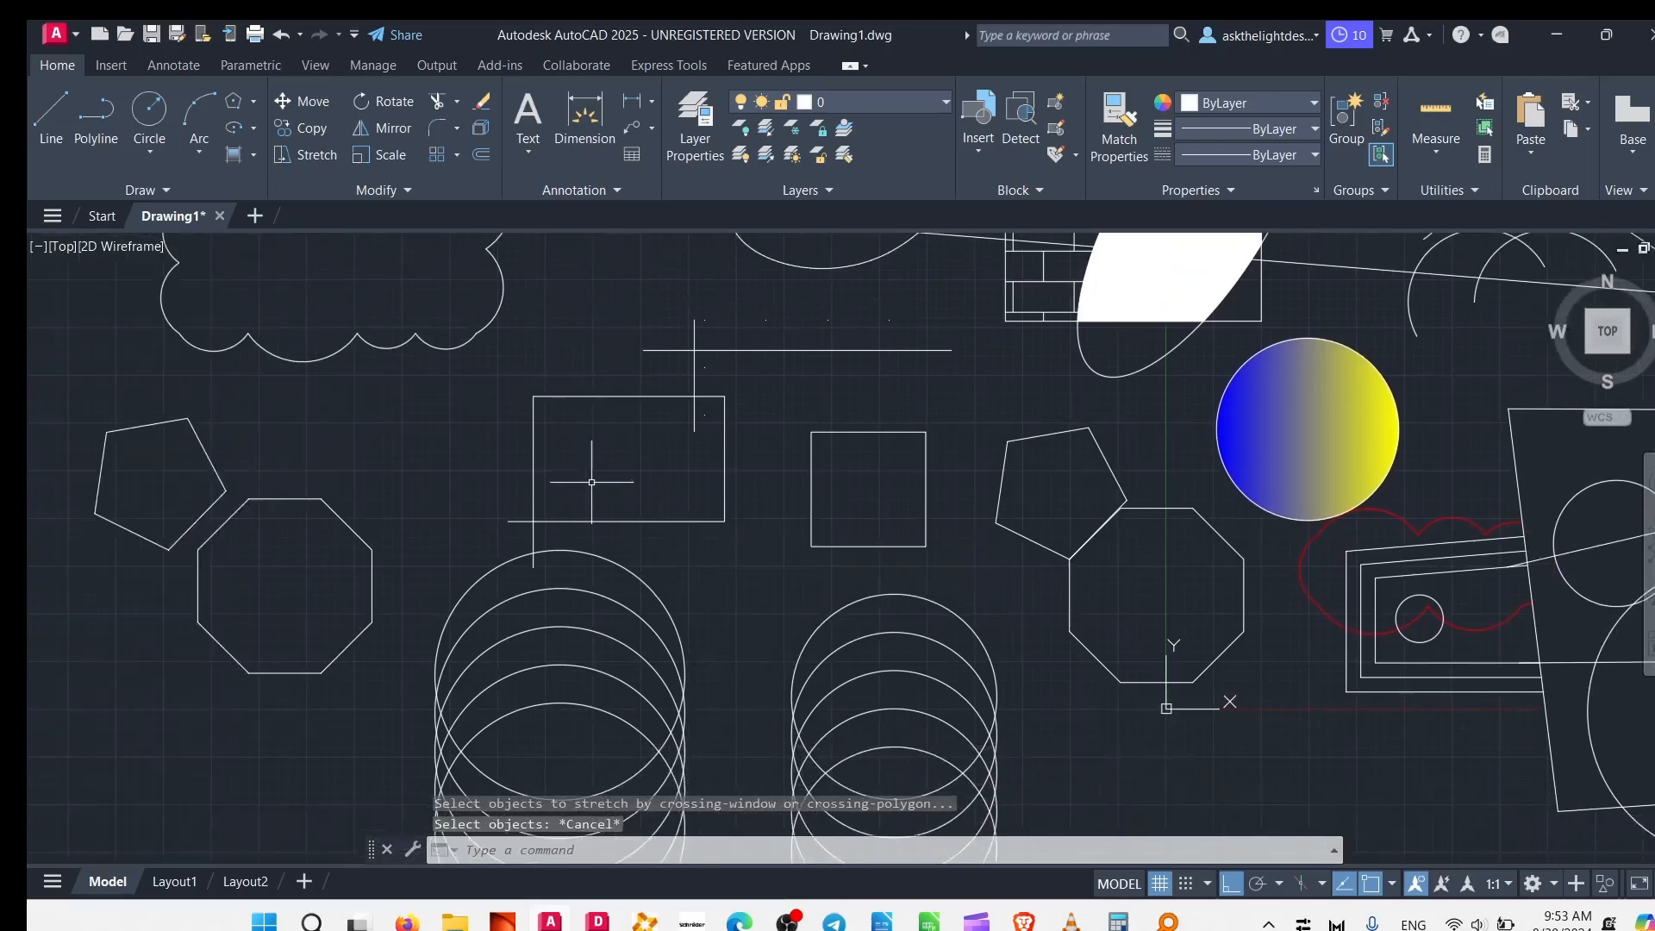
{"action": "mouse_move", "coordinate": [1044, 502]}
{"action": "middle_mouse_down"}
{"action": "mouse_move", "coordinate": [857, 473]}
{"action": "mouse_move", "coordinate": [639, 384]}
{"action": "mouse_move", "coordinate": [1141, 572]}
{"action": "mouse_move", "coordinate": [1483, 487]}
{"action": "middle_mouse_up"}
{"action": "mouse_move", "coordinate": [534, 280]}
{"action": "middle_mouse_down"}
{"action": "mouse_move", "coordinate": [591, 494]}
{"action": "mouse_move", "coordinate": [318, 690]}
{"action": "mouse_move", "coordinate": [264, 705]}
{"action": "mouse_move", "coordinate": [660, 504]}
{"action": "middle_mouse_up"}
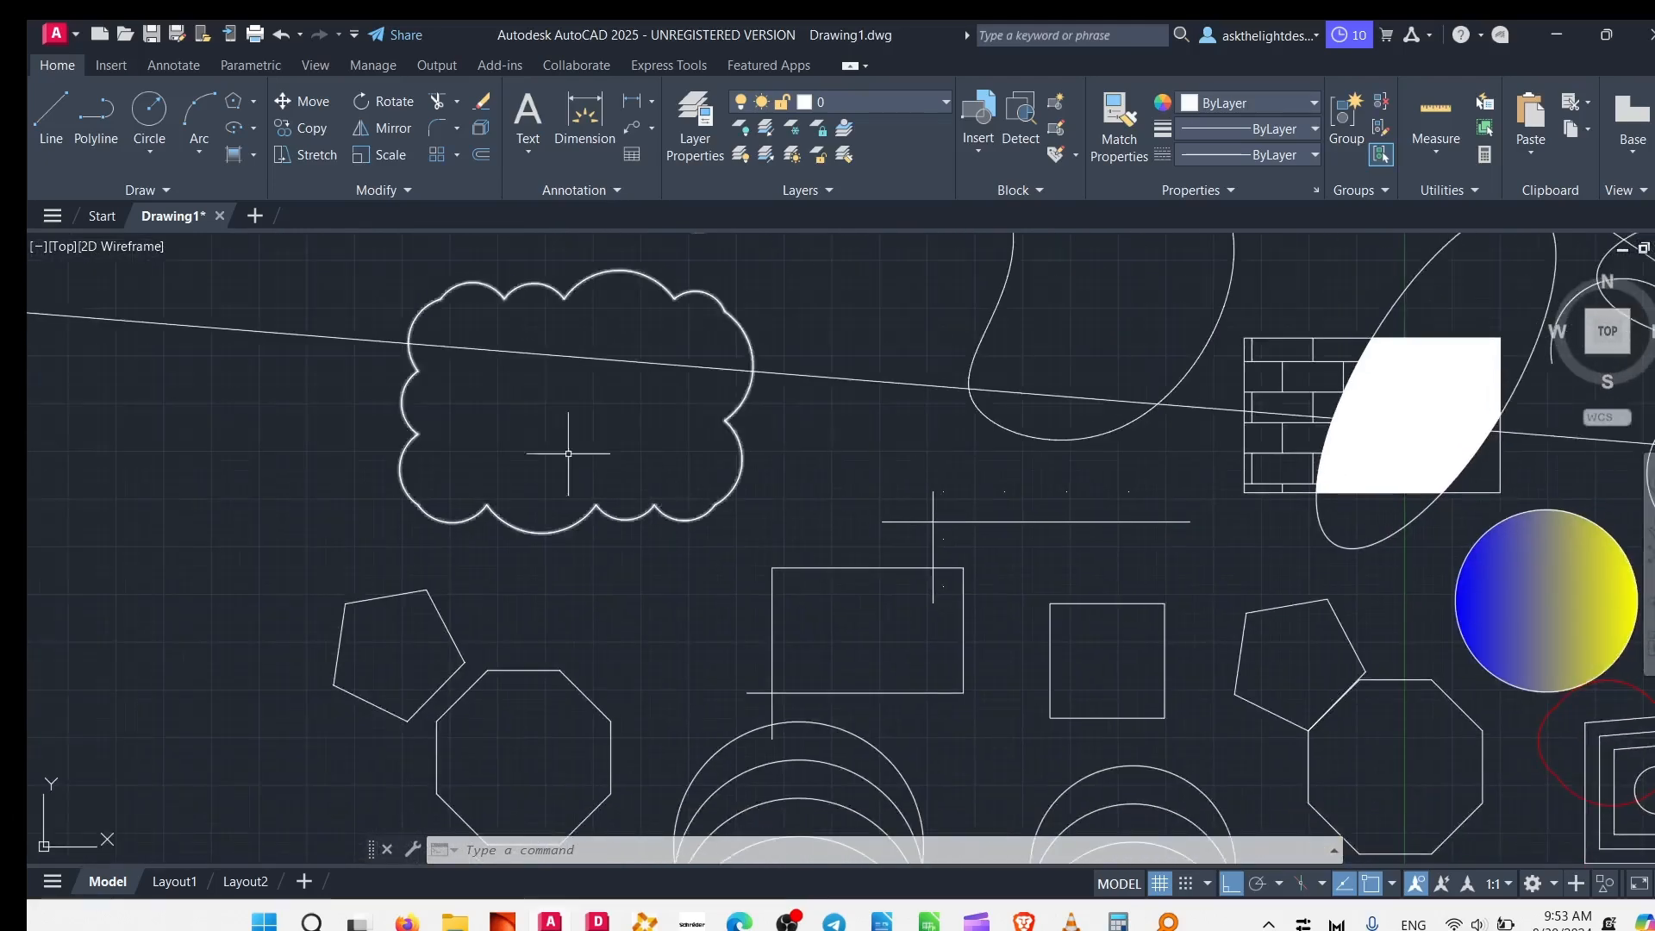
- Draw a closed polyline of crossing horizontal and vertical segments with one slanted side, in the empty area left of the closed curve
{"action": "left_click", "coordinate": [95, 117]}
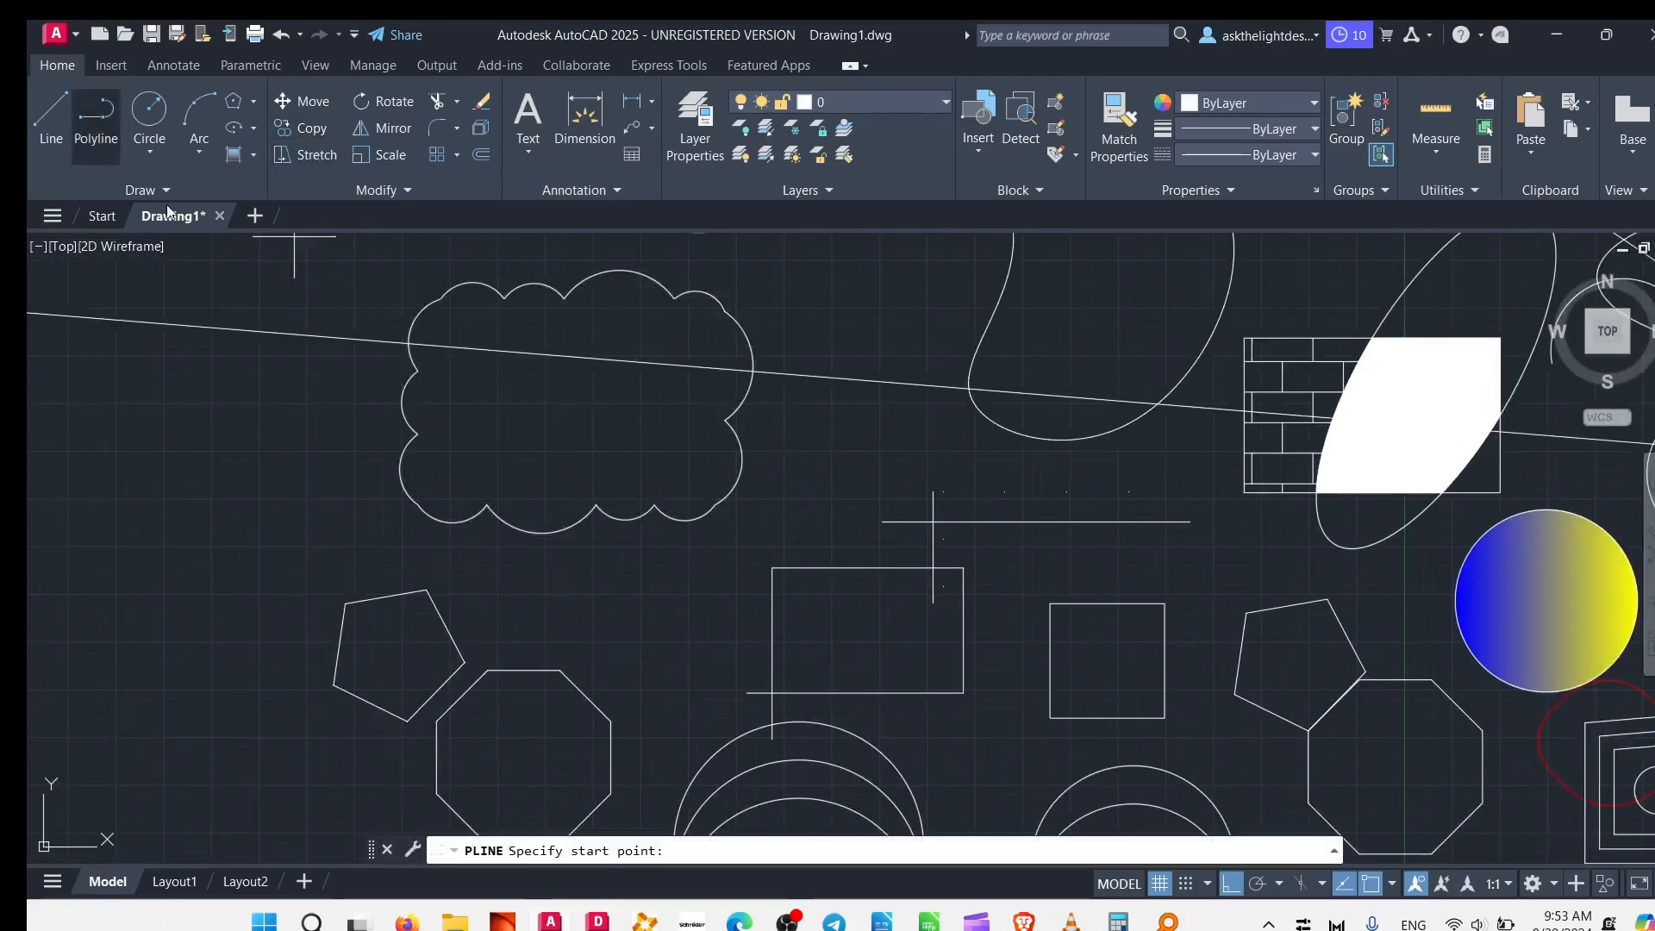
{"action": "middle_click_drag", "start_coordinate": [485, 466], "coordinate": [514, 808]}
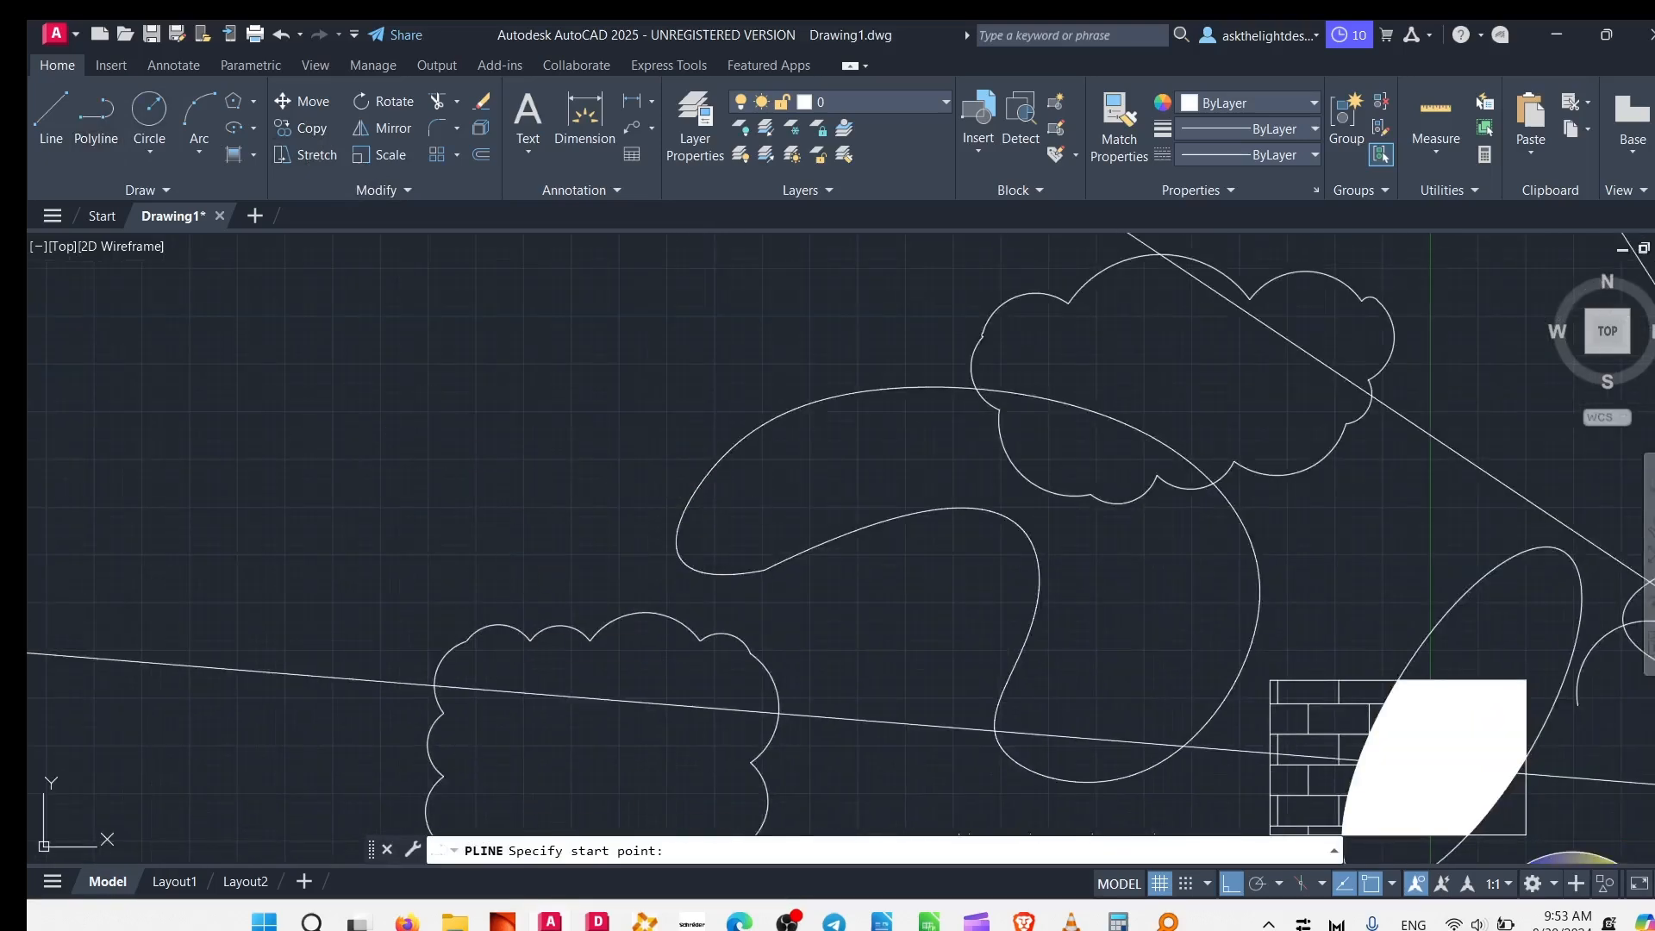
{"action": "left_click", "coordinate": [314, 458]}
{"action": "left_click", "coordinate": [578, 457]}
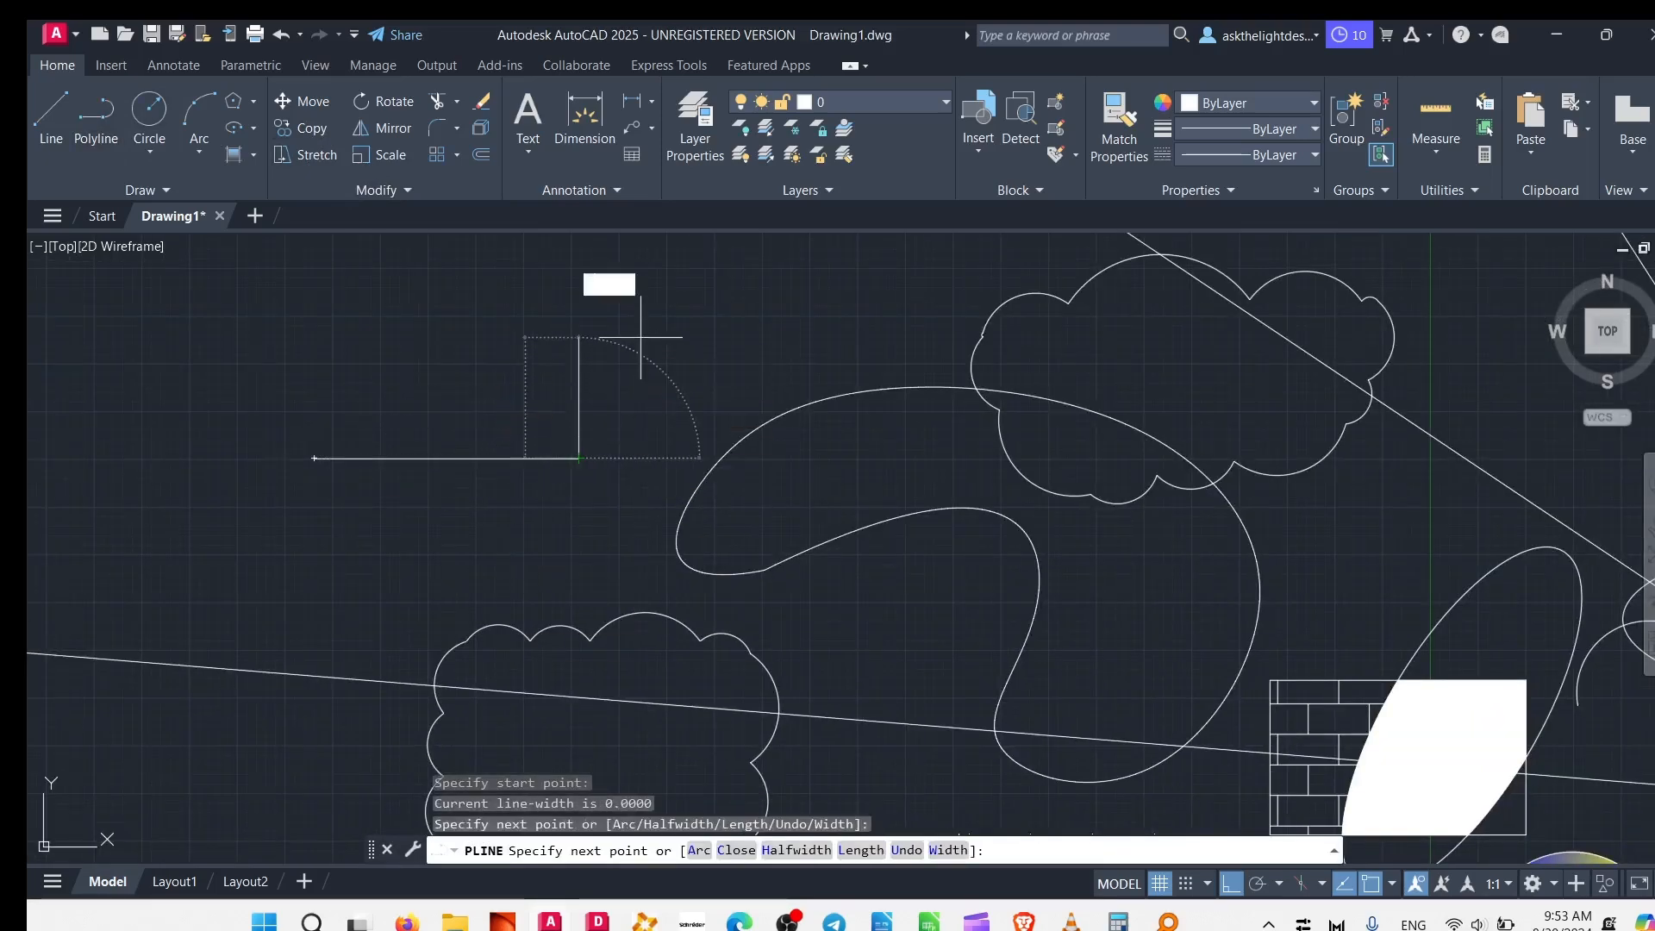
{"action": "left_click", "coordinate": [579, 337]}
{"action": "left_click", "coordinate": [376, 338]}
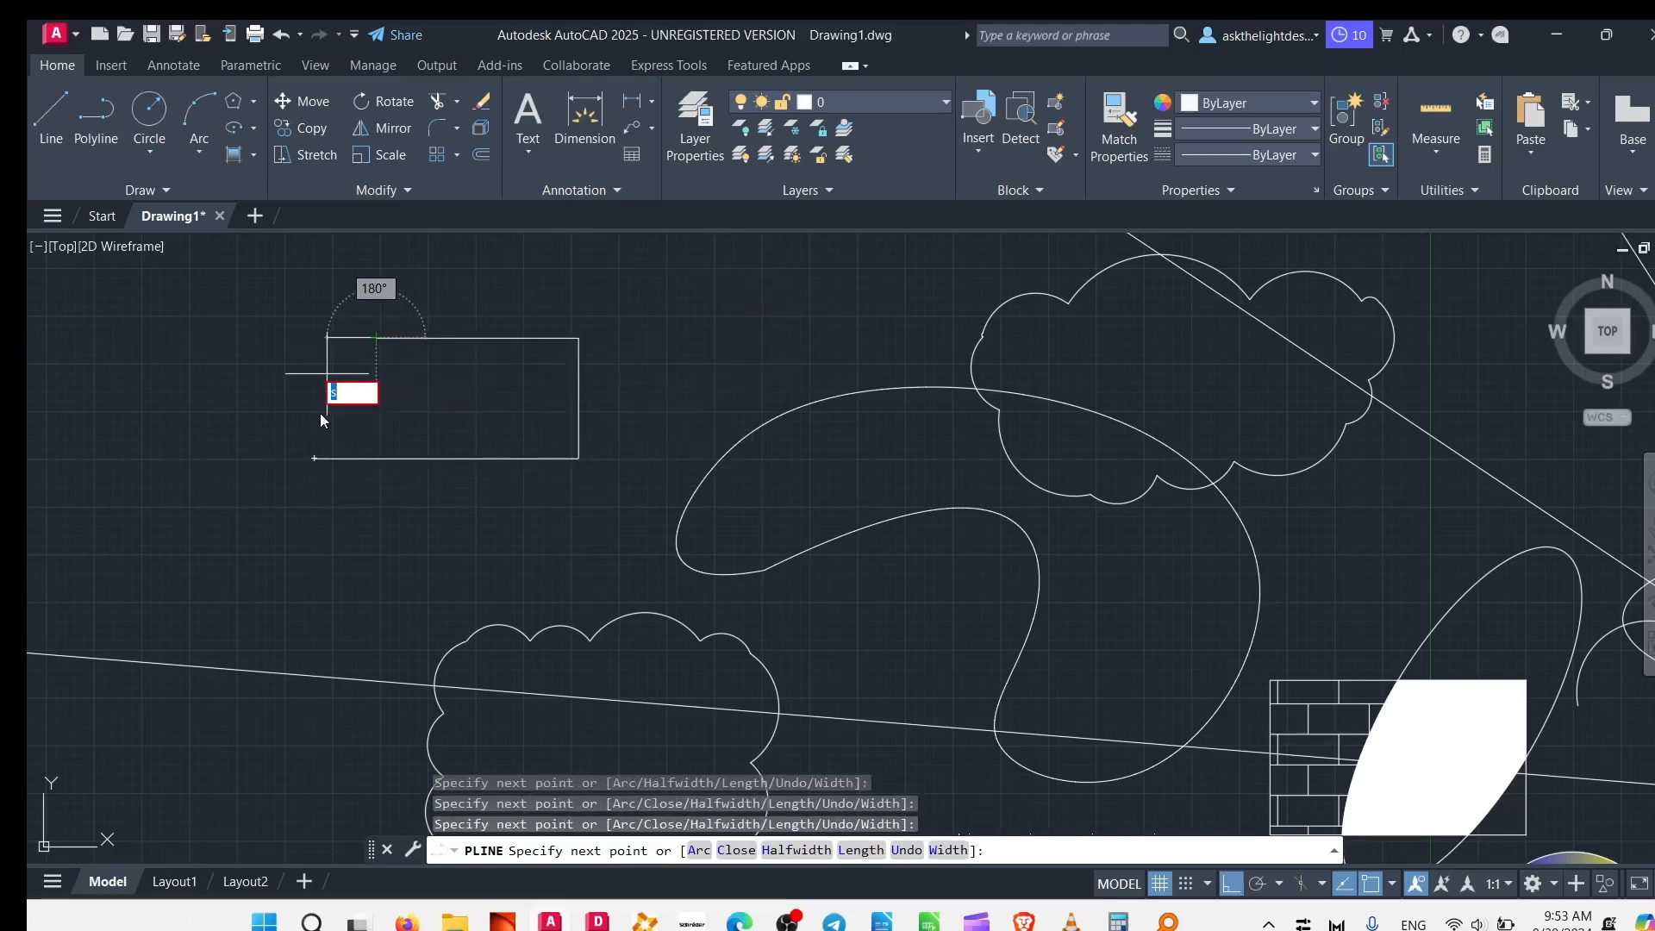
{"action": "key", "text": "Escape"}
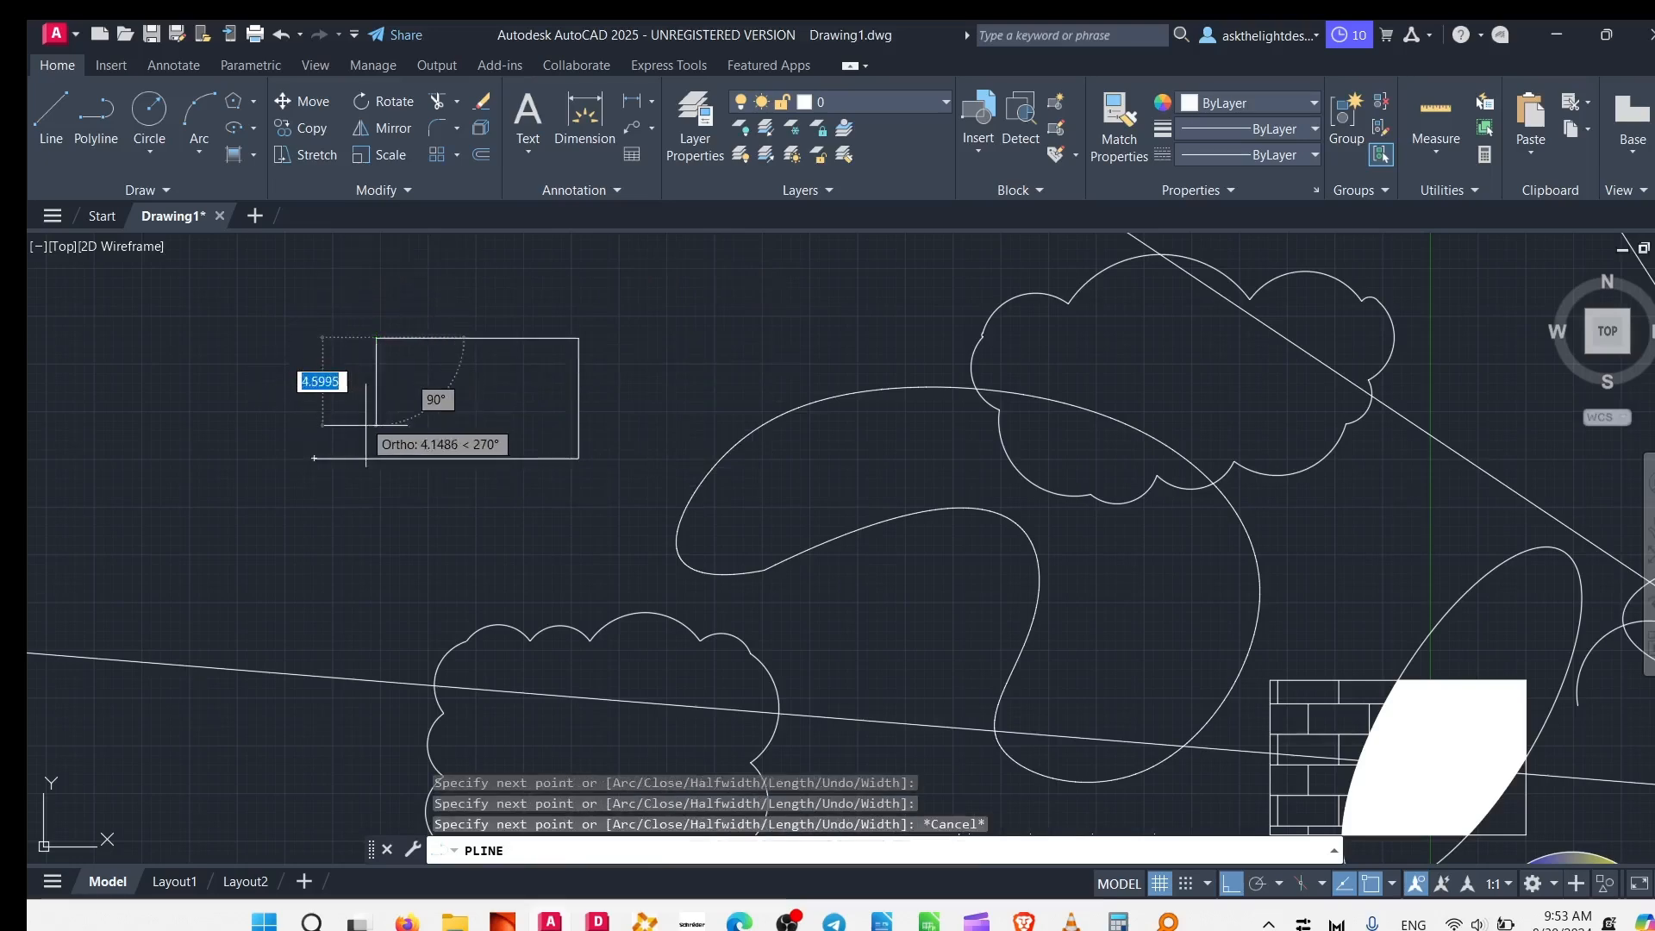
{"action": "left_click", "coordinate": [376, 511]}
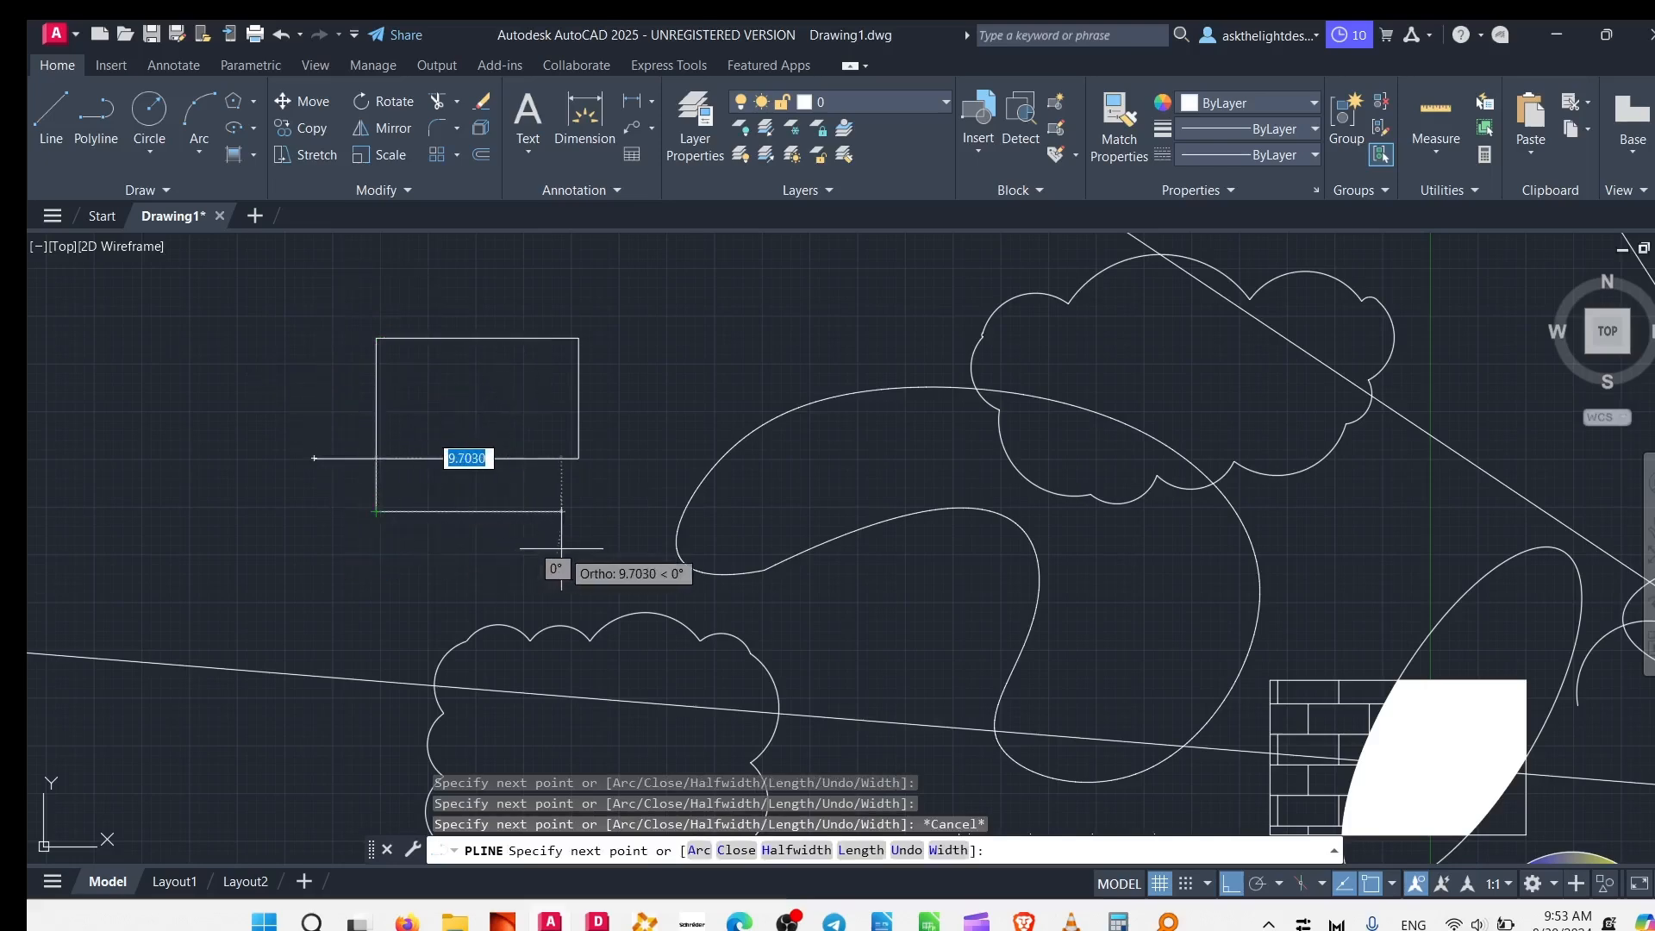
{"action": "left_click", "coordinate": [561, 512]}
{"action": "left_click", "coordinate": [561, 458]}
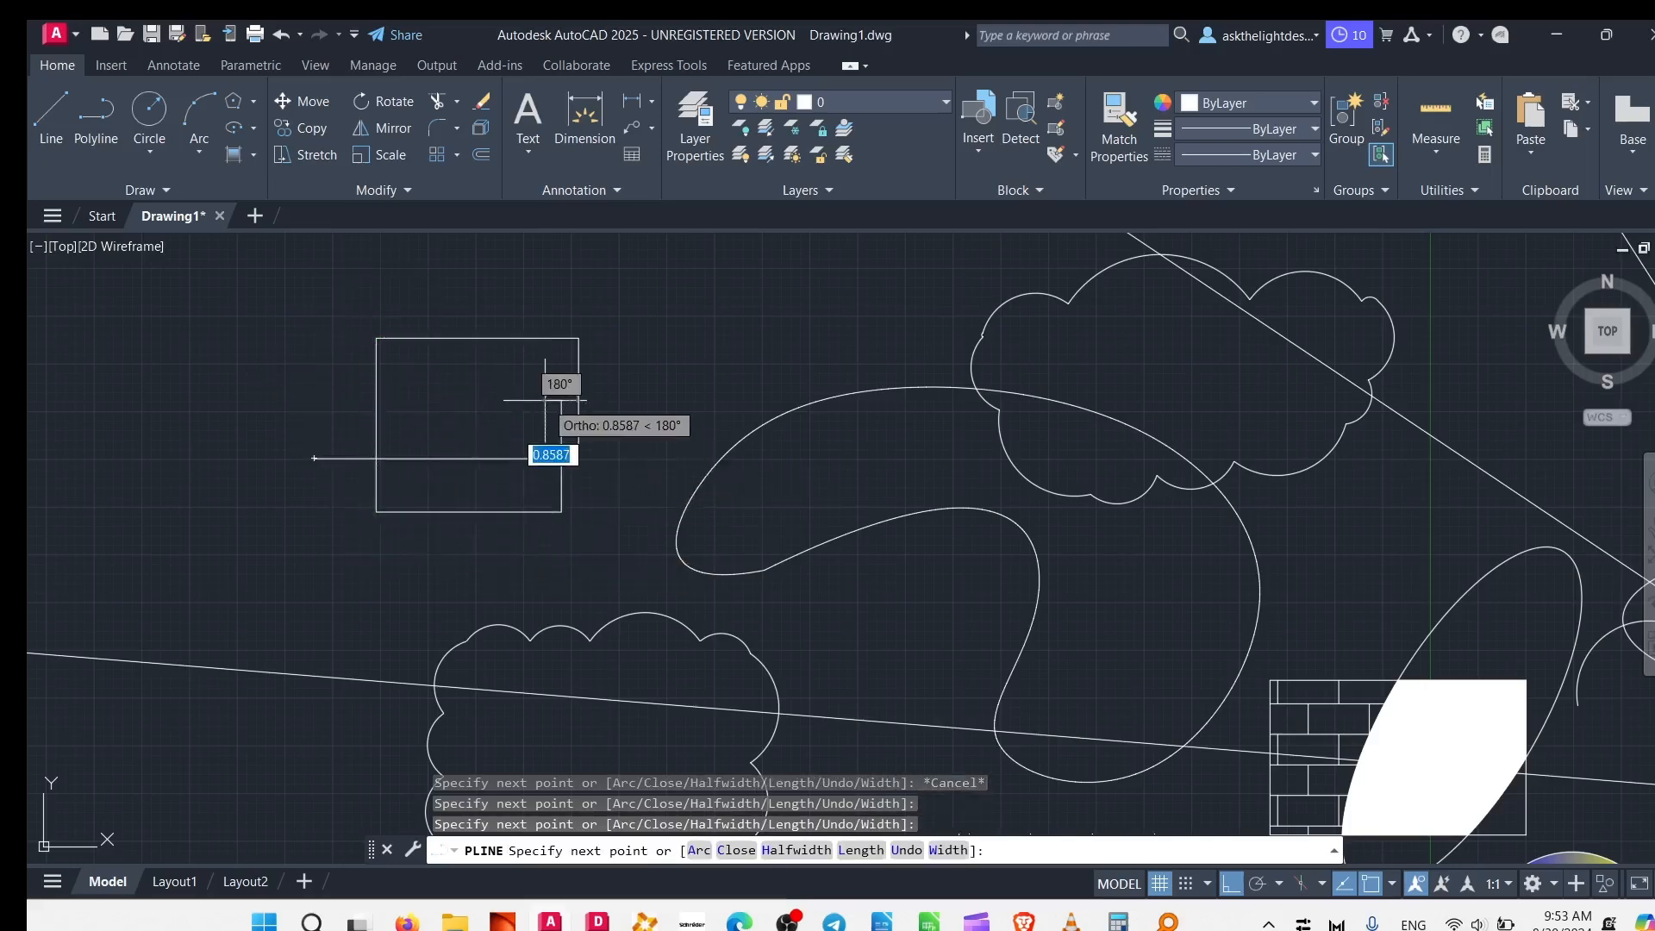
{"action": "left_click", "coordinate": [284, 458]}
{"action": "left_click", "coordinate": [283, 401]}
{"action": "key", "text": "Escape"}
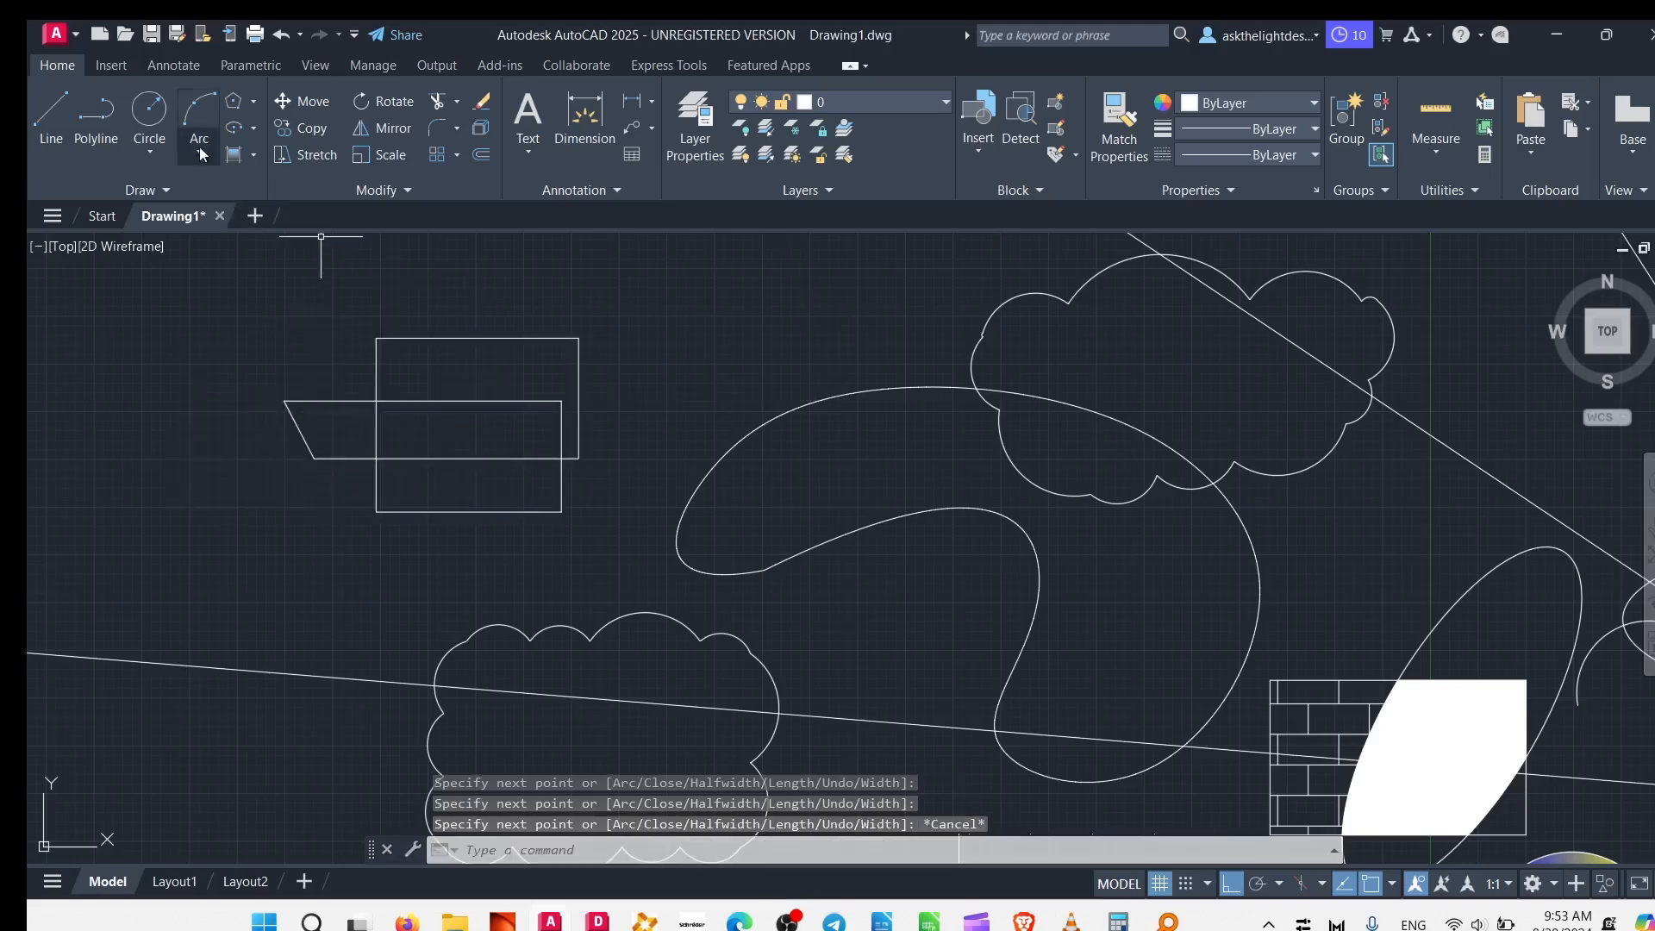
- Try to stretch the new crossing polyline horizontally to the left from the lower end of its slanted side
{"action": "left_click", "coordinate": [319, 154]}
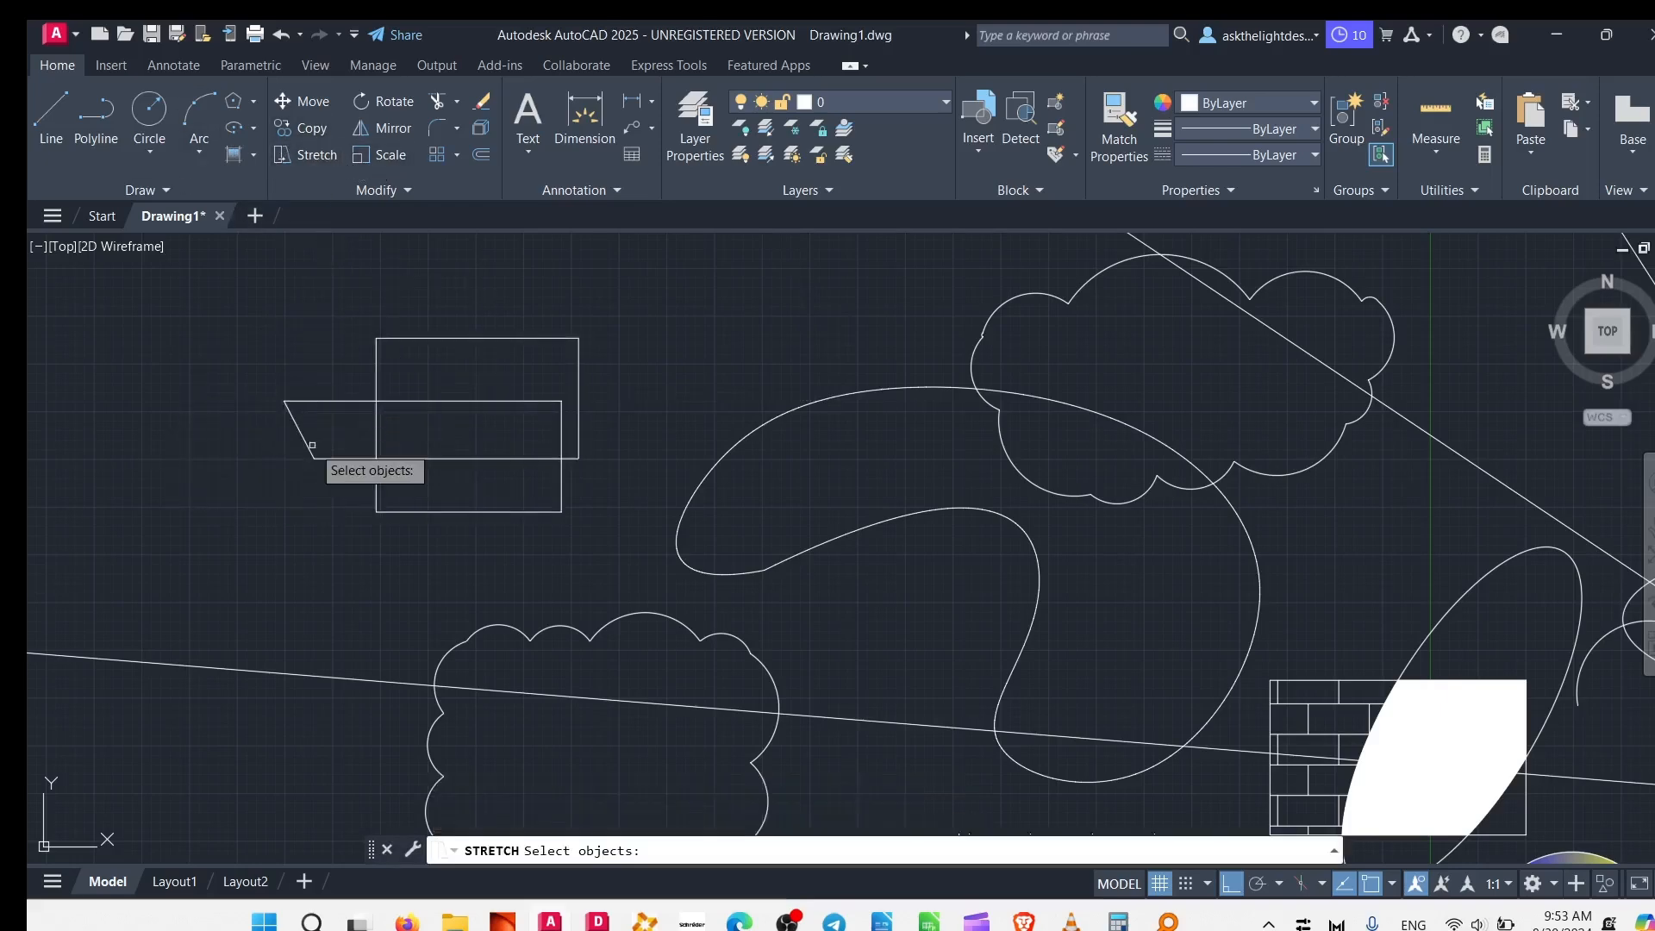
{"action": "left_click", "coordinate": [306, 443]}
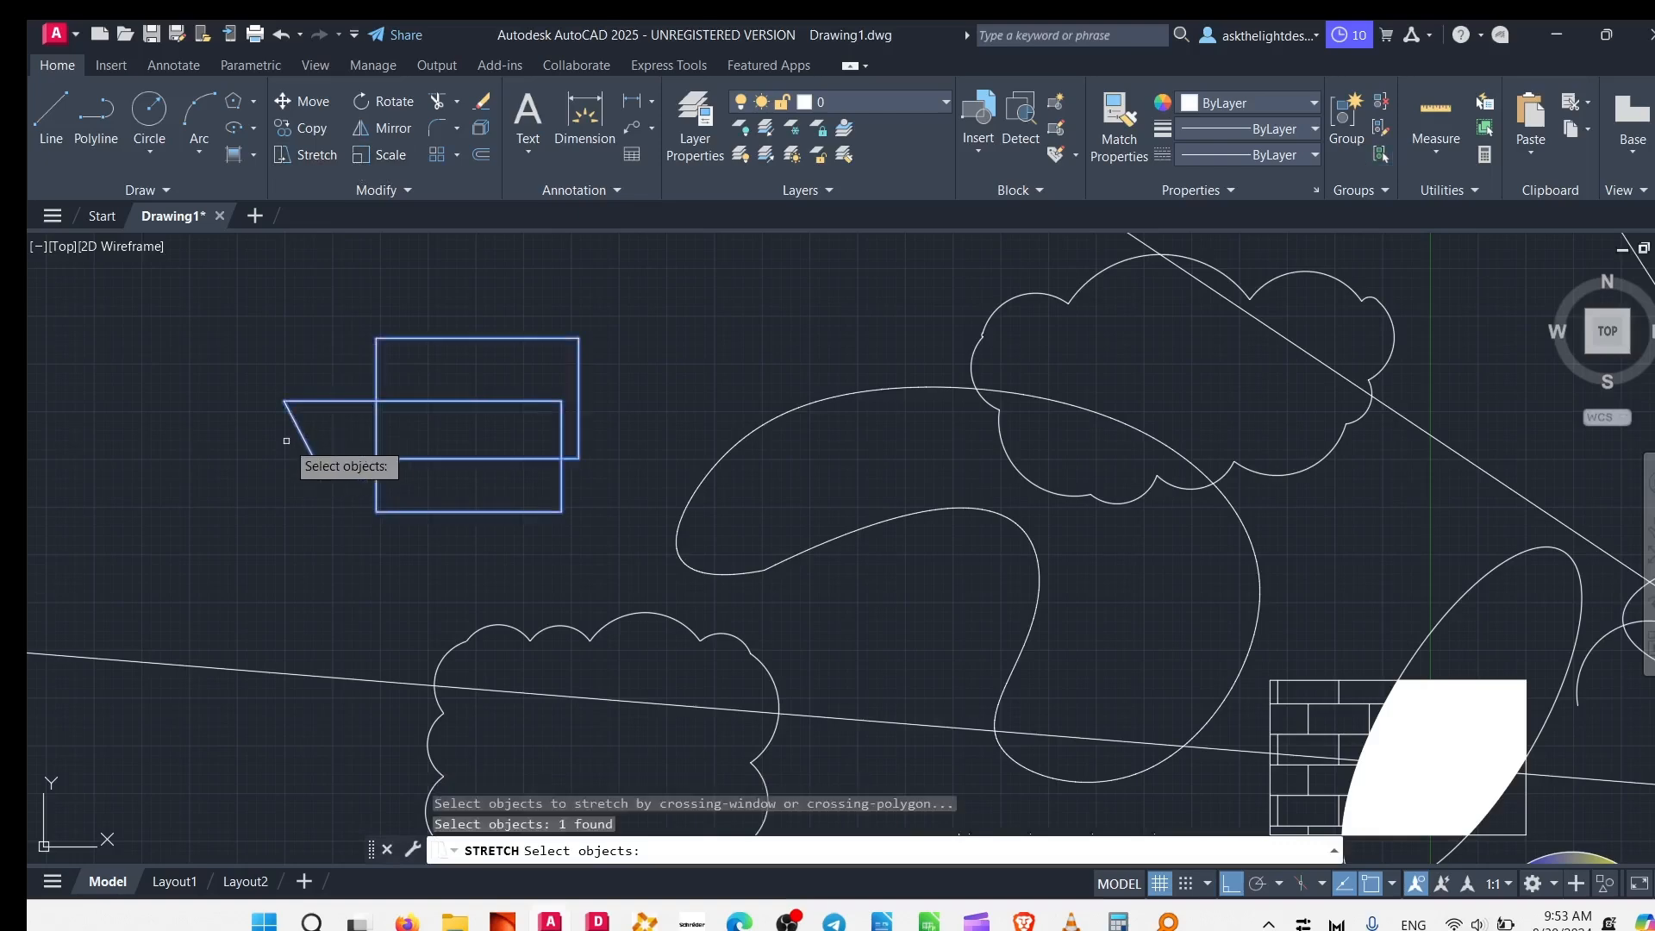
{"action": "key", "text": "Return"}
{"action": "left_click", "coordinate": [314, 458]}
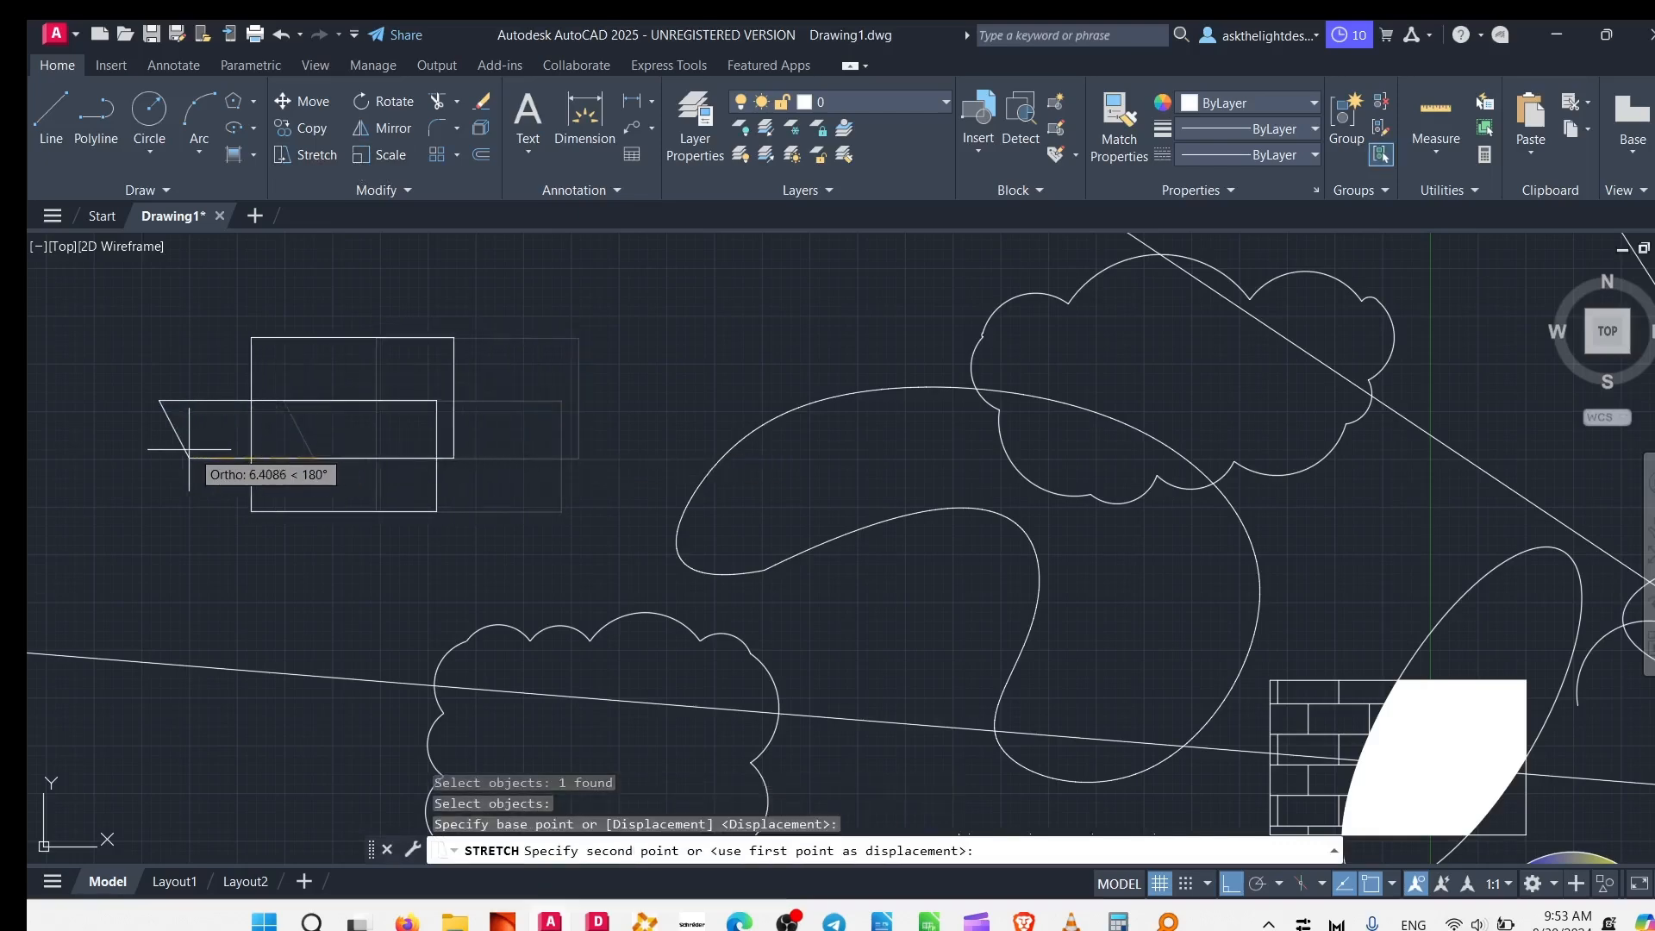
{"action": "key", "text": "Escape"}
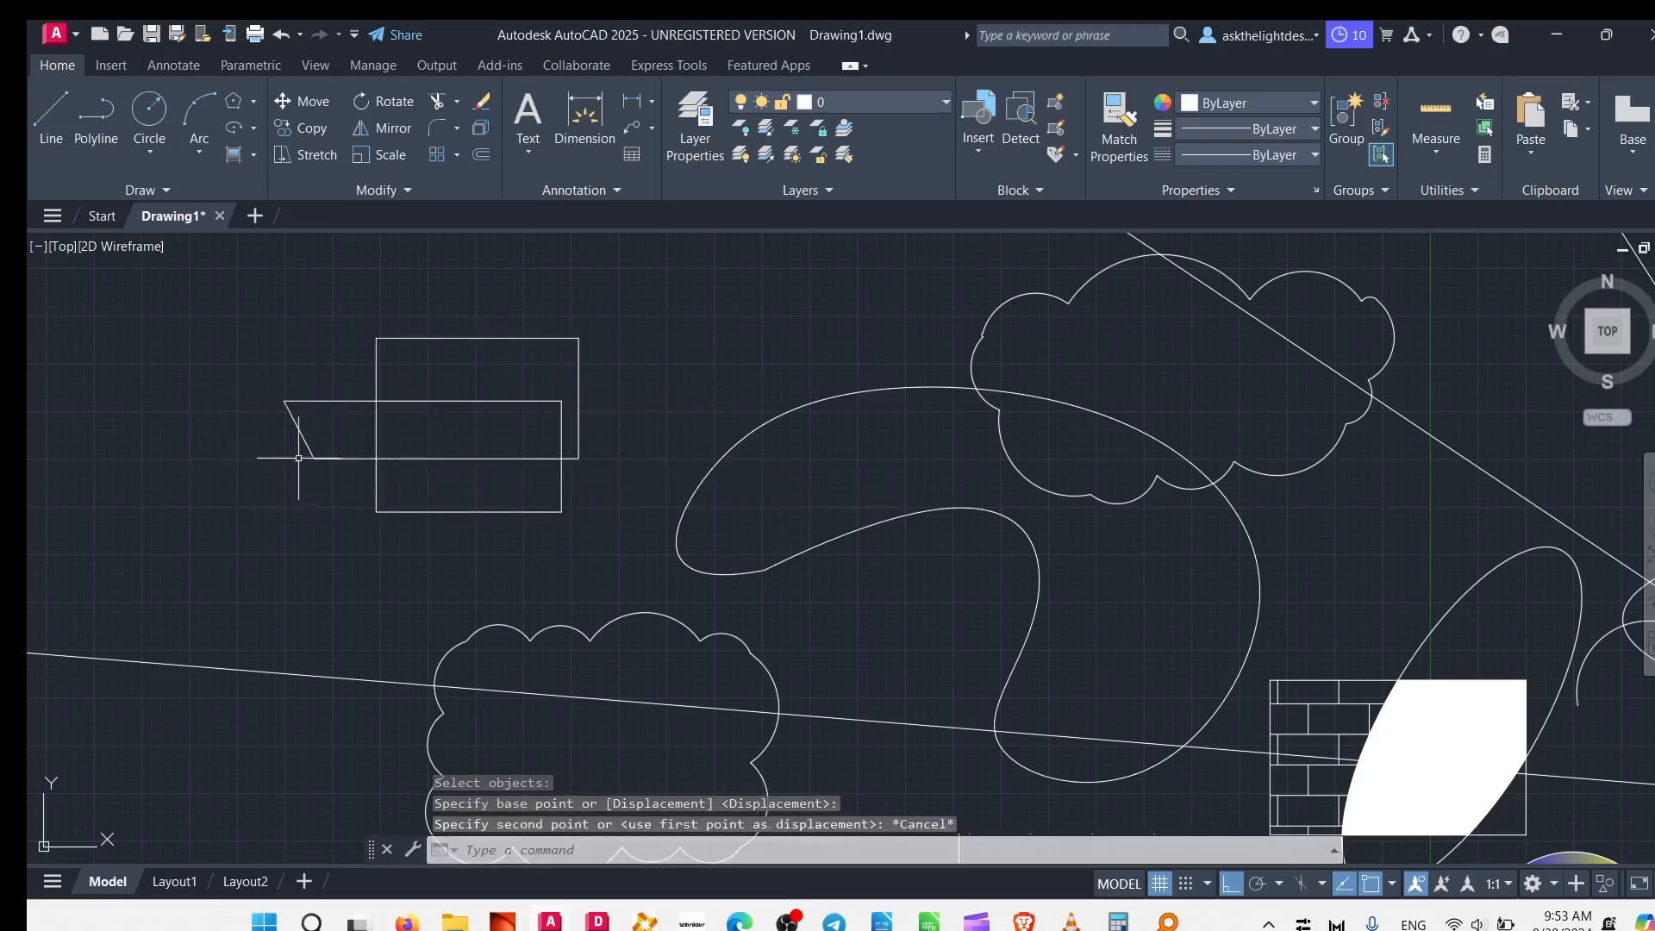
{"action": "left_click", "coordinate": [329, 430]}
{"action": "left_click", "coordinate": [236, 483]}
{"action": "middle_click_drag", "start_coordinate": [236, 484], "coordinate": [338, 470]}
{"action": "key", "text": "Escape"}
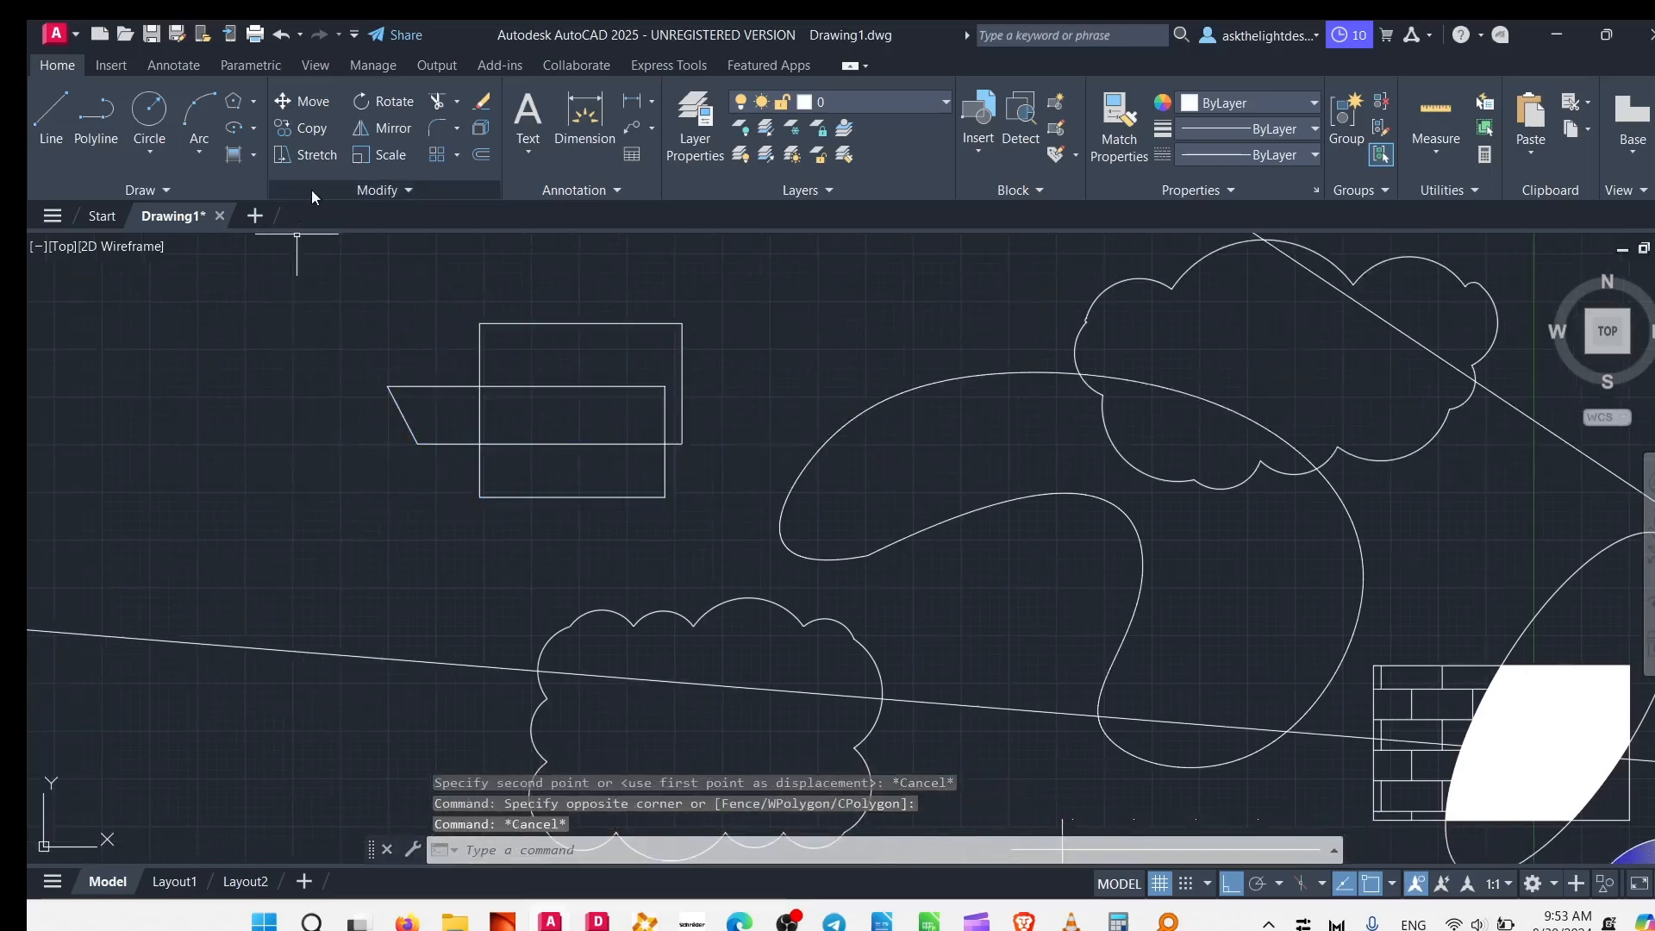
- Try to scale the closed curve right of the crossing polyline from a base point inside its upper-left lobe
{"action": "left_click", "coordinate": [389, 155]}
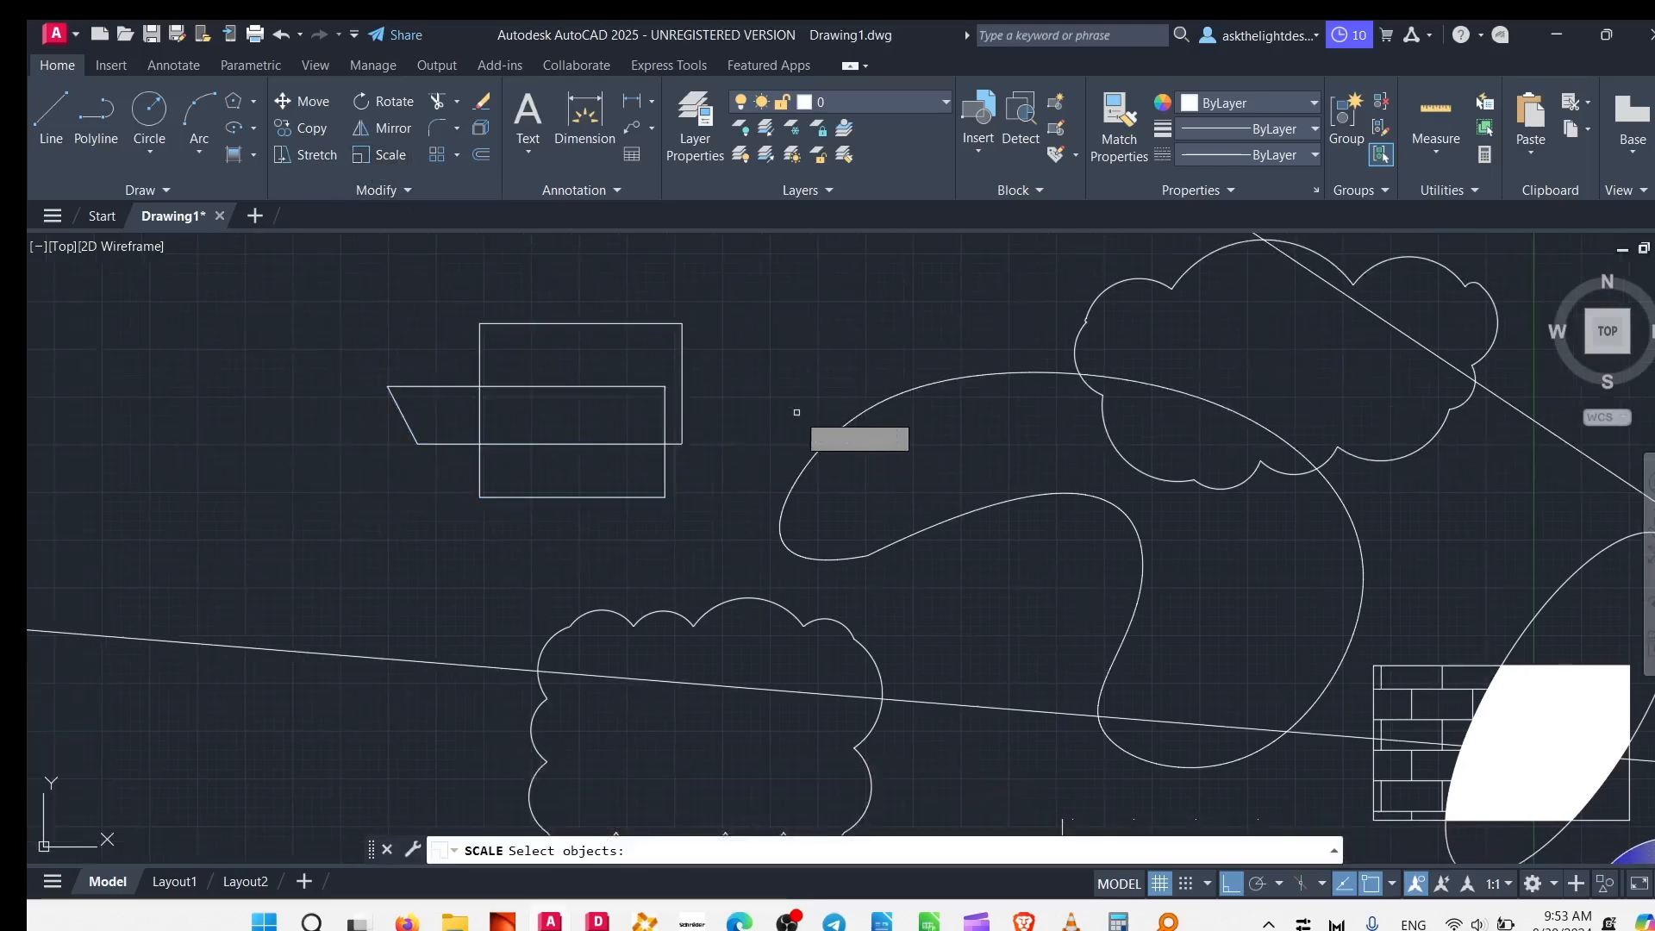
{"action": "left_click", "coordinate": [819, 442]}
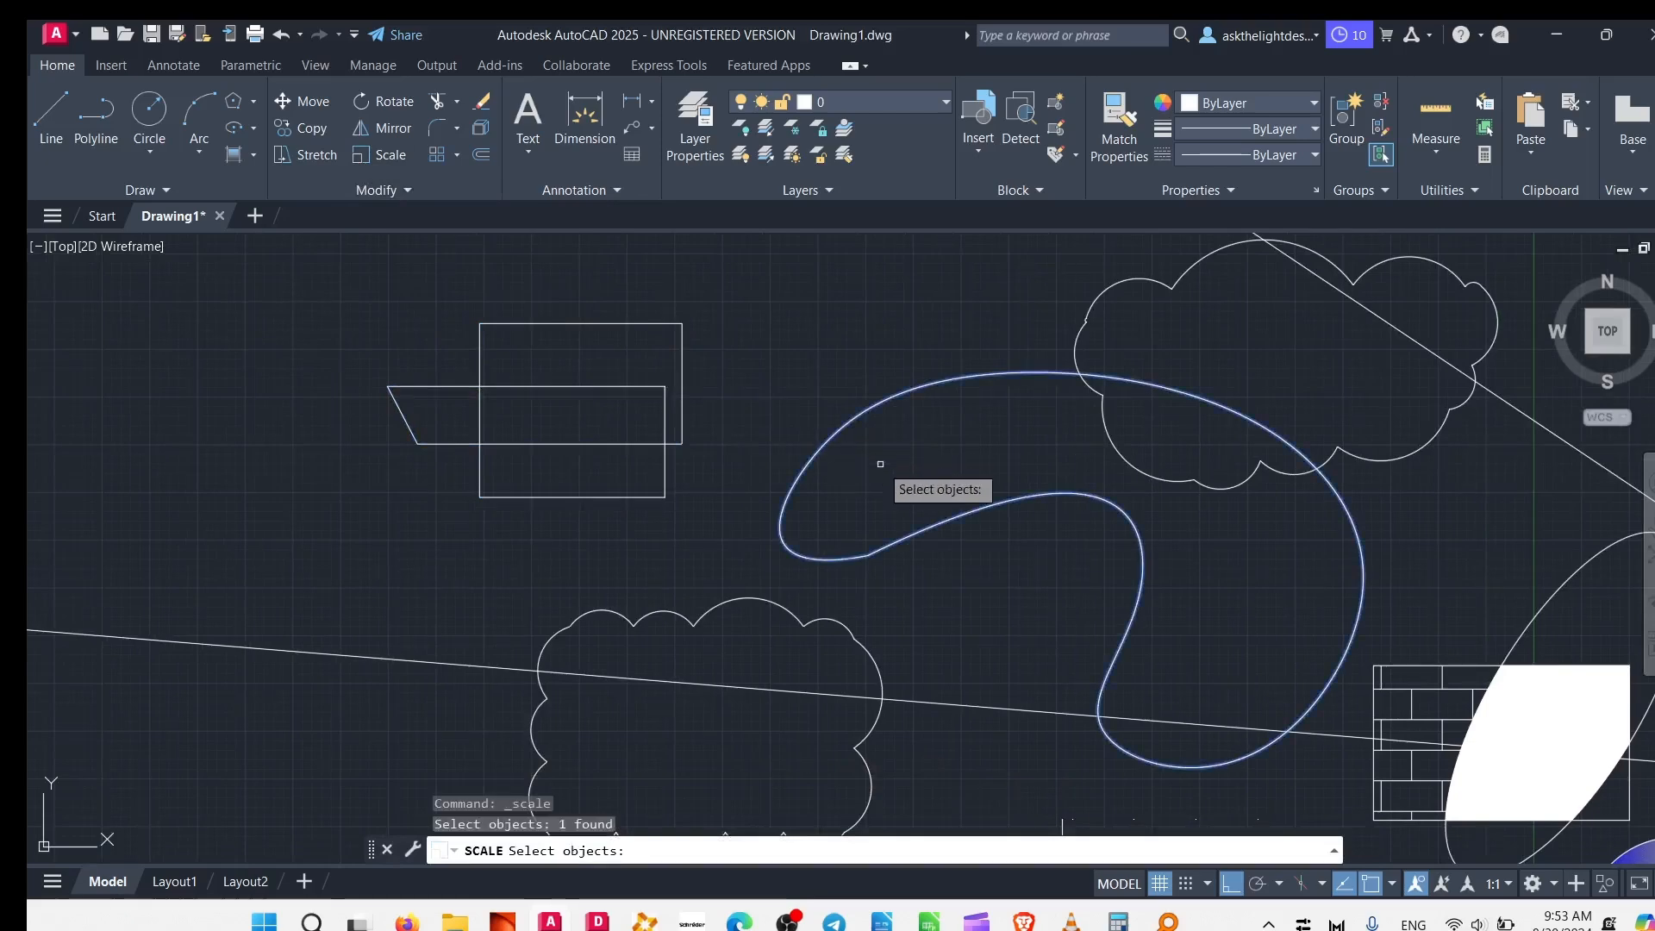
{"action": "key", "text": "Return"}
{"action": "left_click", "coordinate": [880, 472]}
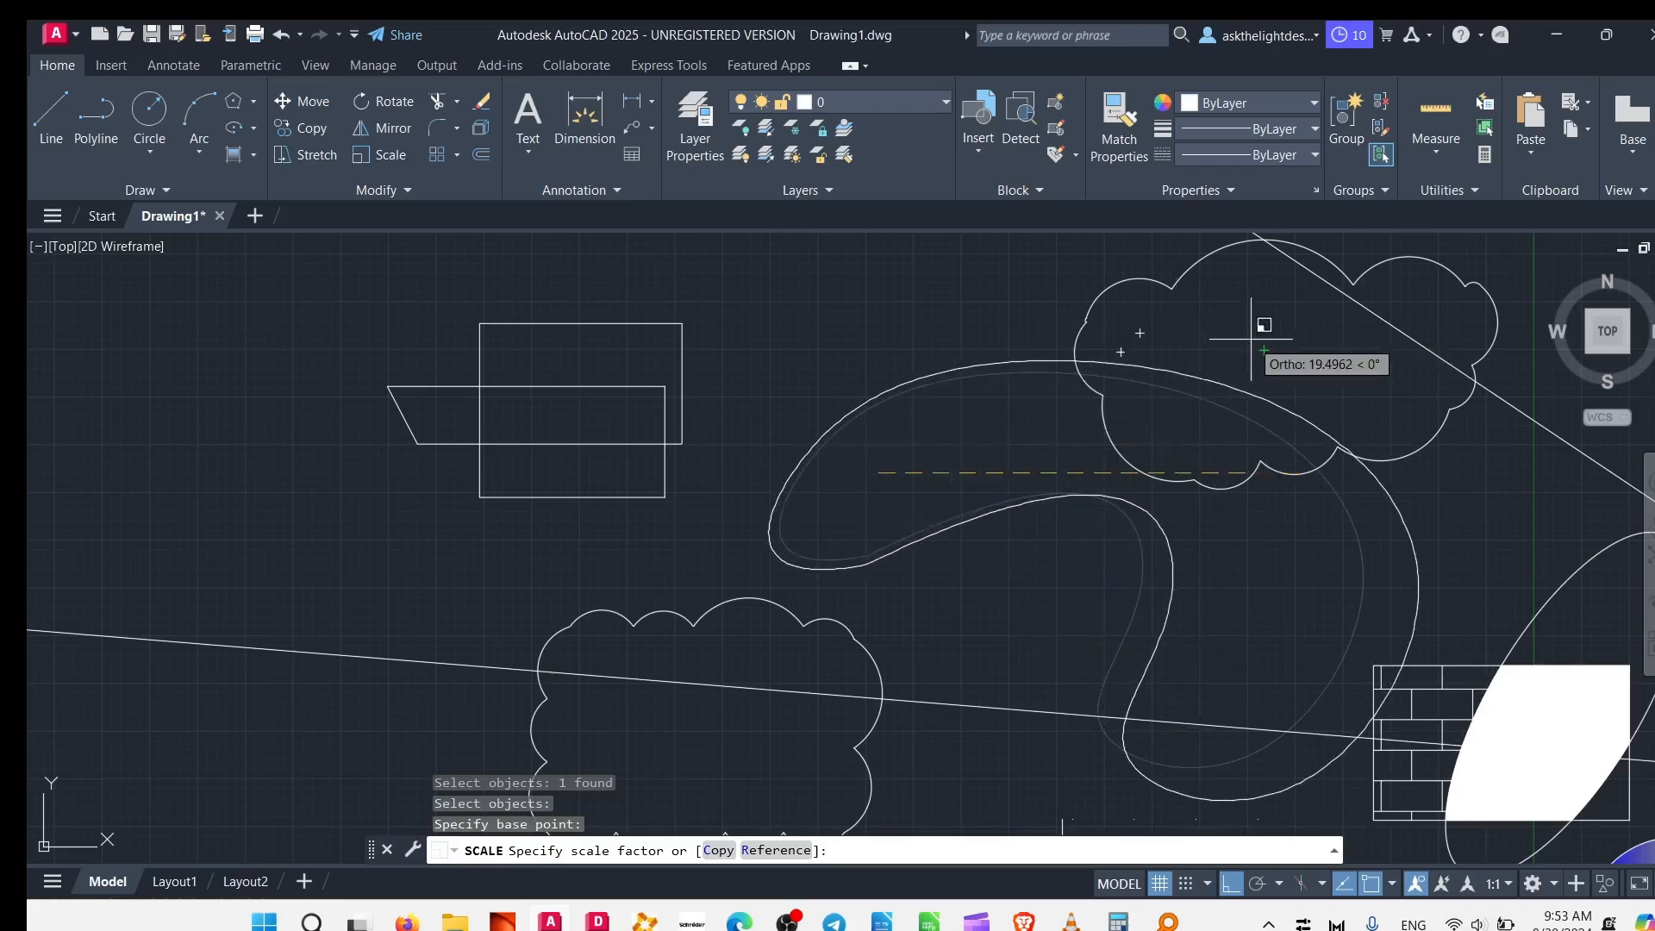
{"action": "key", "text": "Escape"}
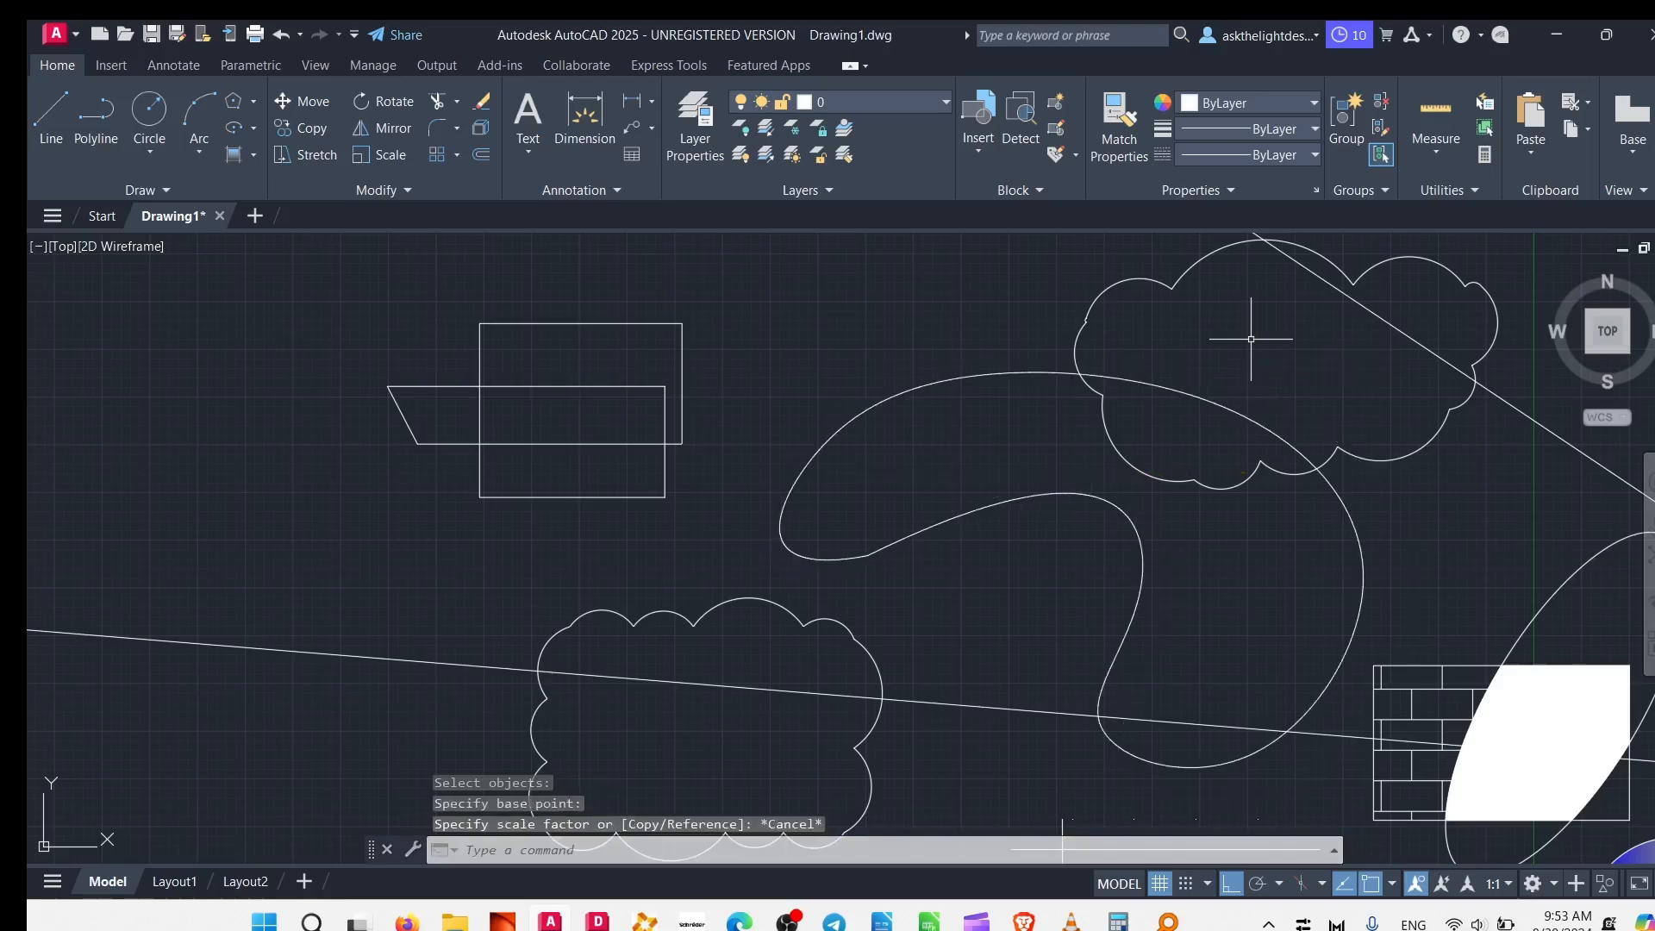
- Scale the copied octagon left of the overlapping circles by a factor of 1.5 about the midpoint of its right side
{"action": "scroll", "coordinate": [974, 517], "scroll_direction": "down", "scroll_amount": 3}
{"action": "middle_click_drag", "start_coordinate": [969, 659], "coordinate": [872, 498]}
{"action": "scroll", "coordinate": [872, 498], "scroll_direction": "up", "scroll_amount": 3}
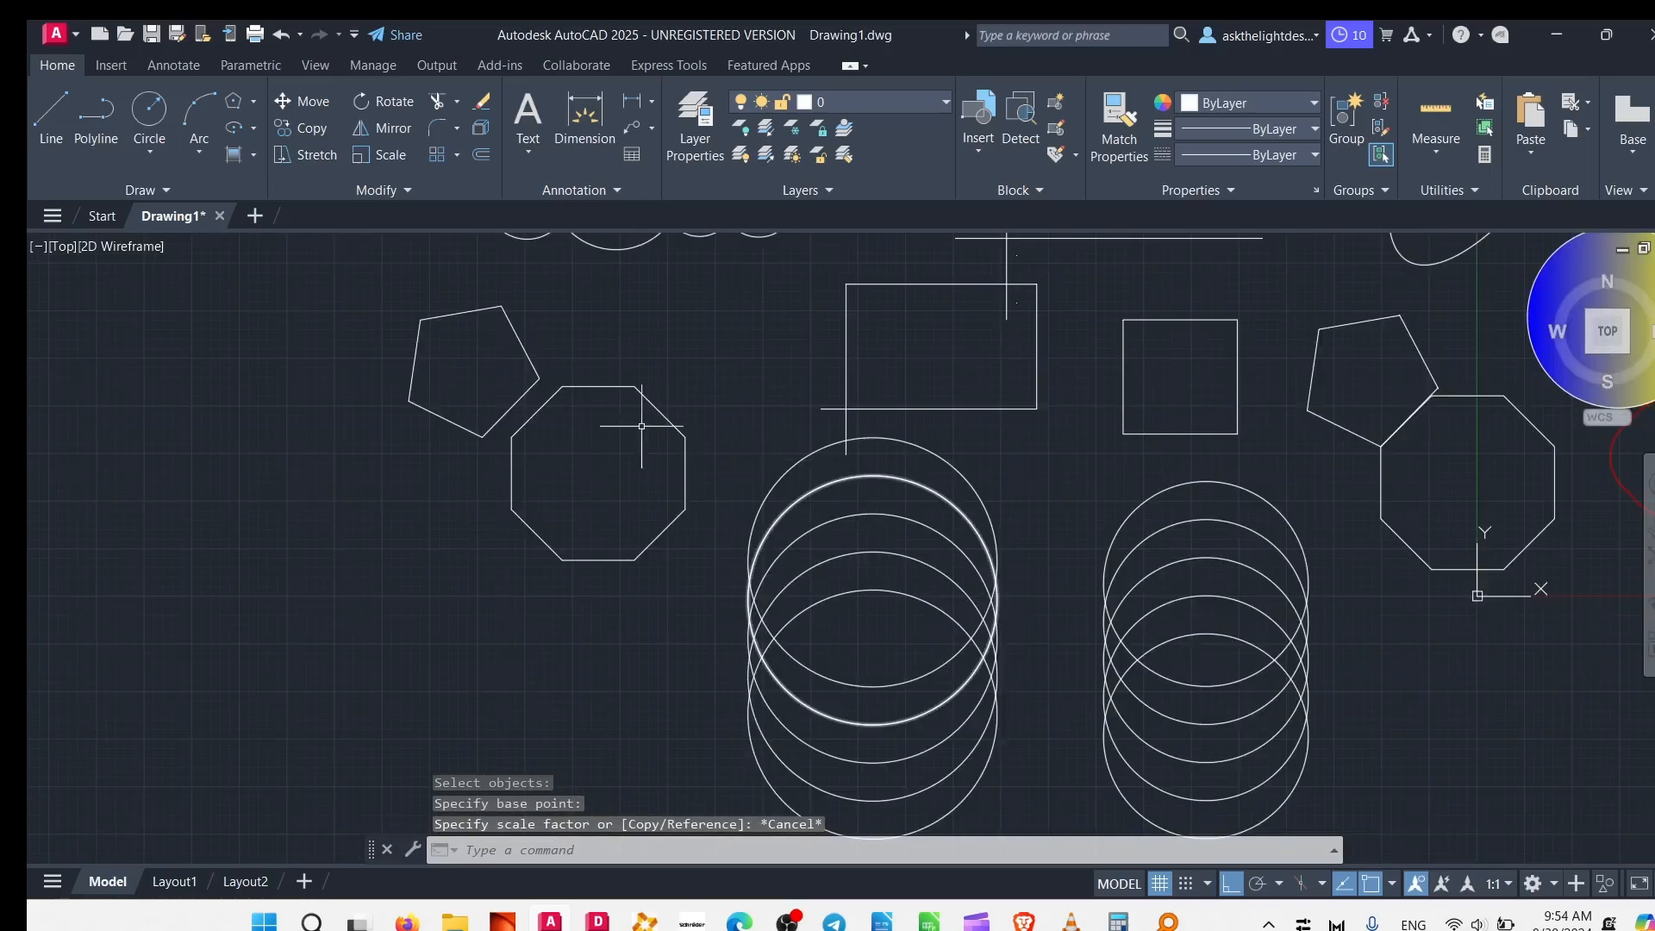
{"action": "left_click", "coordinate": [620, 389]}
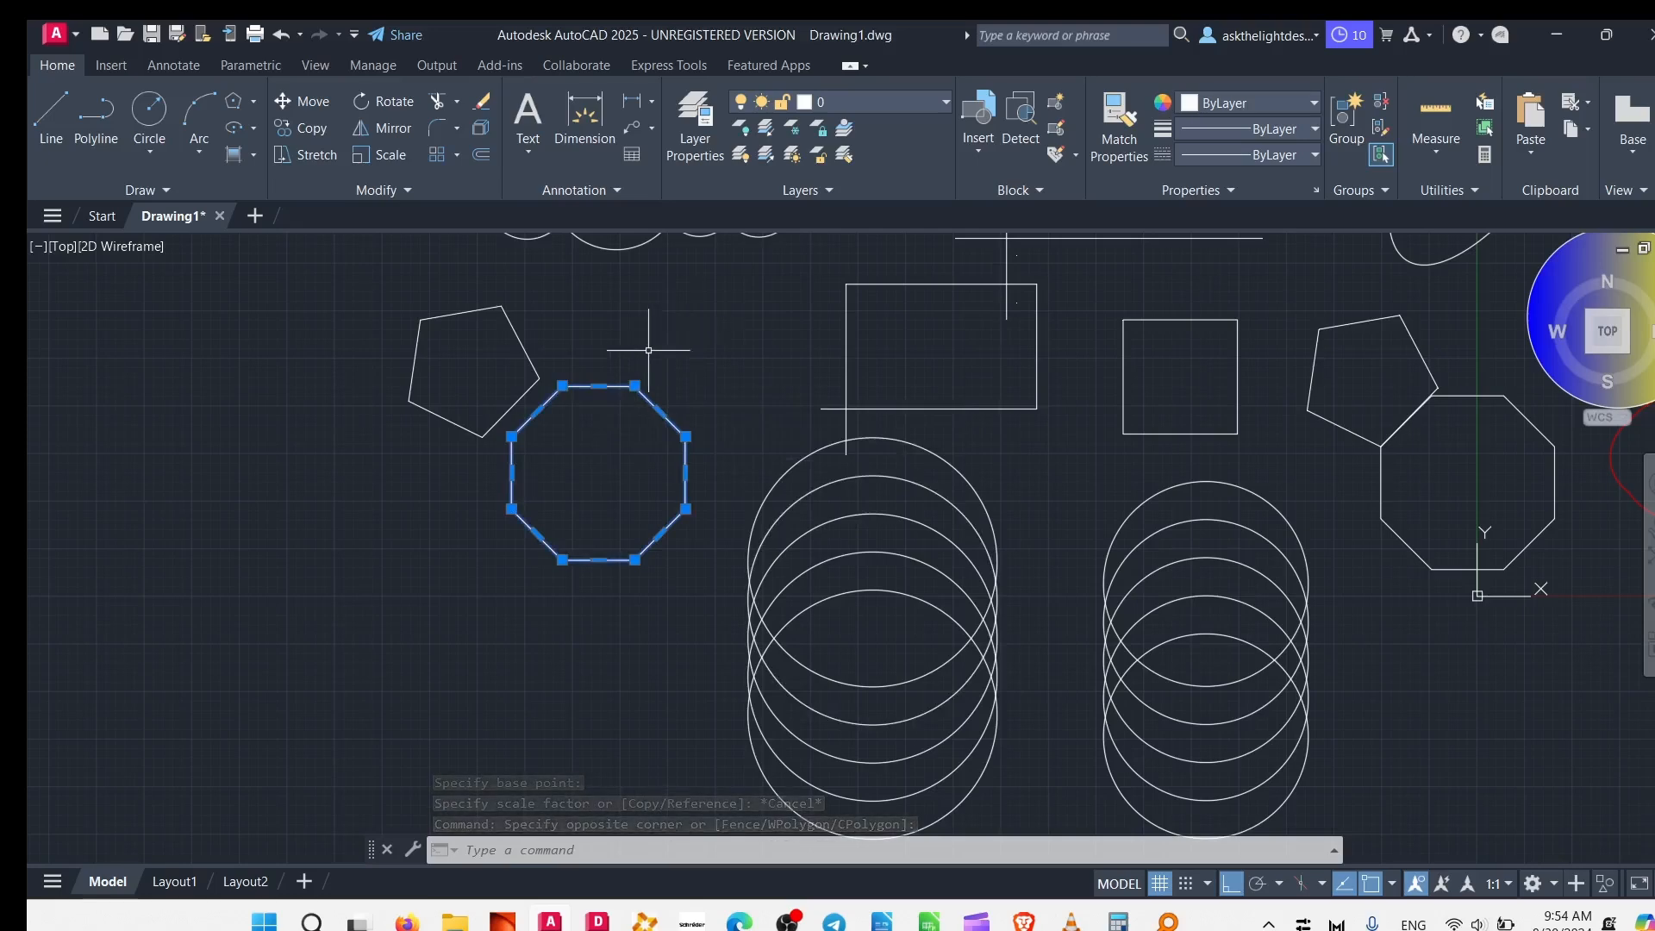
{"action": "left_click", "coordinate": [353, 162]}
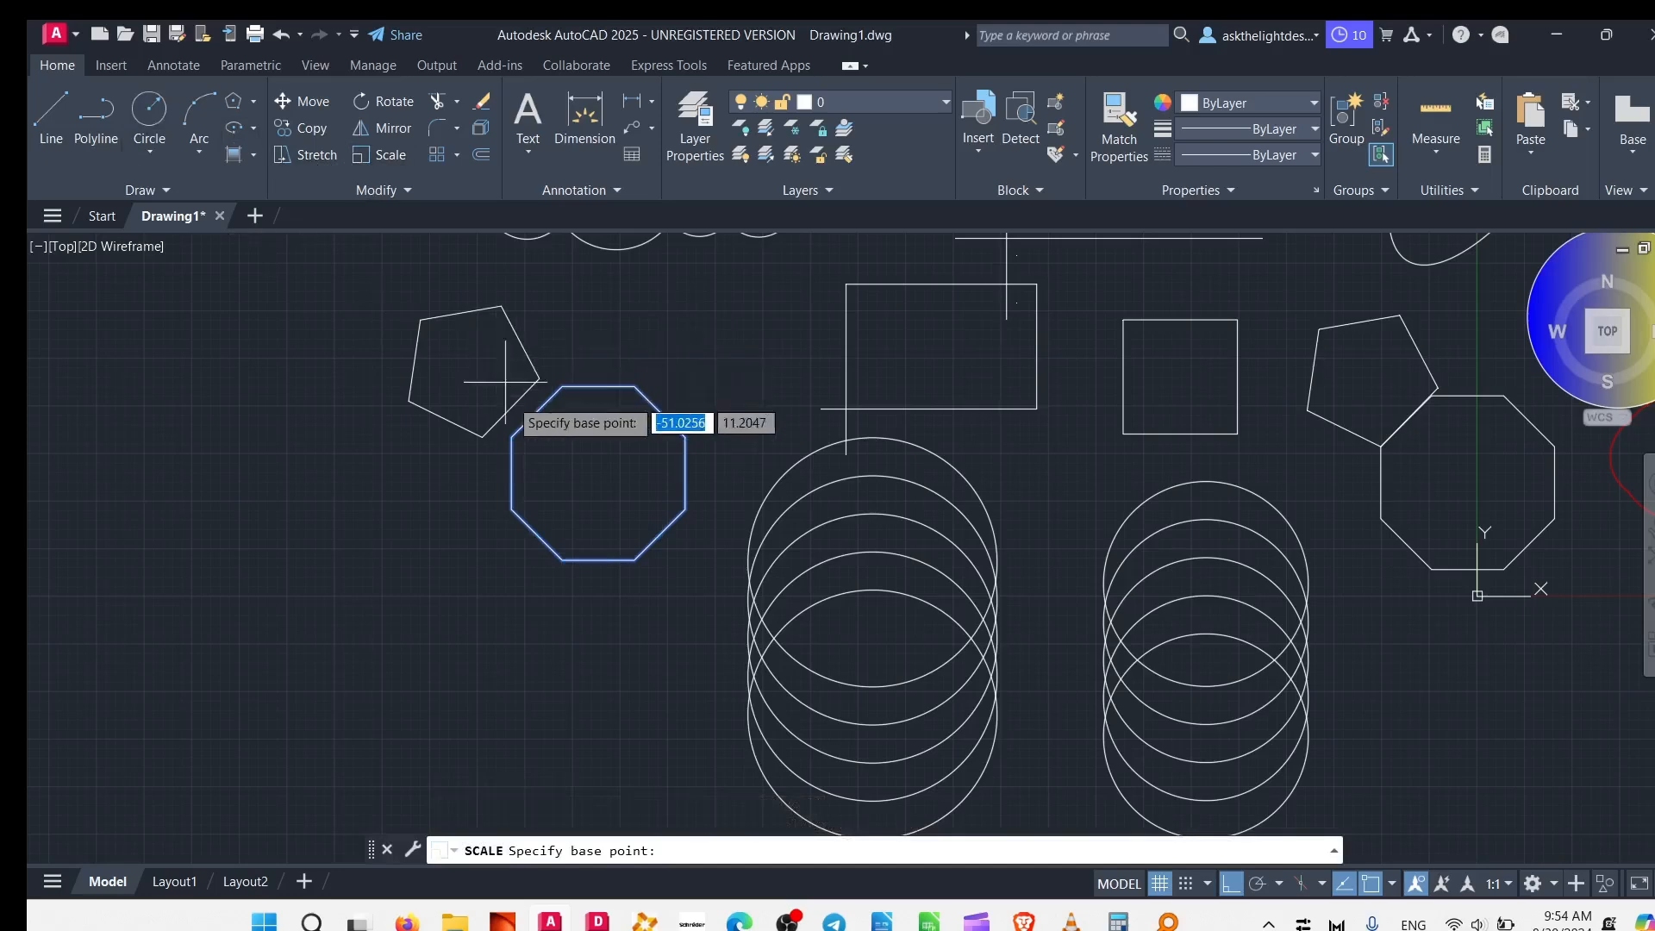
{"action": "left_click", "coordinate": [680, 472]}
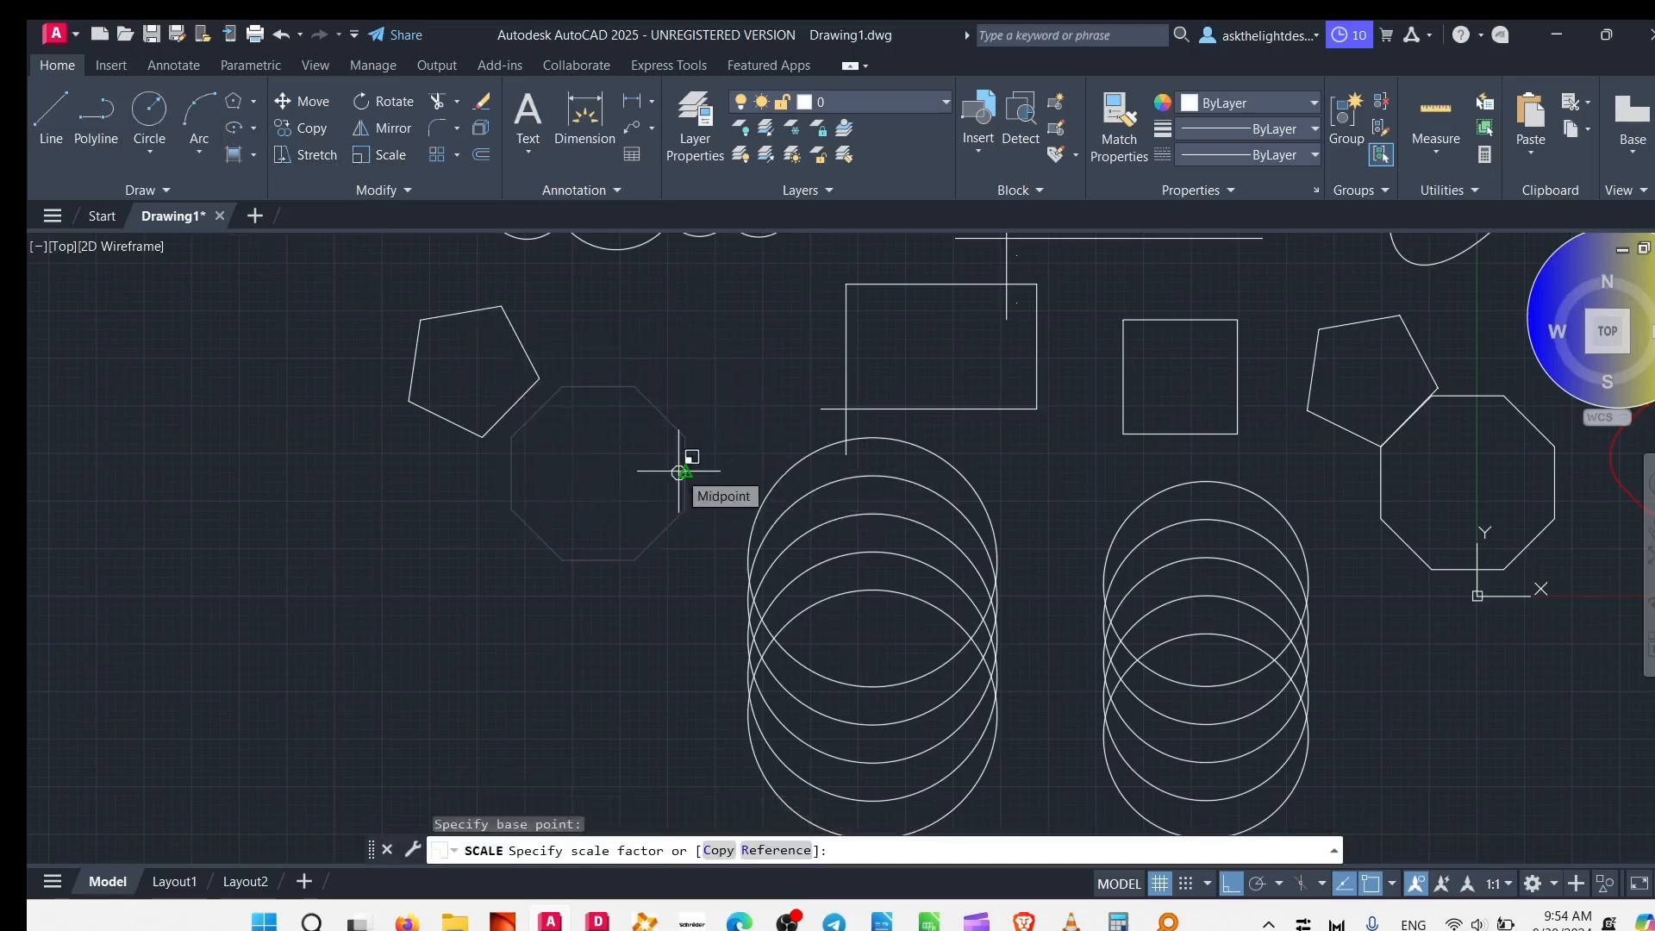
{"action": "type", "text": "1.5"}
{"action": "key", "text": "Return"}
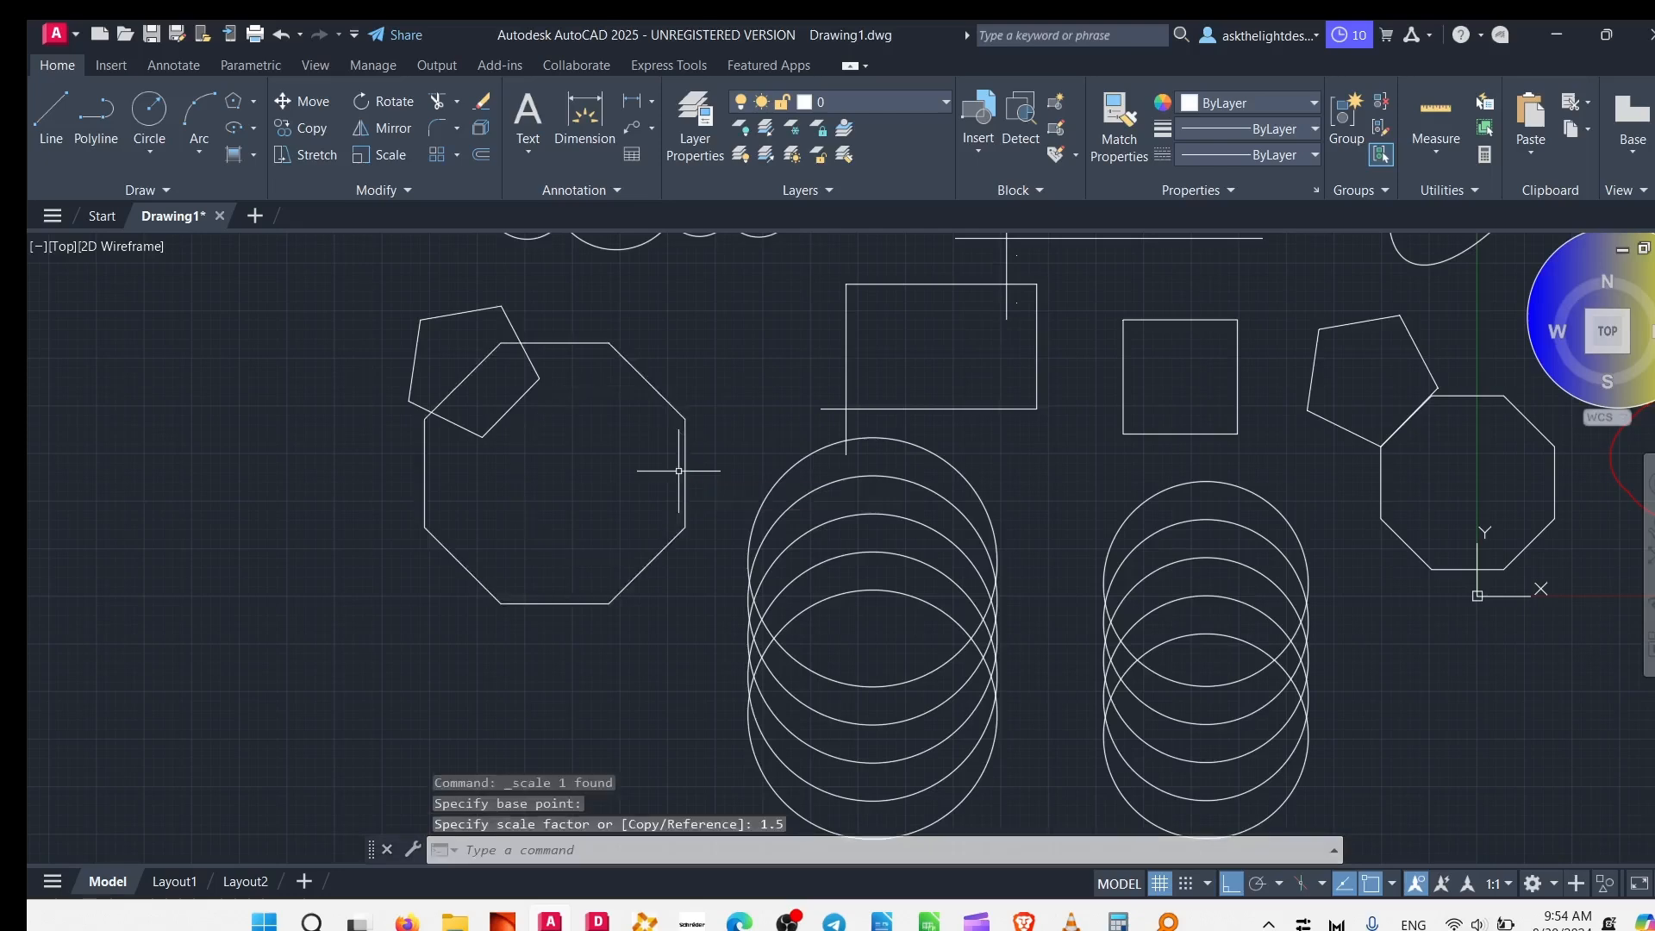
{"action": "left_click_drag", "start_coordinate": [672, 352], "coordinate": [603, 414]}
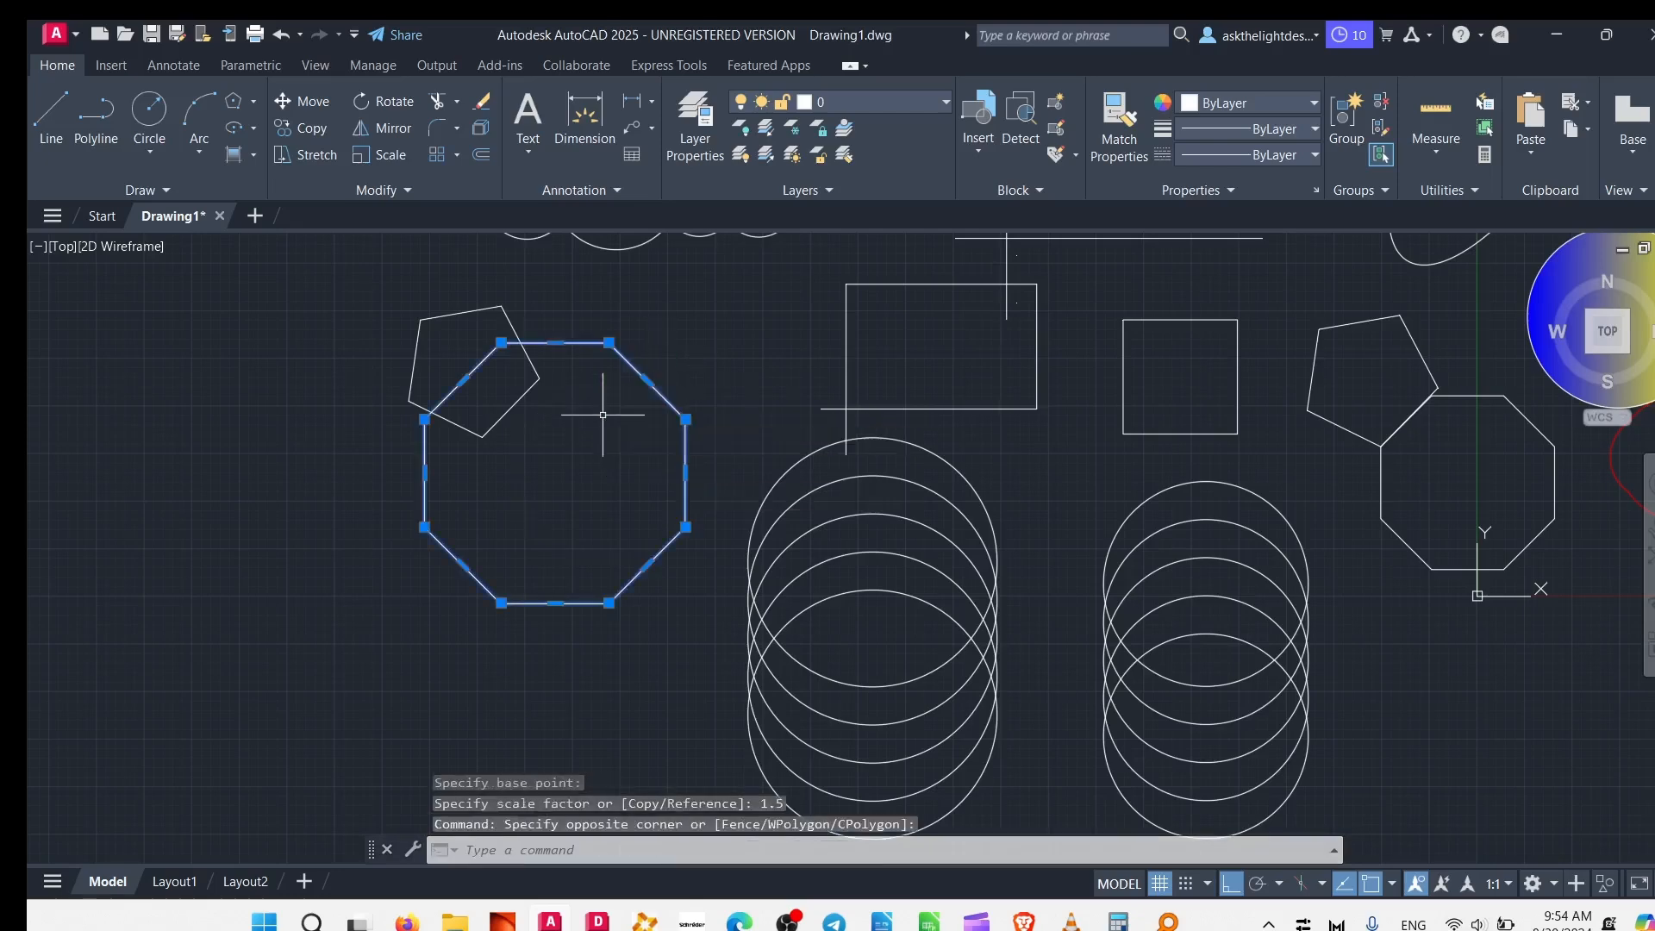
{"action": "key", "text": "m"}
{"action": "key", "text": "Return"}
{"action": "left_click", "coordinate": [244, 443]}
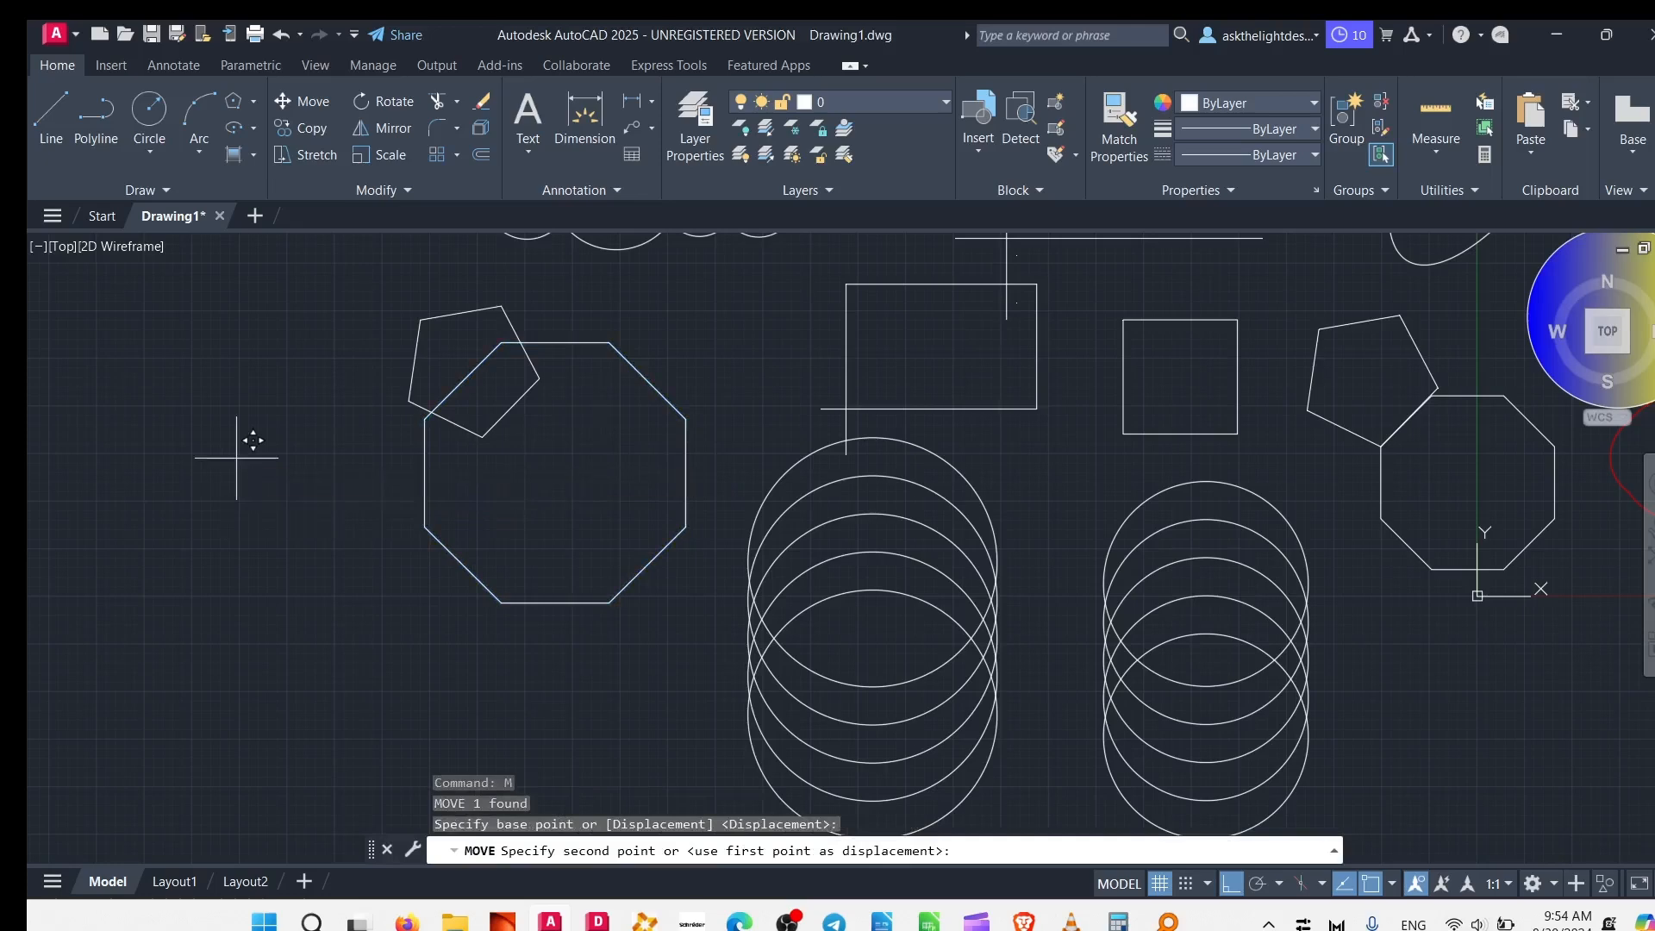
{"action": "key", "text": "Escape"}
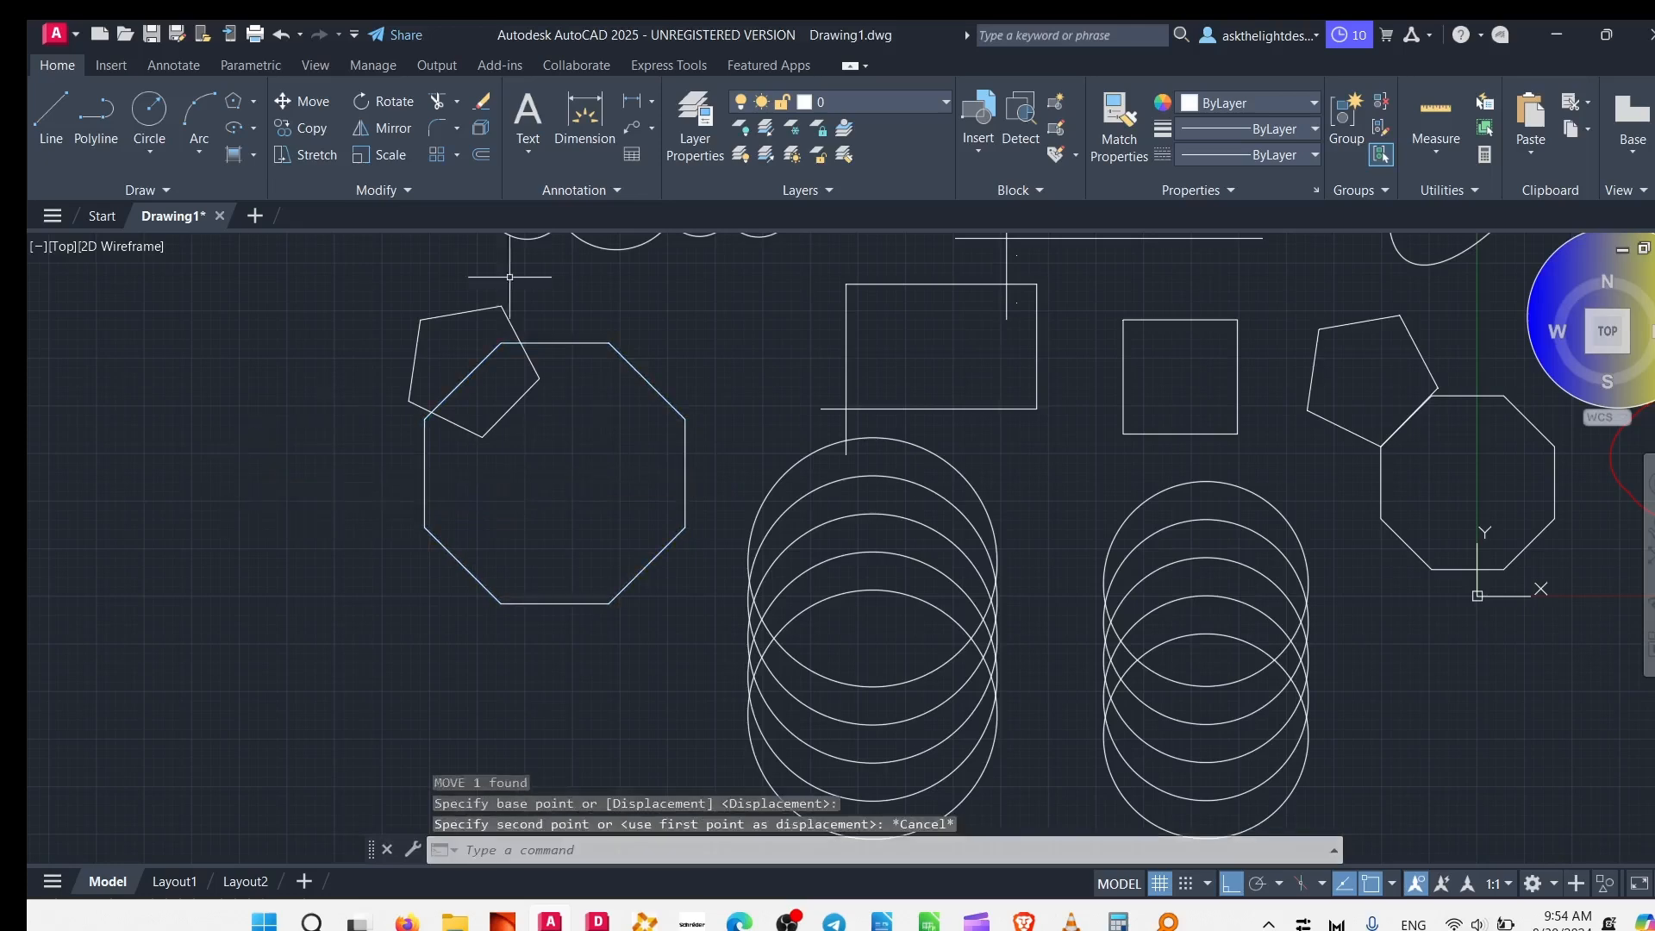
- Create a polar array of the enlarged octagon around a center point in the empty area to its lower left
{"action": "left_click", "coordinate": [457, 152]}
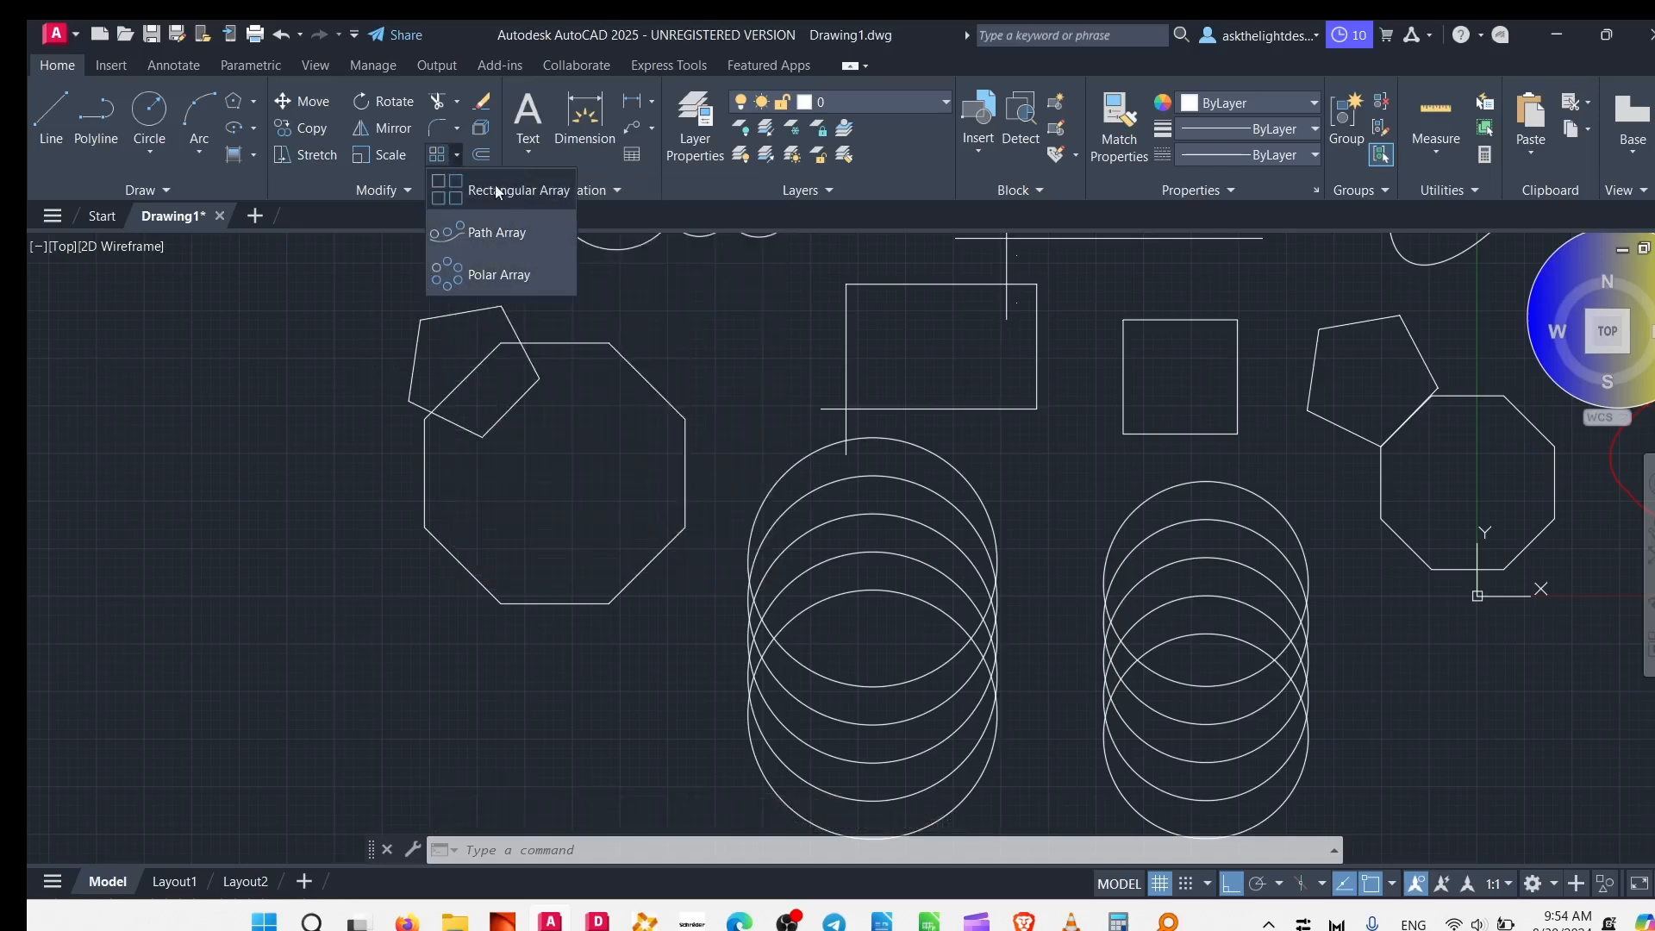
{"action": "left_click", "coordinate": [497, 274]}
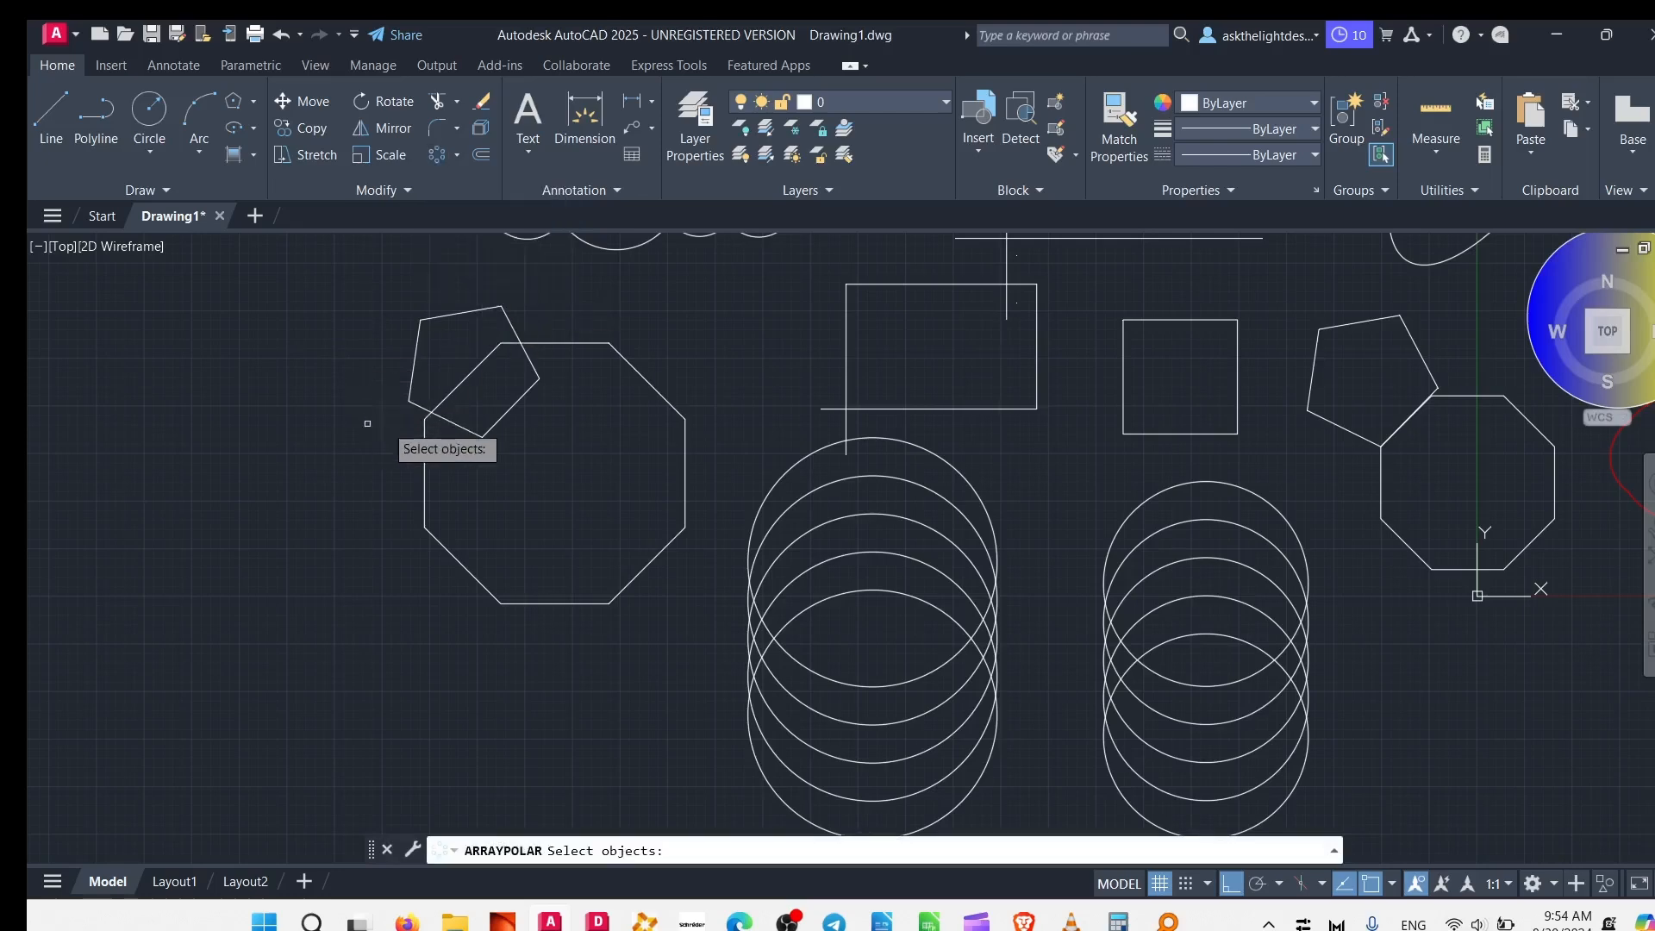
{"action": "middle_click_drag", "start_coordinate": [362, 412], "coordinate": [874, 425]}
{"action": "scroll", "coordinate": [871, 424], "scroll_direction": "down", "scroll_amount": 5}
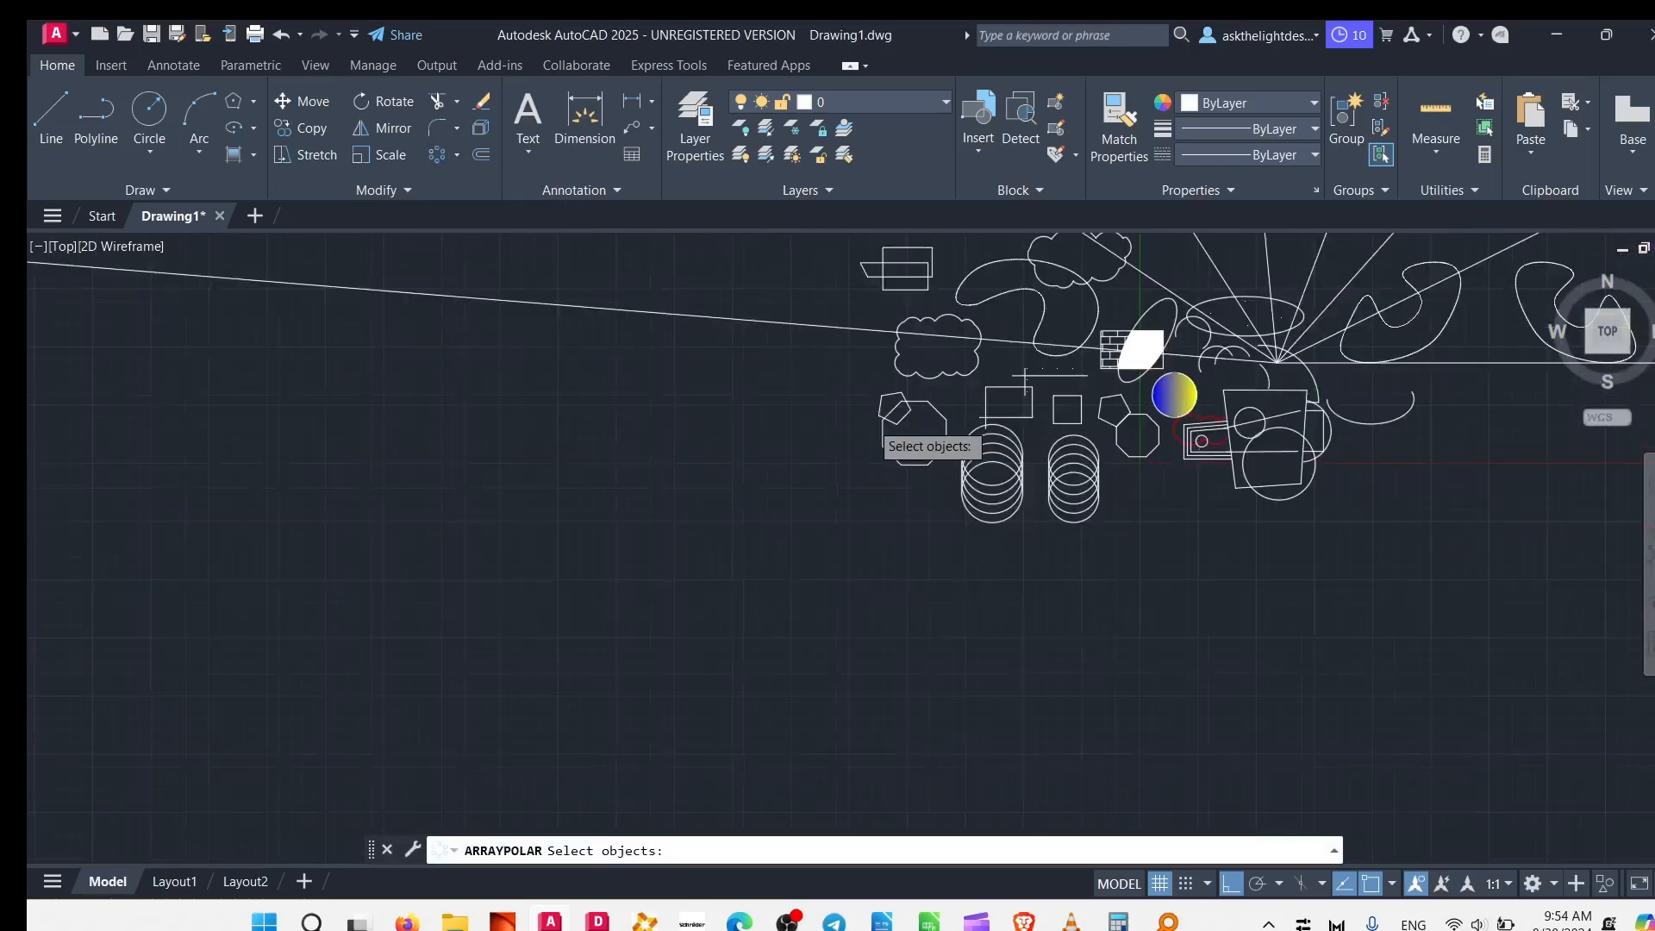
{"action": "scroll", "coordinate": [984, 400], "scroll_direction": "up", "scroll_amount": 4}
{"action": "left_click", "coordinate": [1021, 372]}
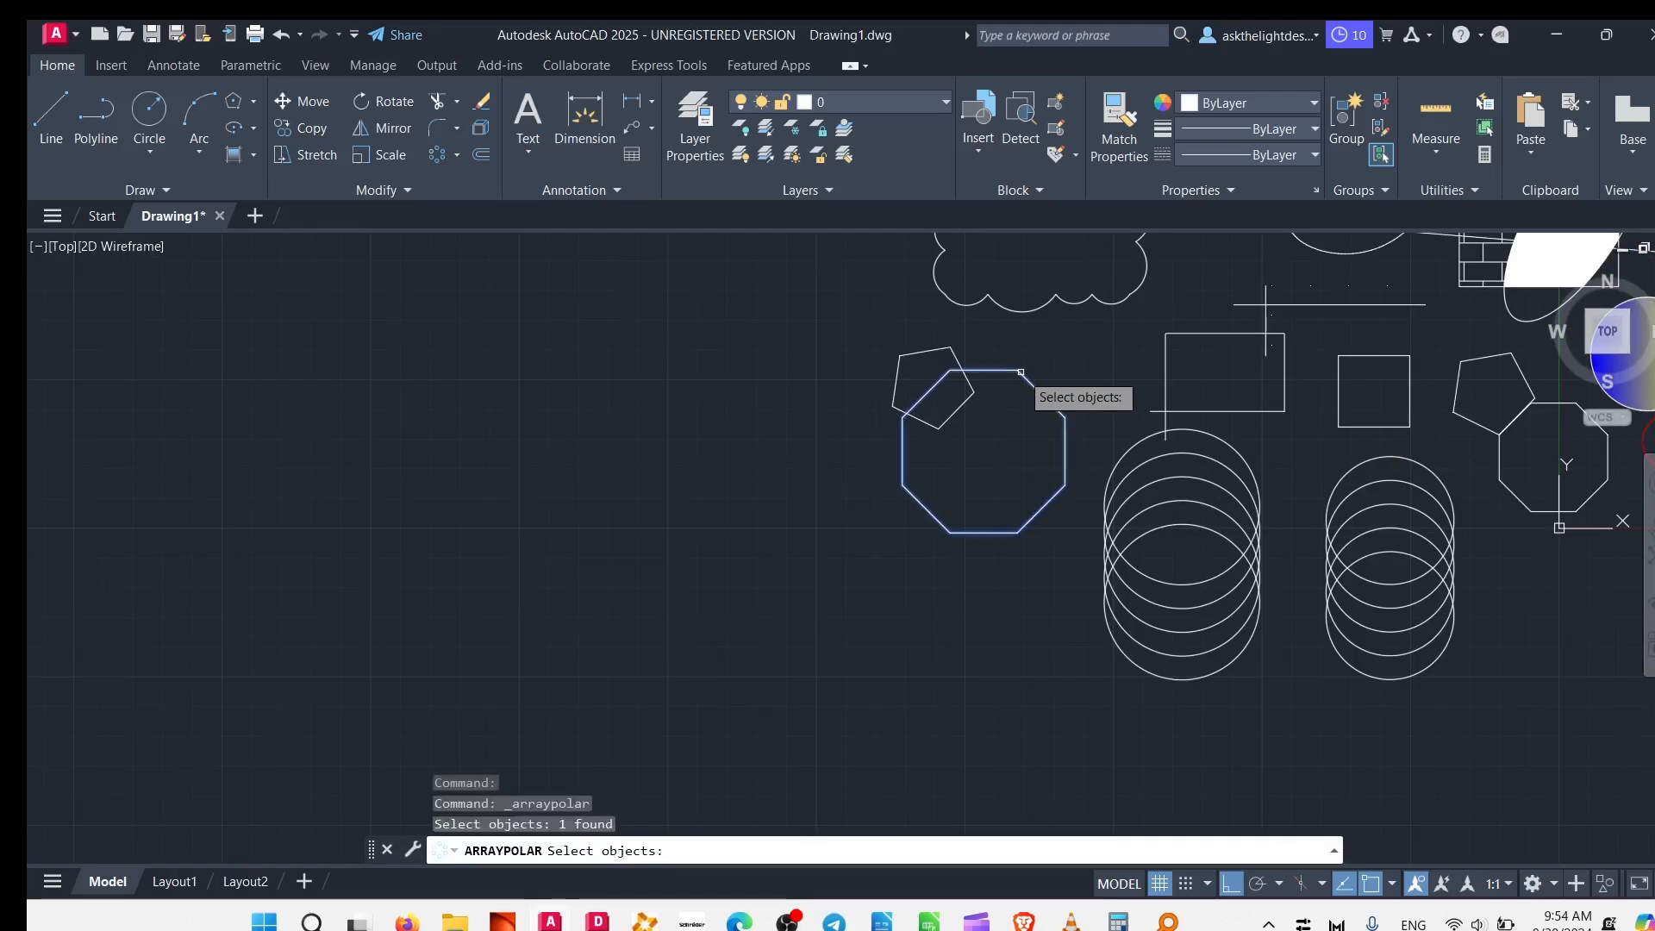
{"action": "key", "text": "Return"}
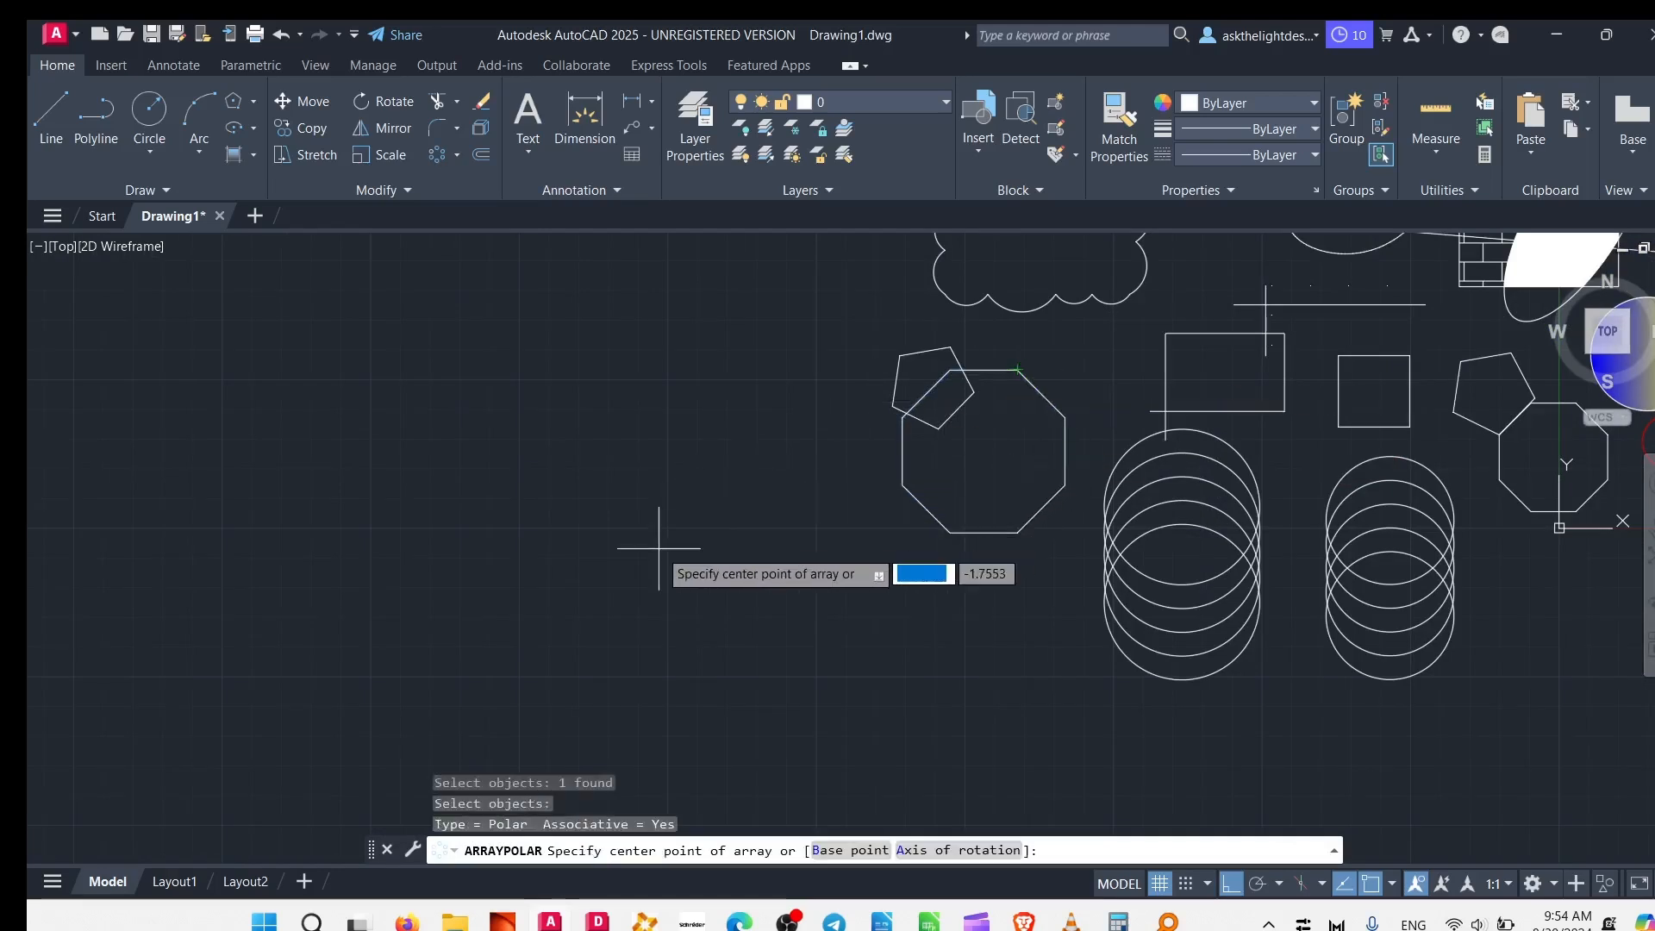
{"action": "left_click", "coordinate": [769, 610]}
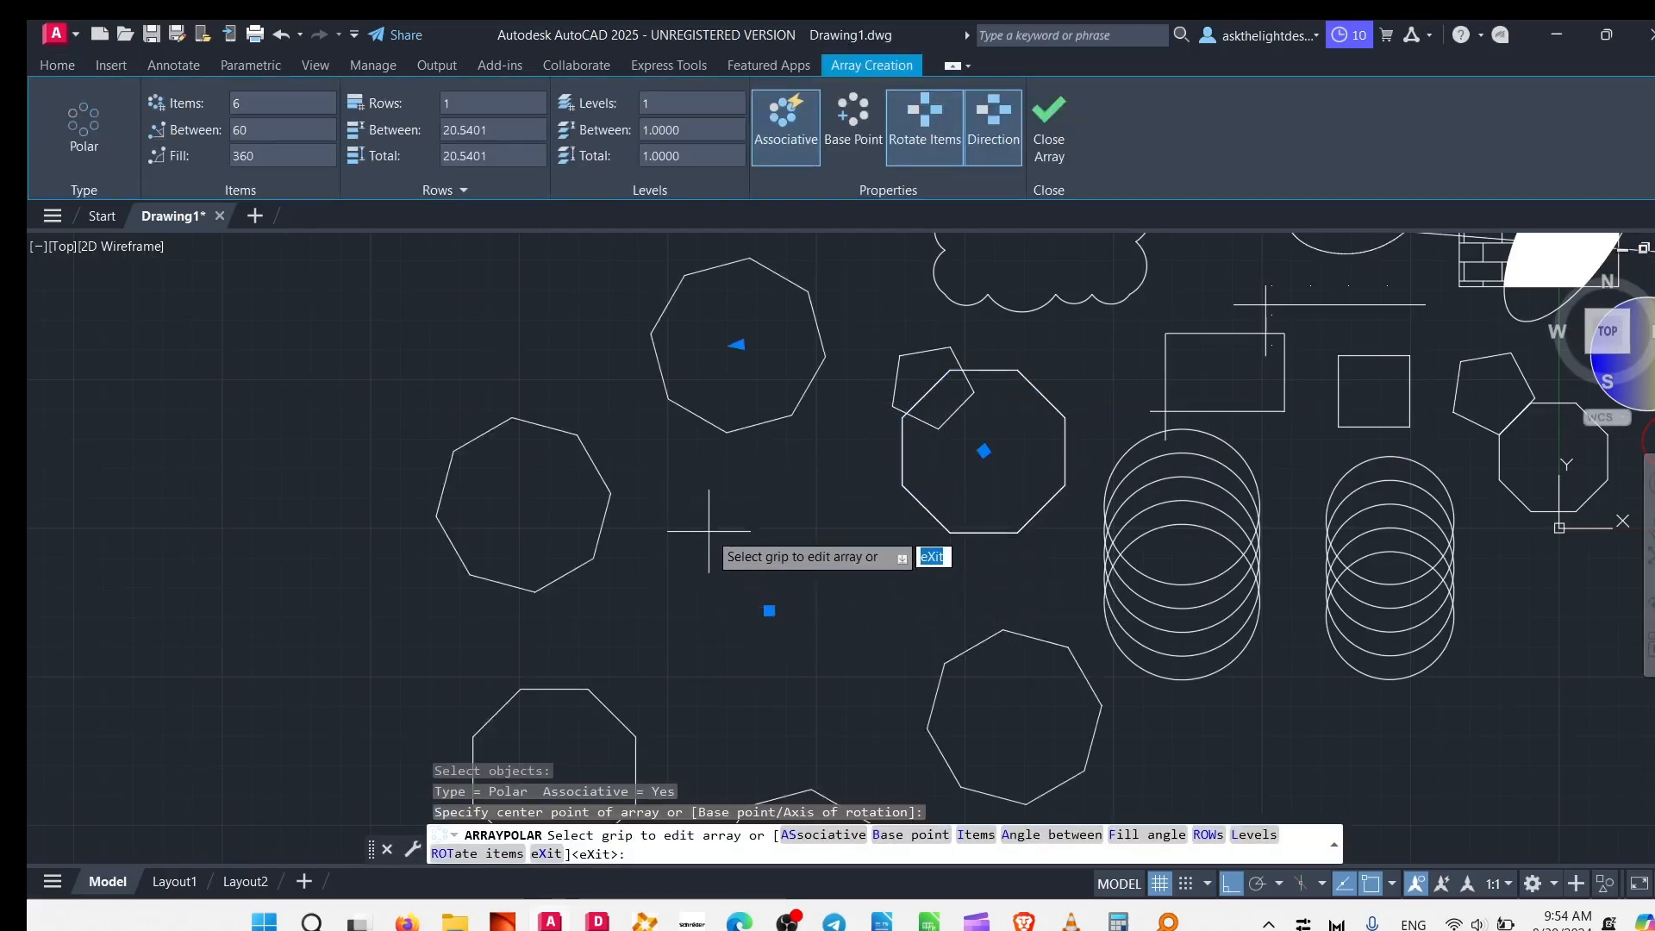
- Set the polar array to 8 items over the full 360 degrees and finish it
{"action": "mouse_move", "coordinate": [701, 596]}
{"action": "middle_mouse_down"}
{"action": "mouse_move", "coordinate": [776, 547]}
{"action": "mouse_move", "coordinate": [863, 452]}
{"action": "mouse_move", "coordinate": [661, 507]}
{"action": "middle_mouse_up"}
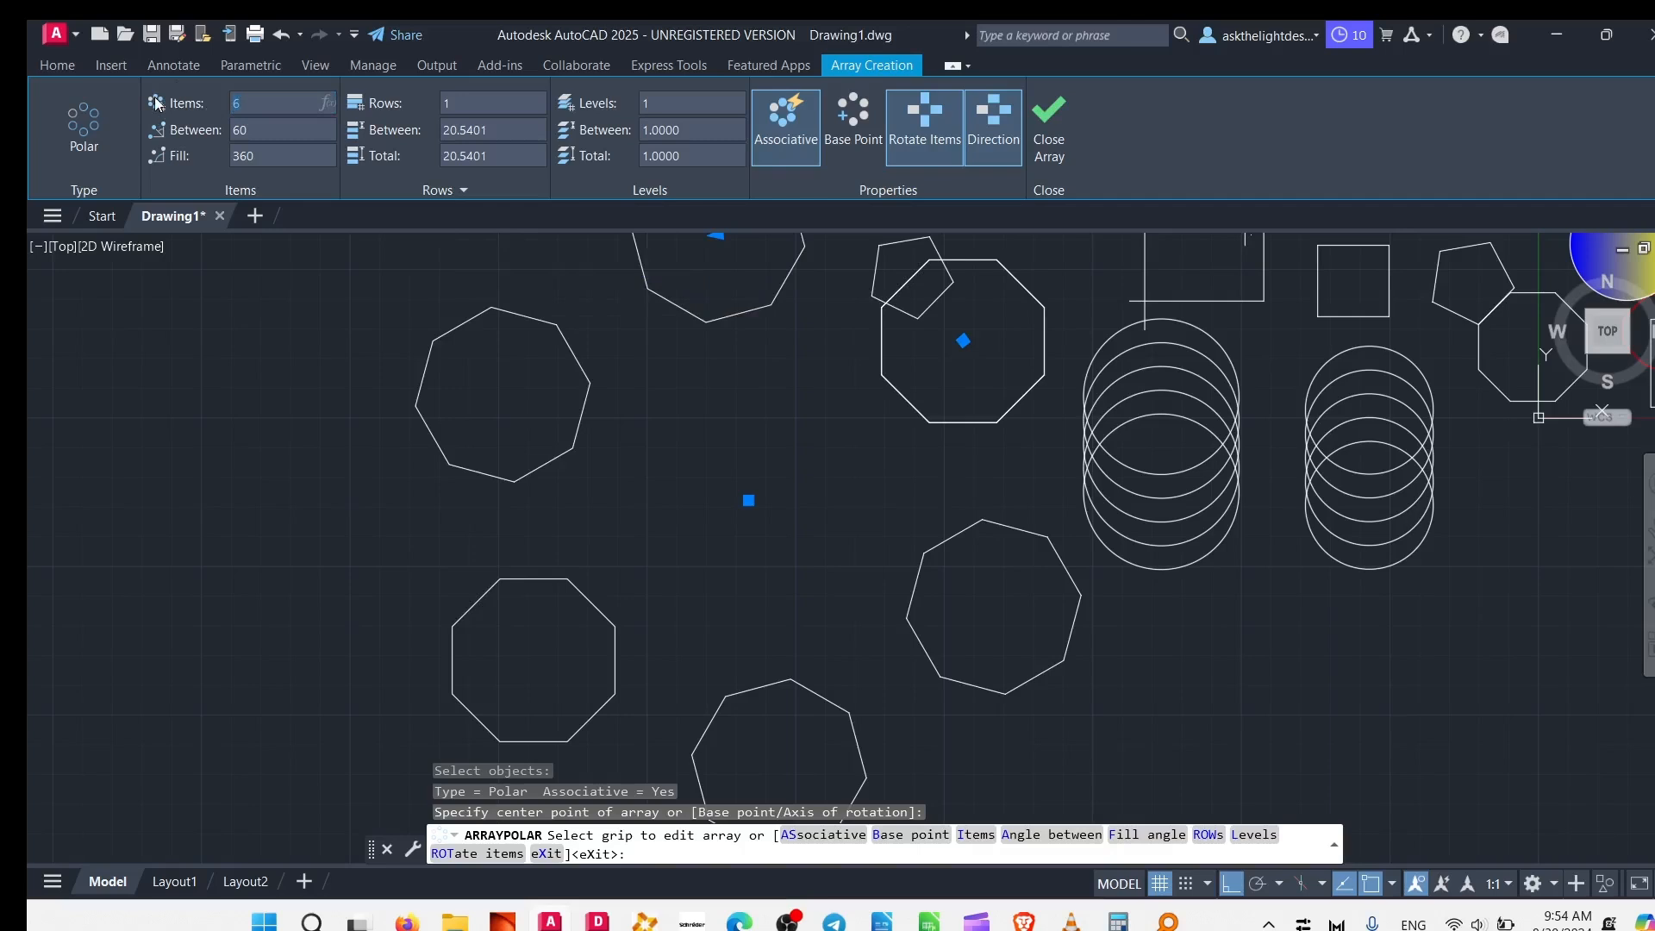
{"action": "key", "text": "Return"}
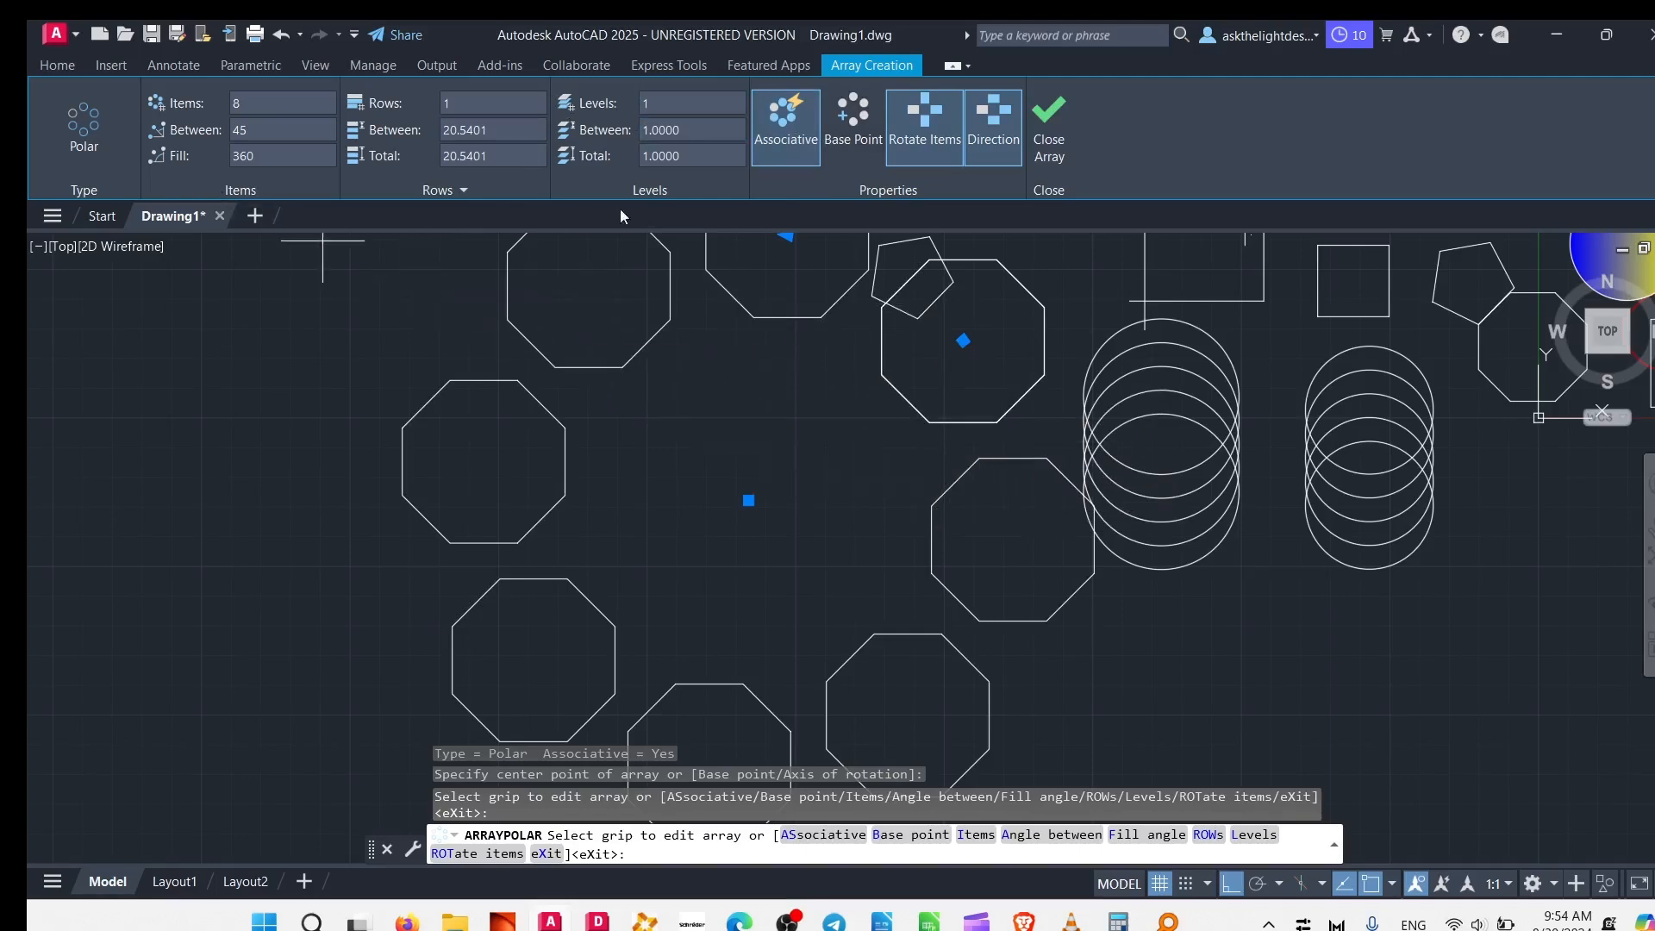
{"action": "left_click", "coordinate": [1058, 147]}
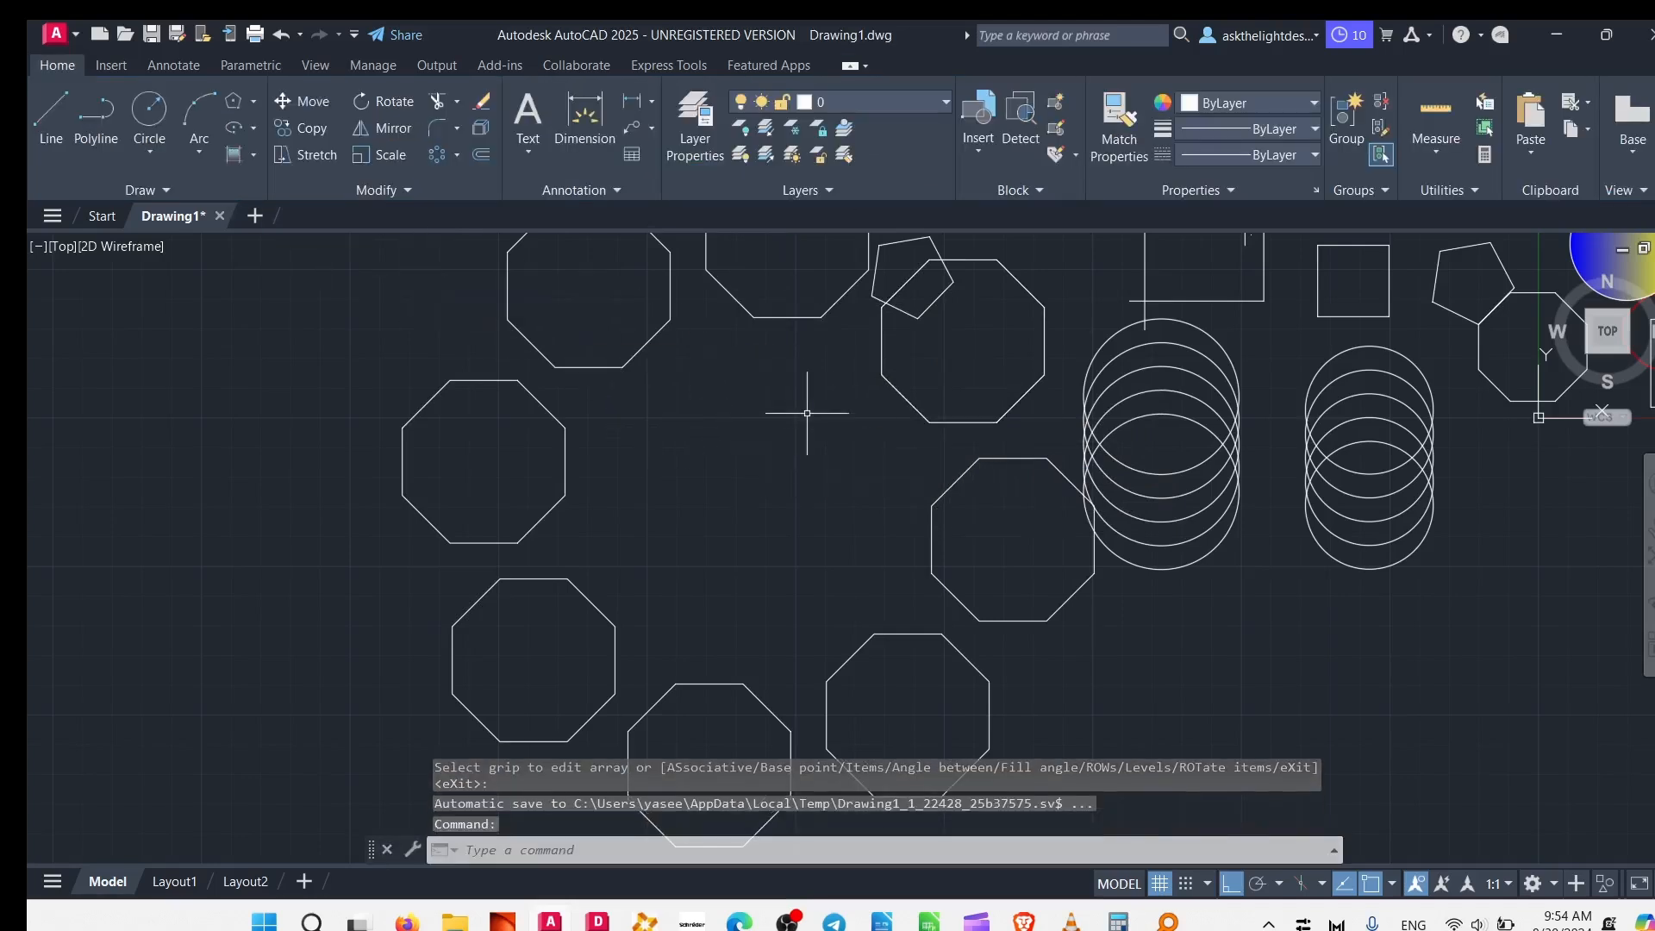
- Turn Ortho mode off and try to change the angle between the octagon array's items with its direction grip
{"action": "left_click", "coordinate": [798, 345]}
{"action": "left_click", "coordinate": [763, 310]}
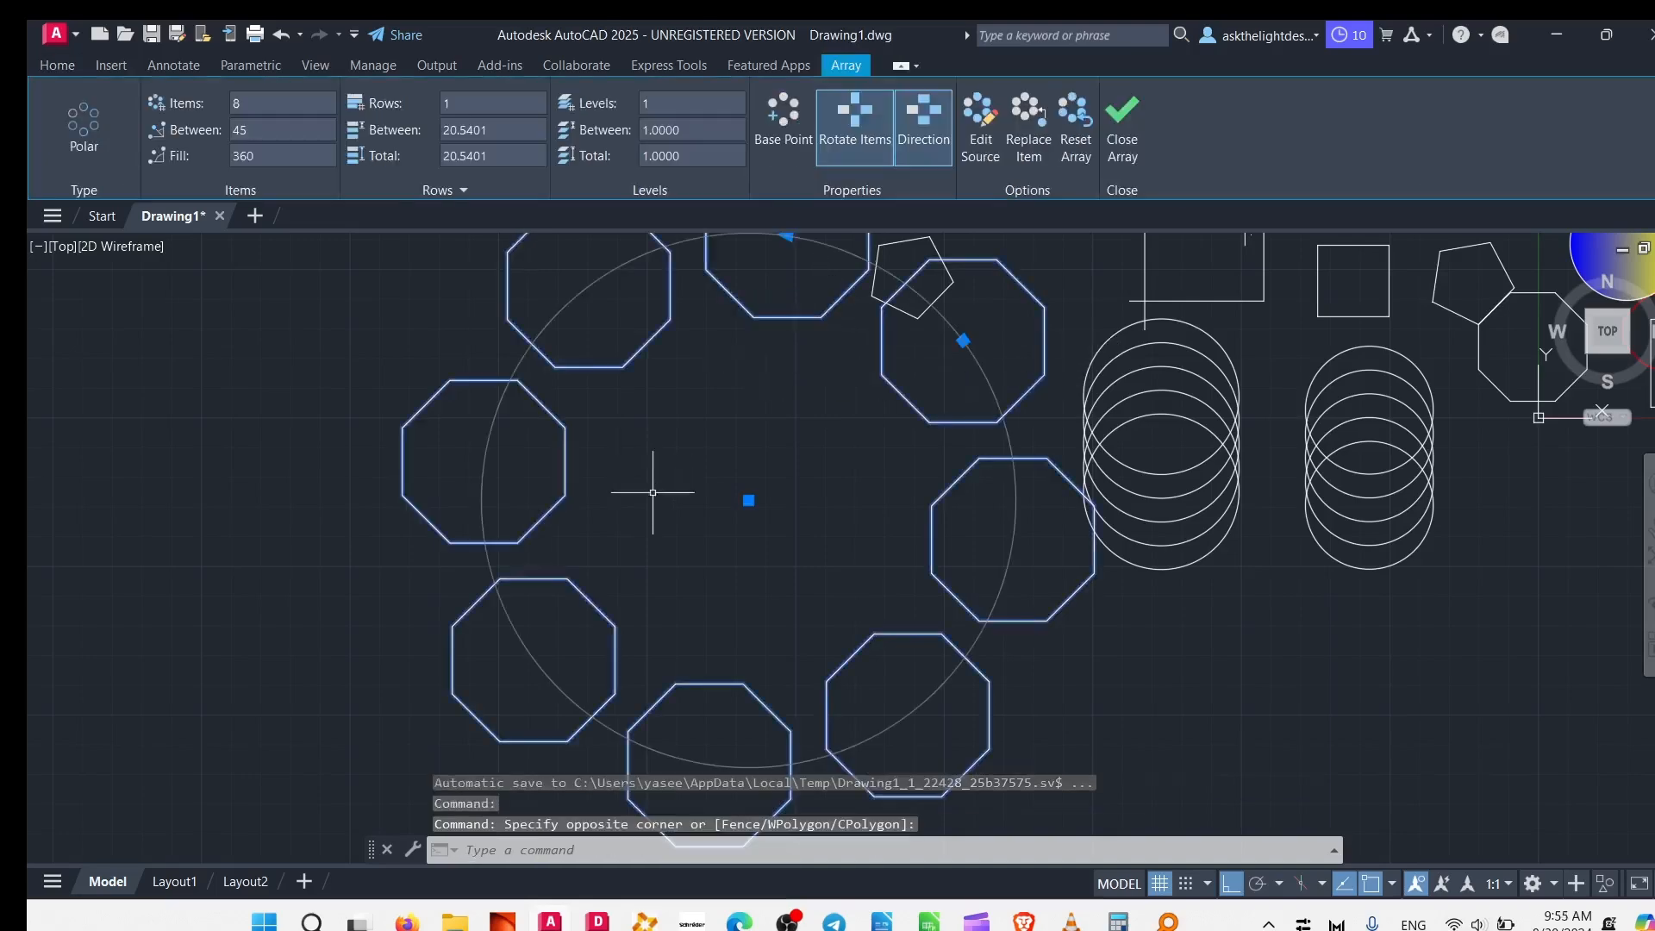
{"action": "middle_click_drag", "start_coordinate": [785, 440], "coordinate": [880, 554]}
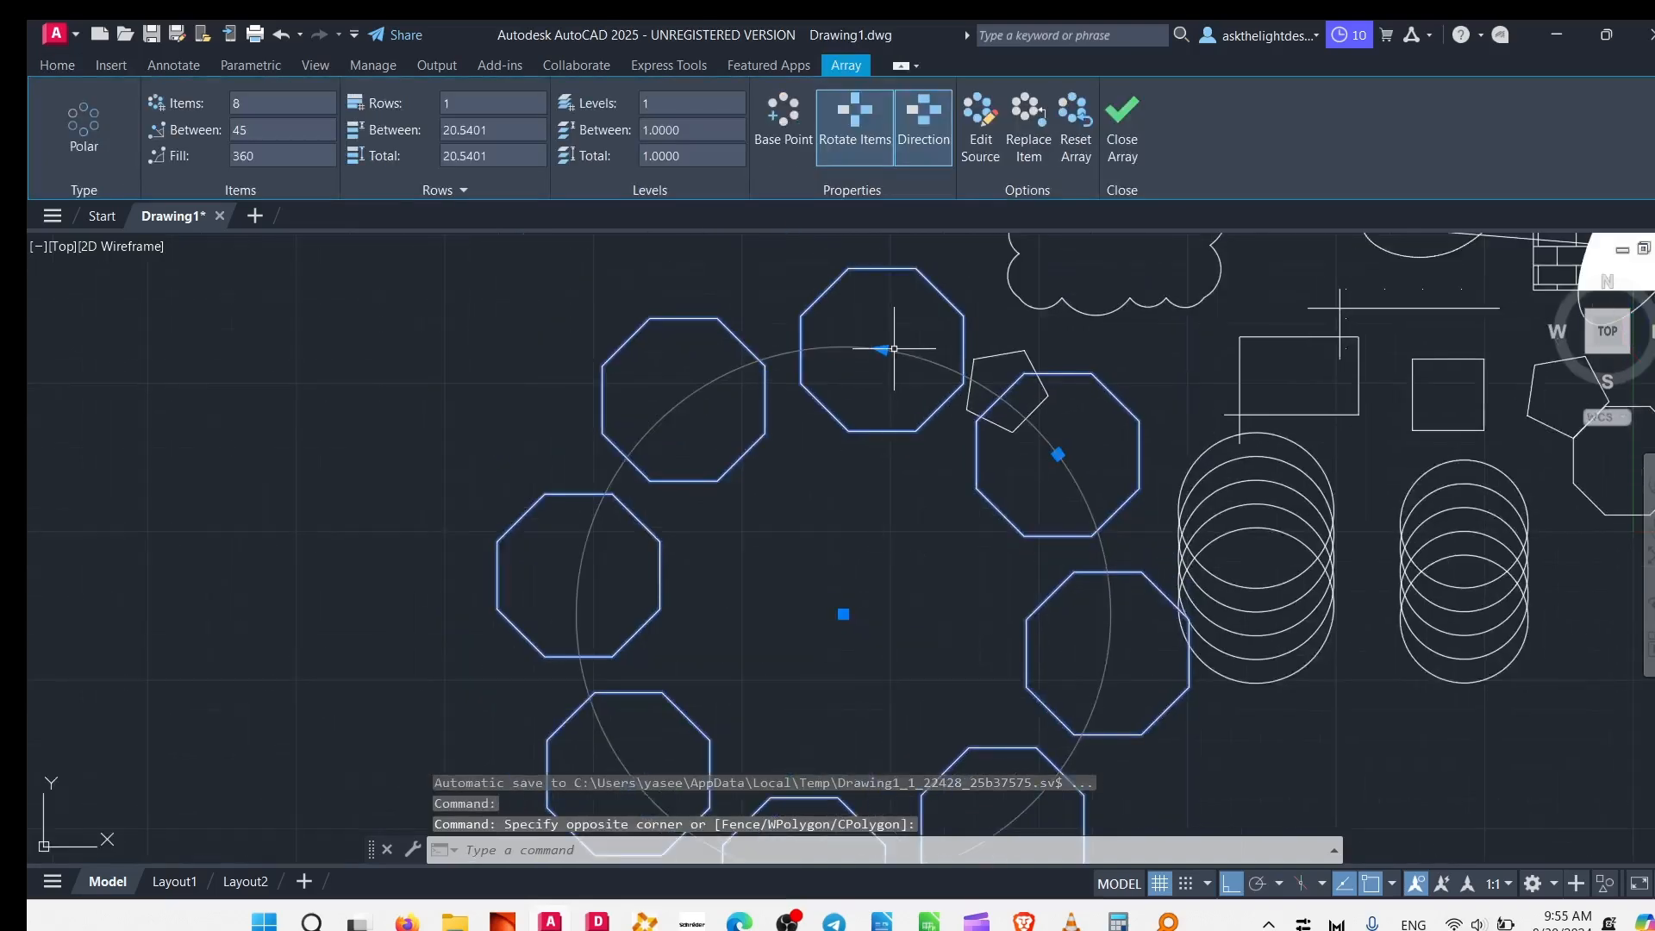
{"action": "left_click", "coordinate": [881, 350]}
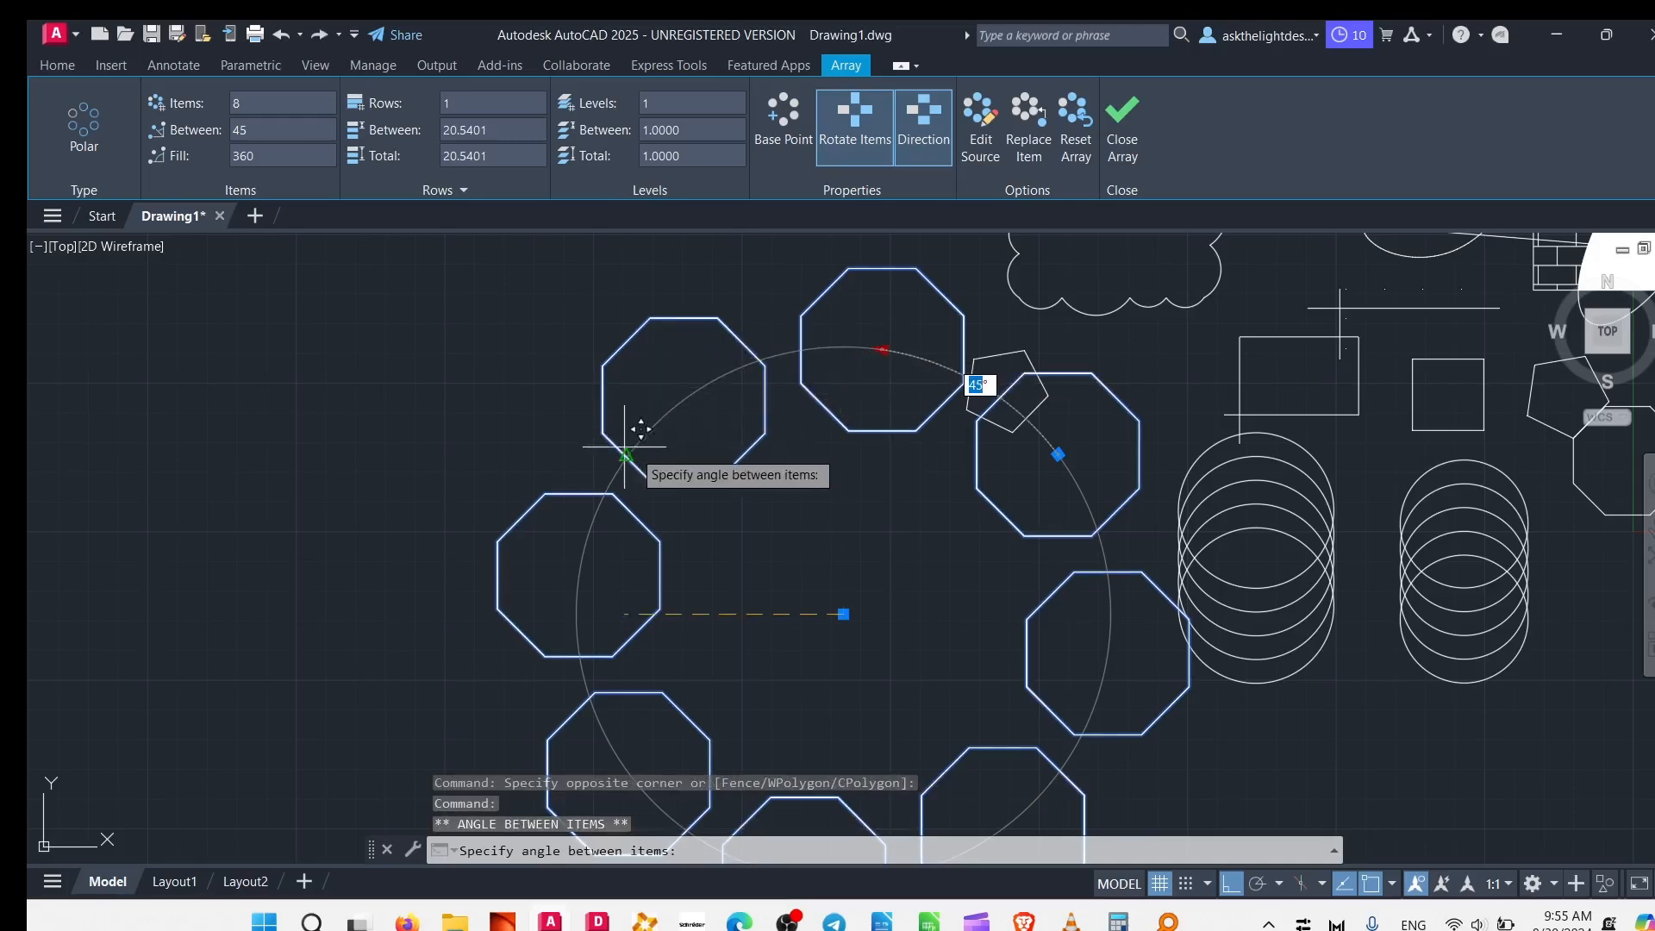
{"action": "key", "text": "Escape"}
{"action": "left_click", "coordinate": [1231, 881]}
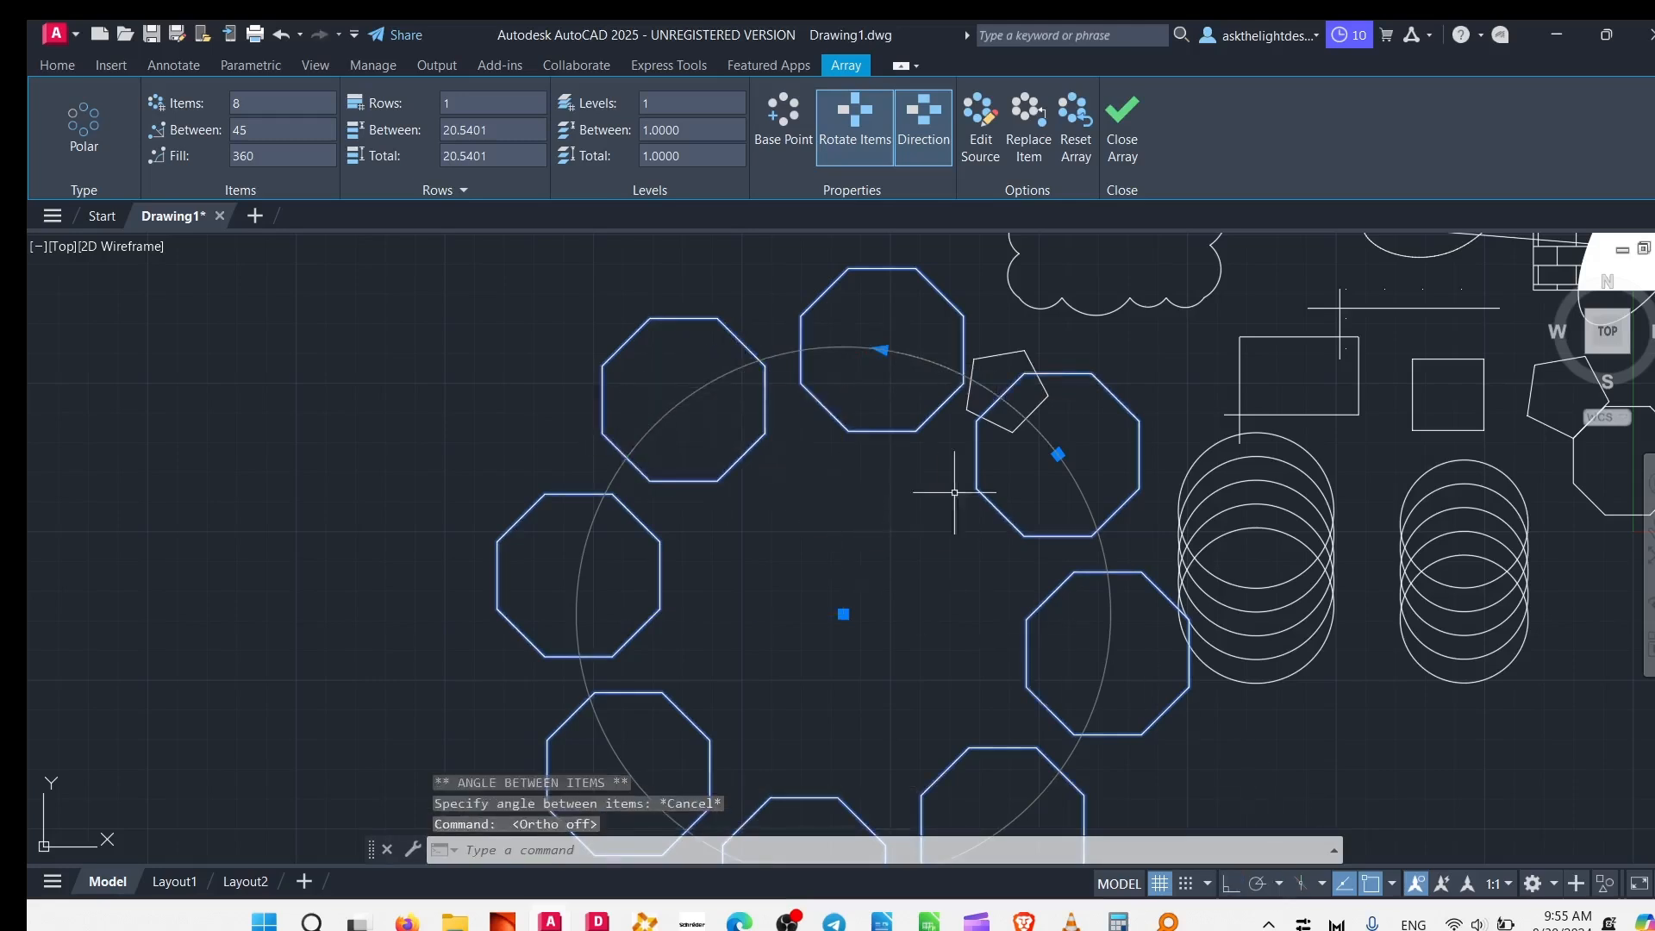
{"action": "left_click", "coordinate": [881, 349]}
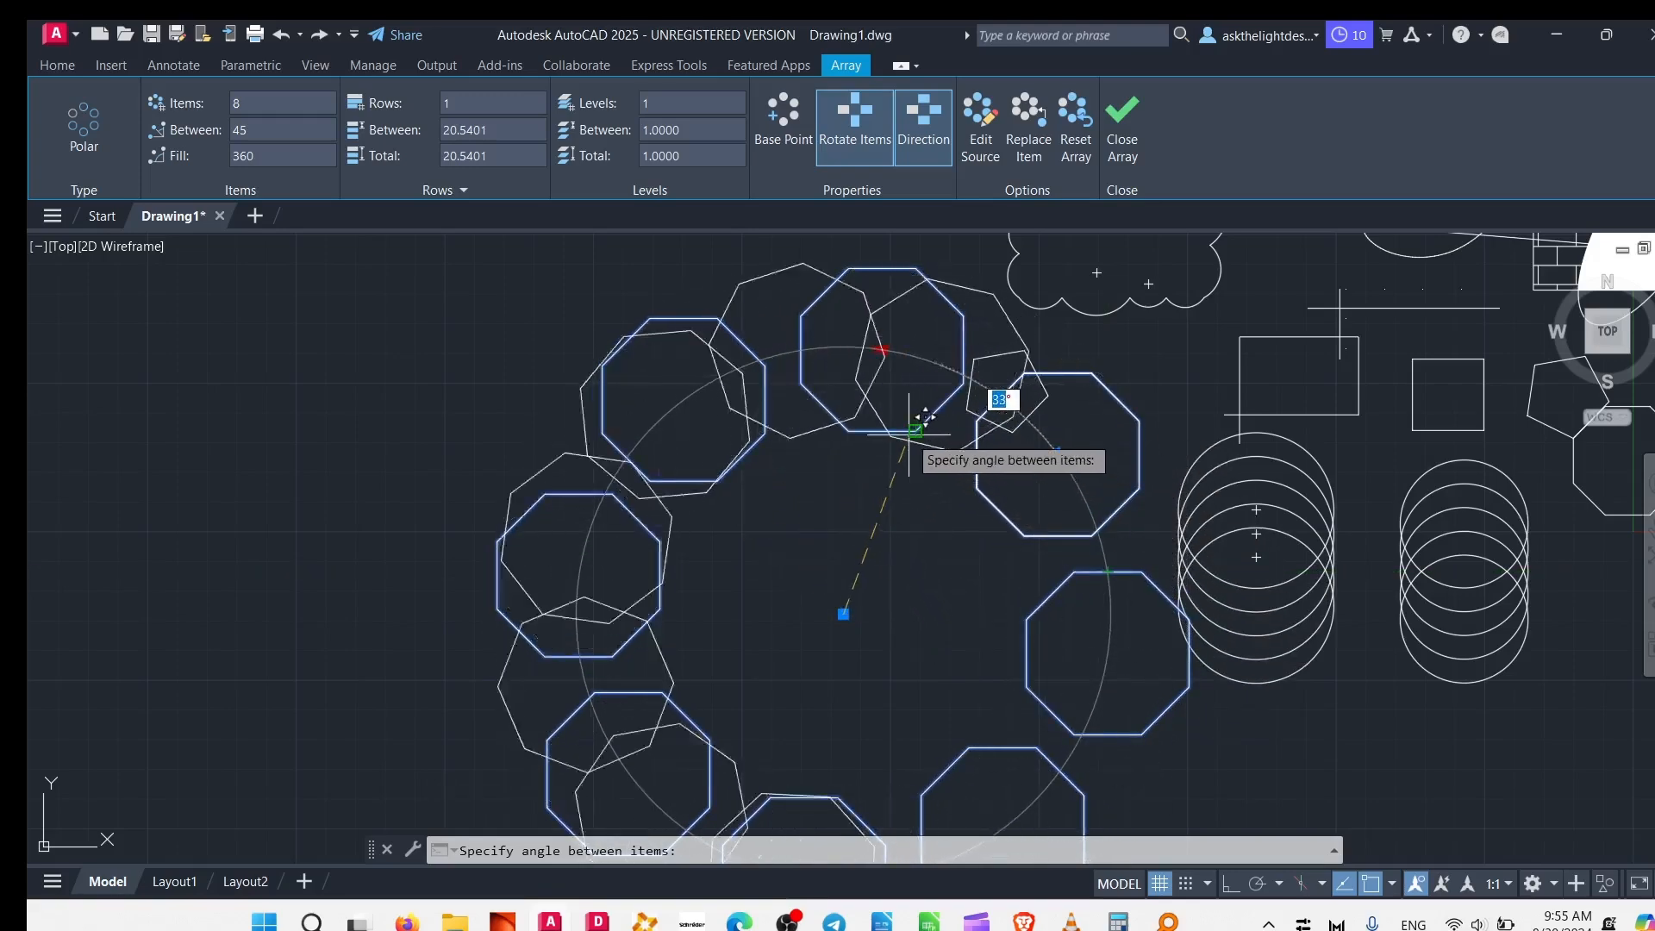
{"action": "key", "text": "Escape"}
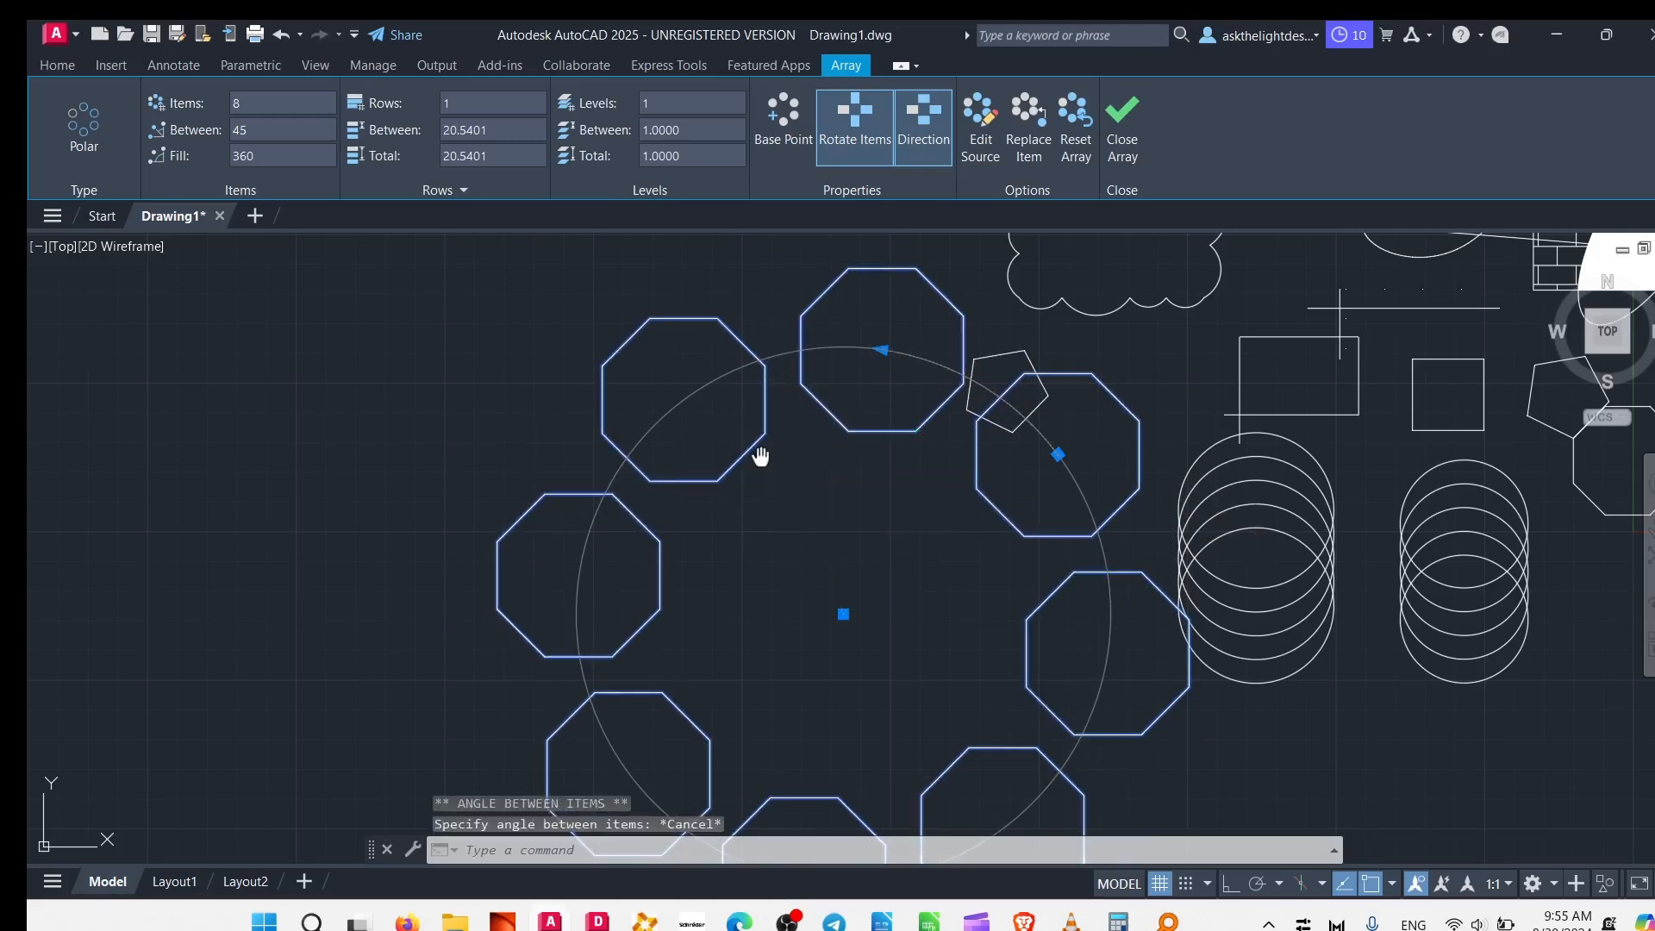
{"action": "middle_click_drag", "start_coordinate": [760, 457], "coordinate": [750, 388]}
{"action": "key", "text": "Escape"}
- Move the octagon array by its center grip to the left, clear of the pentagon and the overlapping circles
{"action": "scroll", "coordinate": [807, 507], "scroll_direction": "down", "scroll_amount": 2}
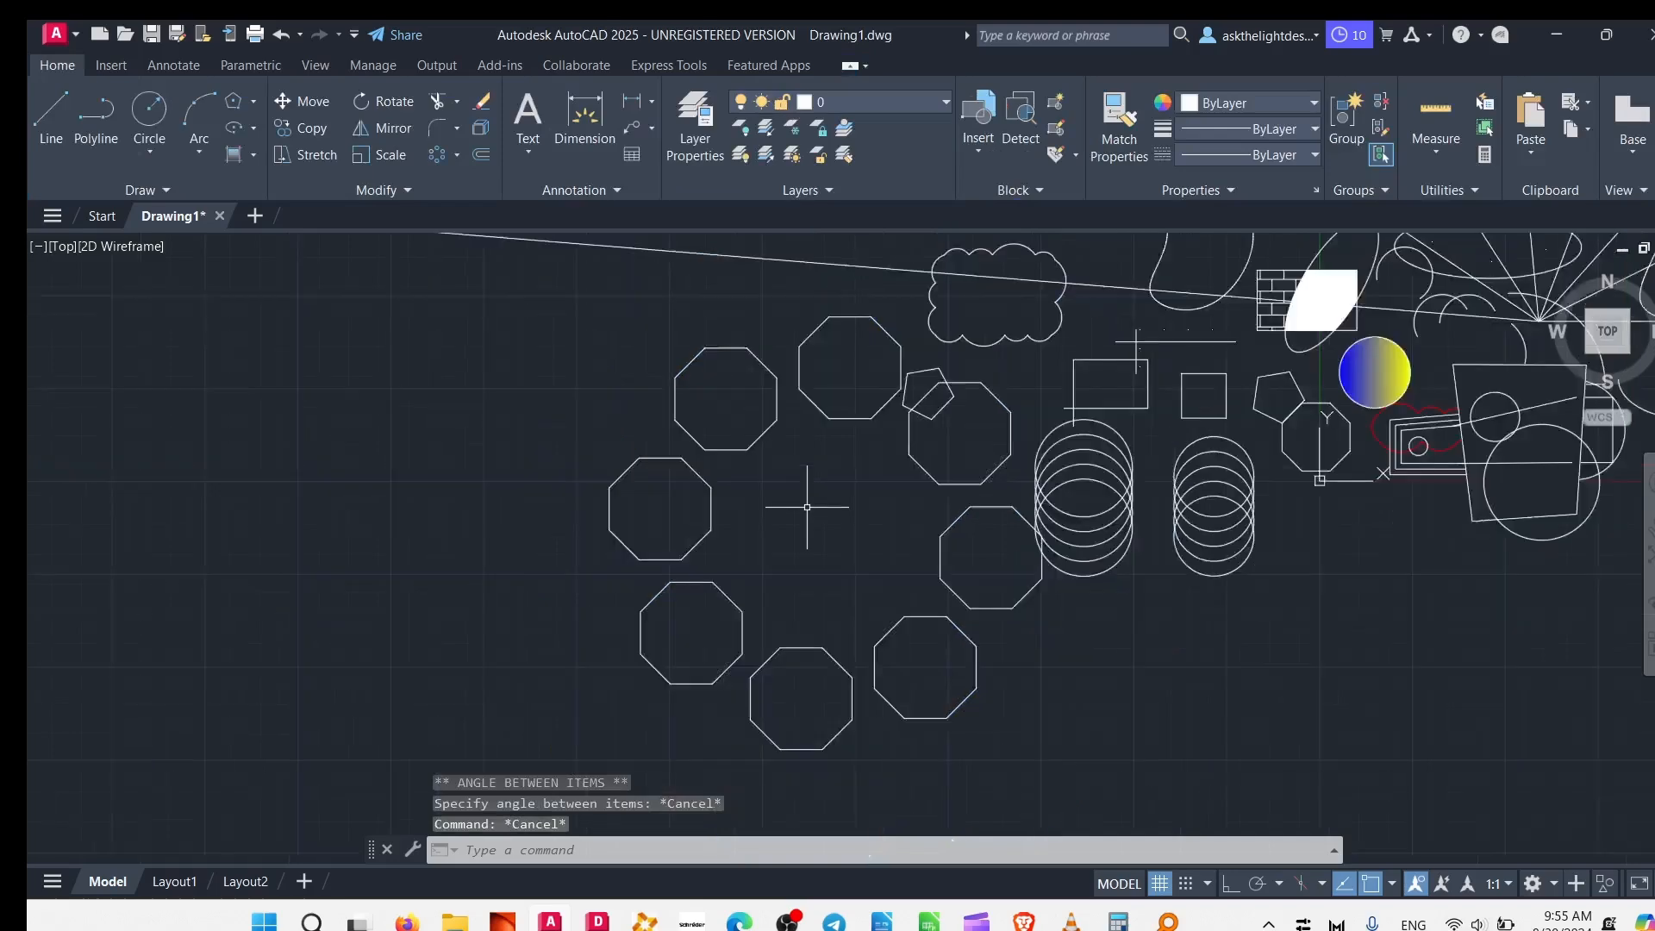
{"action": "scroll", "coordinate": [807, 507], "scroll_direction": "down", "scroll_amount": 2}
{"action": "left_click", "coordinate": [794, 499]}
{"action": "left_click", "coordinate": [613, 535]}
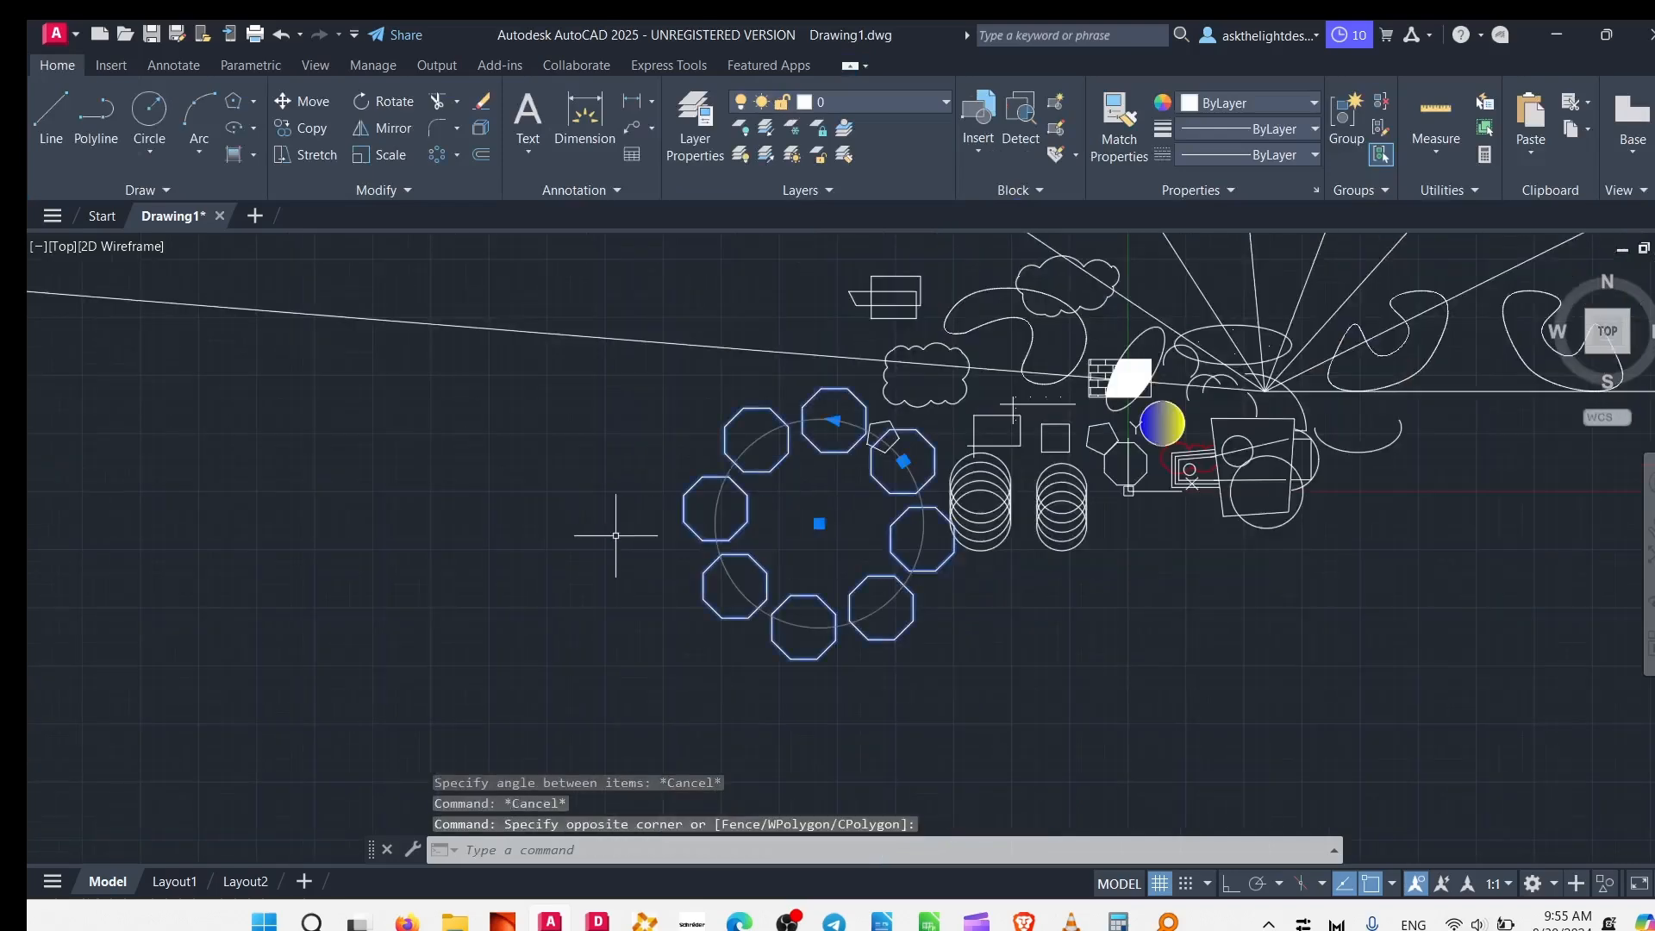
{"action": "left_click", "coordinate": [819, 523]}
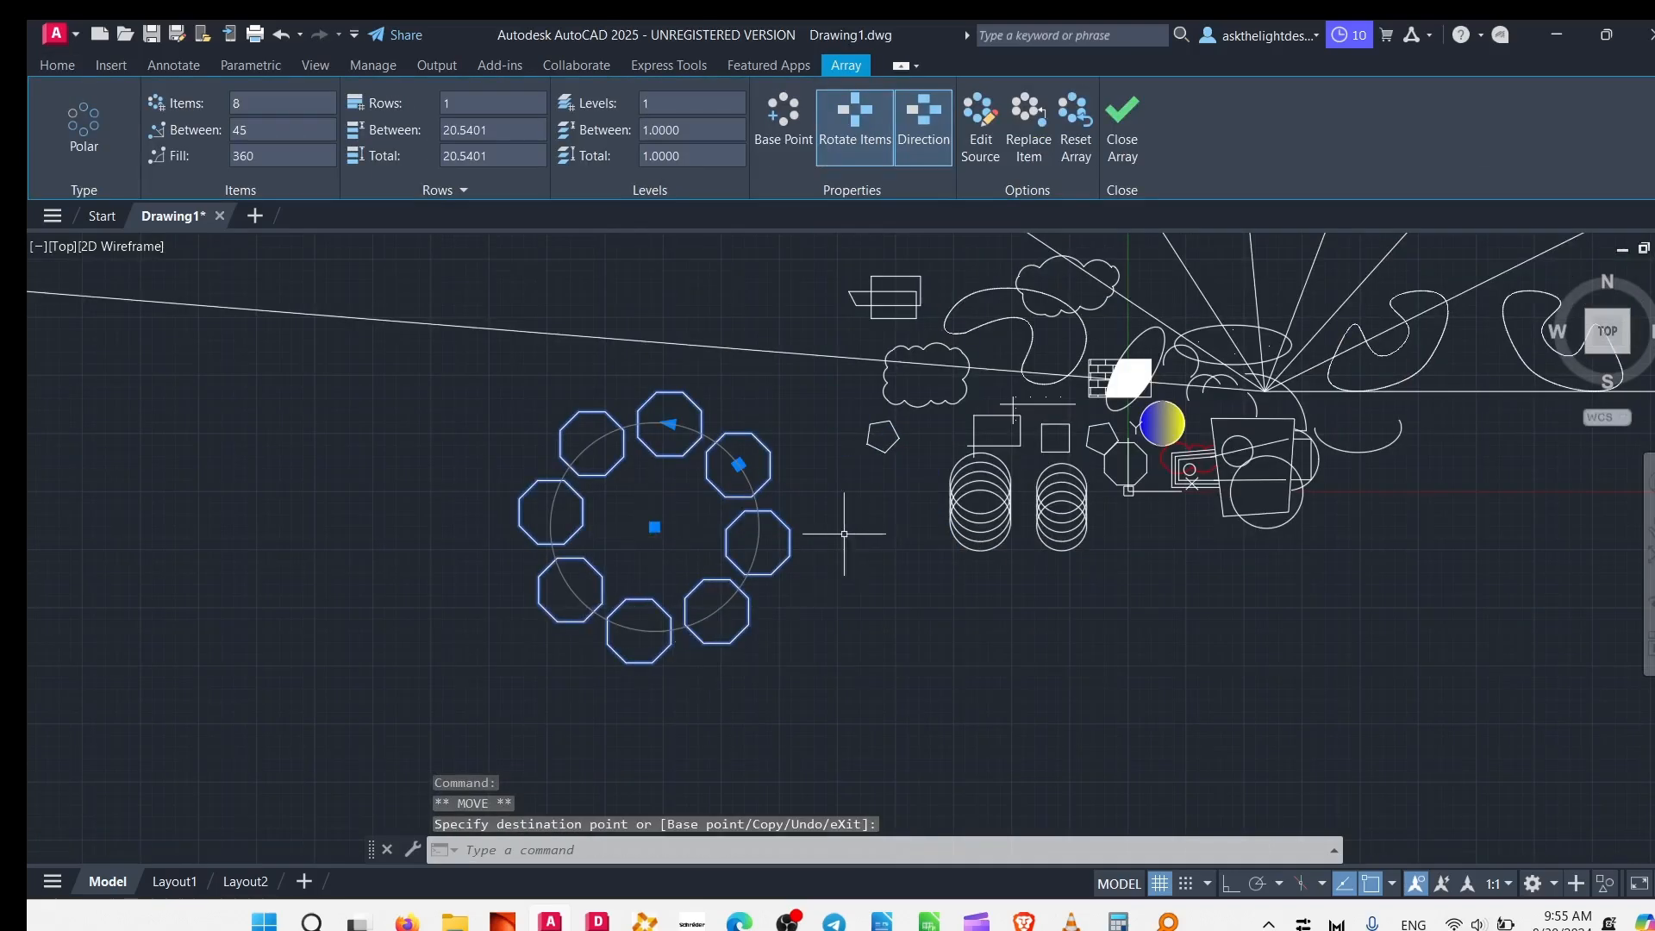
{"action": "scroll", "coordinate": [853, 536], "scroll_direction": "up", "scroll_amount": 3}
{"action": "scroll", "coordinate": [757, 517], "scroll_direction": "down", "scroll_amount": 2}
{"action": "key", "text": "Escape"}
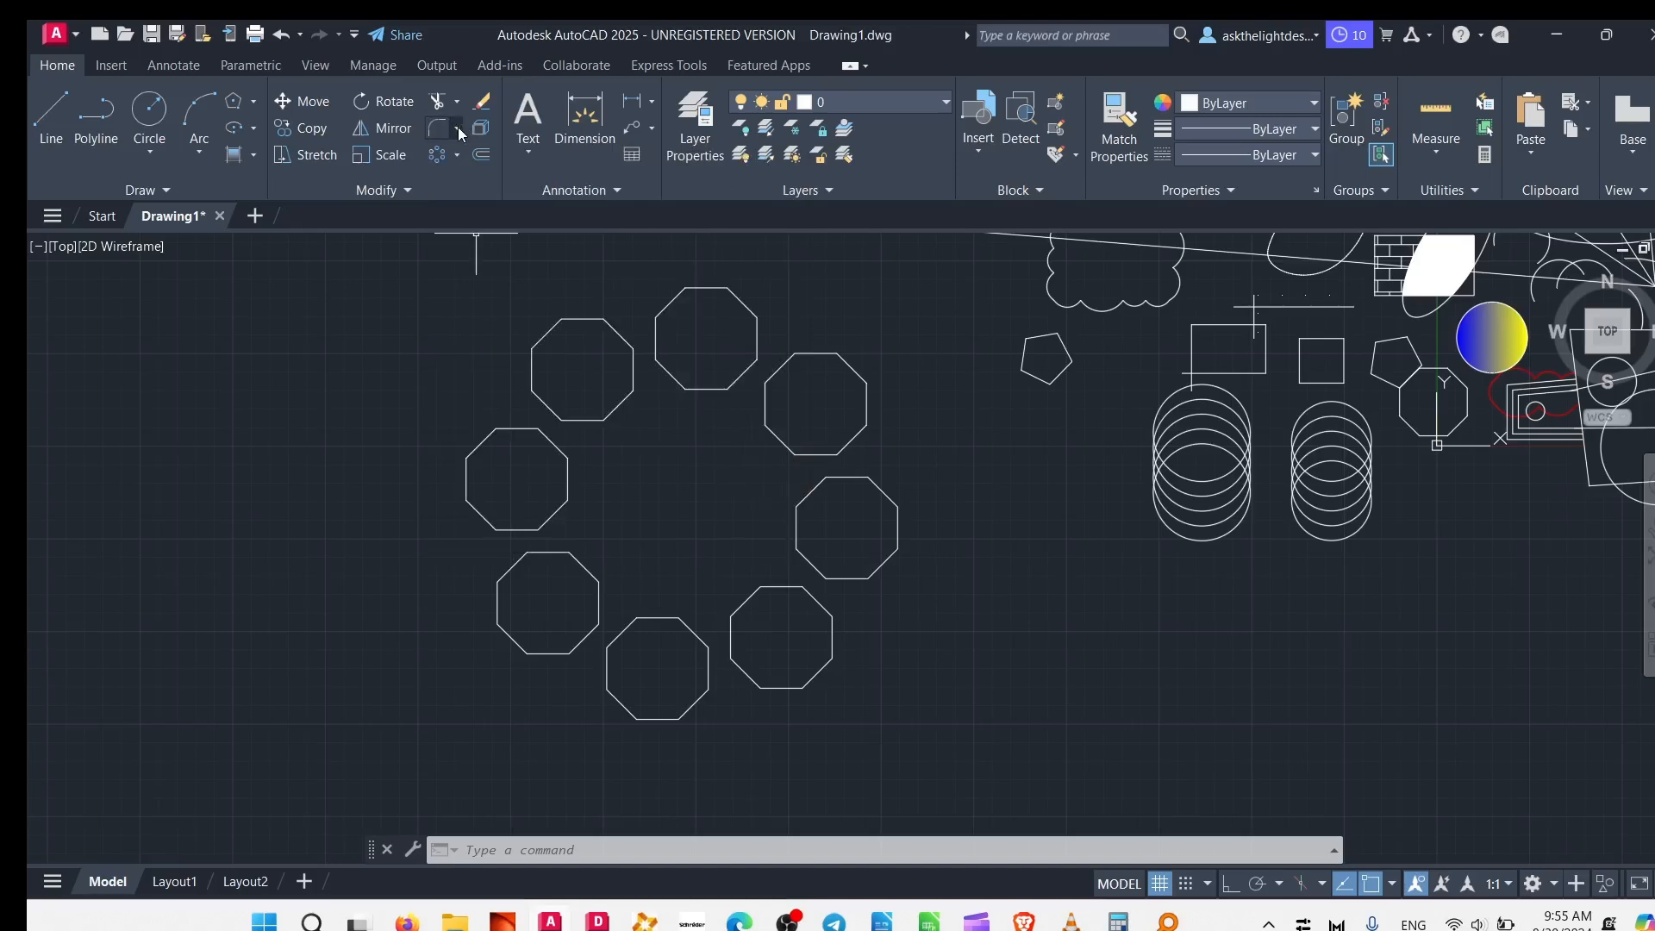
- Fillet the two crossing arcs near the gradient circle, keeping the first arc's right part and the second arc's left part
{"action": "left_click", "coordinate": [459, 129]}
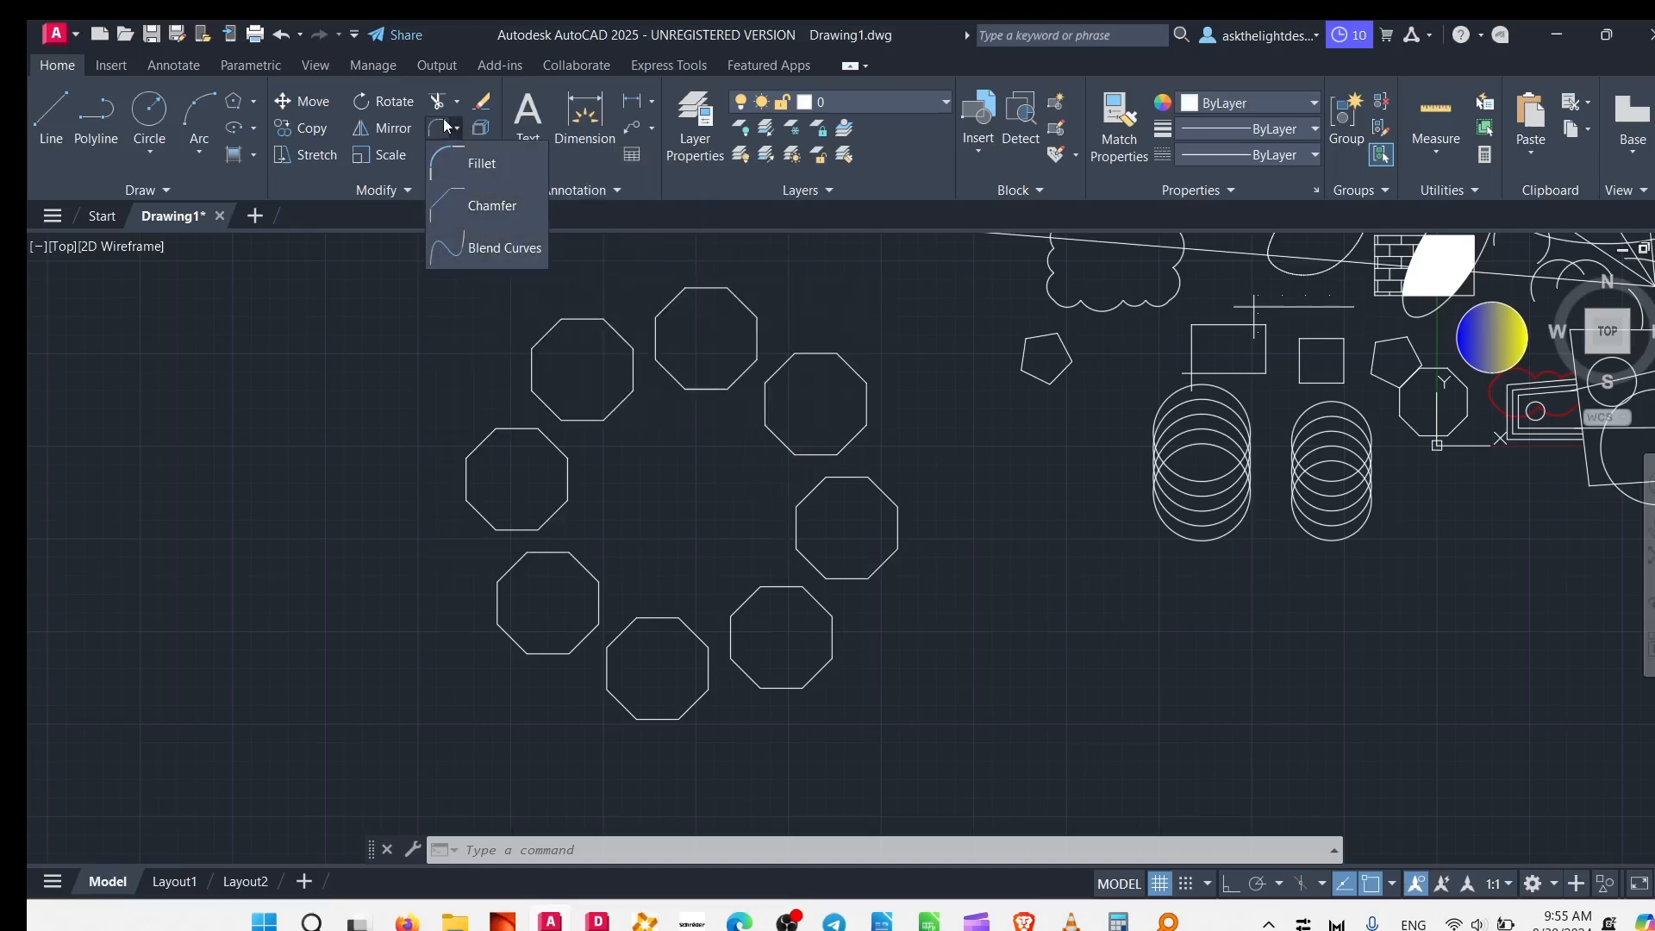
{"action": "left_click", "coordinate": [472, 152]}
{"action": "scroll", "coordinate": [1207, 345], "scroll_direction": "up", "scroll_amount": 5}
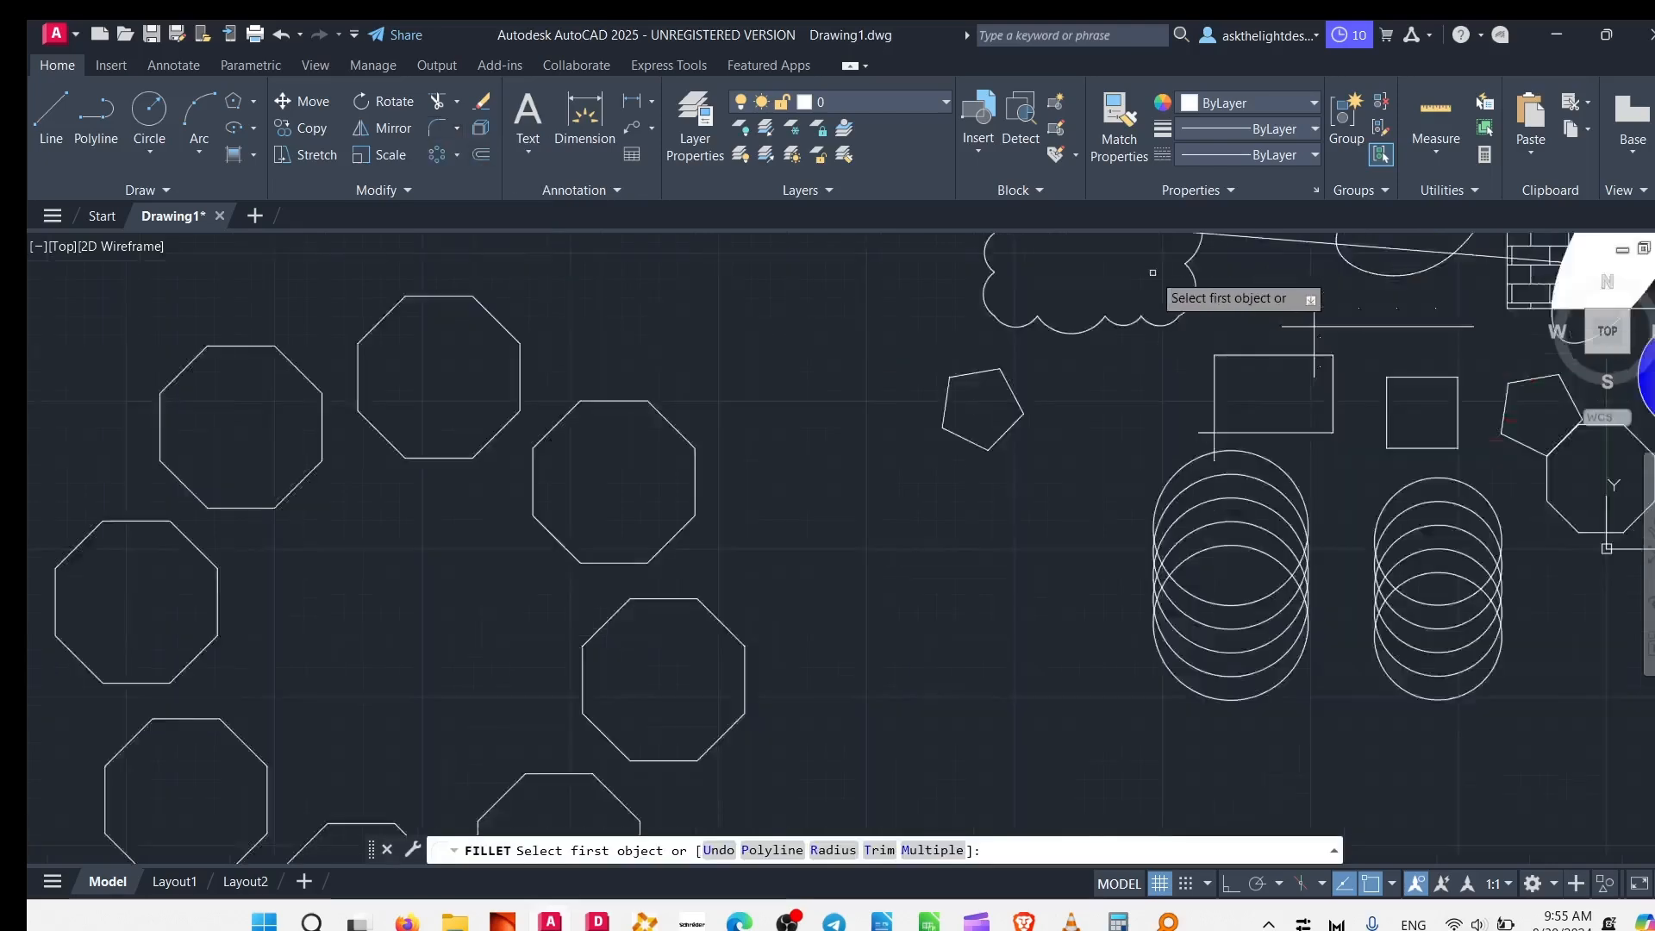
{"action": "middle_click_drag", "start_coordinate": [901, 390], "coordinate": [757, 624]}
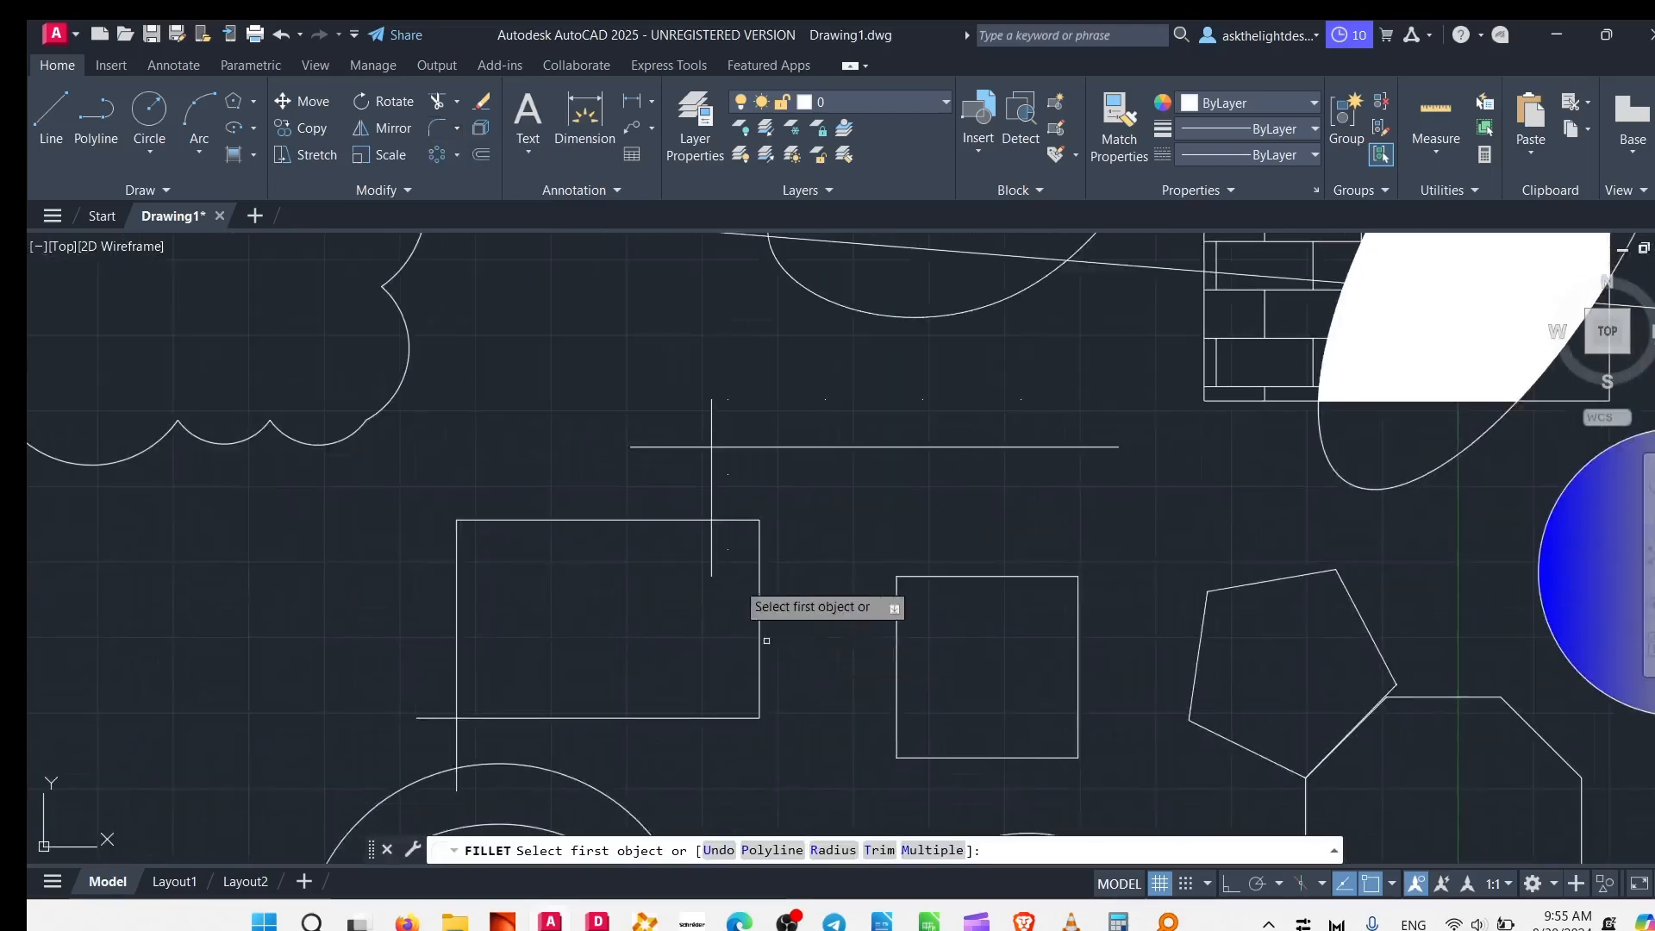
{"action": "scroll", "coordinate": [956, 528], "scroll_direction": "down", "scroll_amount": 4}
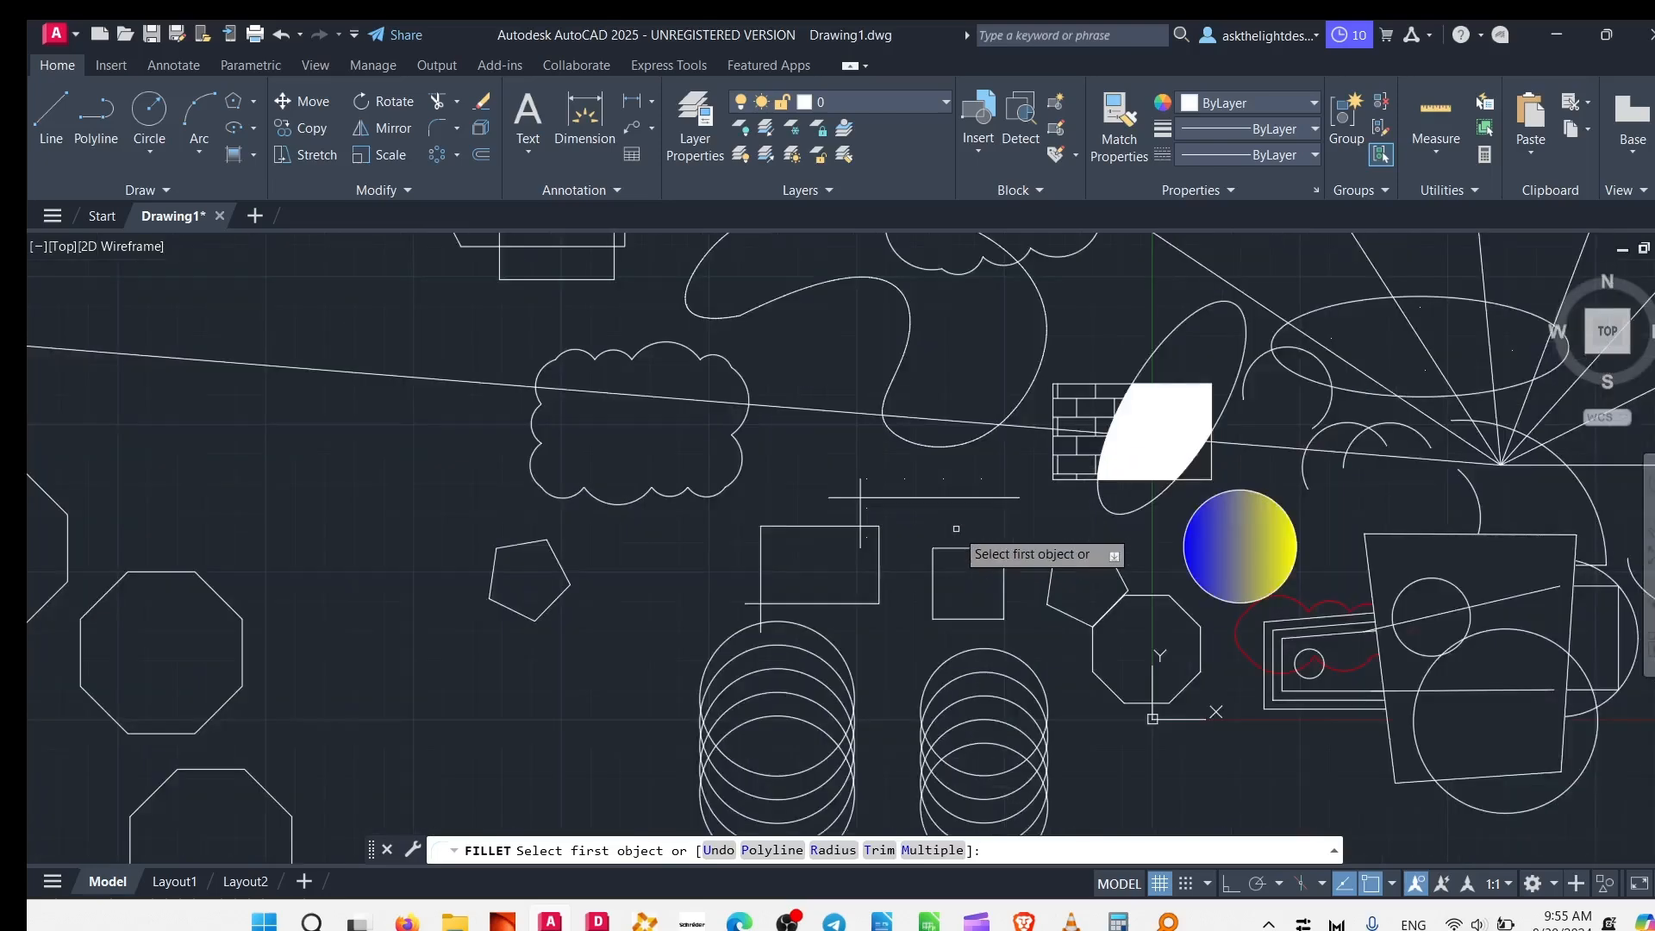
{"action": "middle_click_drag", "start_coordinate": [1161, 494], "coordinate": [799, 484]}
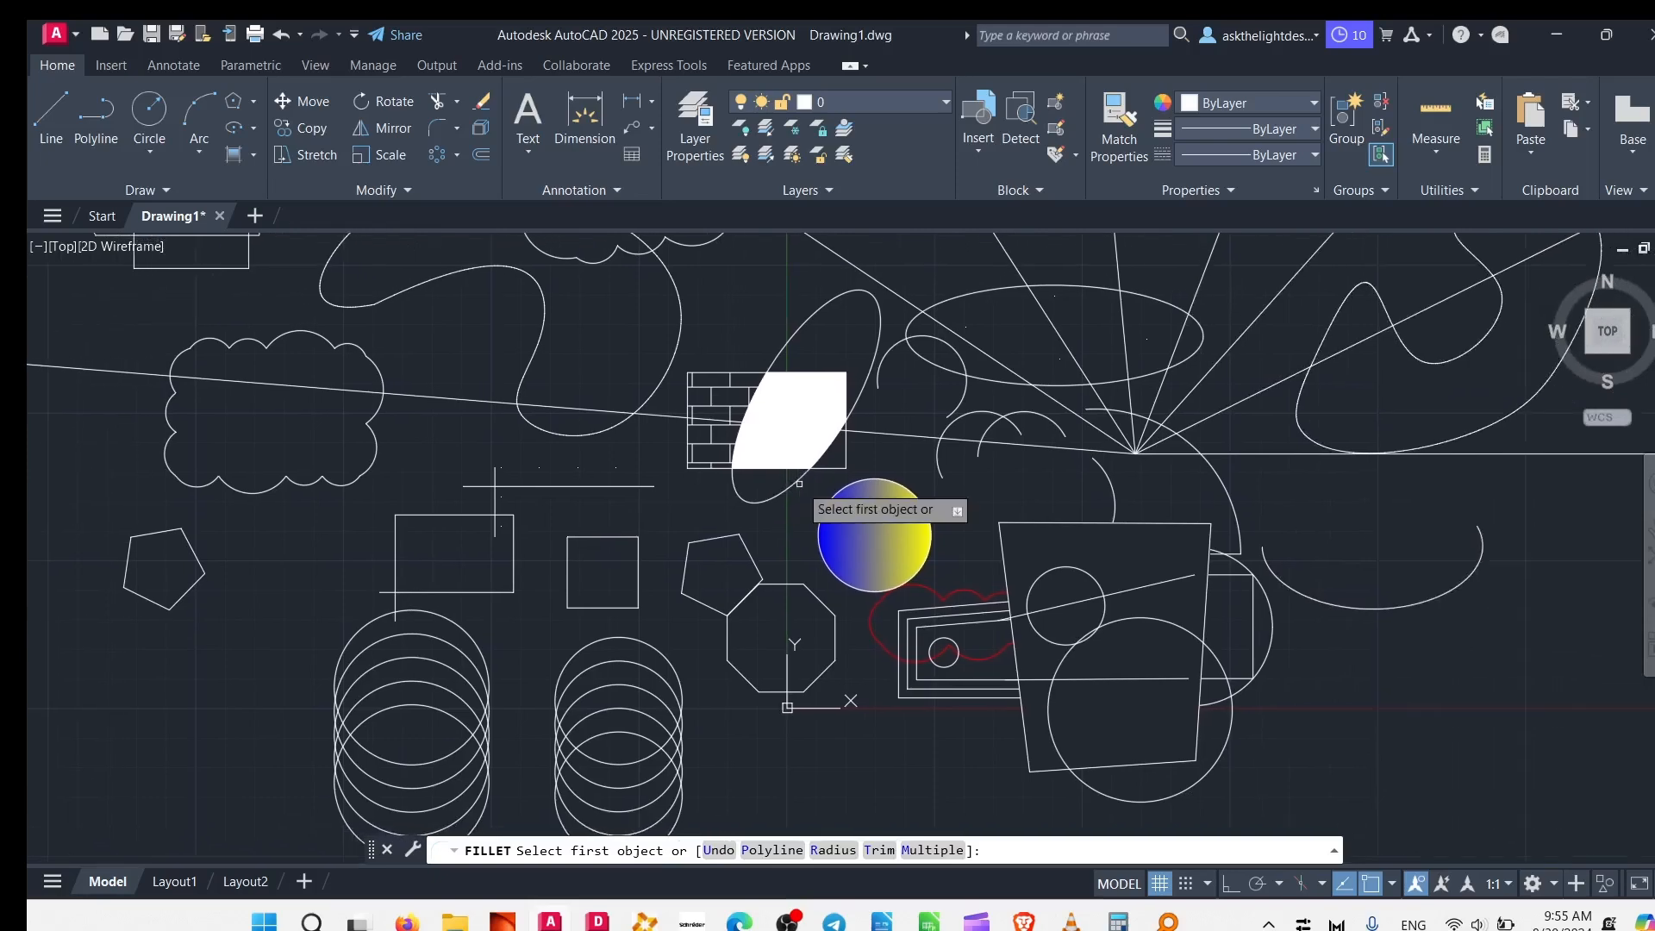
{"action": "scroll", "coordinate": [1018, 451], "scroll_direction": "up", "scroll_amount": 5}
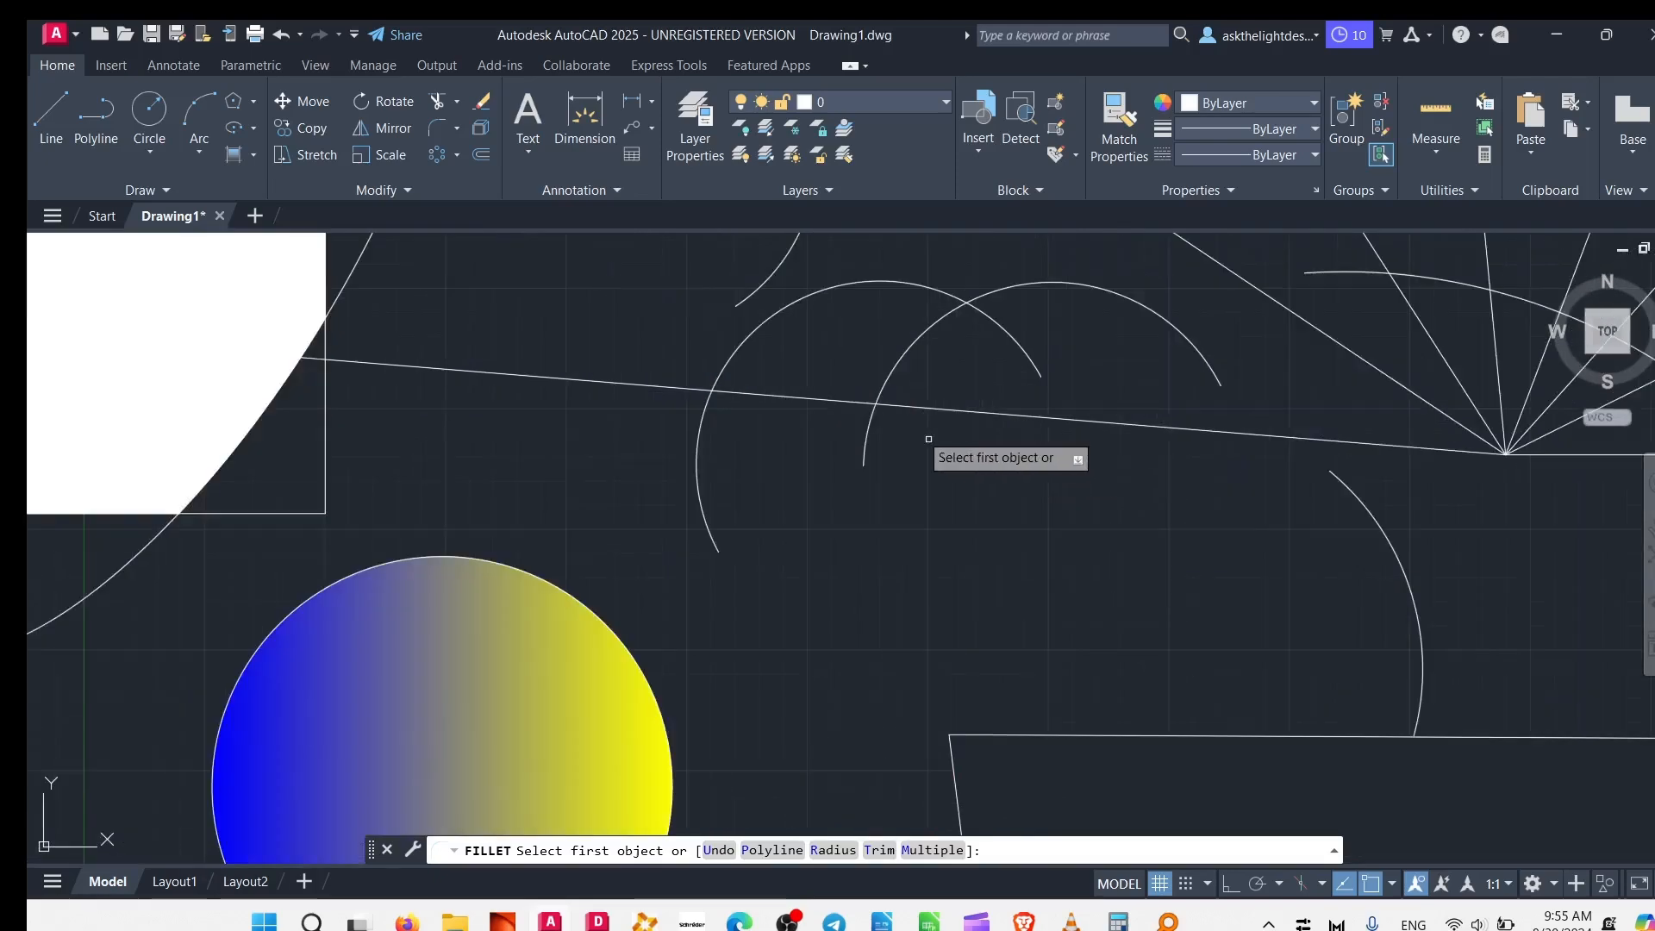
{"action": "left_click", "coordinate": [1026, 338]}
{"action": "left_click", "coordinate": [889, 368]}
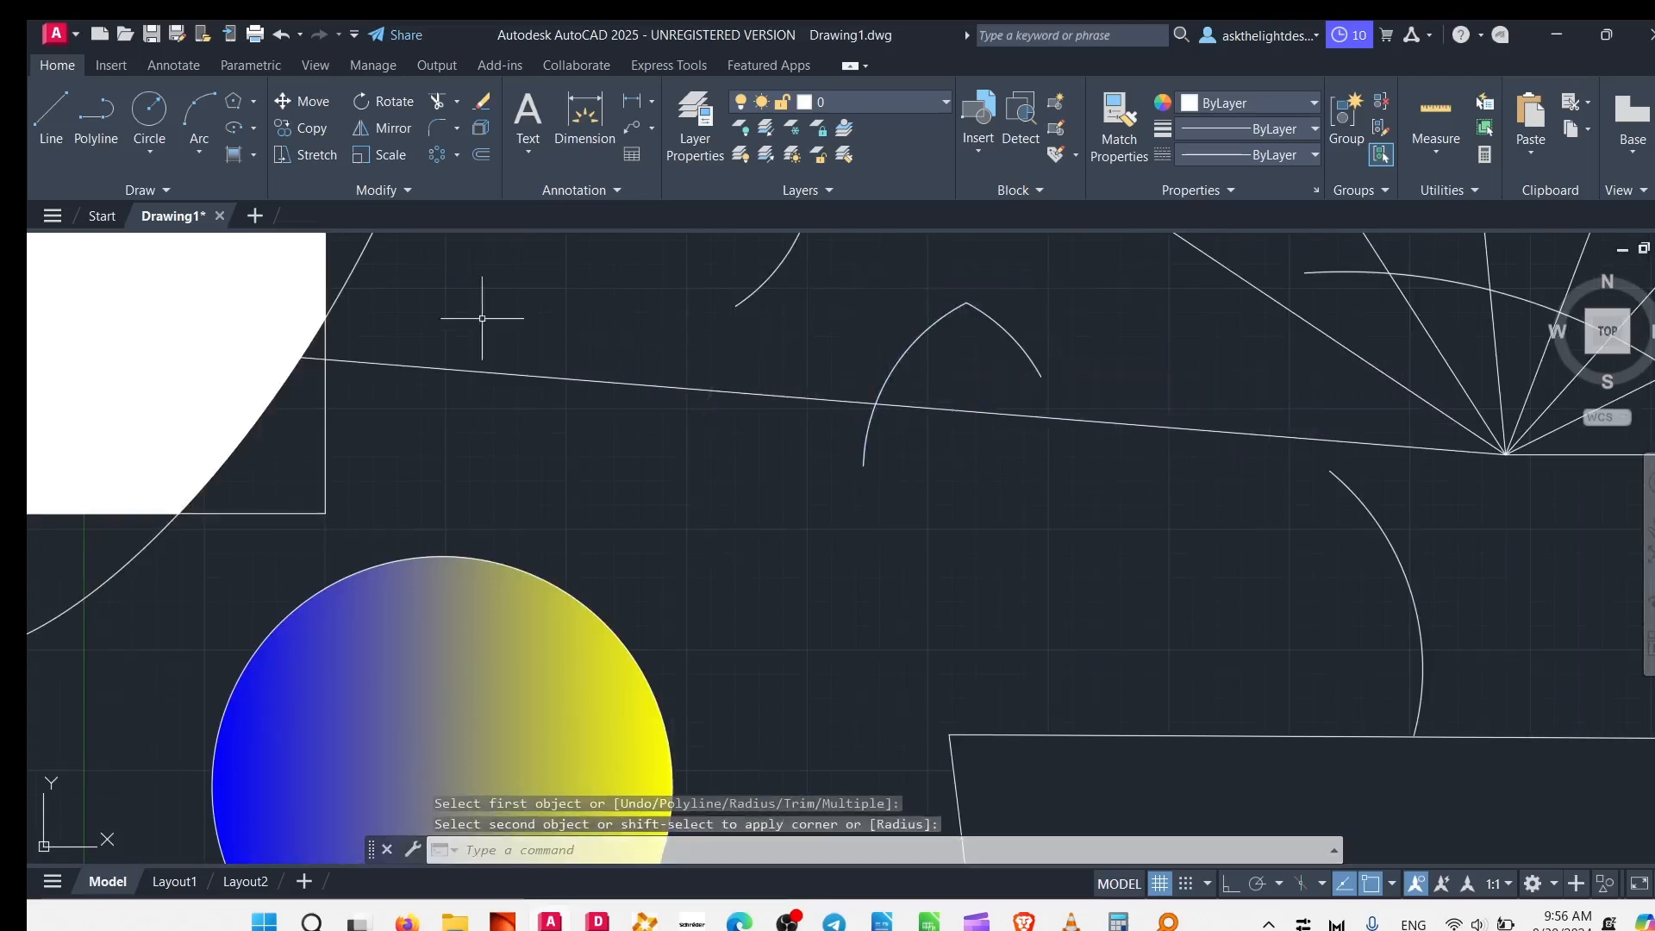
- Connect the left end of the large open arc to the lower end of the filleted arc pair with Blend Curves
{"action": "left_click", "coordinate": [457, 129]}
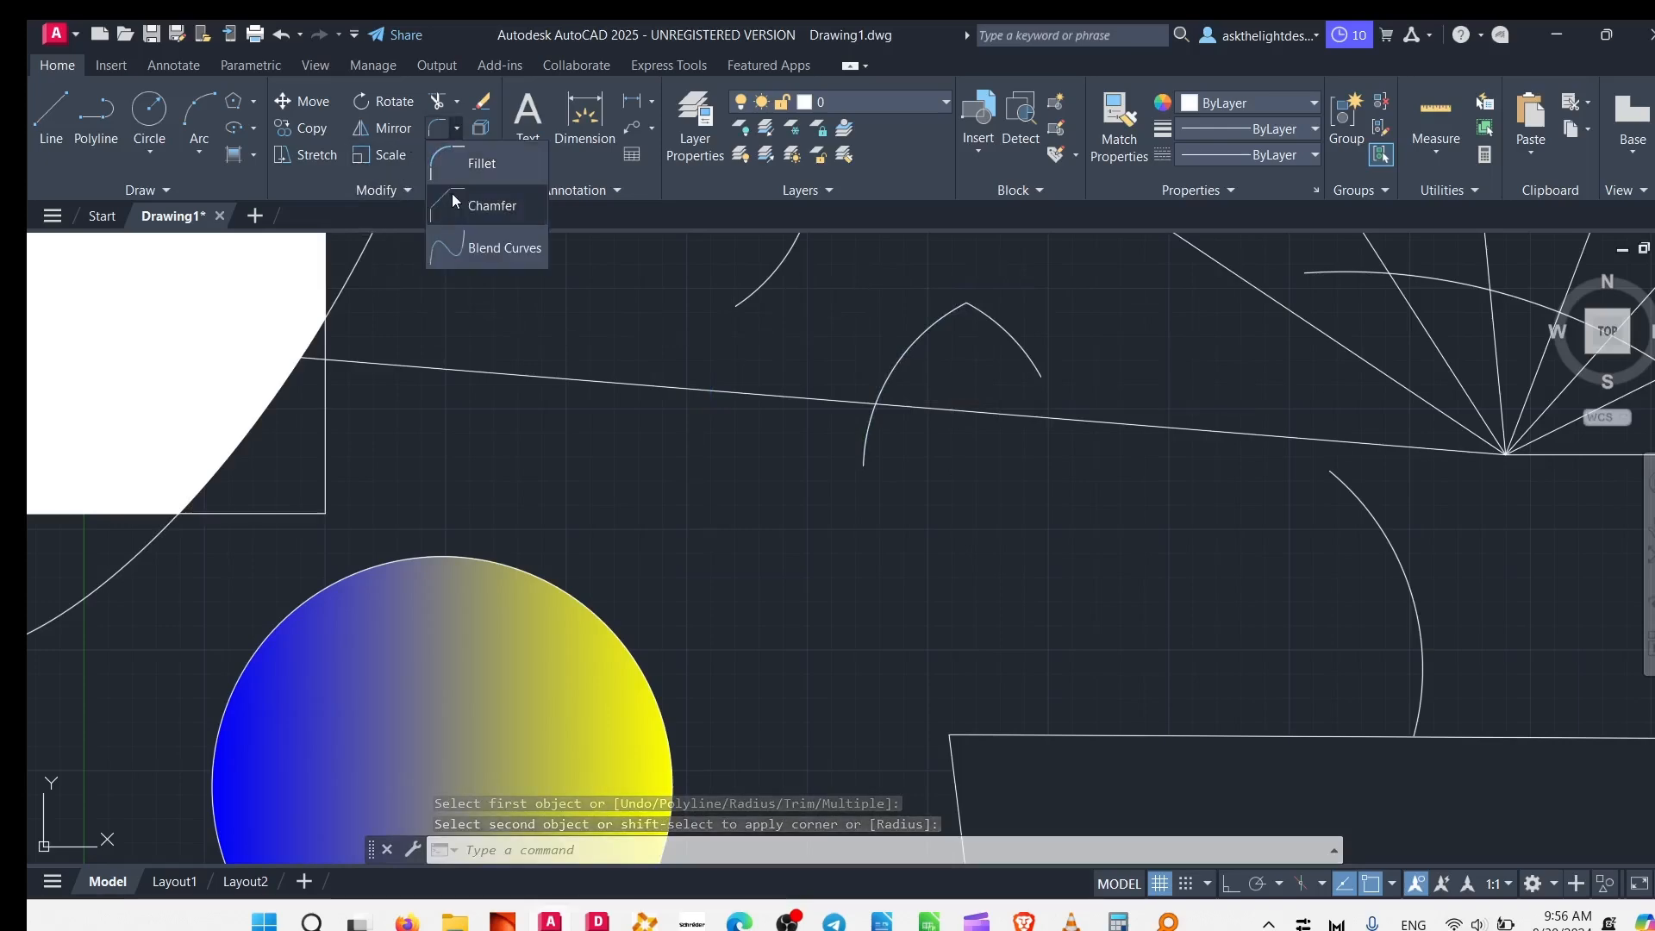
{"action": "left_click", "coordinate": [483, 248]}
{"action": "scroll", "coordinate": [815, 495], "scroll_direction": "down", "scroll_amount": 4}
{"action": "mouse_move", "coordinate": [1141, 686]}
{"action": "middle_mouse_down"}
{"action": "mouse_move", "coordinate": [1086, 452]}
{"action": "mouse_move", "coordinate": [1081, 344]}
{"action": "mouse_move", "coordinate": [1418, 747]}
{"action": "middle_mouse_up"}
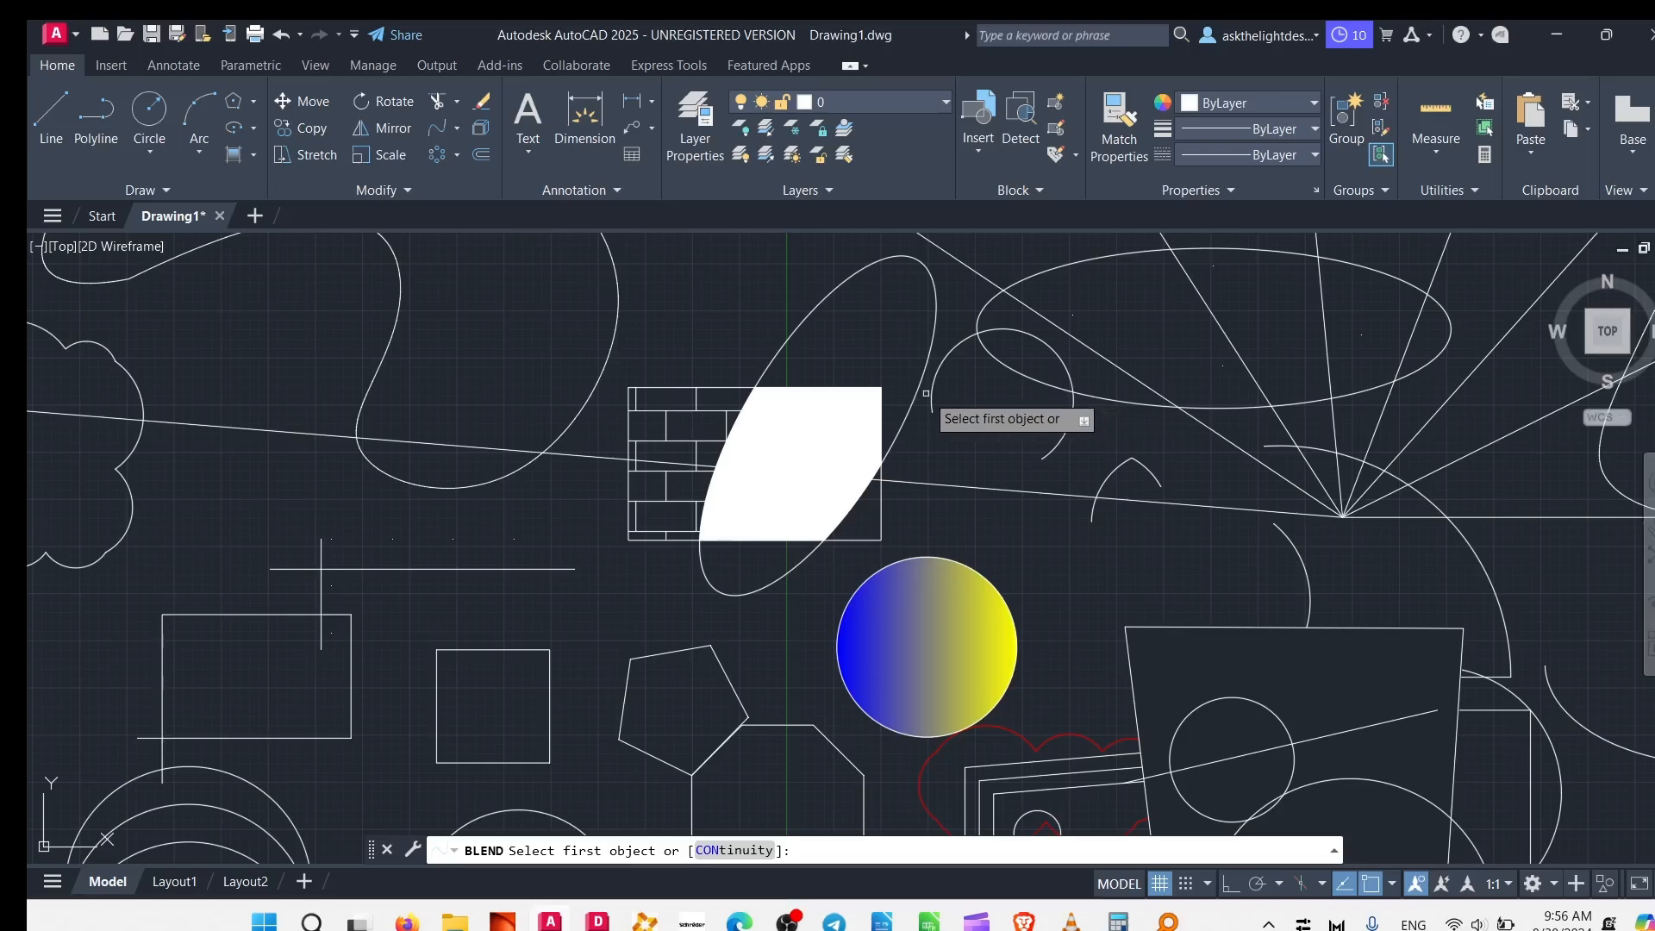
{"action": "left_click", "coordinate": [936, 385]}
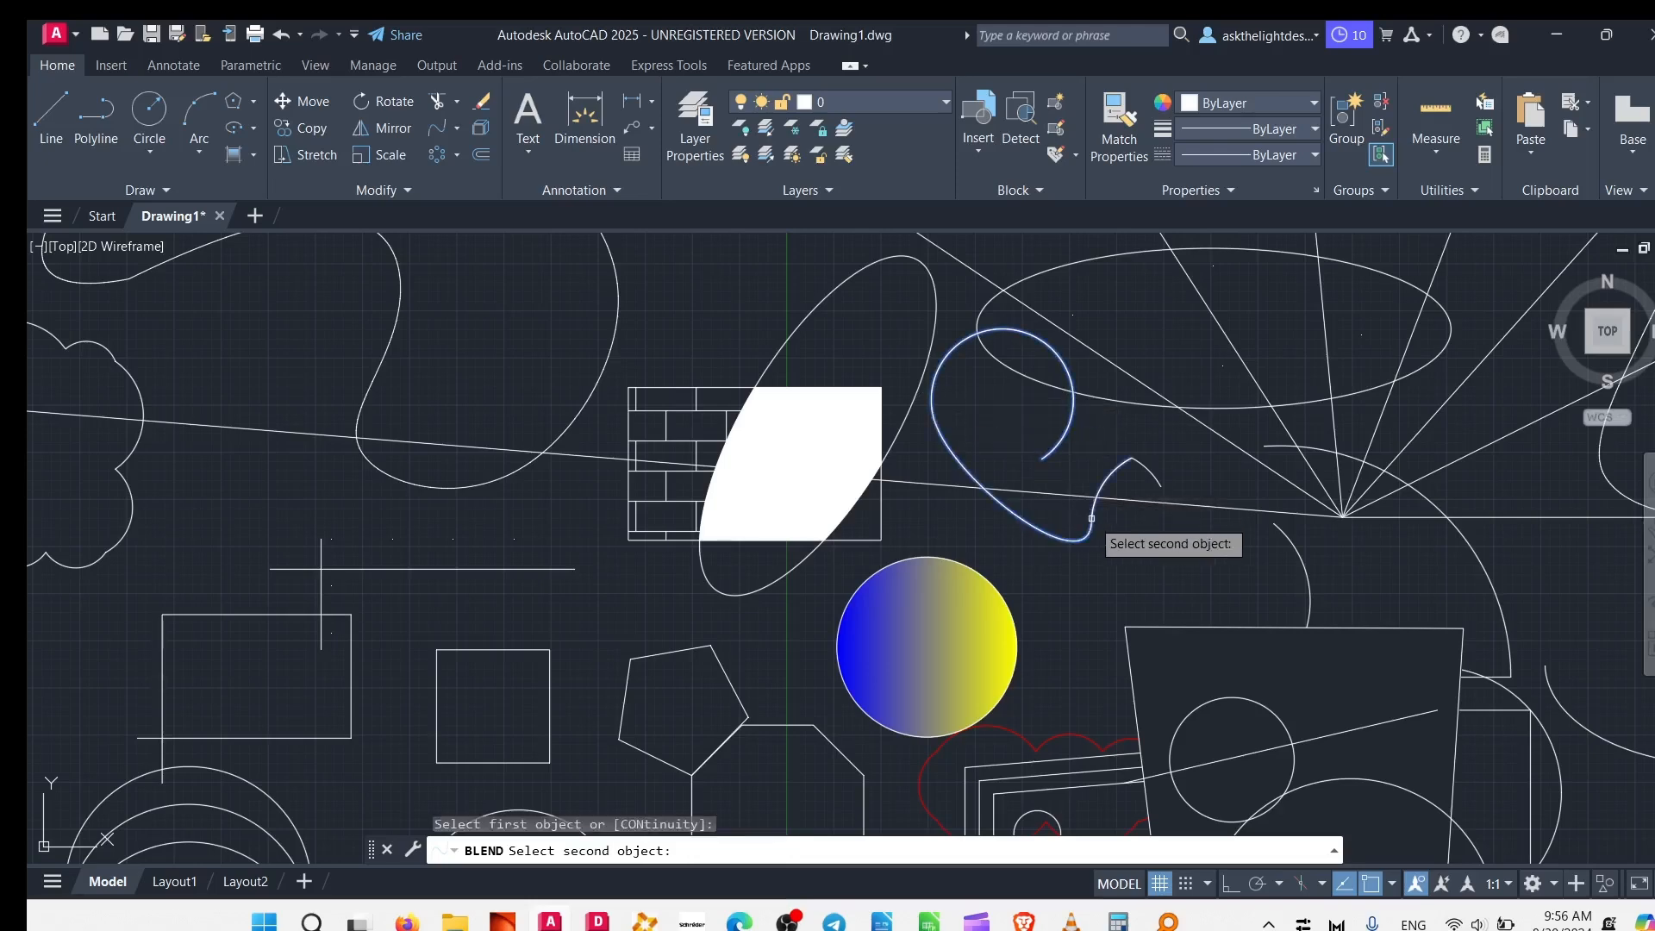
{"action": "left_click", "coordinate": [1091, 518]}
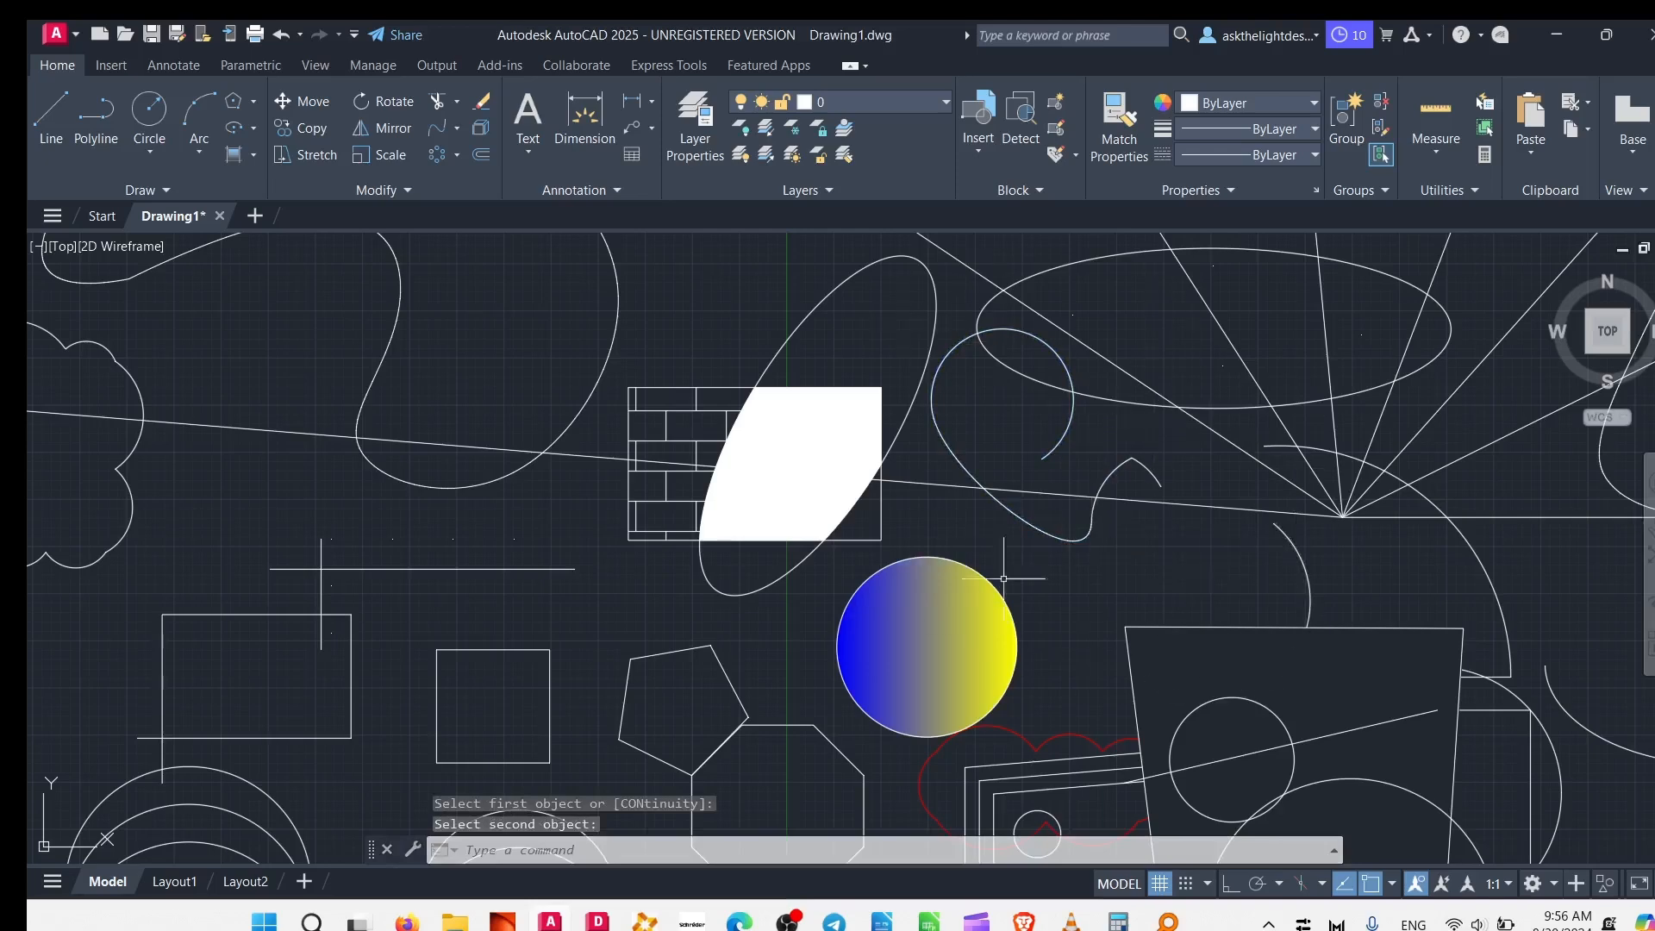
- Select the new blend curve between the arcs to examine its control points
{"action": "left_click", "coordinate": [1022, 513]}
{"action": "left_click", "coordinate": [942, 450]}
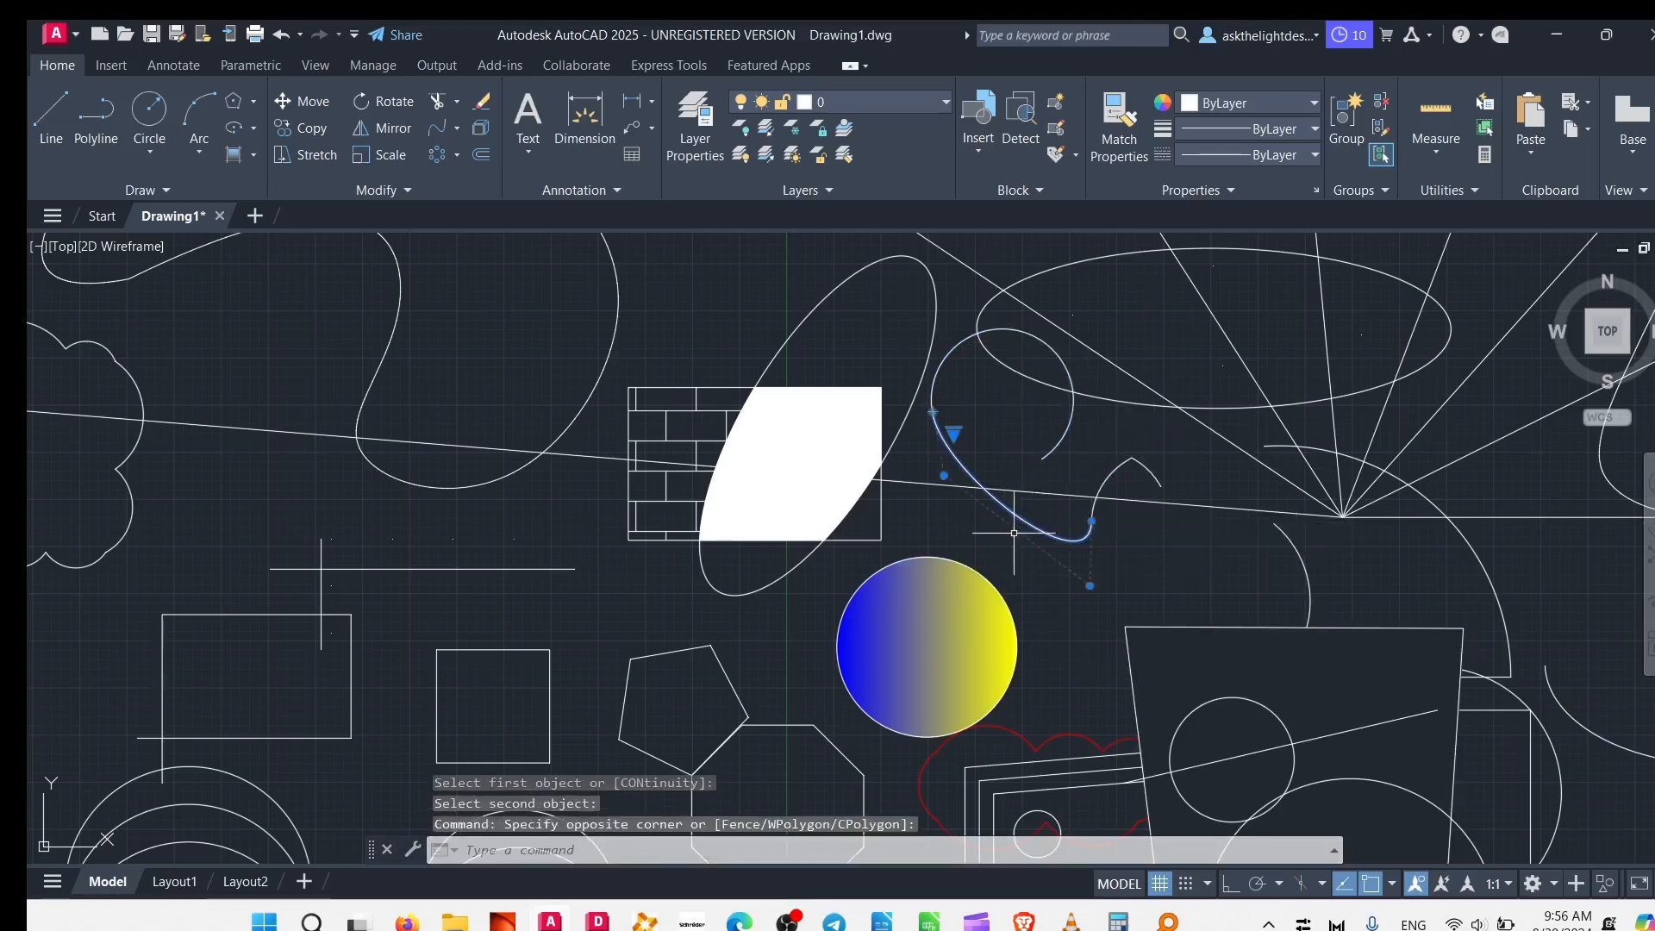
{"action": "middle_click_drag", "start_coordinate": [1040, 449], "coordinate": [922, 436]}
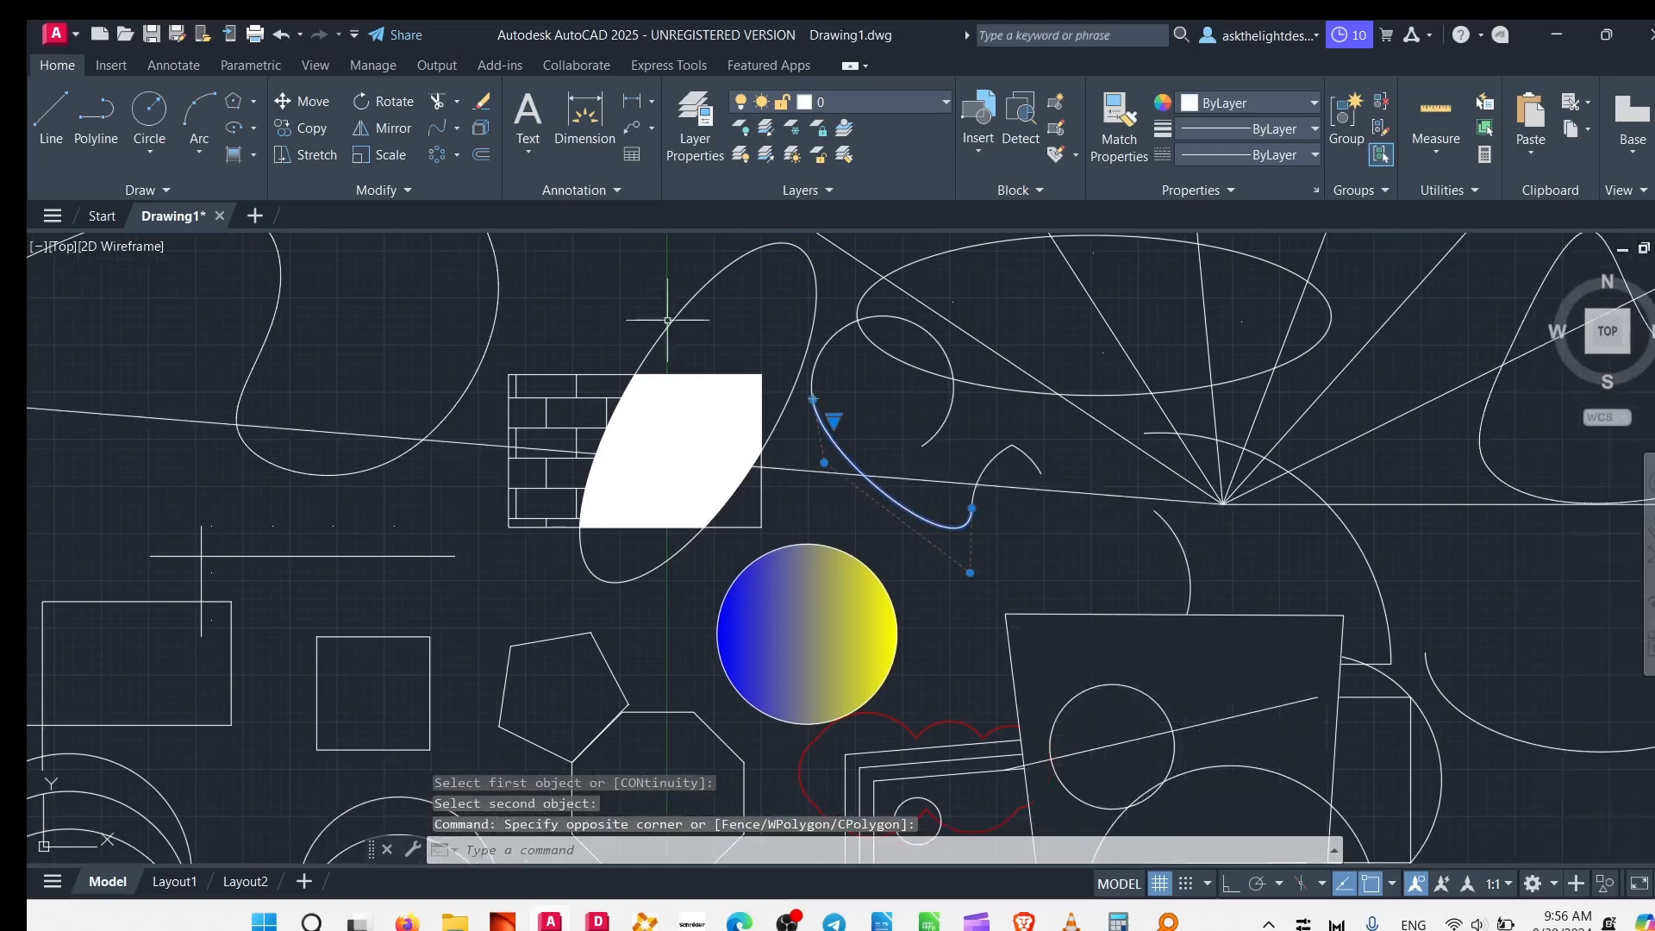
- Try to chamfer the filleted arc pair and the separate arc to its right
{"action": "key", "text": "Escape"}
{"action": "left_click", "coordinate": [456, 128]}
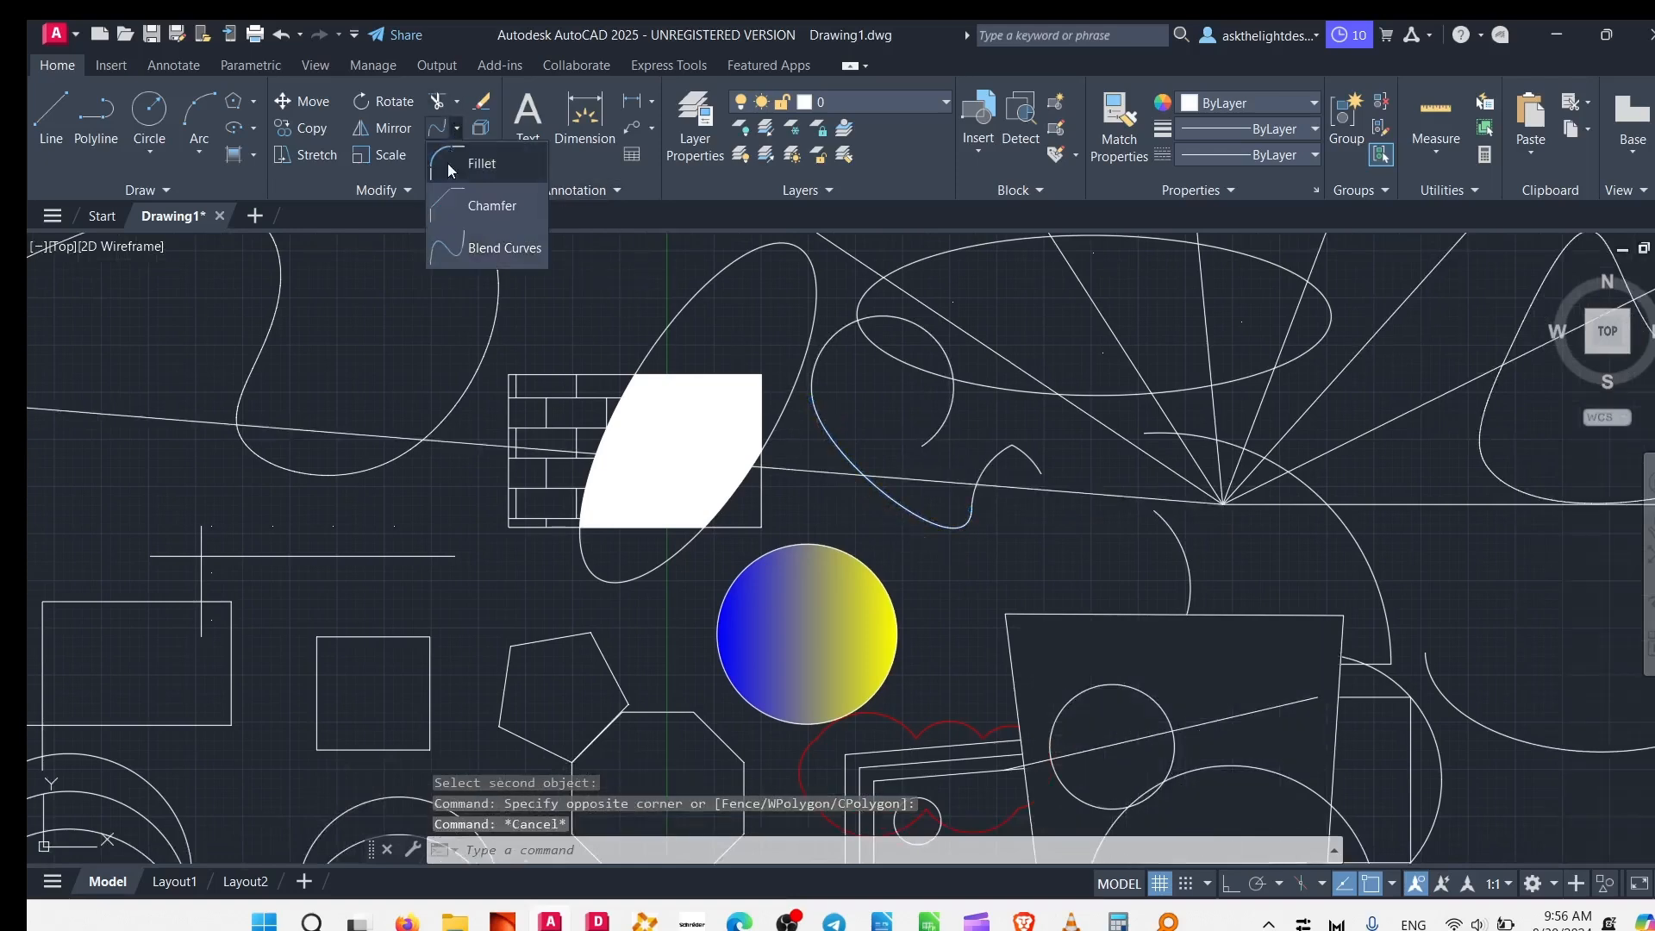
{"action": "left_click", "coordinate": [468, 220]}
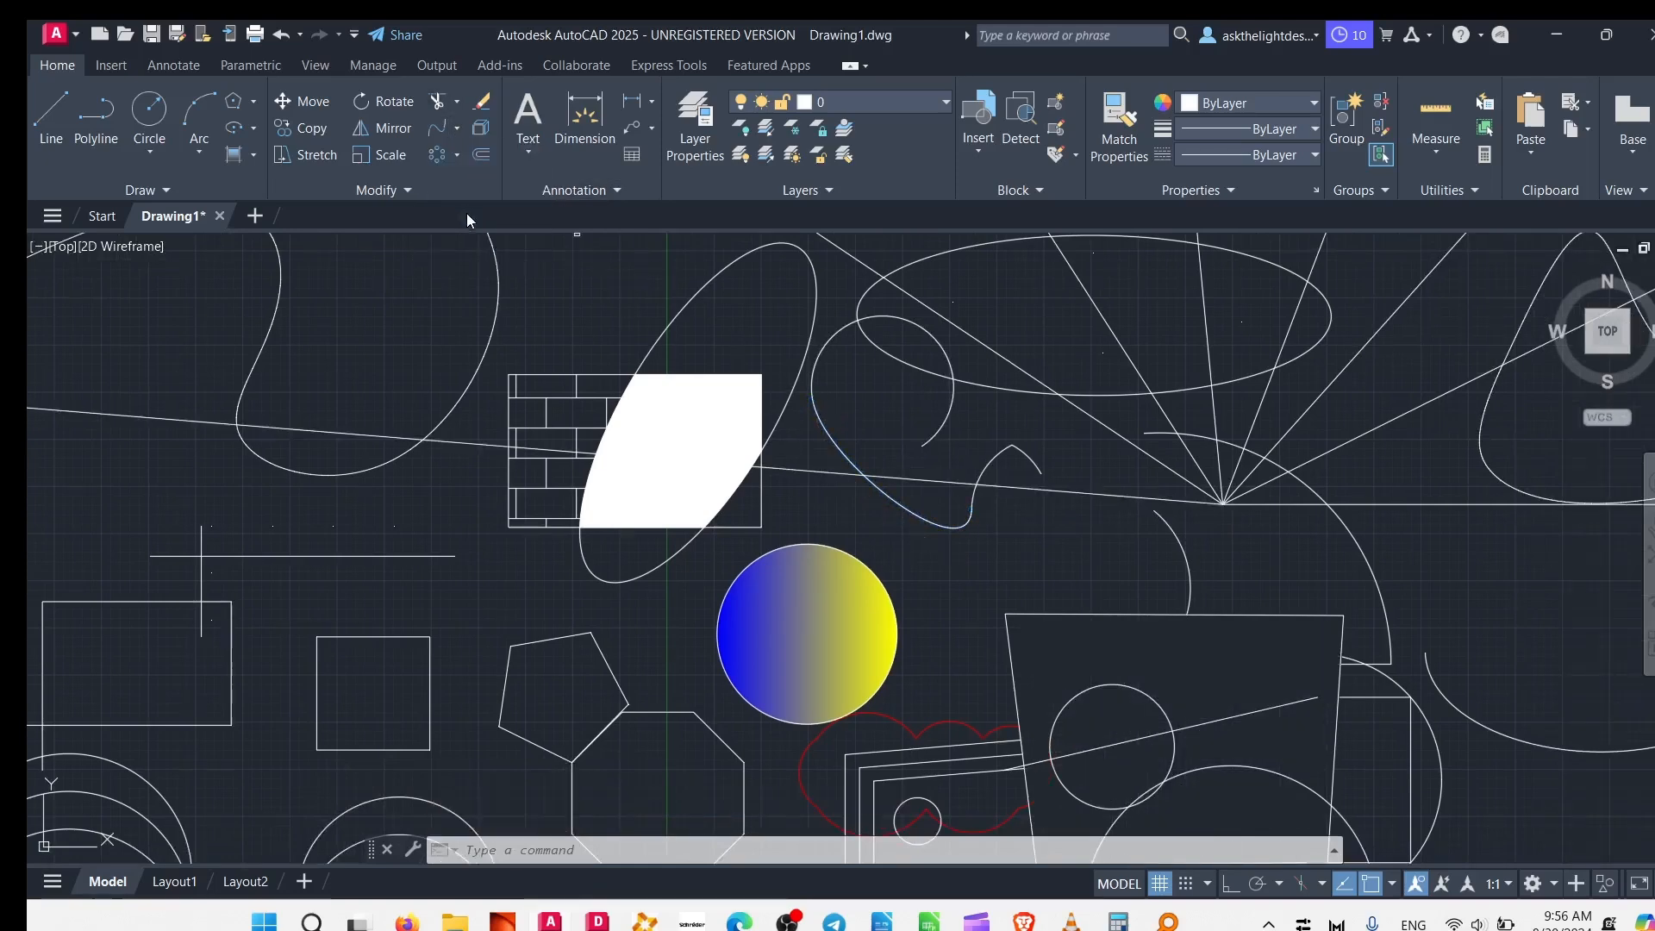
{"action": "left_click", "coordinate": [1037, 464]}
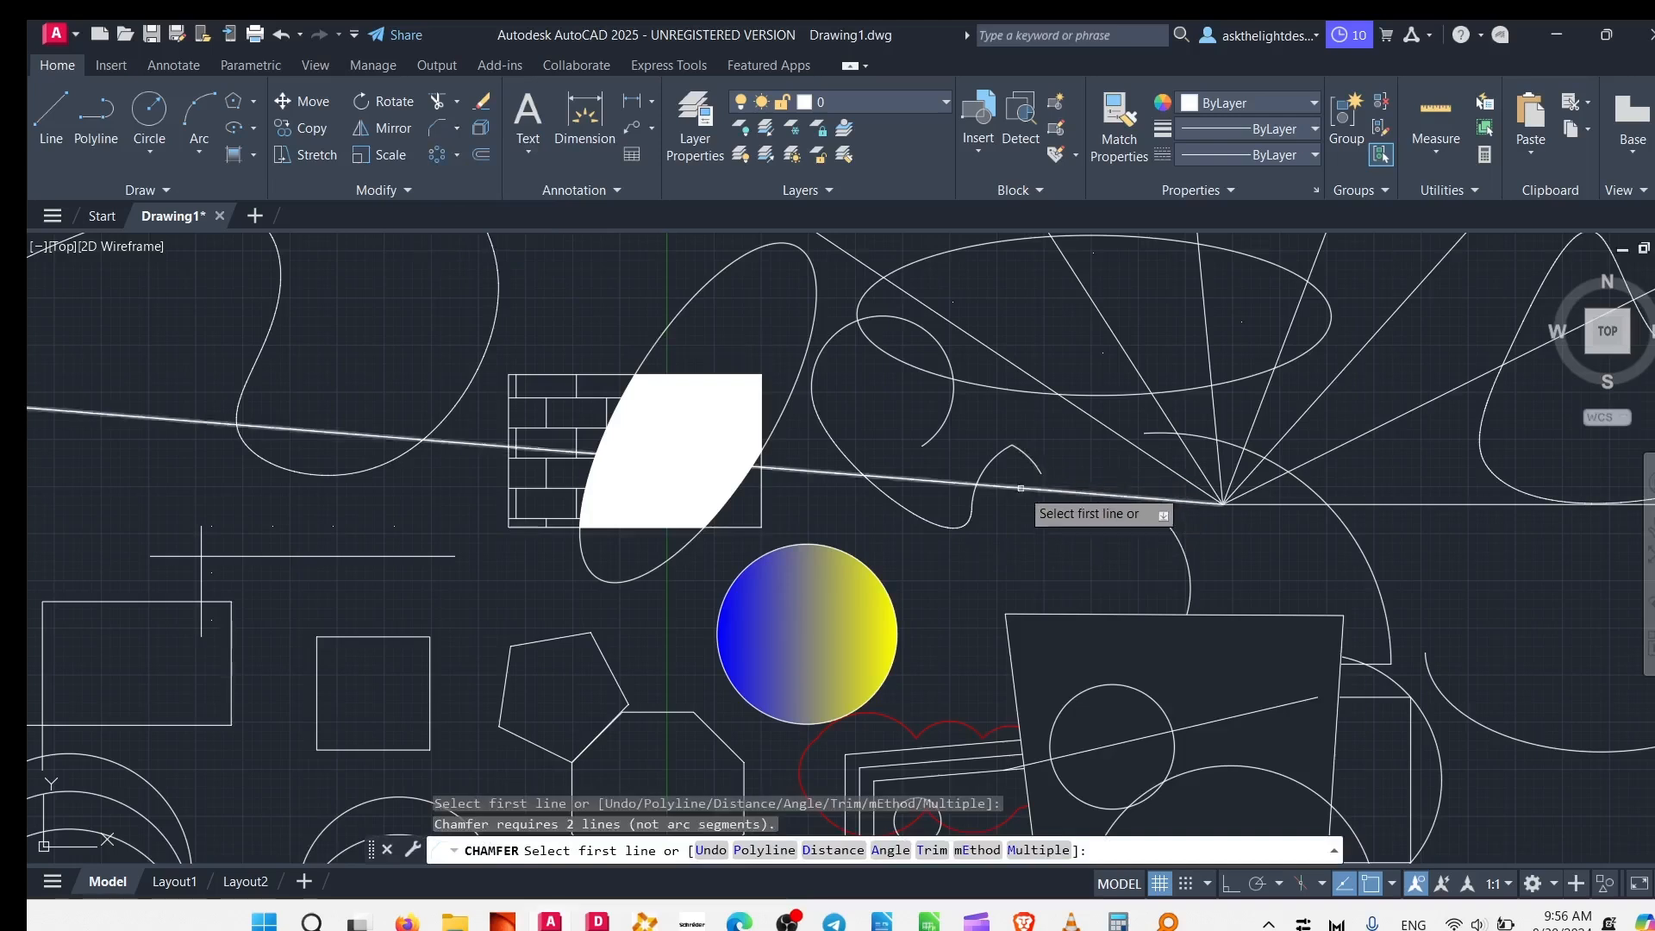
{"action": "left_click", "coordinate": [1162, 526]}
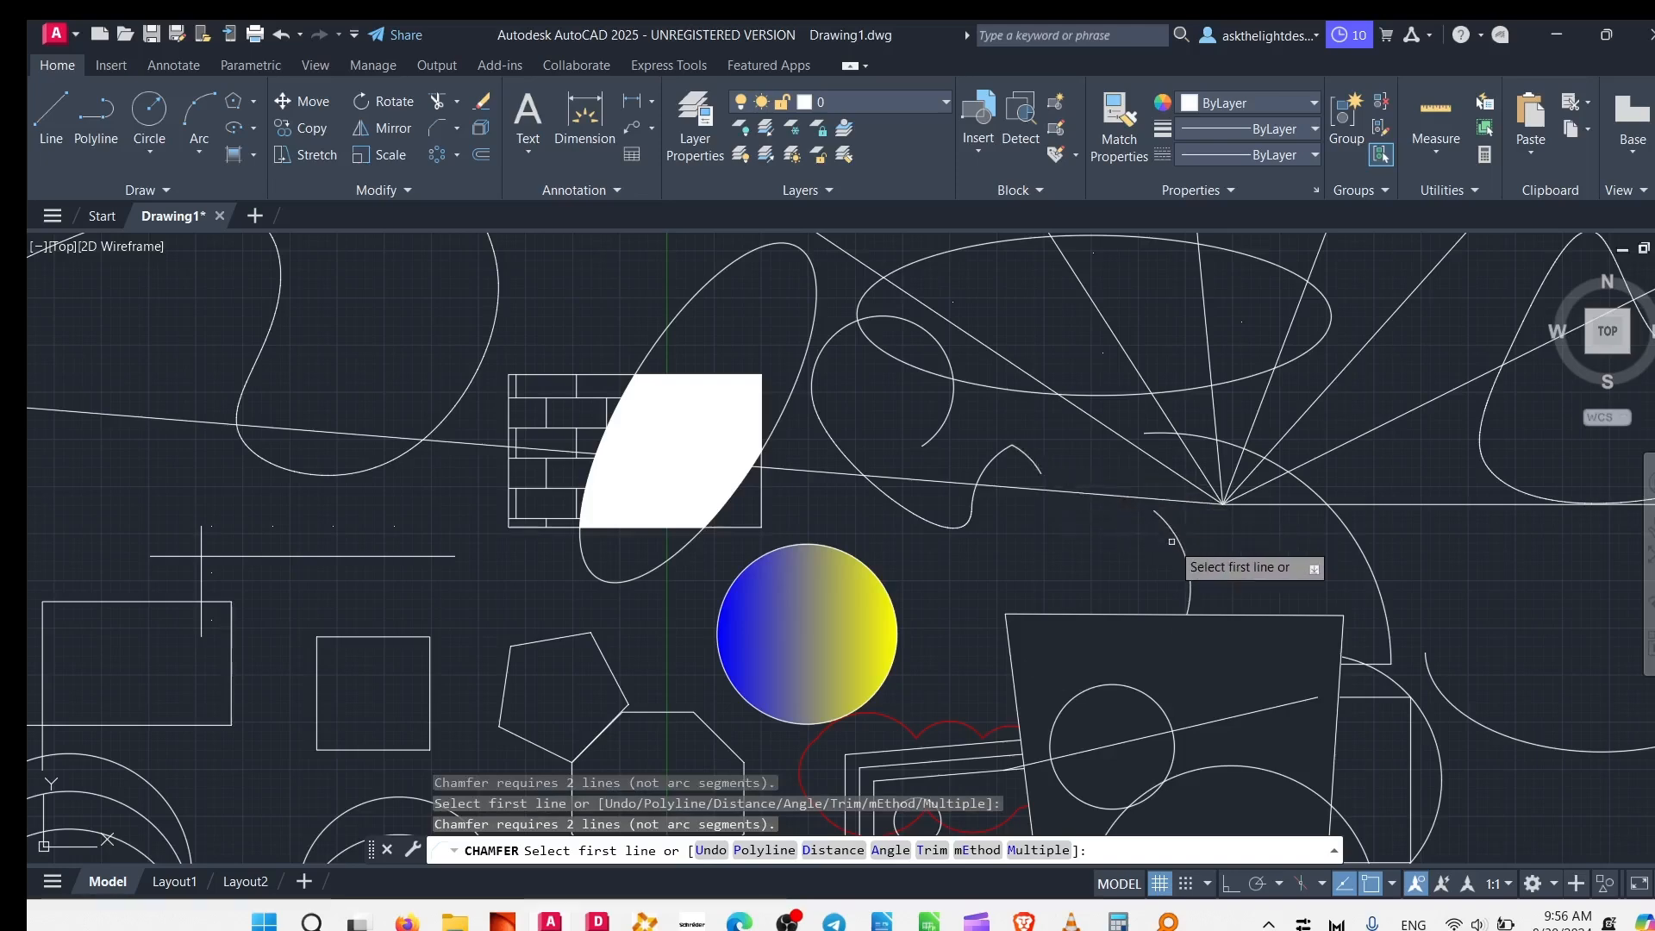
{"action": "key", "text": "Return"}
- Chamfer the crossing horizontal and vertical lines above the rectangle into a corner, keeping the horizontal line's right part and the vertical line's lower part
{"action": "middle_click_drag", "start_coordinate": [849, 529], "coordinate": [1308, 521]}
{"action": "scroll", "coordinate": [682, 513], "scroll_direction": "up", "scroll_amount": 3}
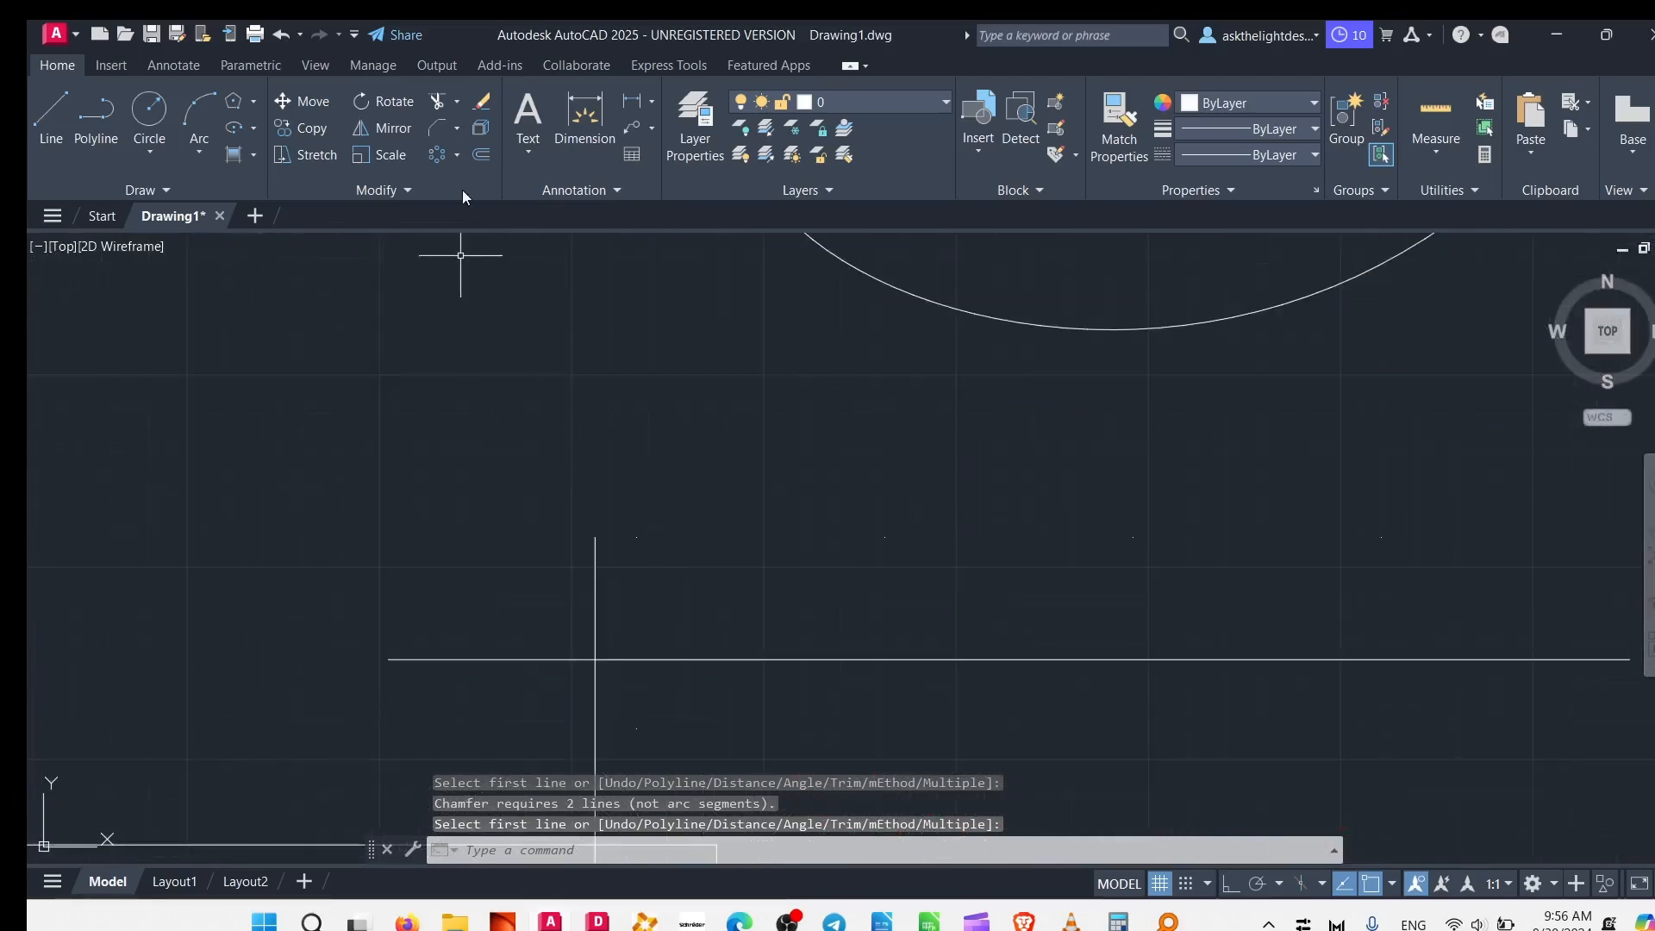
{"action": "left_click", "coordinate": [456, 128]}
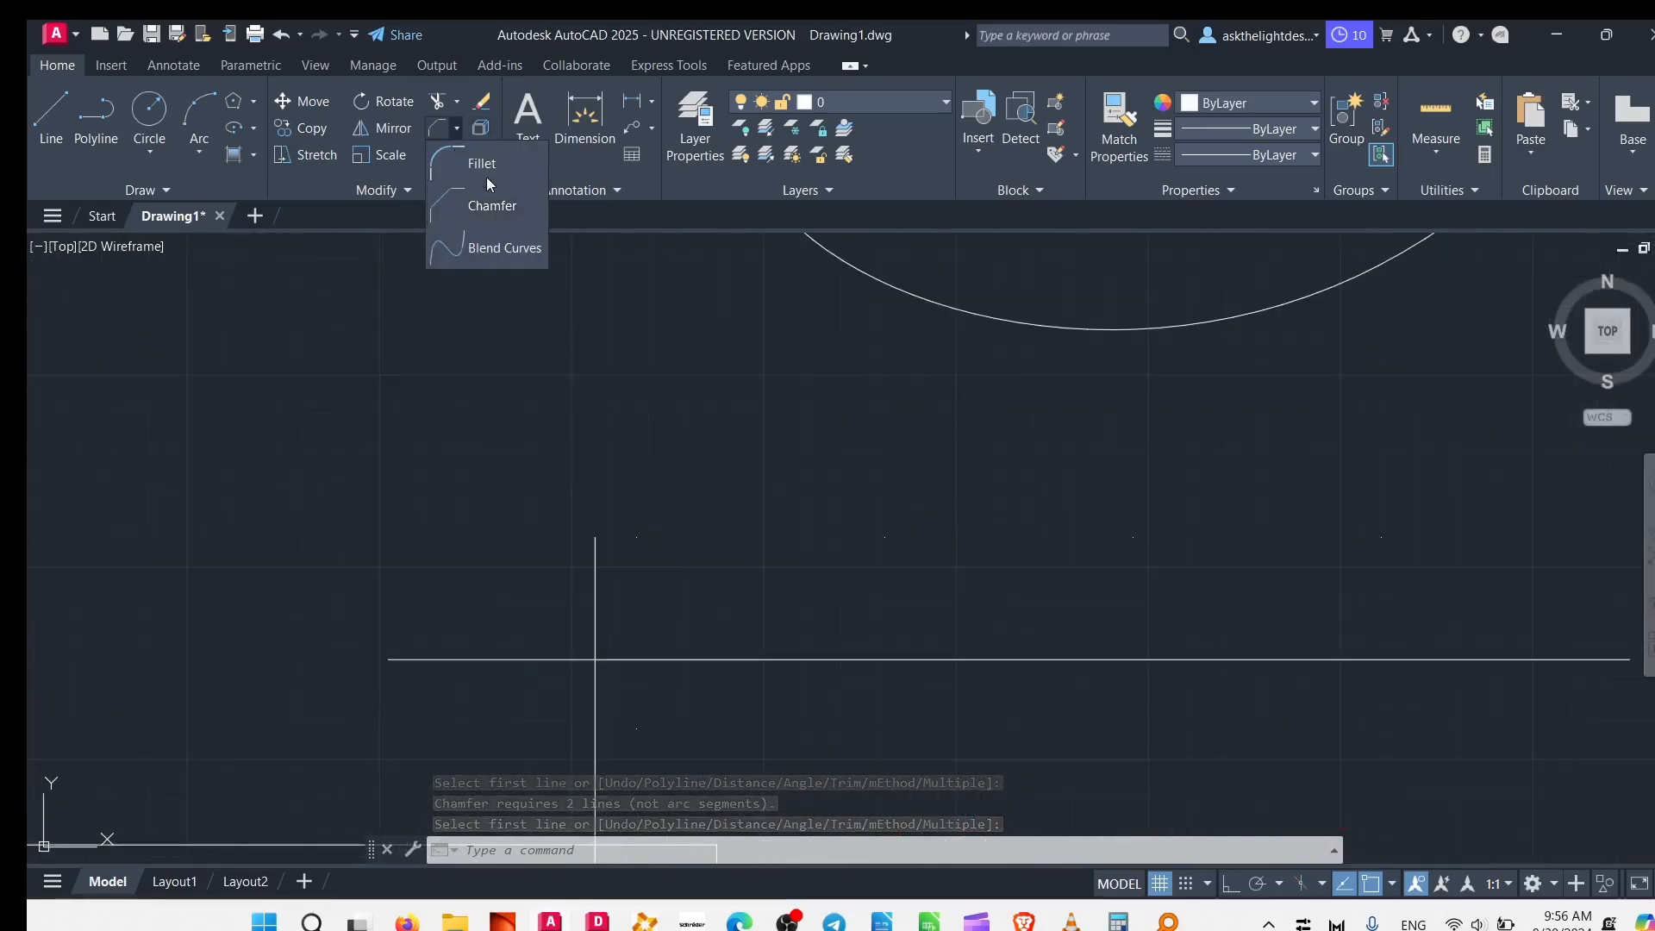
{"action": "left_click", "coordinate": [493, 221]}
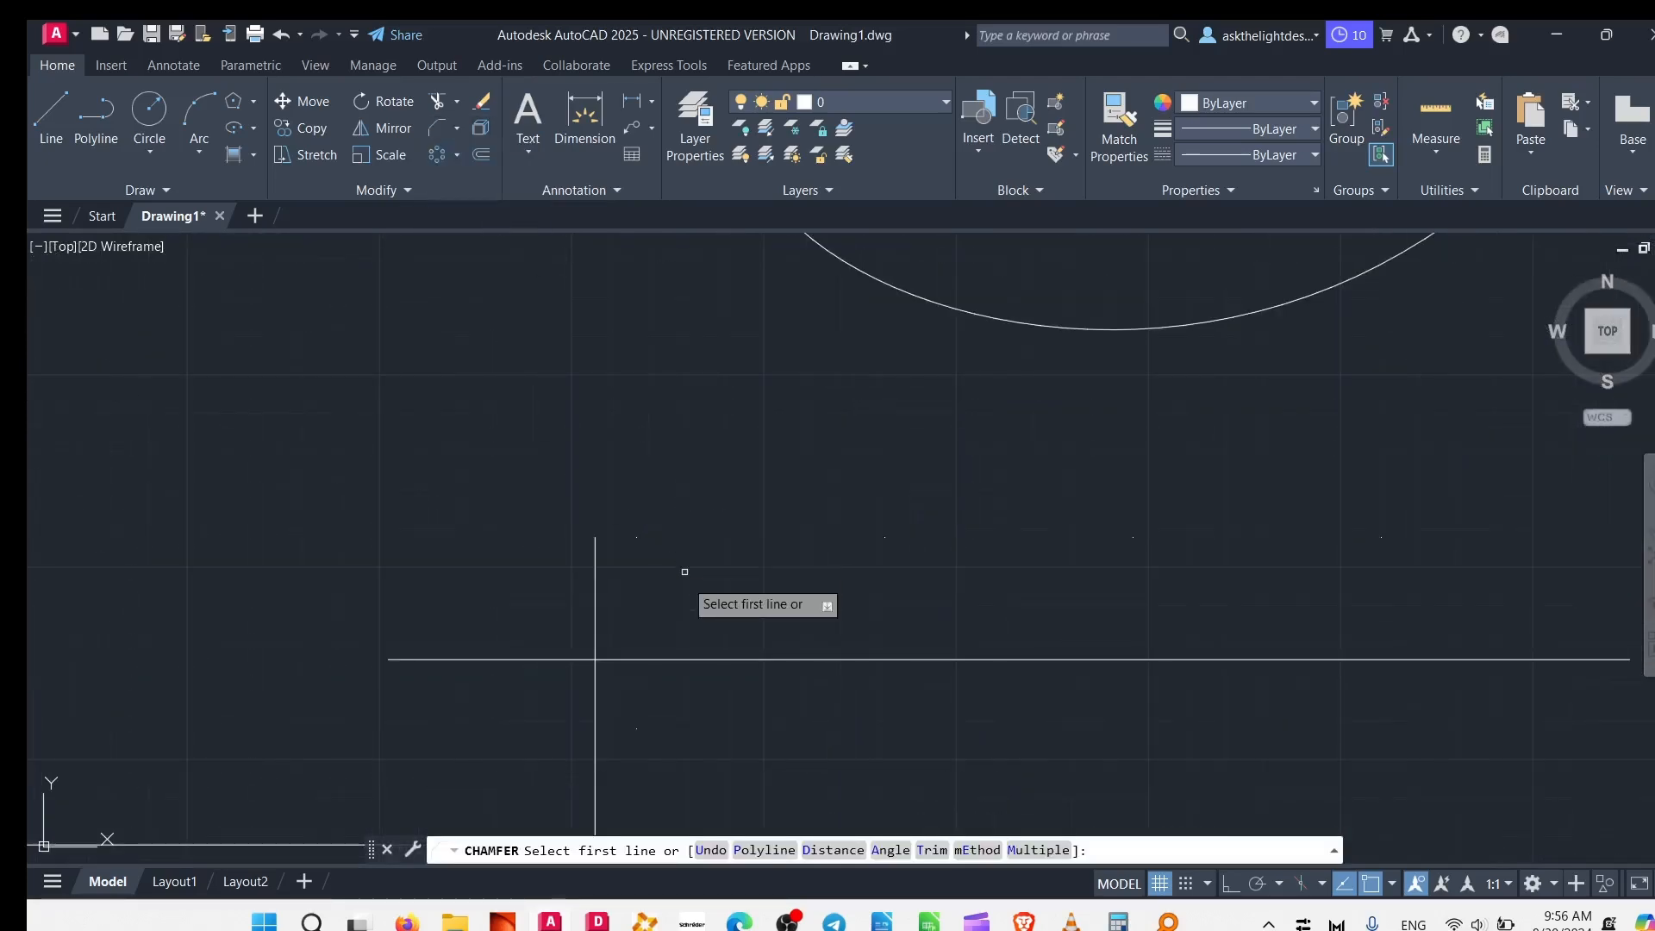
{"action": "left_click", "coordinate": [680, 660]}
{"action": "left_click", "coordinate": [594, 721]}
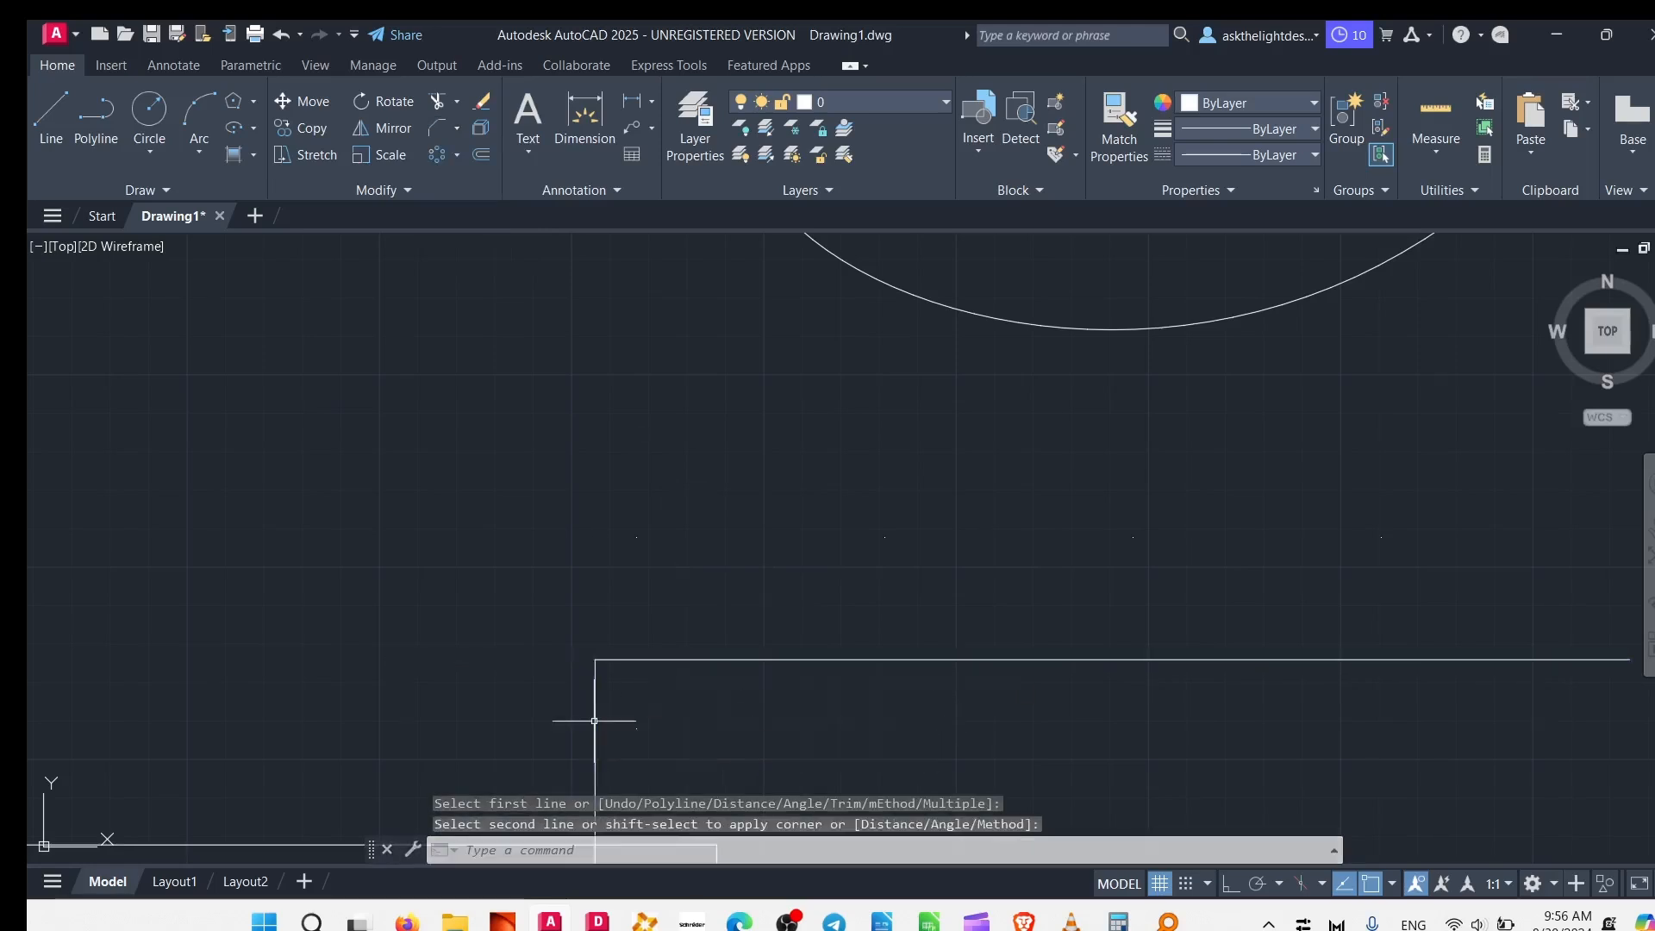
- Examine the chamfered corner of the two lines up close
{"action": "scroll", "coordinate": [583, 669], "scroll_direction": "up", "scroll_amount": 5}
{"action": "scroll", "coordinate": [707, 570], "scroll_direction": "up", "scroll_amount": 5}
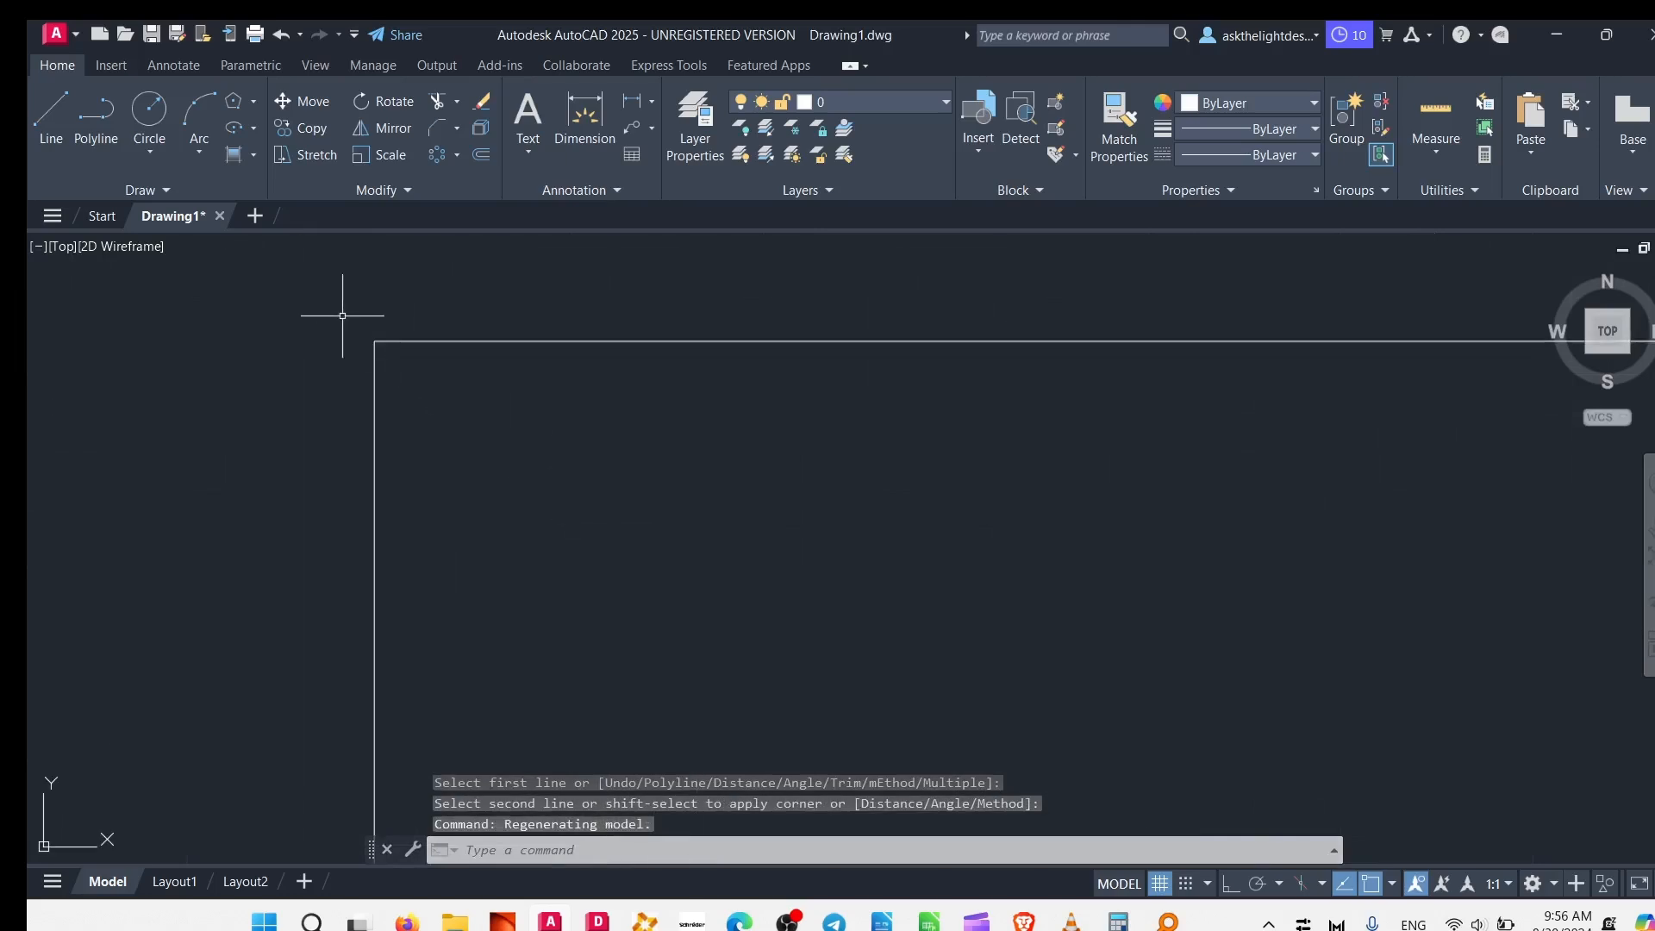
{"action": "scroll", "coordinate": [341, 317], "scroll_direction": "up", "scroll_amount": 5}
{"action": "scroll", "coordinate": [658, 574], "scroll_direction": "up", "scroll_amount": 5}
{"action": "scroll", "coordinate": [658, 574], "scroll_direction": "down", "scroll_amount": 5}
{"action": "scroll", "coordinate": [657, 575], "scroll_direction": "down", "scroll_amount": 5}
{"action": "scroll", "coordinate": [656, 575], "scroll_direction": "down", "scroll_amount": 5}
- Chamfer the rectangle's lower-left corner with a first distance of 3 on the bottom edge and a second distance of 5 on the left edge
{"action": "scroll", "coordinate": [554, 646], "scroll_direction": "up", "scroll_amount": 5}
{"action": "scroll", "coordinate": [739, 462], "scroll_direction": "up", "scroll_amount": 3}
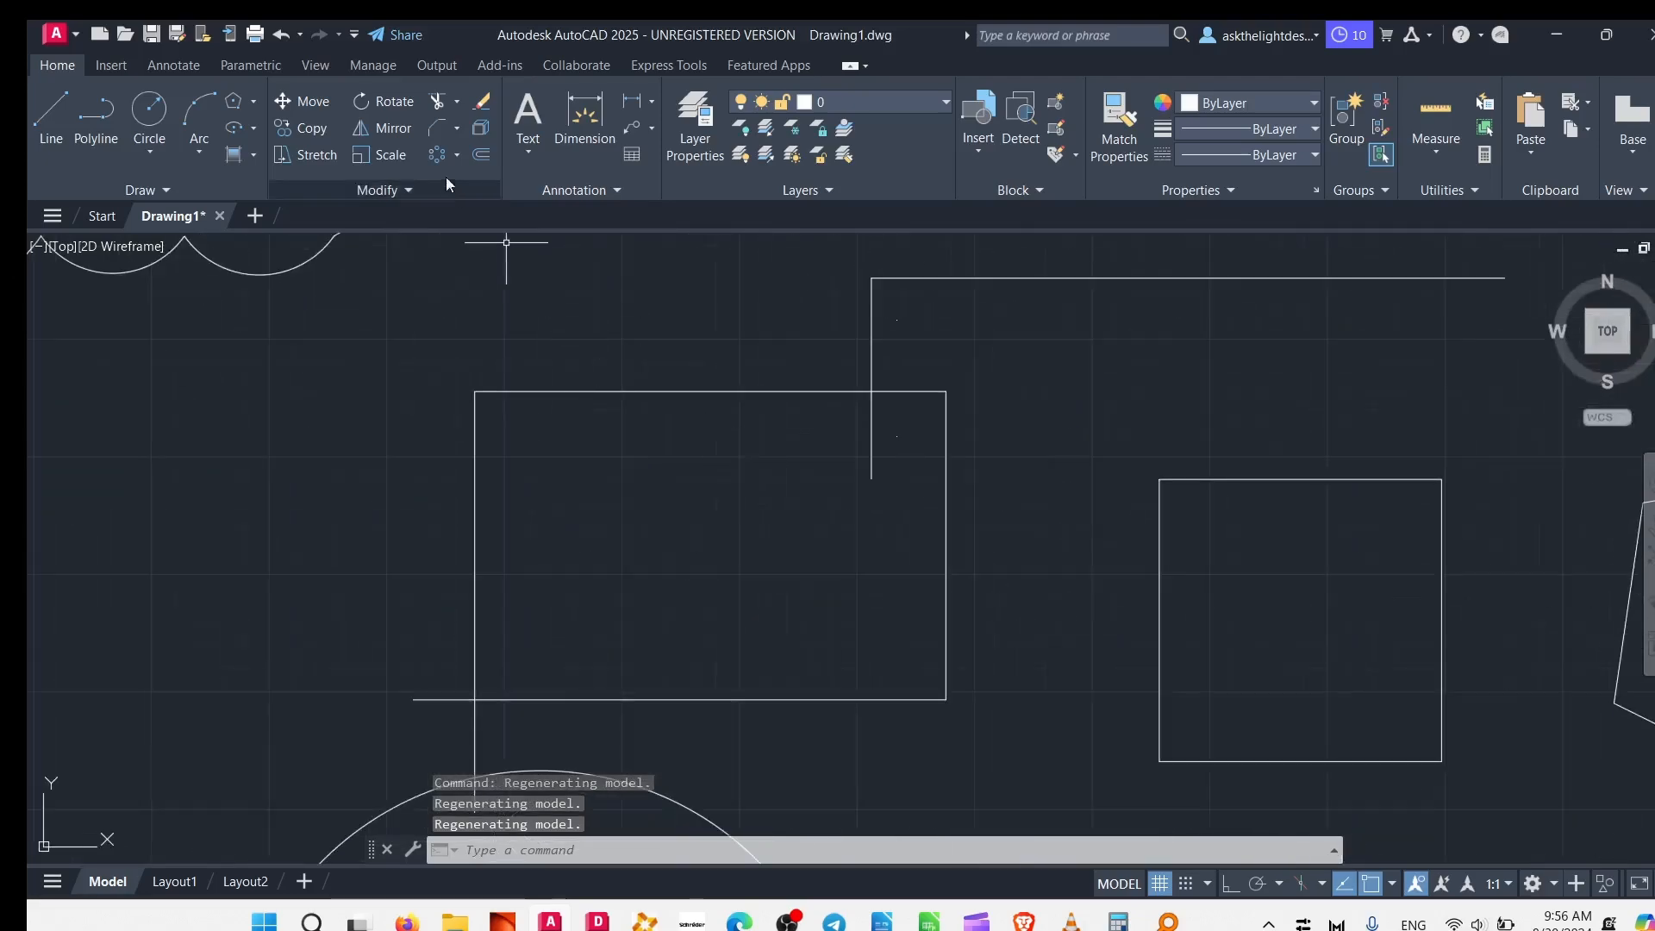
{"action": "left_click", "coordinate": [441, 131]}
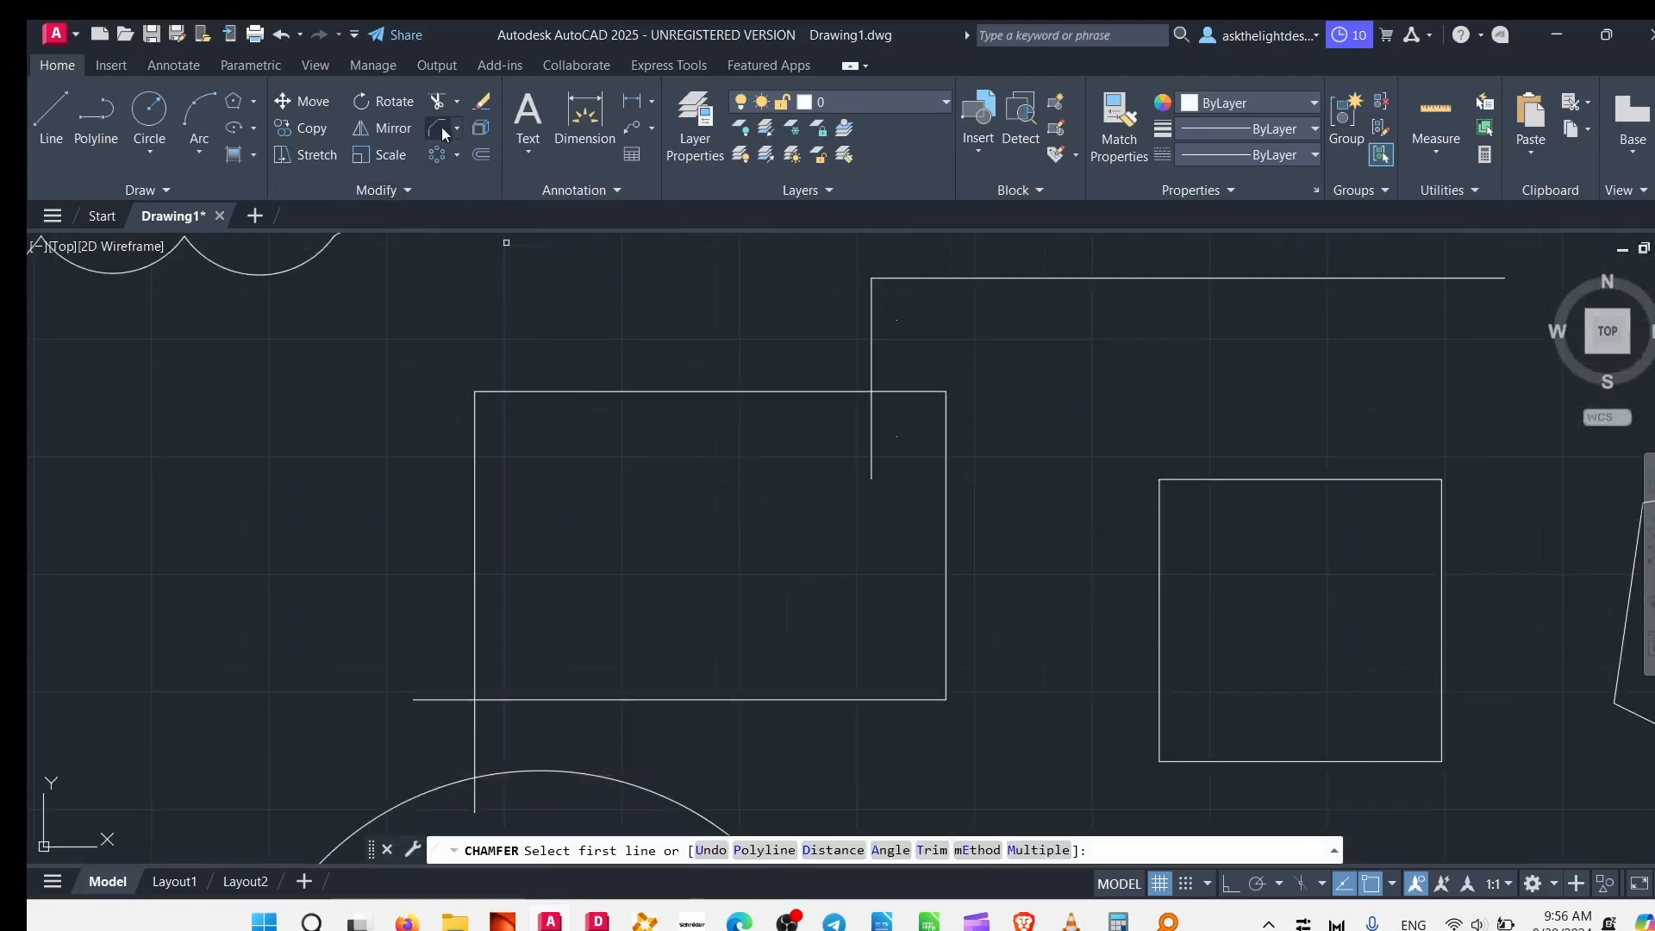
{"action": "mouse_move", "coordinate": [495, 883]}
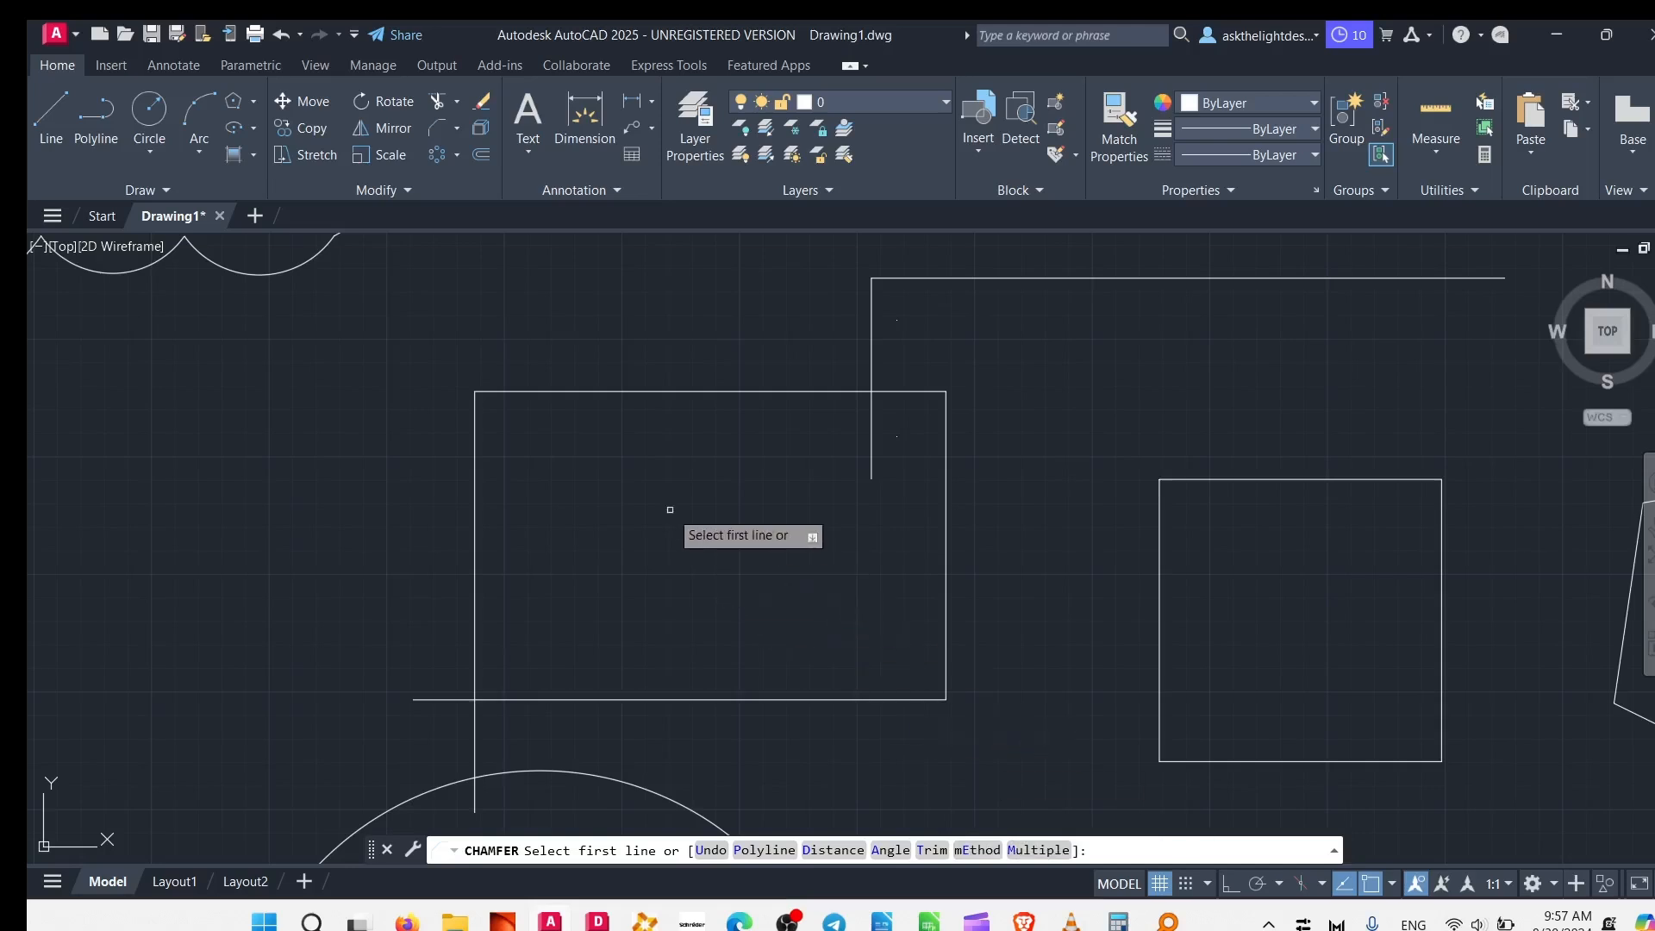
{"action": "type", "text": "d"}
{"action": "key", "text": "Return"}
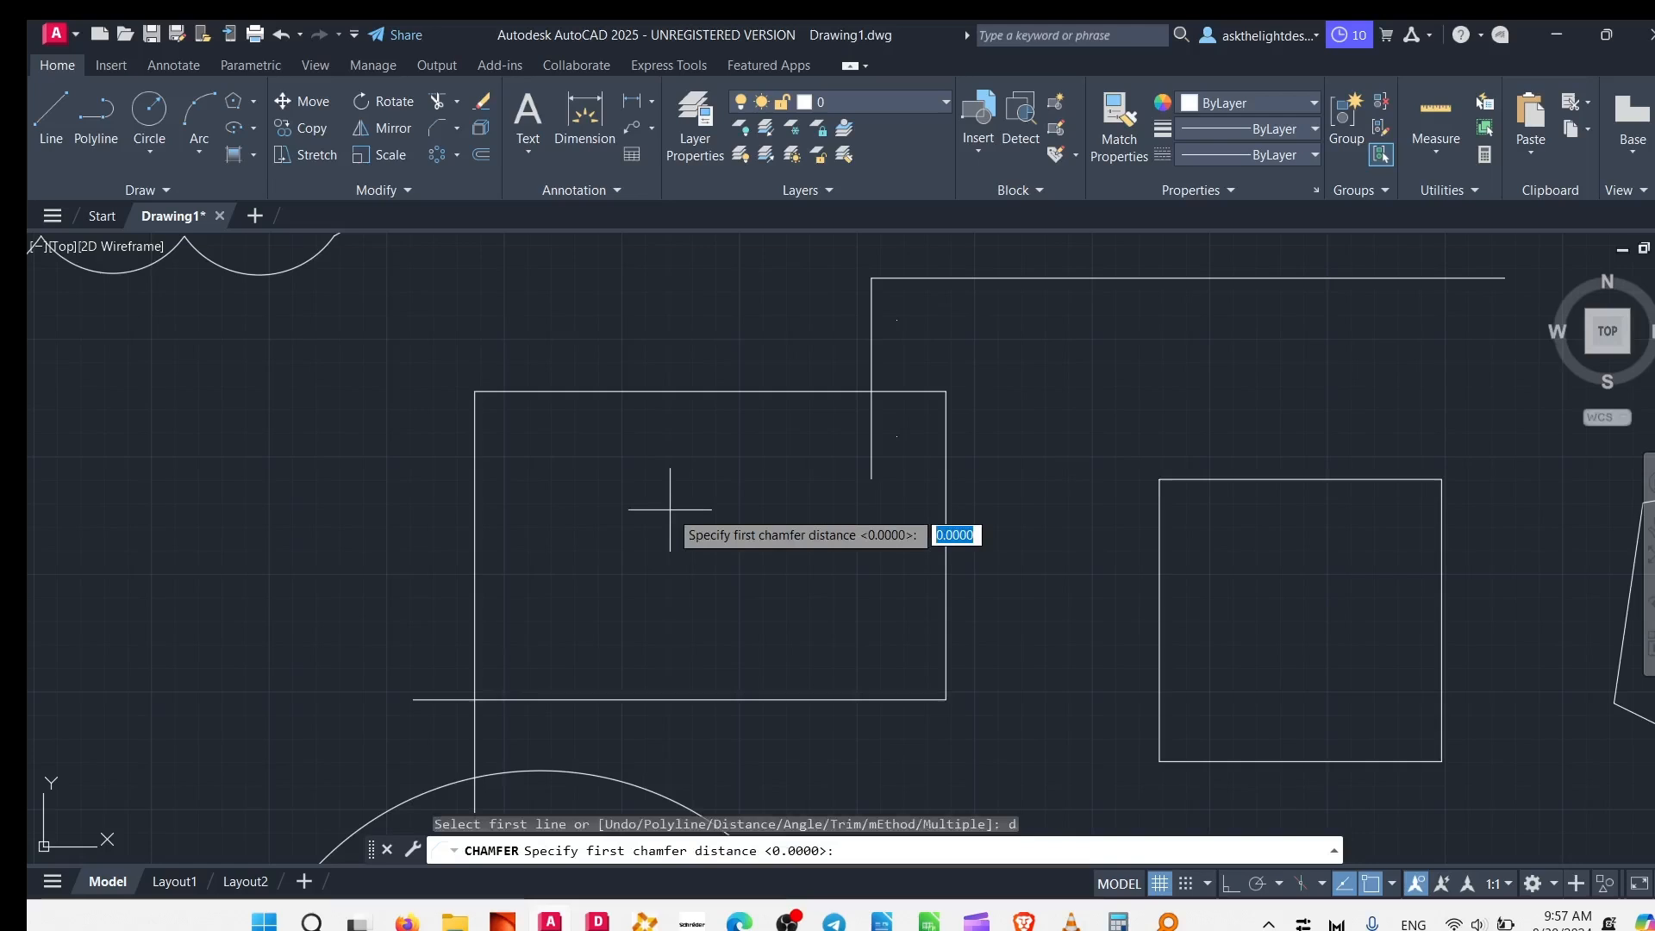
{"action": "key", "text": "Return"}
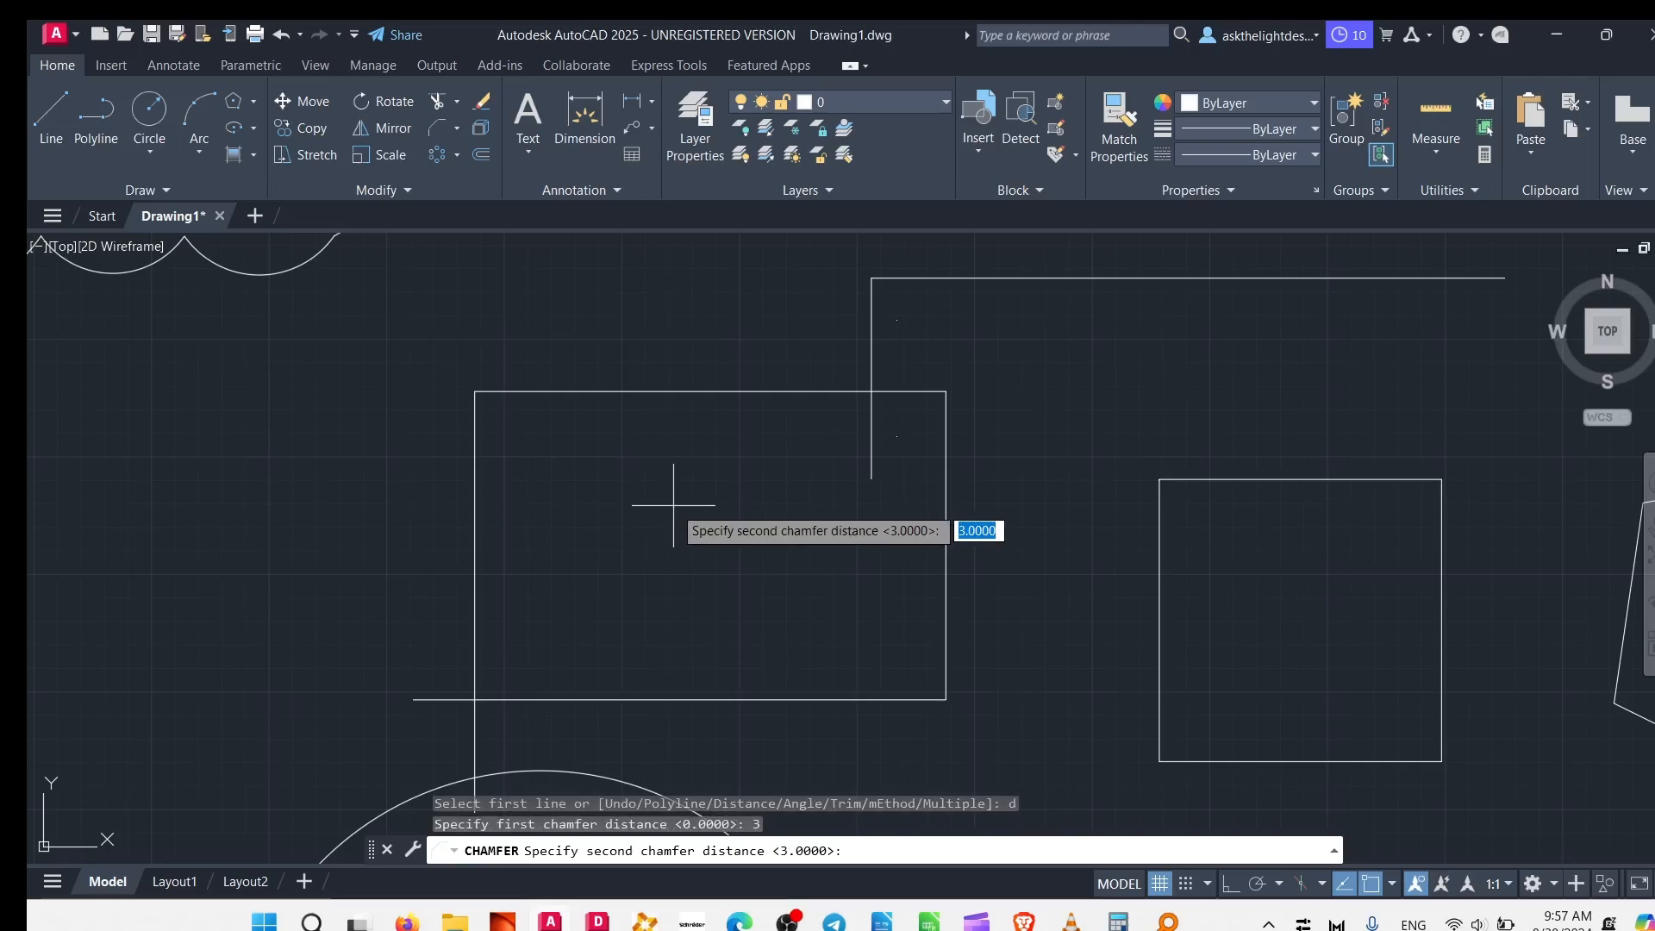
{"action": "type", "text": "5"}
{"action": "key", "text": "Return"}
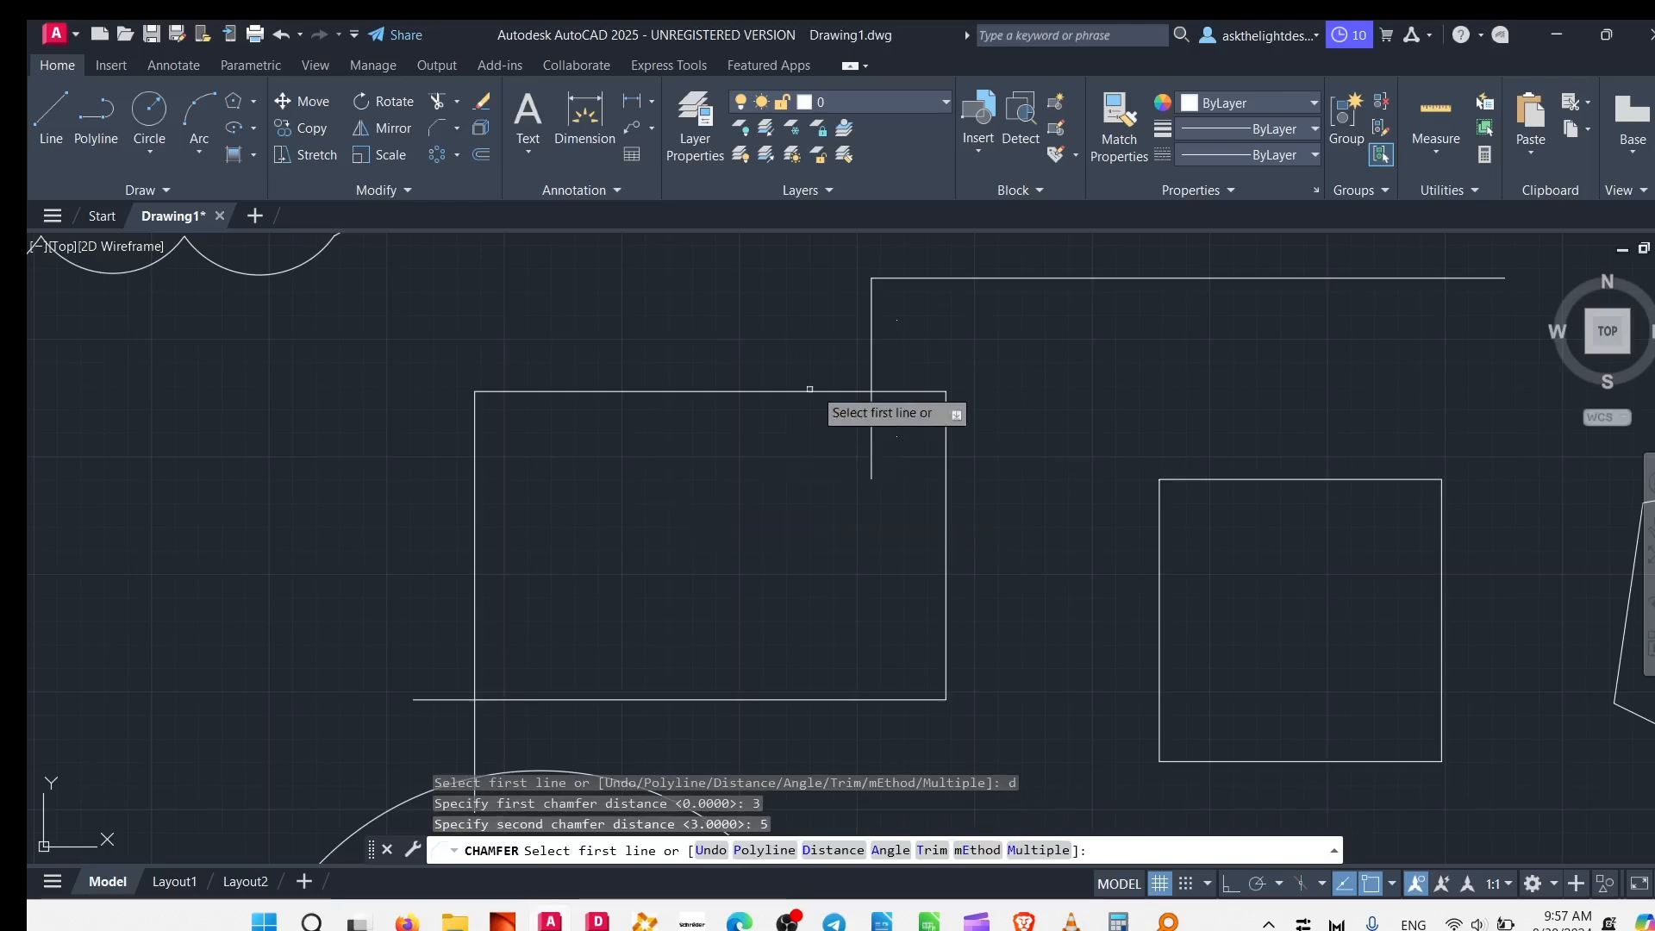
{"action": "left_click", "coordinate": [499, 699]}
{"action": "left_click", "coordinate": [475, 625]}
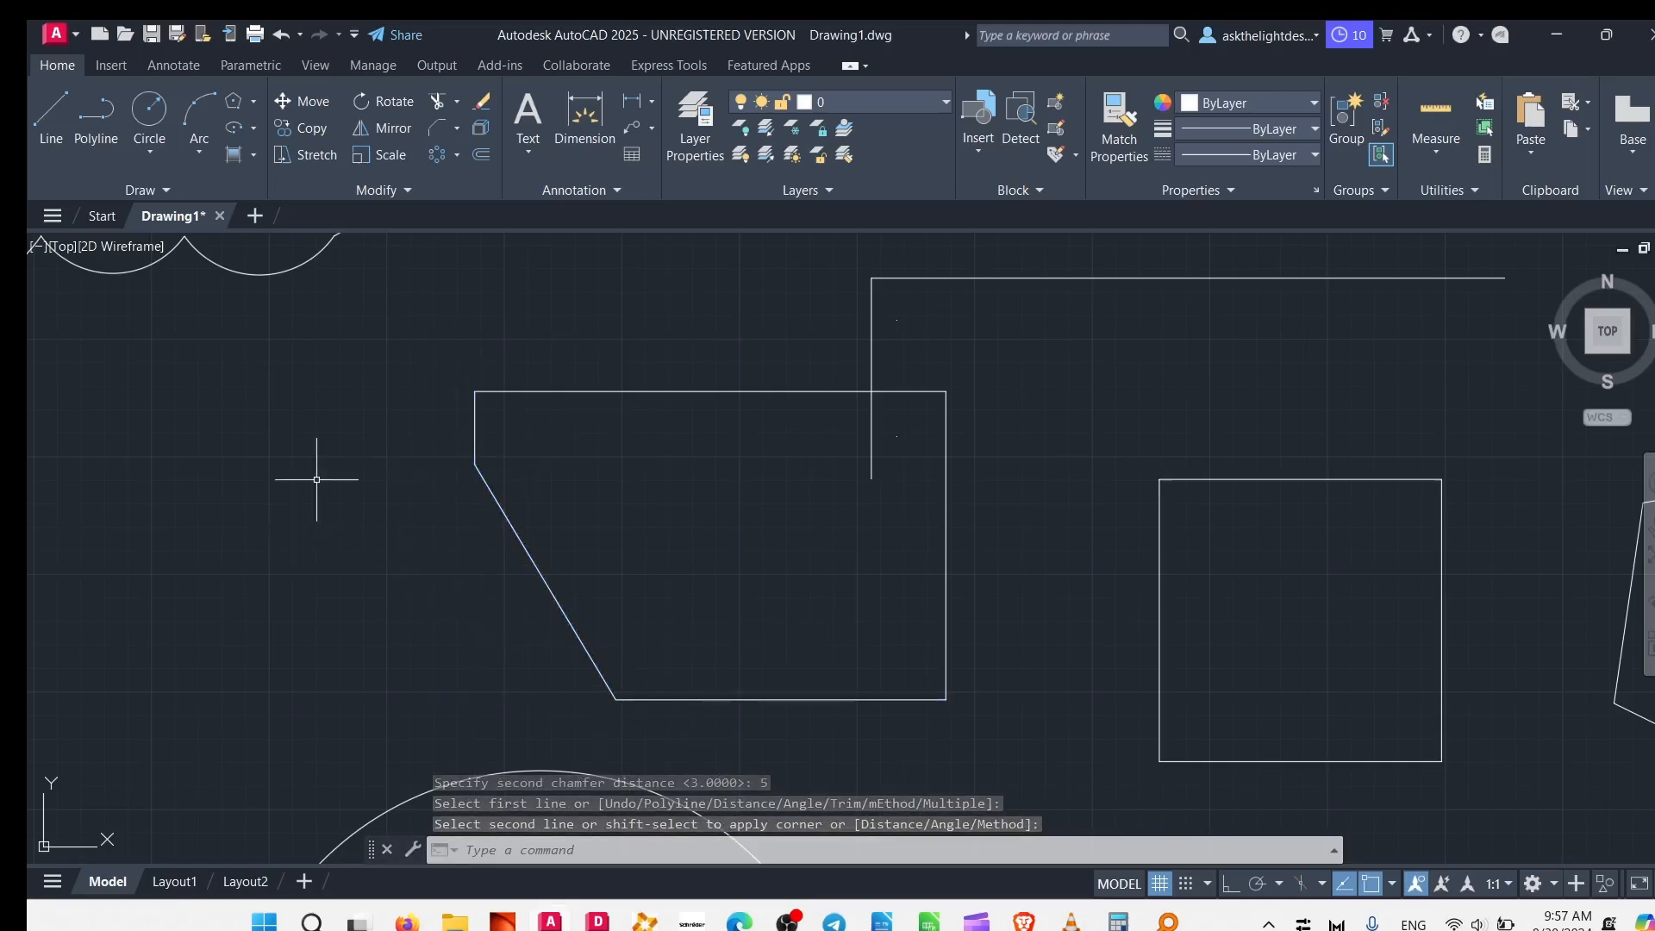
{"action": "mouse_move", "coordinate": [683, 566]}
{"action": "middle_mouse_down"}
{"action": "mouse_move", "coordinate": [669, 514]}
{"action": "mouse_move", "coordinate": [756, 463]}
{"action": "middle_mouse_up"}
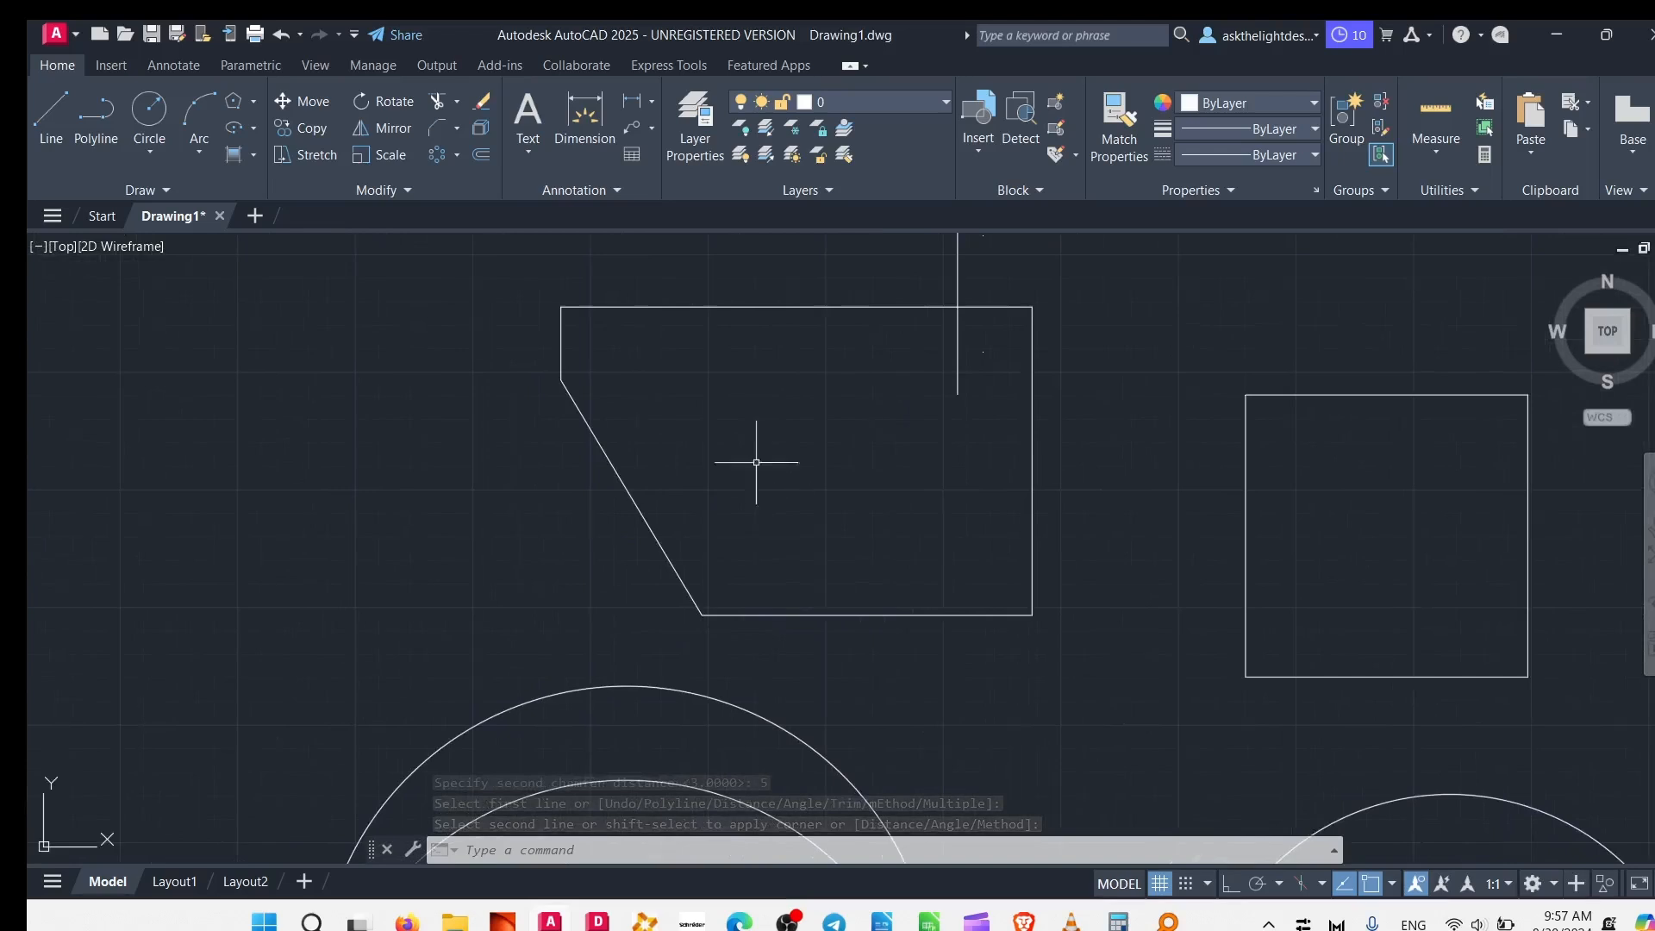
- Trim the part of the vertical line that lies inside the chamfered rectangle
{"action": "left_click", "coordinate": [457, 128]}
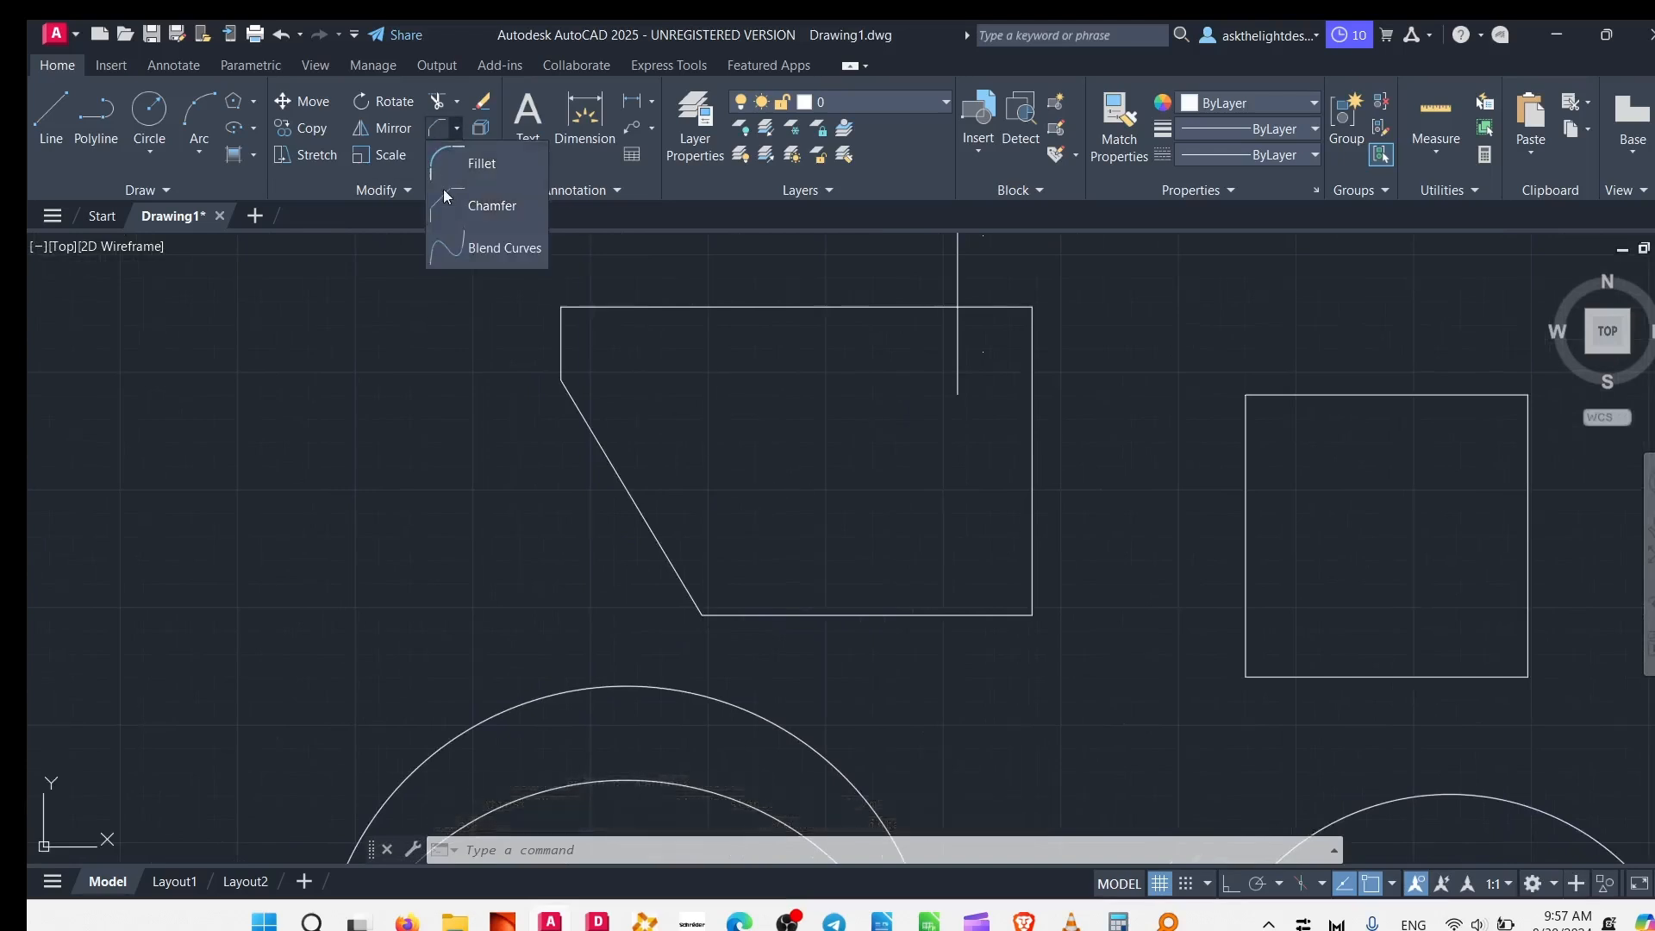
{"action": "left_click", "coordinate": [483, 164]}
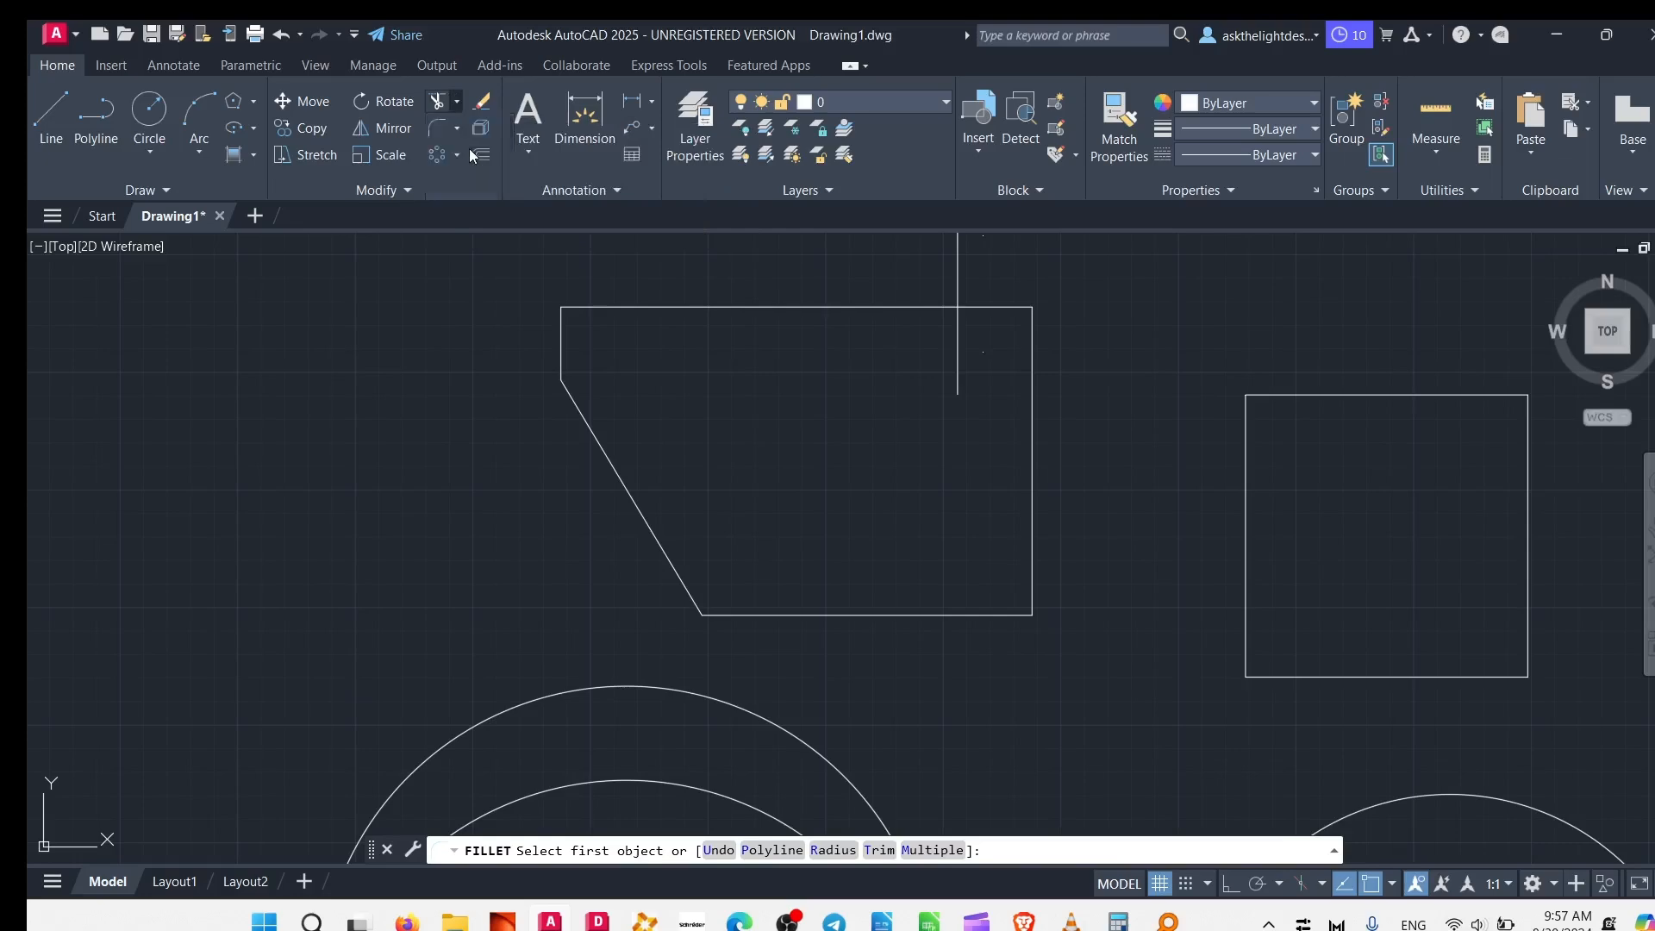
{"action": "left_click", "coordinate": [469, 148]}
{"action": "middle_click_drag", "start_coordinate": [949, 424], "coordinate": [638, 678]}
{"action": "scroll", "coordinate": [768, 430], "scroll_direction": "down", "scroll_amount": 8}
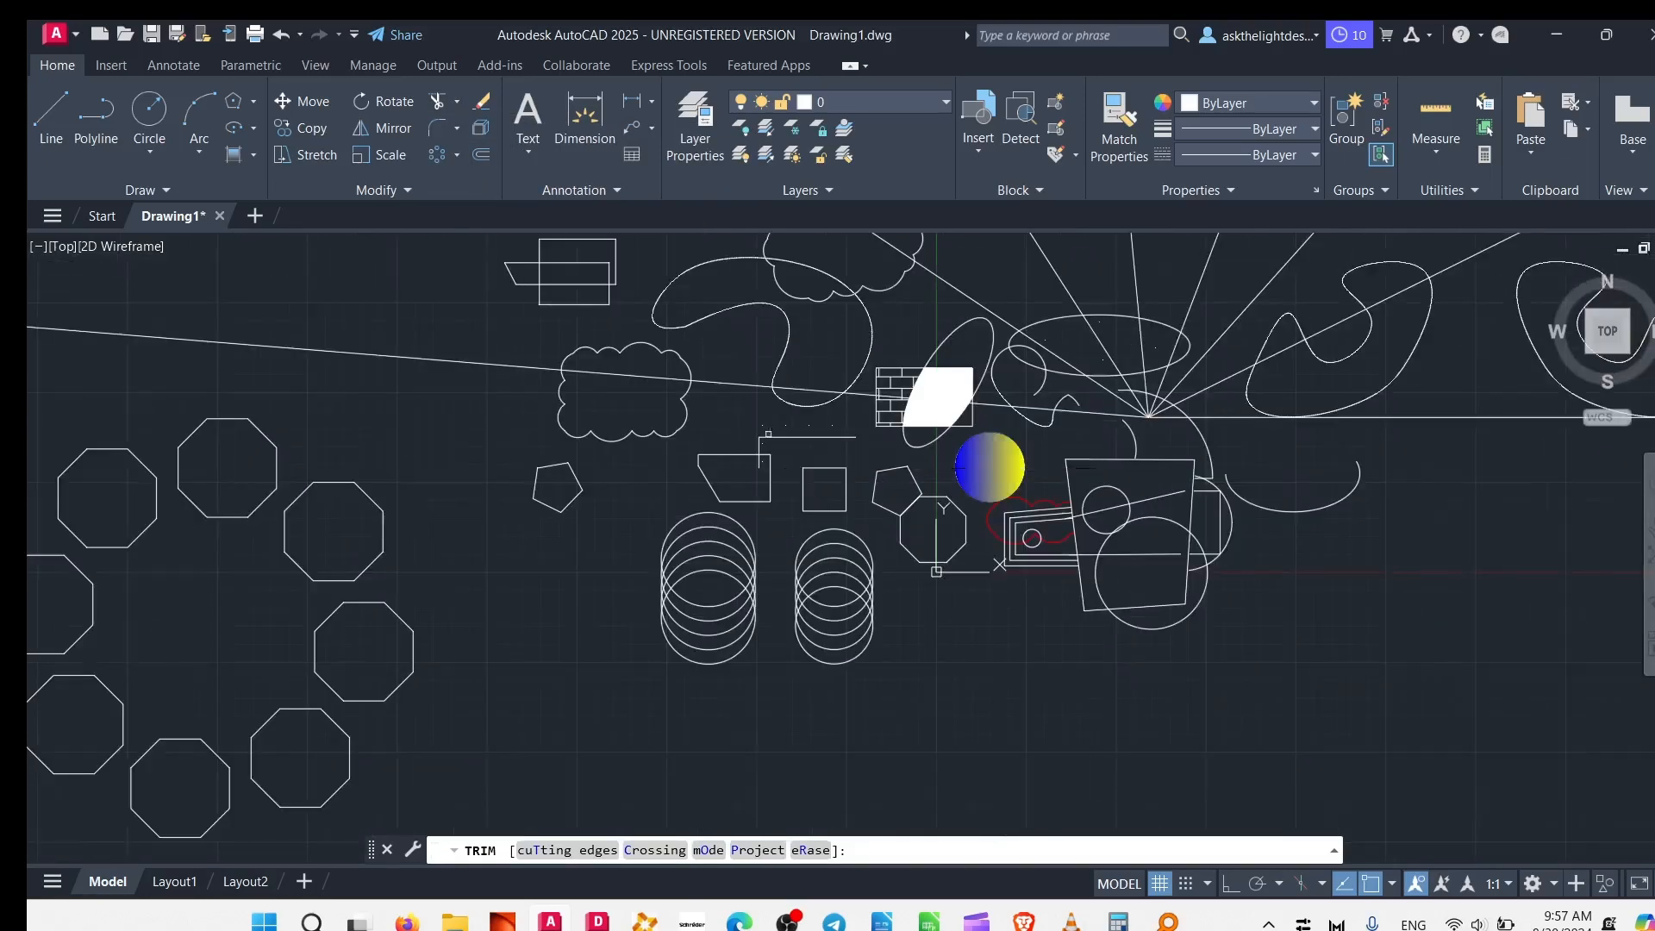
{"action": "scroll", "coordinate": [792, 462], "scroll_direction": "up", "scroll_amount": 8}
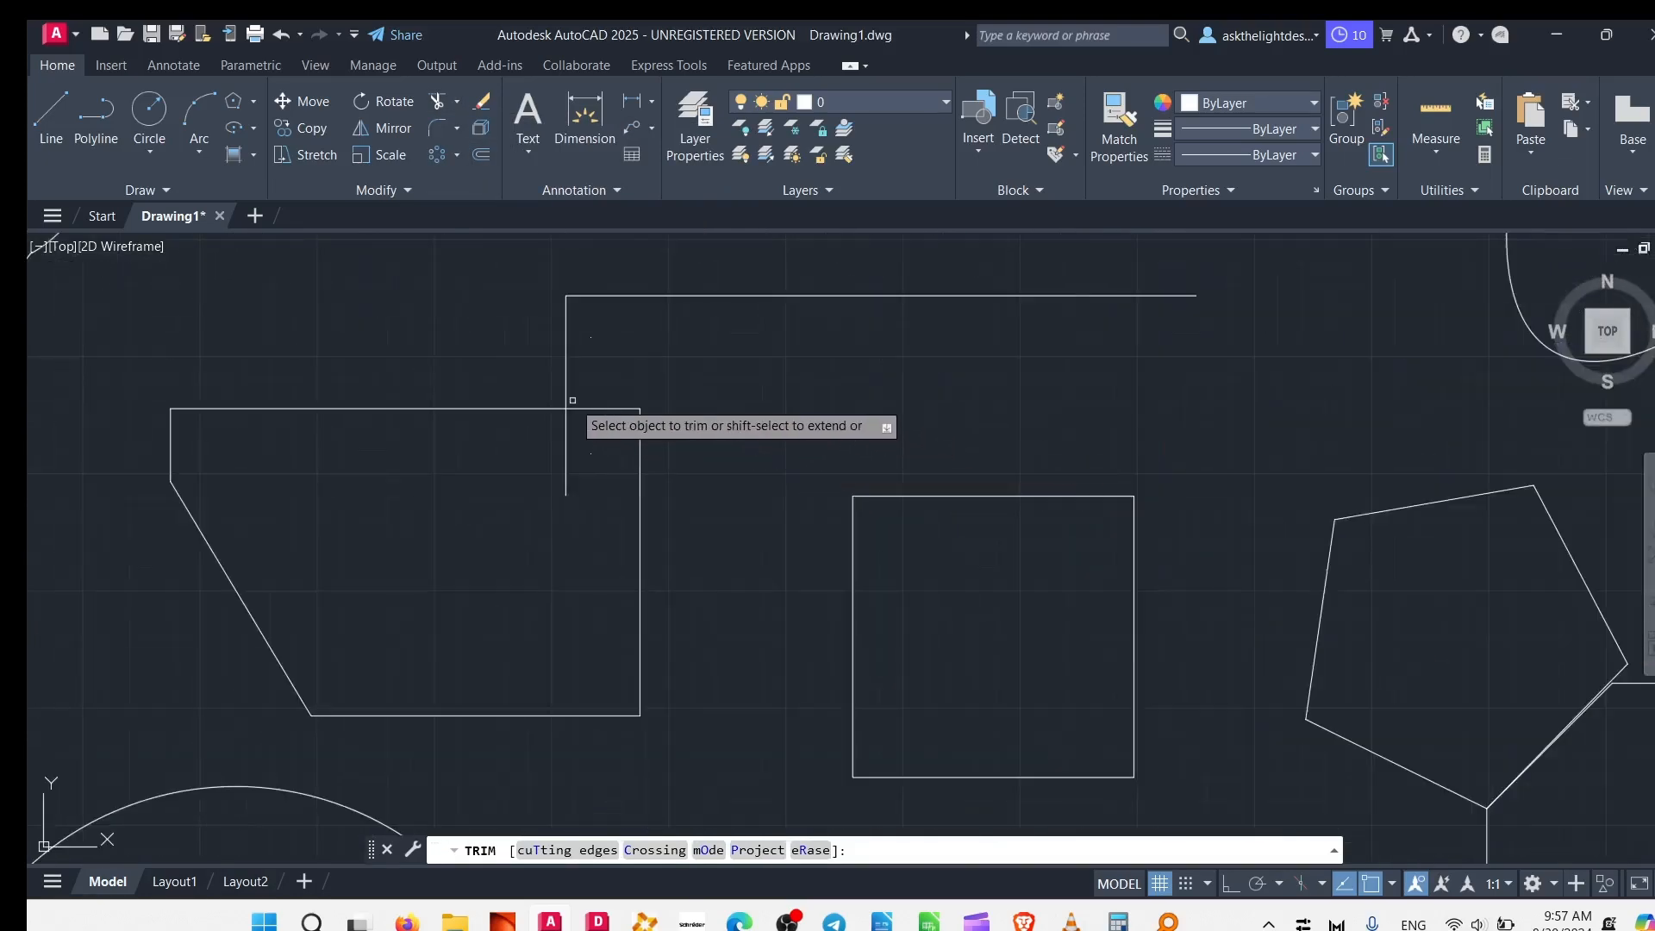
{"action": "left_click", "coordinate": [568, 444]}
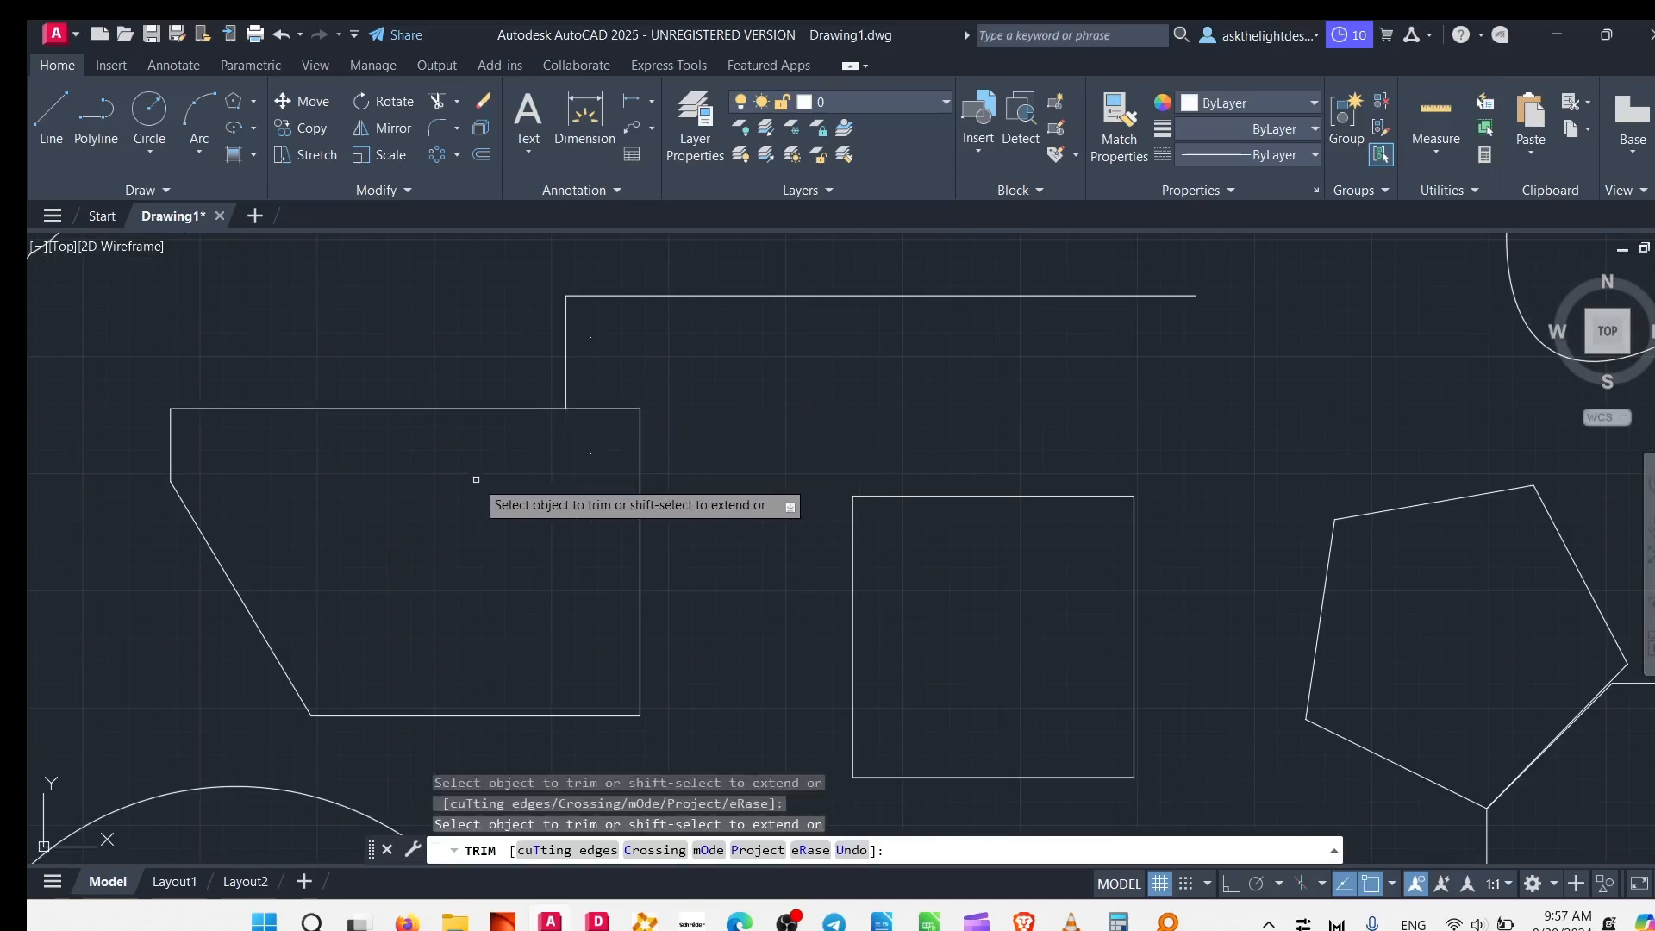
- Trim the long line inside the lower revision cloud and the edges inside the overlapping rectangle and slanted quadrilateral
{"action": "middle_click_drag", "start_coordinate": [522, 459], "coordinate": [780, 422]}
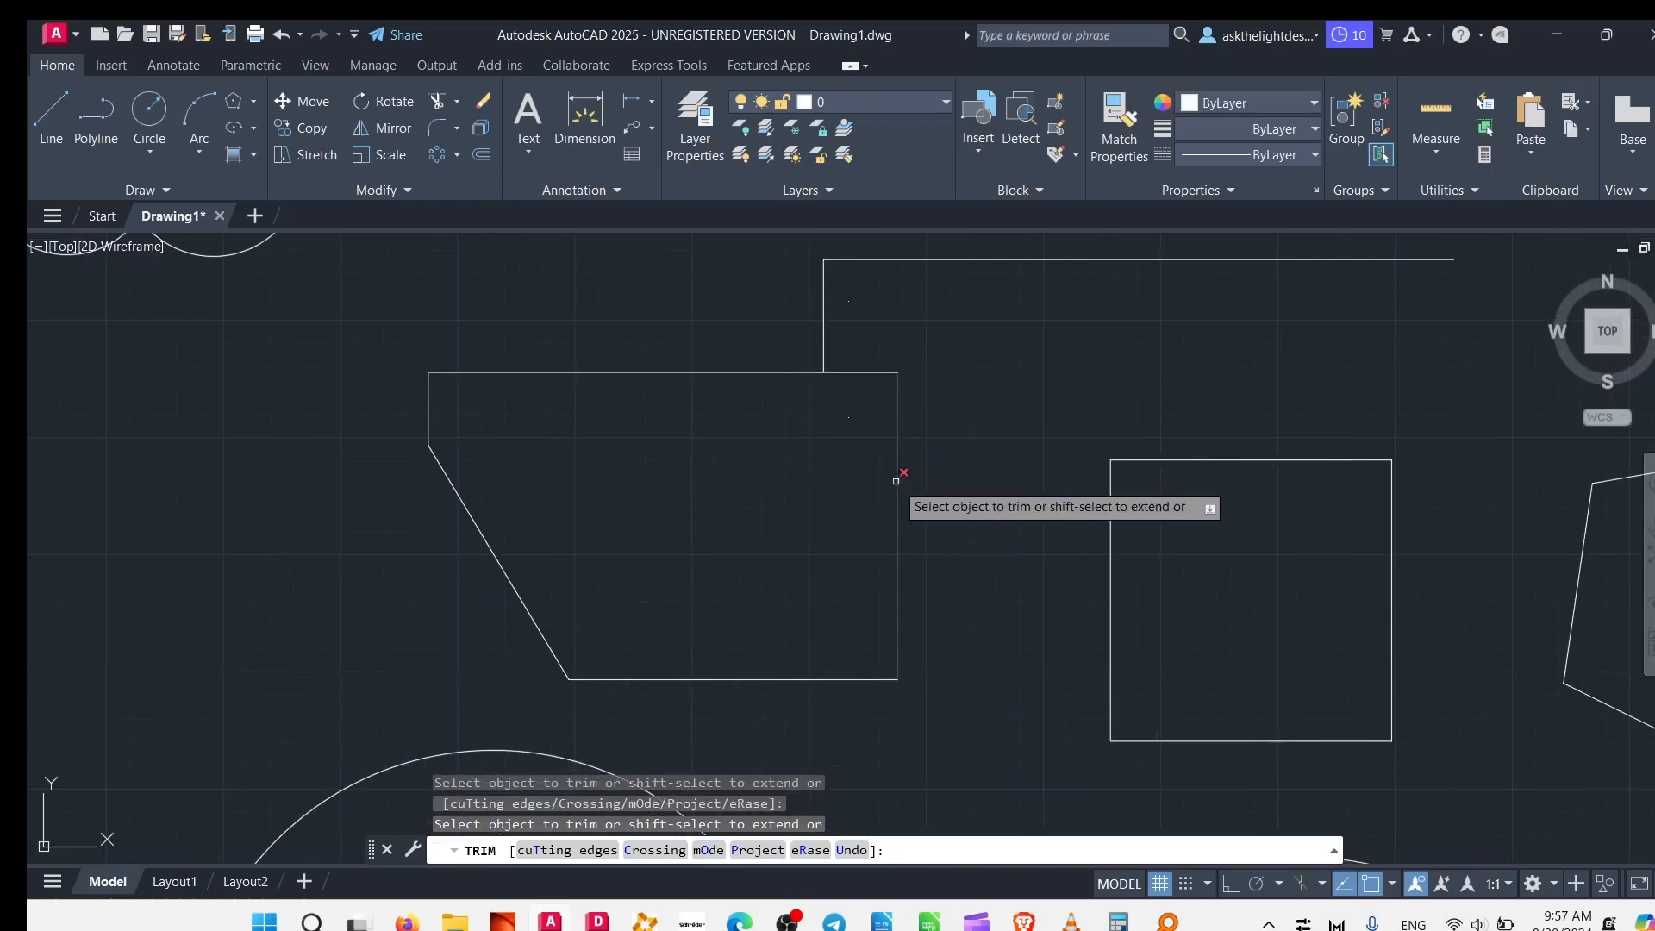
{"action": "scroll", "coordinate": [301, 413], "scroll_direction": "down", "scroll_amount": 8}
{"action": "mouse_move", "coordinate": [306, 431]}
{"action": "middle_mouse_down"}
{"action": "mouse_move", "coordinate": [601, 468]}
{"action": "mouse_move", "coordinate": [733, 452]}
{"action": "middle_mouse_up"}
{"action": "scroll", "coordinate": [730, 326], "scroll_direction": "up", "scroll_amount": 4}
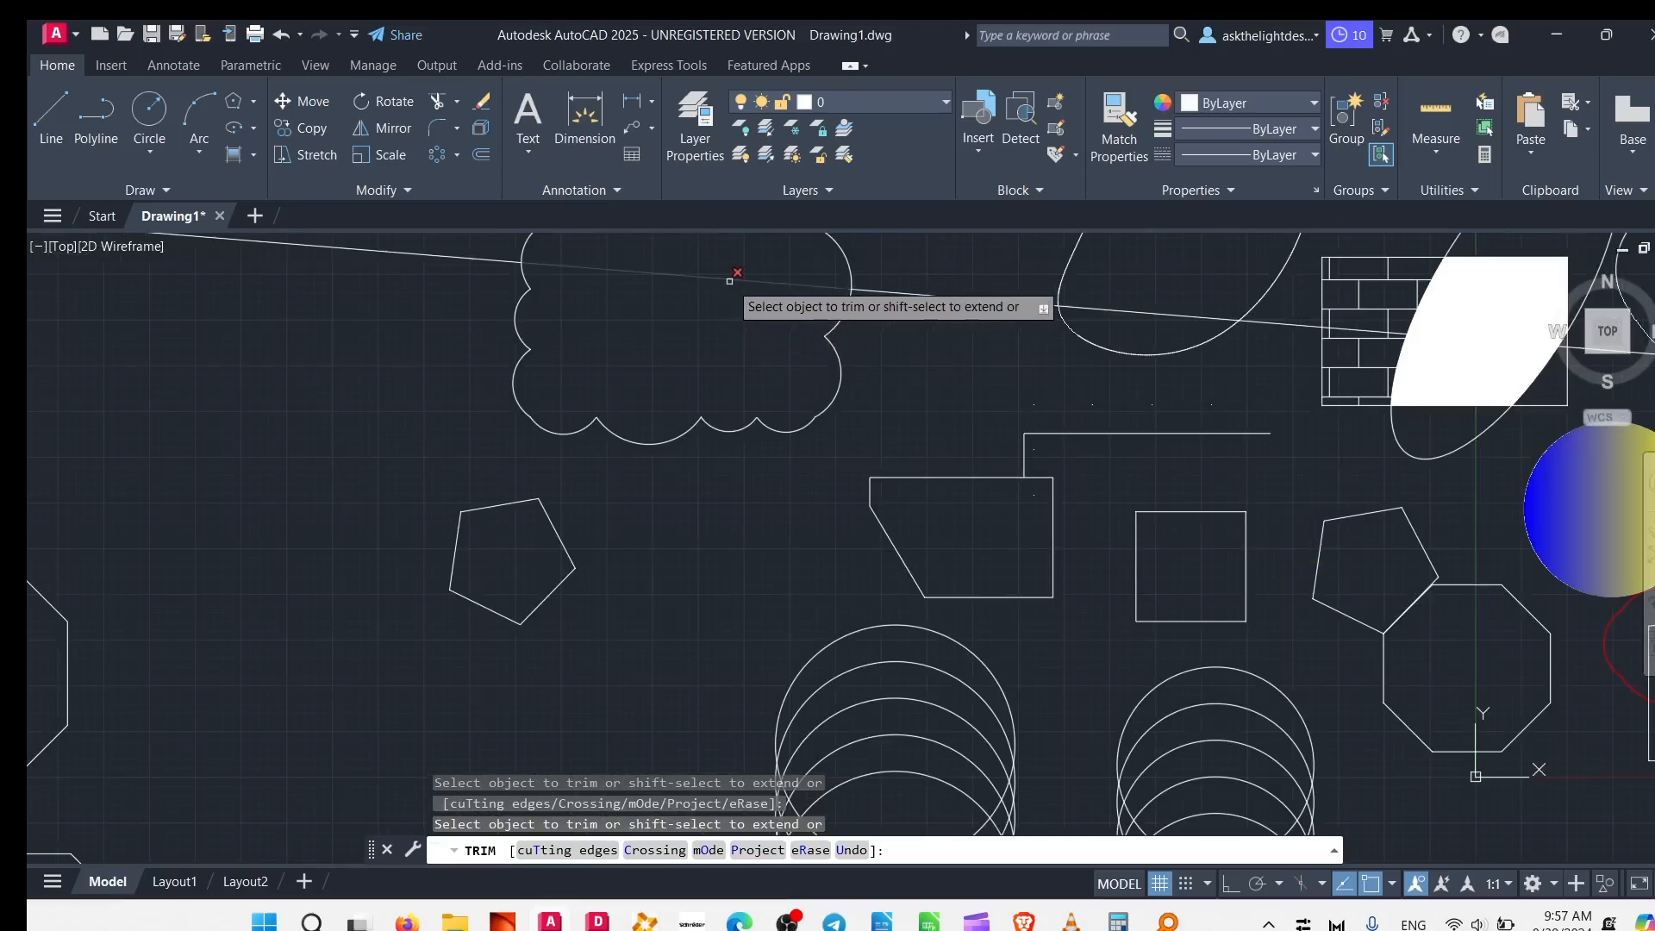
{"action": "middle_click_drag", "start_coordinate": [694, 380], "coordinate": [698, 656]}
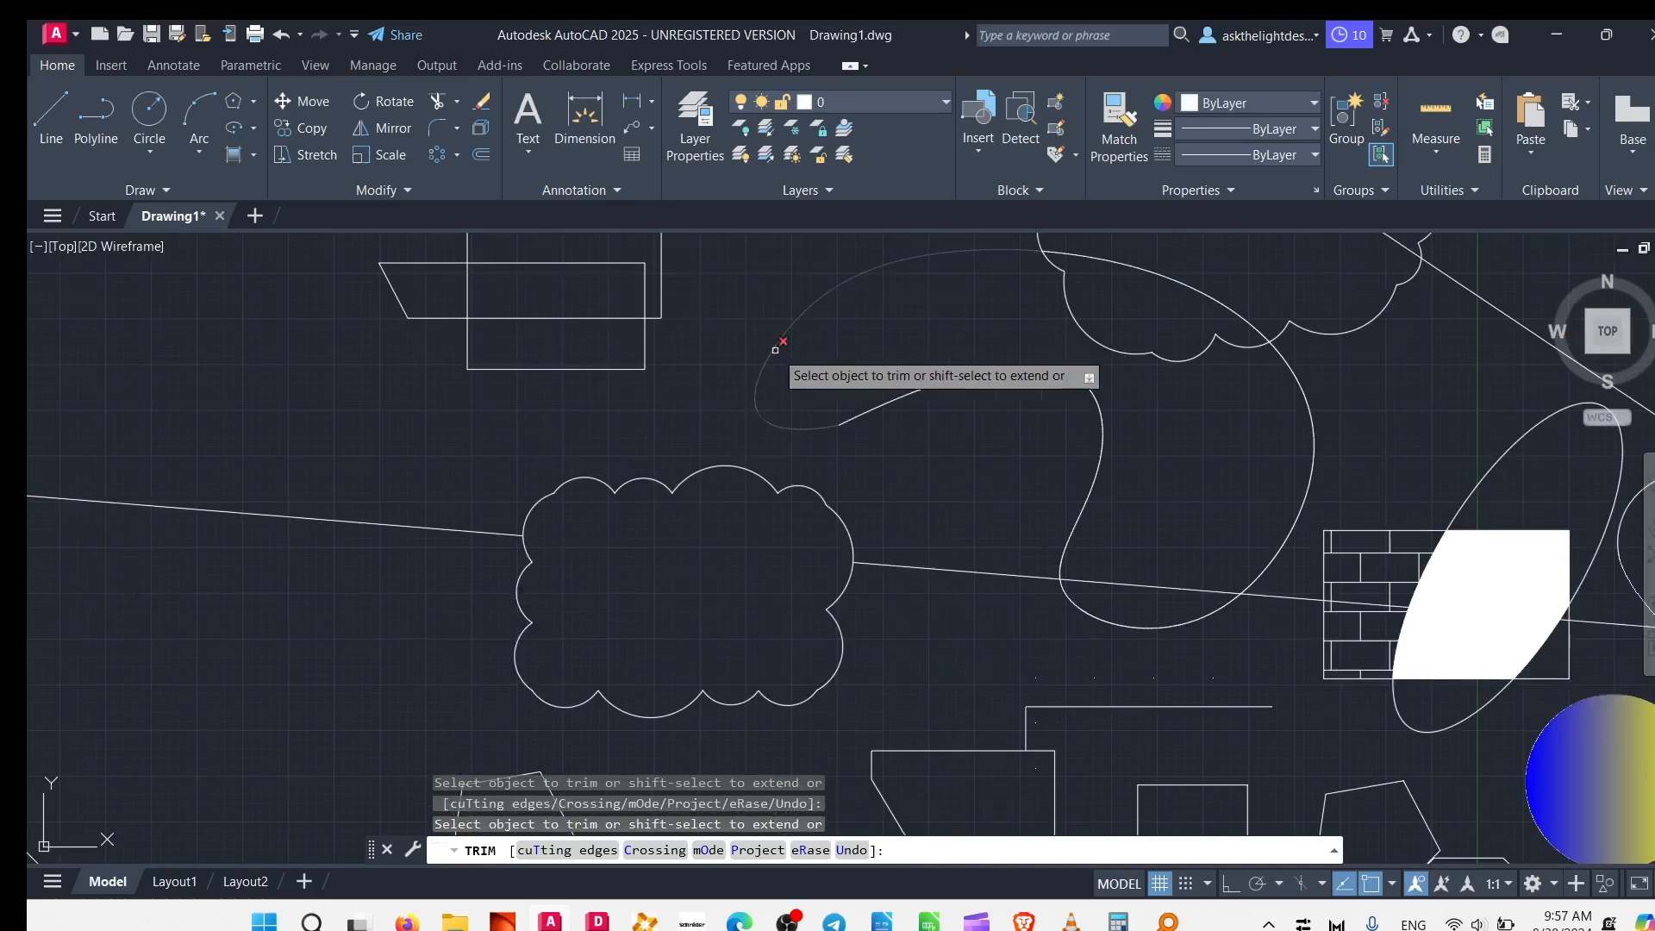
{"action": "left_click", "coordinate": [566, 265]}
{"action": "middle_click_drag", "start_coordinate": [529, 296], "coordinate": [590, 483]}
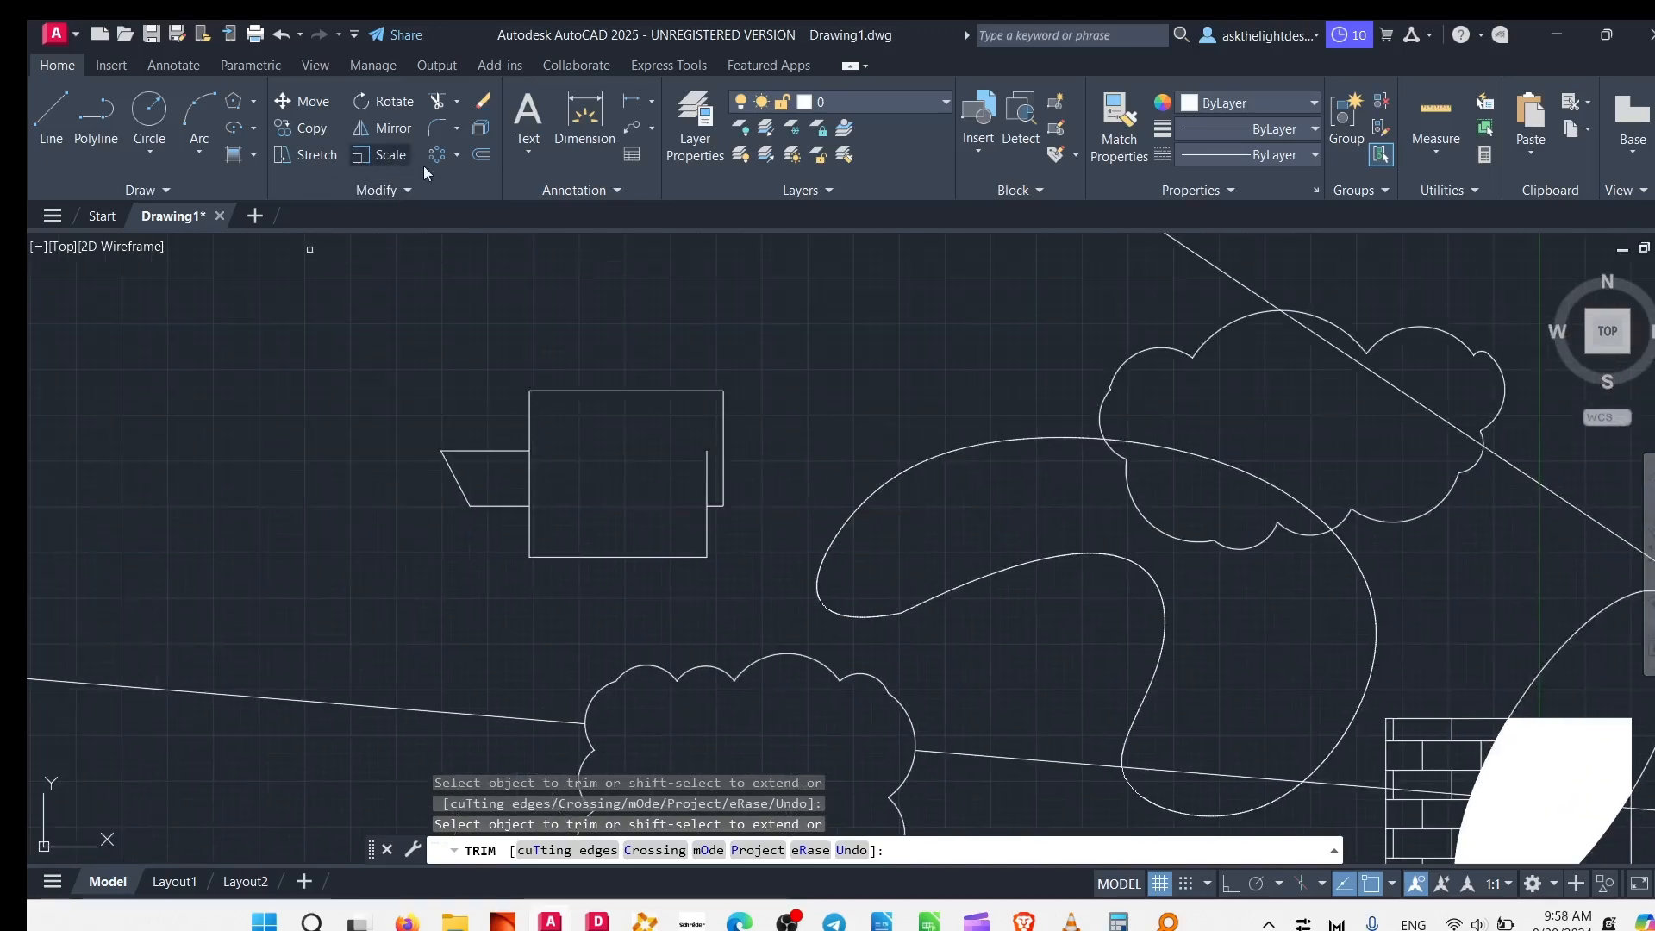
- Extend the rectangle's trimmed right edge up to its top edge, and extend the slanted quadrilateral's horizontal edges back across the rectangle
{"action": "left_click", "coordinate": [461, 102]}
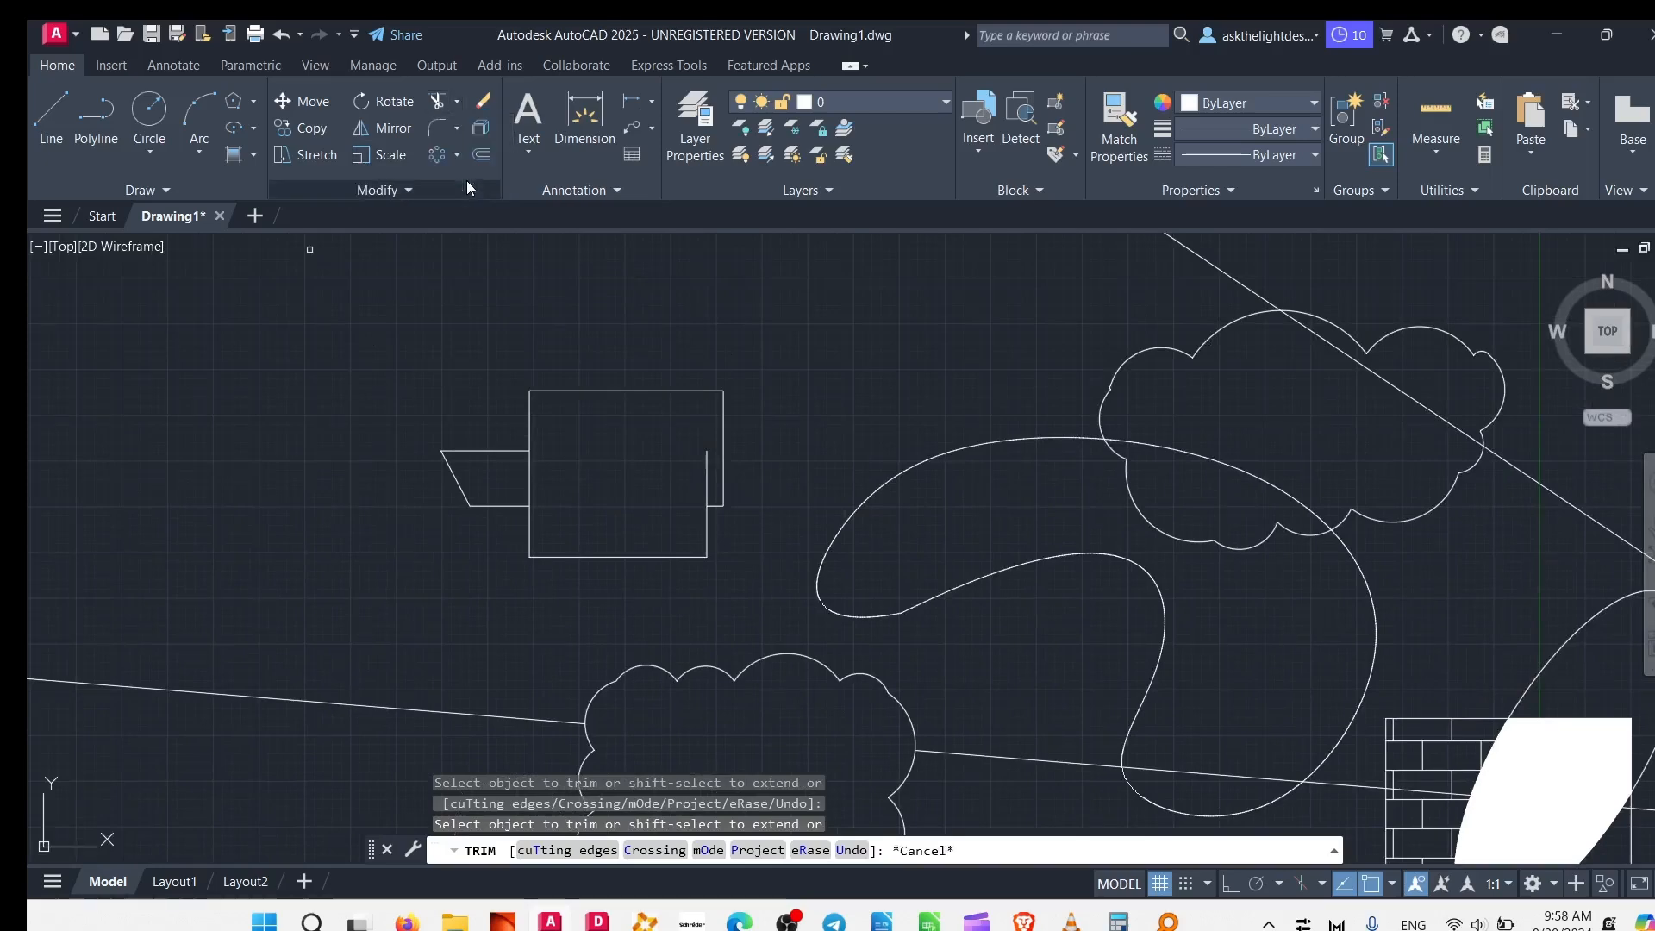
{"action": "left_click", "coordinate": [467, 179]}
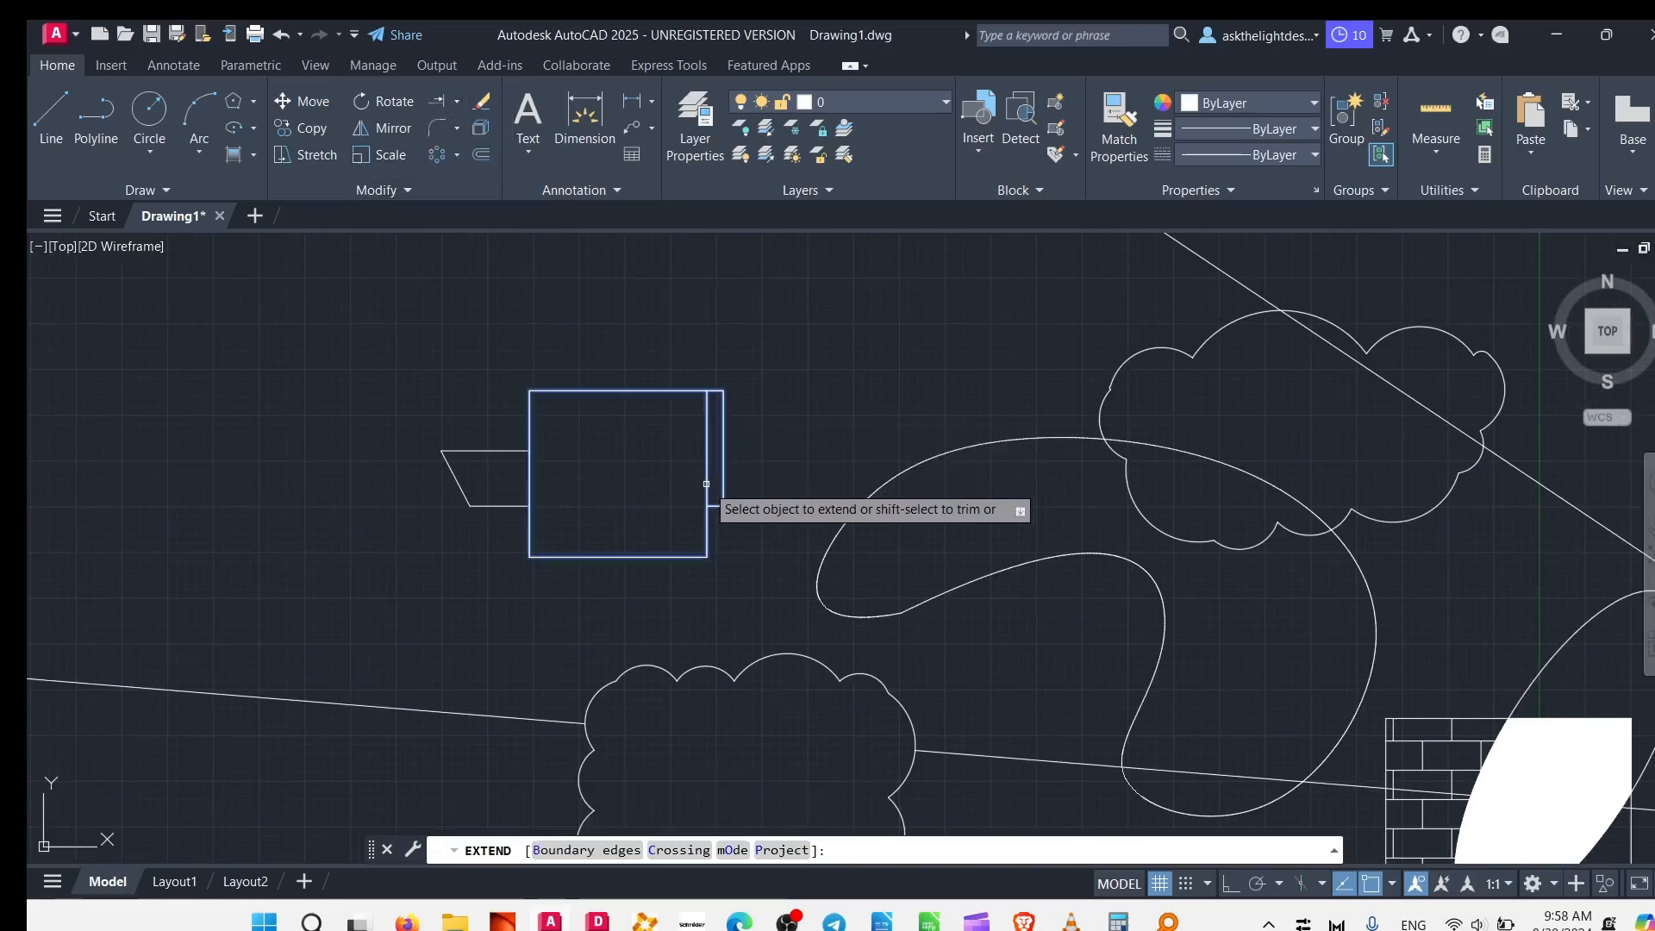
{"action": "left_click", "coordinate": [705, 484]}
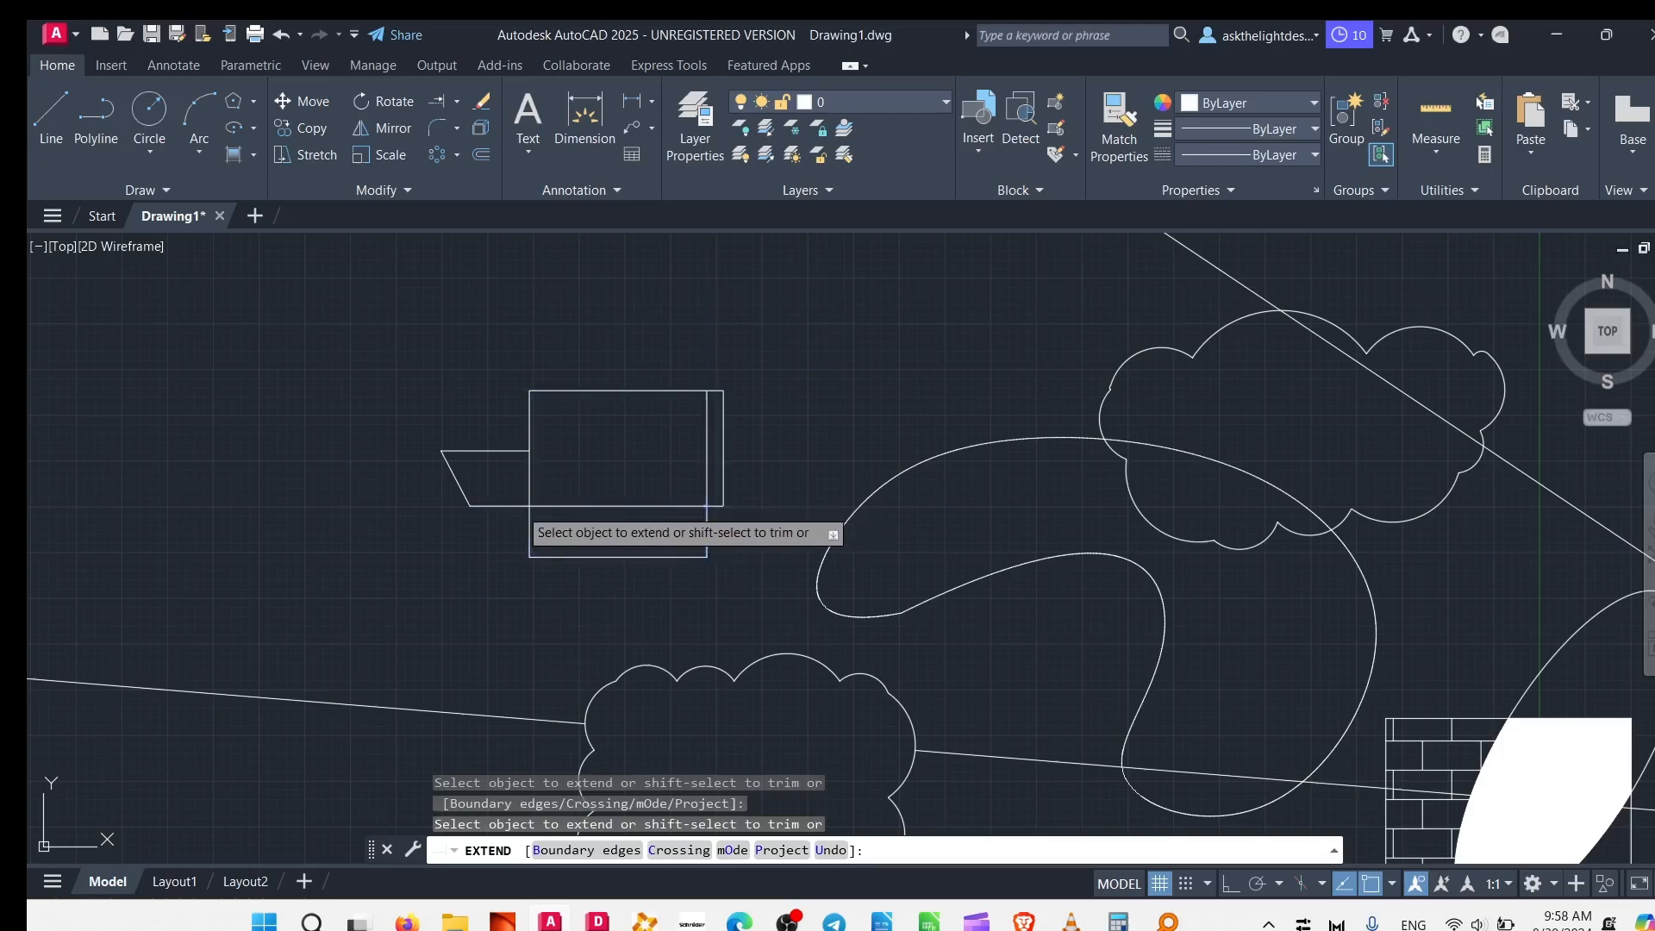
{"action": "left_click", "coordinate": [519, 506]}
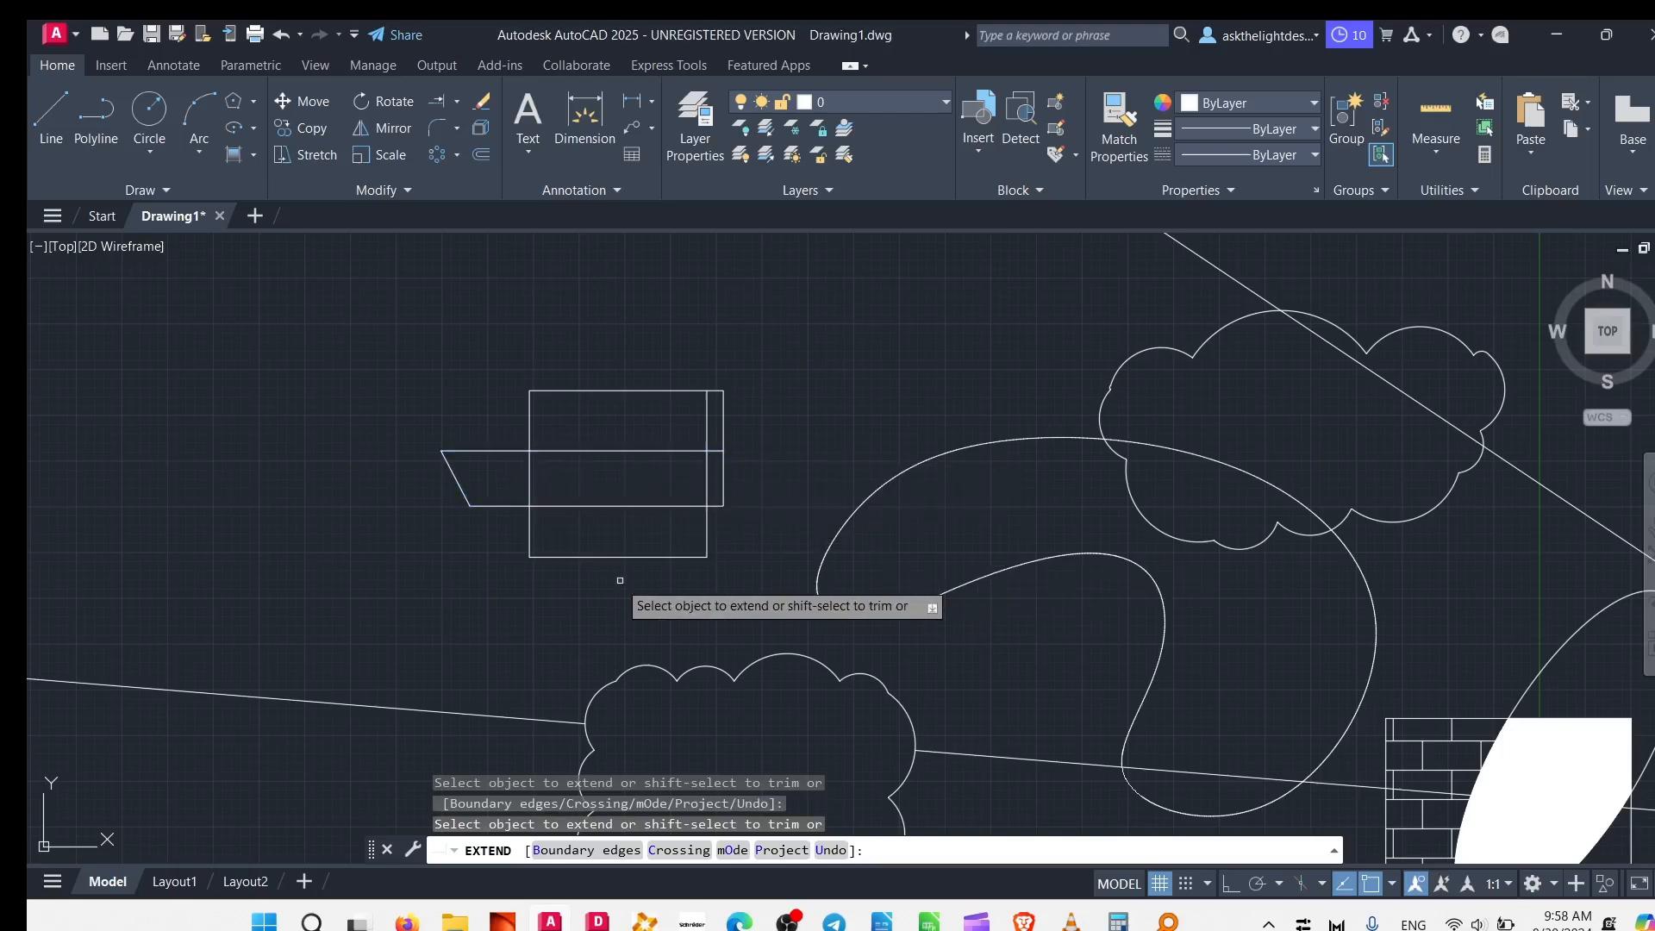
- Trim the closed spline's portion inside the upper revision cloud and the cloud's lower arcs inside the spline
{"action": "scroll", "coordinate": [629, 595], "scroll_direction": "down", "scroll_amount": 4}
{"action": "middle_click_drag", "start_coordinate": [825, 636], "coordinate": [819, 362]}
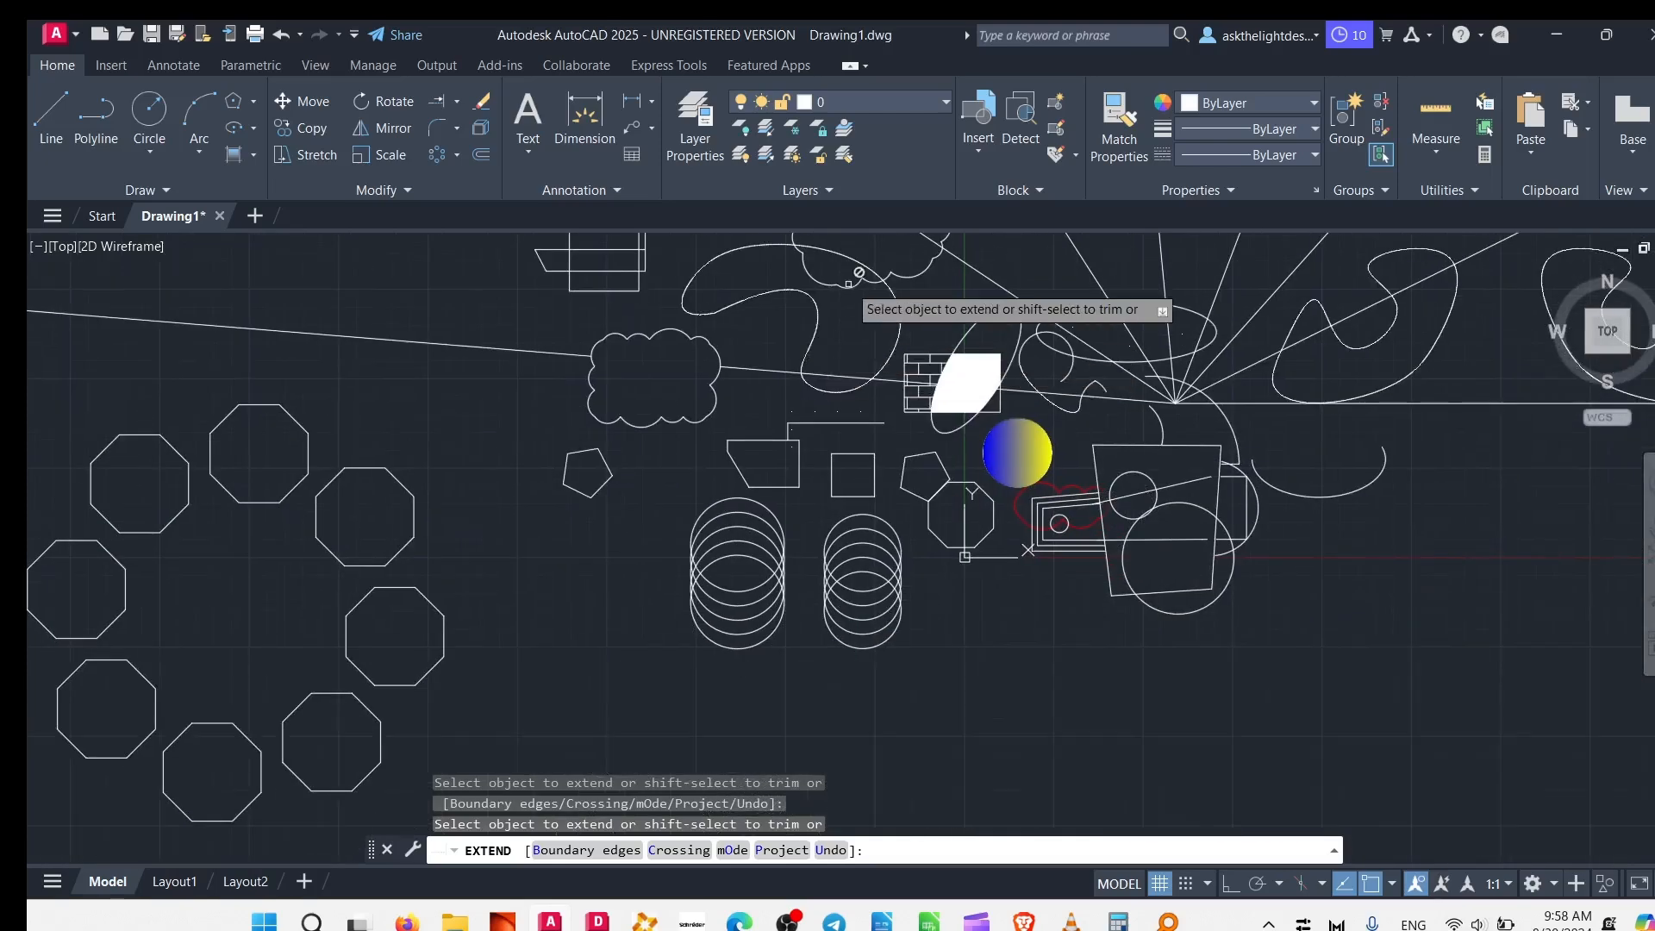
{"action": "scroll", "coordinate": [802, 307], "scroll_direction": "up", "scroll_amount": 5}
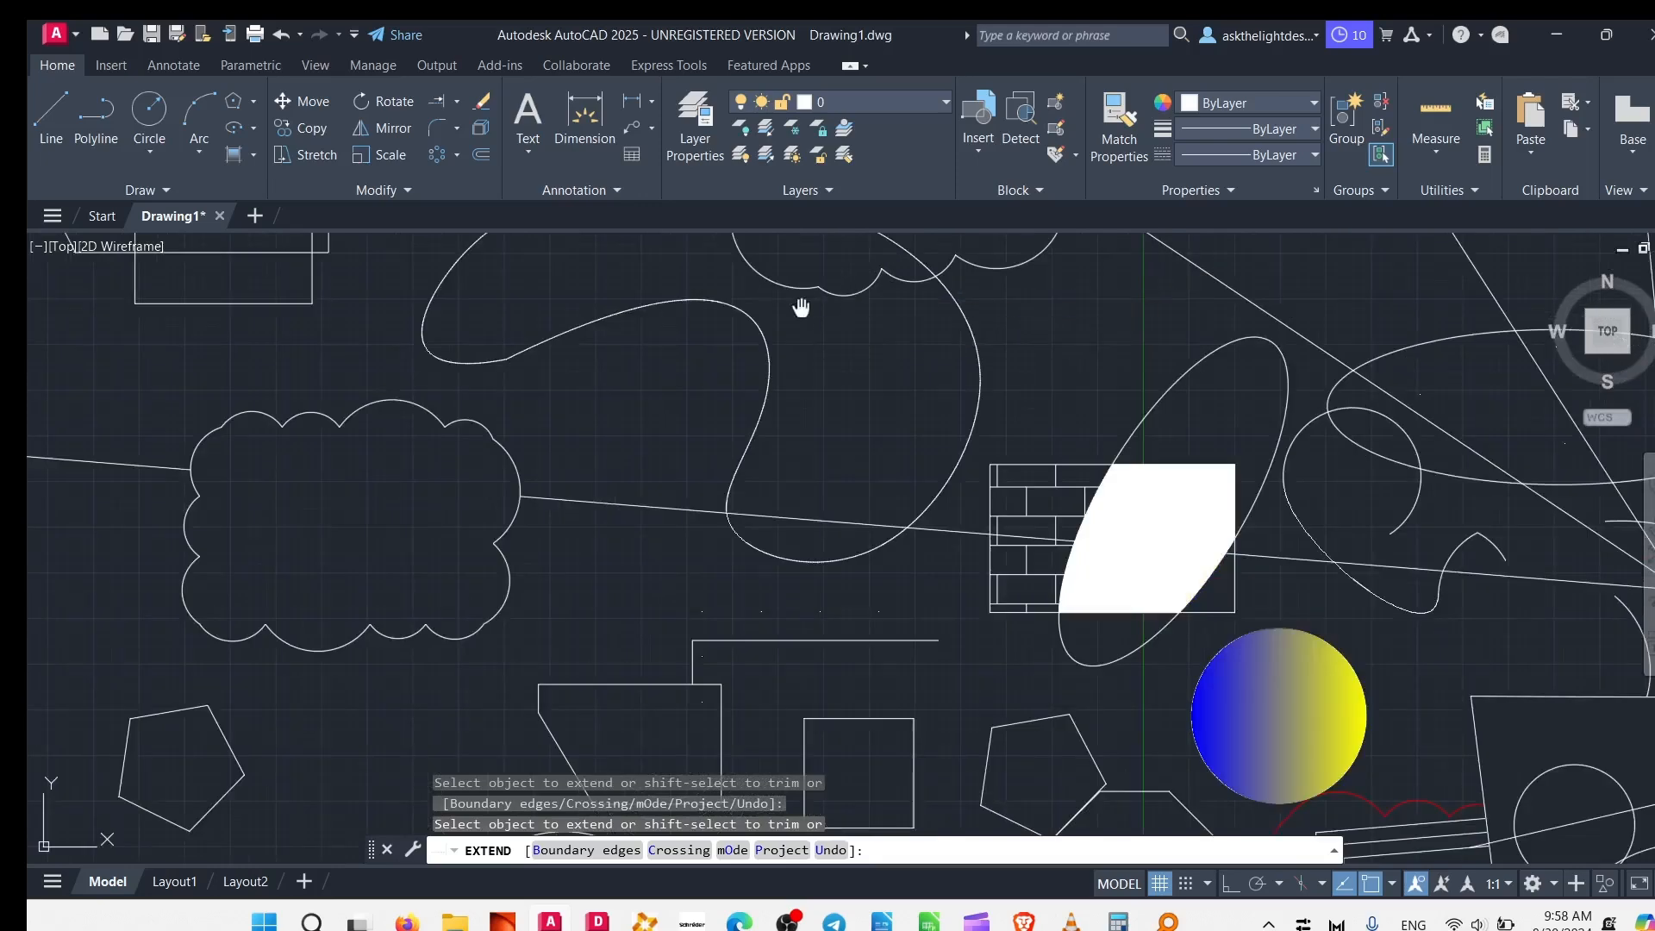
{"action": "left_click", "coordinate": [456, 102]}
{"action": "left_click", "coordinate": [449, 138]}
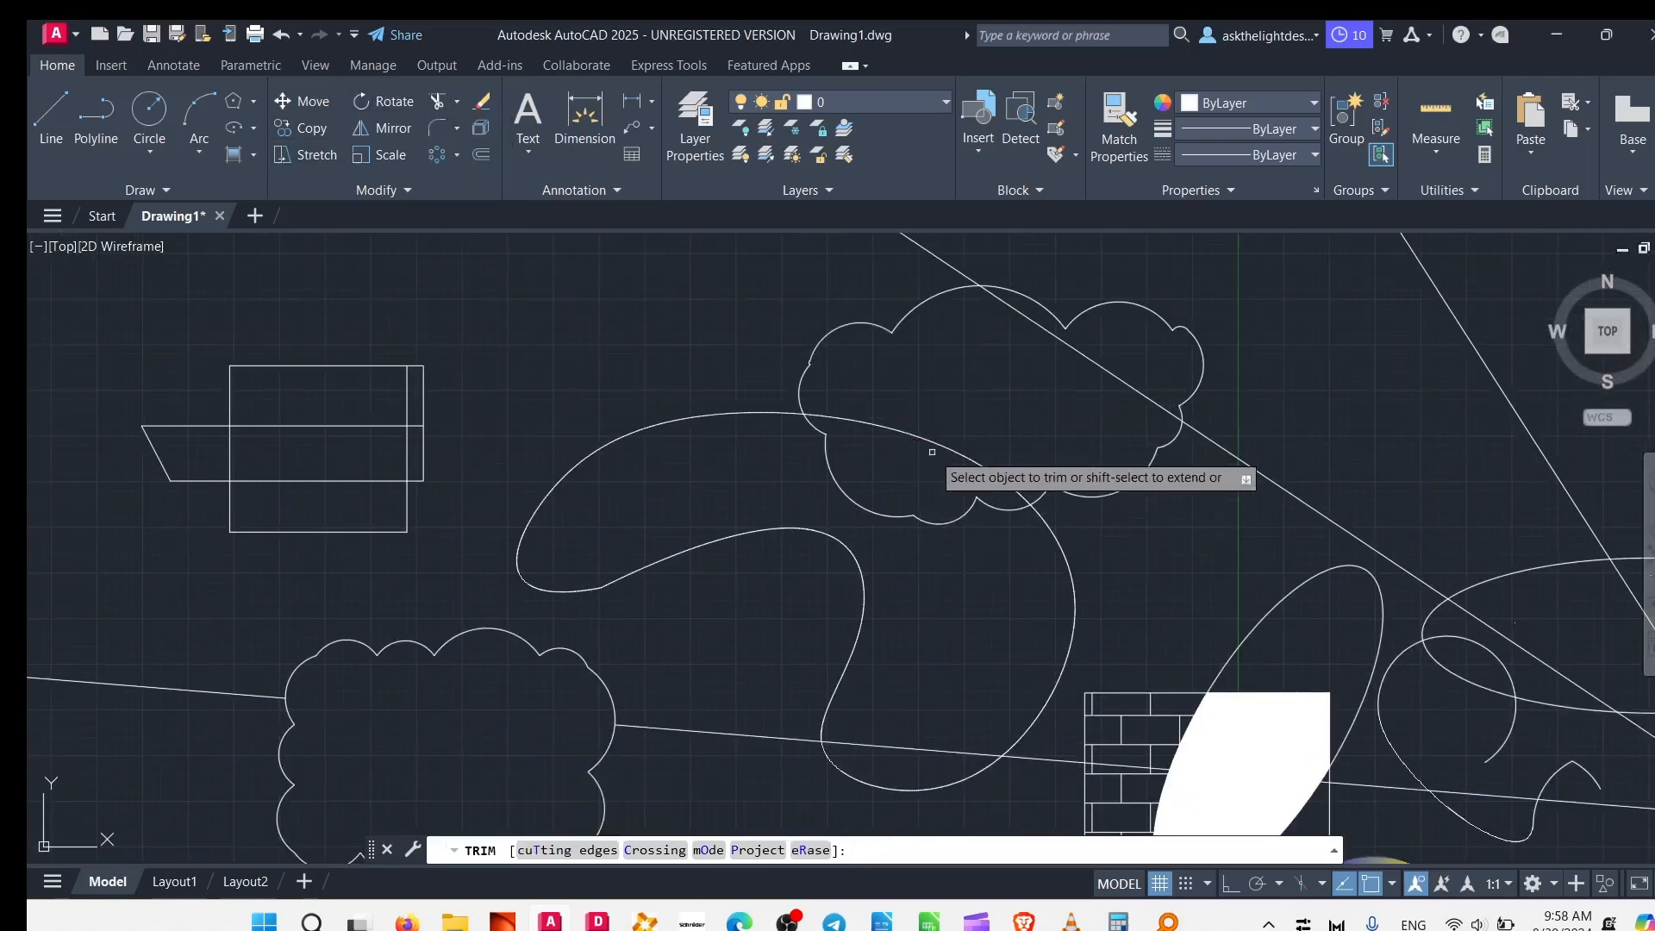
{"action": "left_click", "coordinate": [868, 505]}
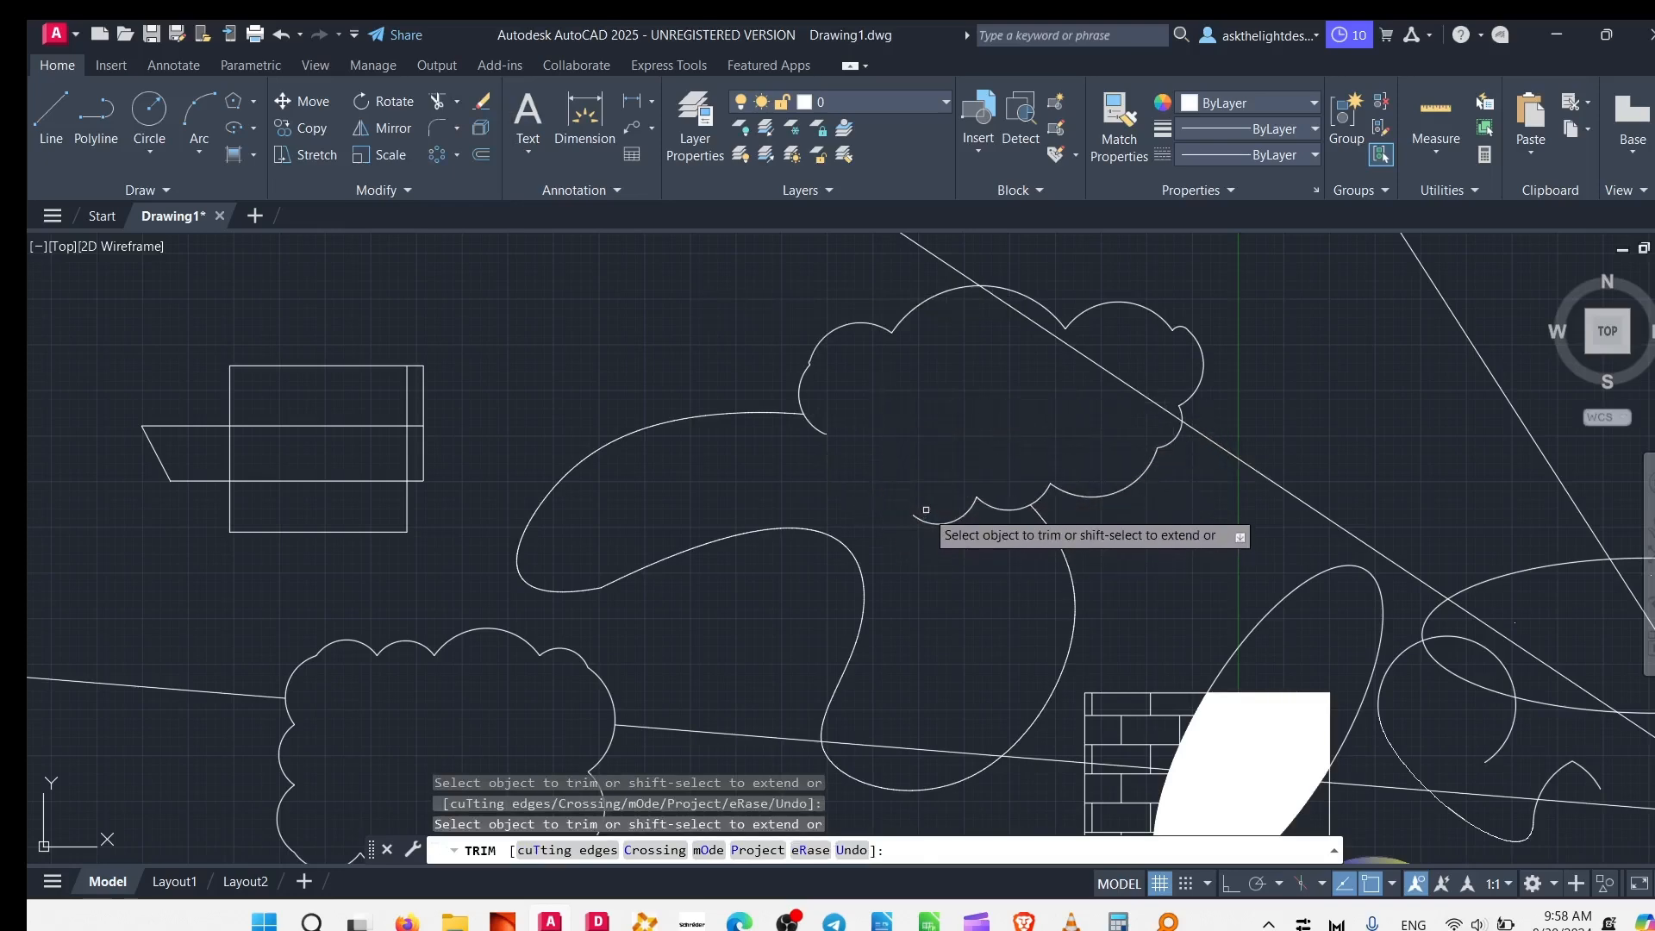
{"action": "left_click_drag", "start_coordinate": [978, 503], "coordinate": [972, 517]}
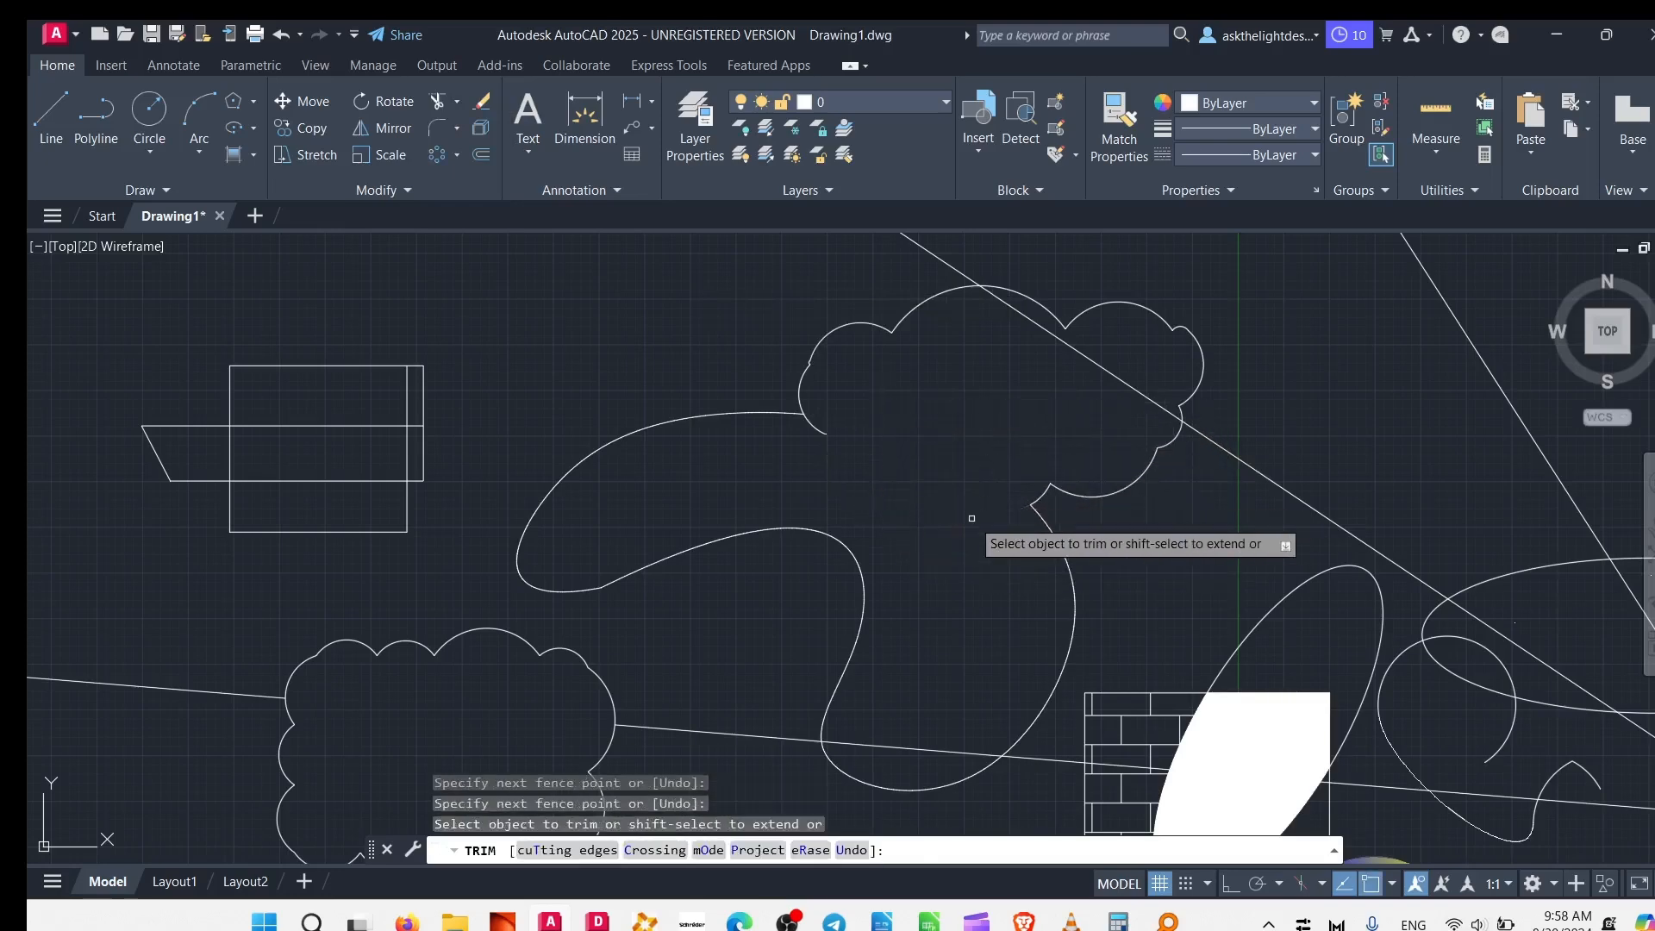
- Trim the leftover arc stub at the upper revision cloud and the slanted line's portion inside that cloud
{"action": "mouse_move", "coordinate": [854, 454]}
{"action": "left_mouse_down"}
{"action": "mouse_move", "coordinate": [831, 436]}
{"action": "mouse_move", "coordinate": [876, 466]}
{"action": "left_mouse_up"}
{"action": "scroll", "coordinate": [940, 494], "scroll_direction": "down", "scroll_amount": 6}
{"action": "scroll", "coordinate": [941, 494], "scroll_direction": "up", "scroll_amount": 6}
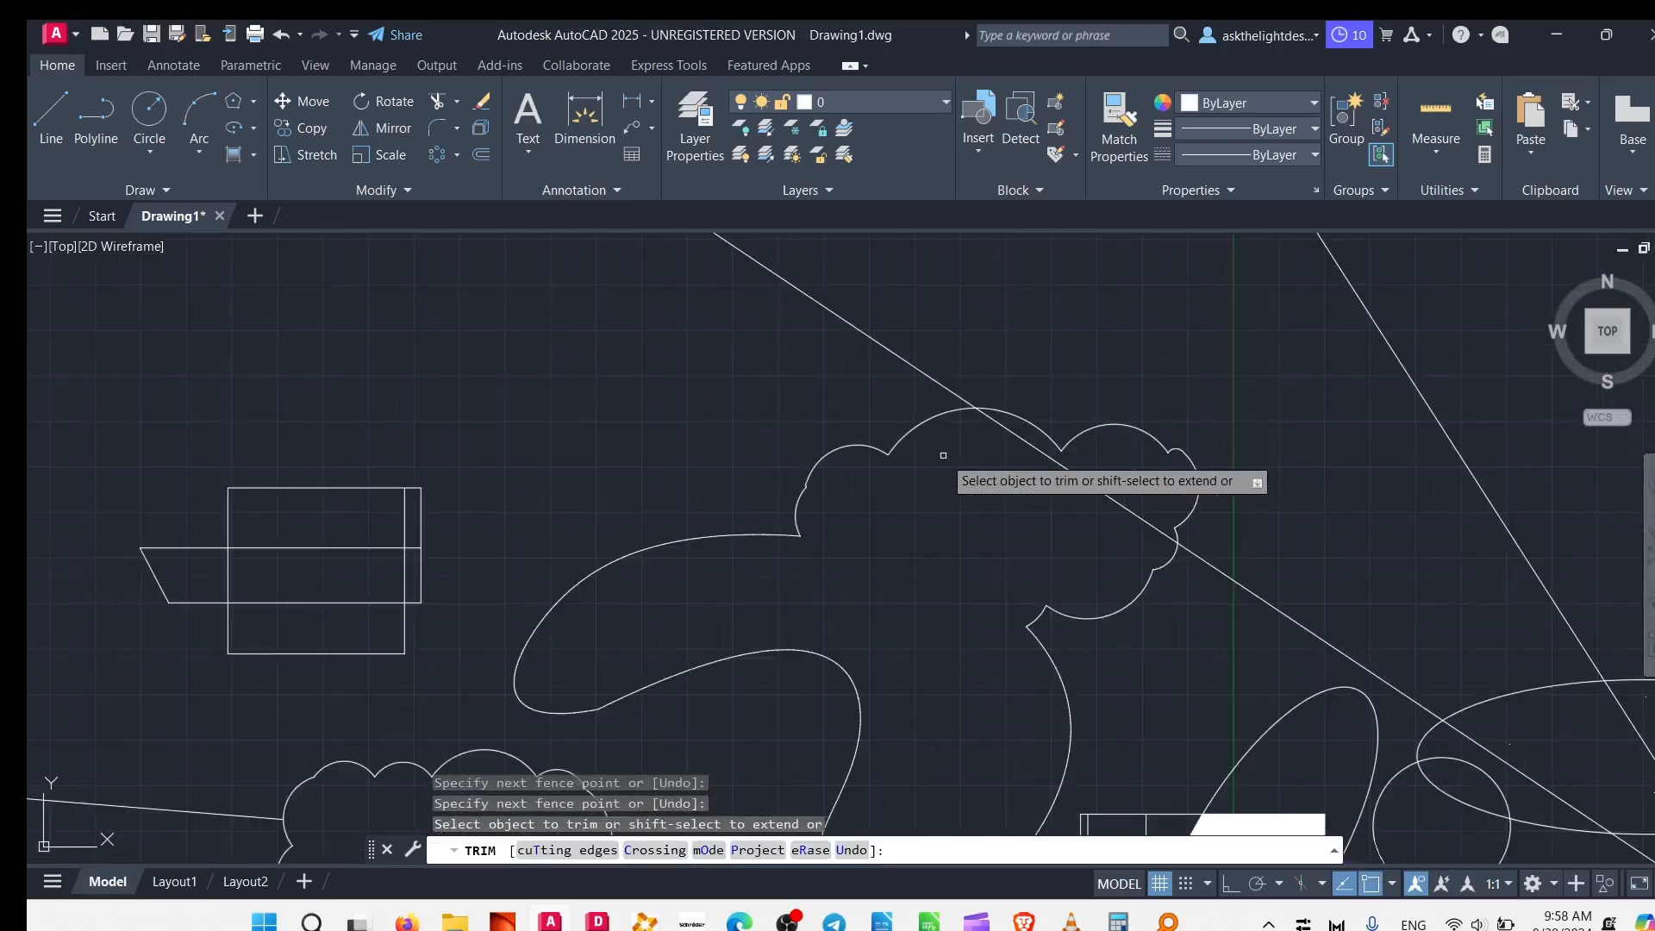
{"action": "left_click", "coordinate": [1063, 457]}
{"action": "scroll", "coordinate": [973, 363], "scroll_direction": "down", "scroll_amount": 6}
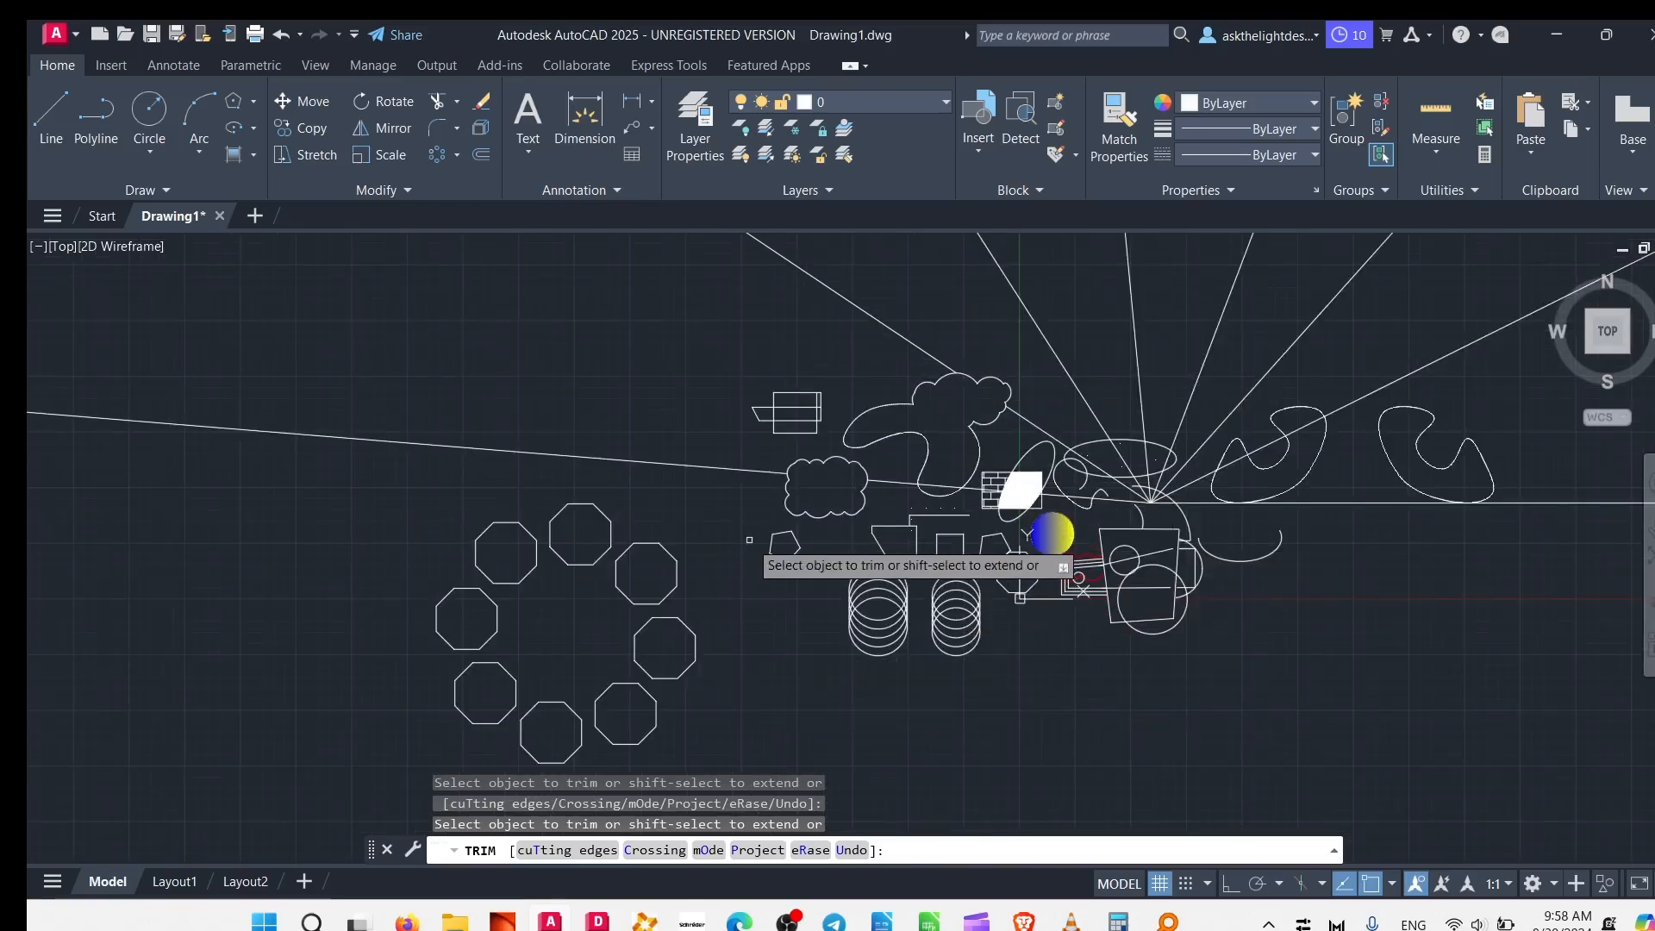
- Trim the inner arcs of the narrower column of overlapping circles with a fence running down through its middle
{"action": "scroll", "coordinate": [994, 539], "scroll_direction": "up", "scroll_amount": 4}
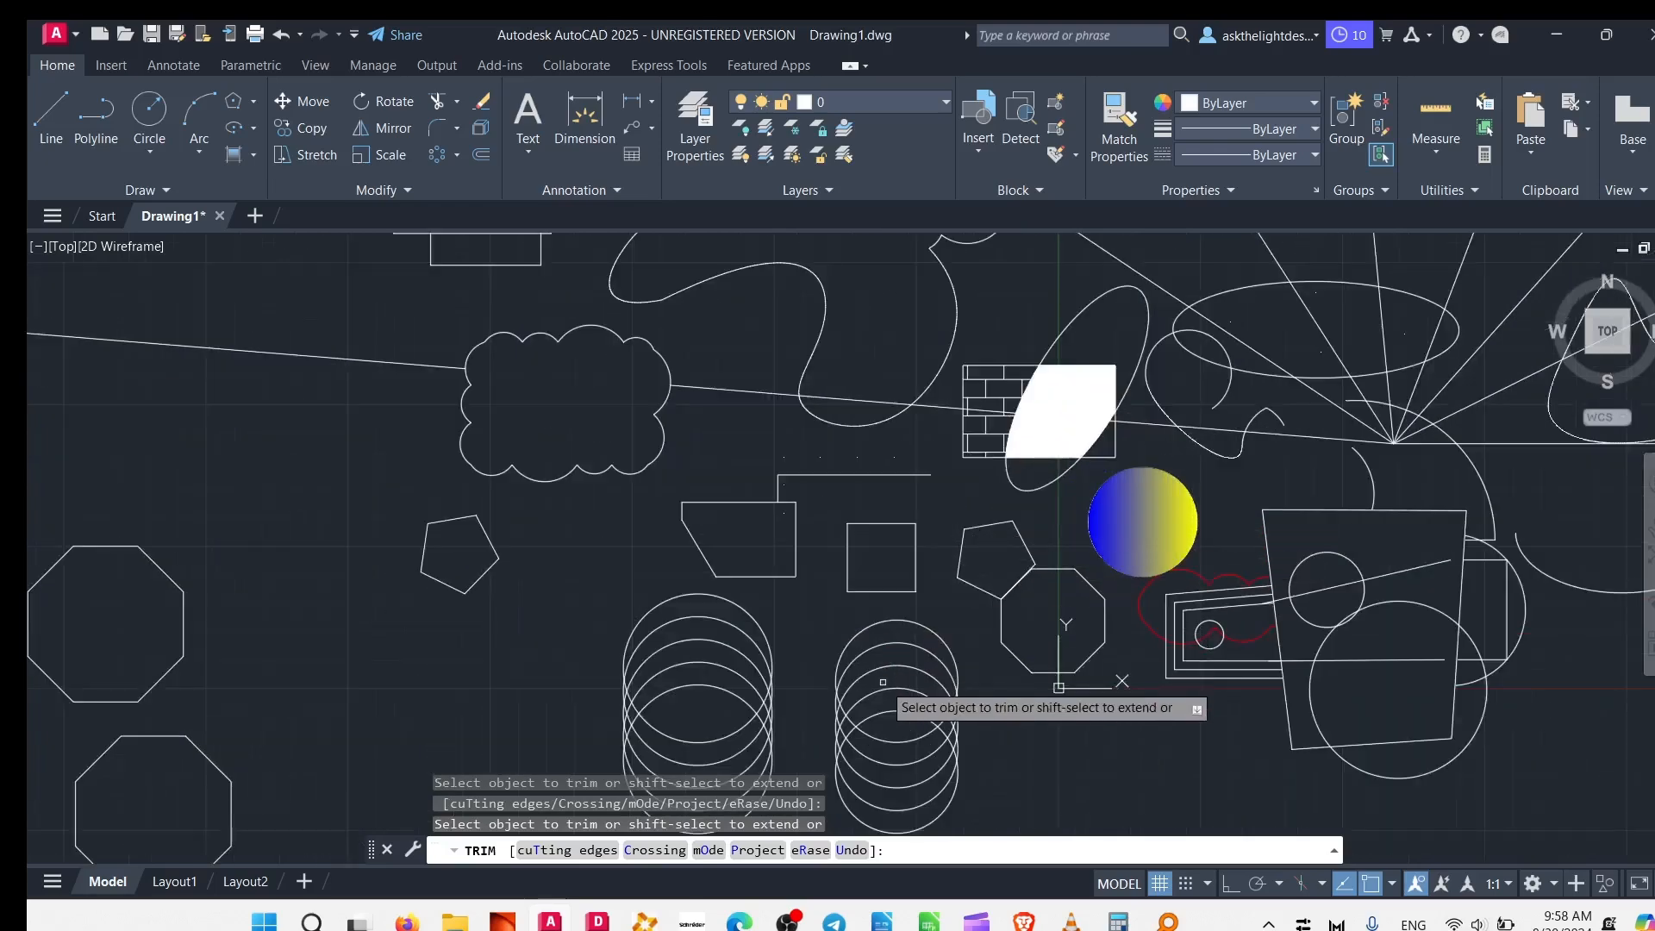
{"action": "scroll", "coordinate": [859, 422], "scroll_direction": "up", "scroll_amount": 5}
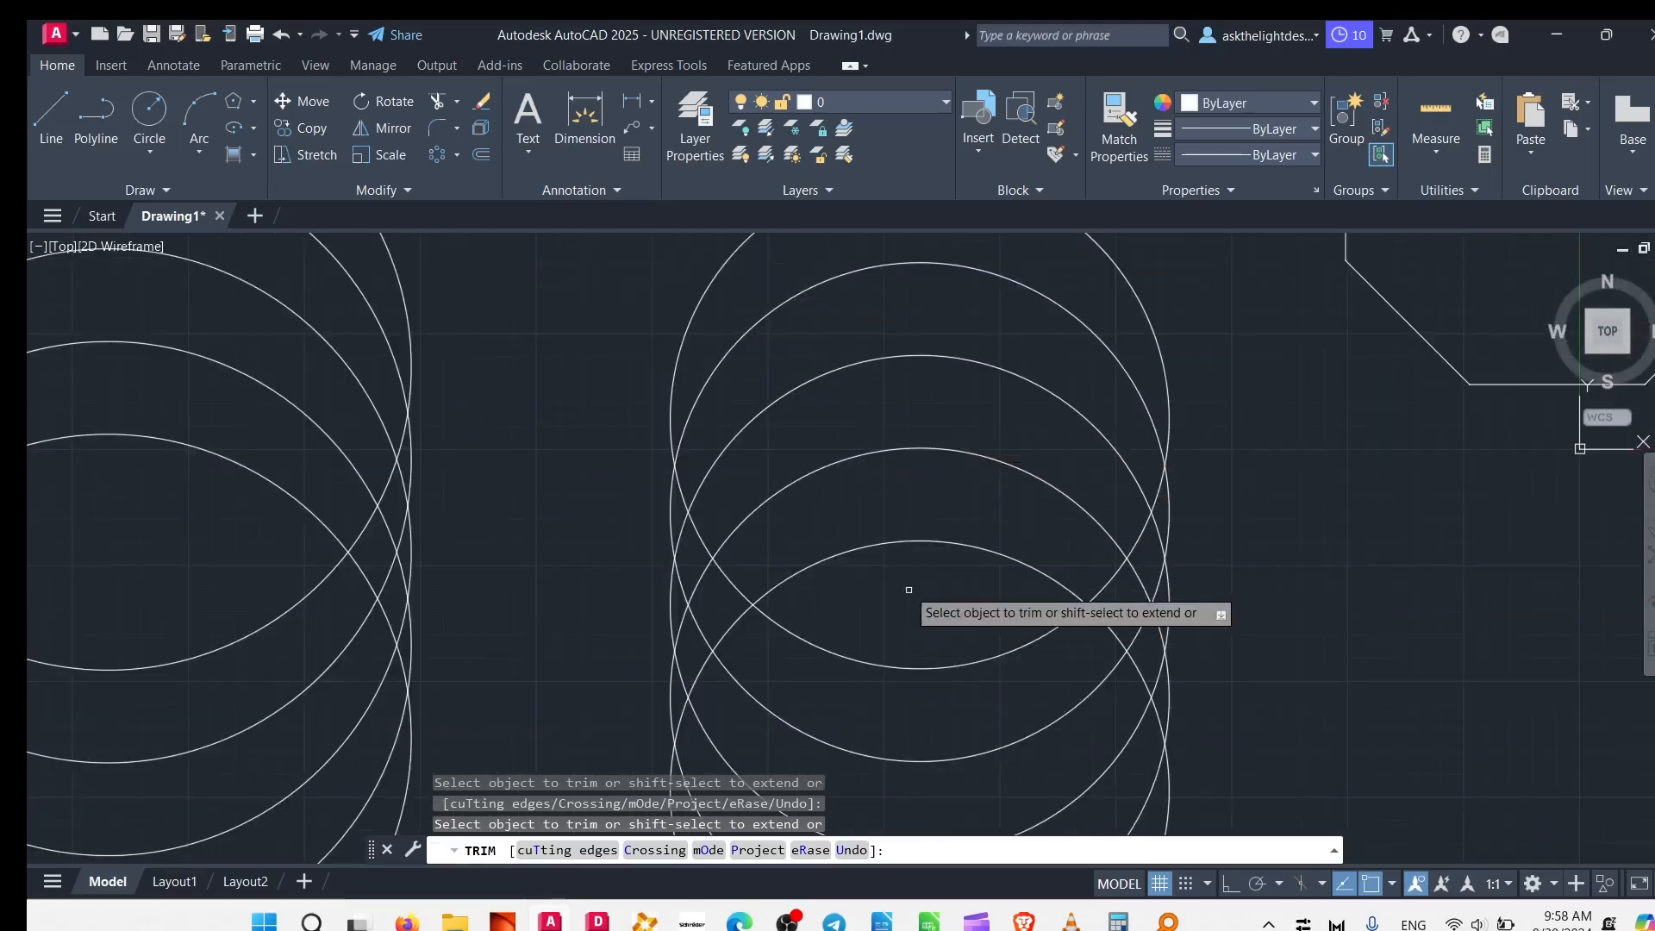
{"action": "scroll", "coordinate": [914, 595], "scroll_direction": "down", "scroll_amount": 5}
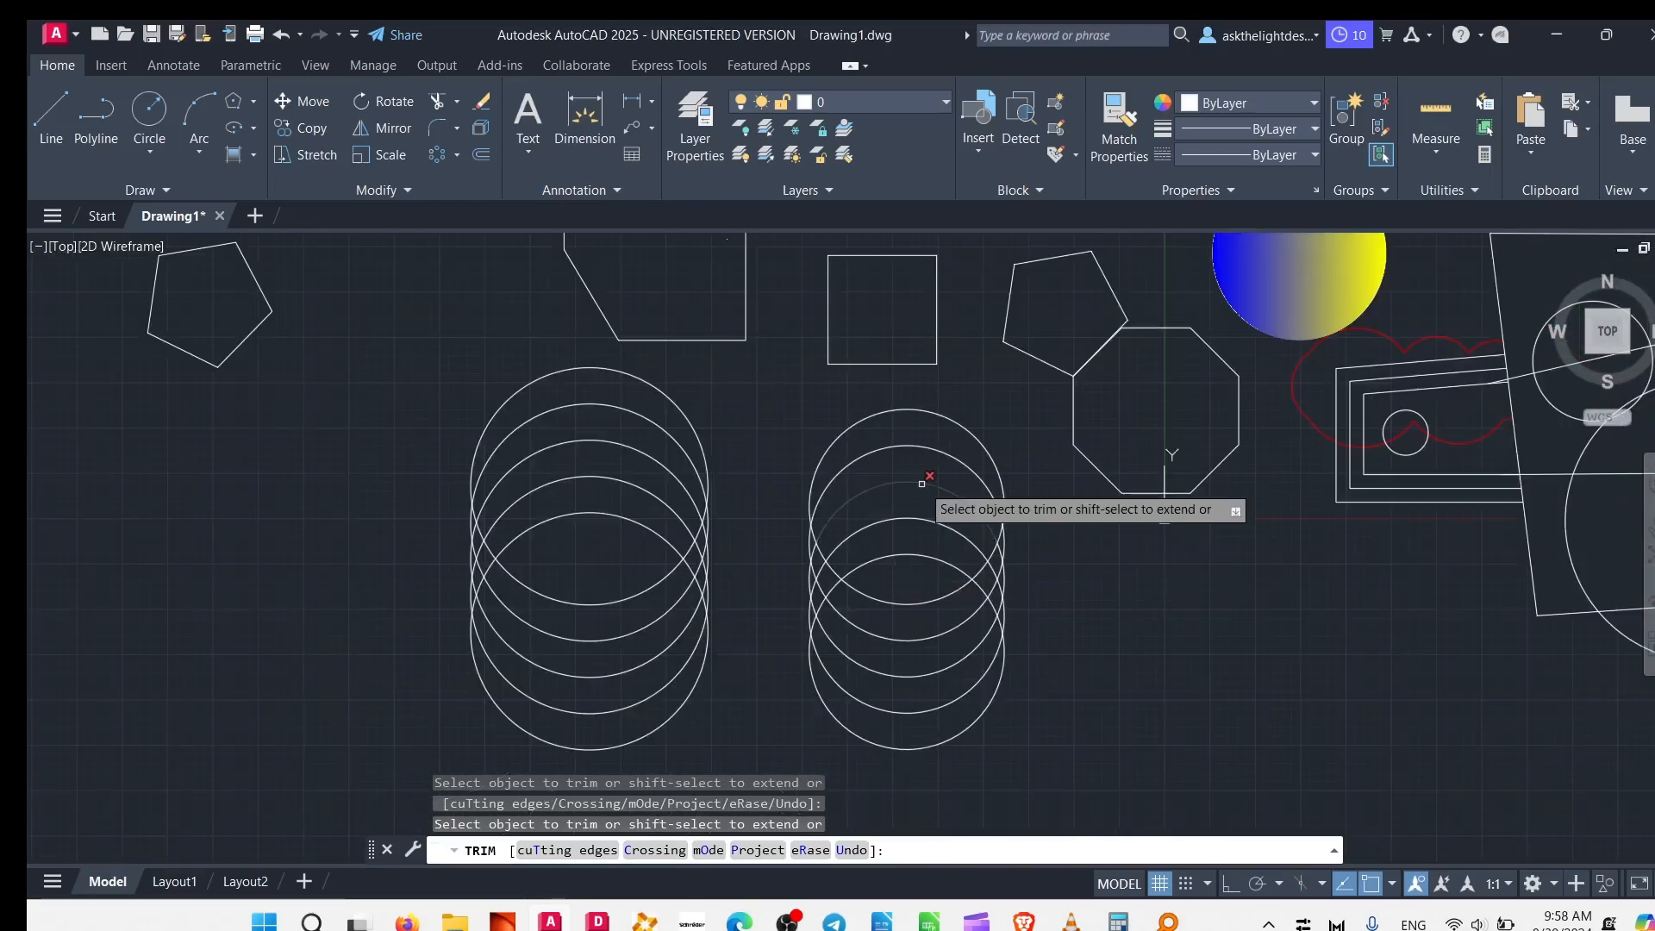
{"action": "left_click", "coordinate": [921, 424]}
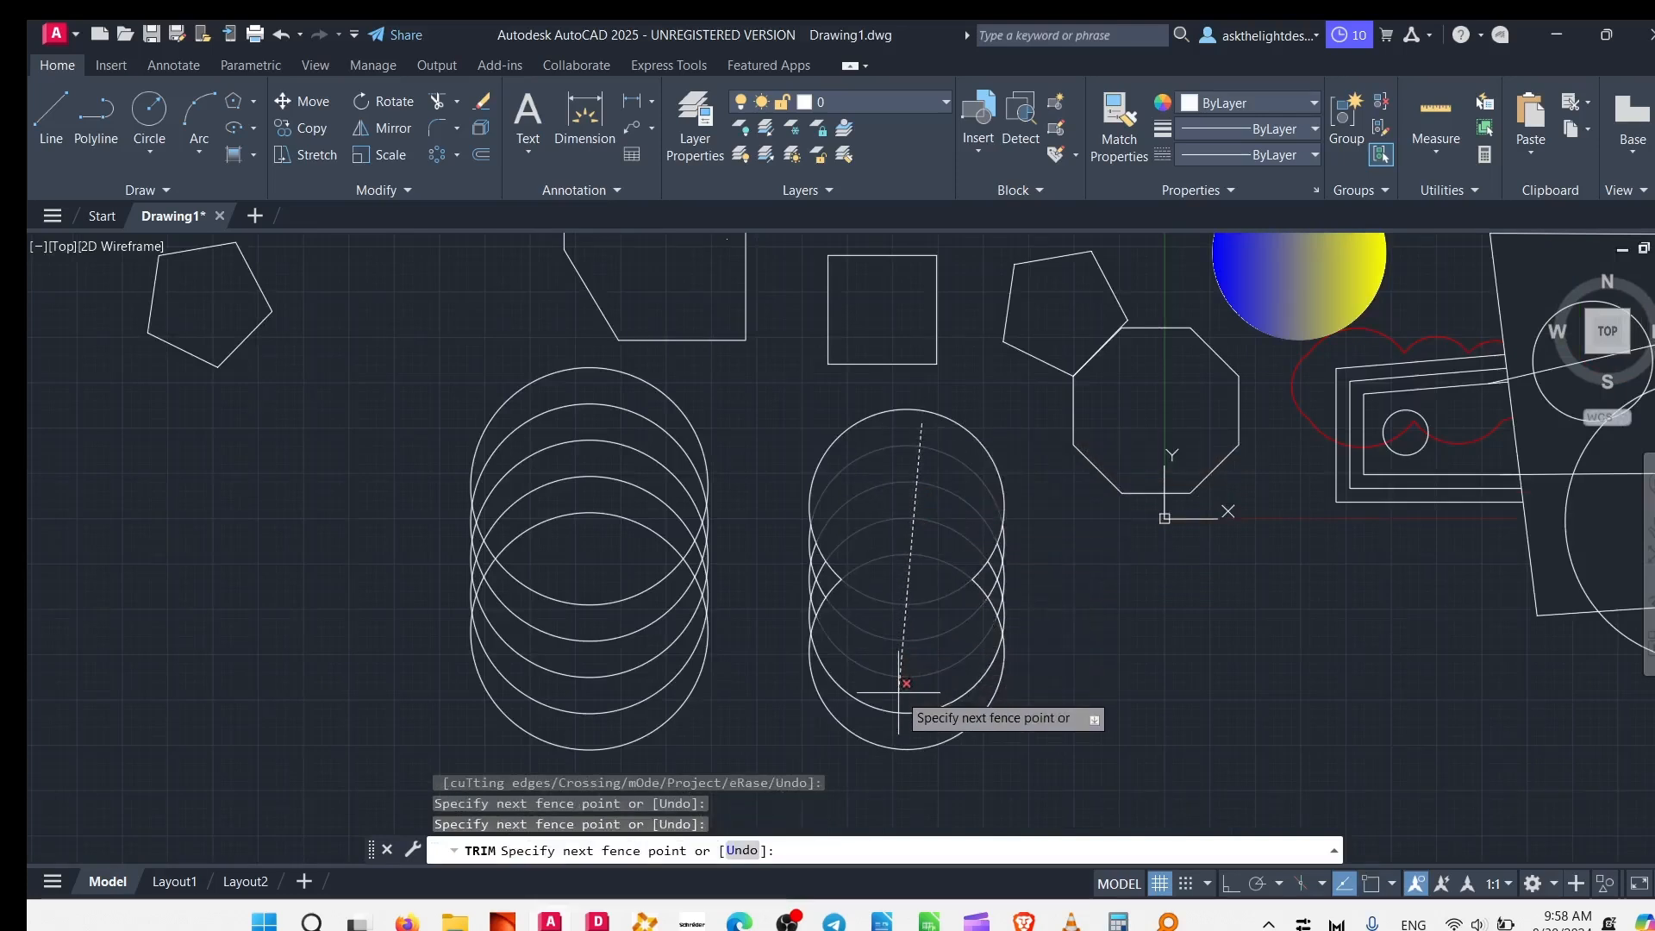
{"action": "key", "text": "Return"}
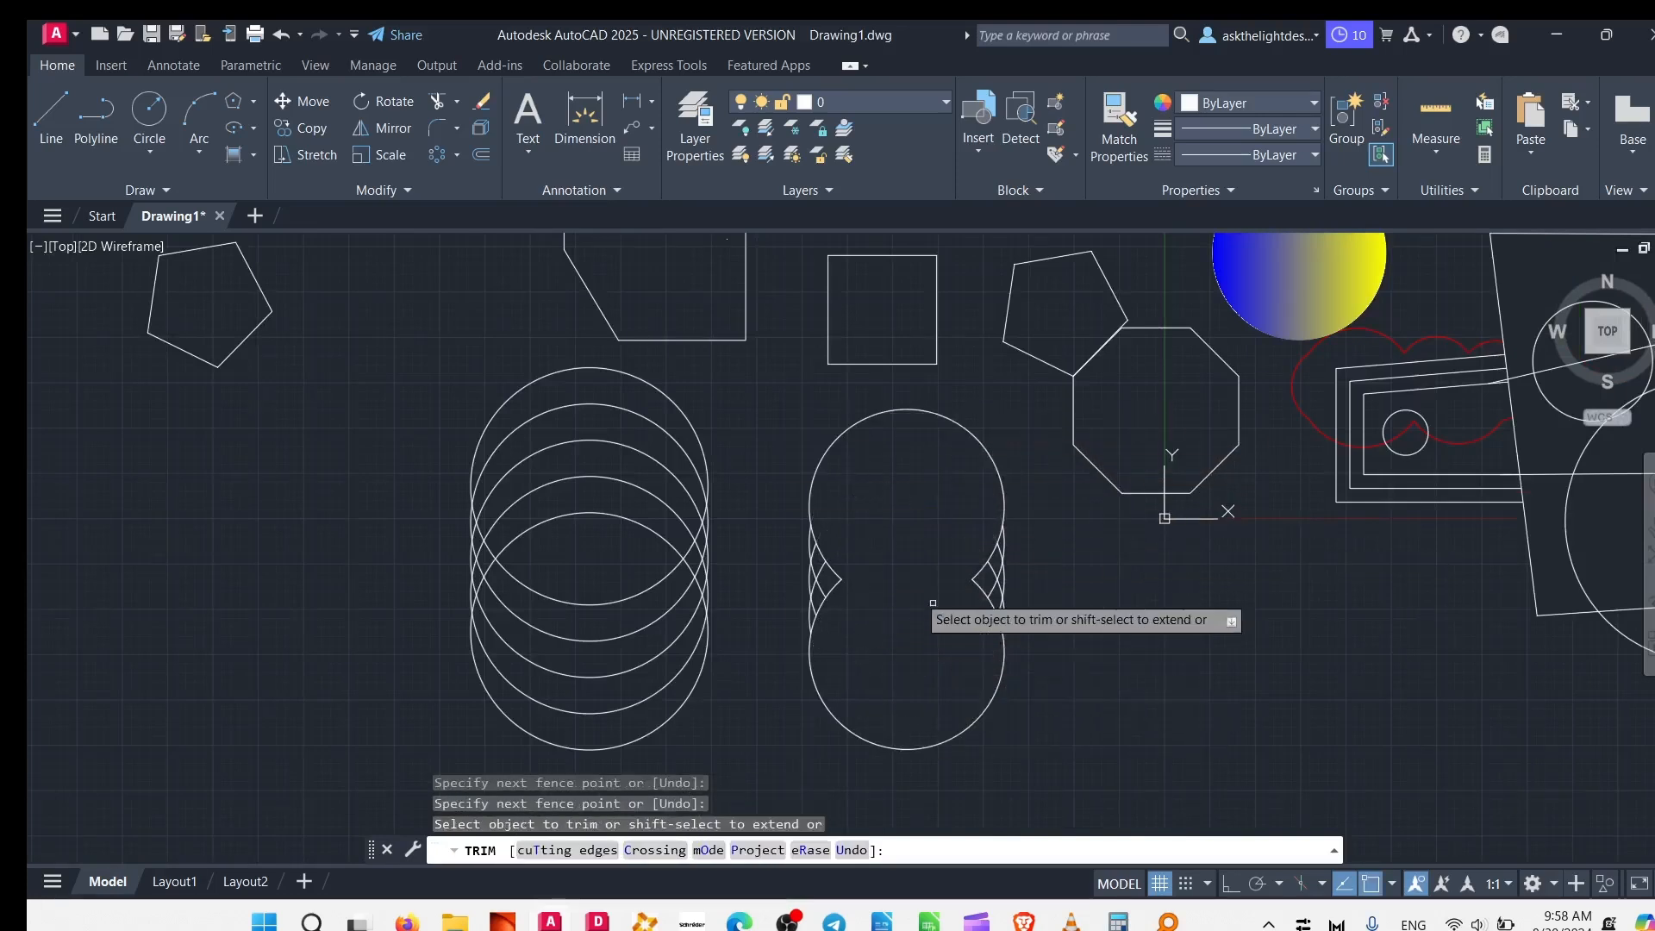
- Erase the small square between the chamfered rectangle and the pentagon touching the octagon
{"action": "scroll", "coordinate": [843, 655], "scroll_direction": "up", "scroll_amount": 5}
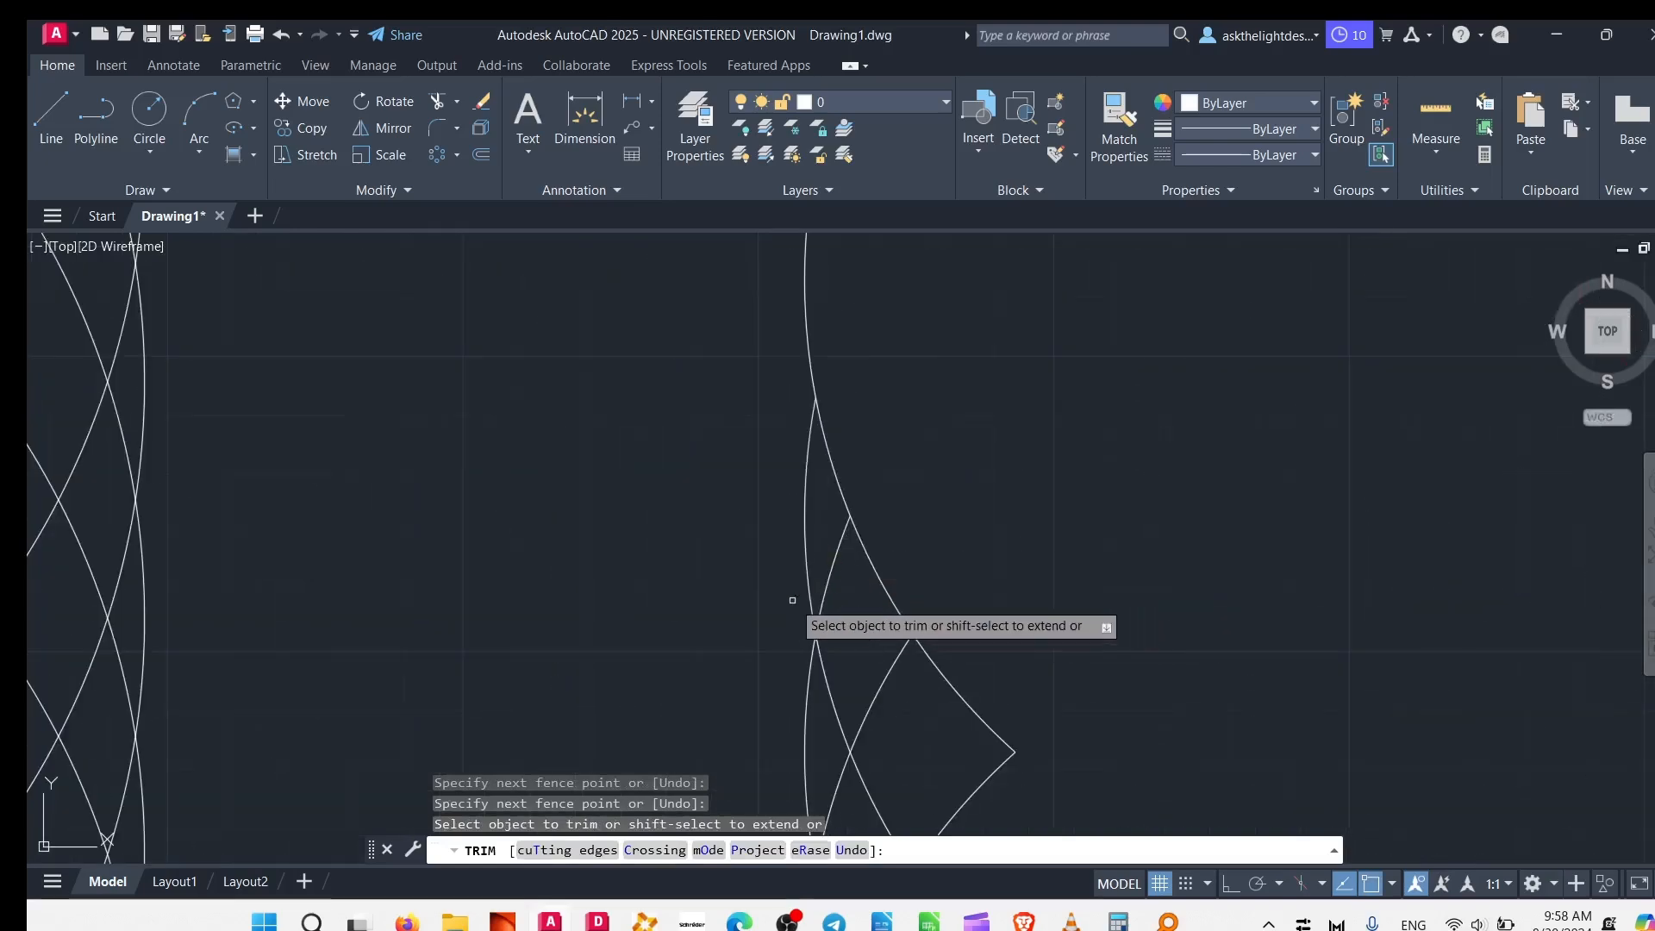
{"action": "scroll", "coordinate": [790, 595], "scroll_direction": "down", "scroll_amount": 5}
{"action": "scroll", "coordinate": [849, 673], "scroll_direction": "up", "scroll_amount": 2}
{"action": "middle_click_drag", "start_coordinate": [539, 603], "coordinate": [657, 388]}
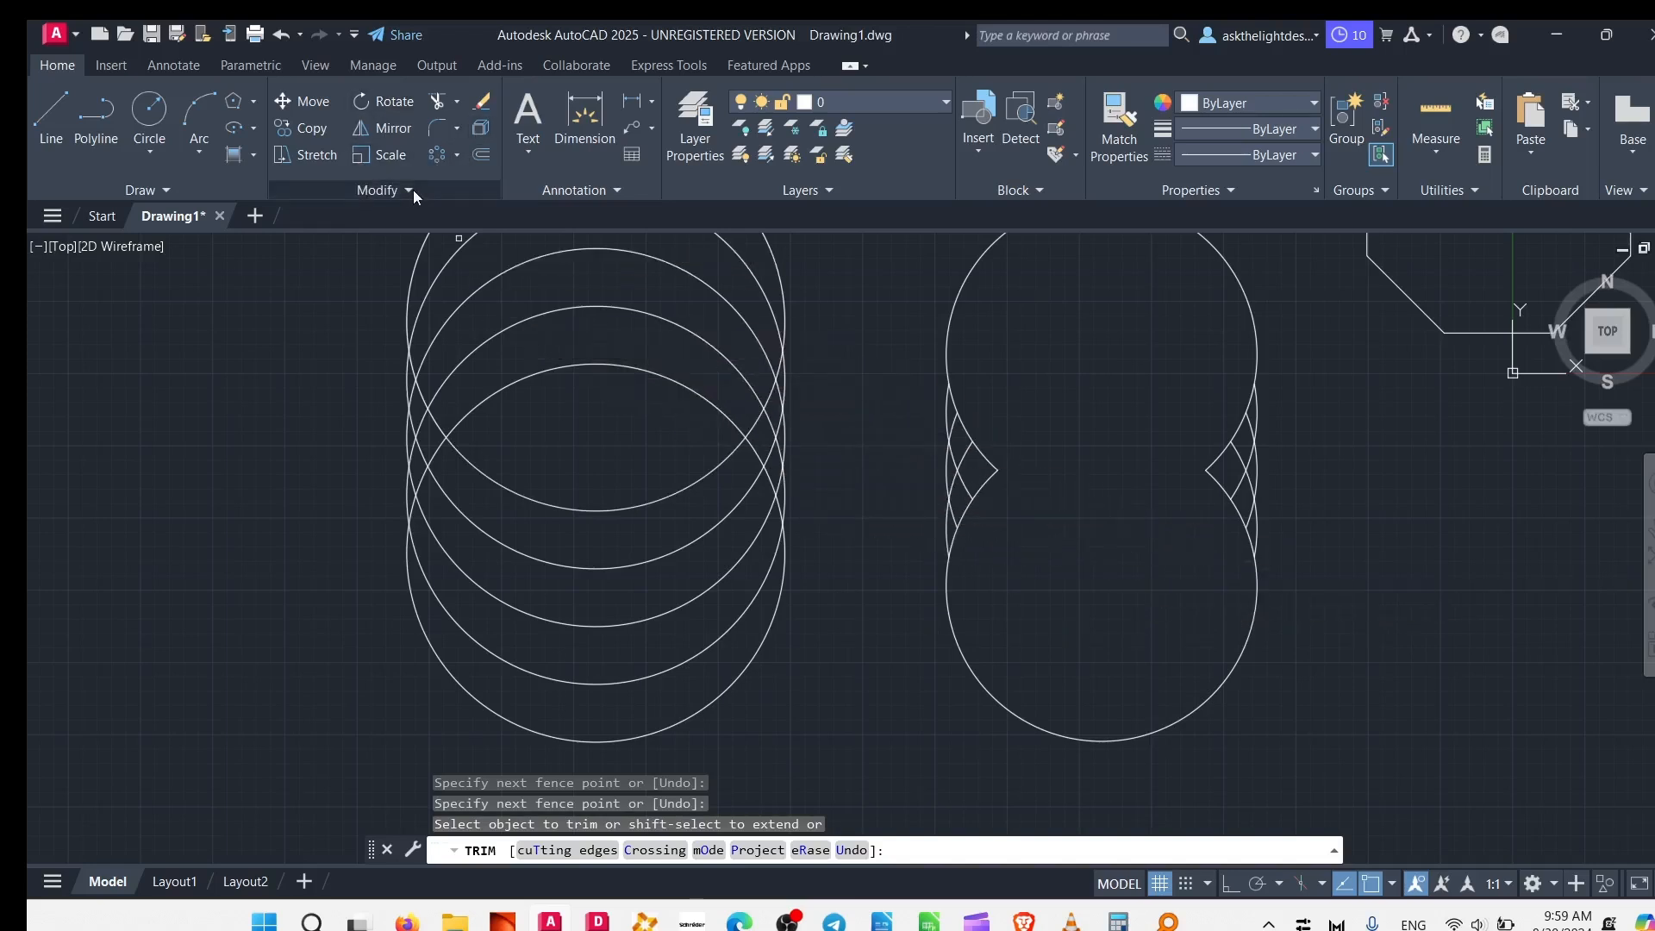
{"action": "left_click", "coordinate": [482, 101]}
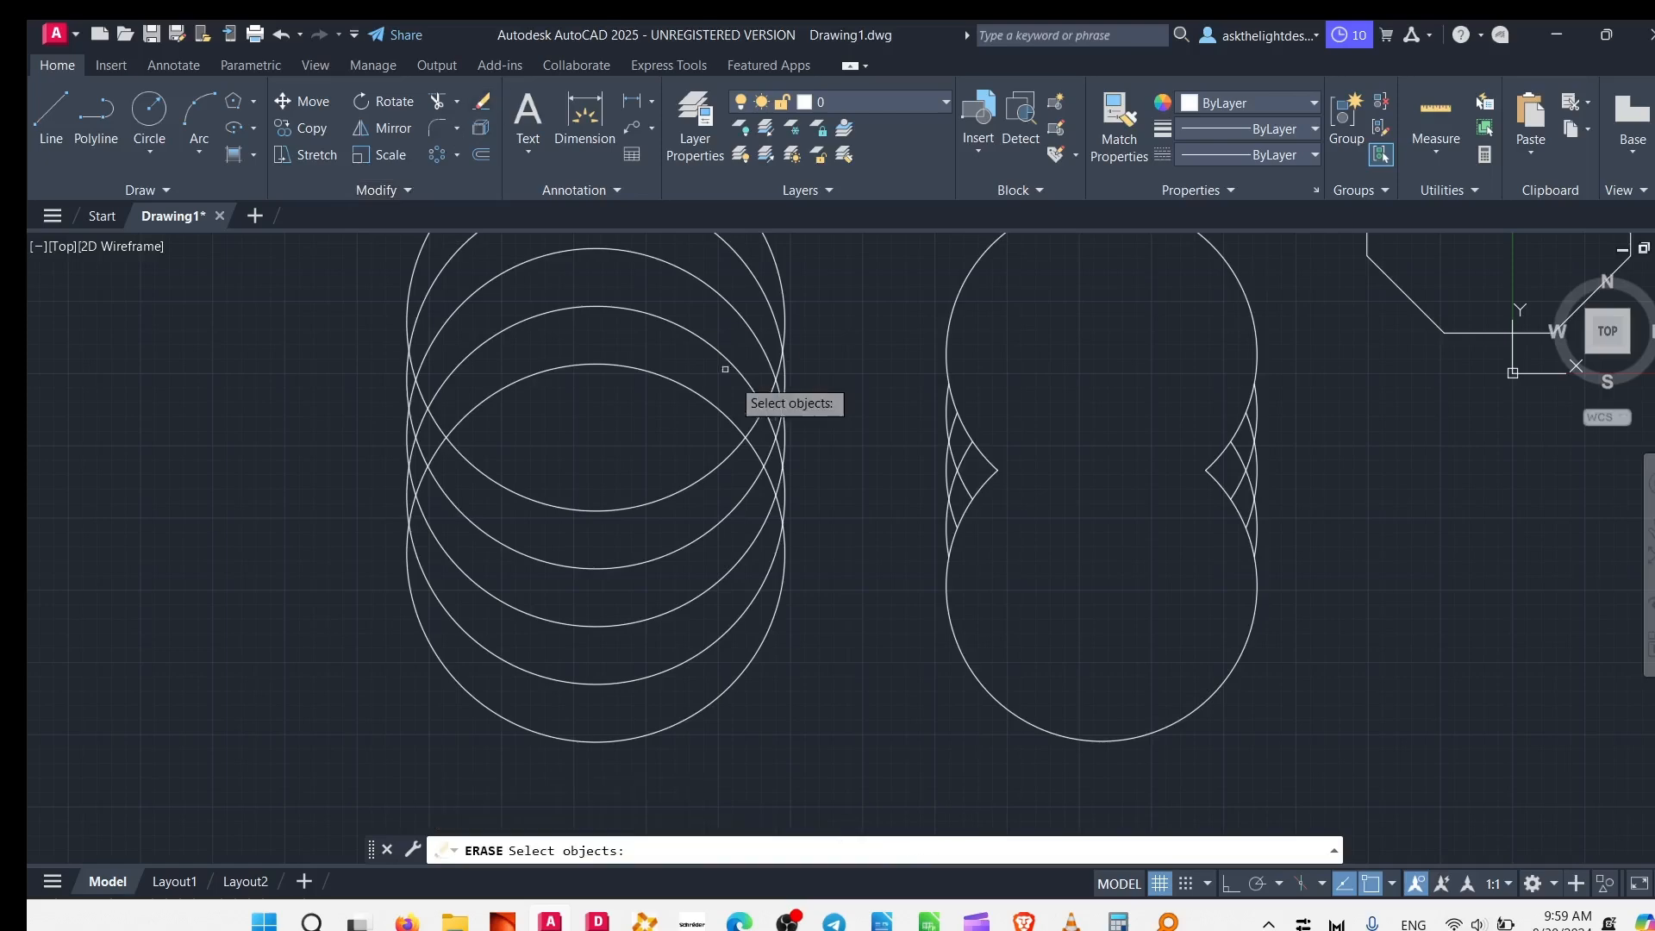
{"action": "scroll", "coordinate": [862, 521], "scroll_direction": "down", "scroll_amount": 6}
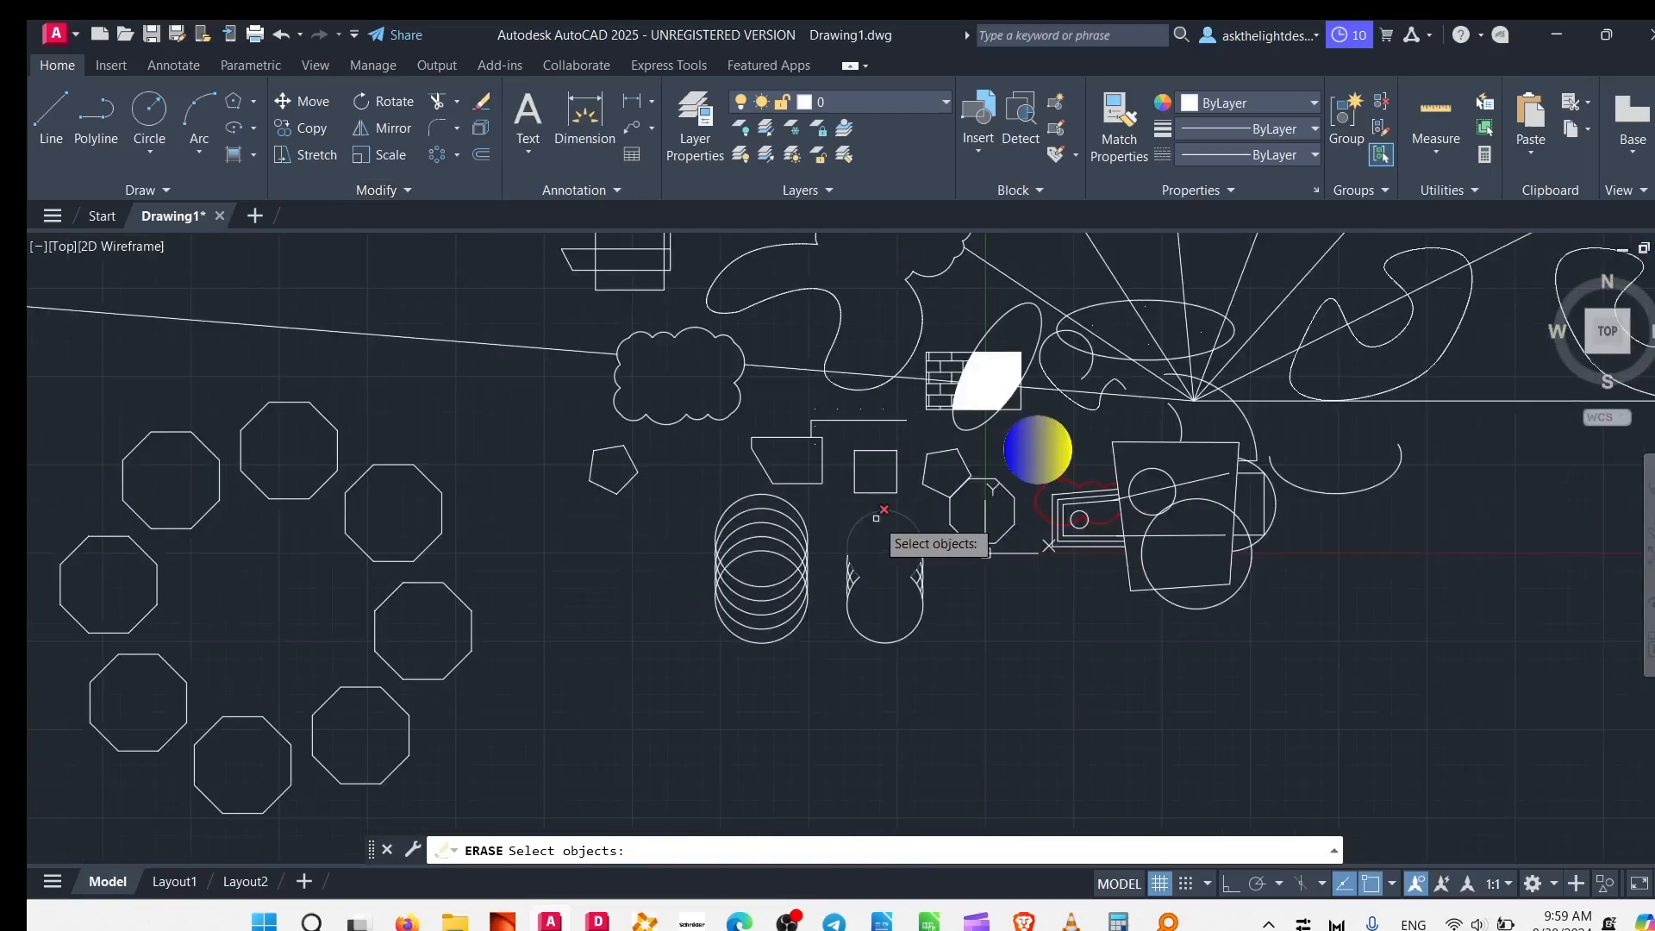
{"action": "left_click", "coordinate": [872, 469]}
{"action": "left_click", "coordinate": [852, 492]}
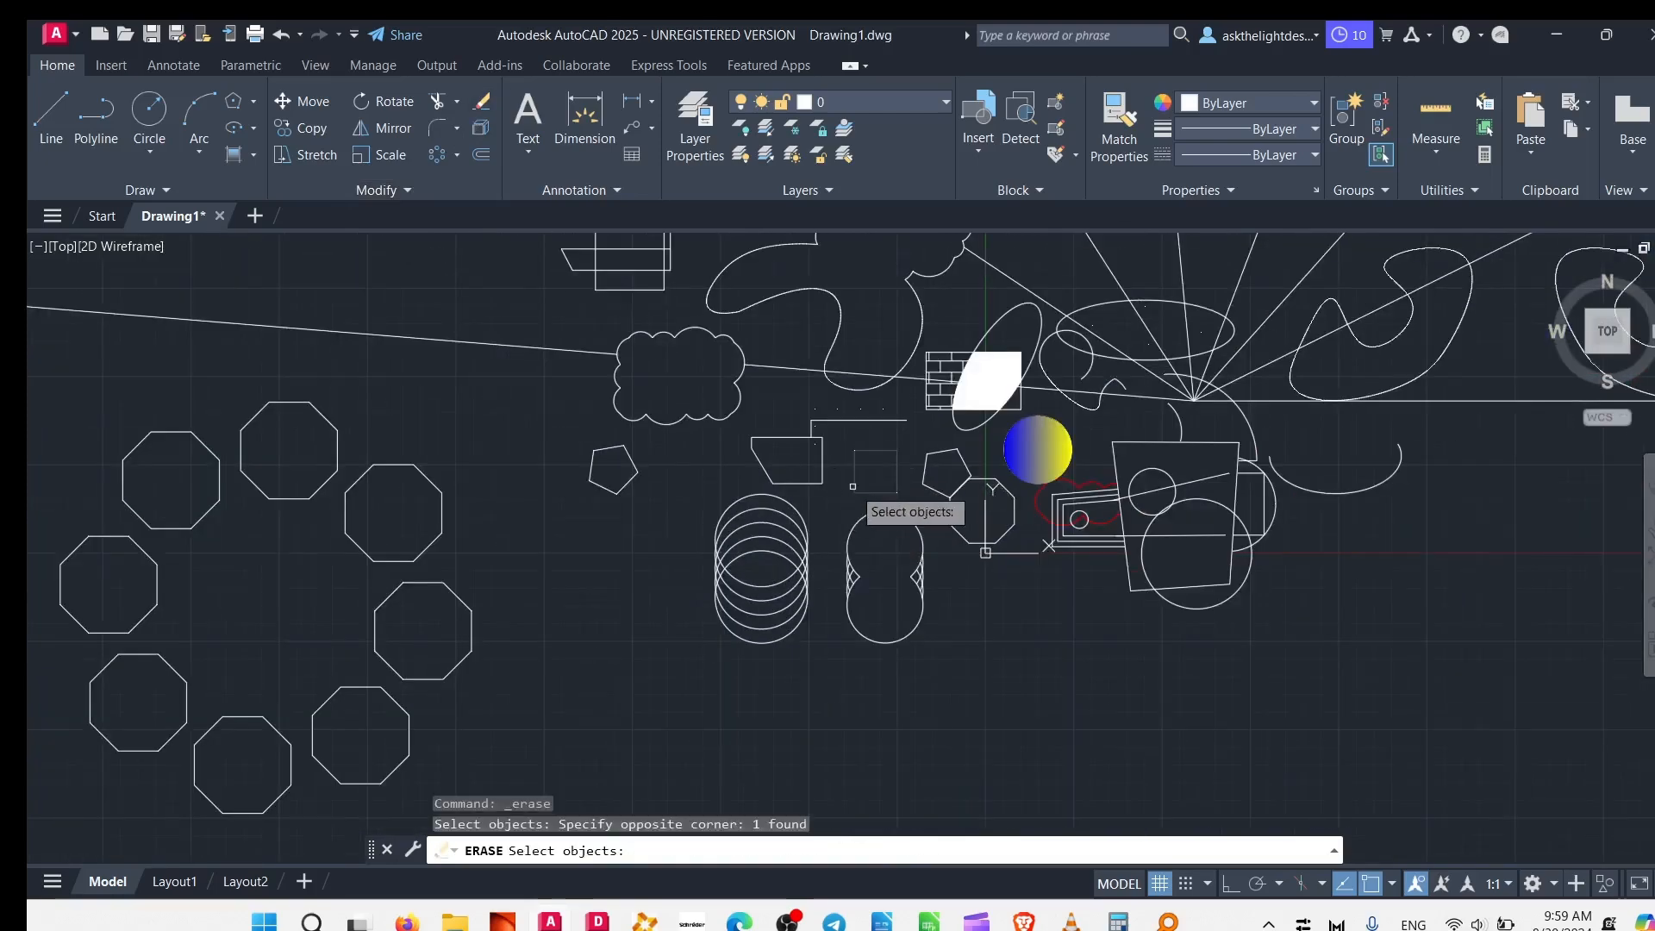
{"action": "key", "text": "Return"}
- Select the two small points left where the square was and delete them
{"action": "scroll", "coordinate": [864, 449], "scroll_direction": "up", "scroll_amount": 5}
{"action": "left_click", "coordinate": [726, 406]}
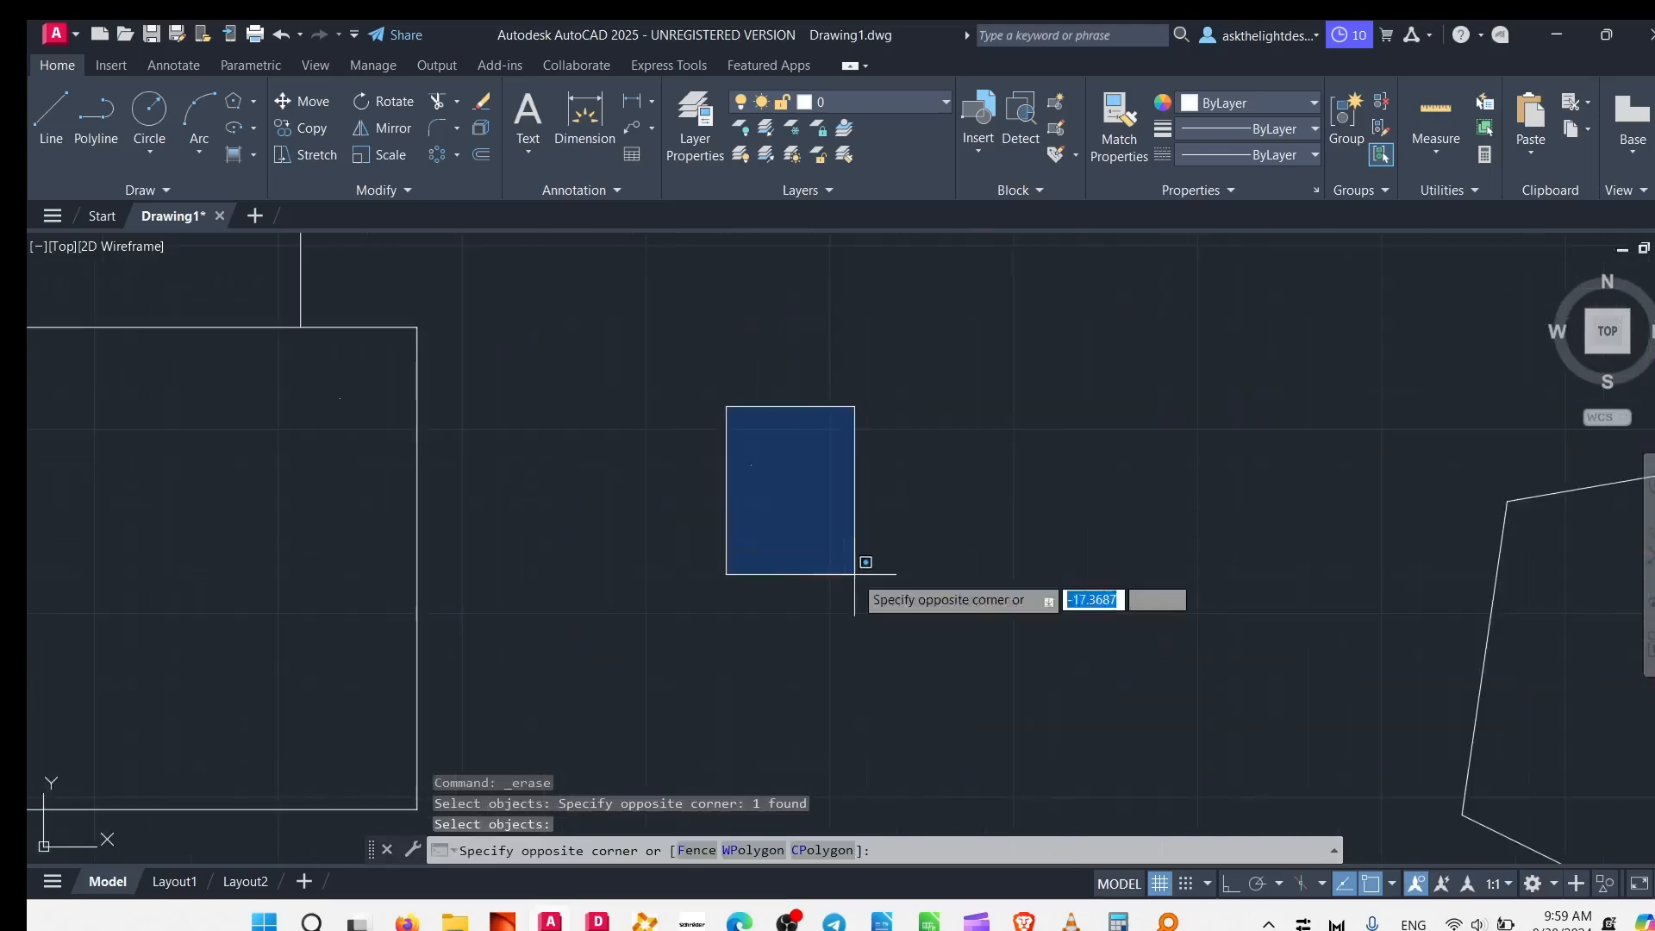
{"action": "left_click", "coordinate": [852, 573]}
{"action": "scroll", "coordinate": [852, 574], "scroll_direction": "down", "scroll_amount": 1}
{"action": "middle_click_drag", "start_coordinate": [852, 574], "coordinate": [774, 537]}
{"action": "left_click", "coordinate": [1005, 644]}
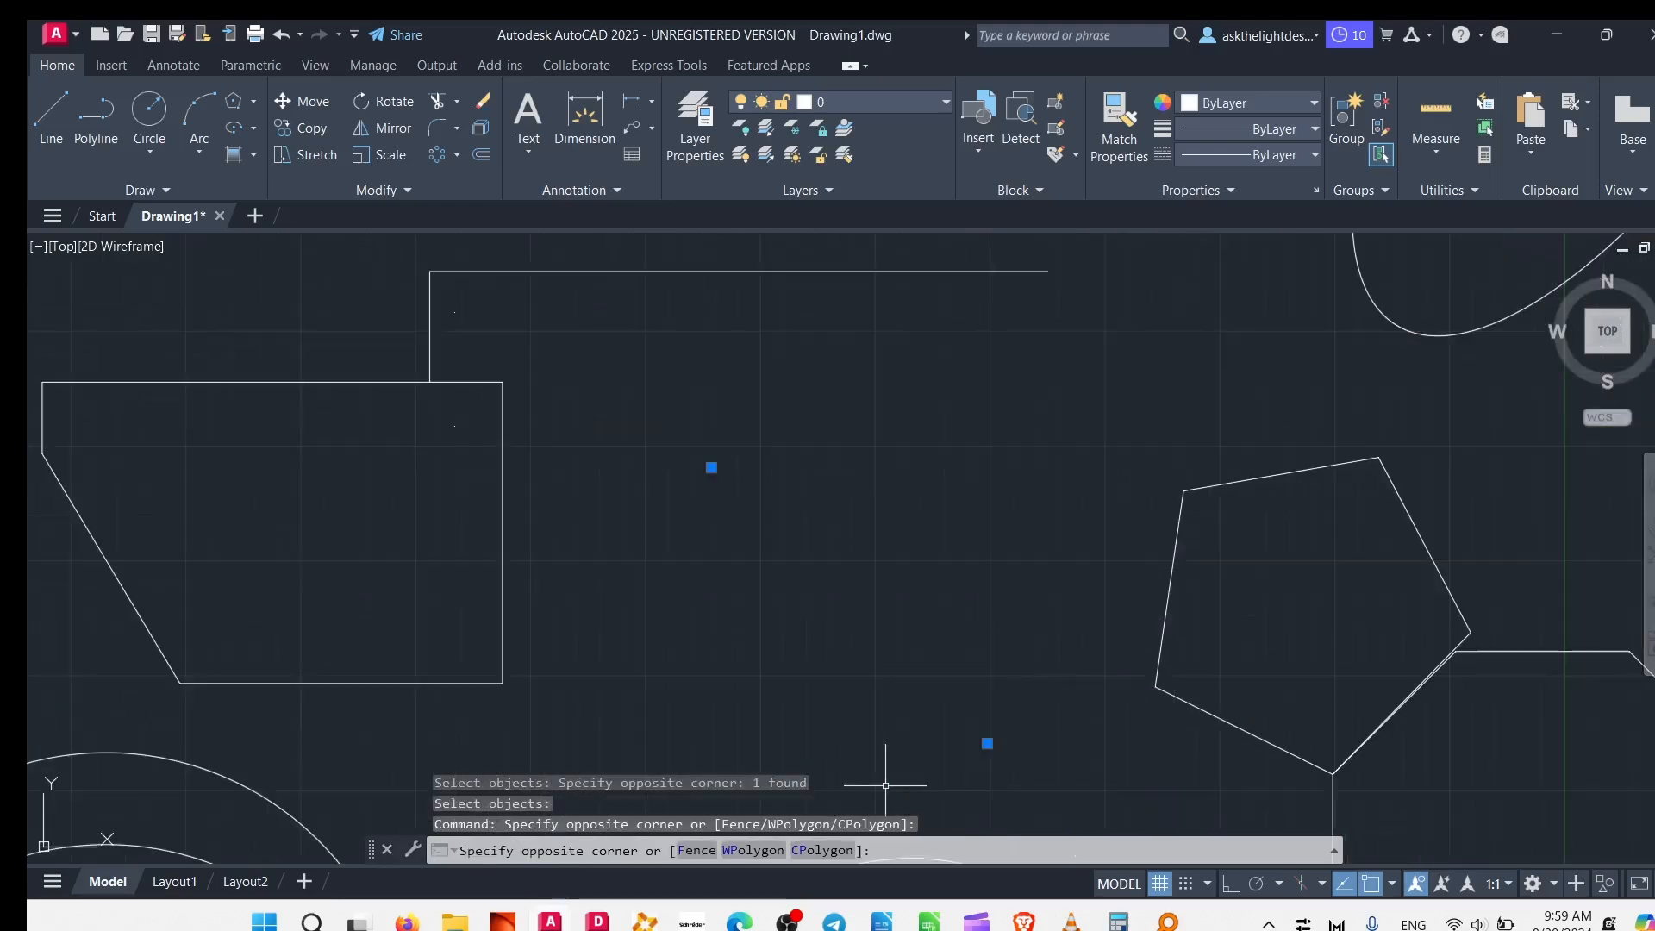
{"action": "left_click", "coordinate": [887, 784]}
{"action": "key", "text": "Delete"}
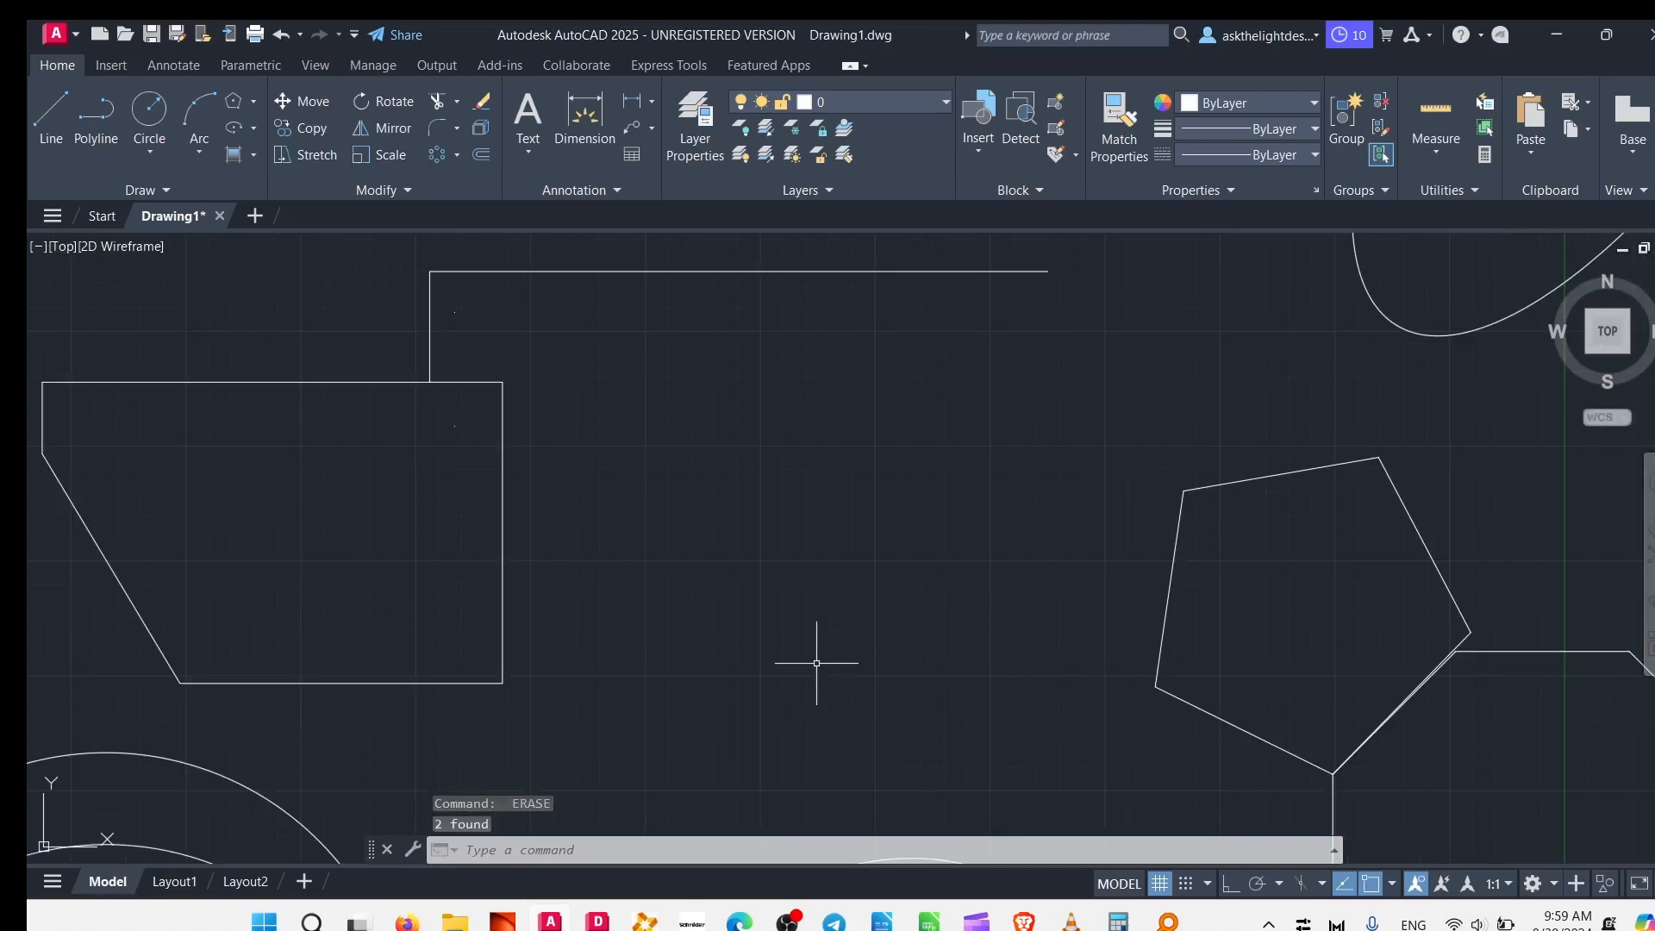
- Explode the lower revision cloud into separate arcs
{"action": "left_click", "coordinate": [480, 129]}
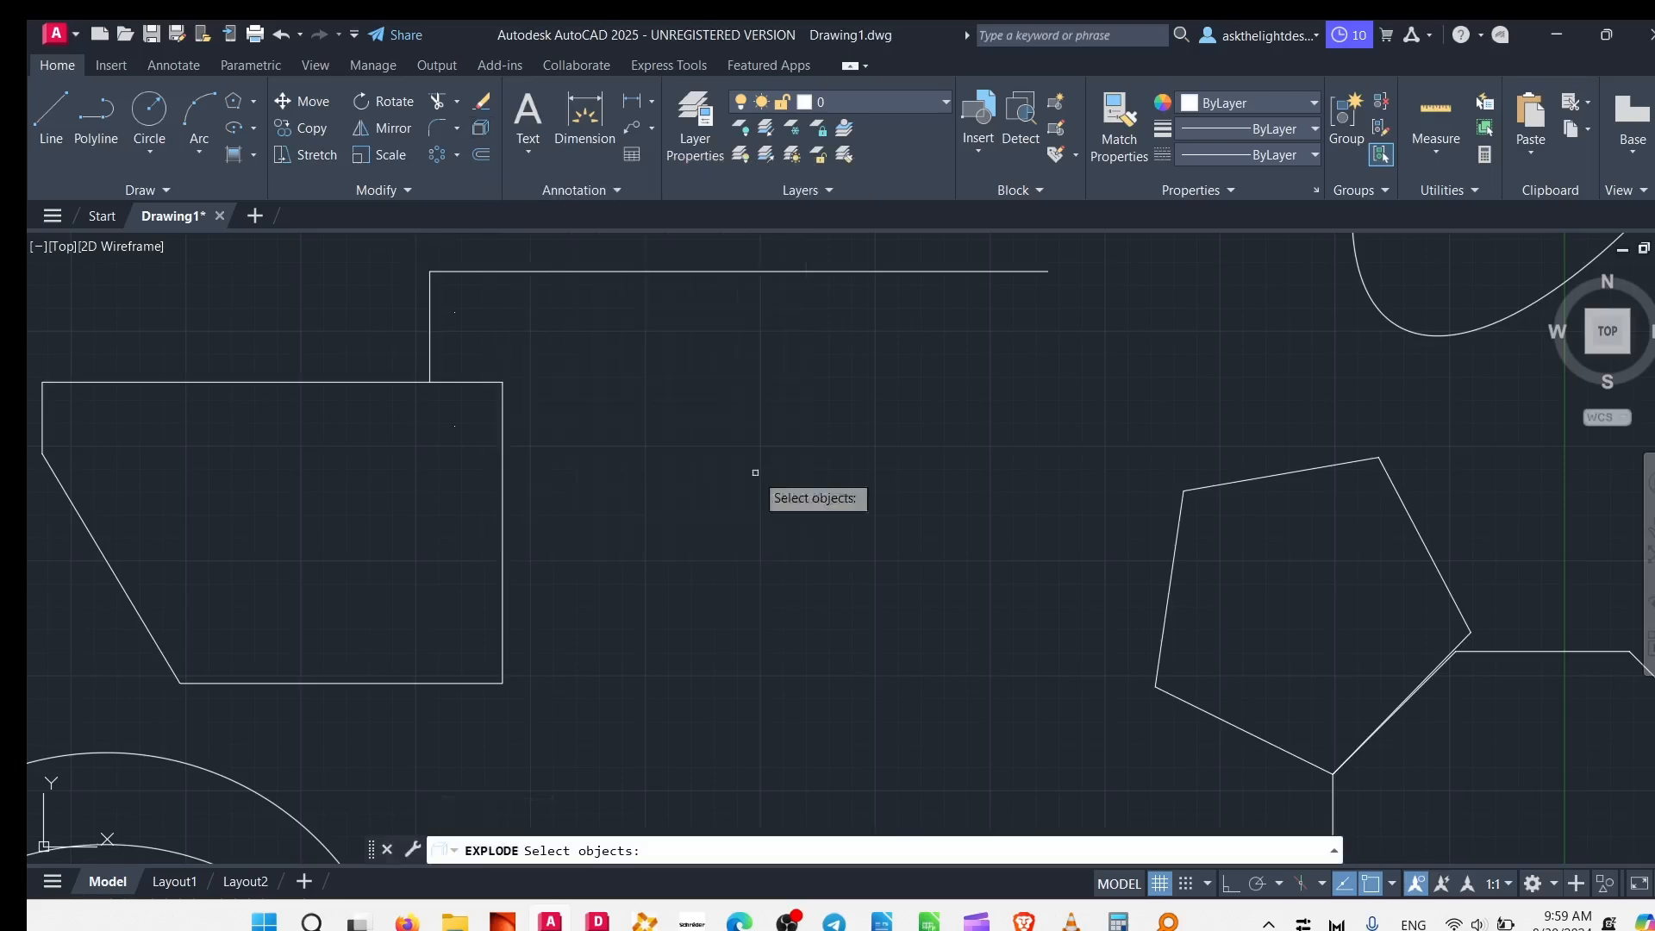
{"action": "scroll", "coordinate": [828, 597], "scroll_direction": "down", "scroll_amount": 6}
{"action": "middle_click_drag", "start_coordinate": [975, 636], "coordinate": [622, 405]}
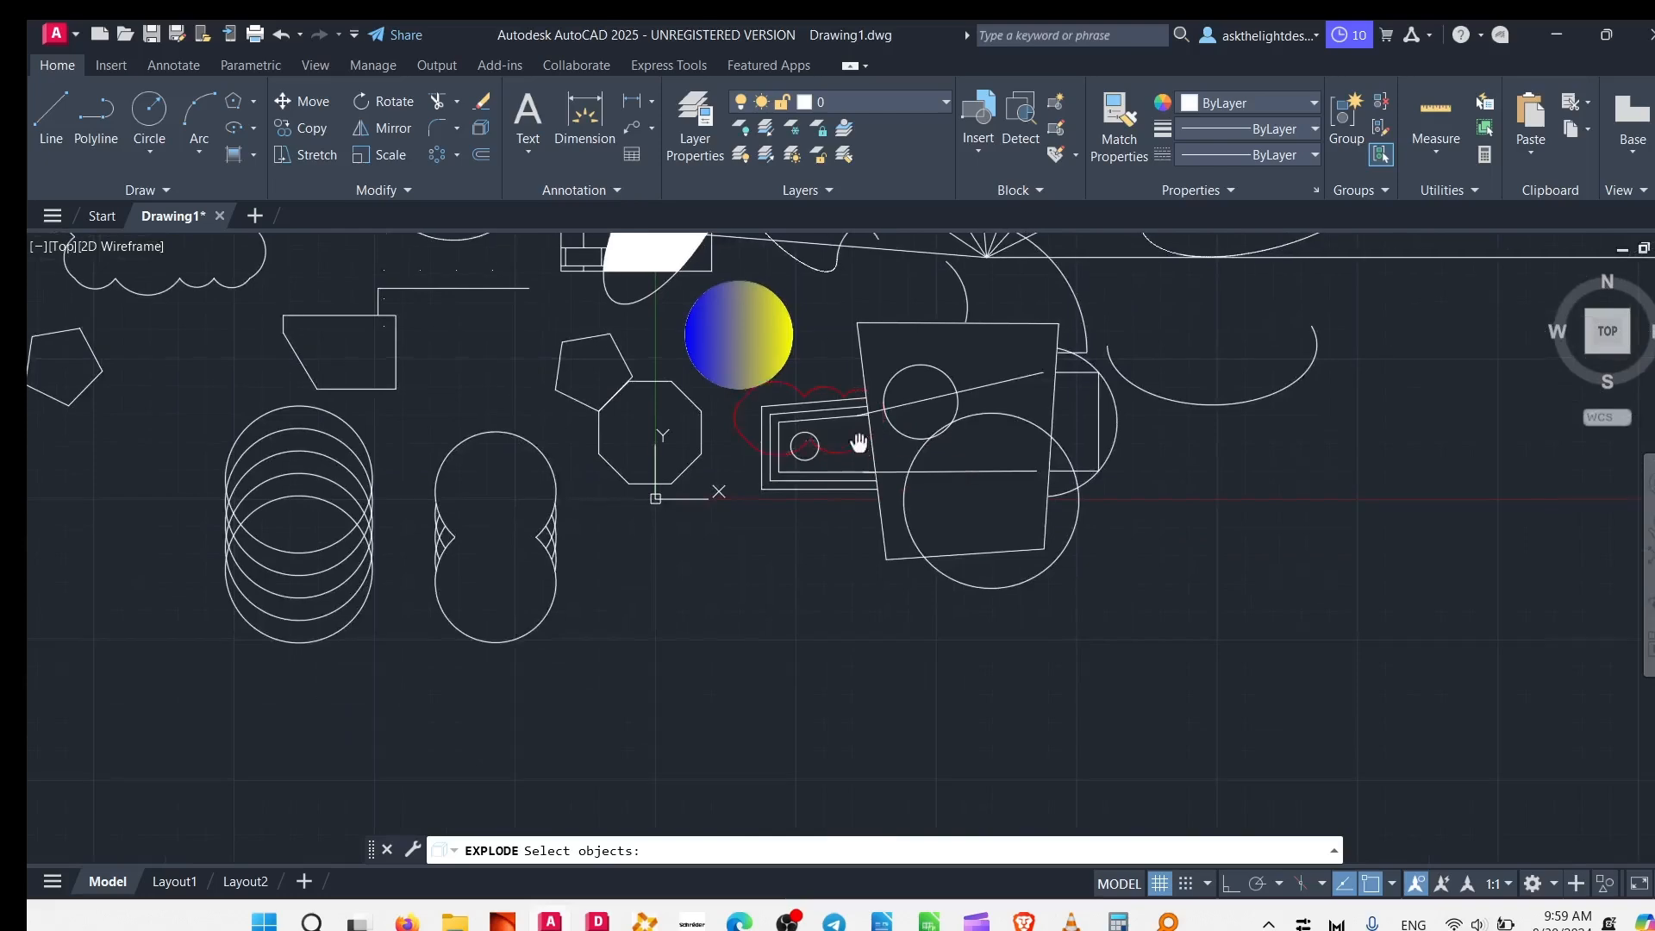
{"action": "middle_click_drag", "start_coordinate": [858, 440], "coordinate": [1258, 686]}
{"action": "middle_click_drag", "start_coordinate": [555, 647], "coordinate": [797, 571]}
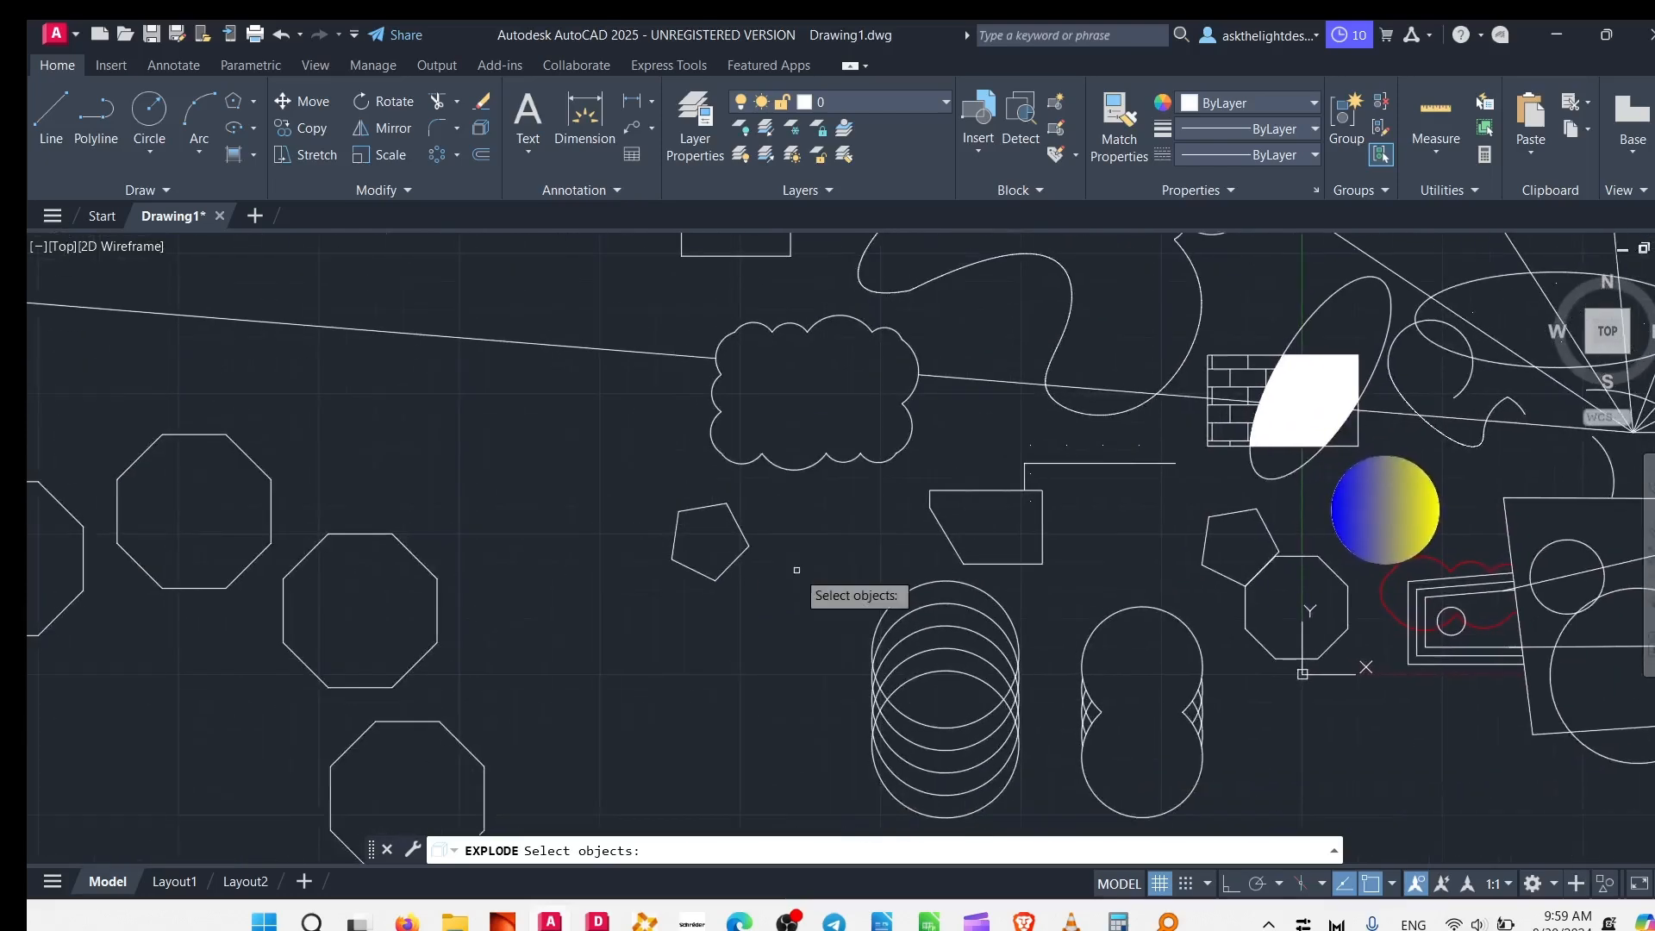
{"action": "left_click", "coordinate": [788, 467]}
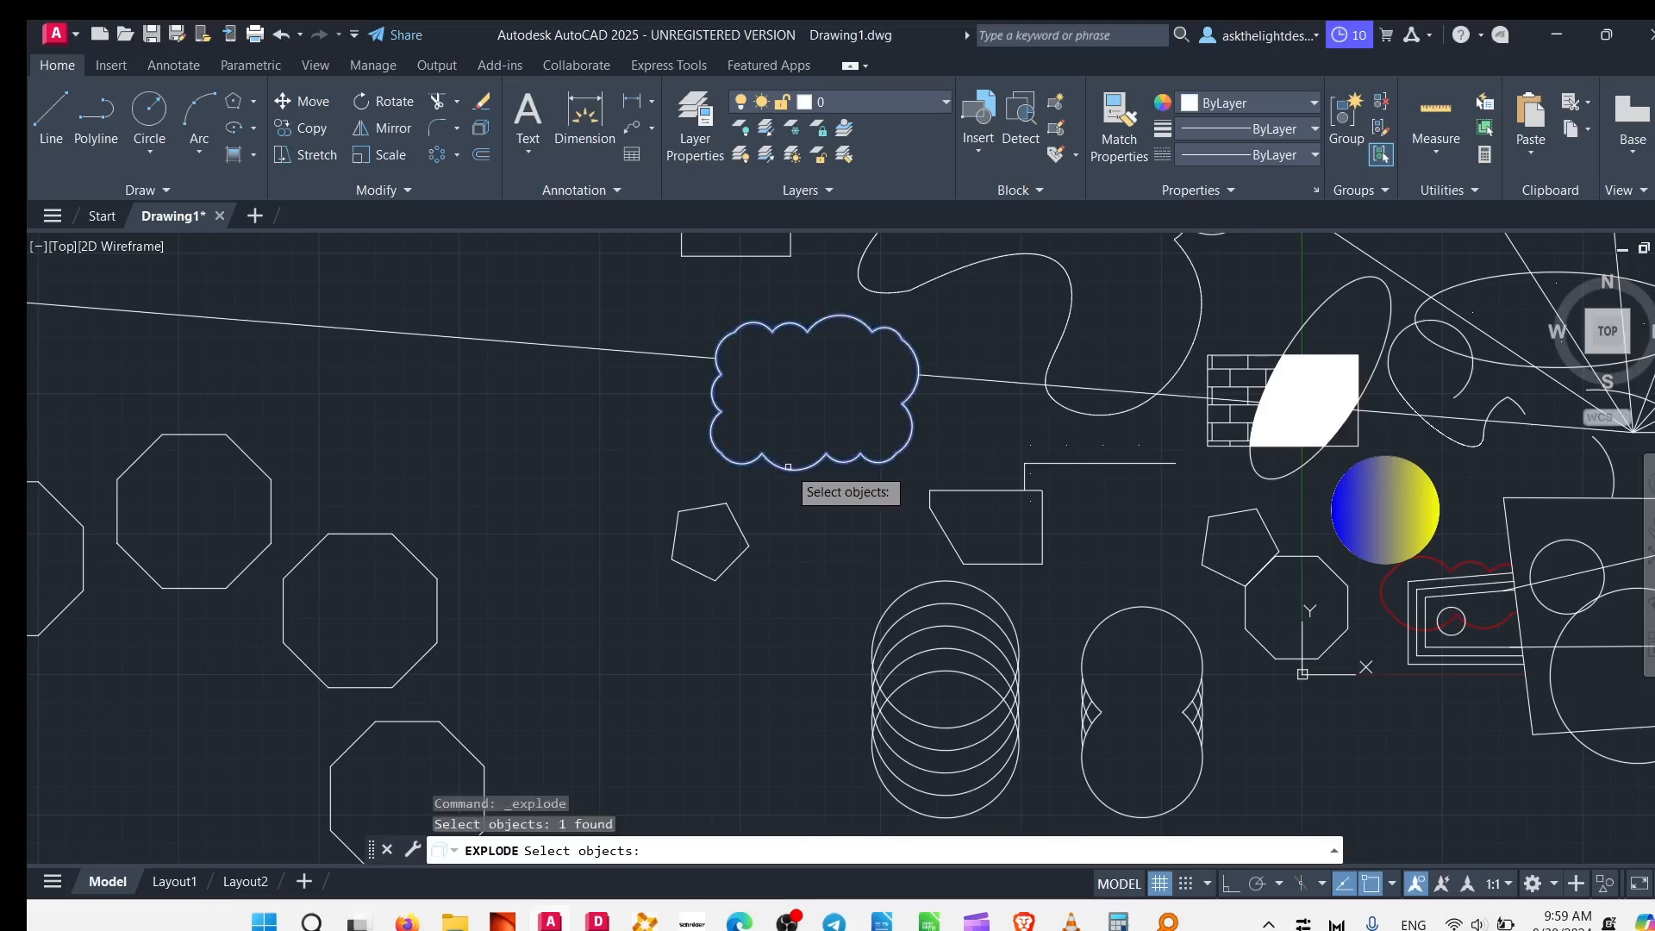
{"action": "key", "text": "Return"}
- Select several arcs of the exploded revision cloud individually, and undo the explode
{"action": "left_click", "coordinate": [802, 470]}
{"action": "left_click", "coordinate": [716, 448]}
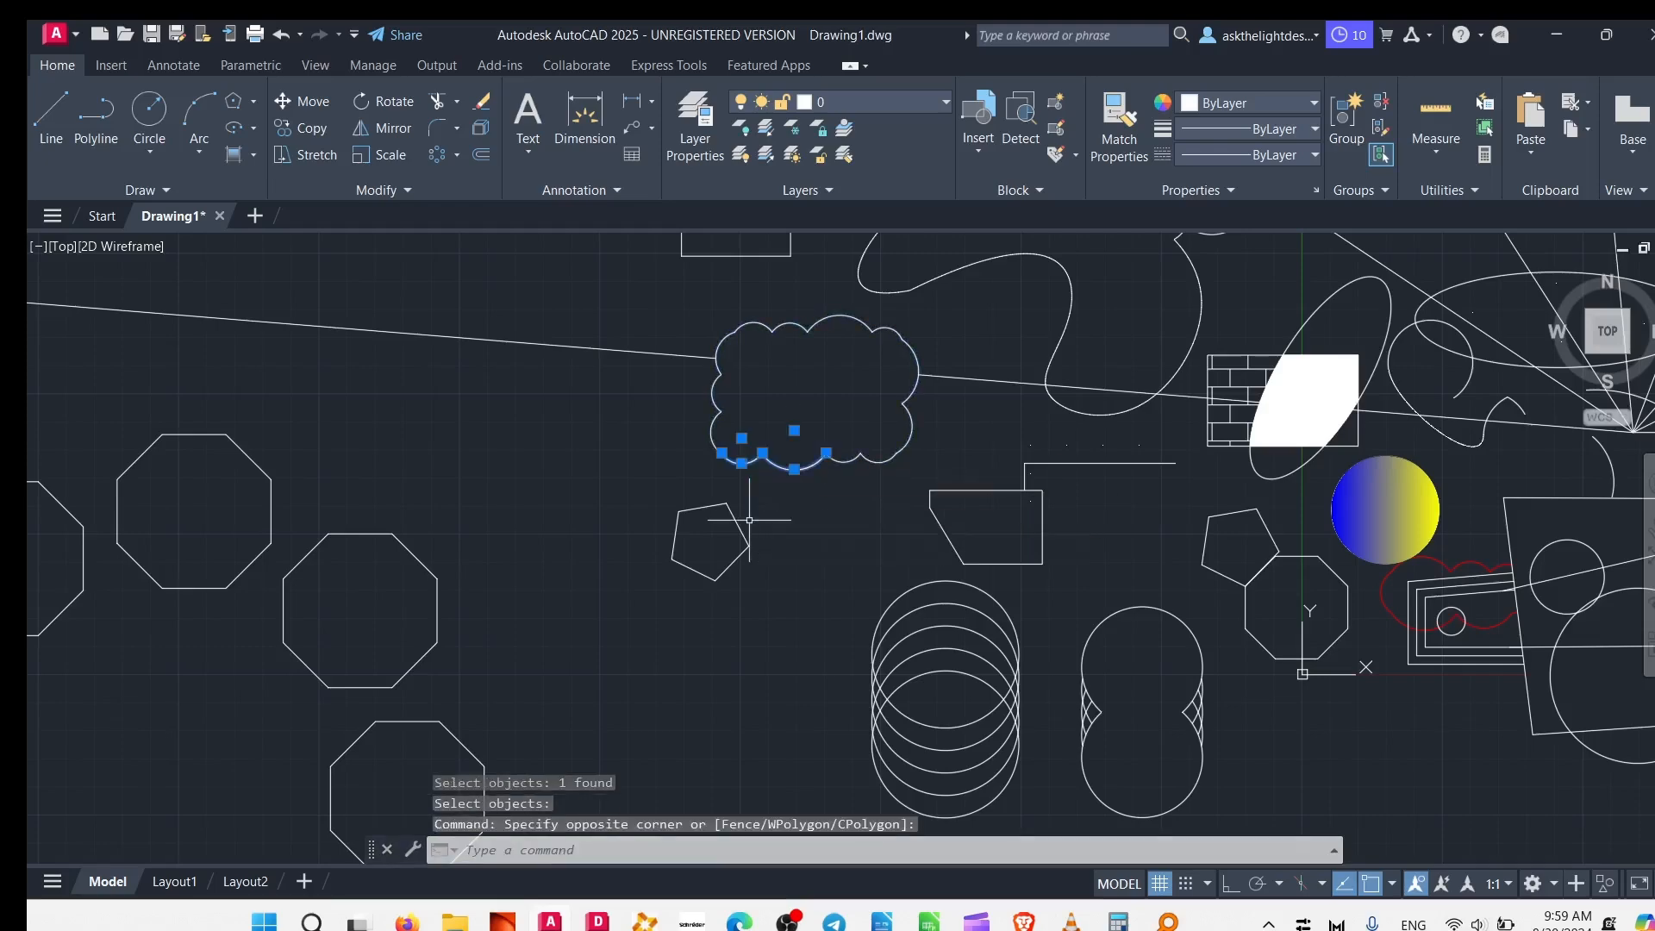
{"action": "scroll", "coordinate": [760, 489], "scroll_direction": "up", "scroll_amount": 2}
{"action": "scroll", "coordinate": [750, 479], "scroll_direction": "up", "scroll_amount": 3}
{"action": "left_click", "coordinate": [628, 535]}
{"action": "left_click", "coordinate": [535, 462]}
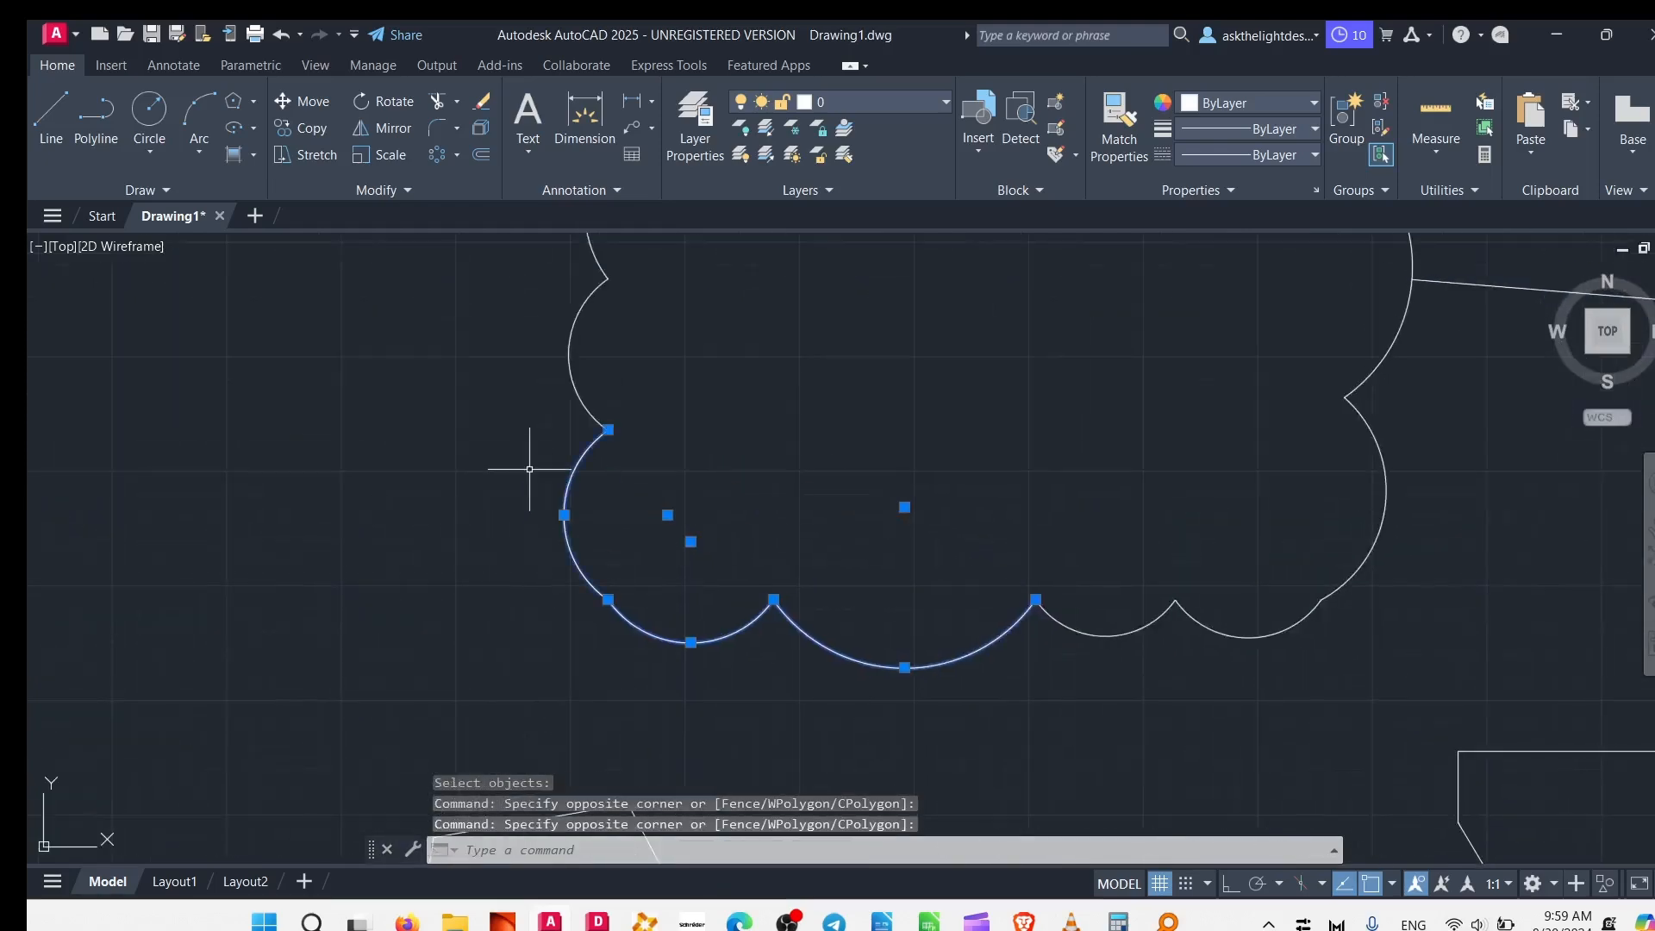
{"action": "middle_click_drag", "start_coordinate": [535, 462], "coordinate": [514, 624]}
{"action": "left_click", "coordinate": [620, 493]}
{"action": "left_click", "coordinate": [481, 548]}
{"action": "scroll", "coordinate": [594, 483], "scroll_direction": "down", "scroll_amount": 4}
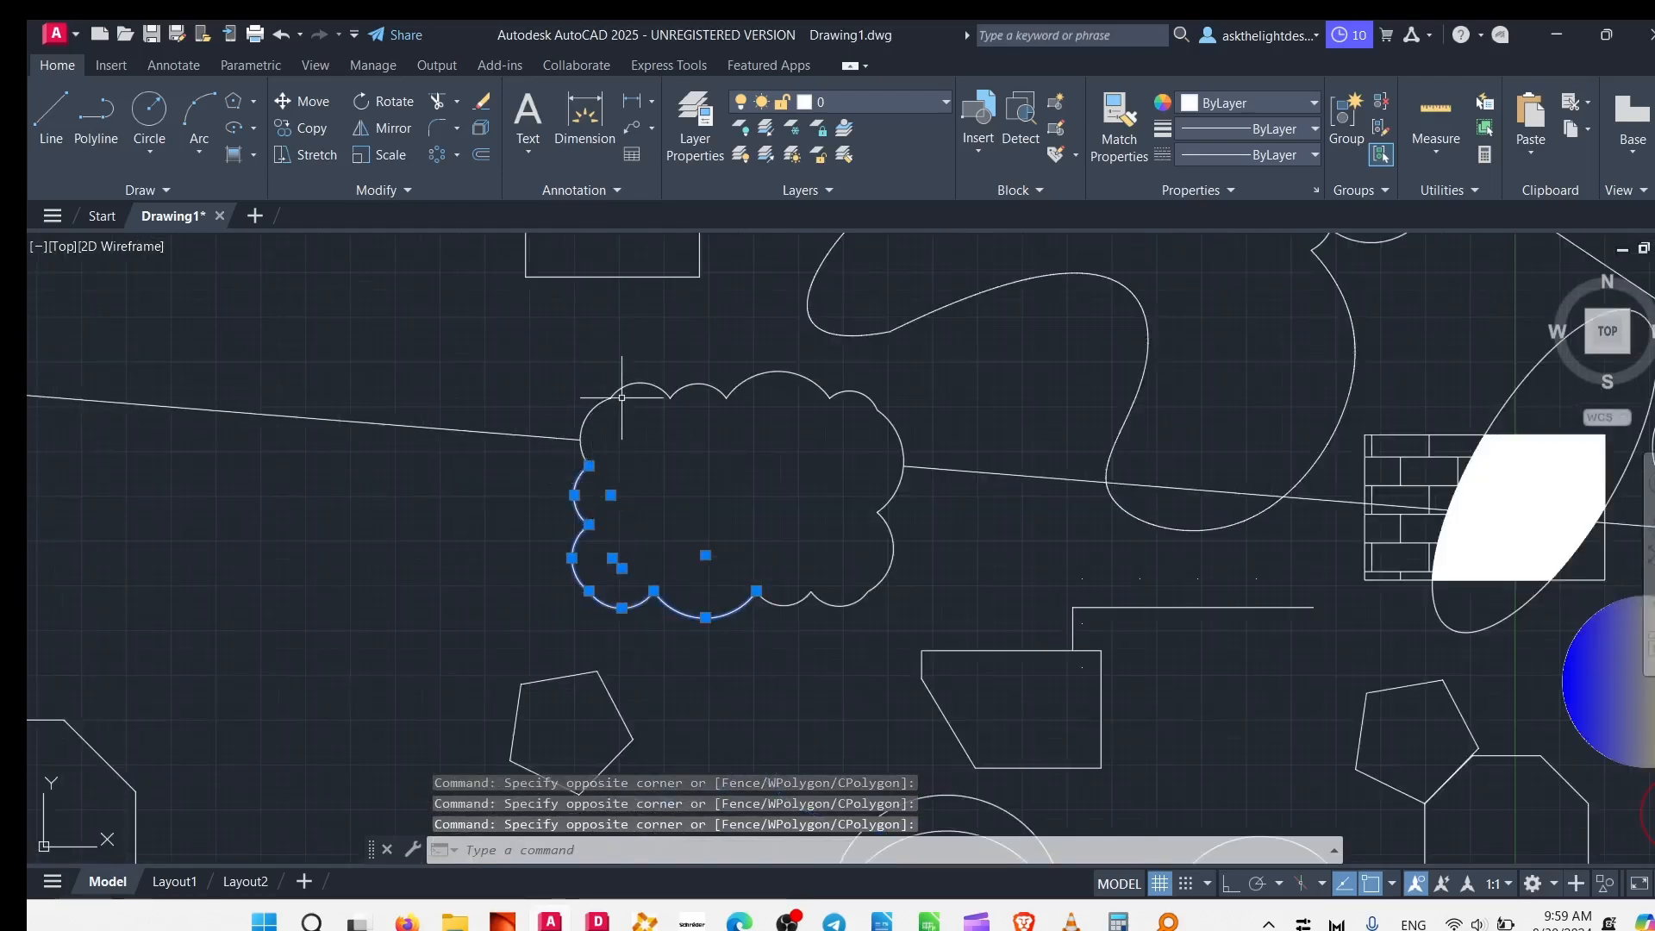
{"action": "key", "text": "Escape"}
{"action": "left_click", "coordinate": [676, 362]}
{"action": "left_click", "coordinate": [645, 429]}
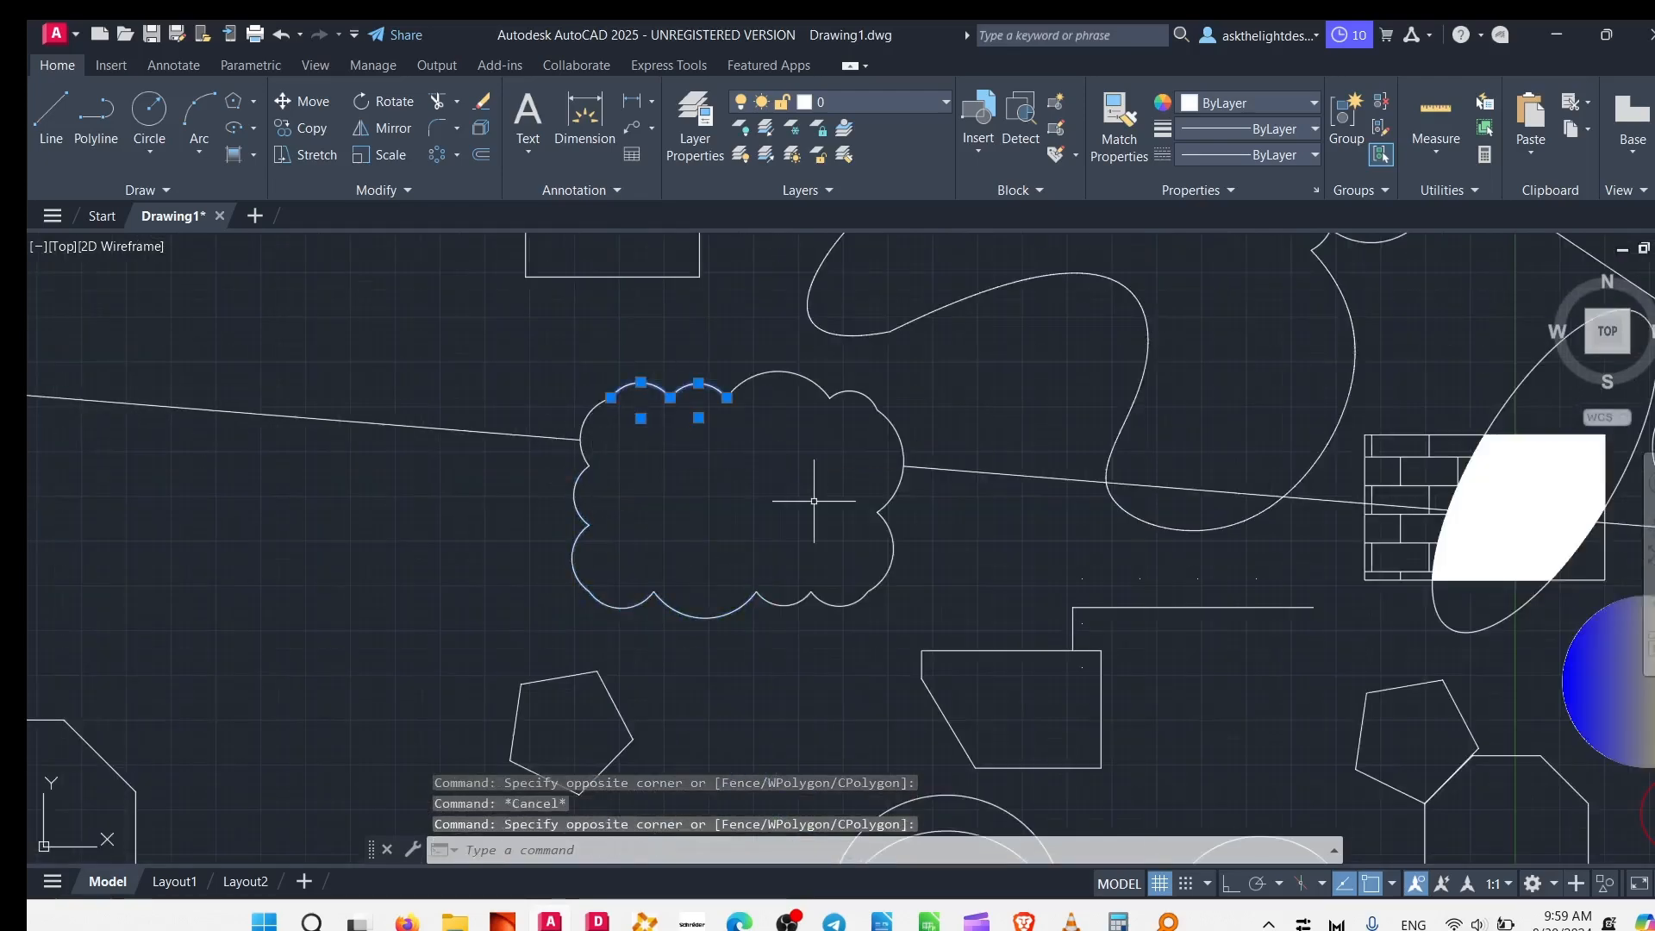
{"action": "key", "text": "ctrl+z"}
{"action": "key", "text": "ctrl+z"}
- Select the whole revision cloud and stretch its left edge outward by the midpoint grip
{"action": "middle_click_drag", "start_coordinate": [568, 471], "coordinate": [1438, 635]}
{"action": "scroll", "coordinate": [1437, 636], "scroll_direction": "down", "scroll_amount": 5}
{"action": "scroll", "coordinate": [766, 472], "scroll_direction": "up", "scroll_amount": 5}
{"action": "left_click", "coordinate": [740, 450]}
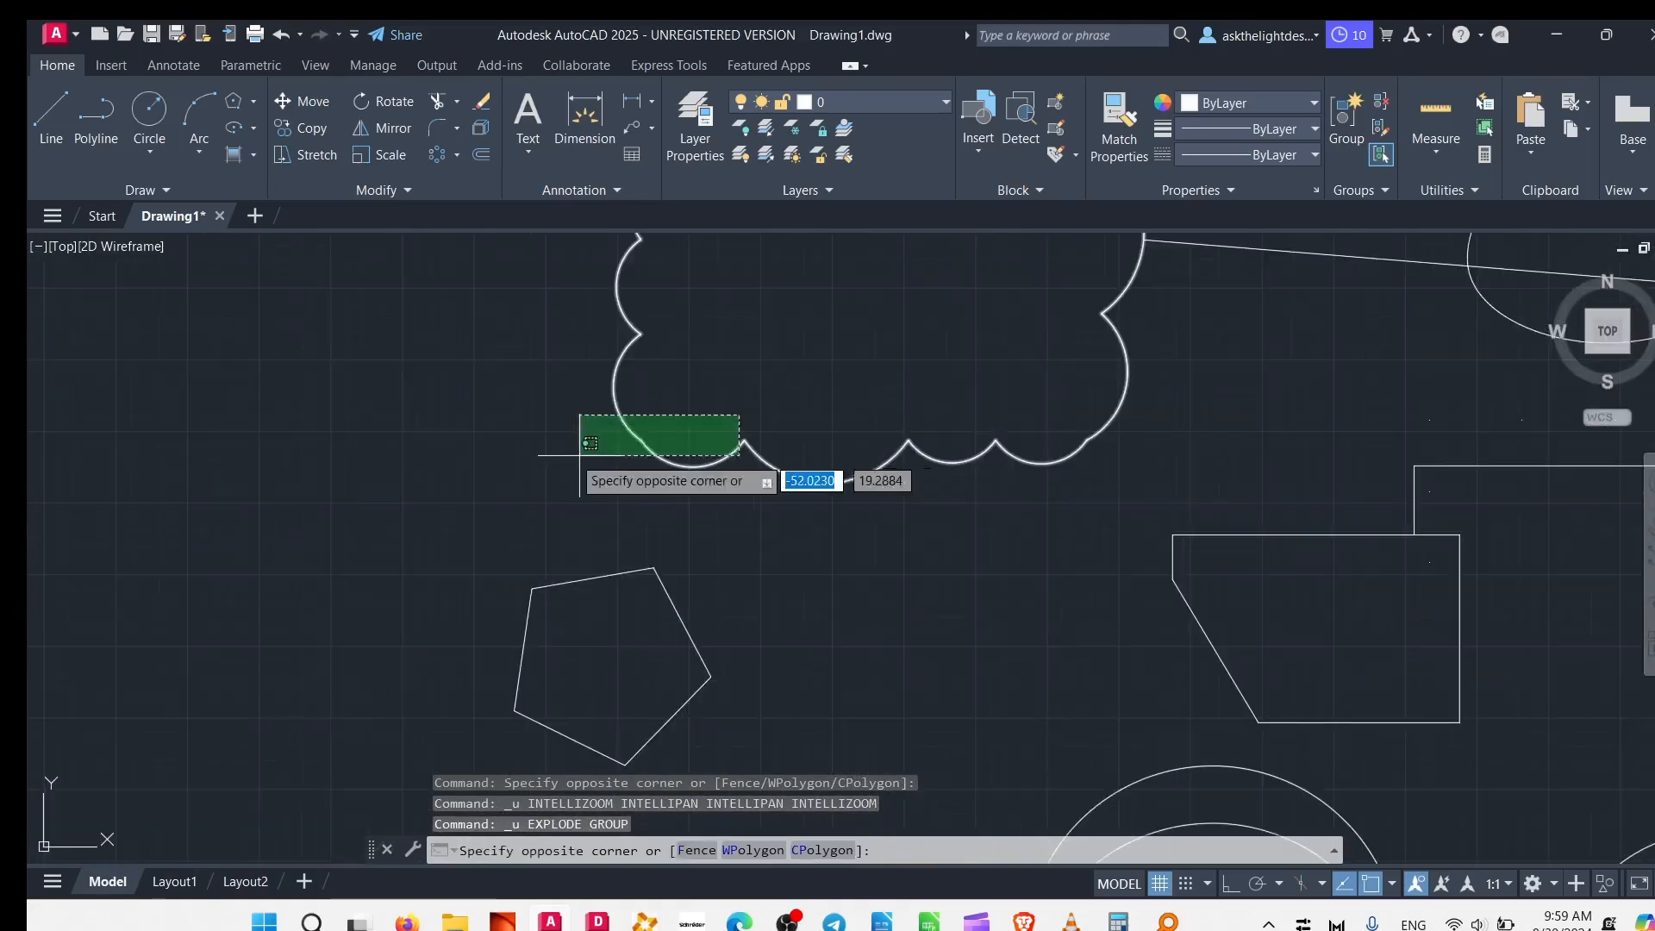
{"action": "left_click", "coordinate": [642, 439]}
{"action": "middle_click_drag", "start_coordinate": [592, 436], "coordinate": [626, 524]}
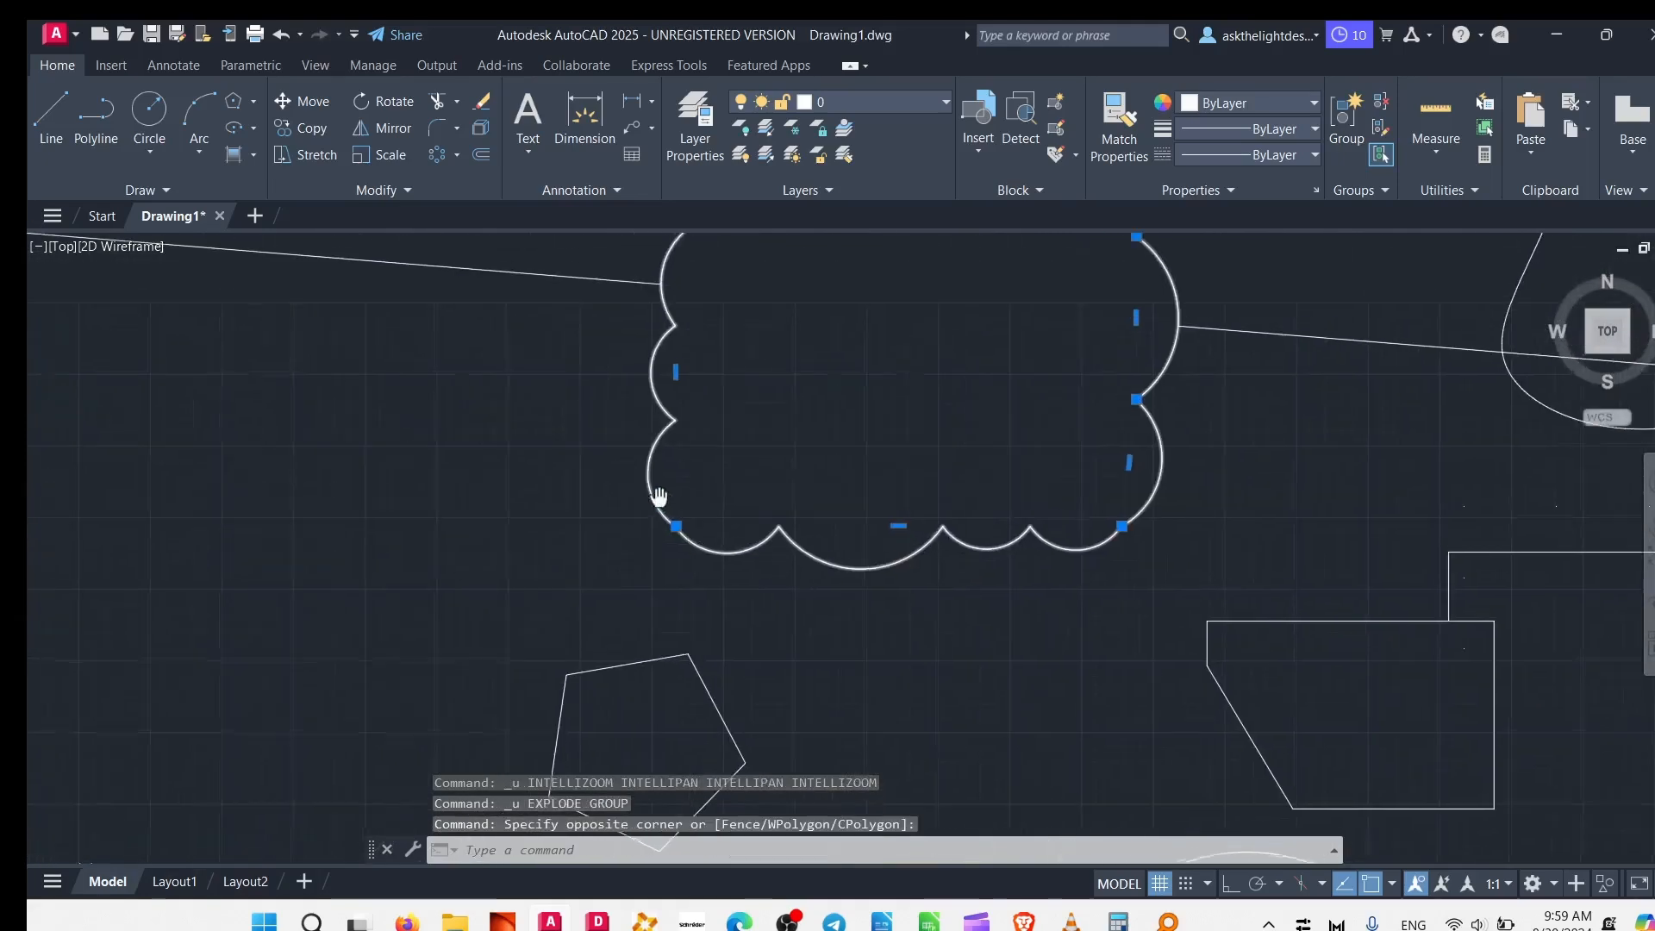
{"action": "left_click", "coordinate": [675, 377]}
{"action": "left_click", "coordinate": [661, 367]}
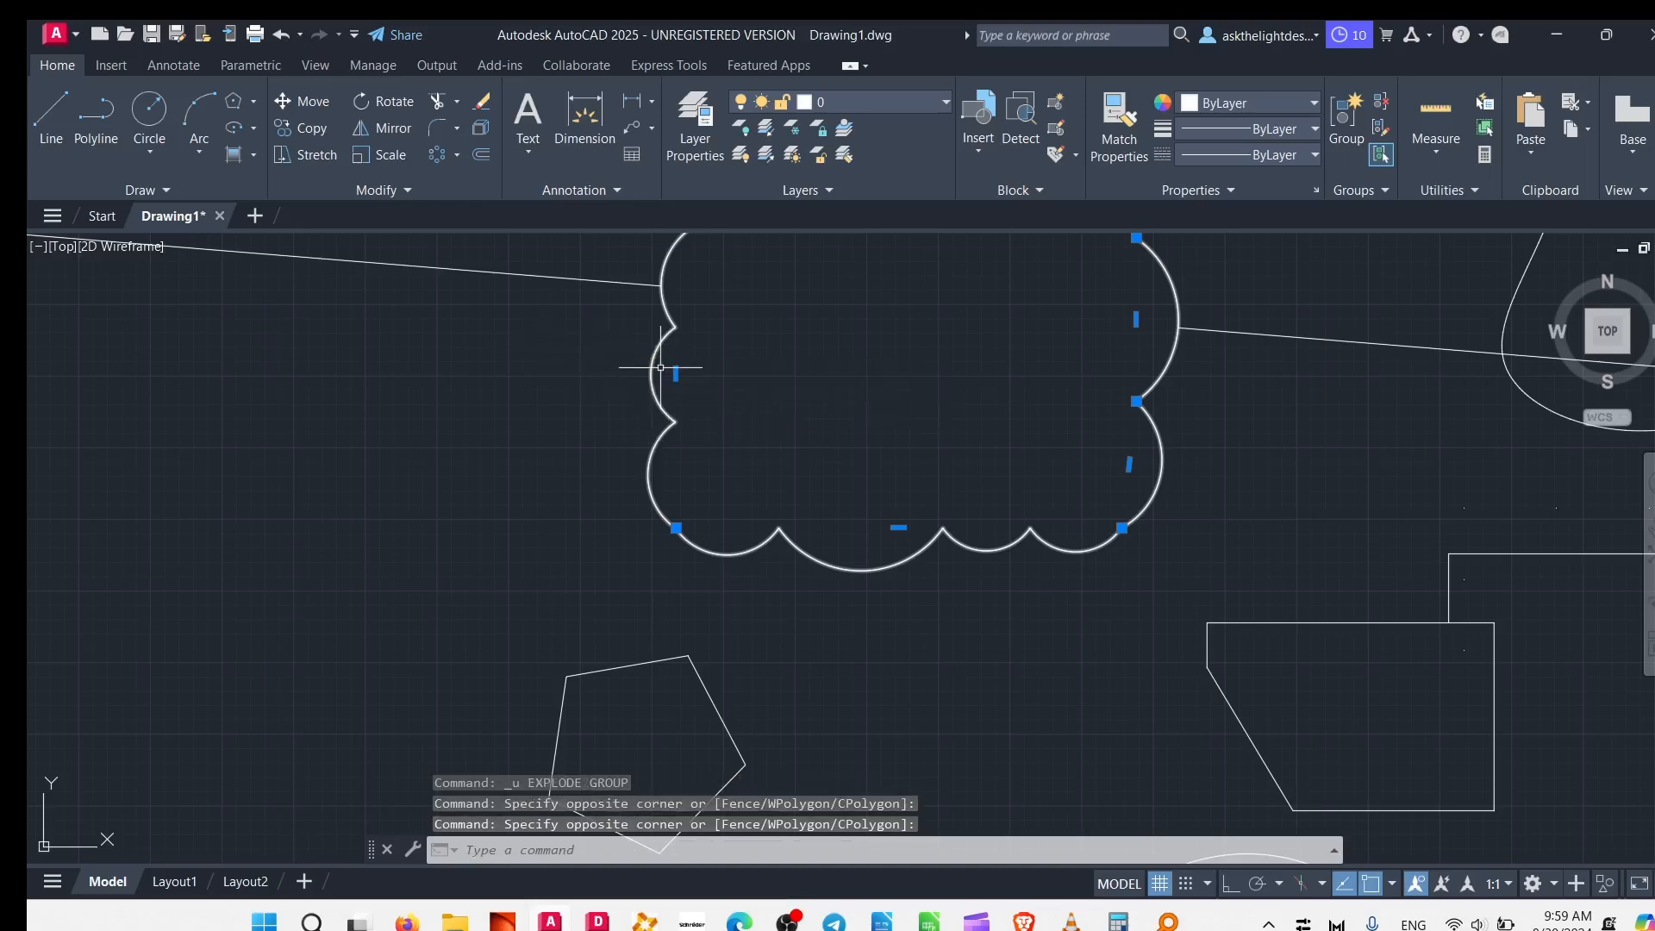
{"action": "left_click", "coordinate": [676, 373]}
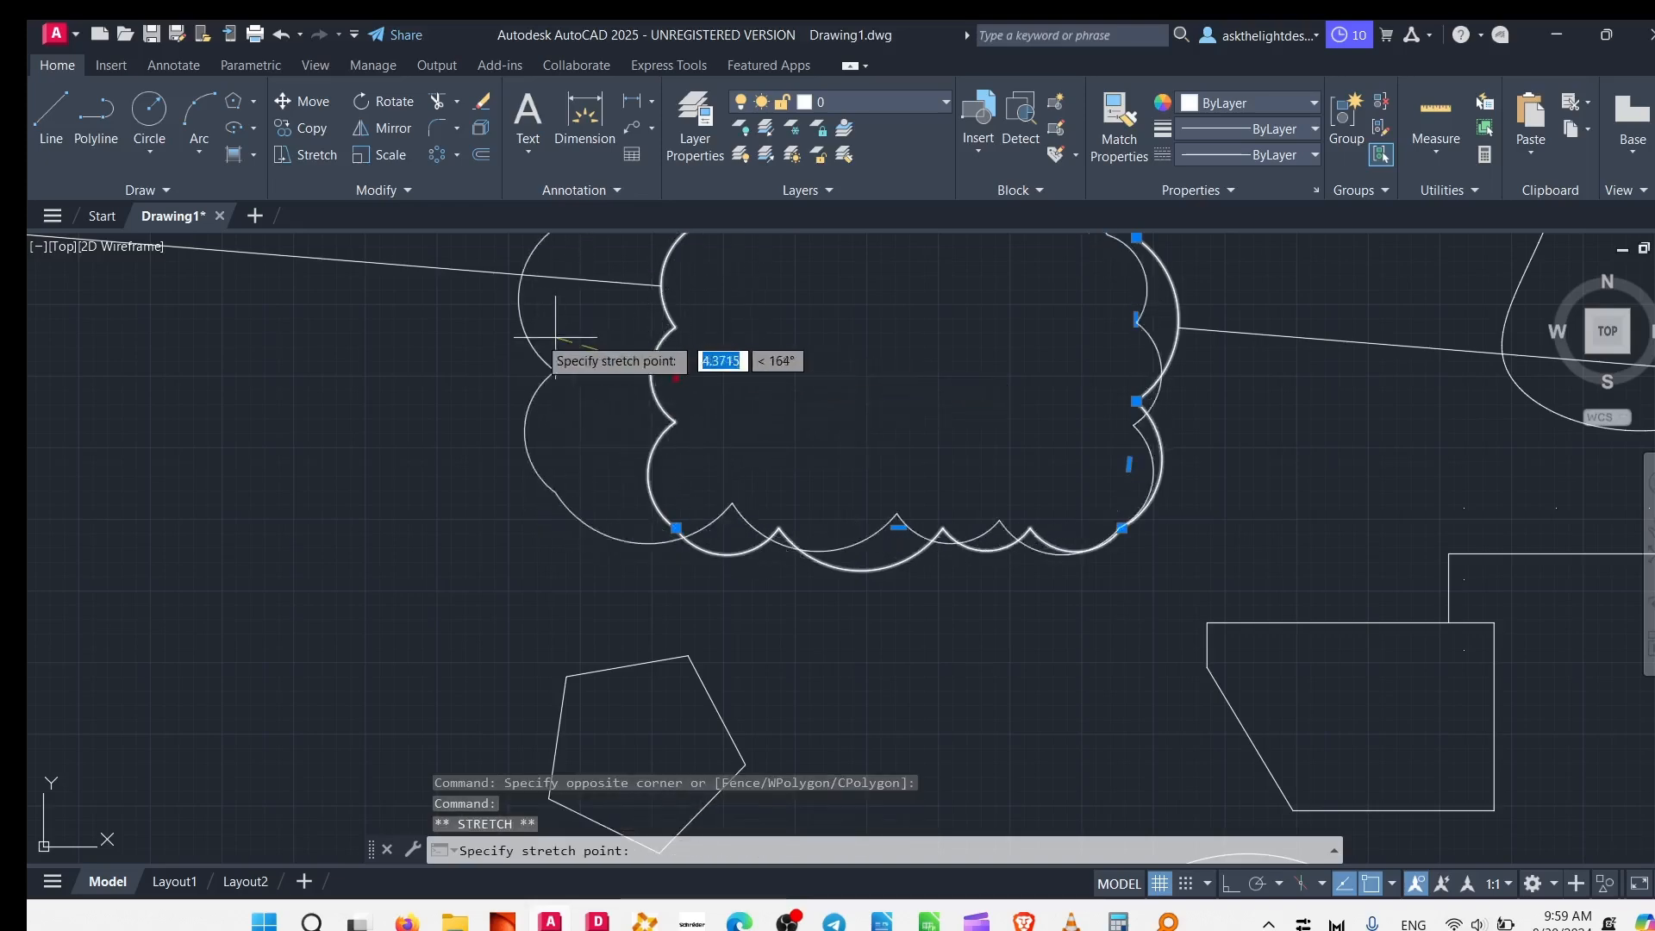
{"action": "middle_click_drag", "start_coordinate": [536, 336], "coordinate": [587, 537]}
{"action": "left_click", "coordinate": [439, 550]}
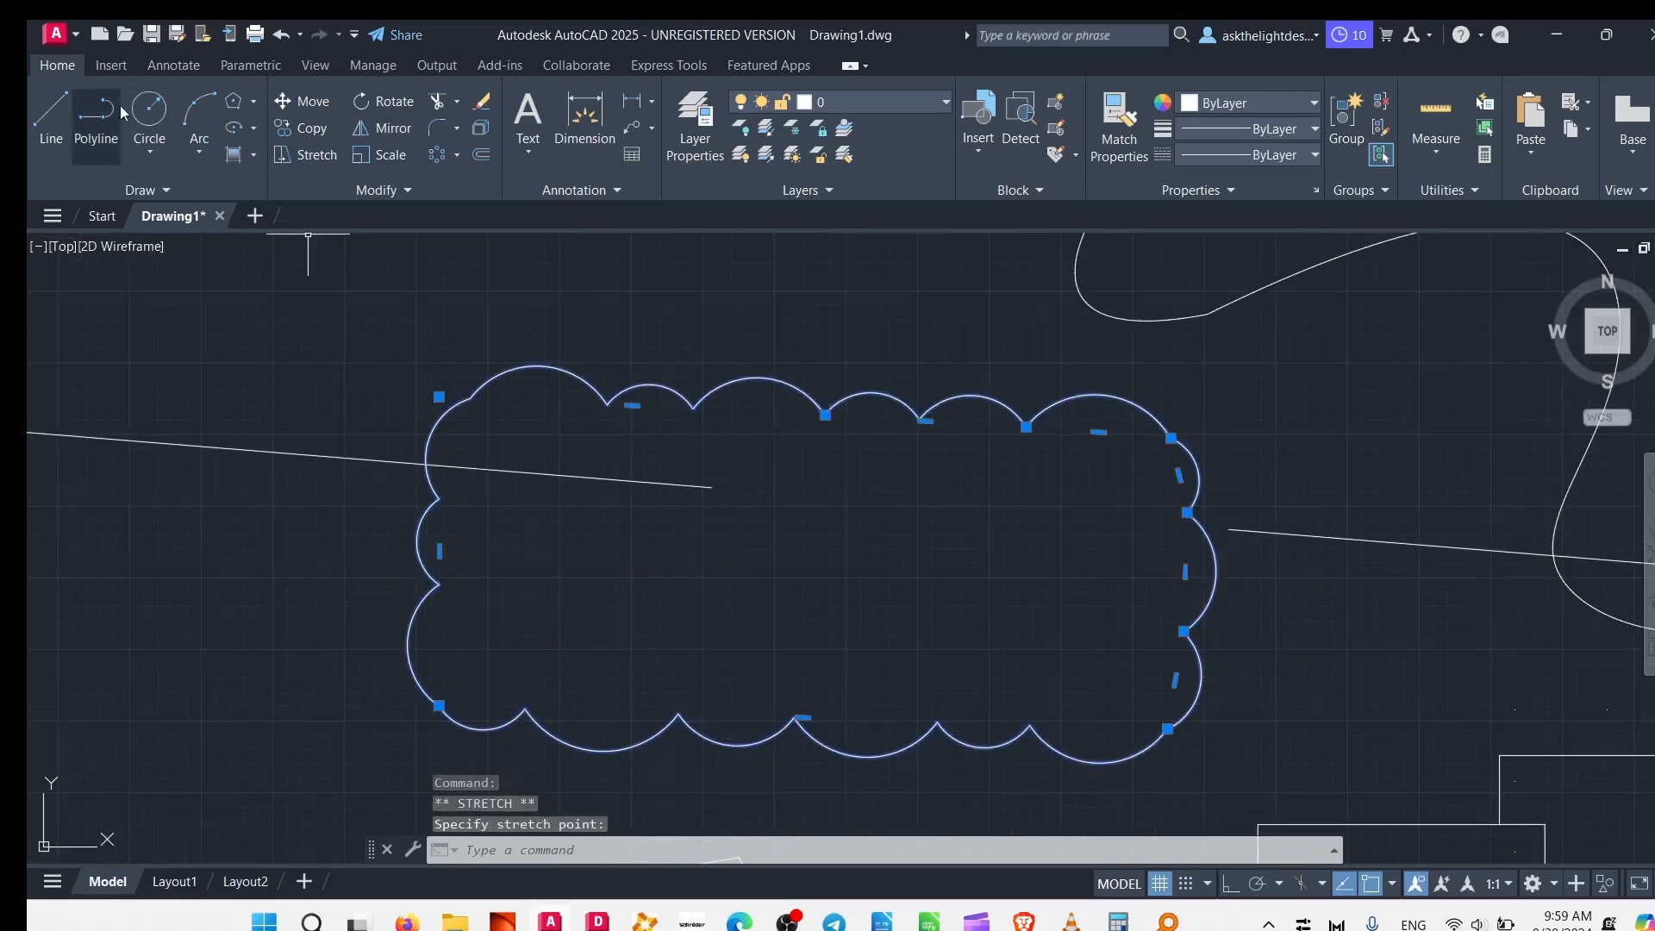
- Explode the stretched revision cloud and select its upper arcs individually to check that they are separate
{"action": "left_click", "coordinate": [480, 129]}
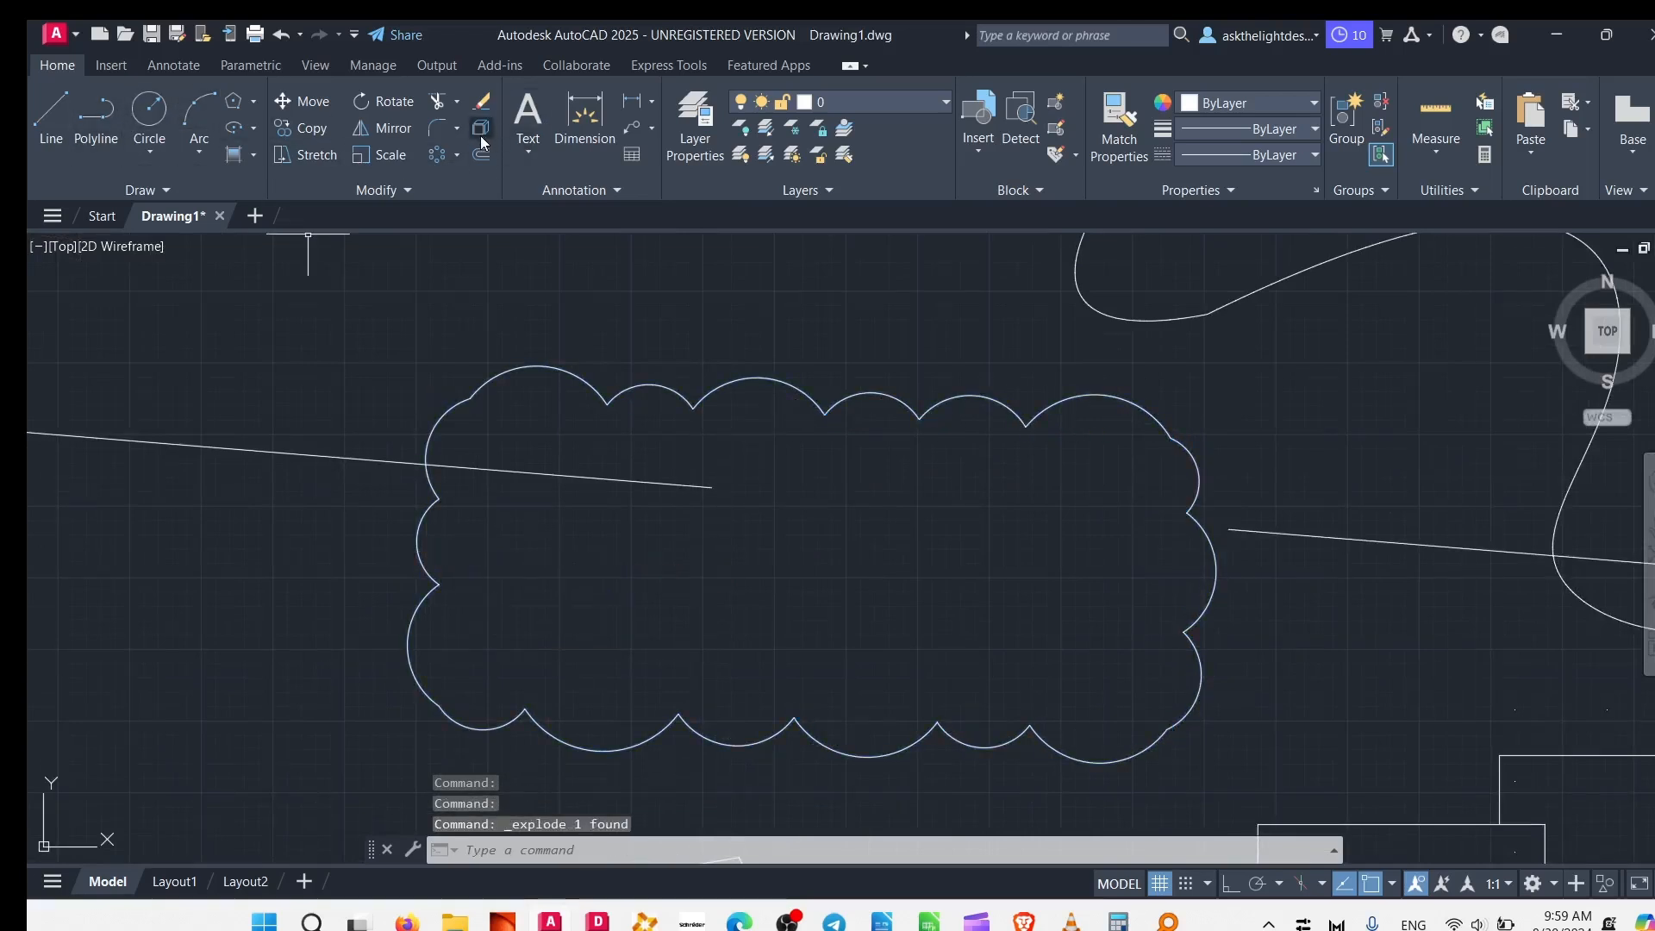
{"action": "left_click", "coordinate": [715, 369]}
{"action": "left_click", "coordinate": [662, 404]}
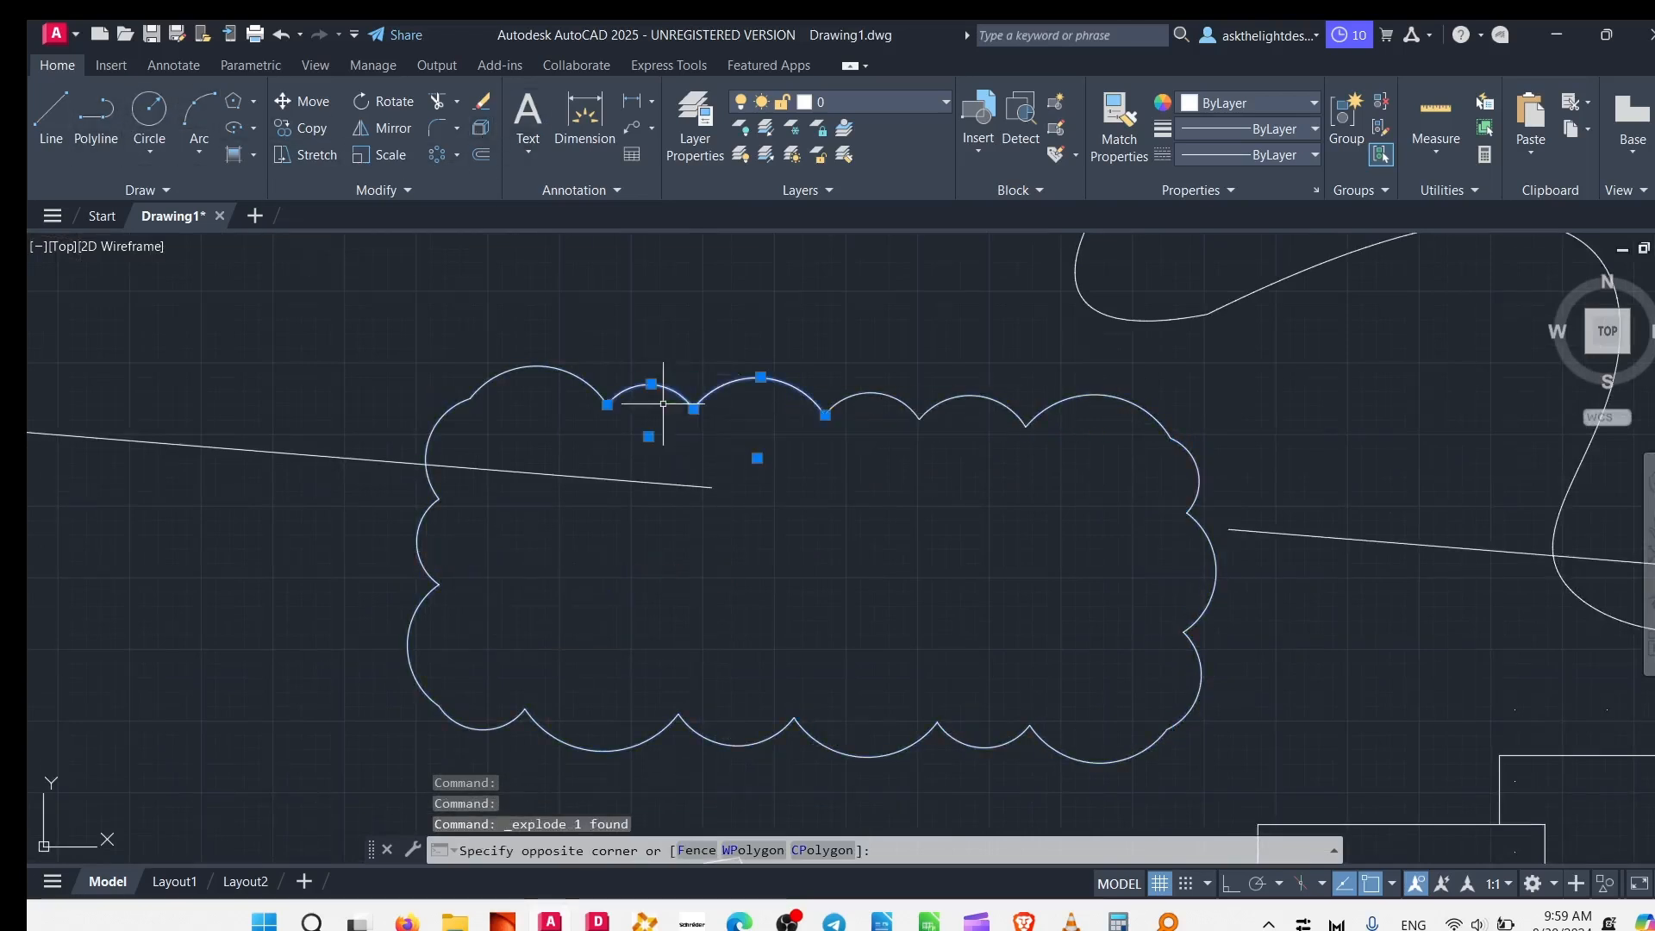
{"action": "left_click", "coordinate": [891, 358]}
{"action": "left_click", "coordinate": [831, 466]}
{"action": "left_click", "coordinate": [1077, 388]}
{"action": "left_click", "coordinate": [921, 475]}
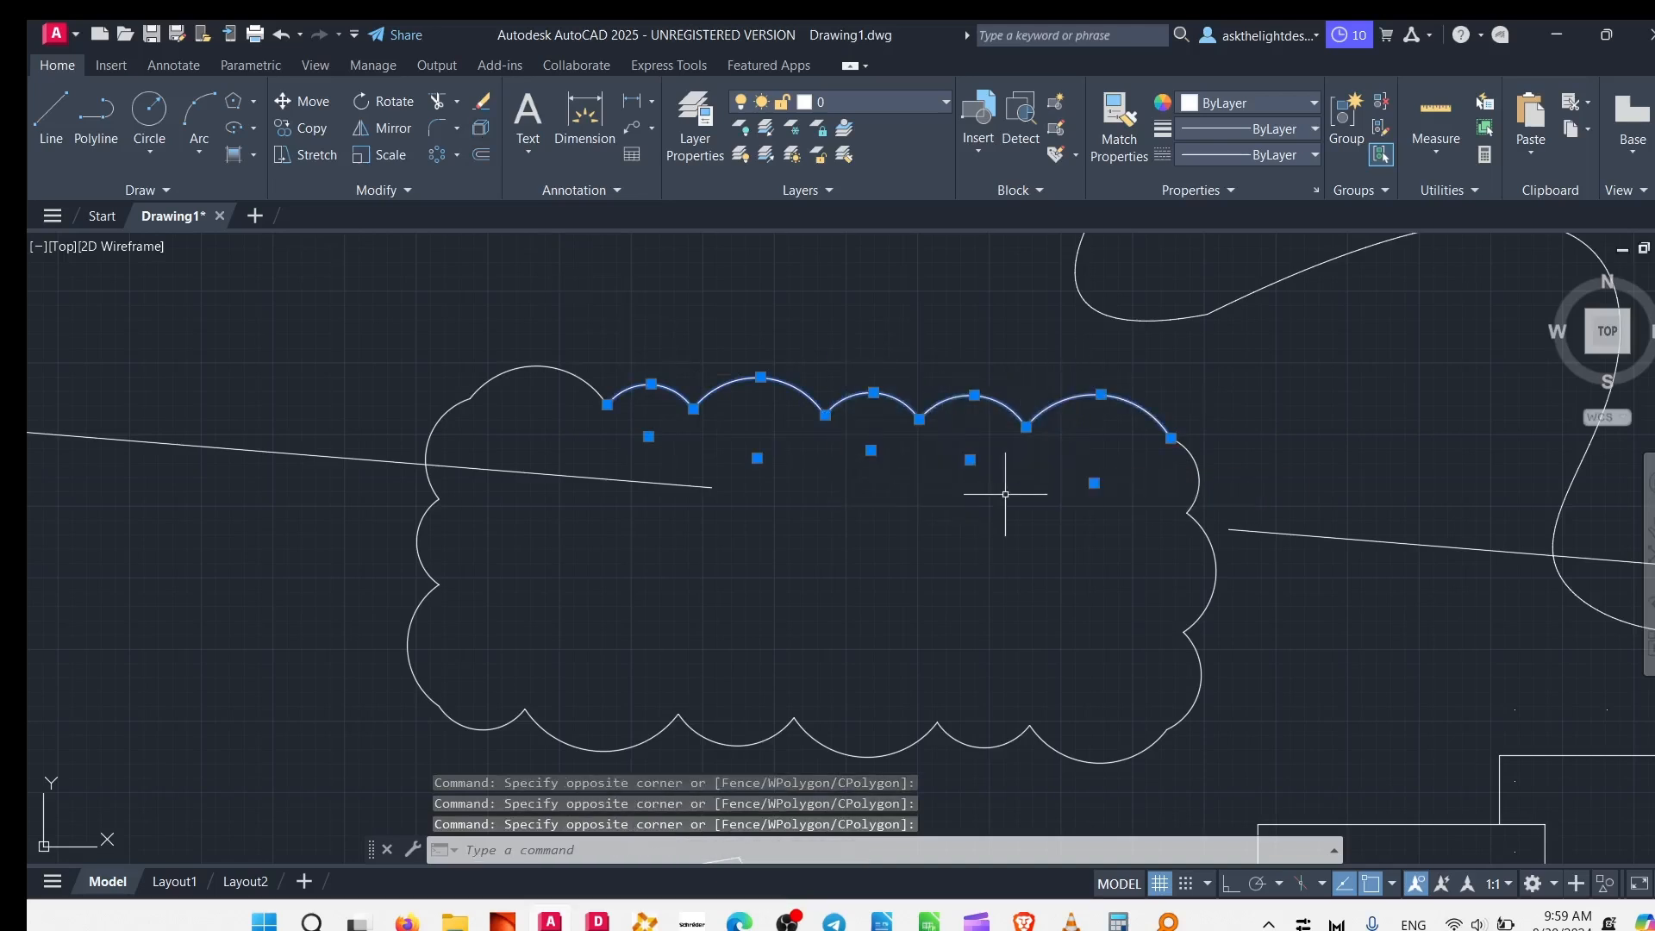
{"action": "key", "text": "Escape"}
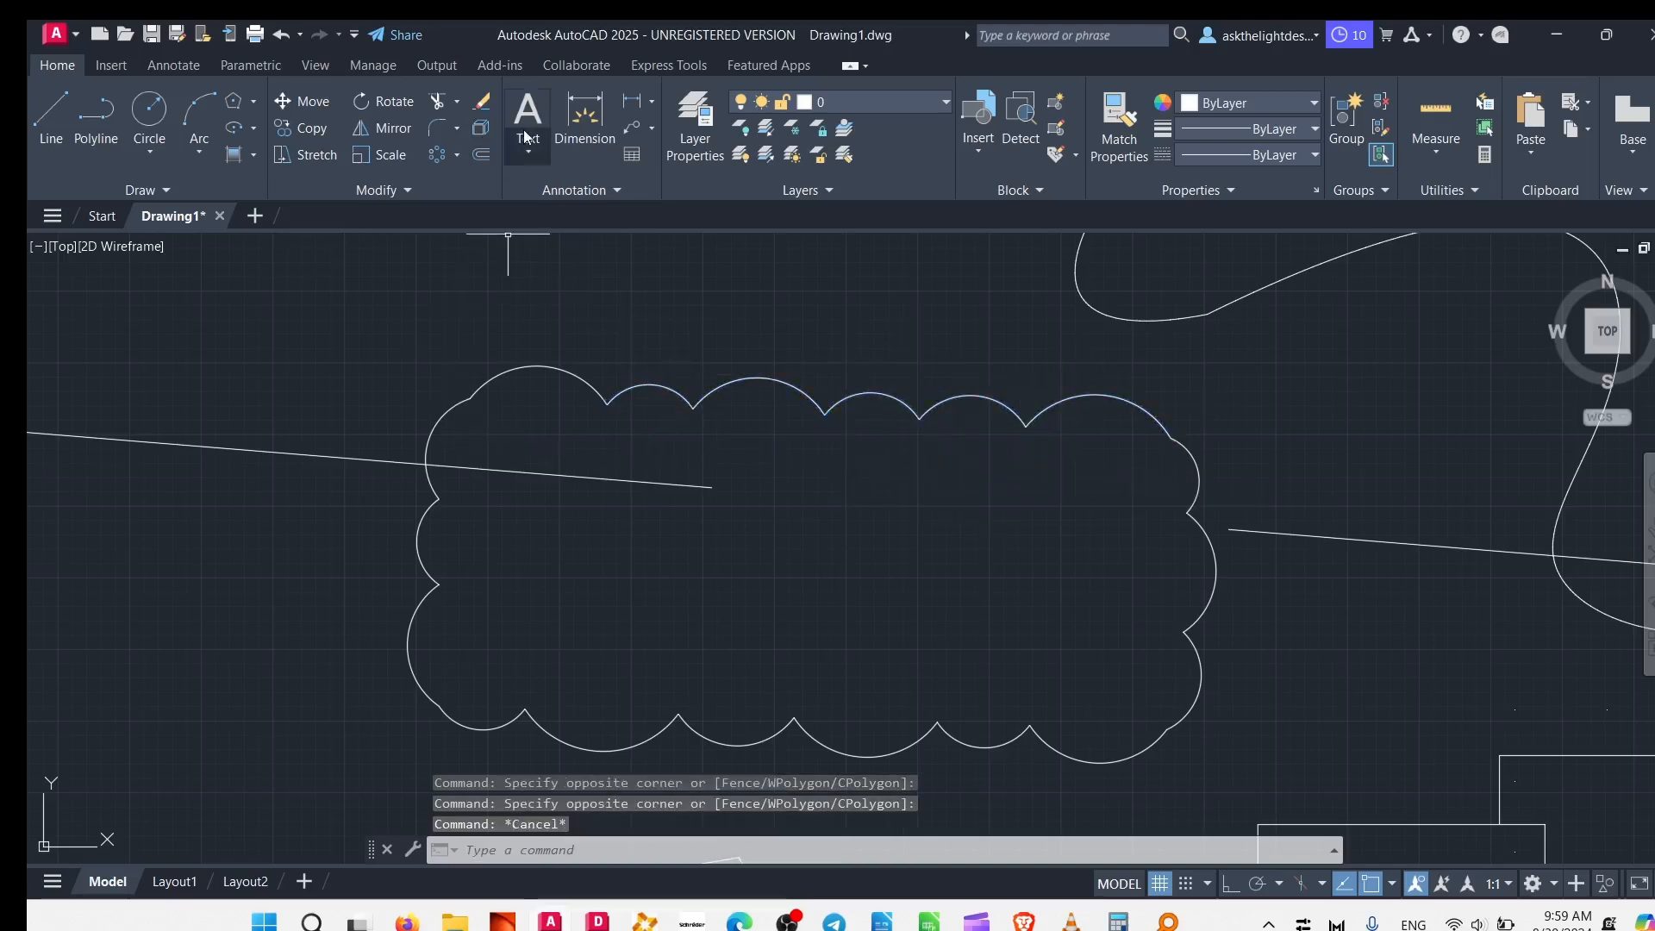
{"action": "left_click", "coordinate": [479, 158]}
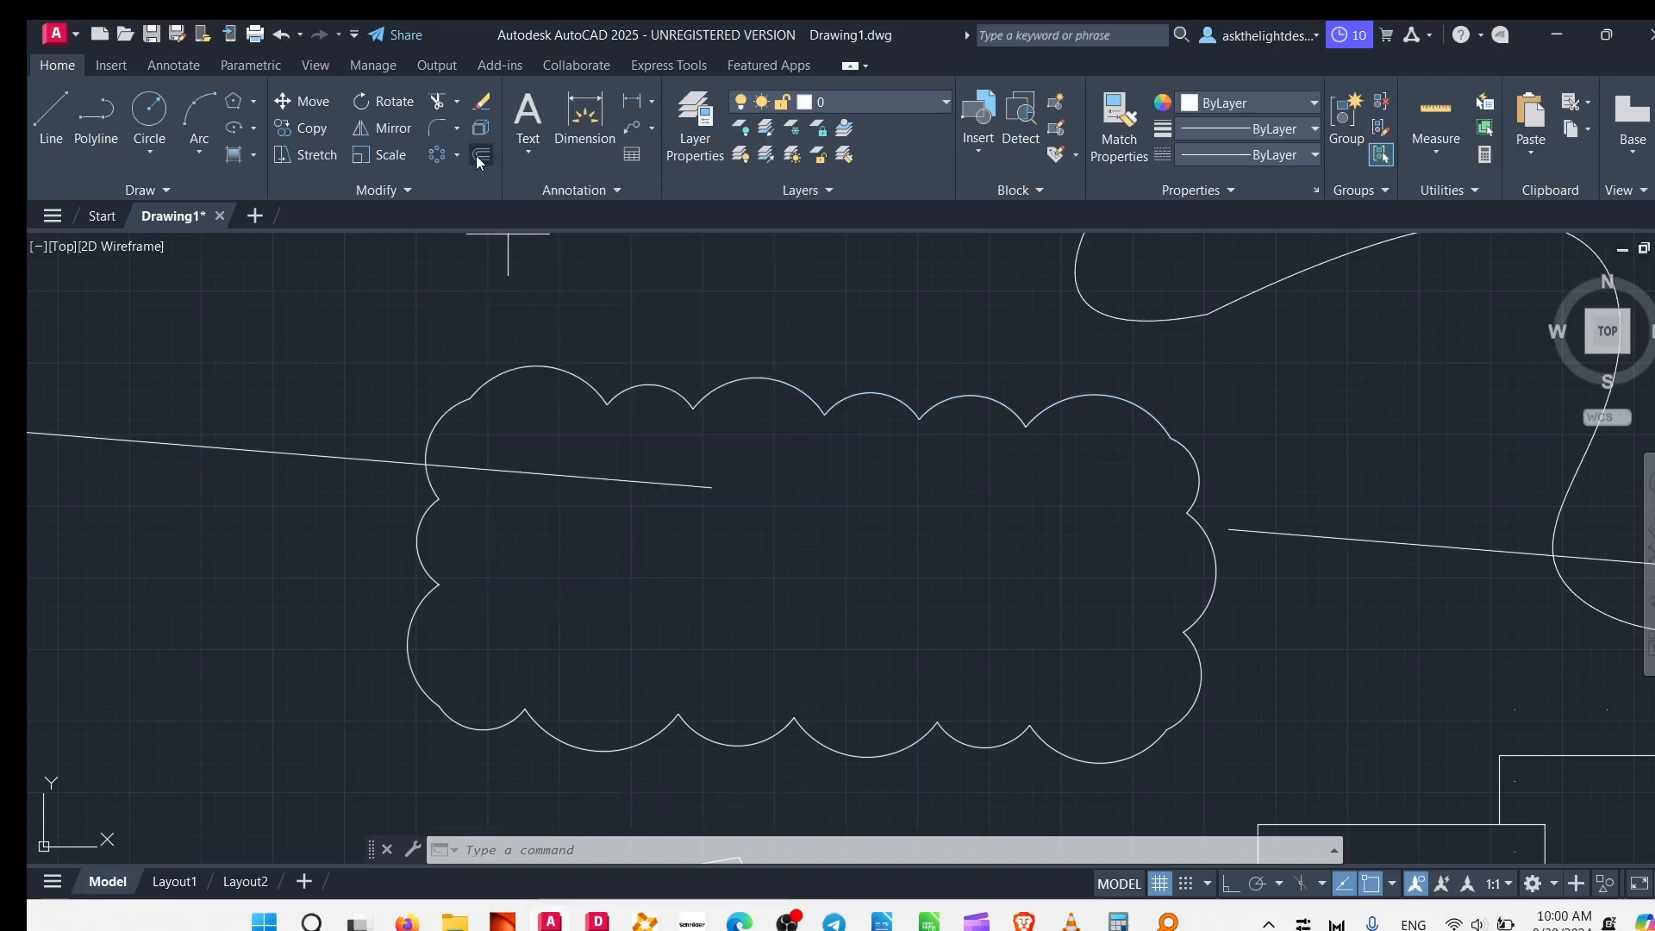
{"action": "scroll", "coordinate": [876, 569], "scroll_direction": "down", "scroll_amount": 5}
{"action": "mouse_move", "coordinate": [1106, 772]}
{"action": "middle_mouse_down"}
{"action": "mouse_move", "coordinate": [820, 495]}
{"action": "mouse_move", "coordinate": [755, 380]}
{"action": "middle_mouse_up"}
{"action": "middle_click_drag", "start_coordinate": [1129, 506], "coordinate": [1286, 699]}
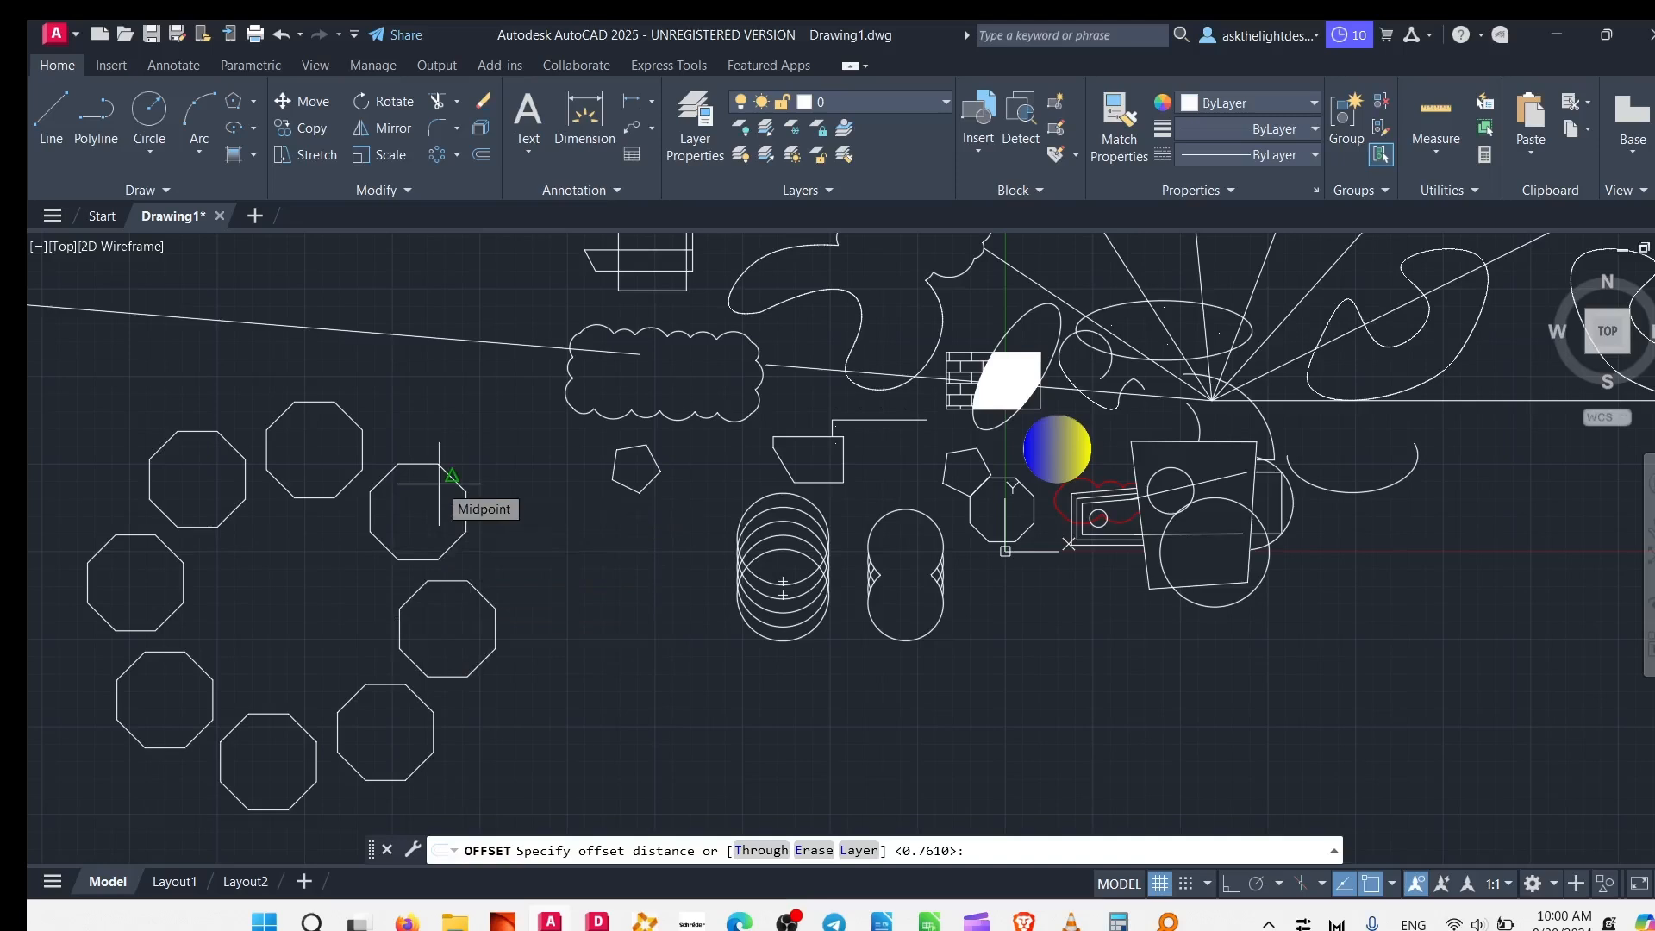
{"action": "key", "text": "Escape"}
{"action": "key", "text": "Escape"}
{"action": "key", "text": "Escape"}
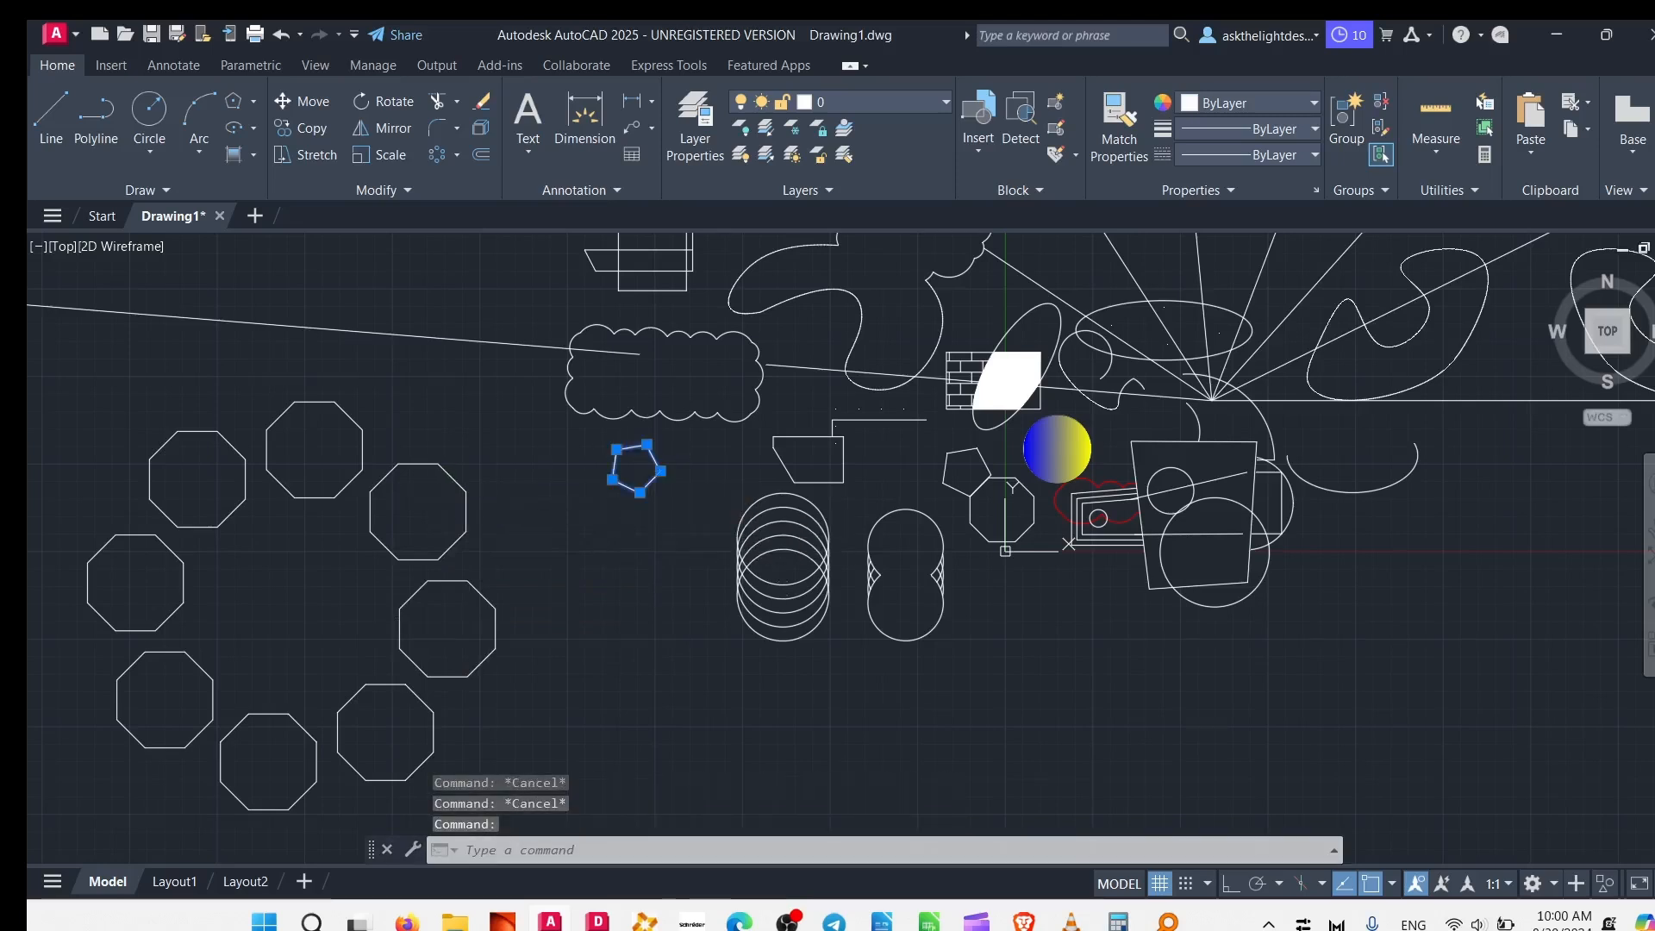
- Move the selected small pentagon down and slightly left into the empty space beside the octagon array
{"action": "scroll", "coordinate": [664, 474], "scroll_direction": "up", "scroll_amount": 6}
{"action": "middle_click_drag", "start_coordinate": [665, 472], "coordinate": [792, 469]}
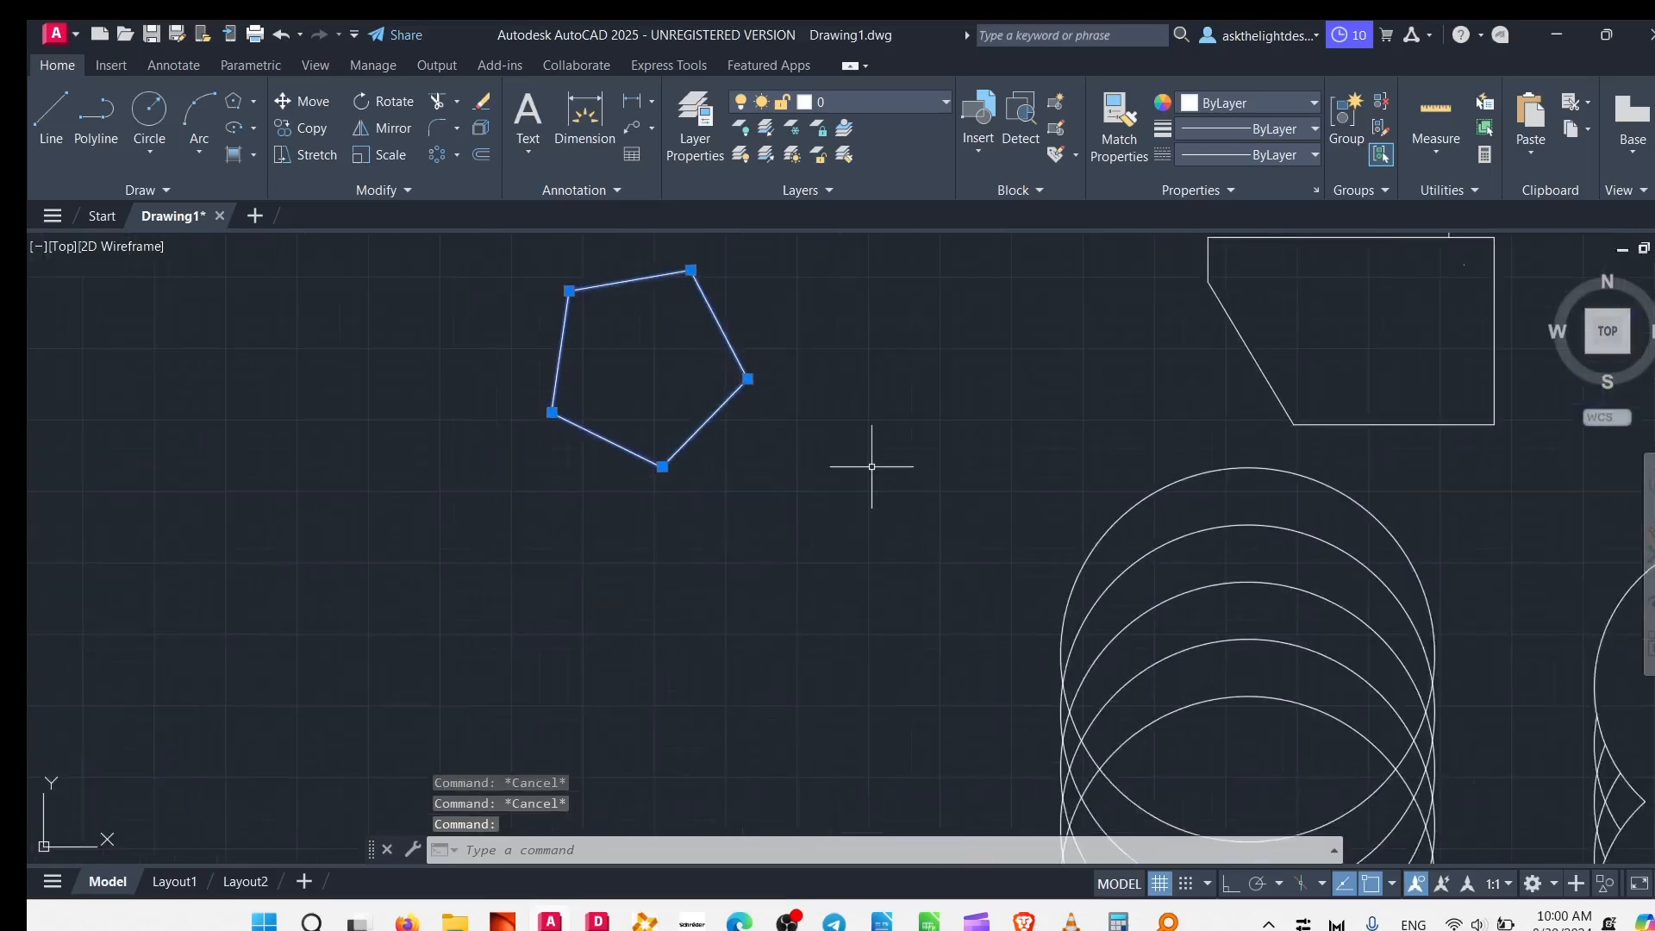
{"action": "type", "text": "m"}
{"action": "key", "text": "Return"}
{"action": "left_click", "coordinate": [826, 396]}
{"action": "left_click", "coordinate": [692, 636]}
{"action": "middle_click_drag", "start_coordinate": [692, 637], "coordinate": [934, 424]}
- Try to offset the moved pentagon by a distance of about 1.13 picked between two points above its upper edge
{"action": "type", "text": "o"}
{"action": "key", "text": "Return"}
{"action": "left_click", "coordinate": [759, 303]}
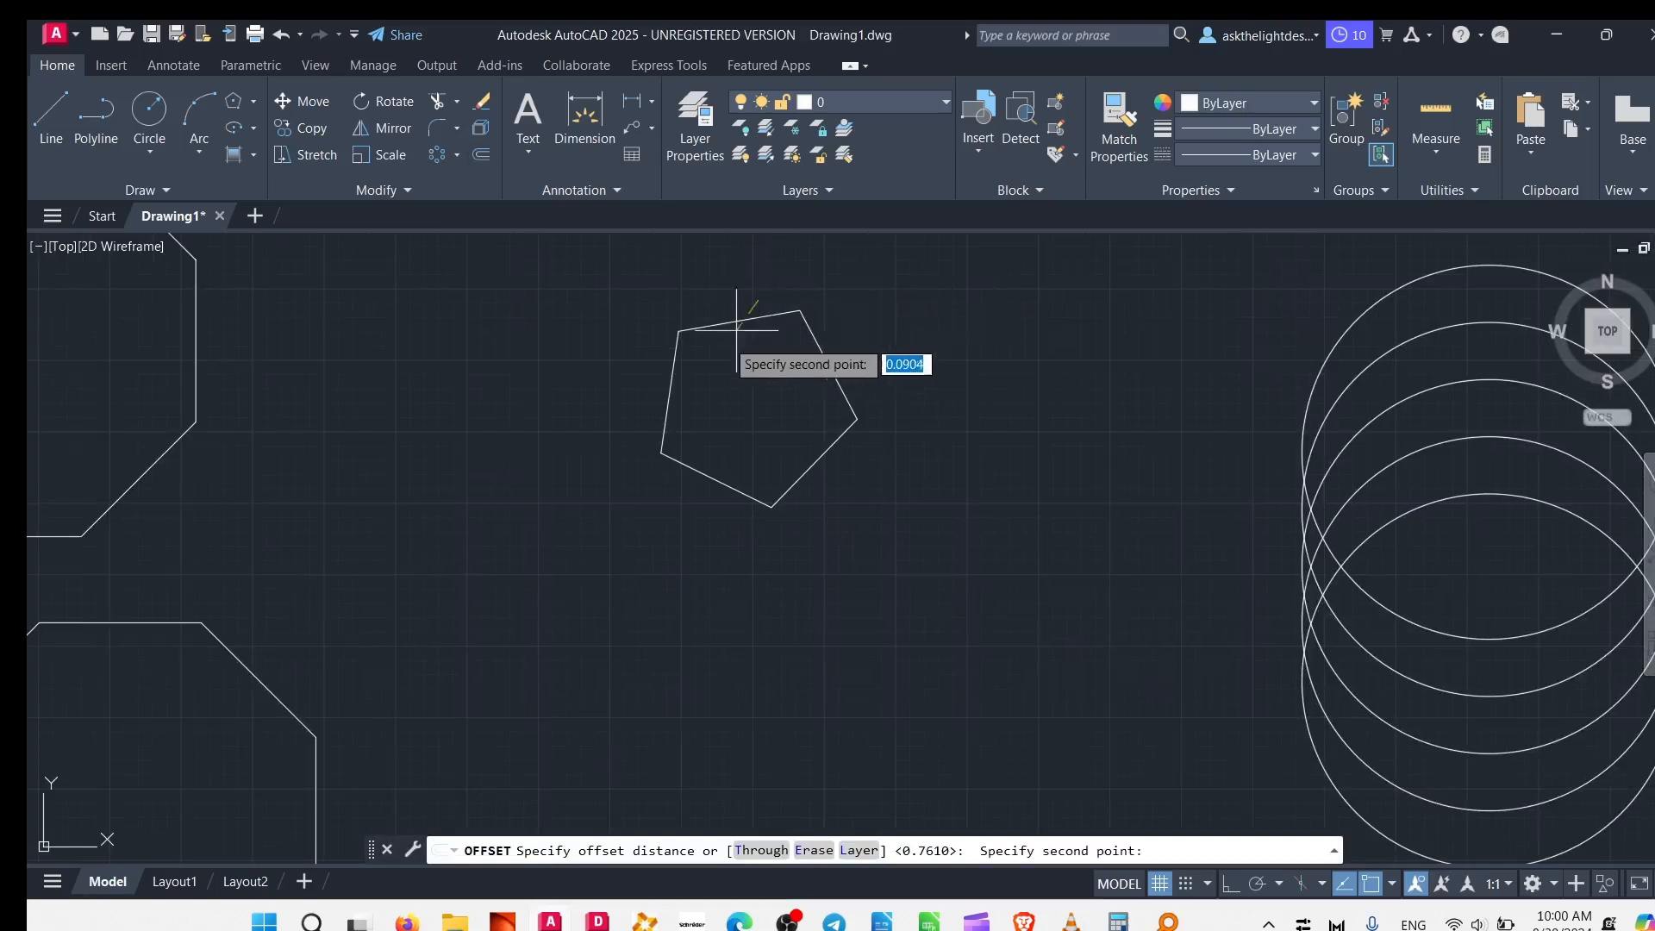
{"action": "middle_click_drag", "start_coordinate": [750, 312], "coordinate": [758, 517]}
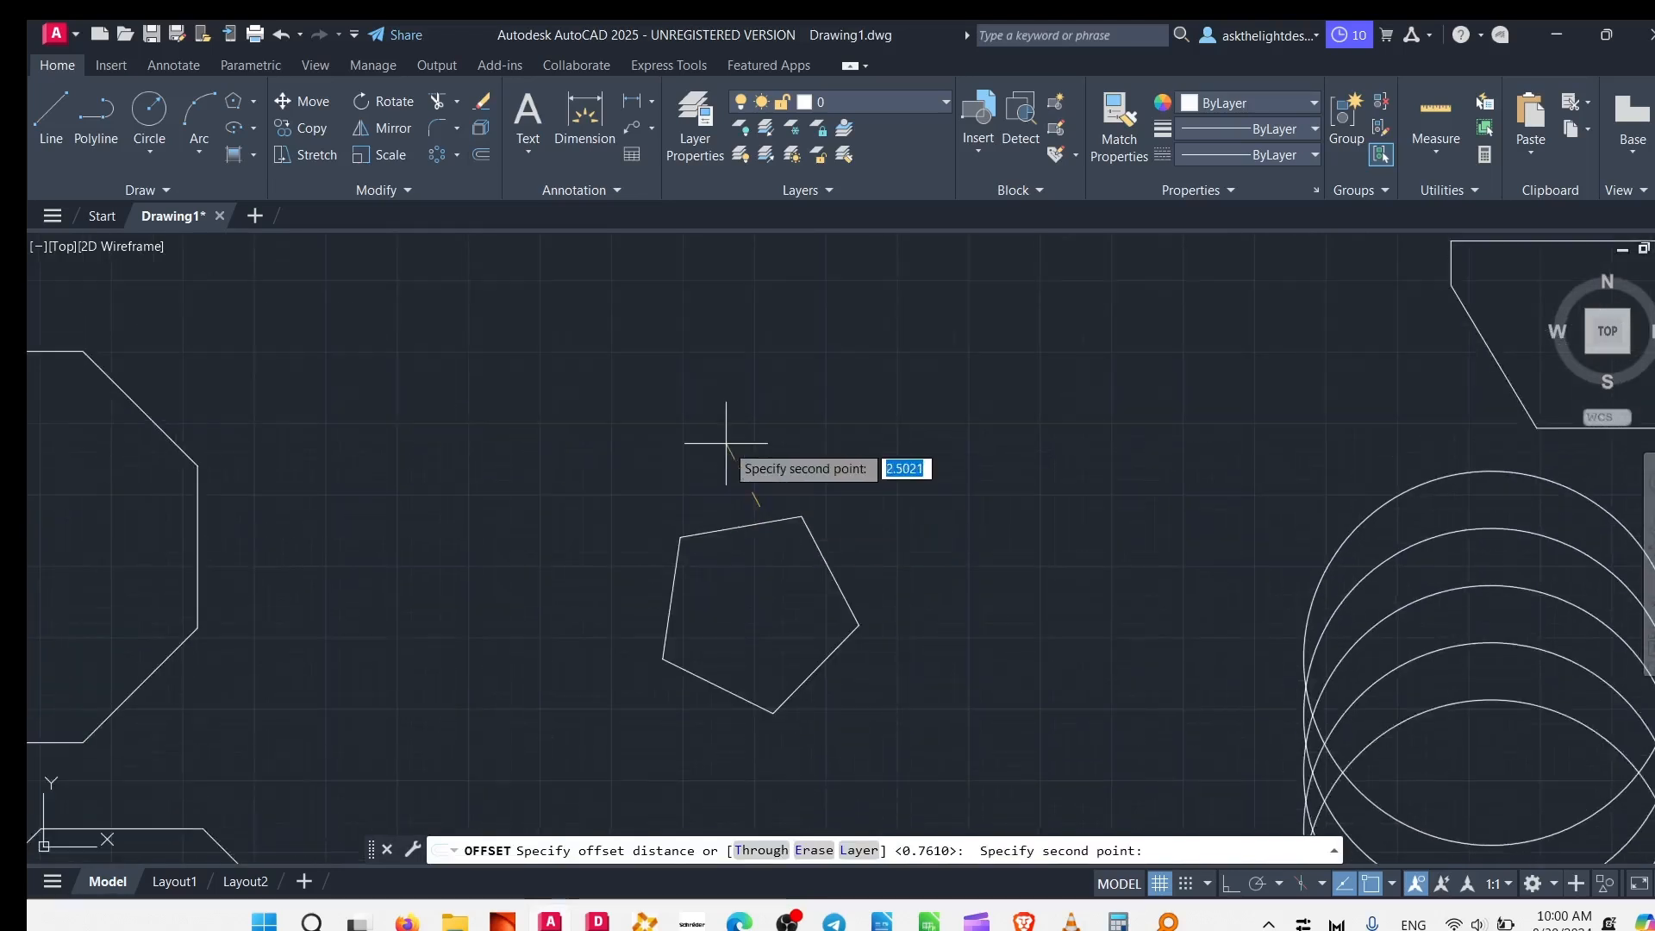
{"action": "left_click", "coordinate": [749, 481]}
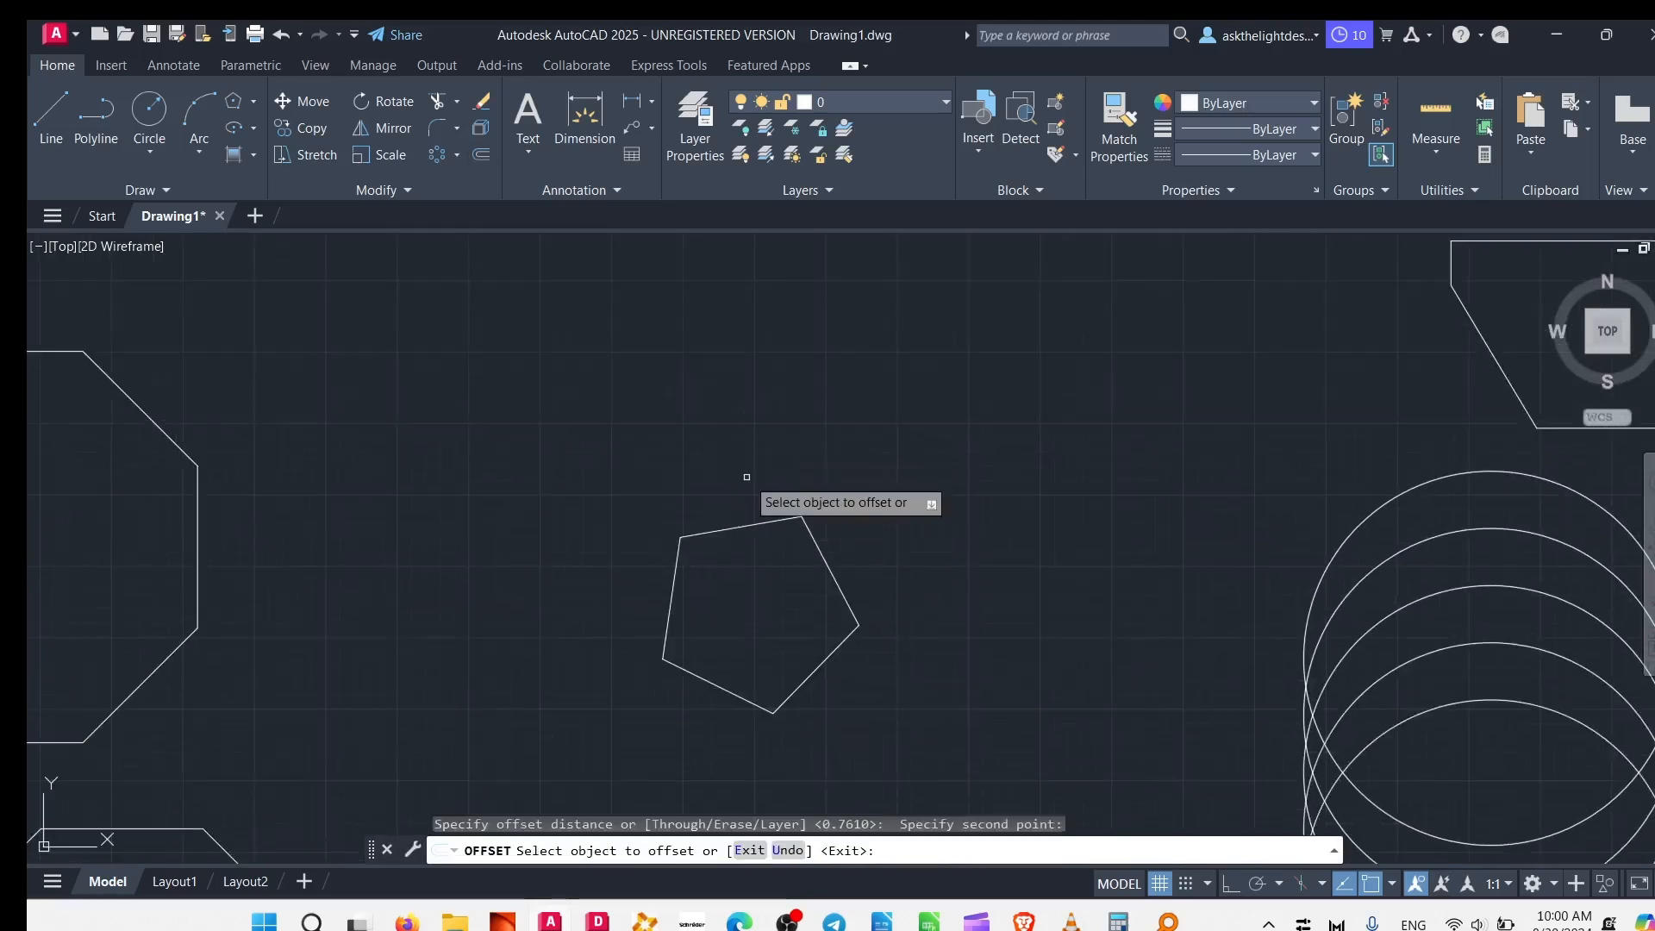
{"action": "left_click", "coordinate": [749, 529]}
{"action": "key", "text": "Return"}
- Try to offset the same pentagon with the offset distance set to 1
{"action": "left_click", "coordinate": [714, 532]}
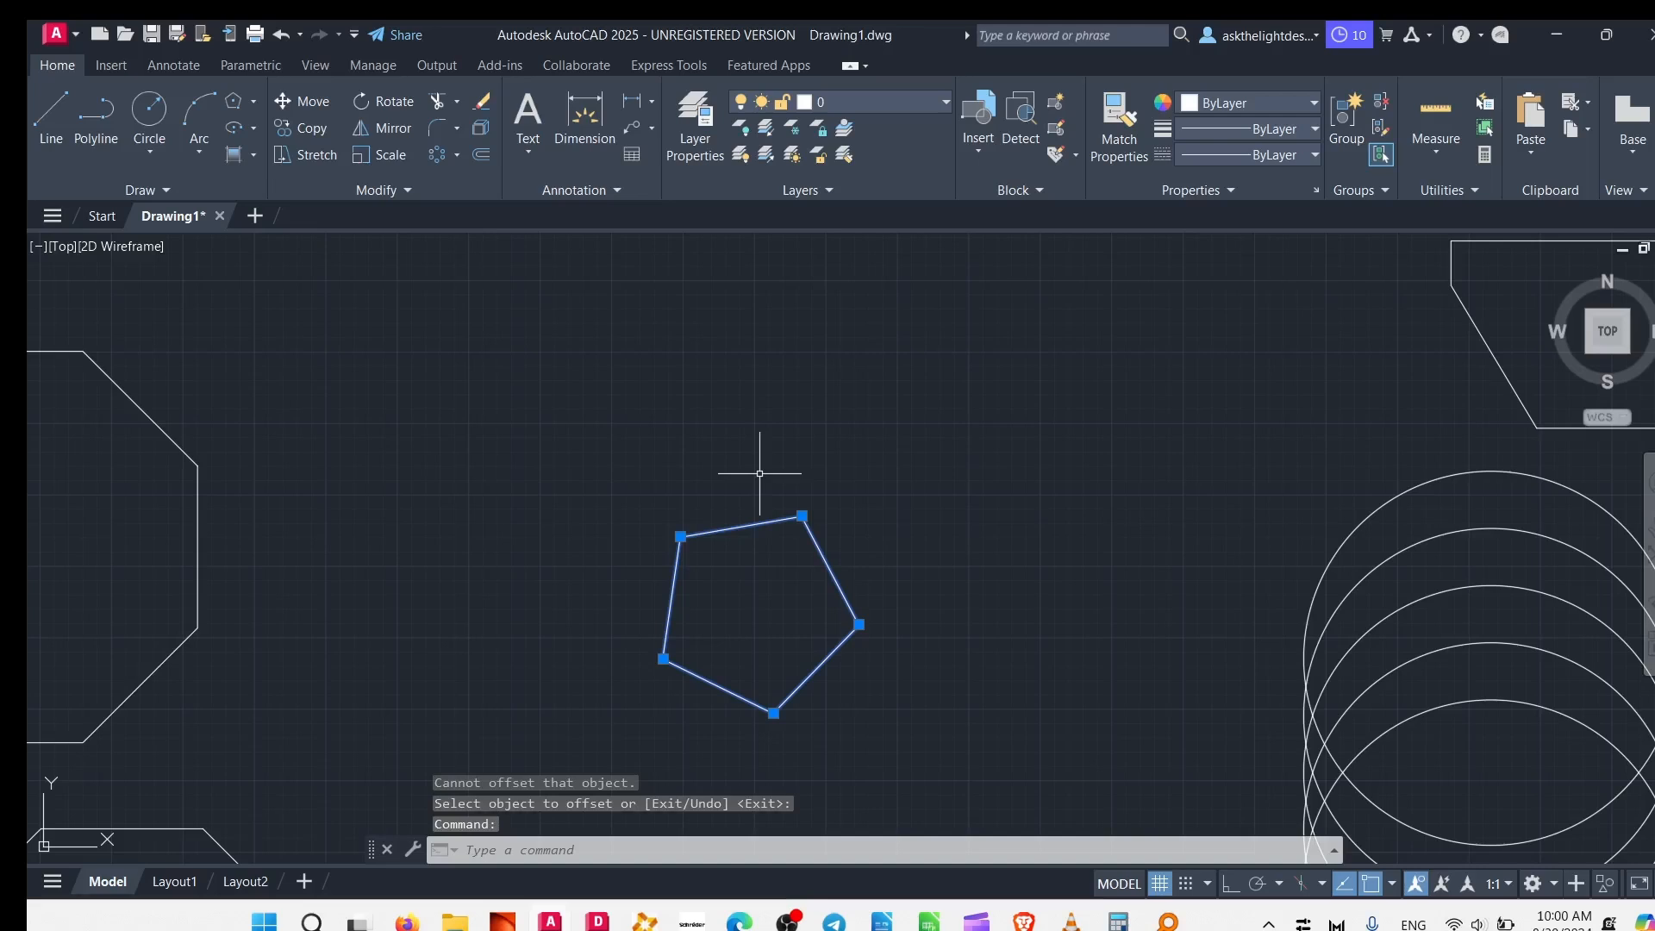
{"action": "left_click", "coordinate": [485, 156]}
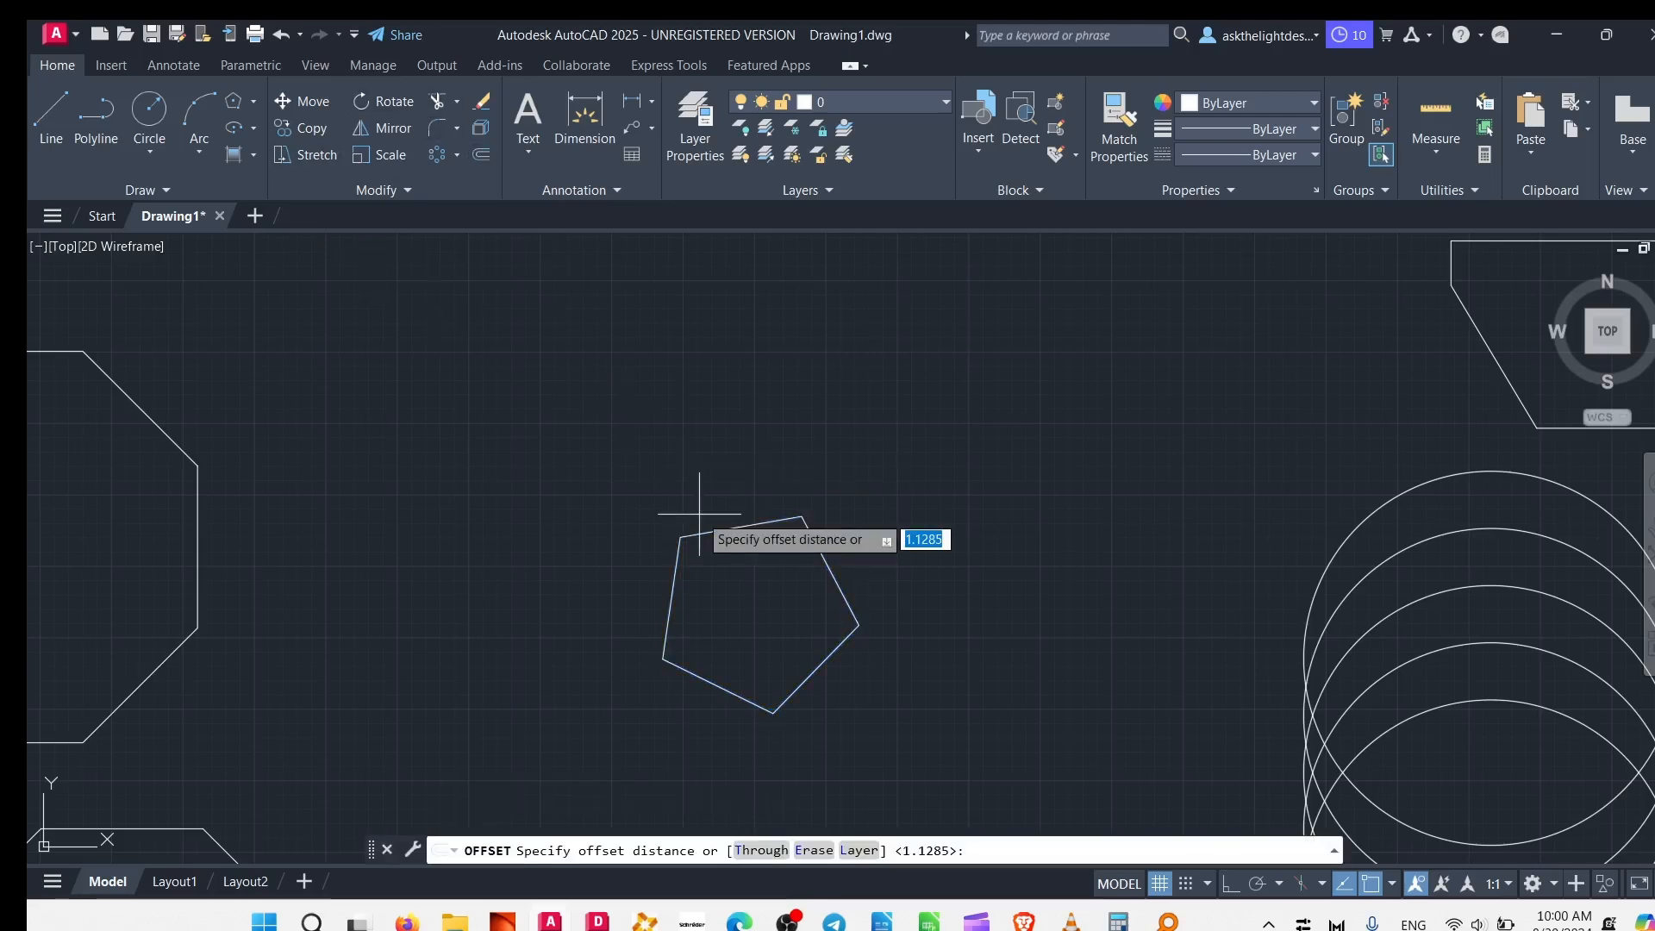
{"action": "type", "text": "1"}
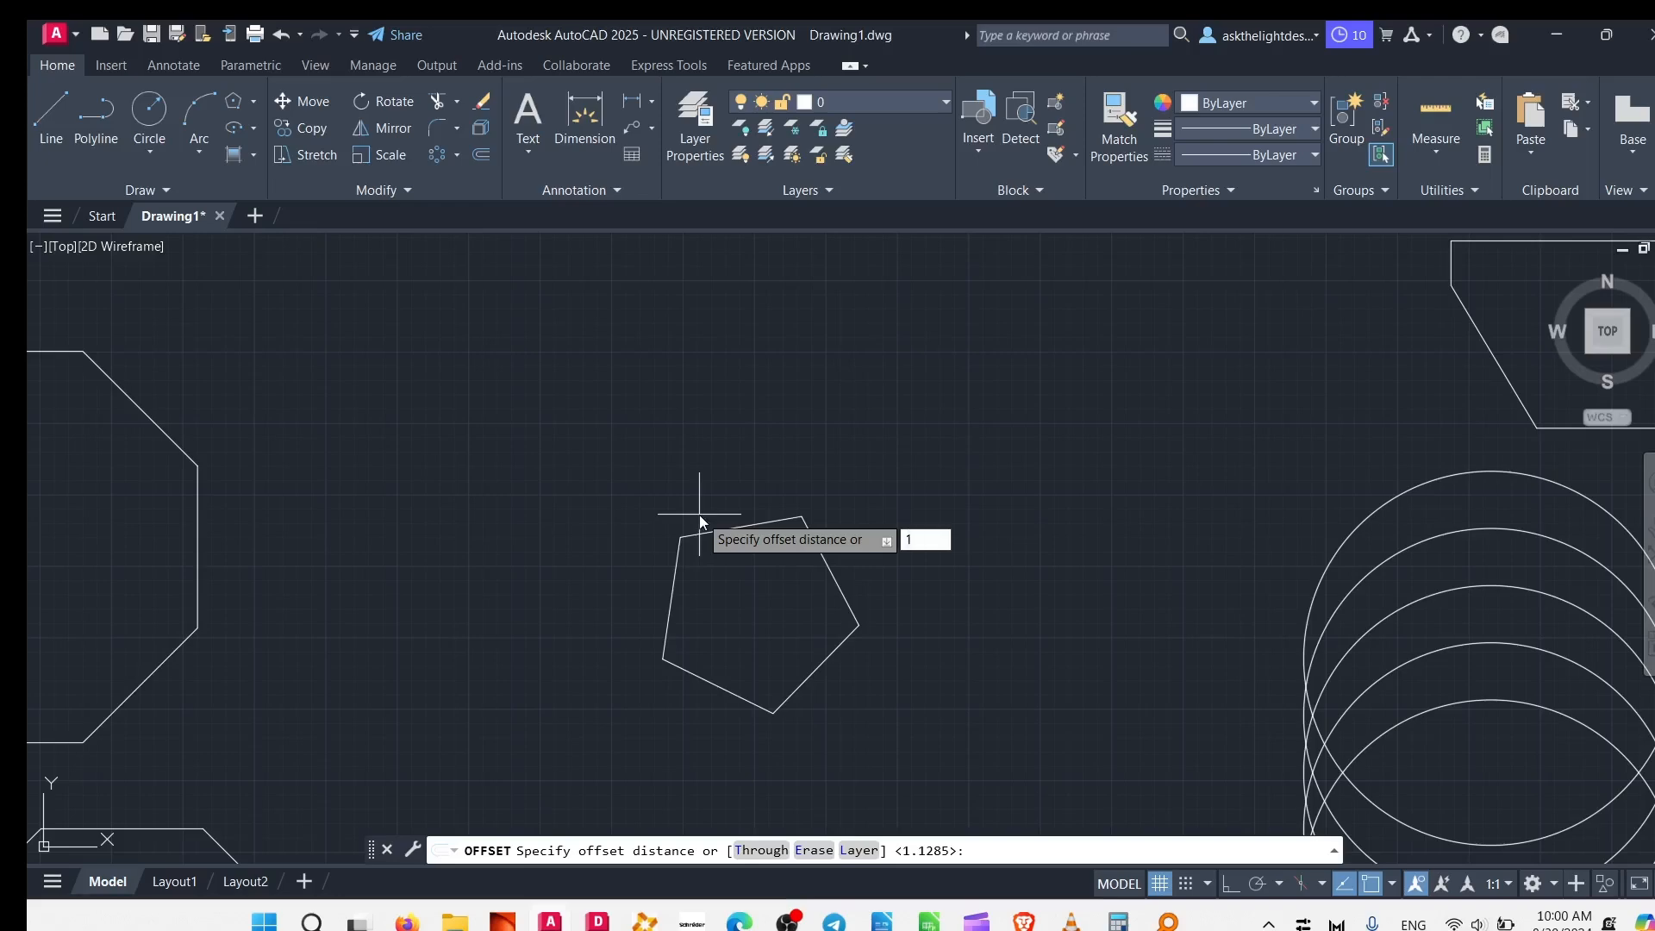
{"action": "key", "text": "Return"}
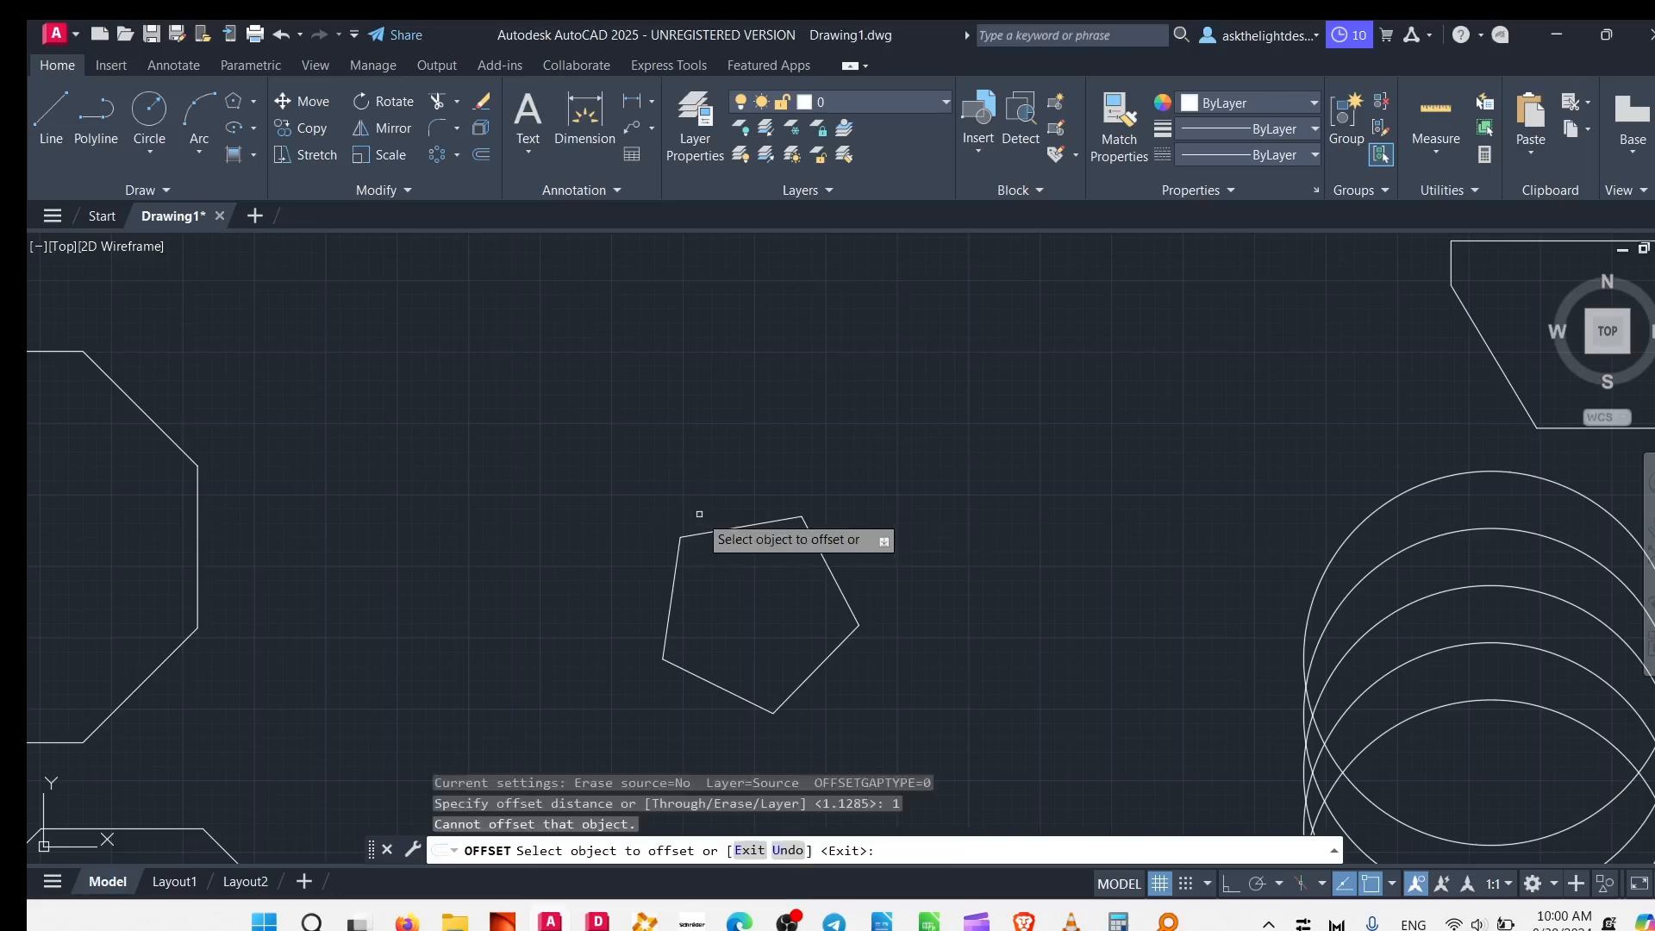
{"action": "left_click", "coordinate": [808, 516]}
- Offset the octagon near the origin outward three times by 1, each from the previous copy, and end the Offset command
{"action": "scroll", "coordinate": [1035, 508], "scroll_direction": "down", "scroll_amount": 3}
{"action": "middle_click_drag", "start_coordinate": [1083, 495], "coordinate": [551, 421]}
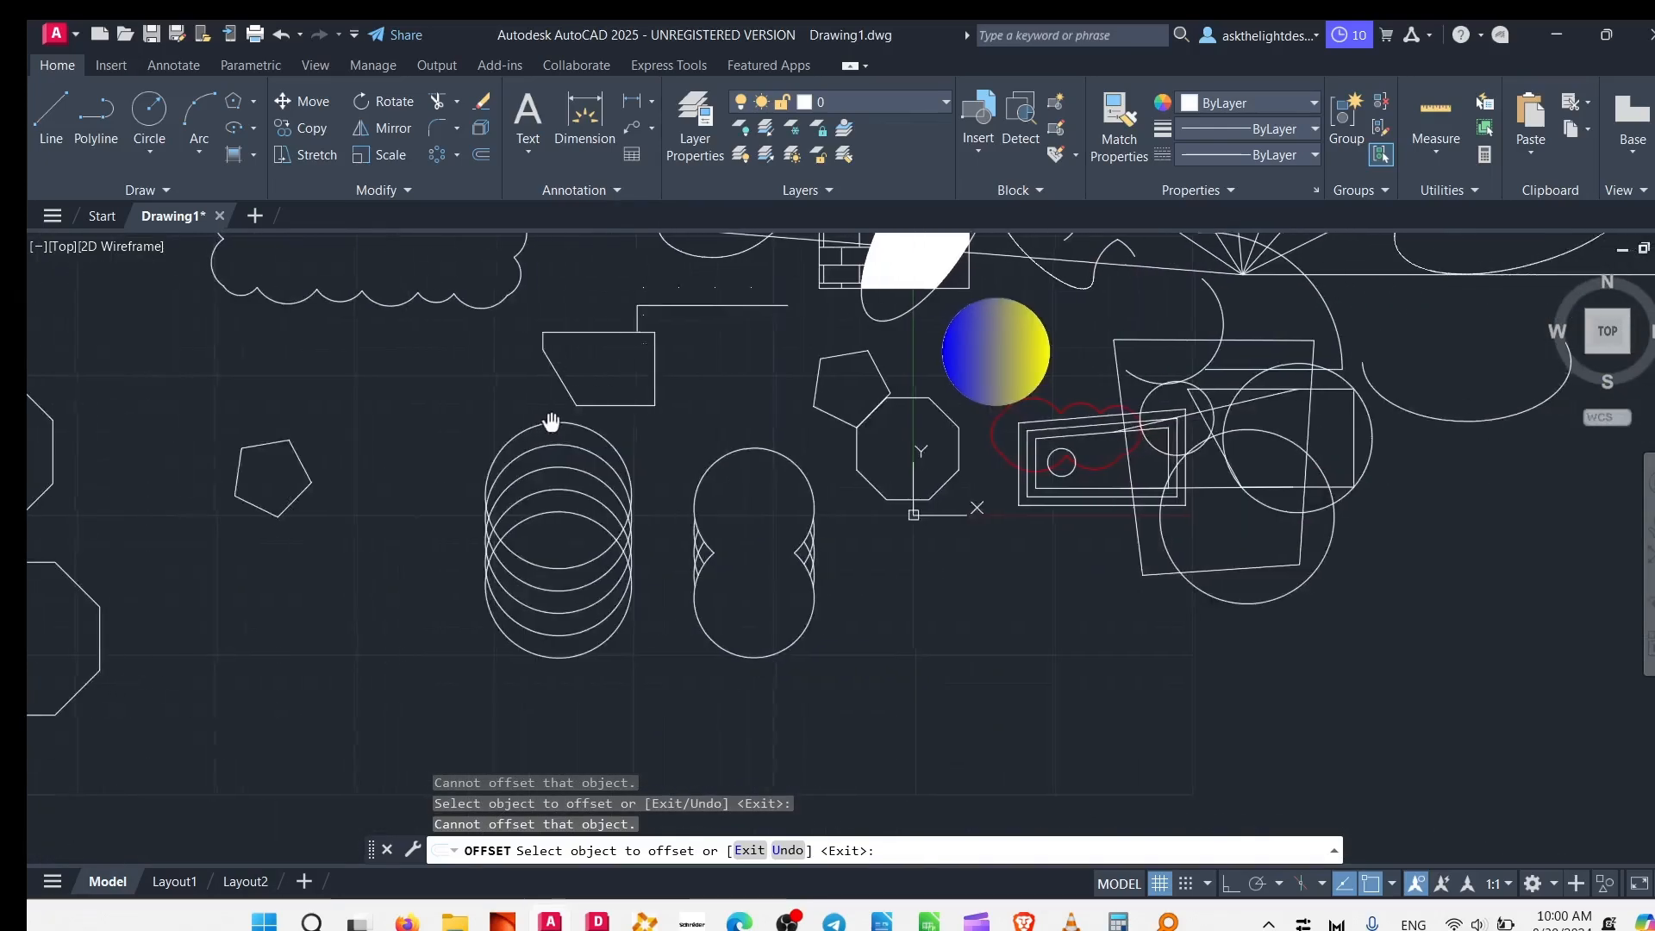
{"action": "scroll", "coordinate": [885, 352], "scroll_direction": "up", "scroll_amount": 4}
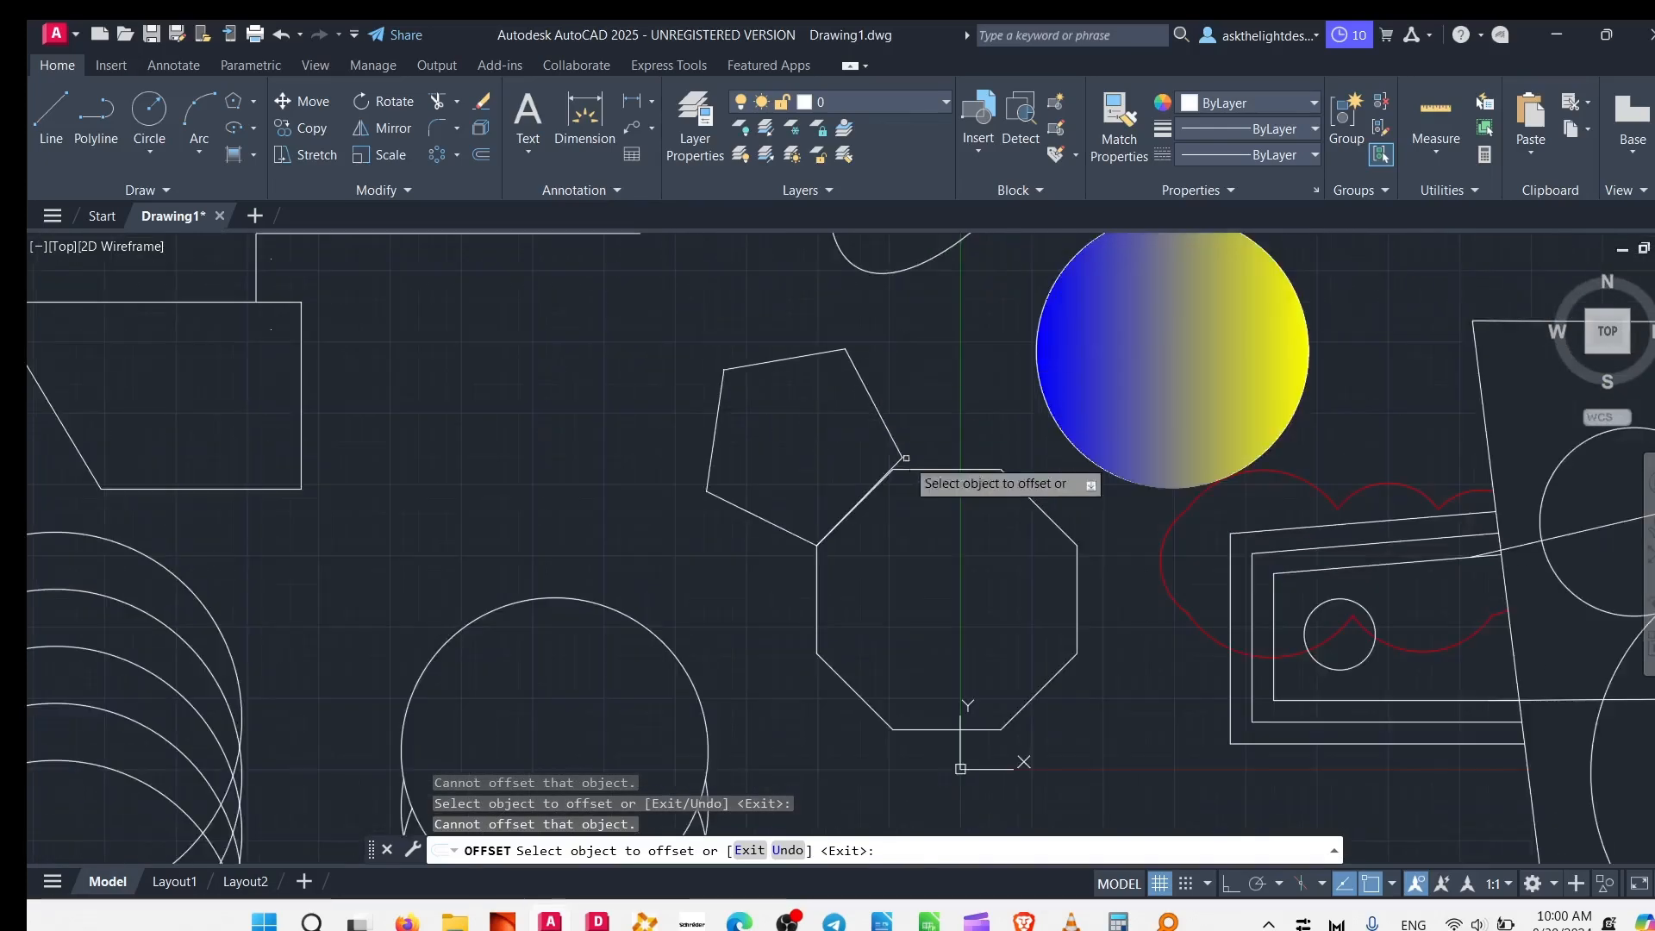
{"action": "left_click", "coordinate": [978, 469]}
{"action": "left_click", "coordinate": [978, 403]}
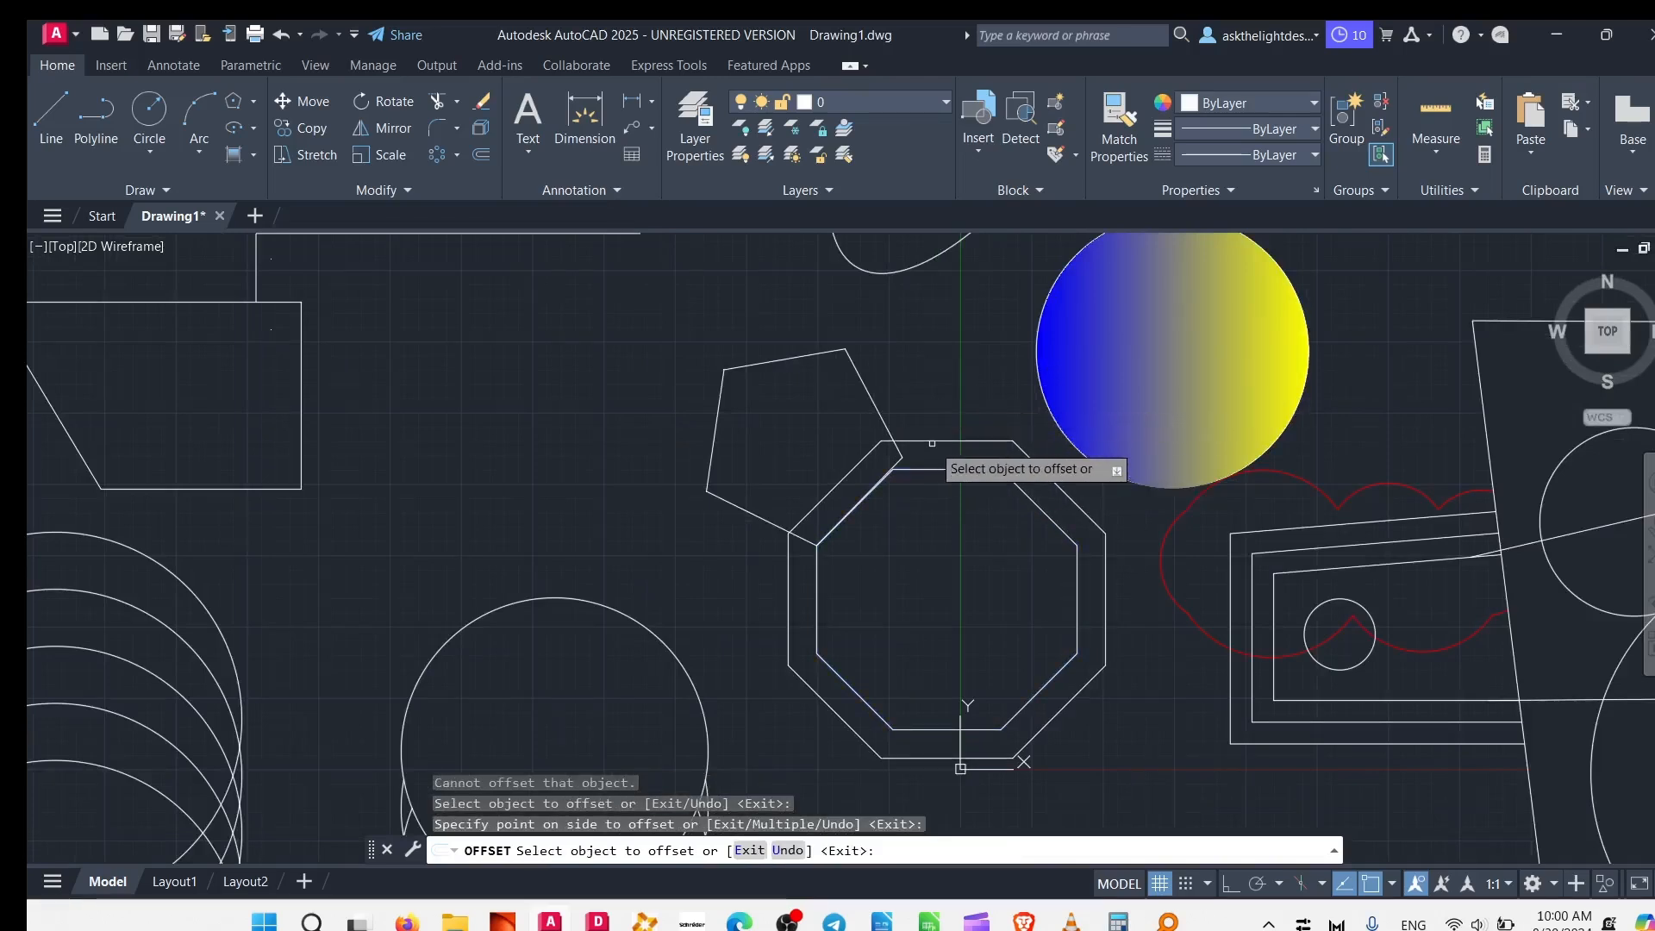
{"action": "left_click", "coordinate": [881, 355]}
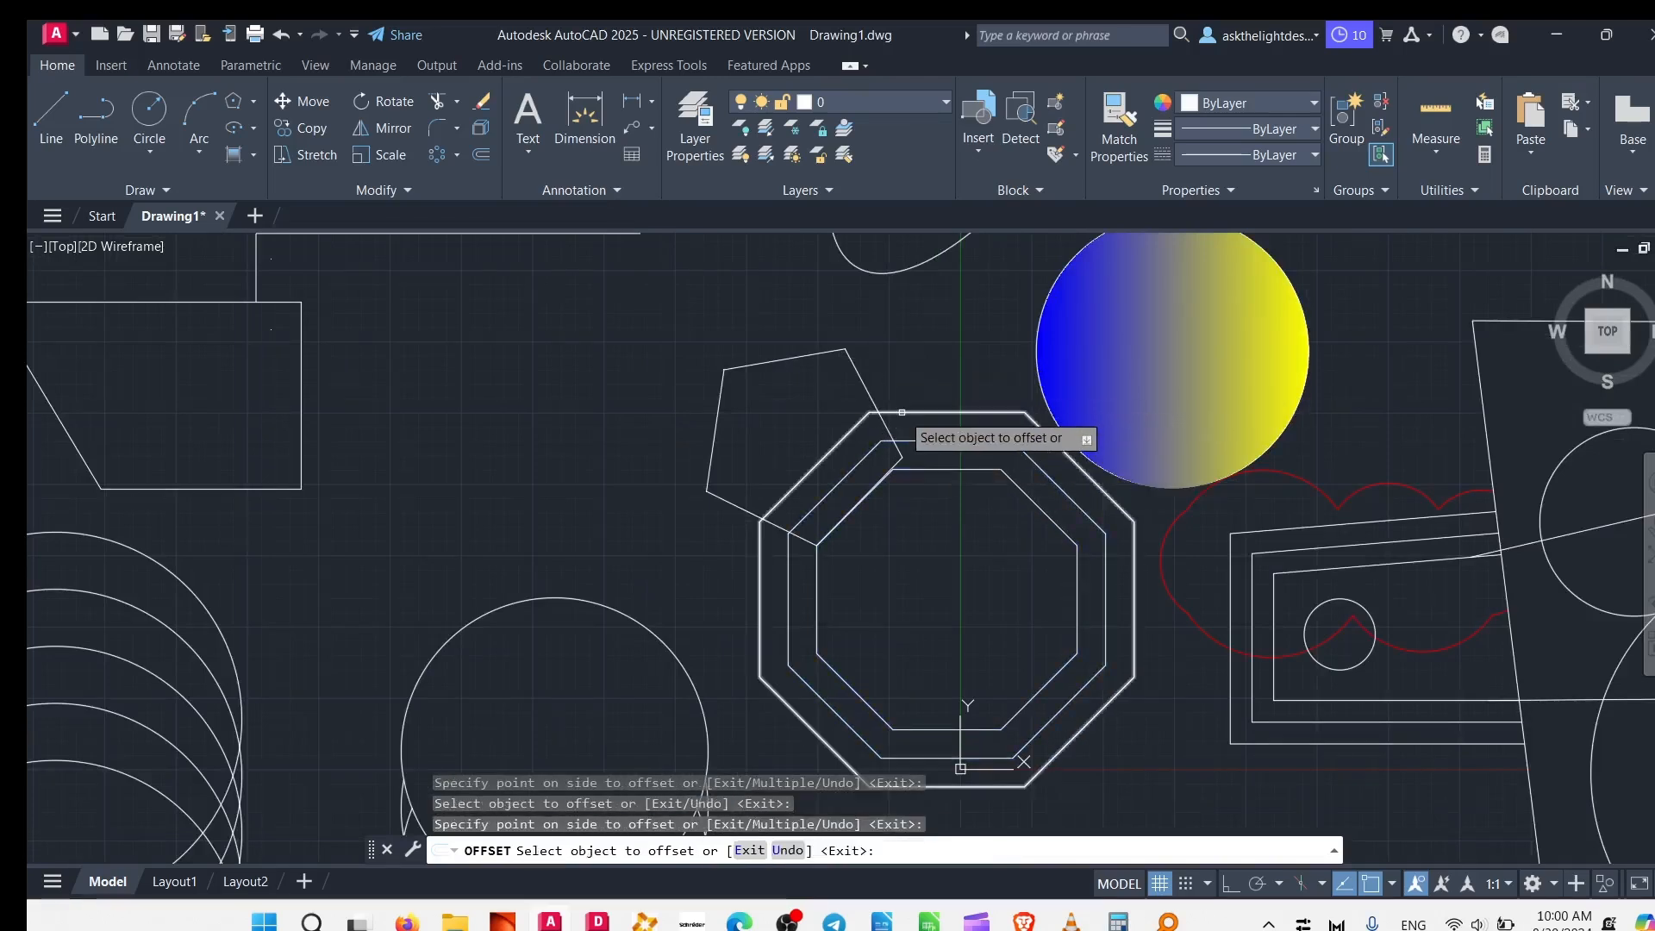
{"action": "left_click", "coordinate": [913, 412]}
{"action": "left_click", "coordinate": [922, 371]}
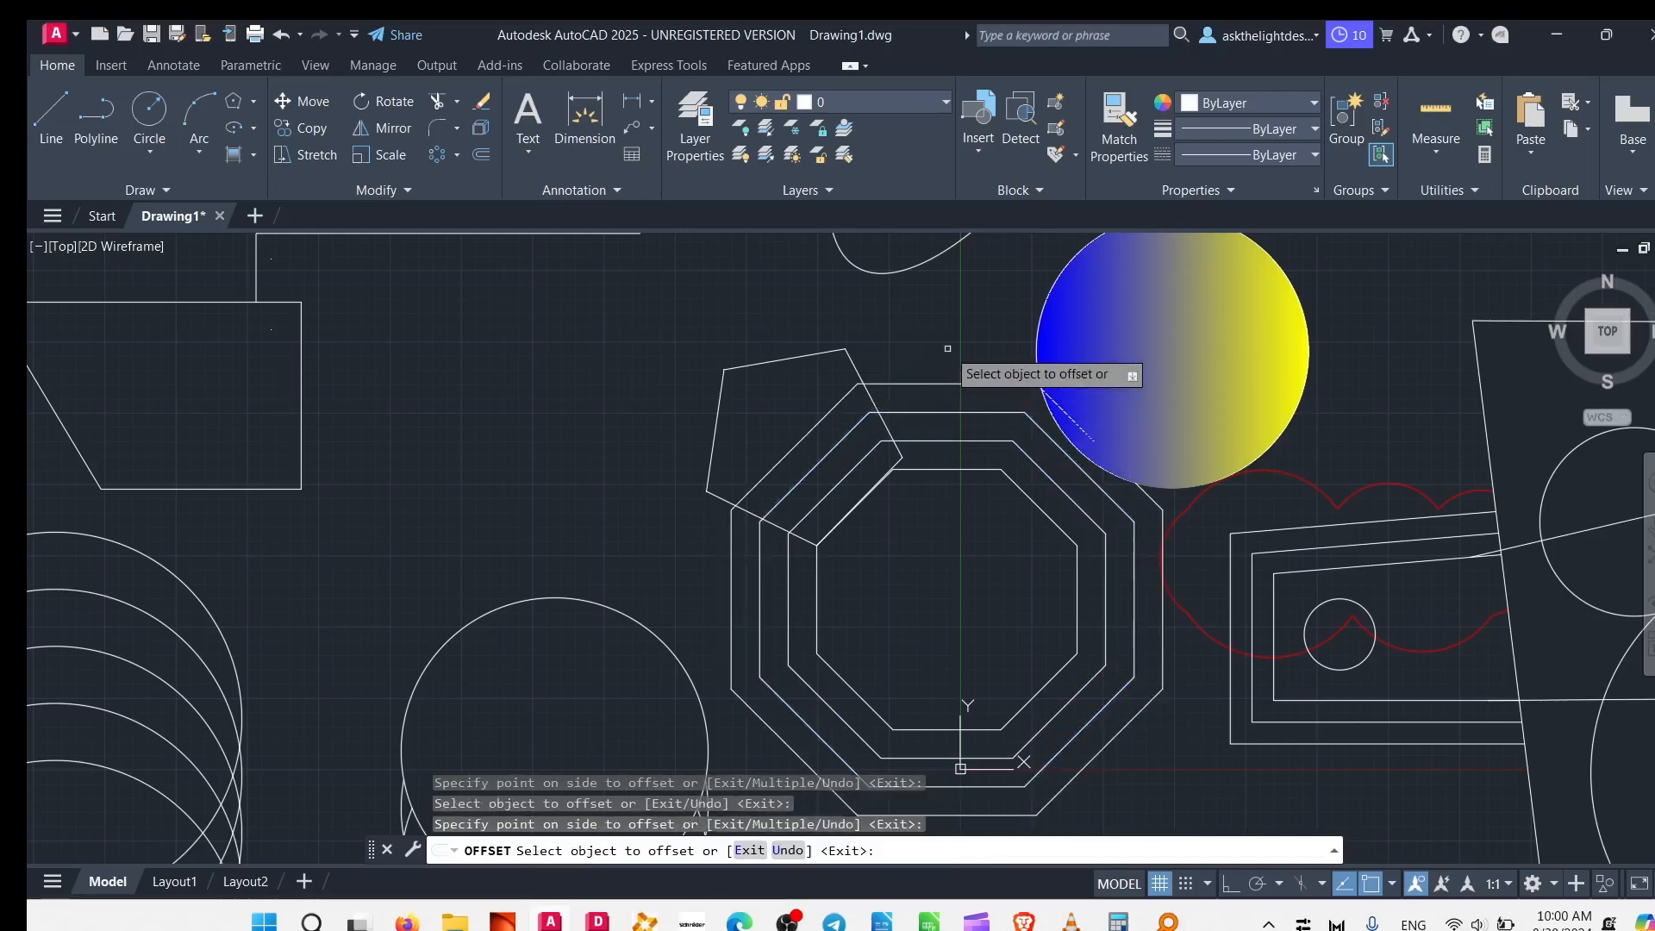
{"action": "key", "text": "Escape"}
- Select the four concentric octagons together and move them into the empty area below and to the right of the other shapes
{"action": "left_click", "coordinate": [947, 349]}
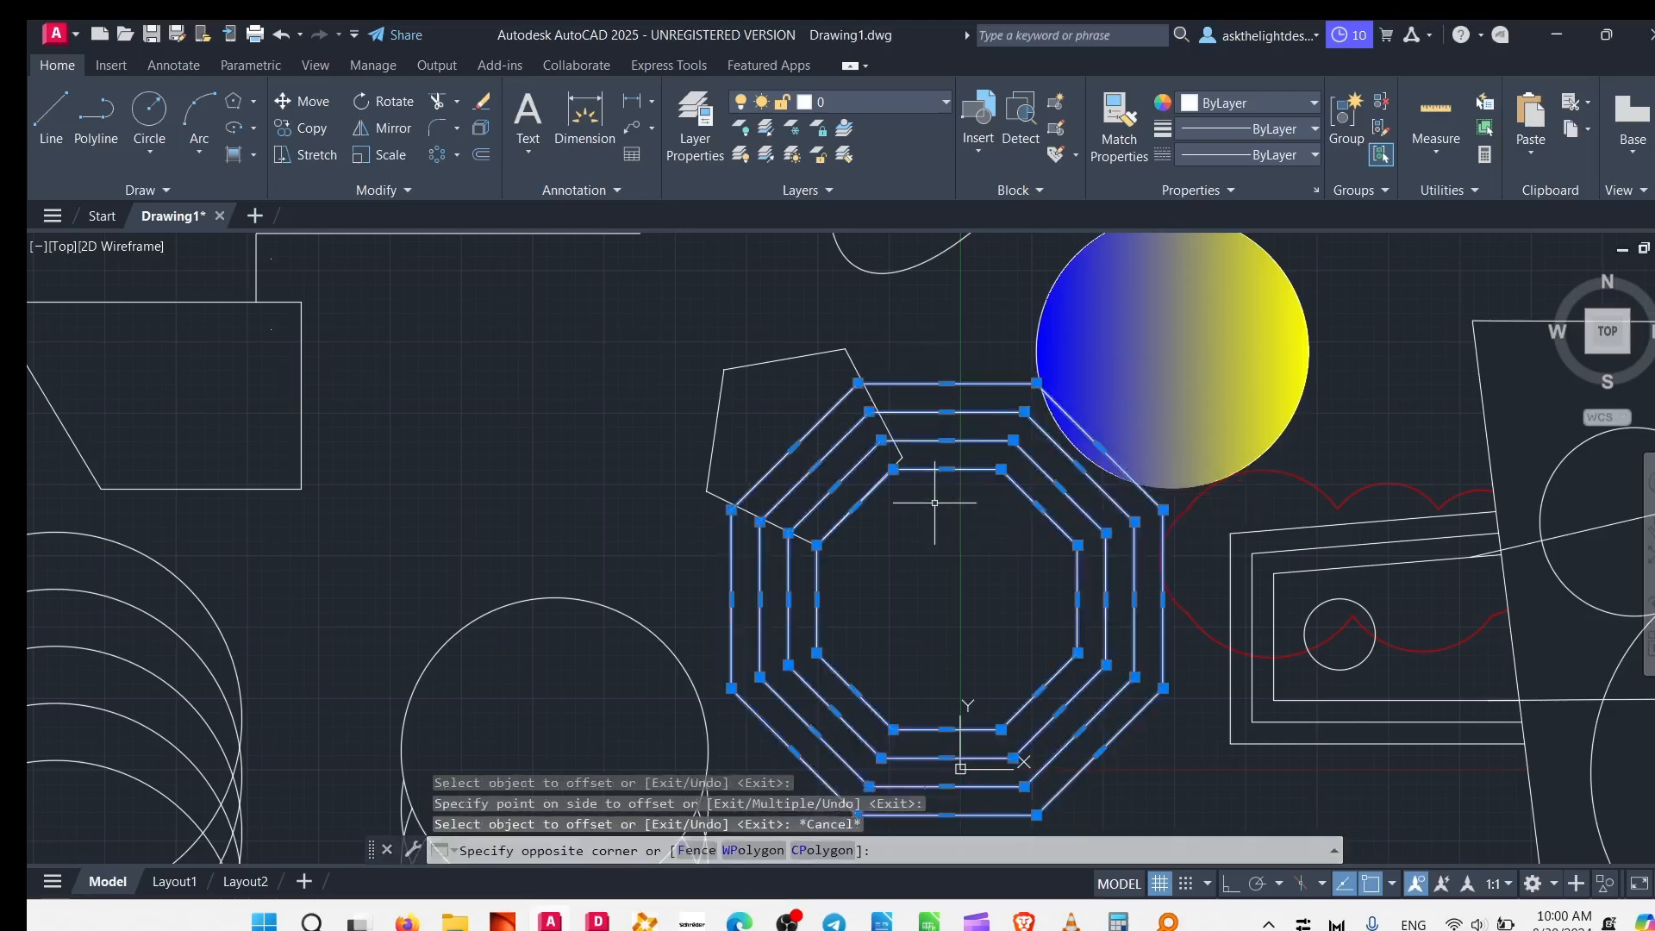
{"action": "scroll", "coordinate": [935, 487], "scroll_direction": "down", "scroll_amount": 8}
{"action": "scroll", "coordinate": [947, 614], "scroll_direction": "up", "scroll_amount": 4}
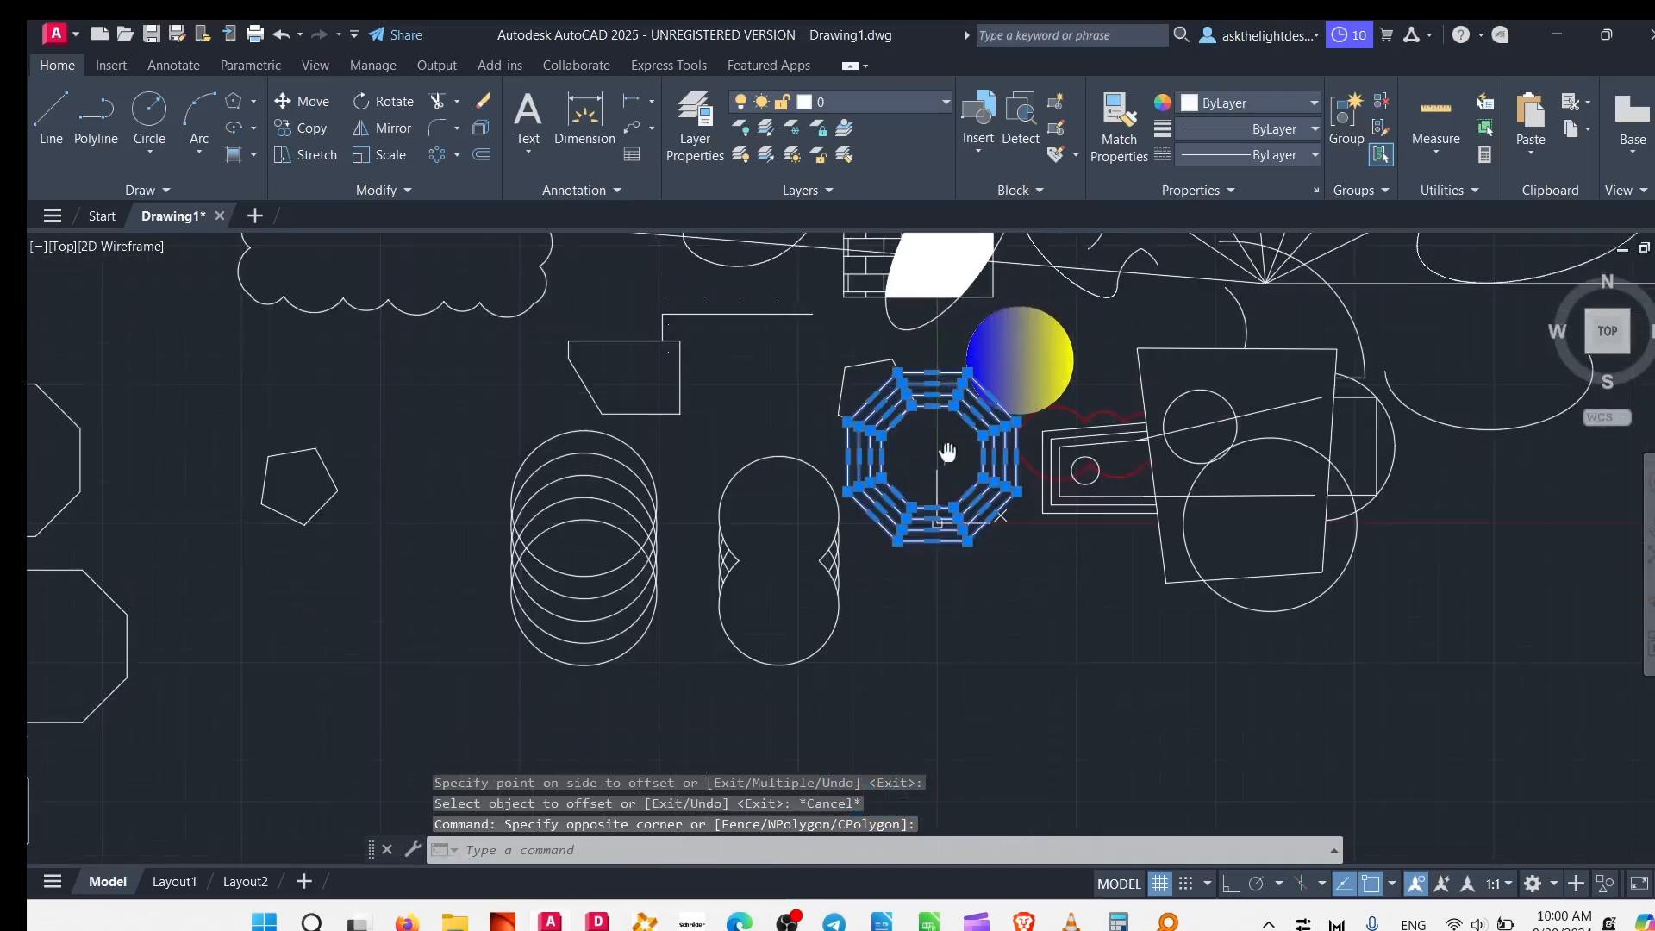
{"action": "type", "text": "m"}
{"action": "key", "text": "Return"}
{"action": "left_click", "coordinate": [948, 566]}
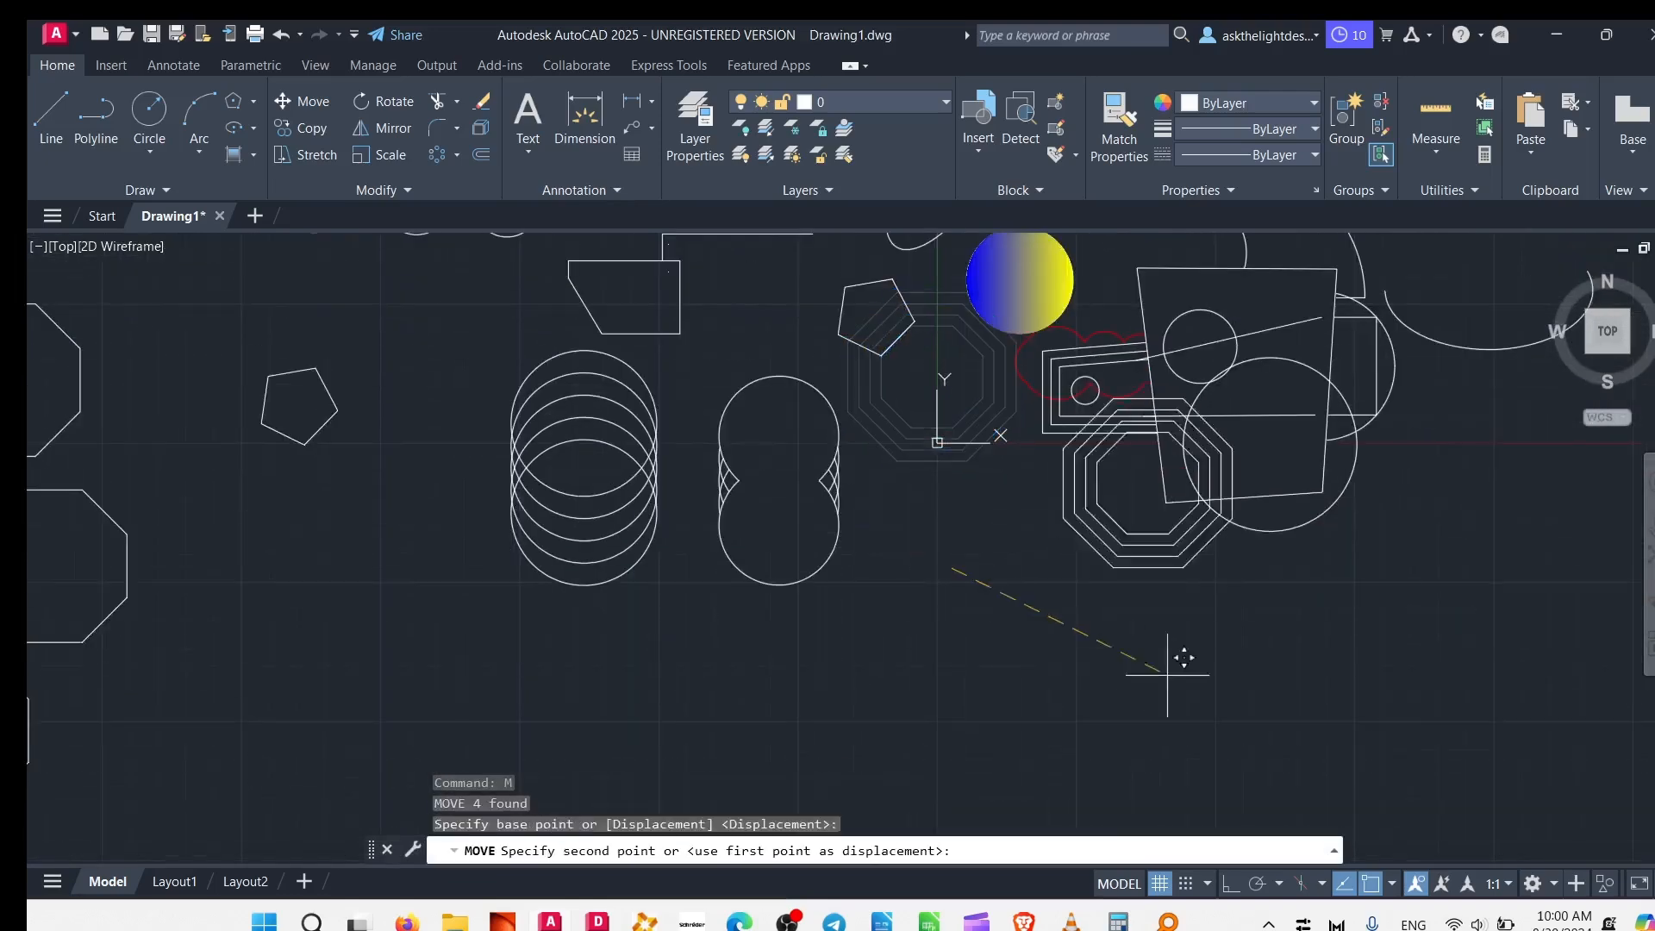
{"action": "middle_click_drag", "start_coordinate": [1427, 759], "coordinate": [820, 683]}
{"action": "left_click", "coordinate": [998, 666]}
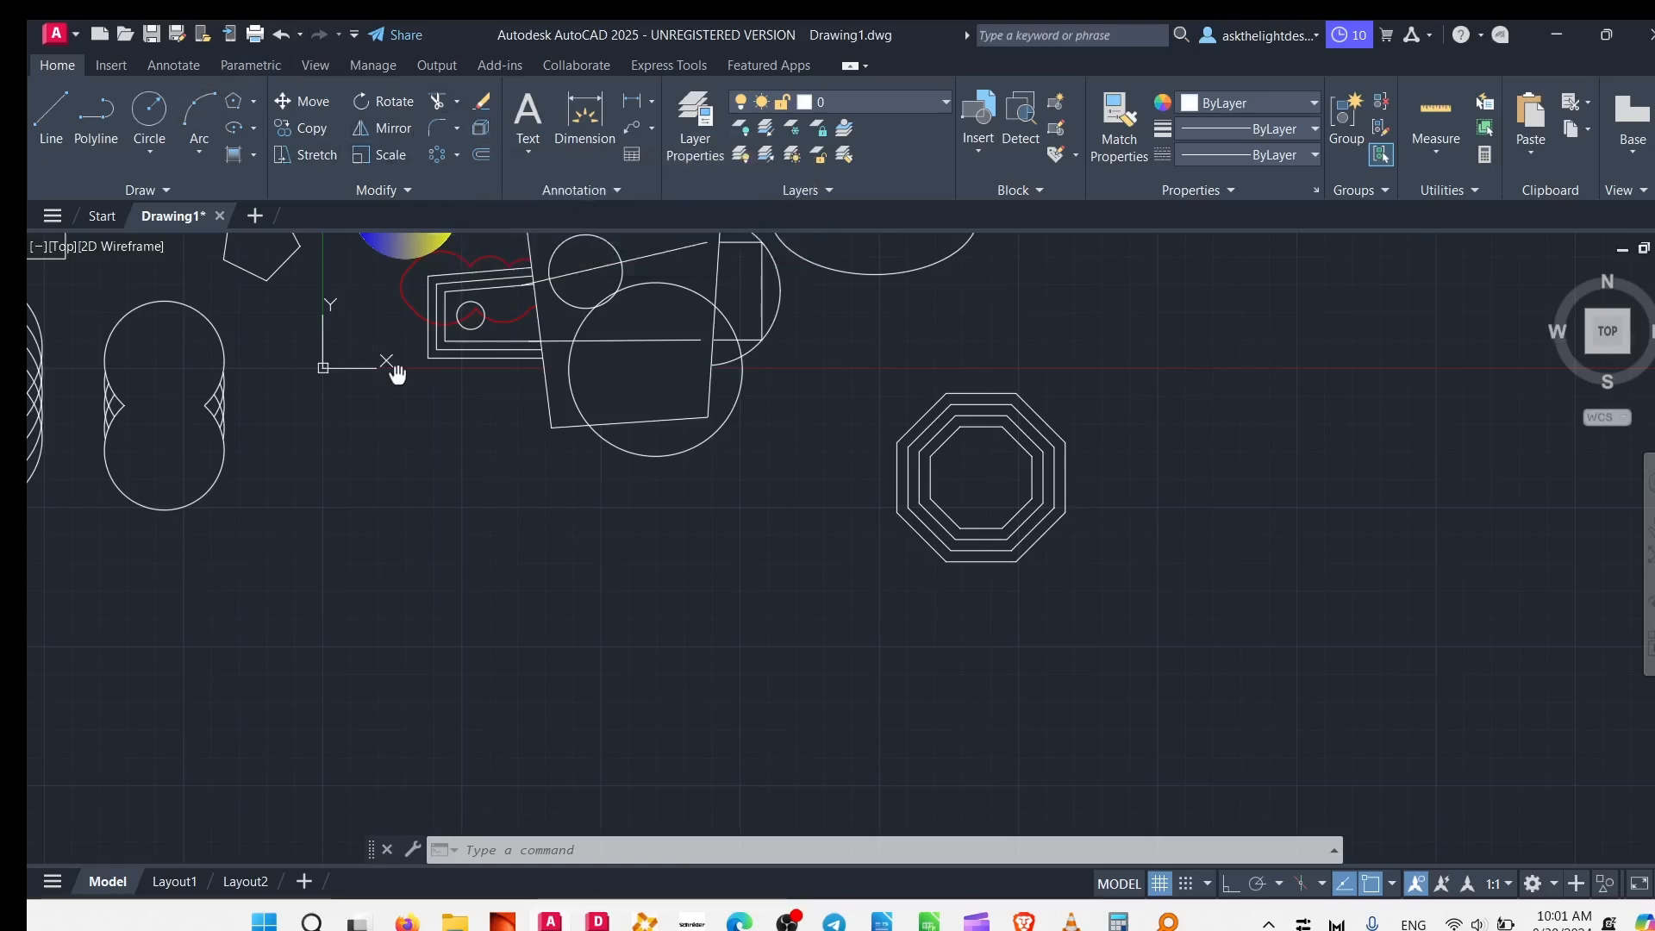
{"action": "middle_click_drag", "start_coordinate": [362, 293], "coordinate": [912, 677]}
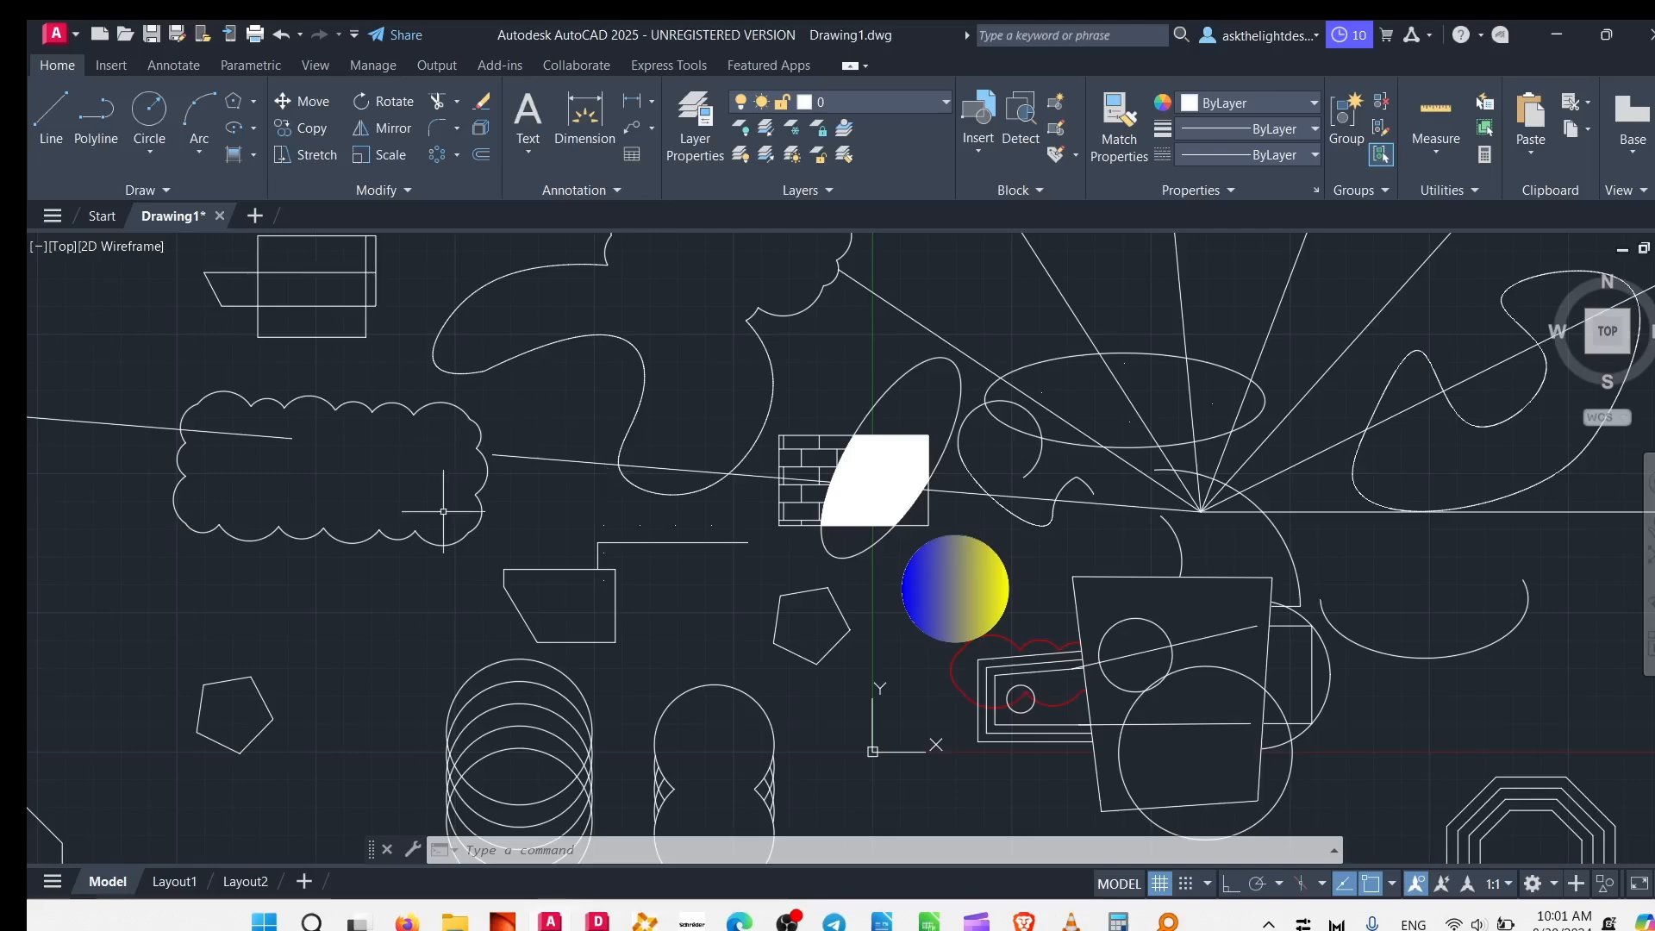
{"action": "mouse_move", "coordinate": [1194, 632]}
{"action": "middle_mouse_down"}
{"action": "mouse_move", "coordinate": [784, 428]}
{"action": "mouse_move", "coordinate": [1197, 690]}
{"action": "mouse_move", "coordinate": [1311, 680]}
{"action": "middle_mouse_up"}
{"action": "mouse_move", "coordinate": [1031, 641]}
{"action": "middle_mouse_down"}
{"action": "mouse_move", "coordinate": [565, 476]}
{"action": "mouse_move", "coordinate": [400, 396]}
{"action": "middle_mouse_up"}
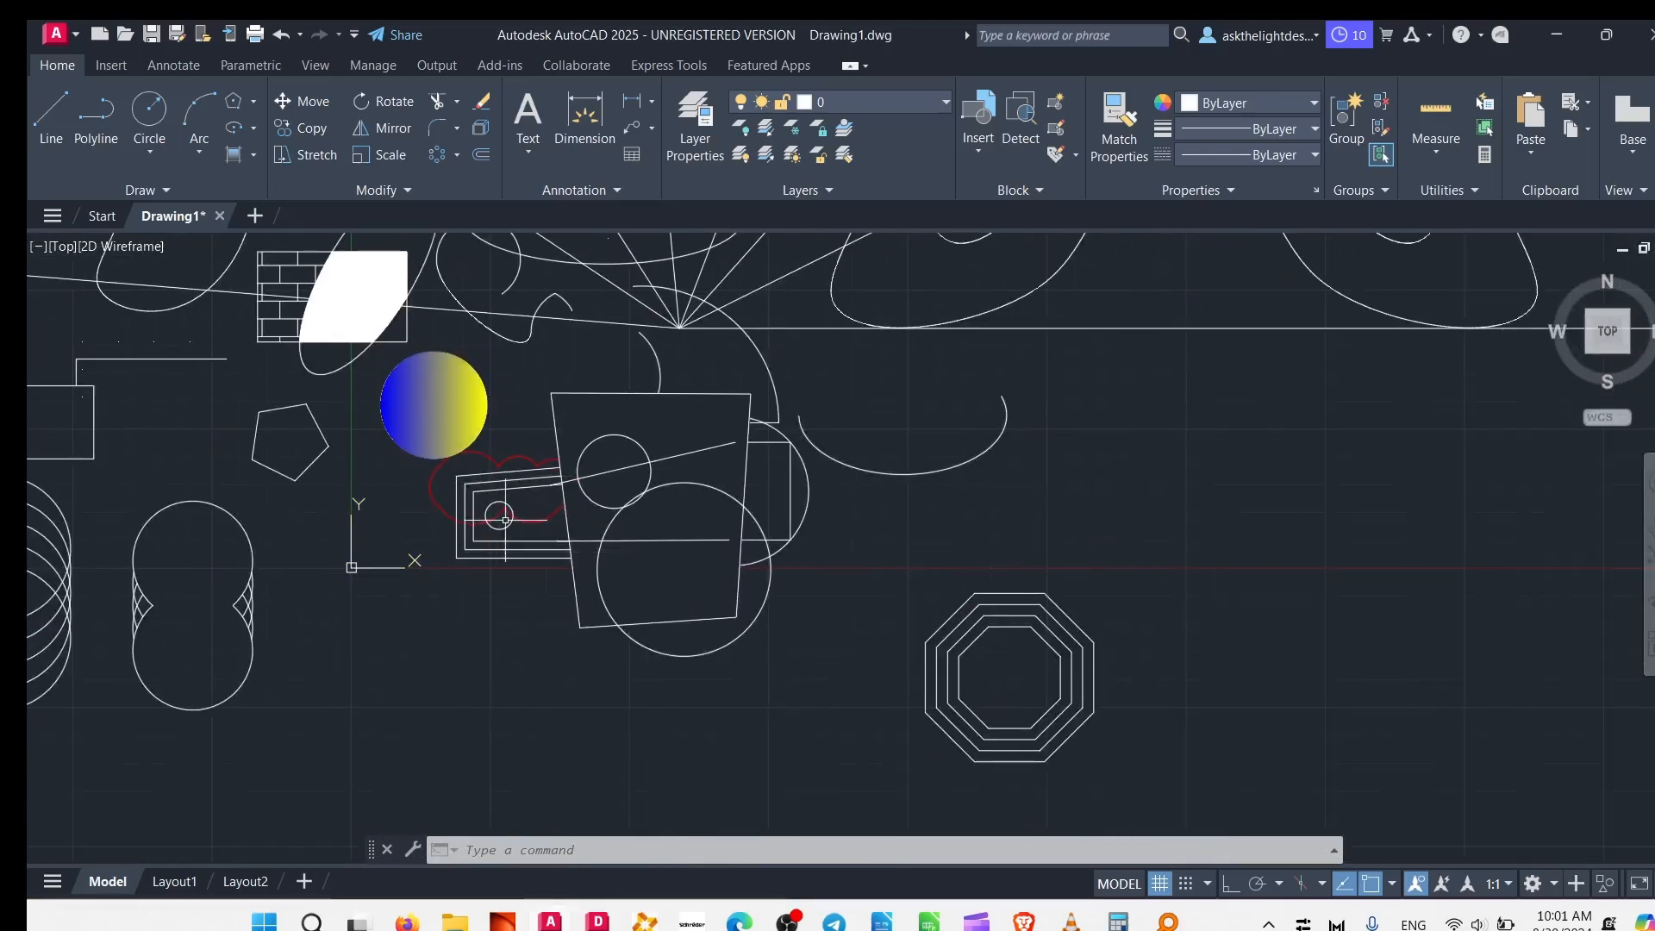